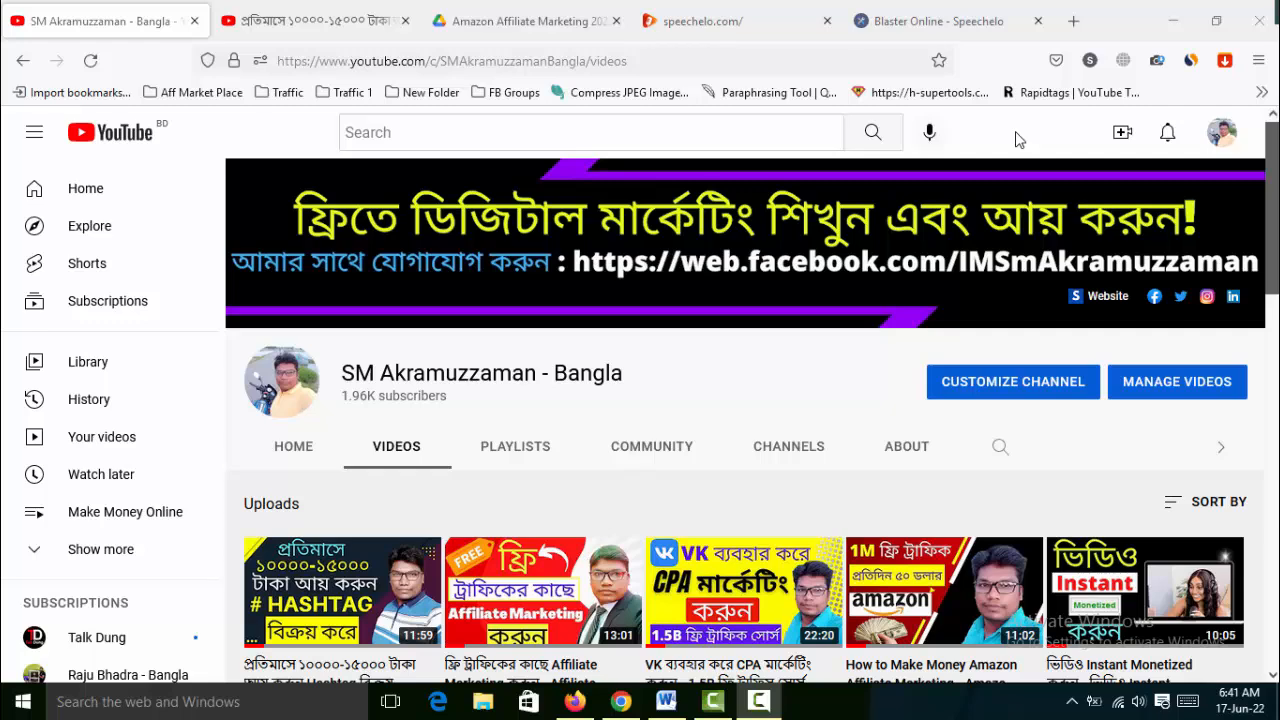
Step: Examine the heading of the Amazon Affiliate Marketing 2022 PDF and the course start date in the YouTube video's description
left_click(538, 12)
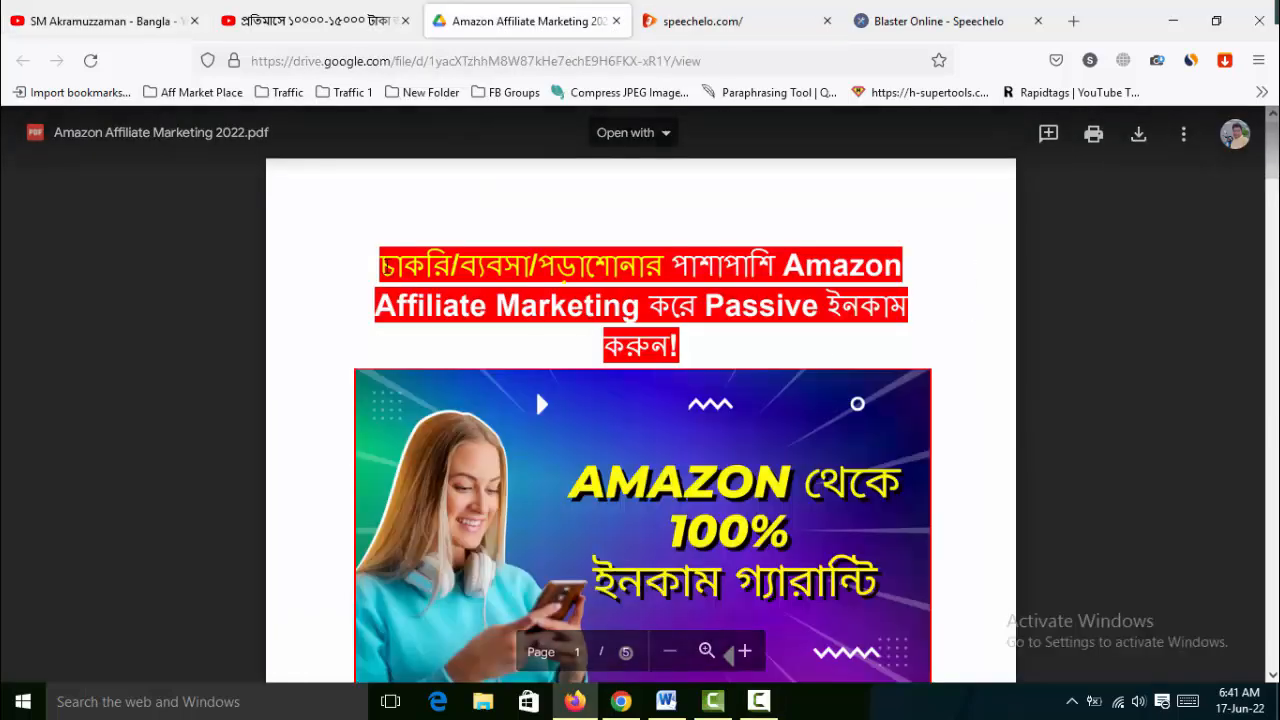
left_click_drag(382, 267, 712, 362)
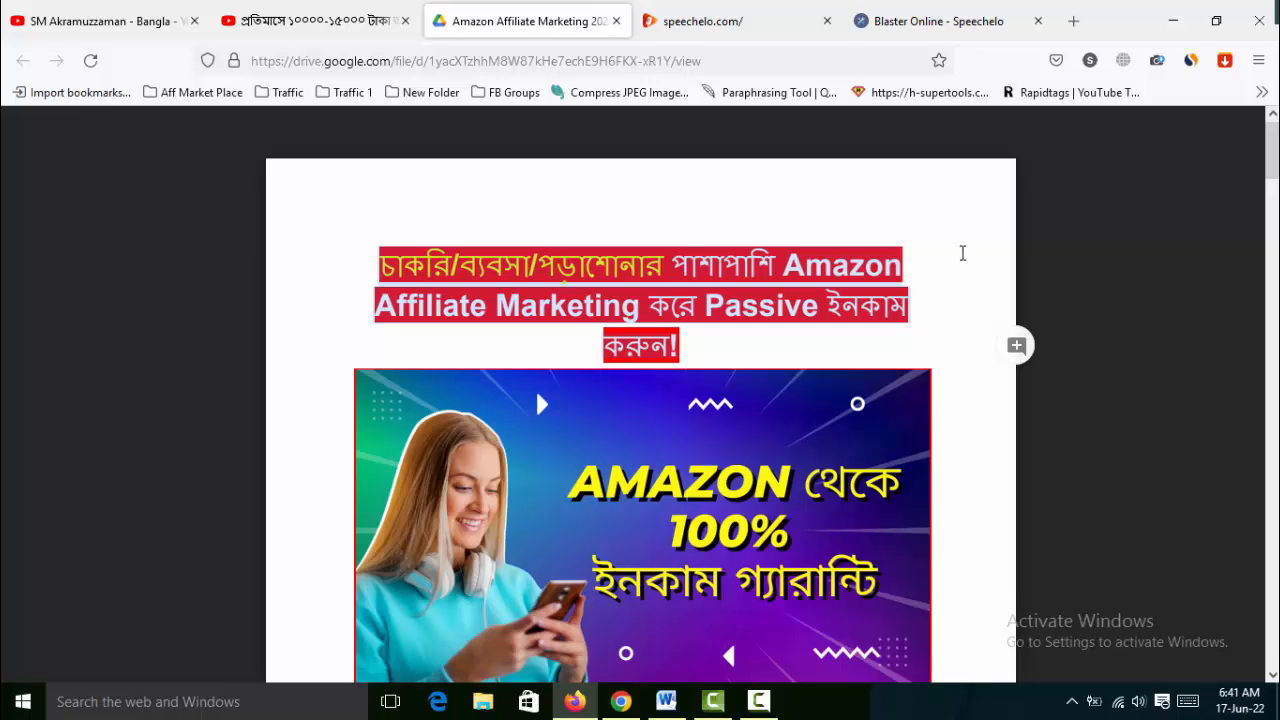
left_click(345, 22)
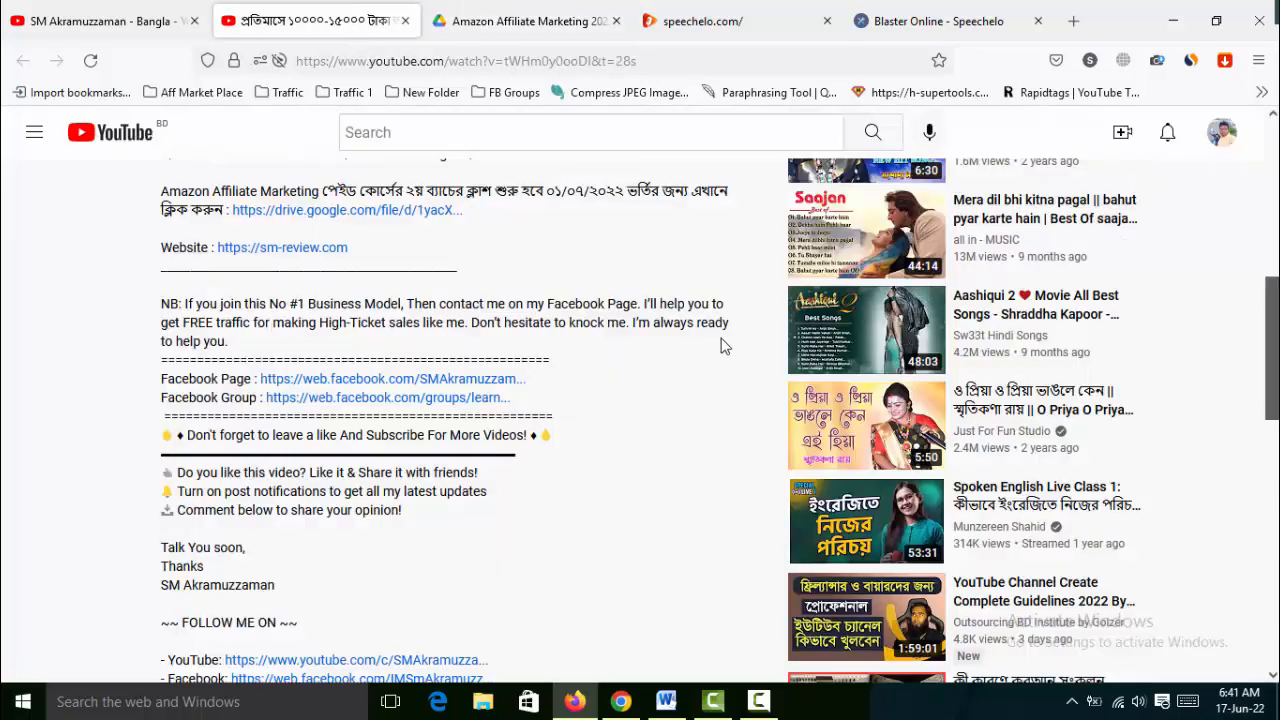
scroll(725, 346, "up", 3)
scroll(725, 346, "down", 2)
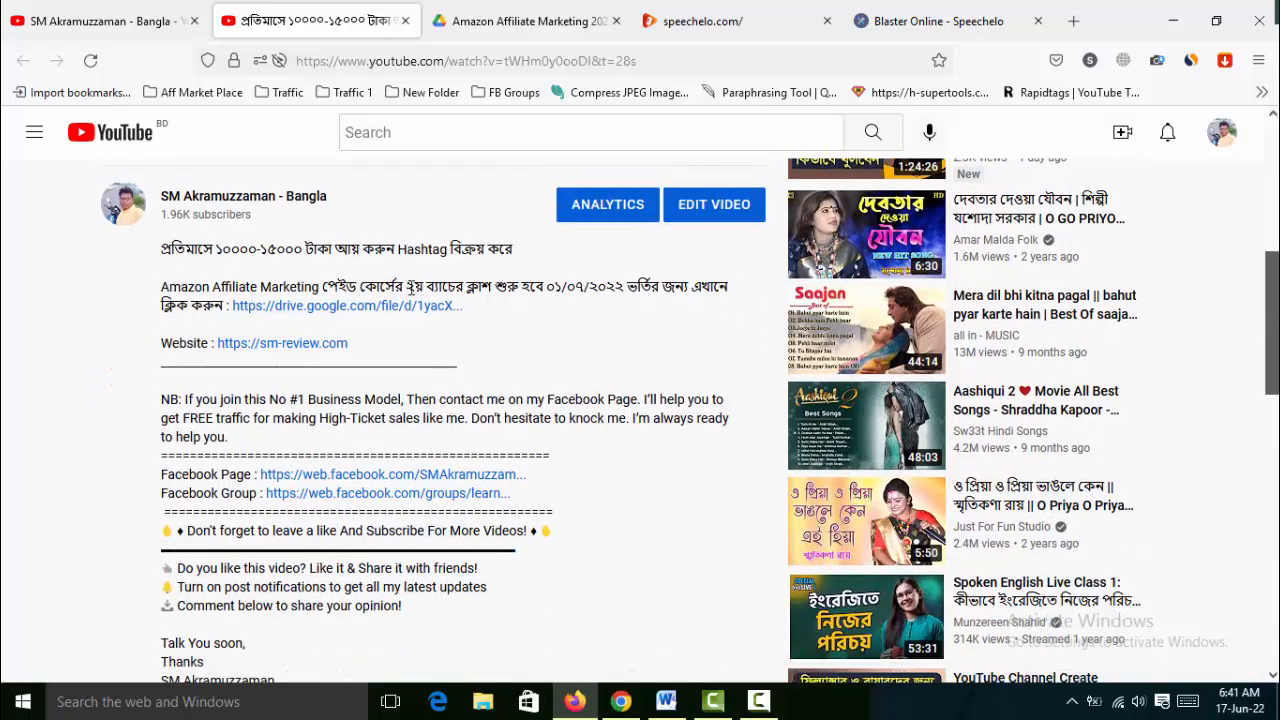
left_click_drag(405, 287, 549, 295)
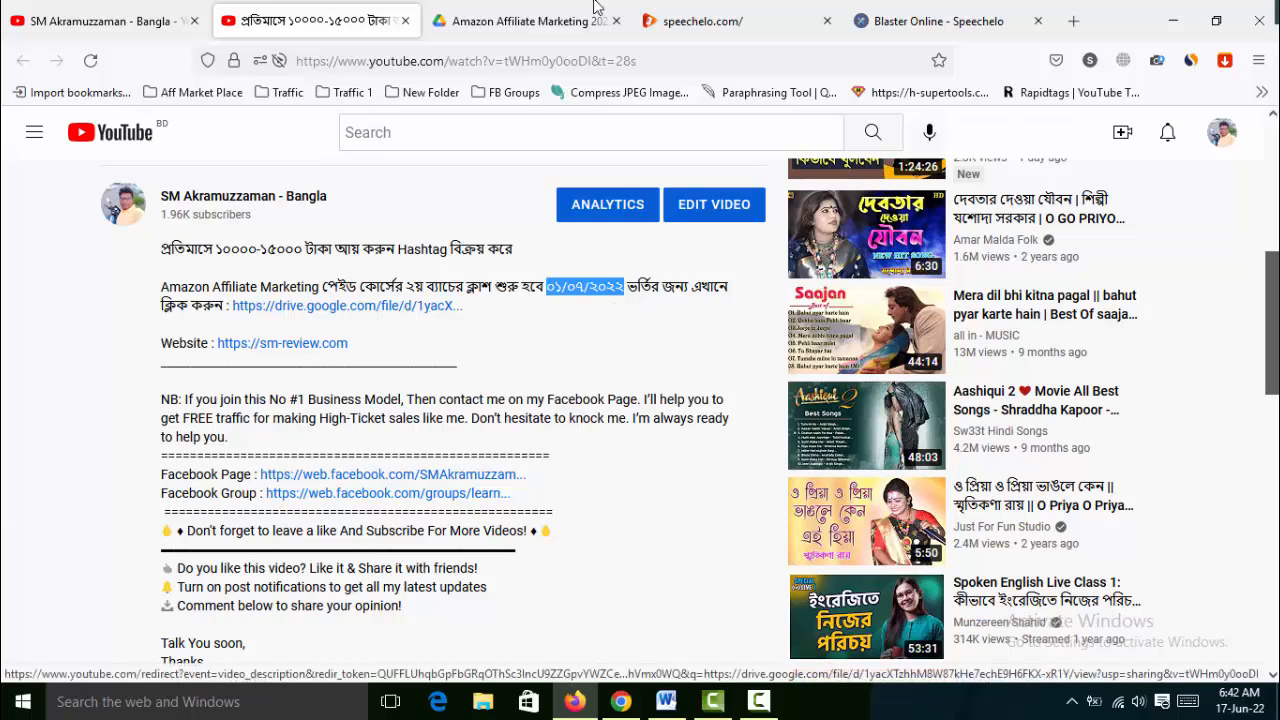
Step: Look through the pages of Amazon Affiliate Marketing 2022.pdf to the end and return to its first page
left_click(525, 20)
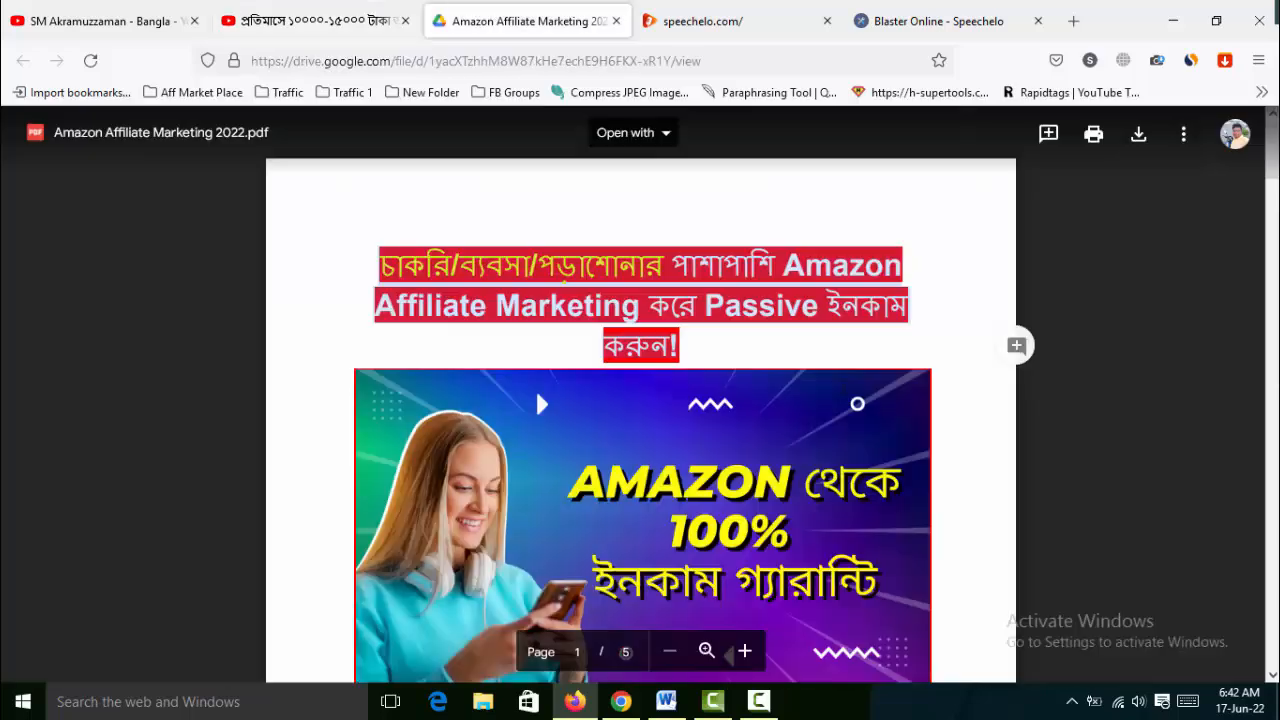
scroll(975, 347, "down", 15)
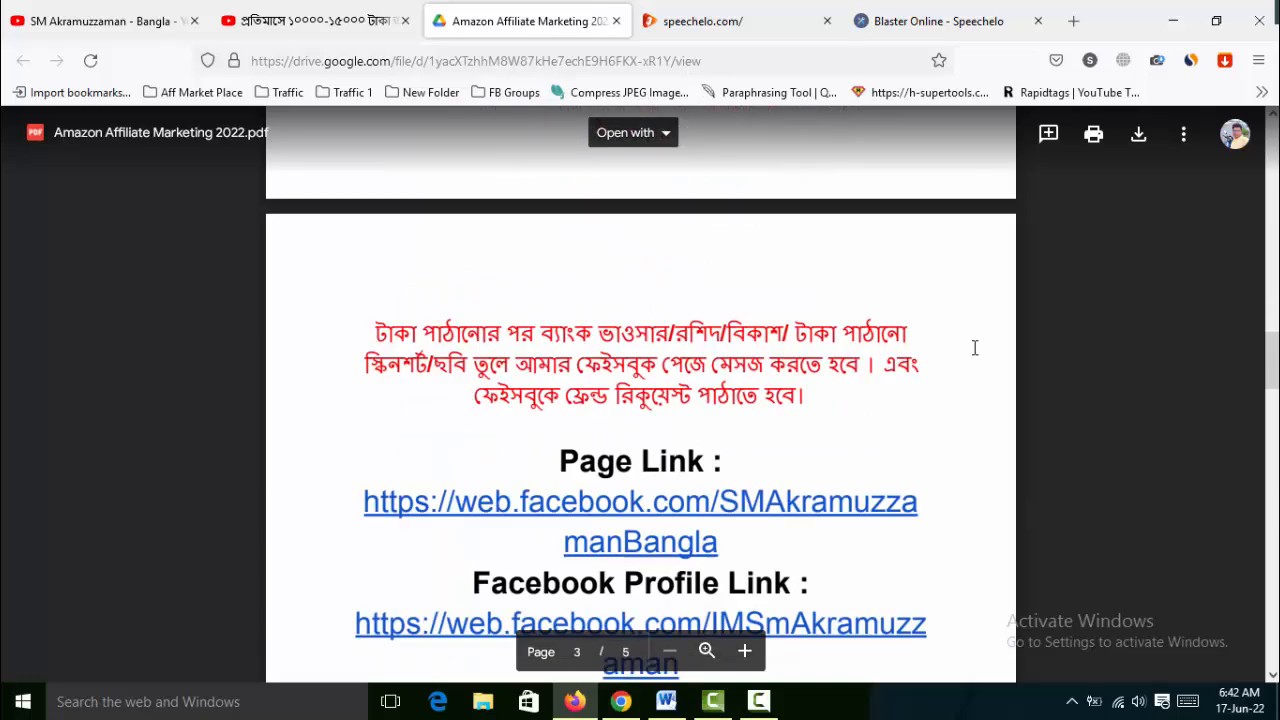
scroll(975, 347, "down", 20)
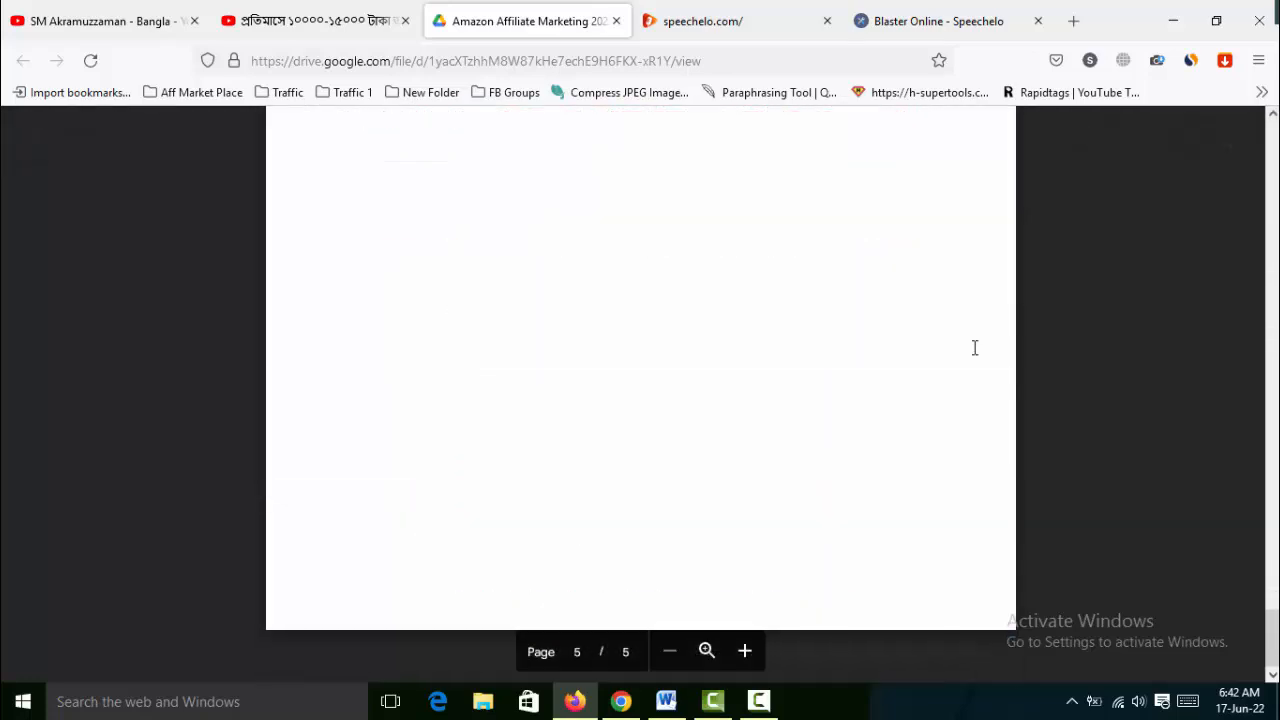
scroll(975, 347, "up", 20)
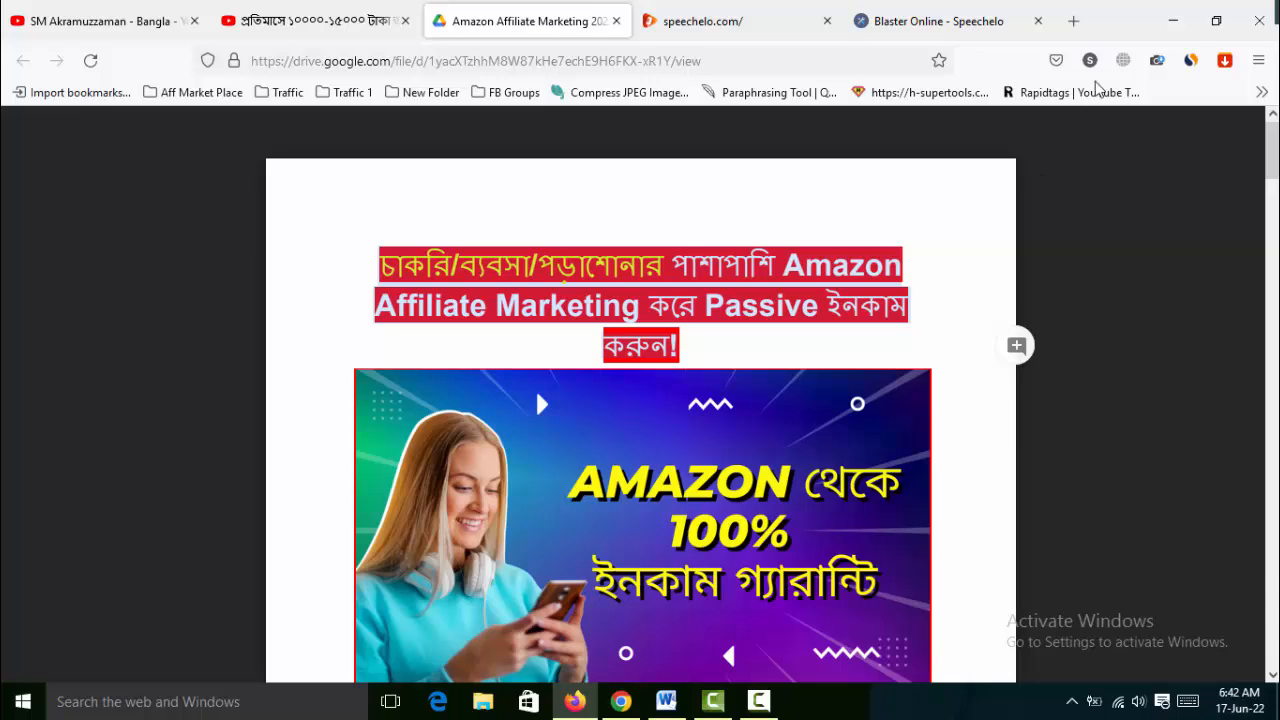
Step: Open canva.com in a new browser tab and dismiss the Canva Pro team offer
left_click(1073, 20)
left_click(908, 60)
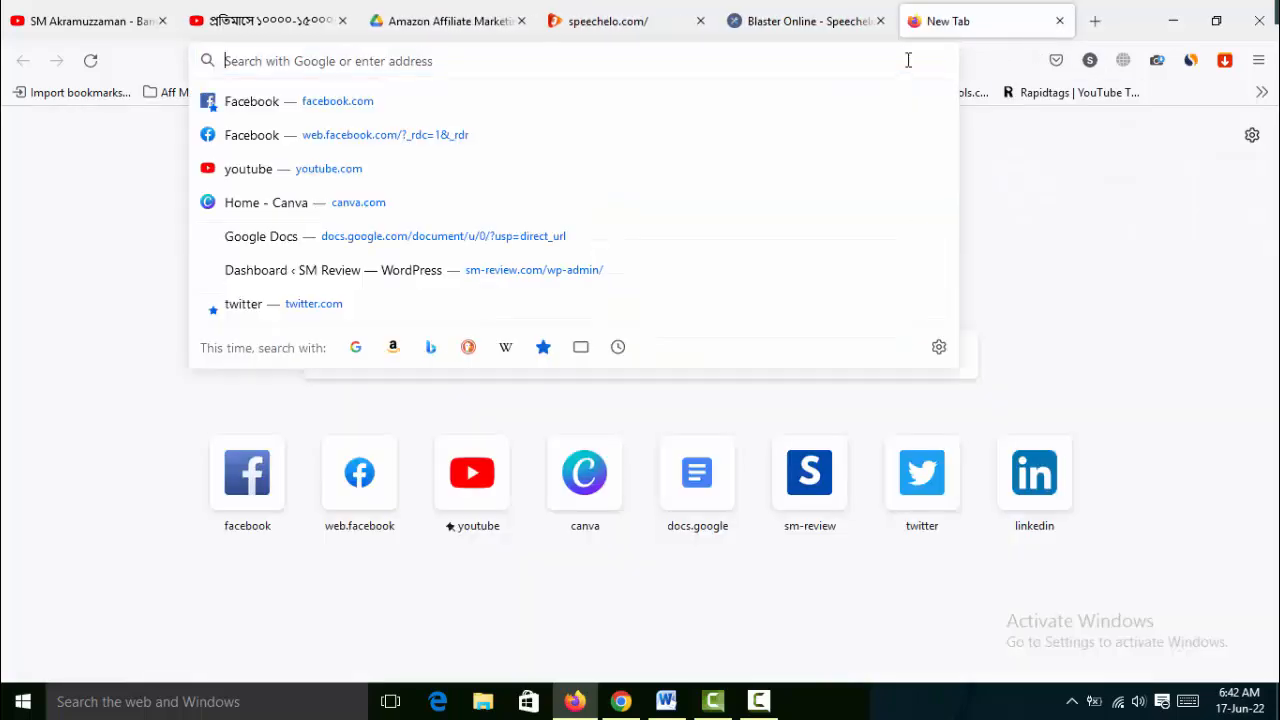
type("canva.com/")
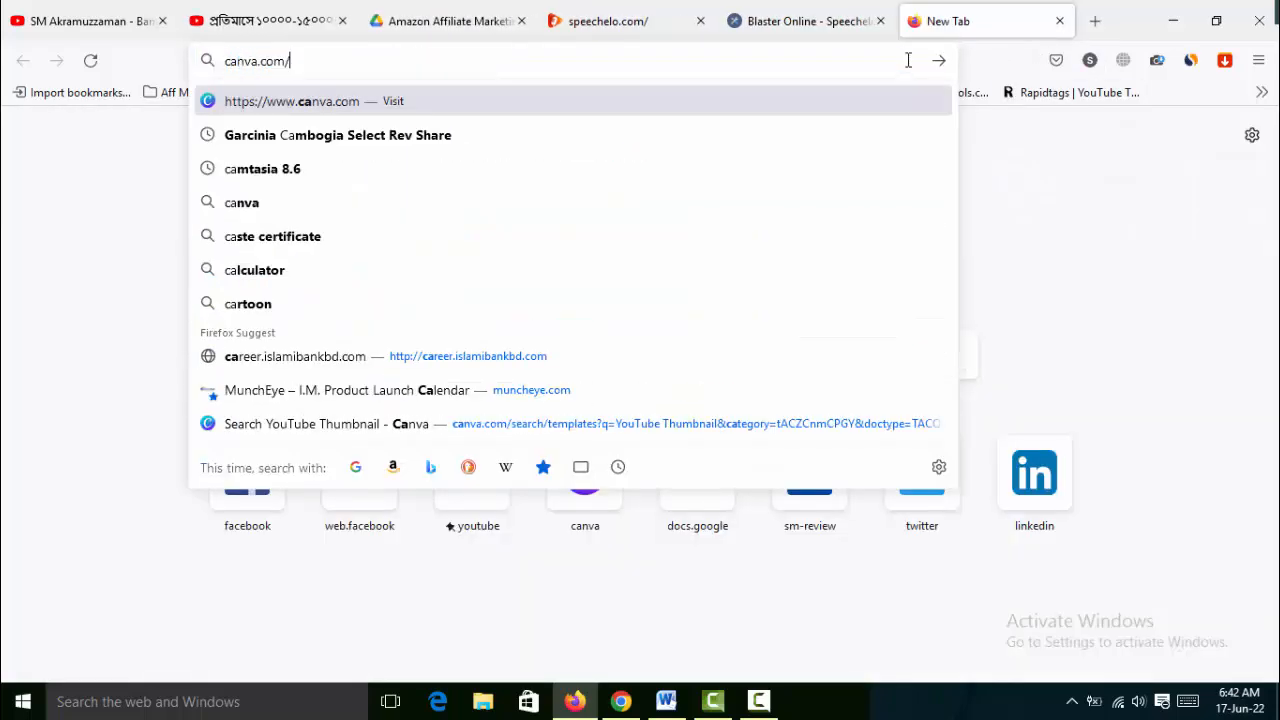
key("Return")
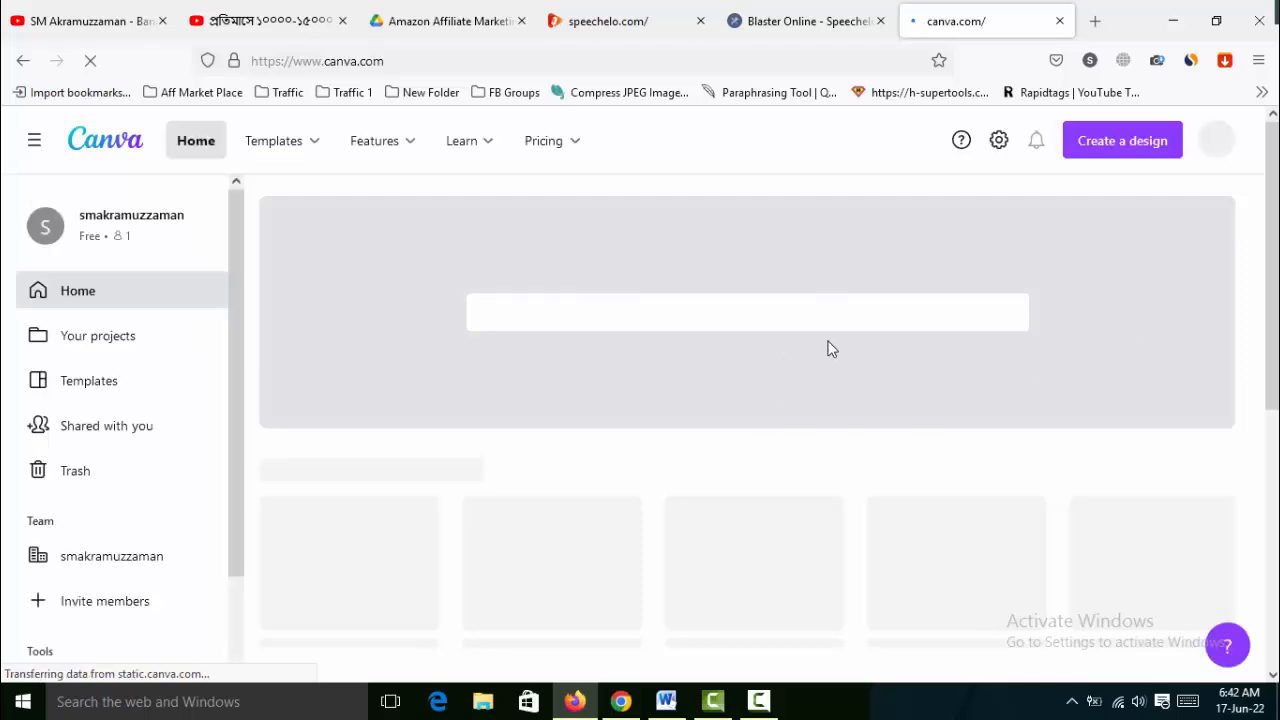
left_click(763, 300)
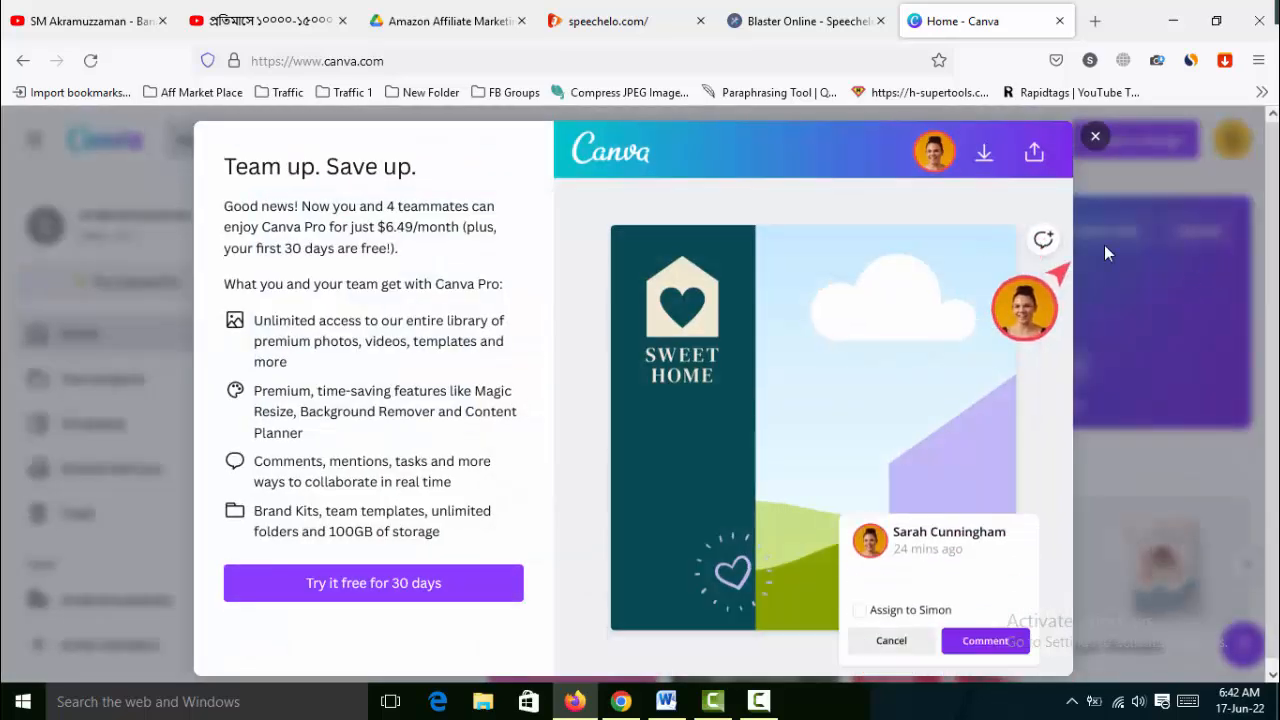
left_click(1095, 136)
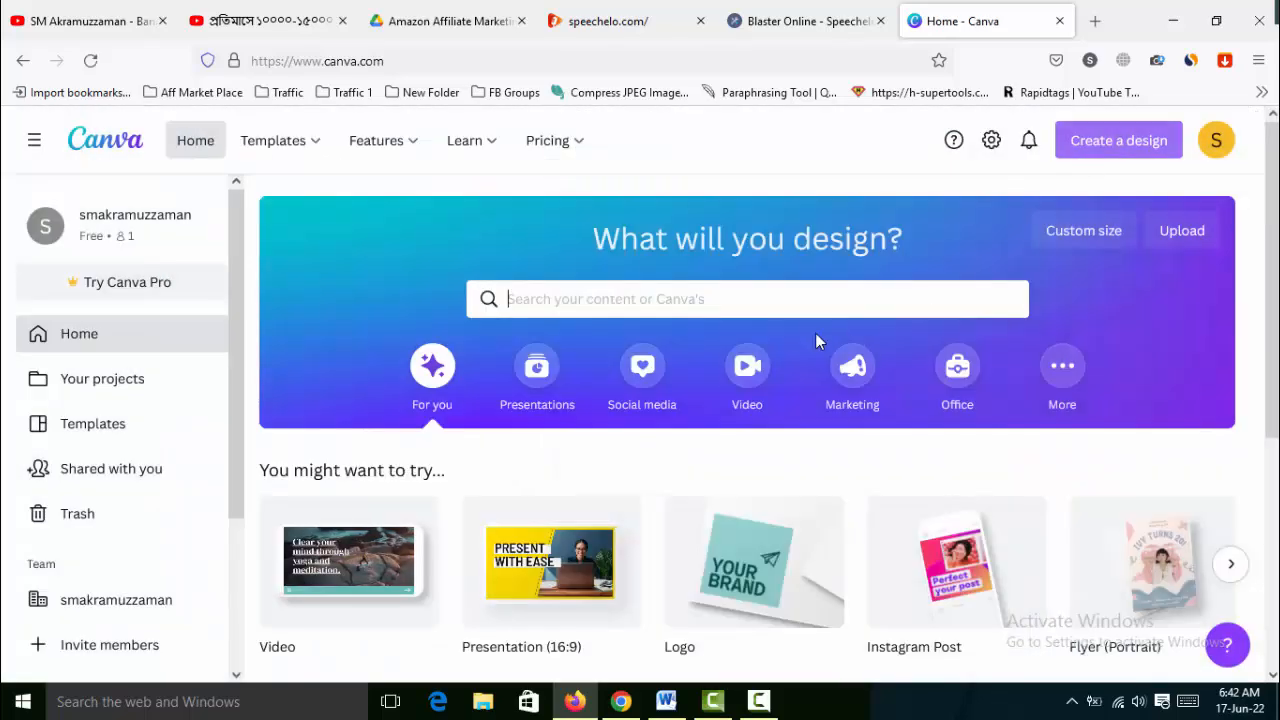
Step: Search Canva's templates for "Intro" using the YouTube Intro suggestion
left_click(757, 291)
type("Intro")
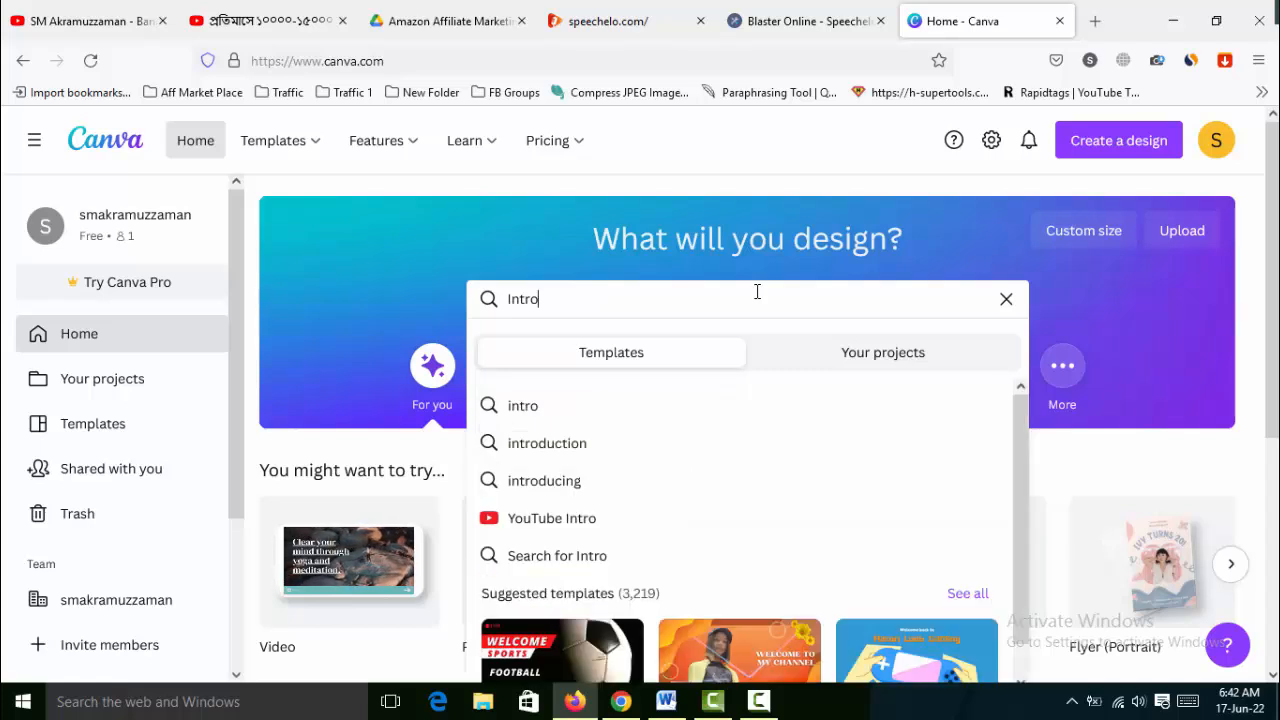
left_click(578, 520)
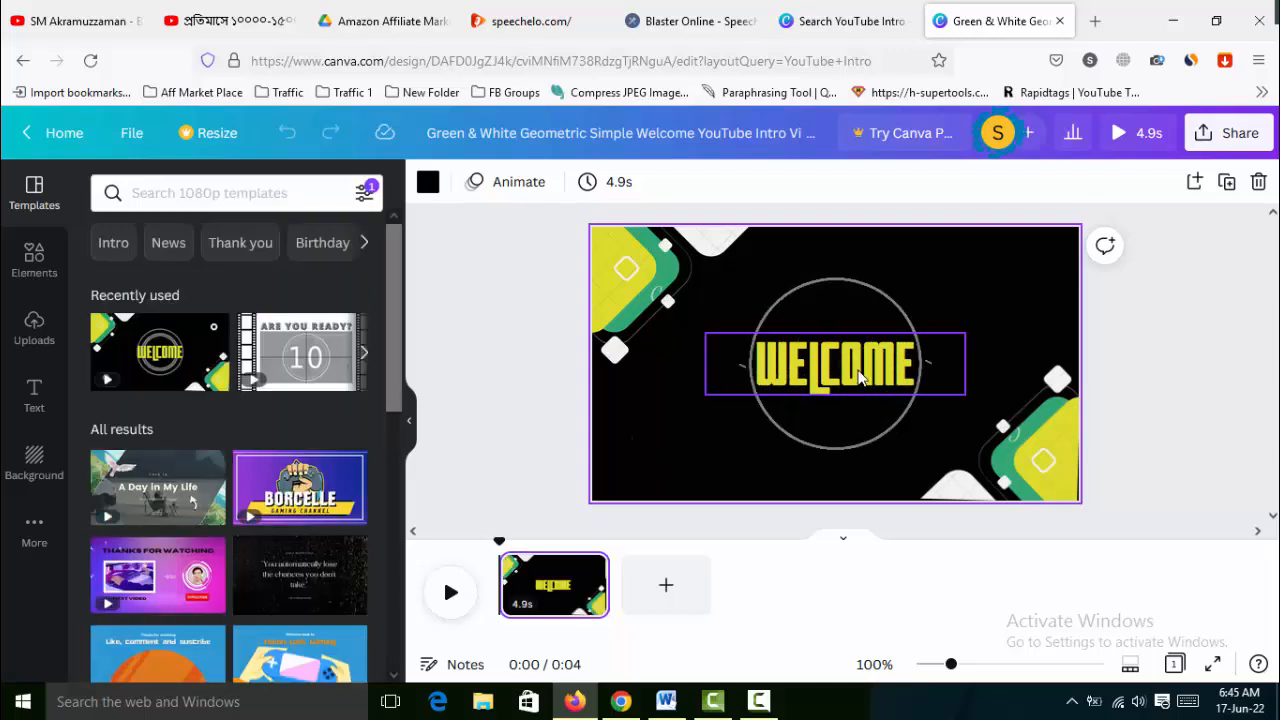
Step: Replace the "WELCOME" title in the green and white geometric intro with "GADGETS CHART" and enlarge it across the middle of the canvas
left_click(860, 375)
double_click(905, 365)
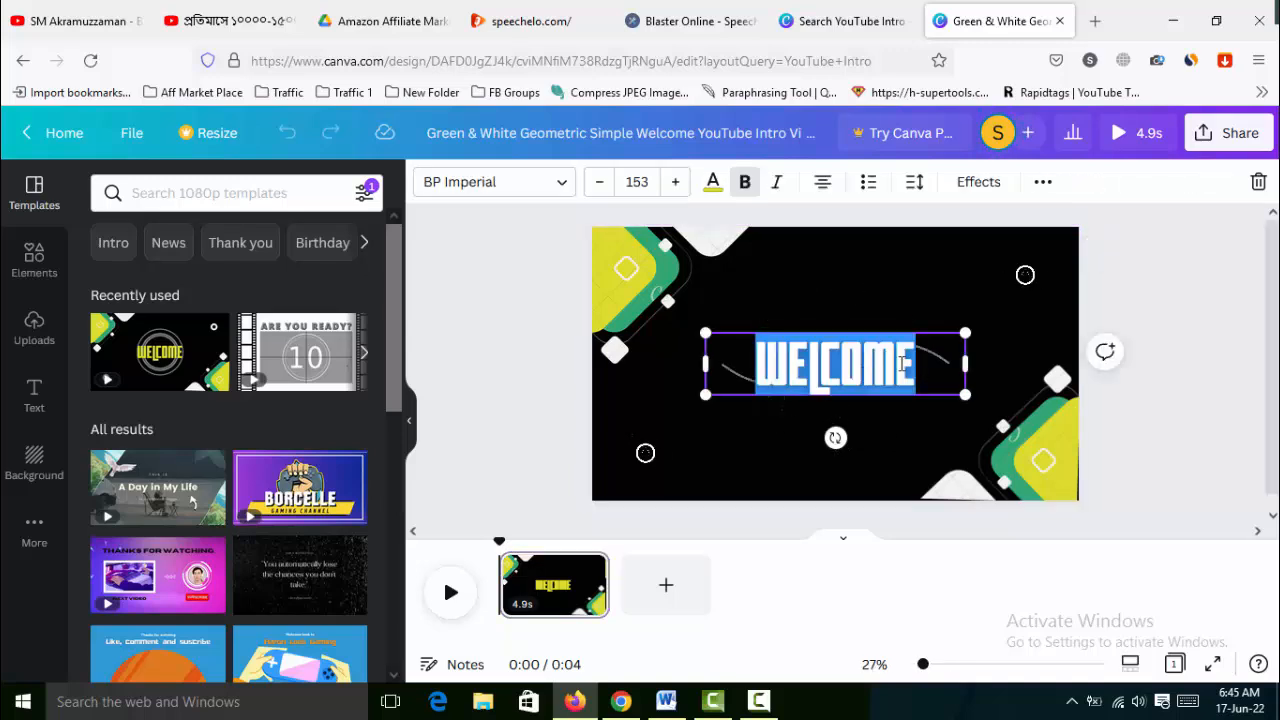
type("GADGETS CHART")
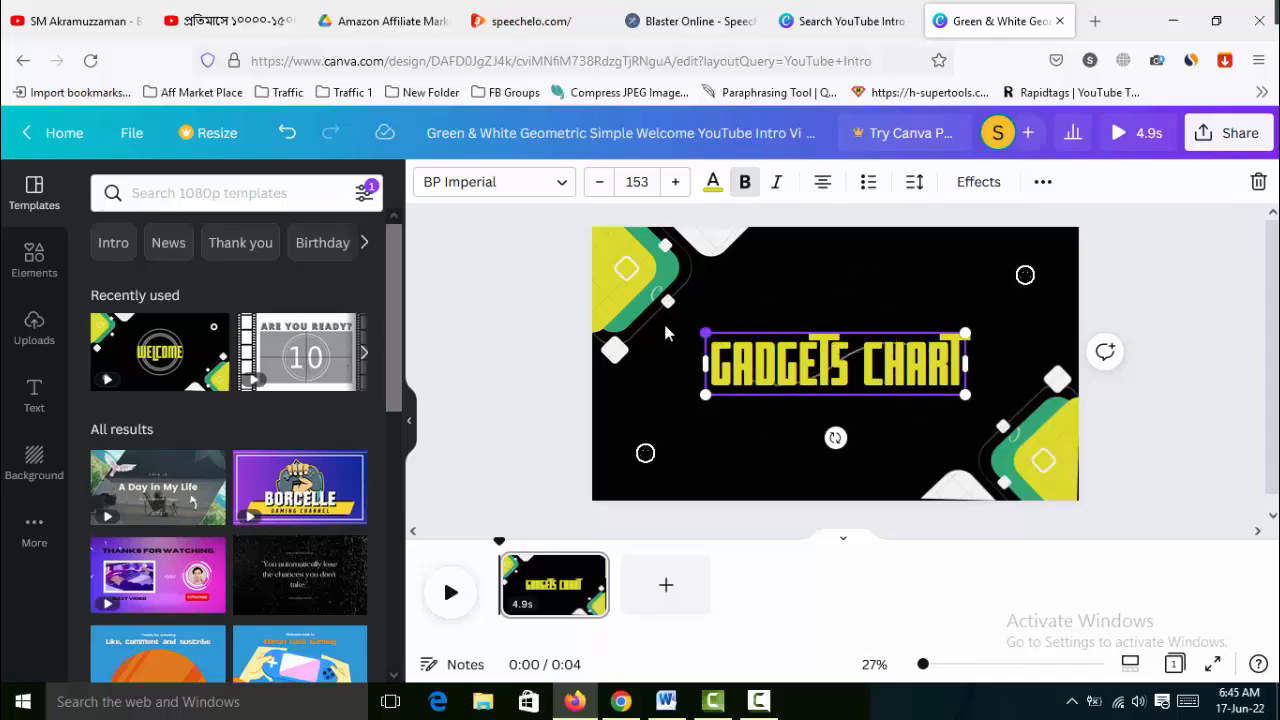
left_click_drag(706, 333, 656, 321)
left_click_drag(967, 395, 1034, 455)
left_click(1160, 403)
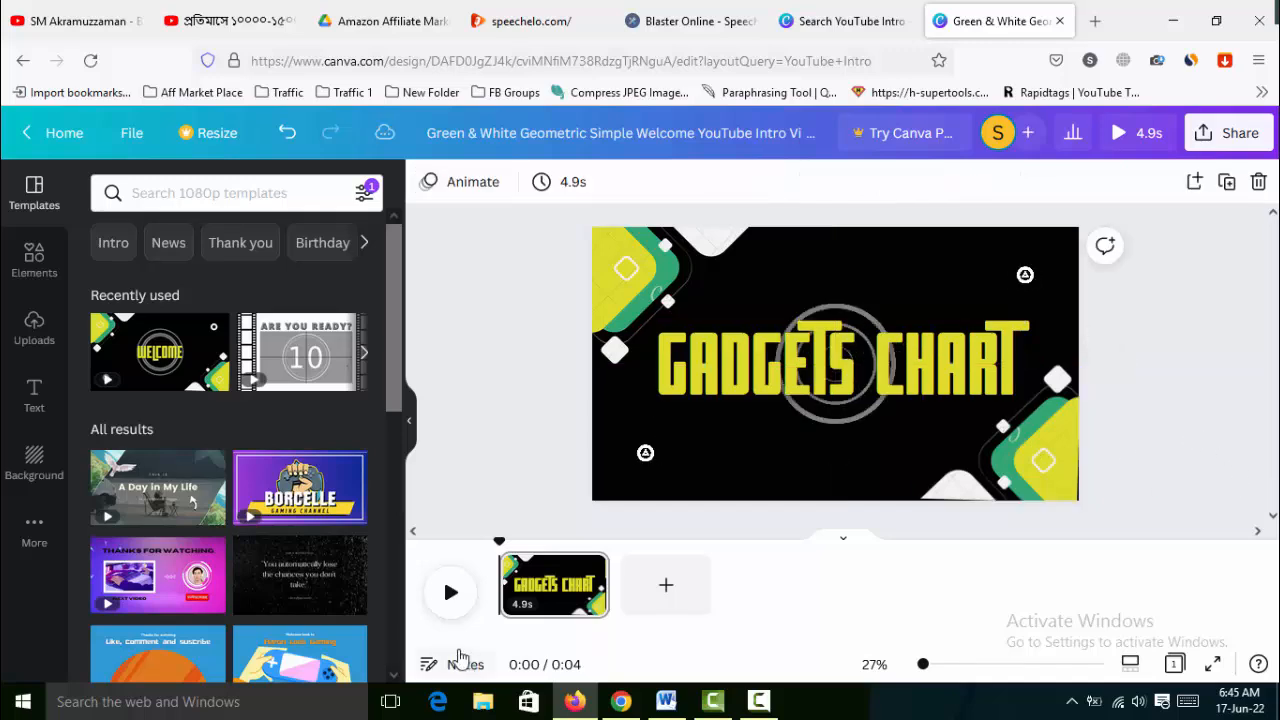
Step: Preview the GADGETS CHART intro and download it as a draft in MP4 Video format
left_click(449, 596)
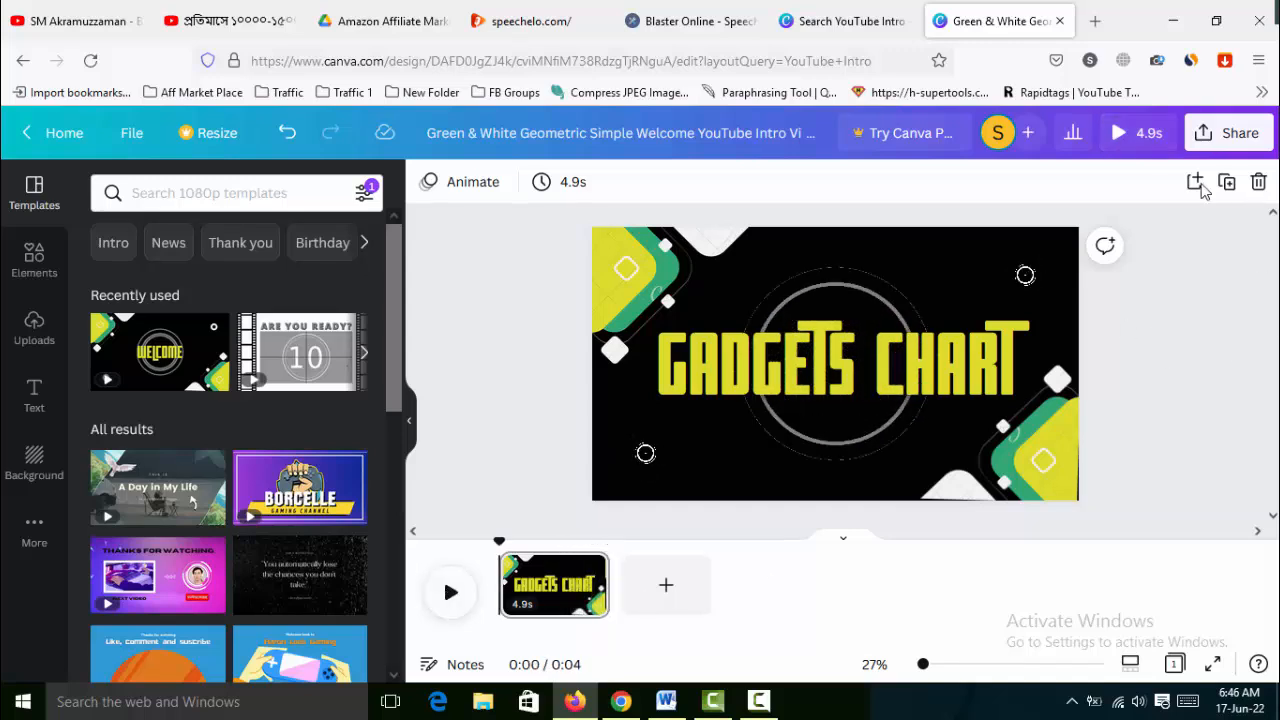
left_click(1220, 146)
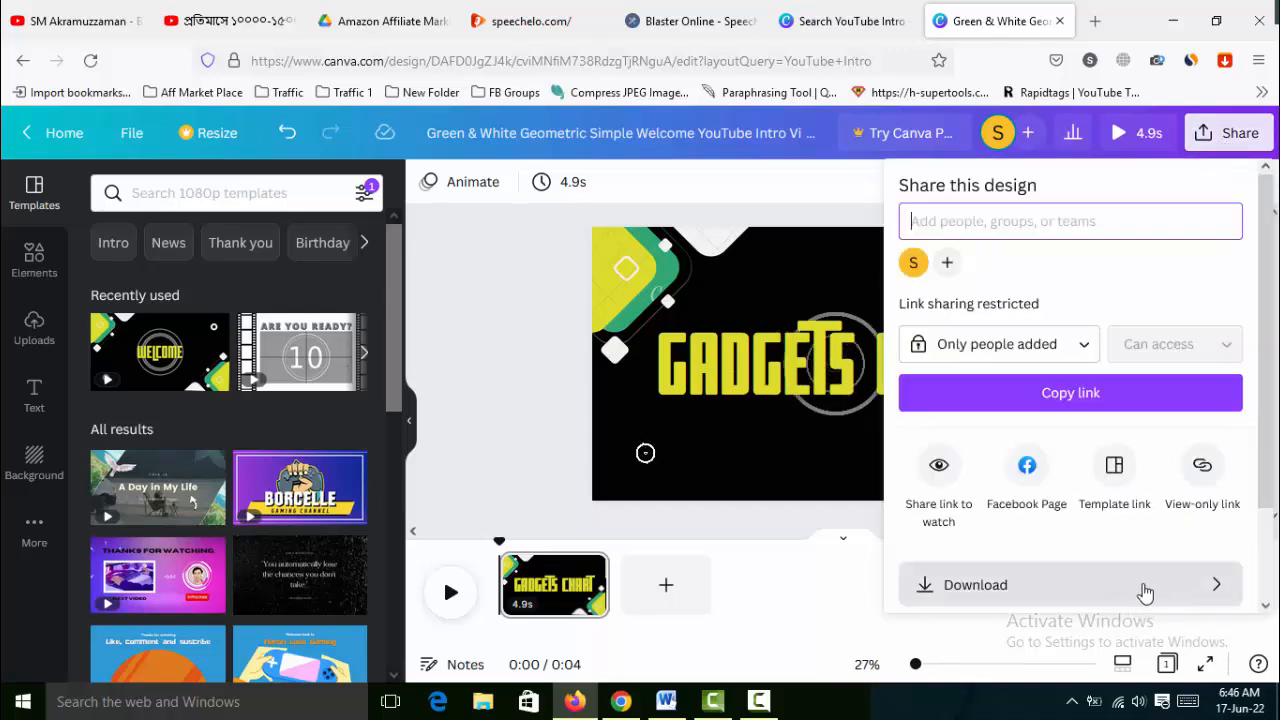
left_click(1142, 590)
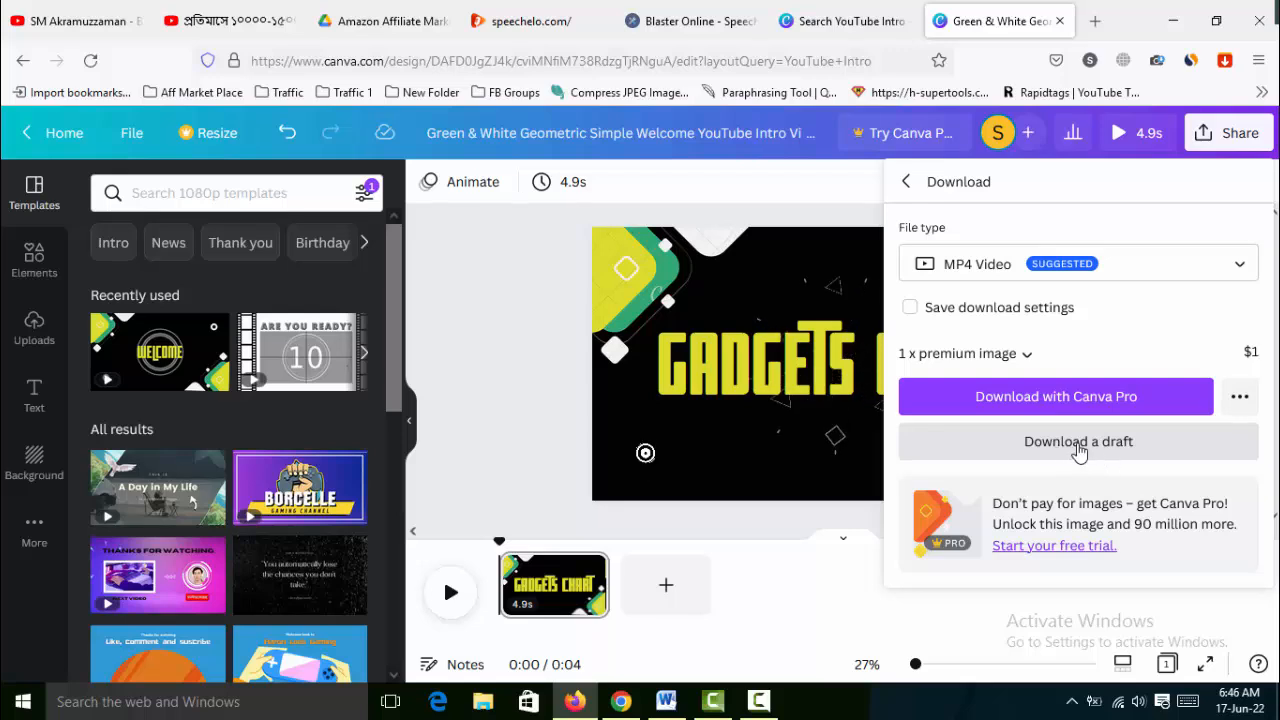
left_click(1078, 450)
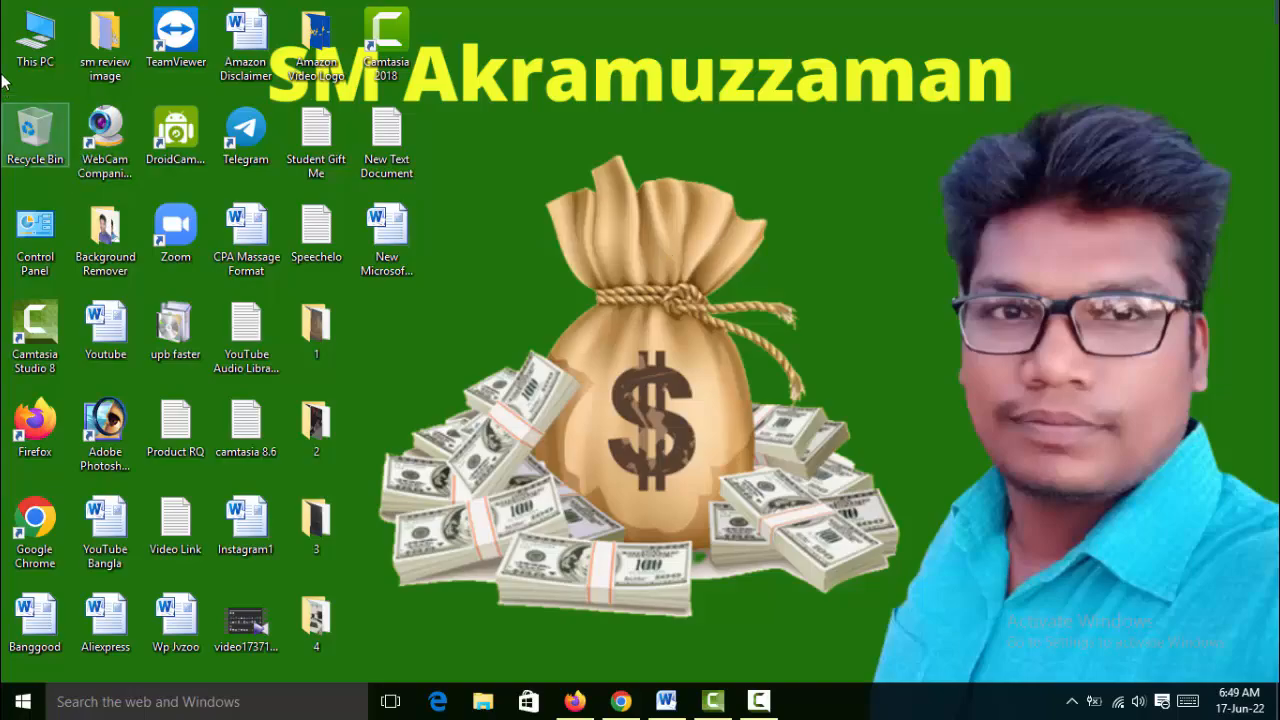
Step: Play the downloaded Green & White Geometric intro video from the Downloads folder and close the player
key("super+e")
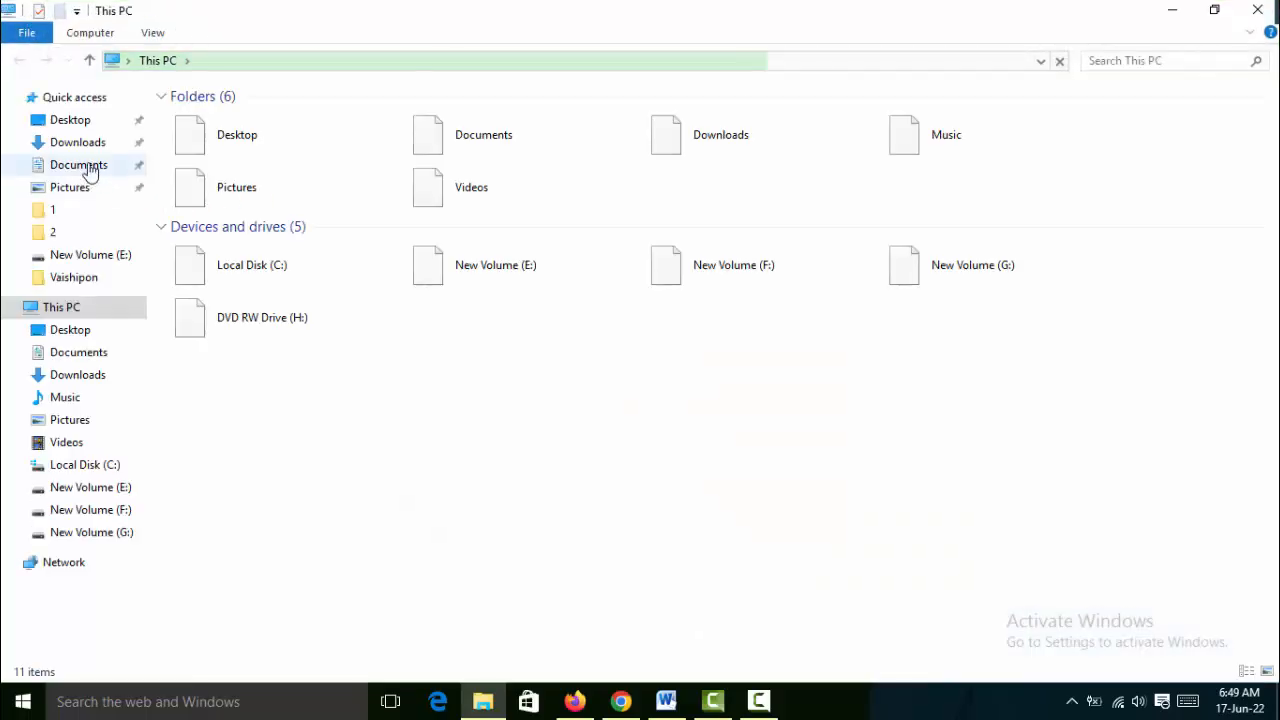
left_click(78, 146)
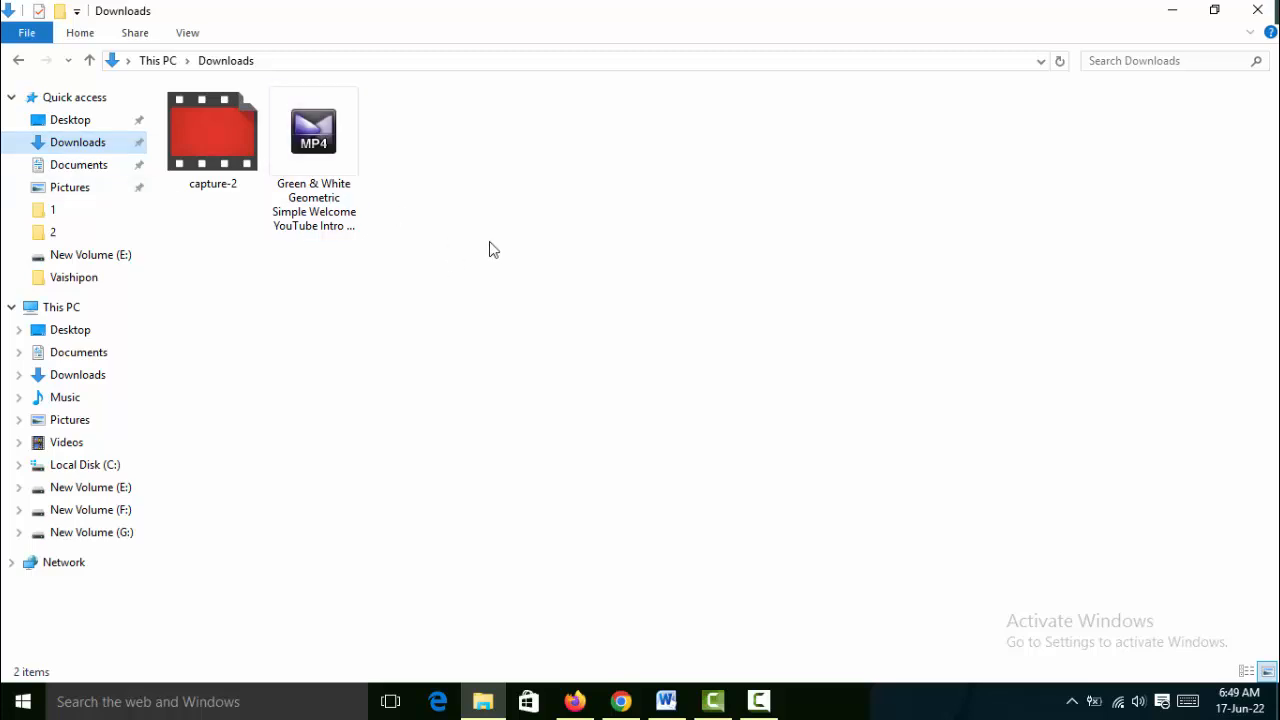
left_click(337, 166)
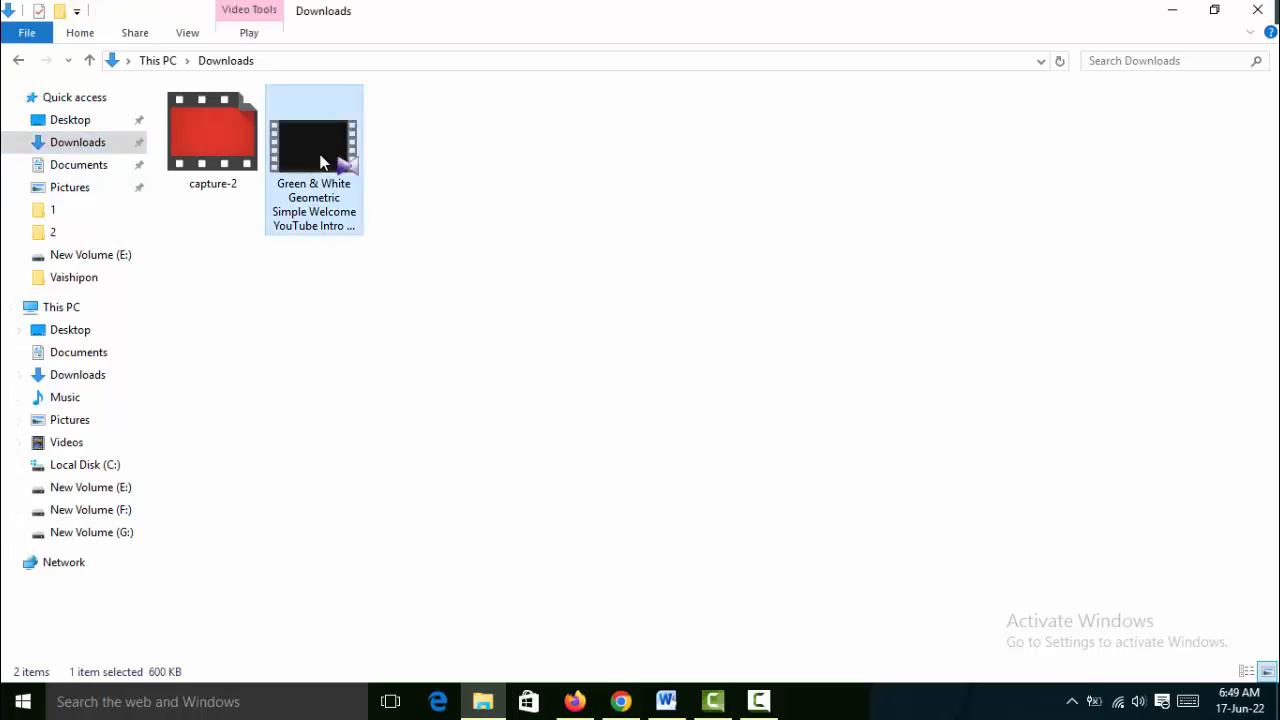
double_click(320, 162)
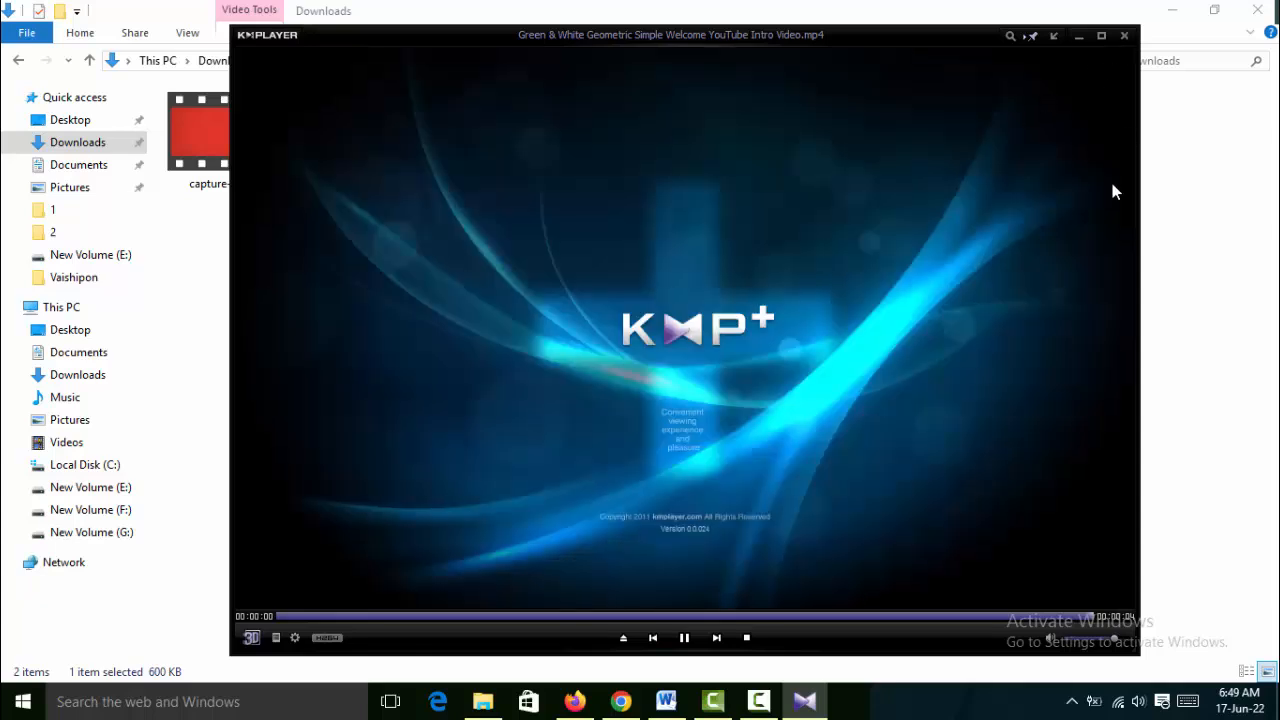
left_click(1124, 35)
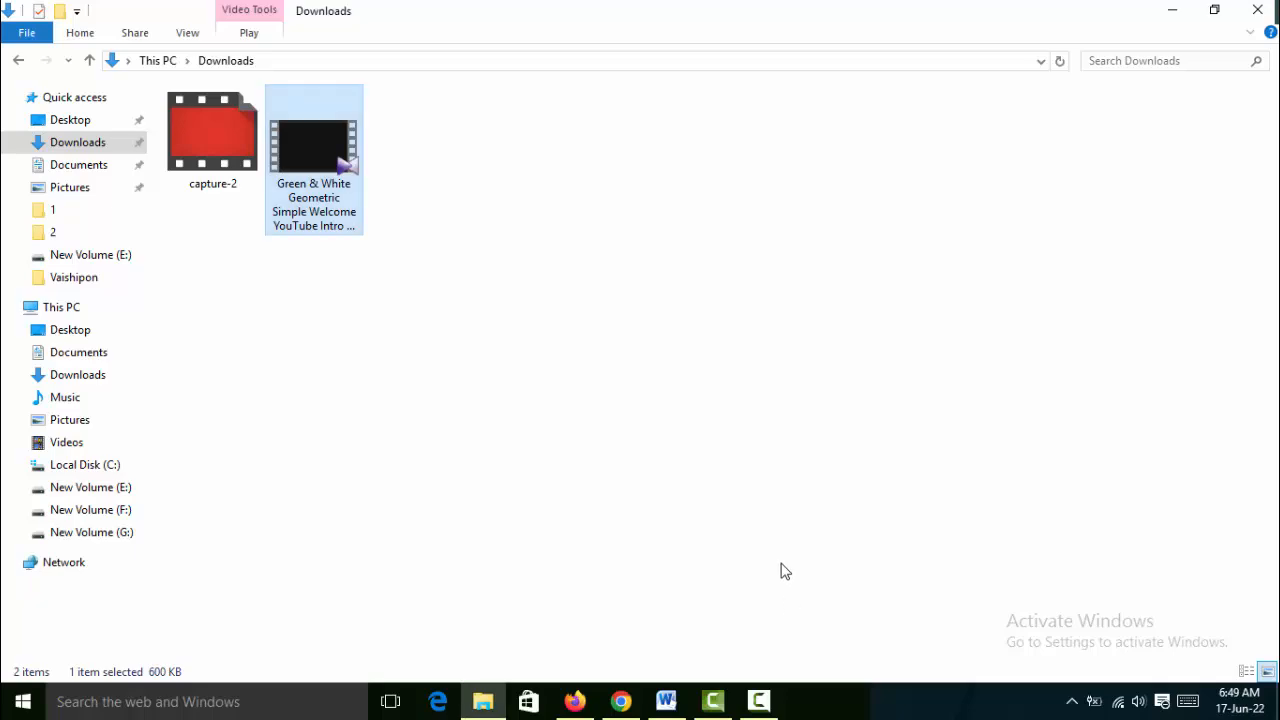
Step: Switch to Camtasia Studio, import the Green & White Geometric intro video from Downloads, and place it at the start of the timeline on a new track
left_click(714, 700)
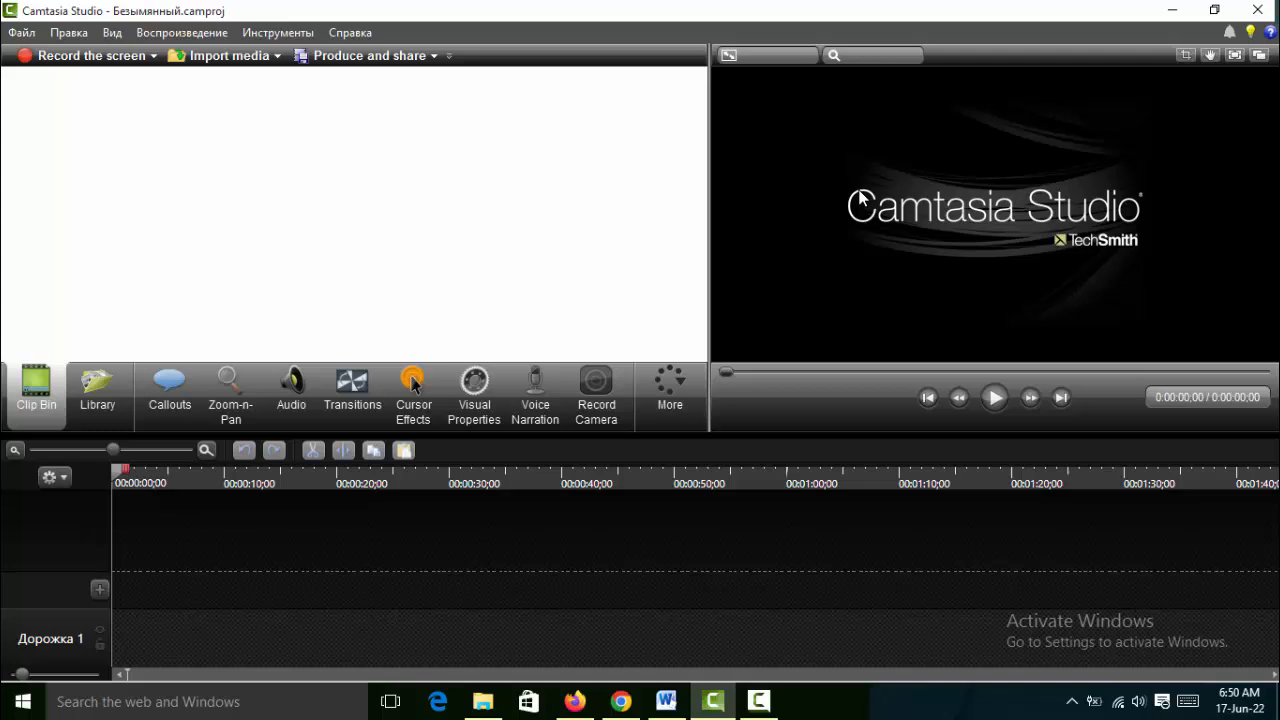
left_click(242, 58)
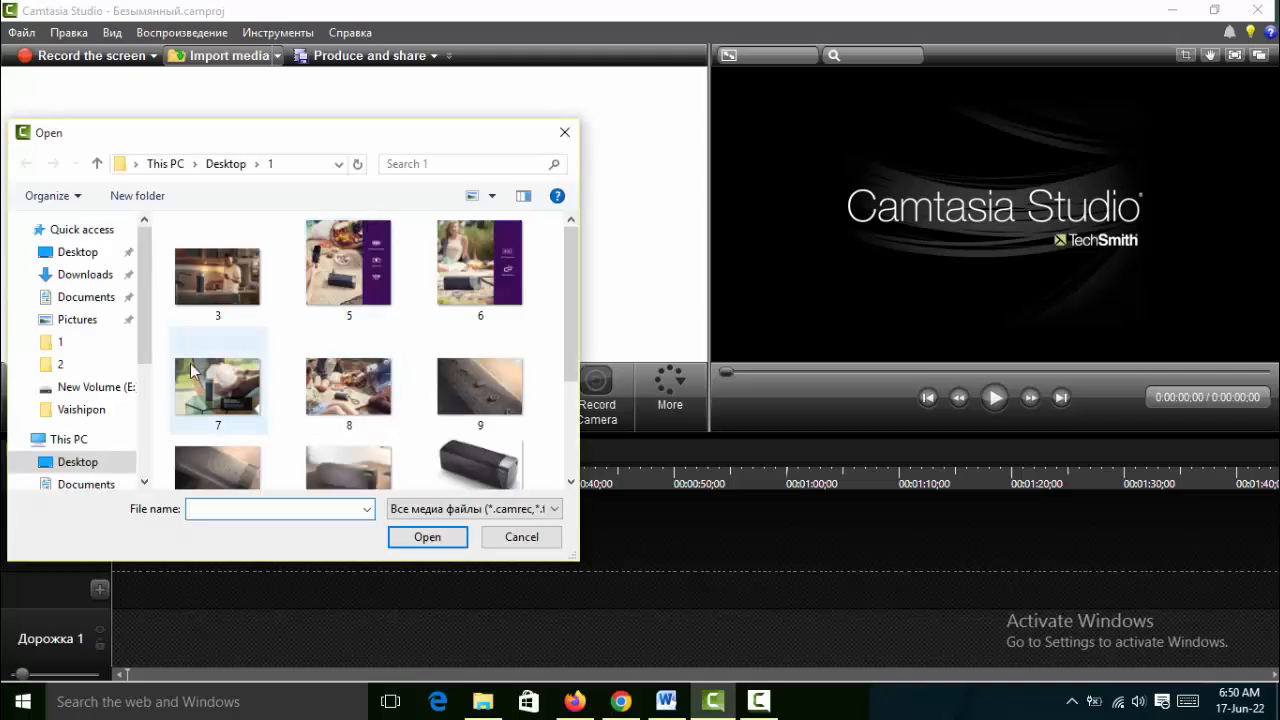
left_click(88, 276)
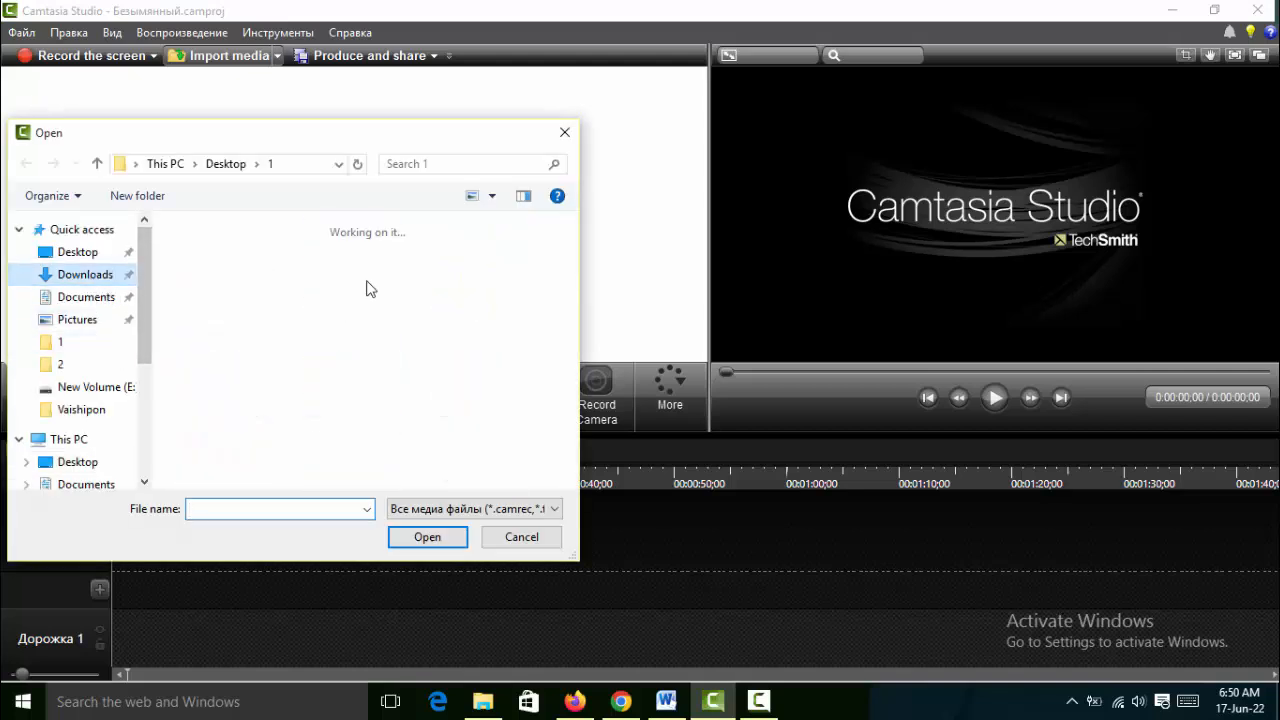
left_click(318, 275)
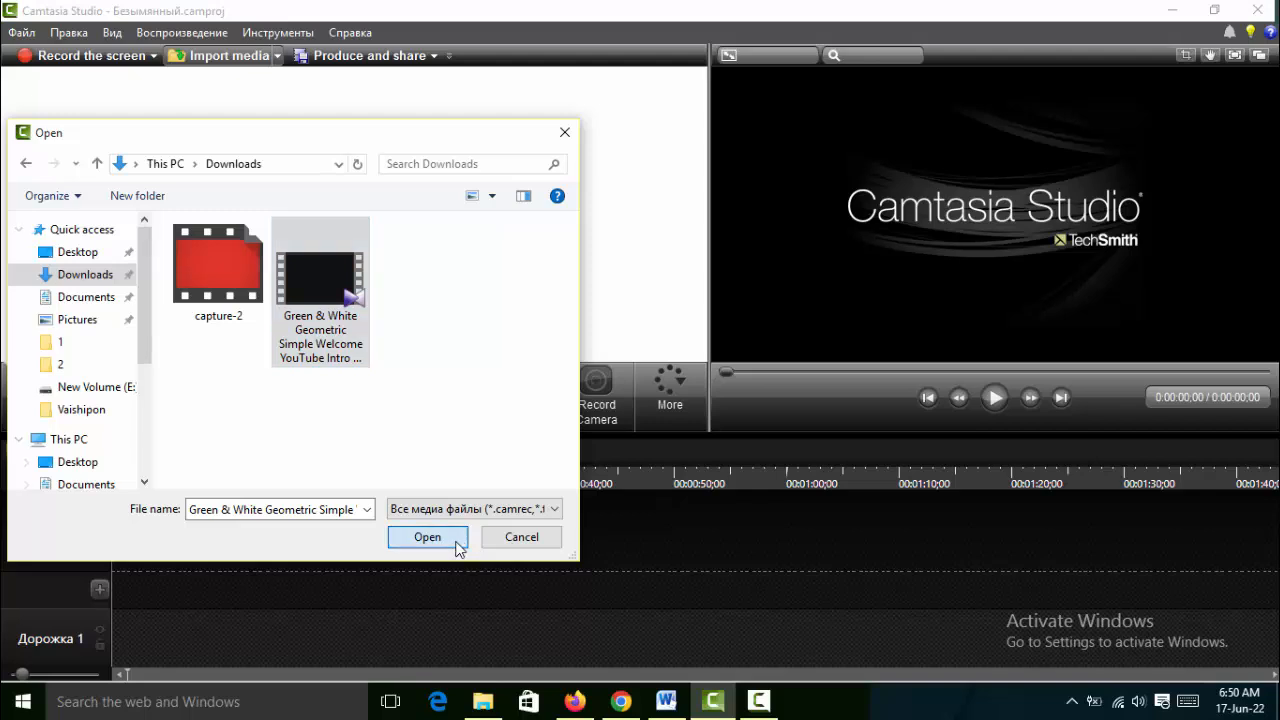
left_click(457, 541)
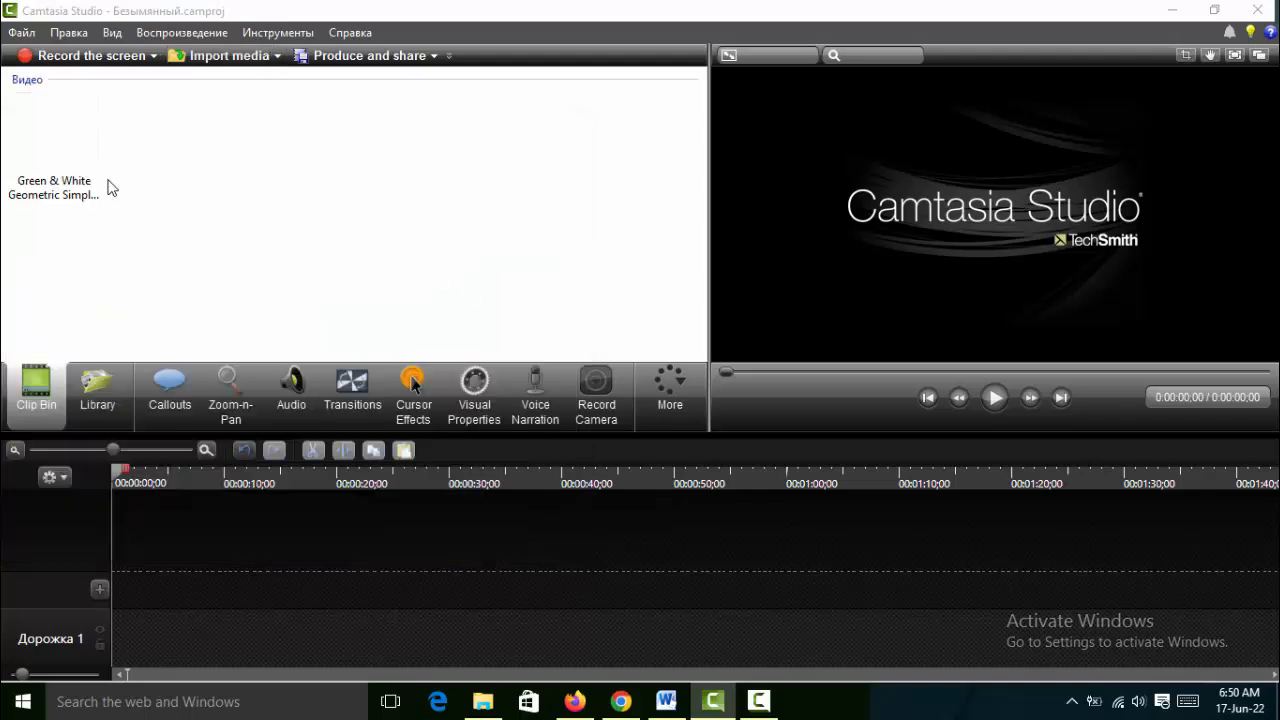
left_click_drag(60, 120, 123, 588)
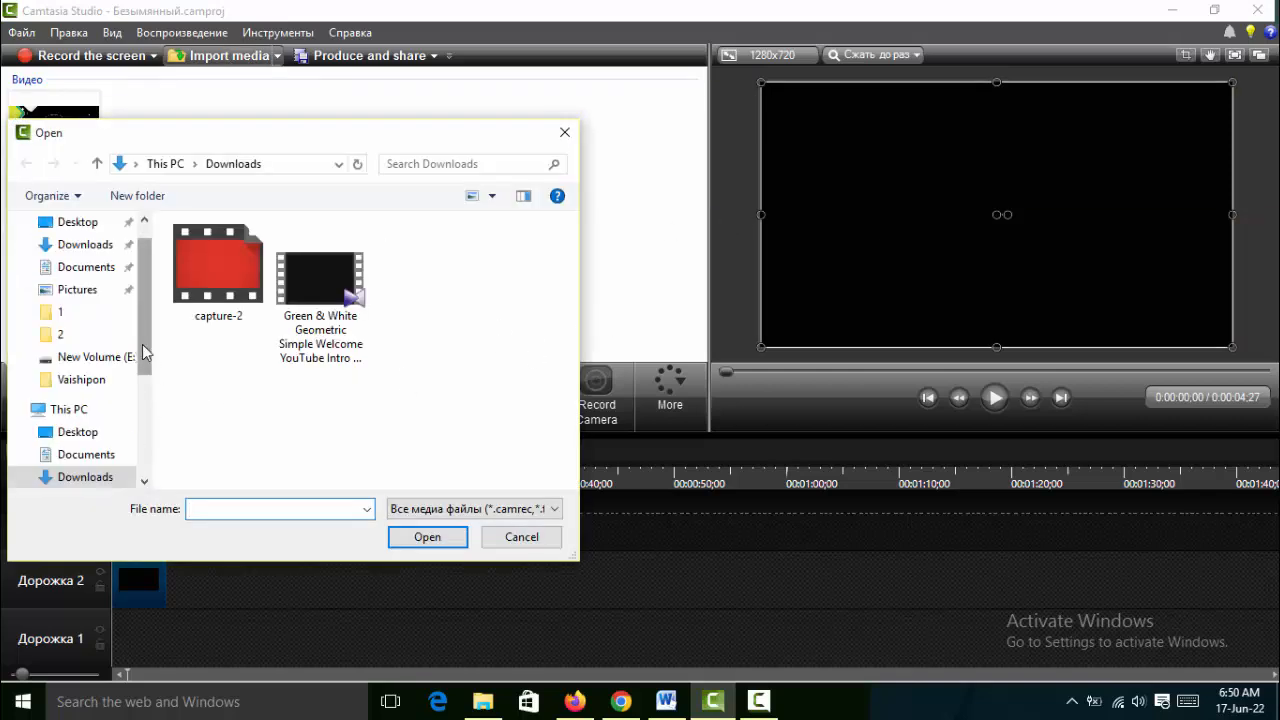
Step: Import the first six MP3 tracks, Cadmium through Diamond Eyes, from the Light Music sound folder on New Volume (E:)
scroll(143, 352, "down", 3)
left_click(97, 434)
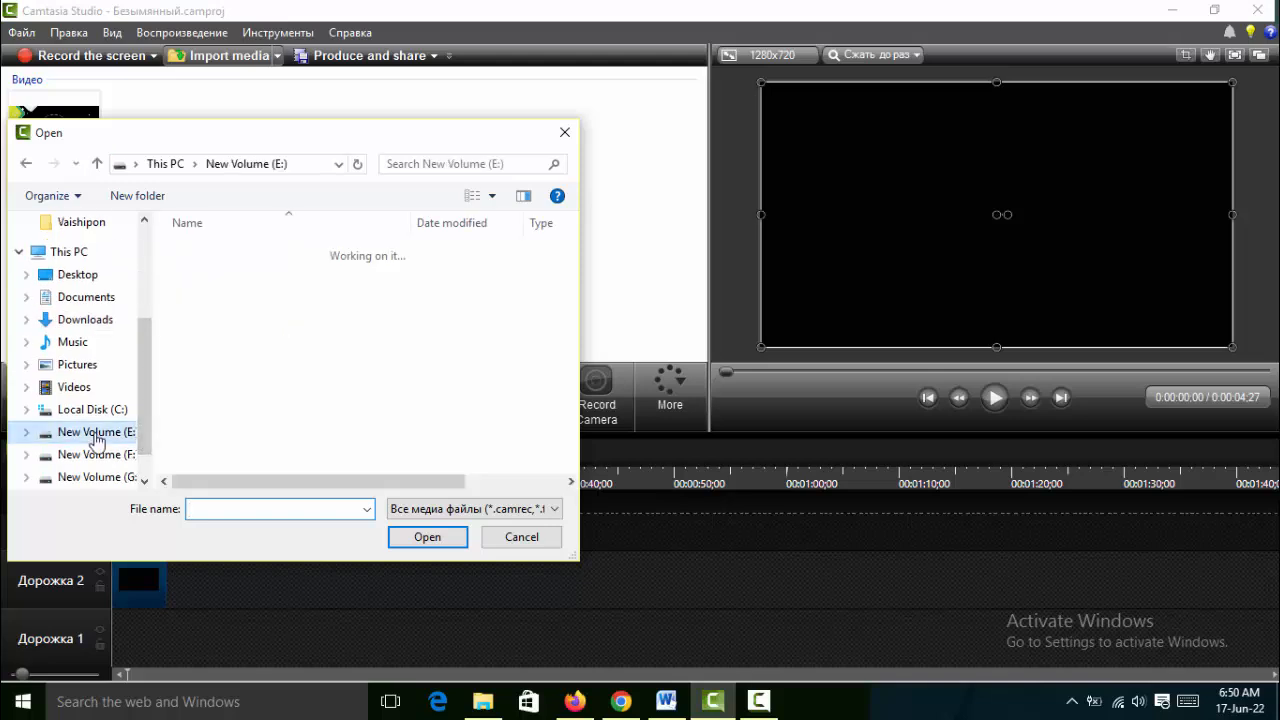
scroll(490, 349, "down", 5)
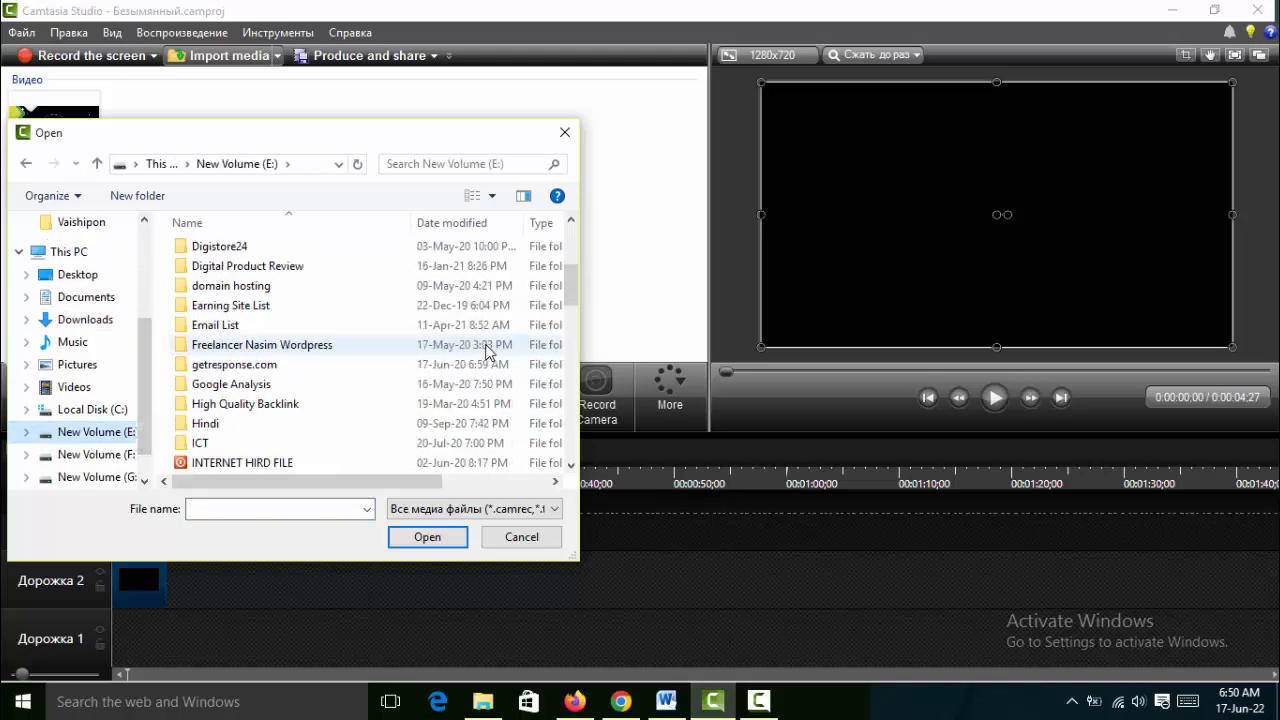
scroll(487, 349, "down", 1)
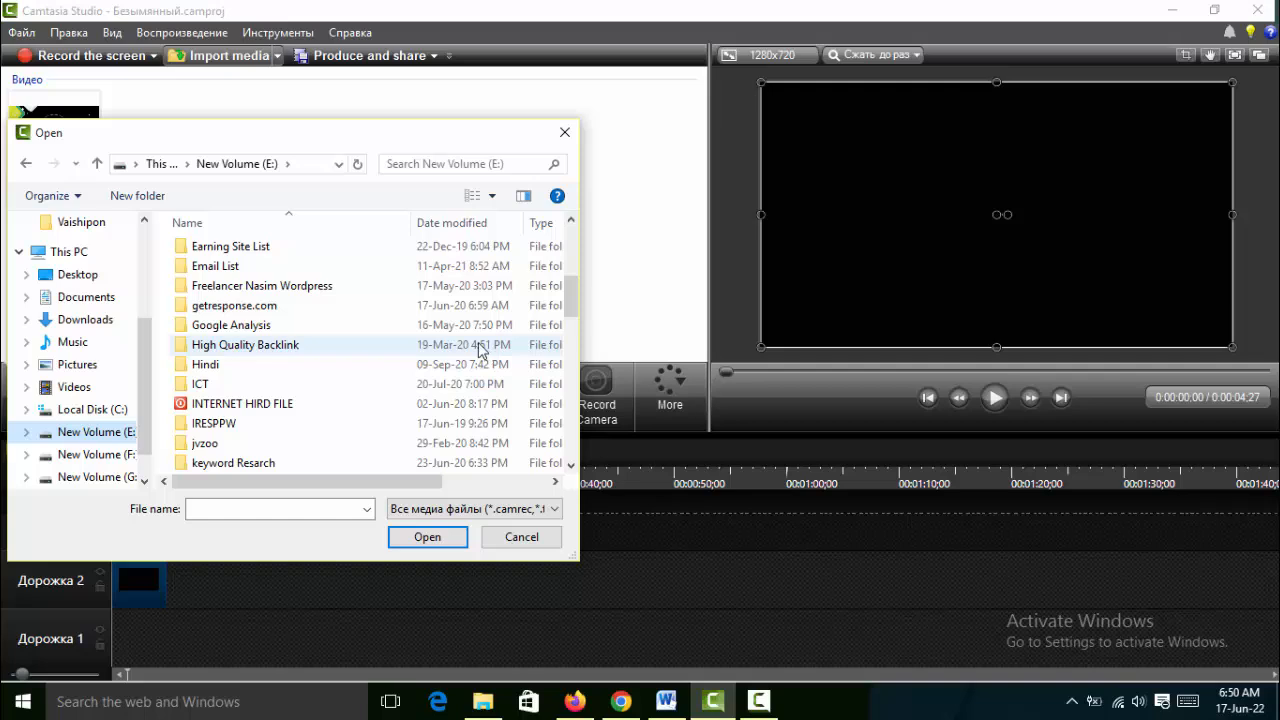
scroll(477, 349, "down", 2)
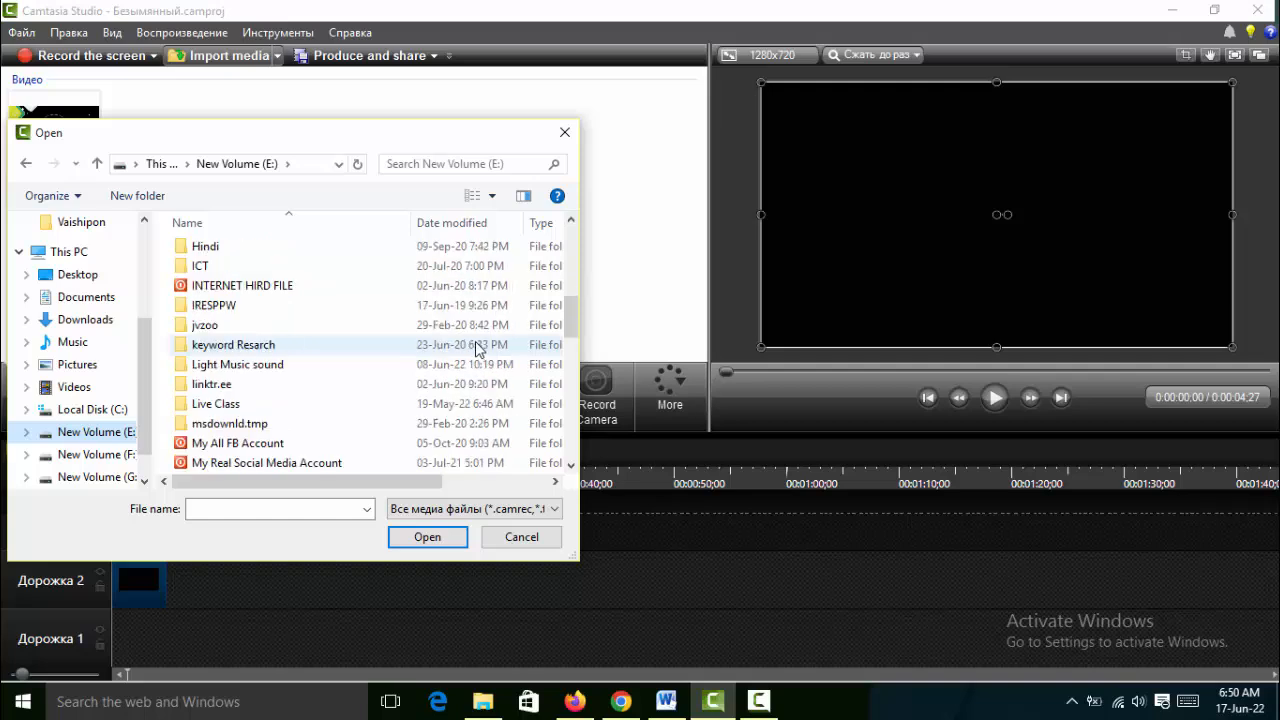
double_click(263, 364)
left_click(455, 270)
left_click_drag(398, 328, 432, 299)
left_click_drag(528, 266, 512, 301)
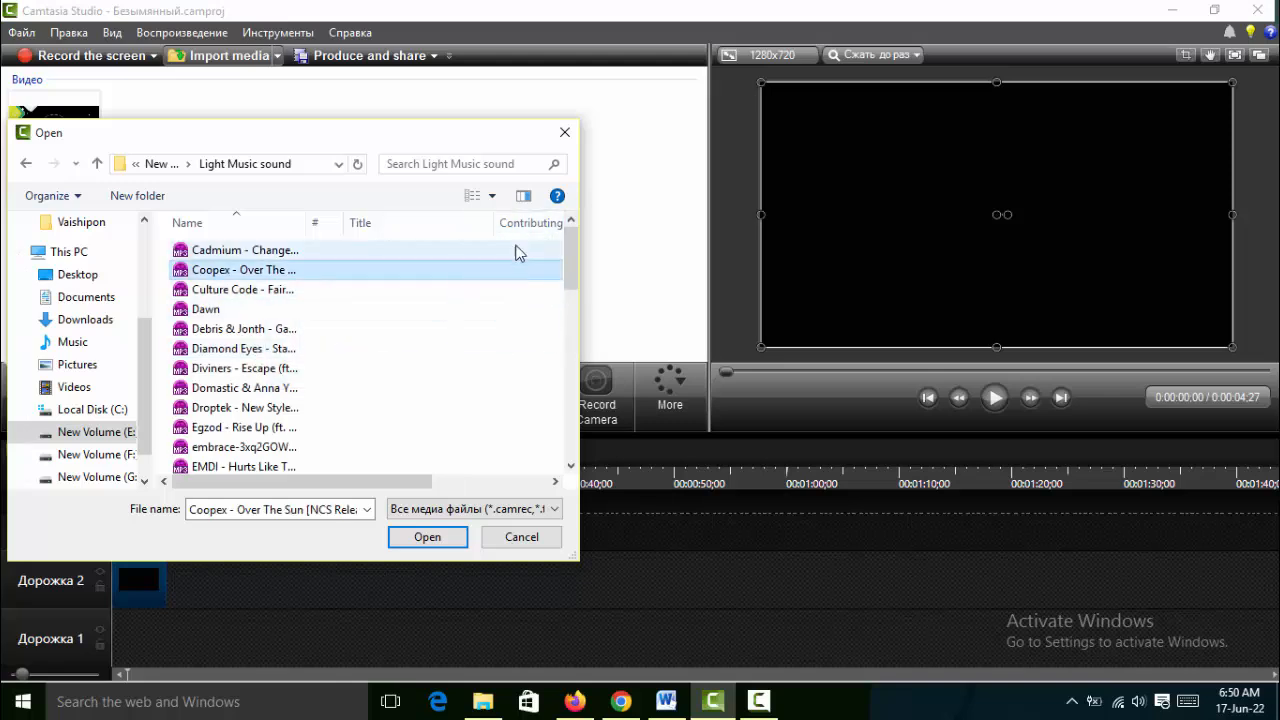
left_click_drag(535, 244, 463, 357)
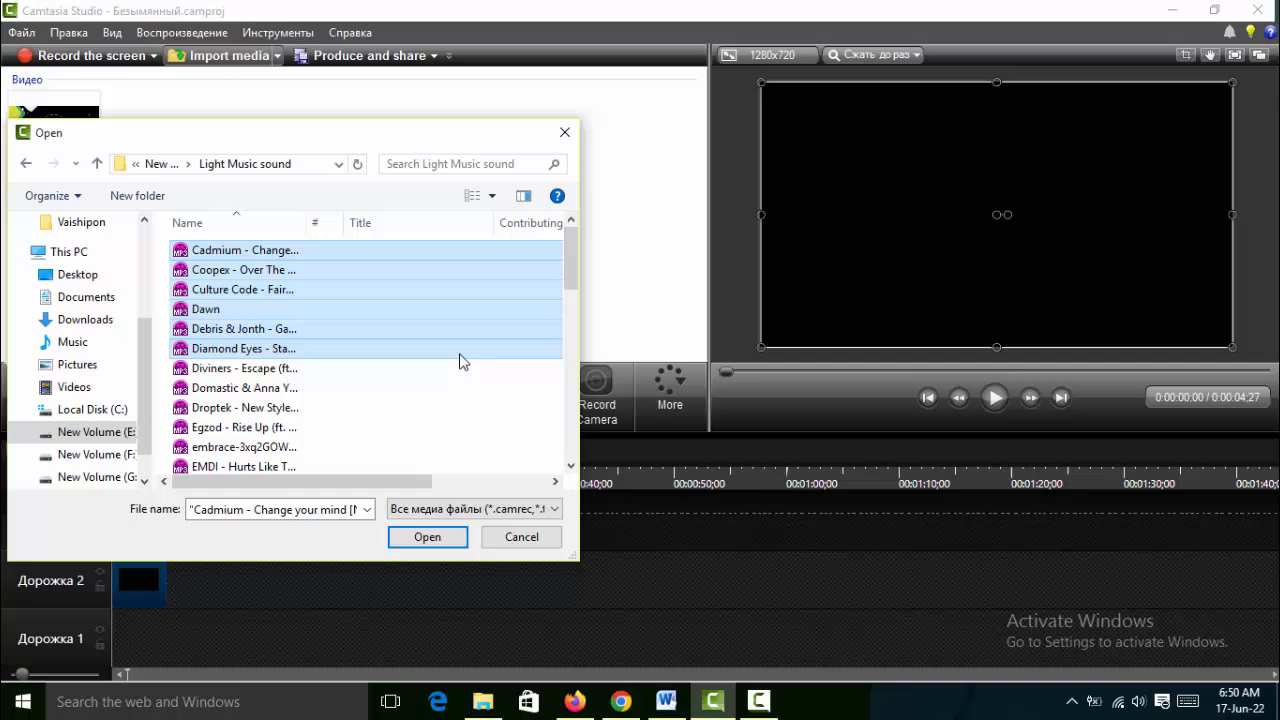
left_click(458, 540)
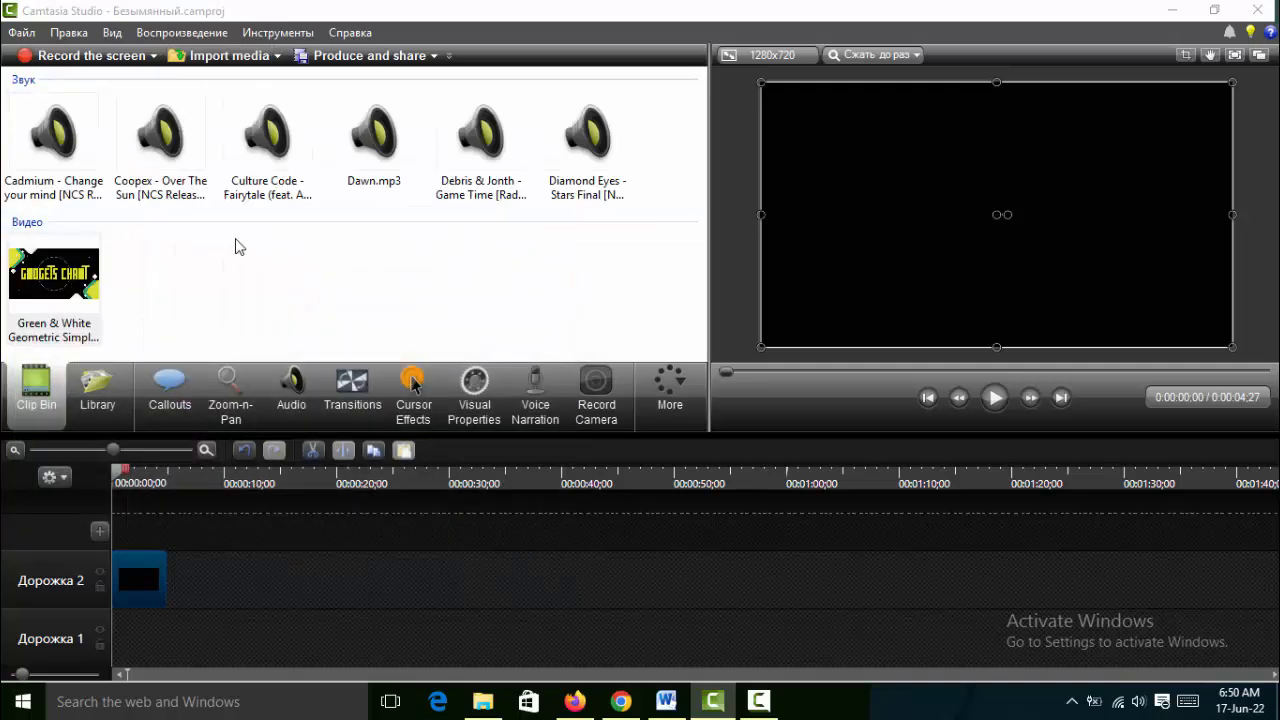
Step: Place the Cadmium - Change your mind track at the start of the first timeline track and play the intro with it
left_click_drag(68, 143, 130, 635)
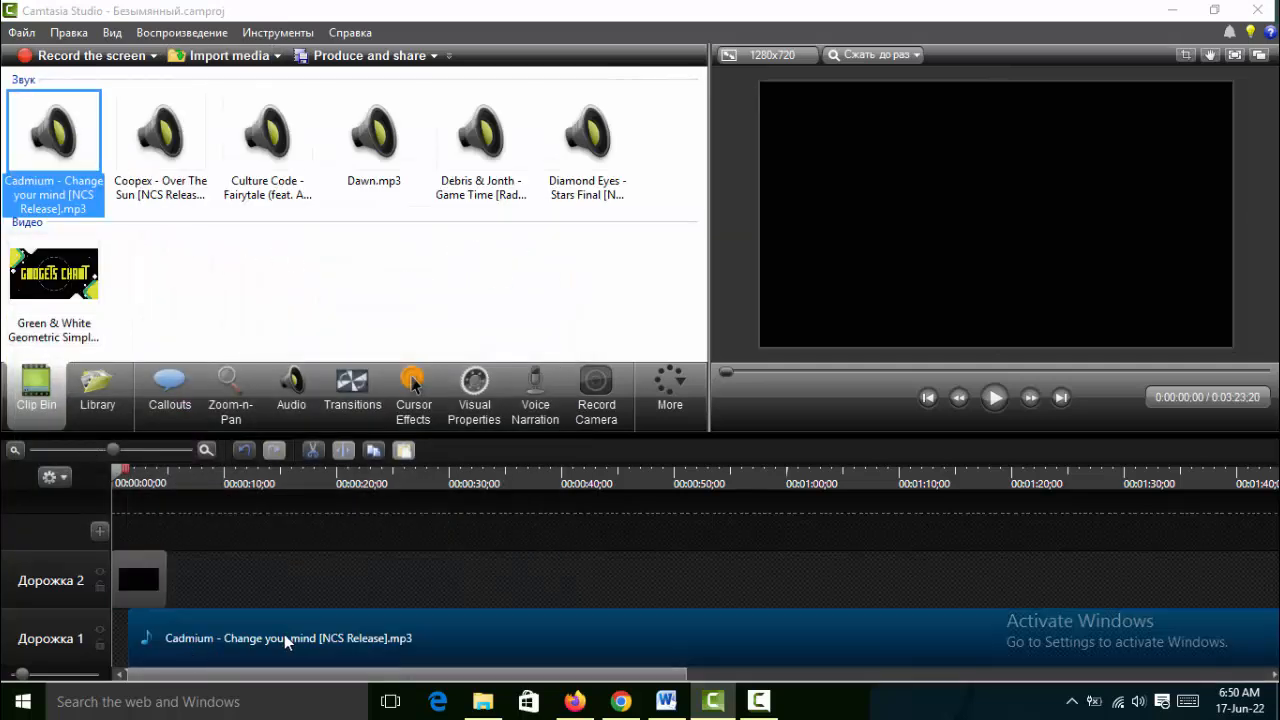
left_click_drag(474, 629, 408, 631)
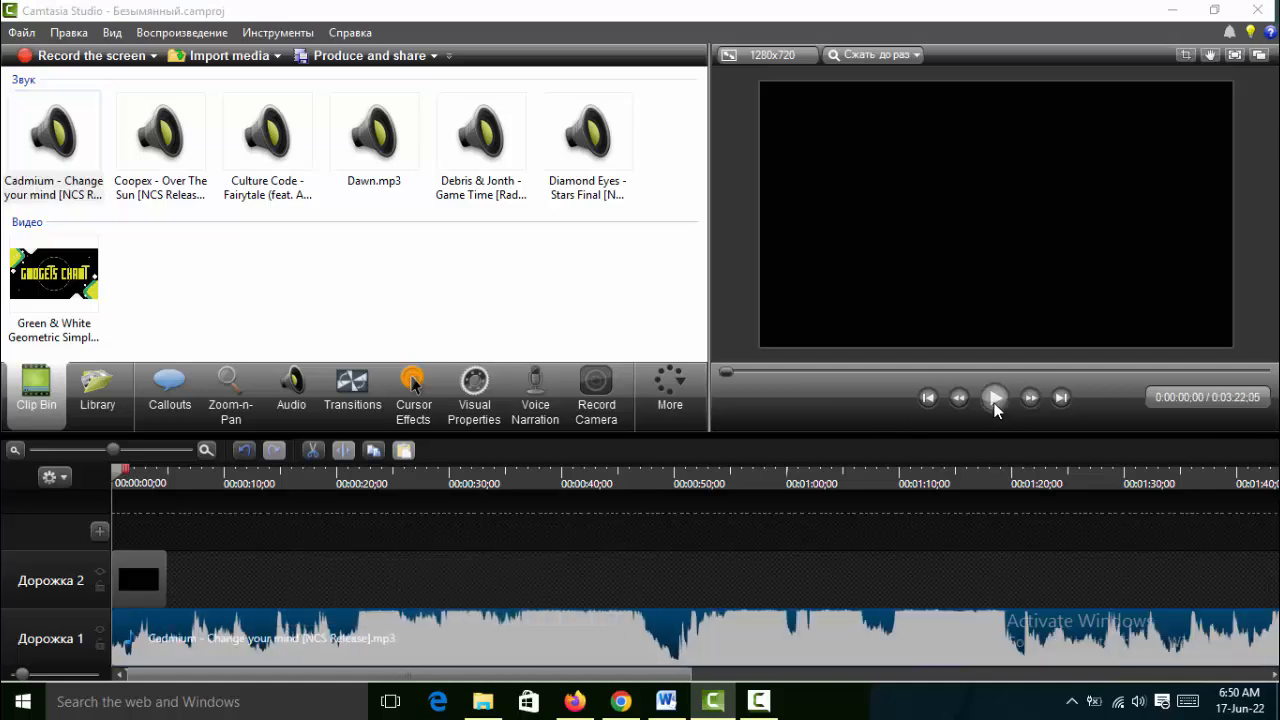
left_click(153, 574)
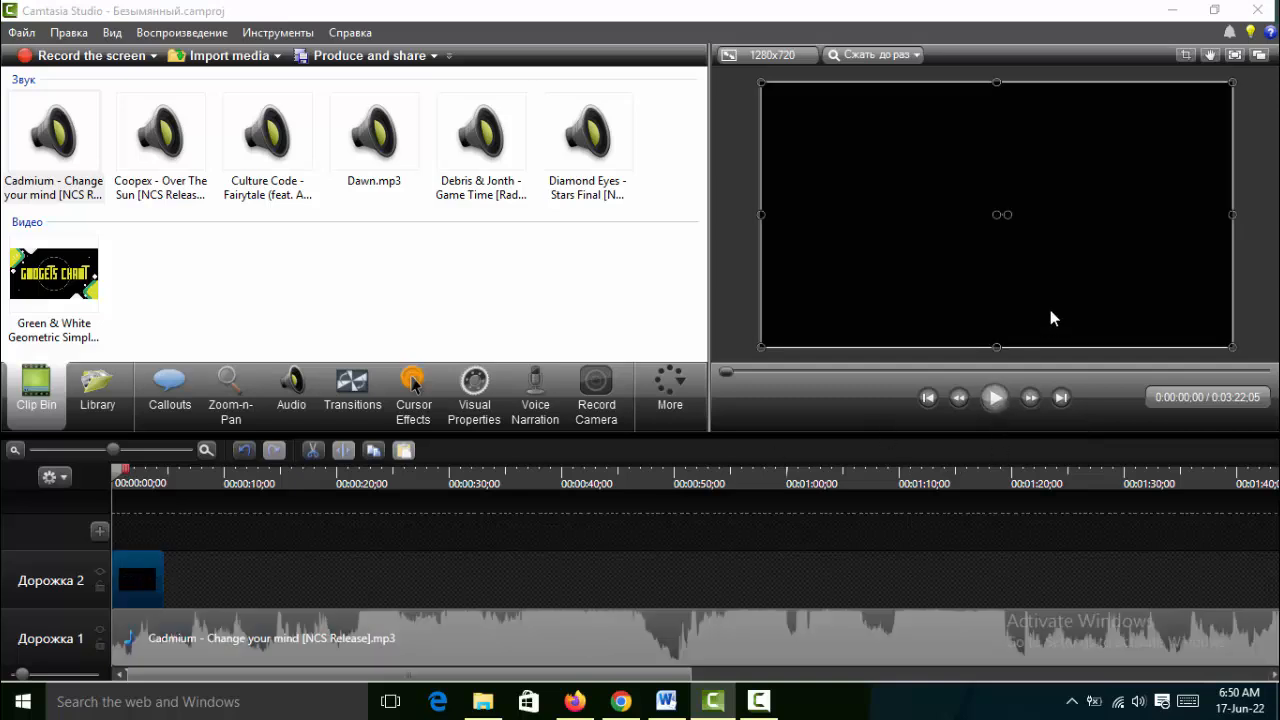
key("space")
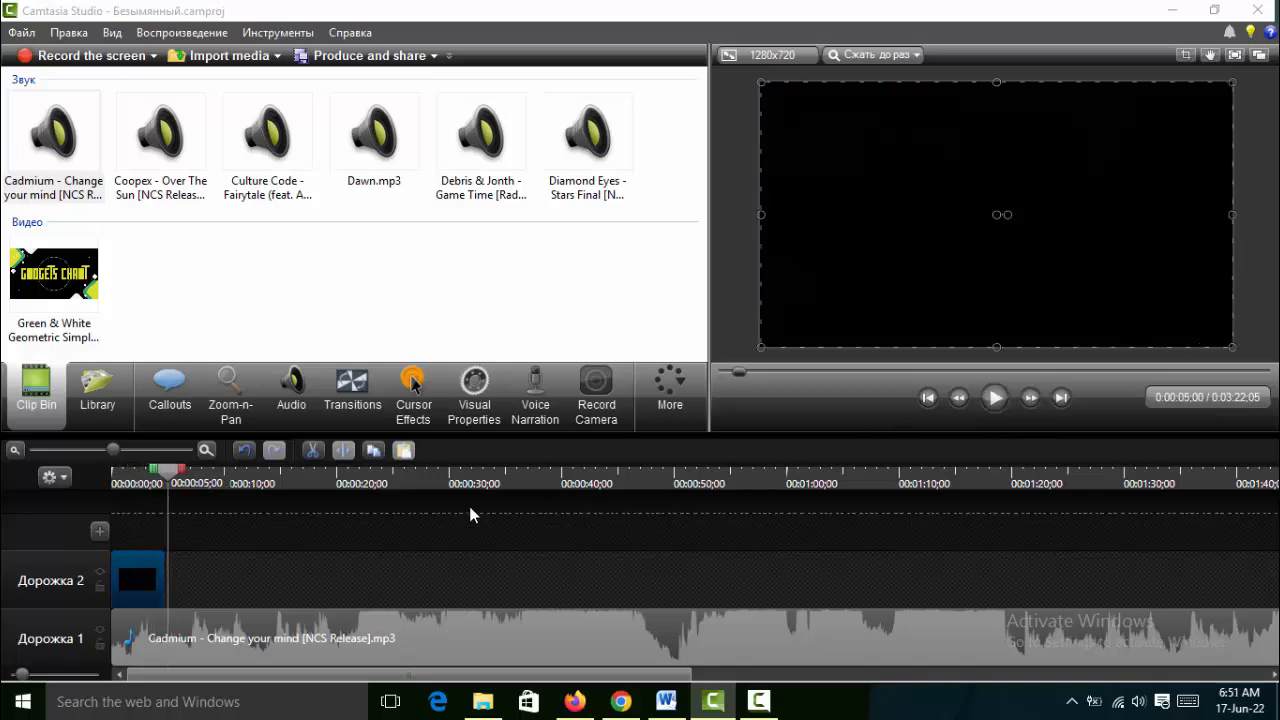
Step: Cut the timeline from 0:00:04;19 to beyond the end of the music so the audio matches the intro's length
left_click_drag(170, 480, 69, 445)
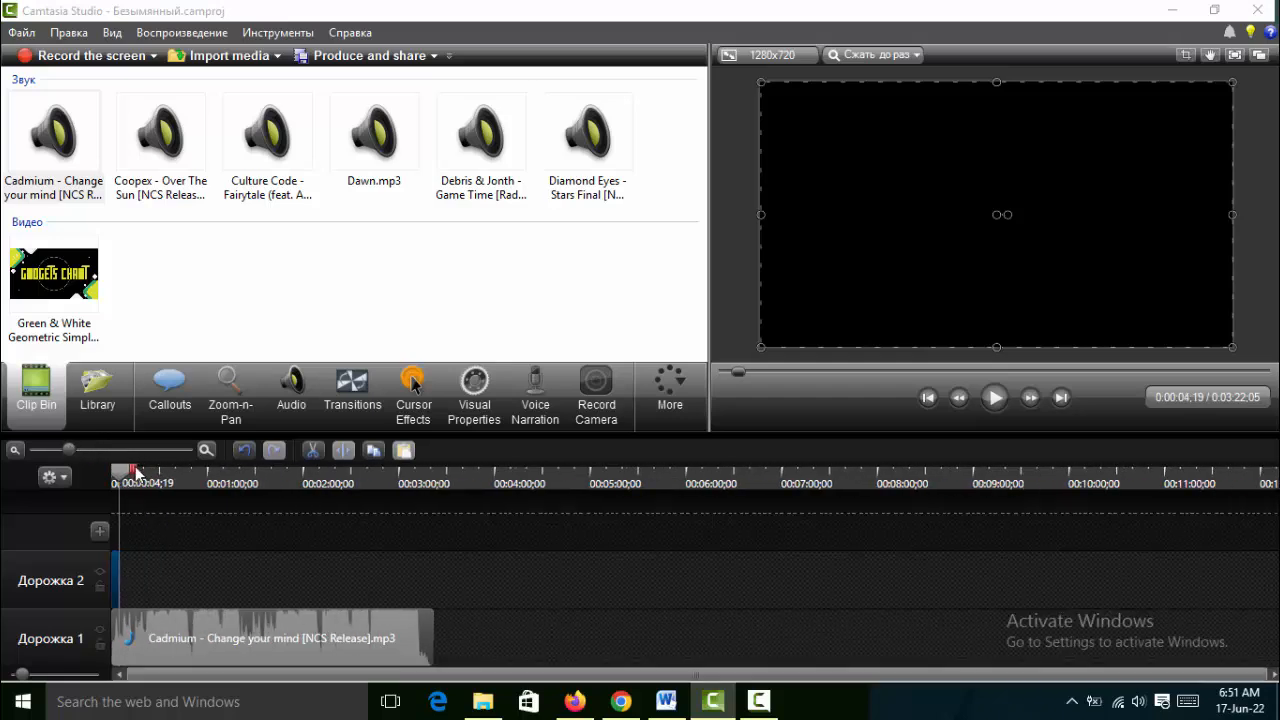
left_click_drag(136, 472, 486, 505)
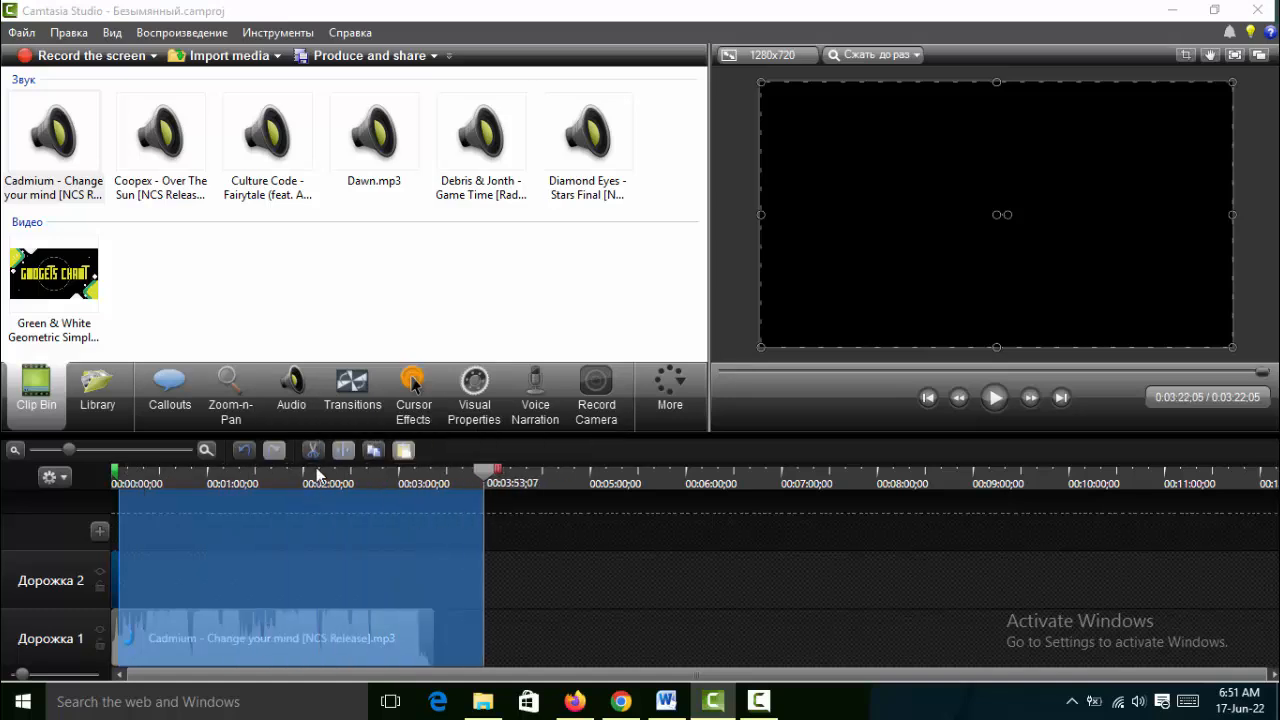
left_click(313, 450)
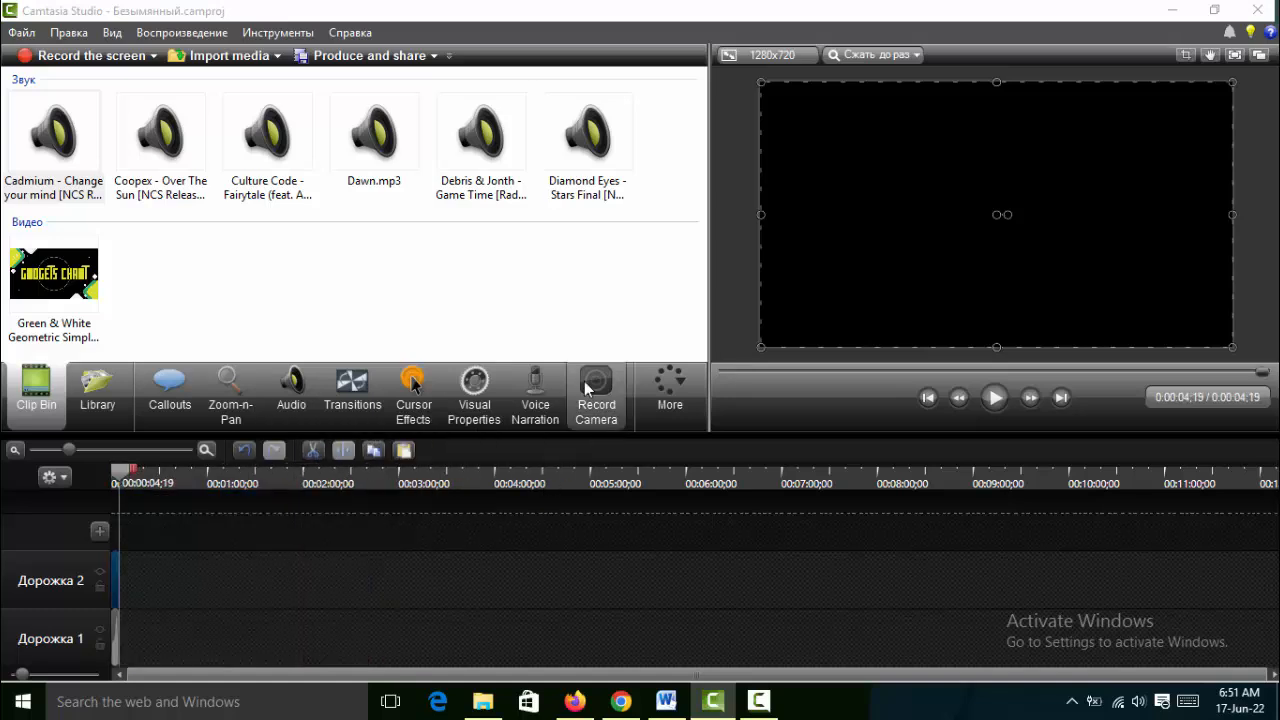
left_click(80, 451)
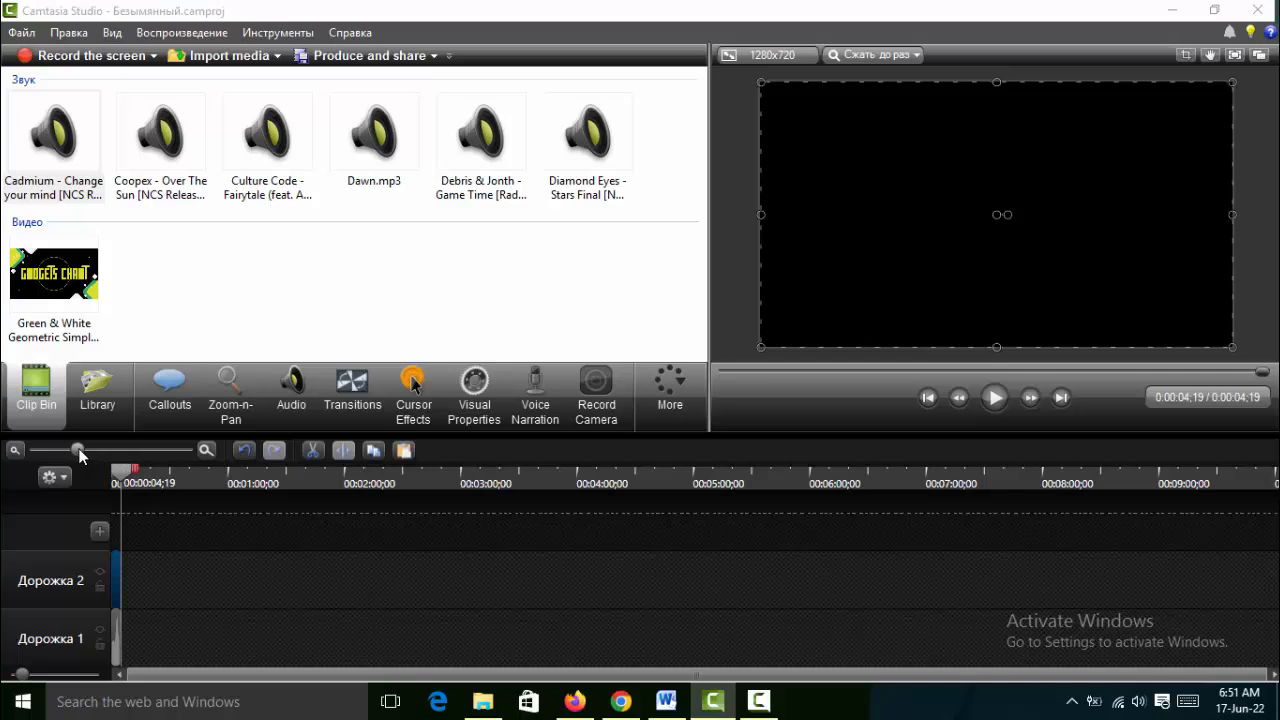
left_click_drag(80, 451, 153, 451)
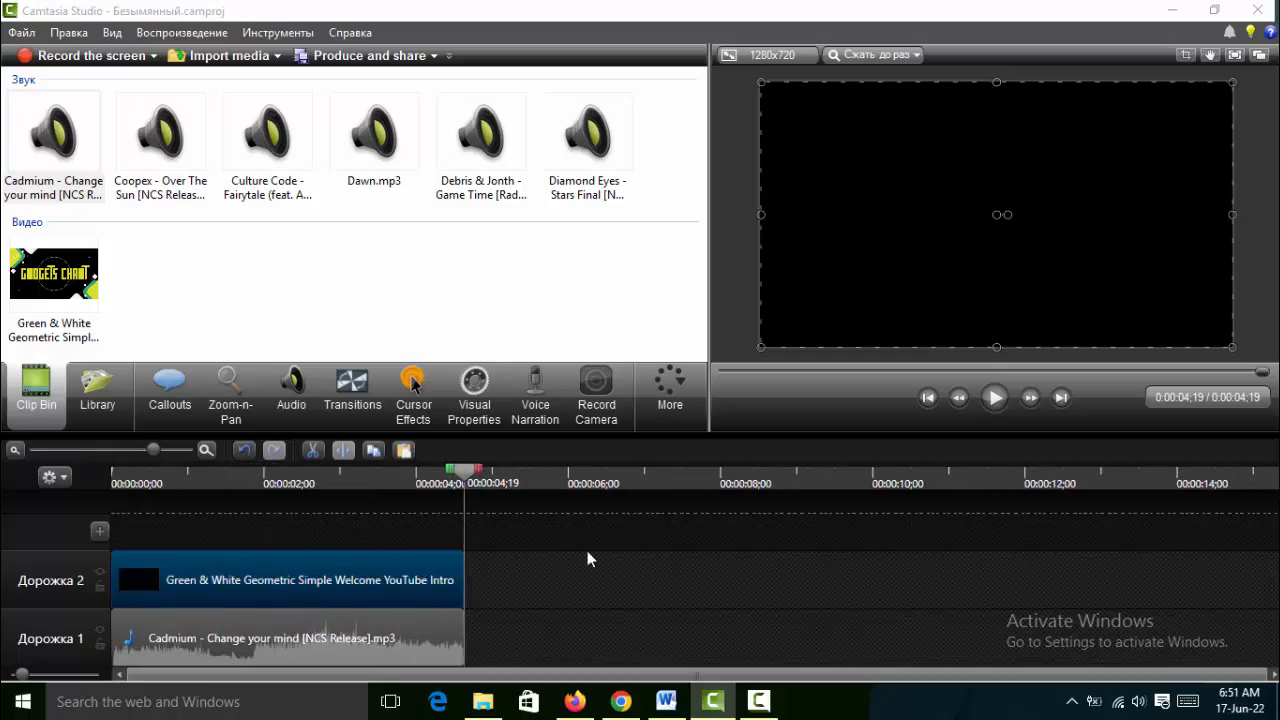
Step: Produce the project as MP4 only (up to 1080p) with the default name and folder, and close the player showing the result
left_click(434, 57)
left_click(436, 86)
left_click(810, 159)
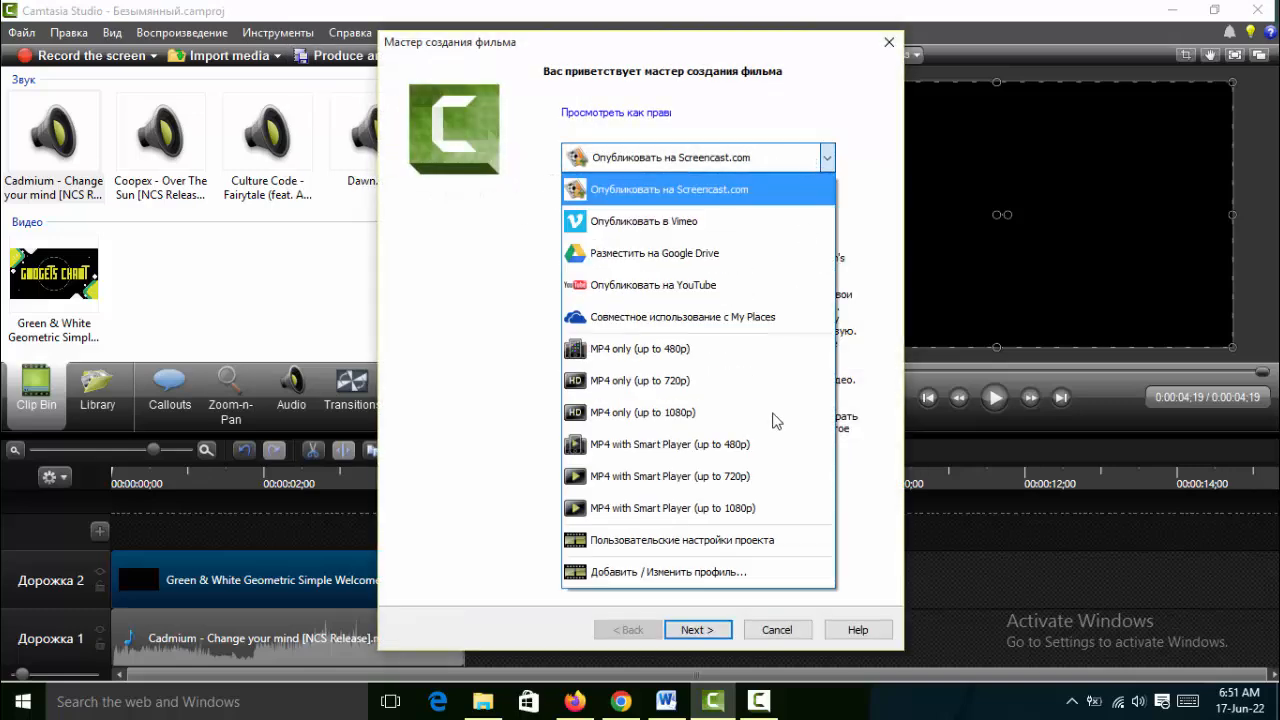
left_click(691, 412)
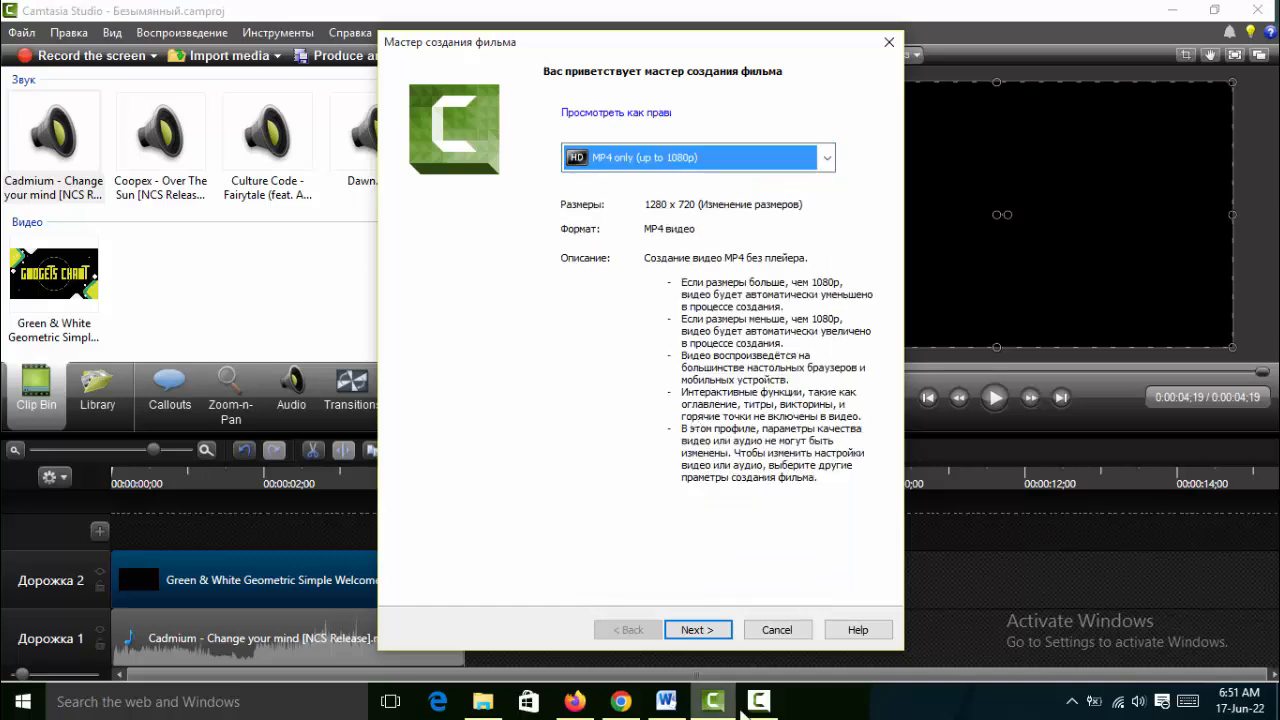
left_click(696, 630)
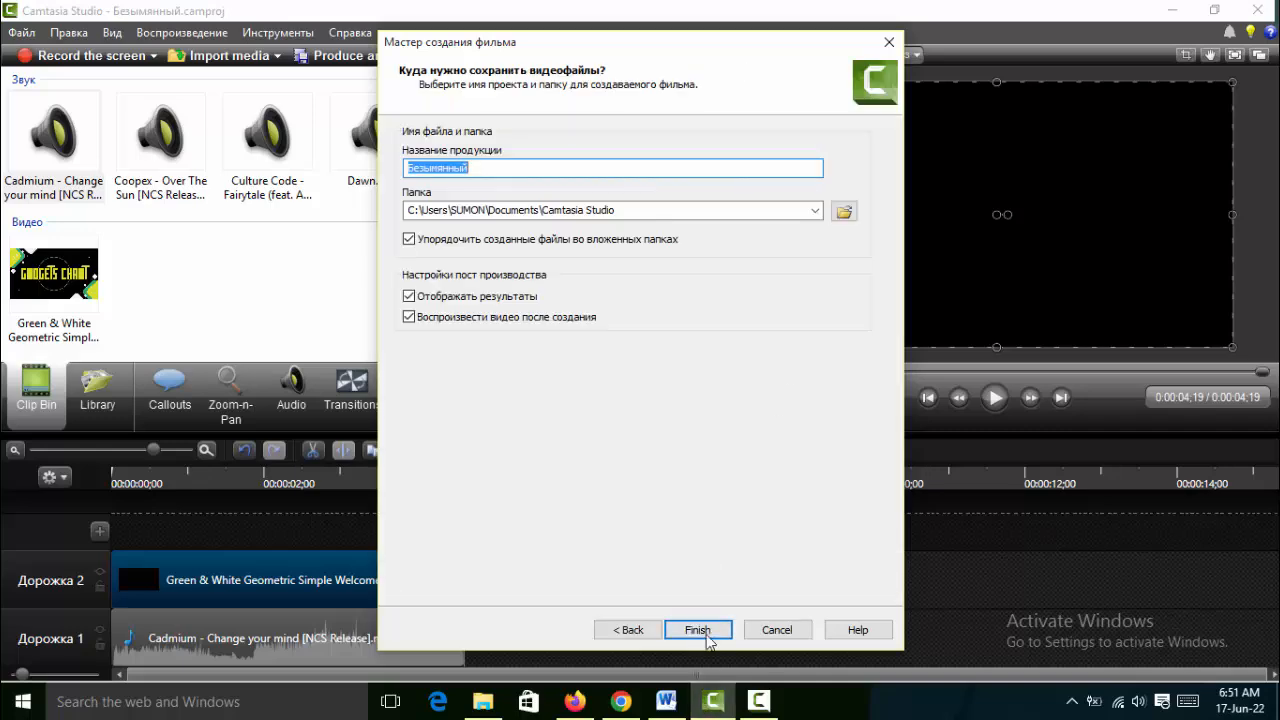
left_click(697, 632)
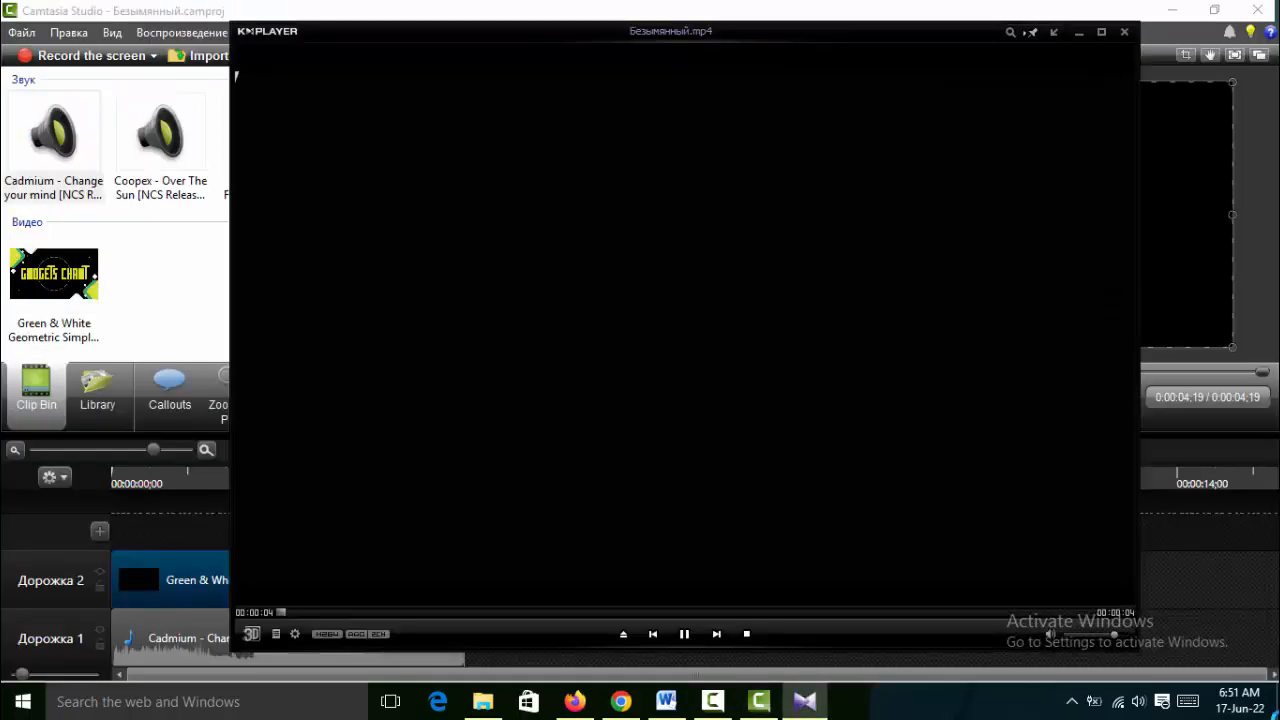
left_click(1124, 33)
key("Return")
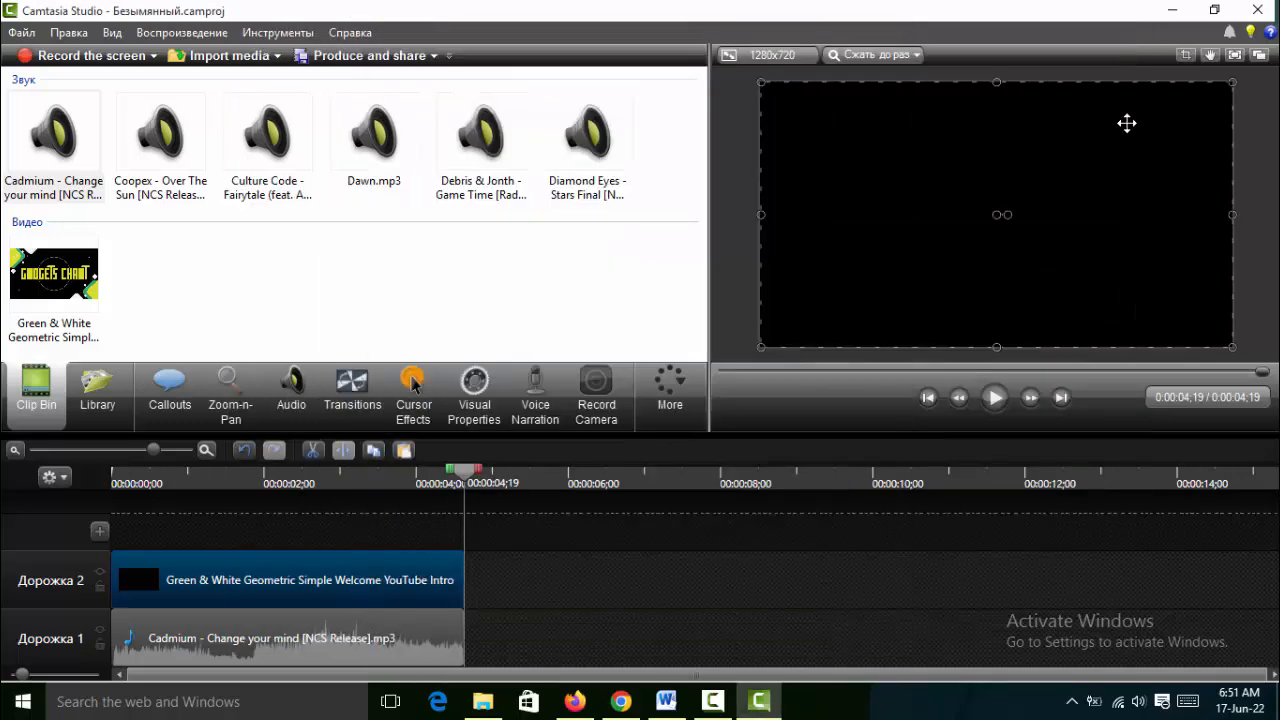
Step: Try to delete the Green & White Geometric intro video from the Downloads folder and minimize the folder window
left_click(1171, 12)
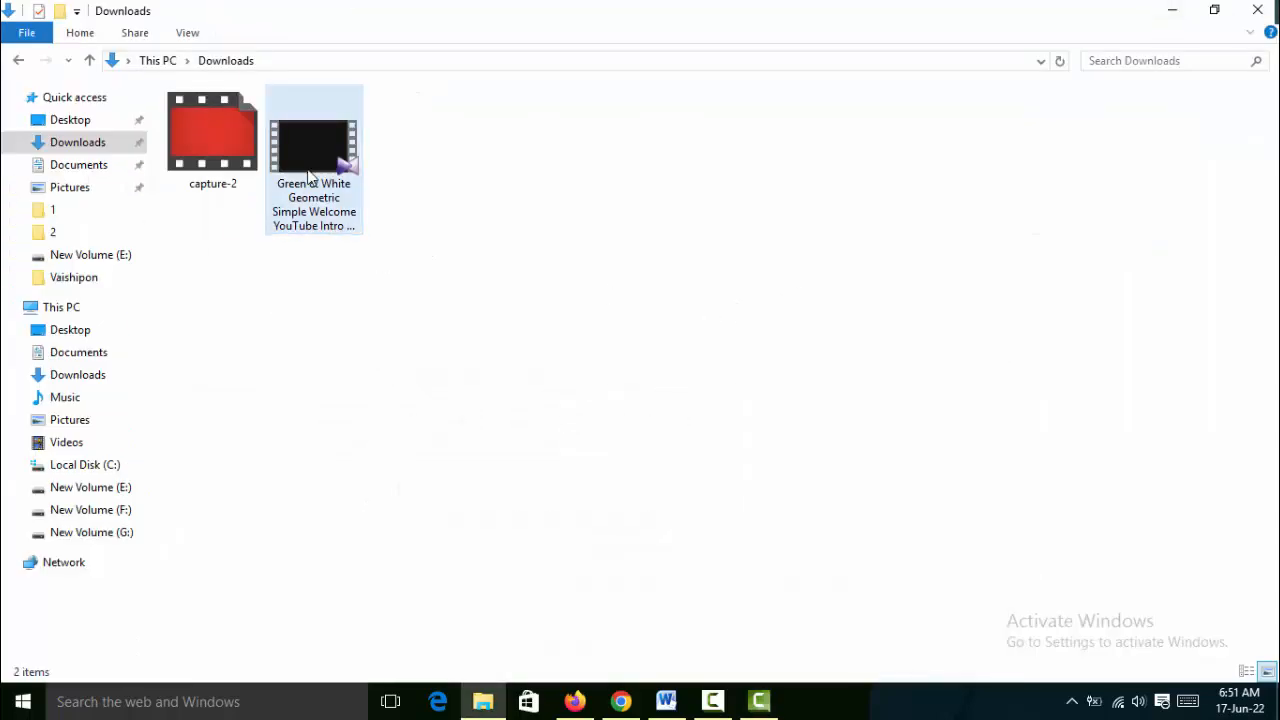
key("Delete")
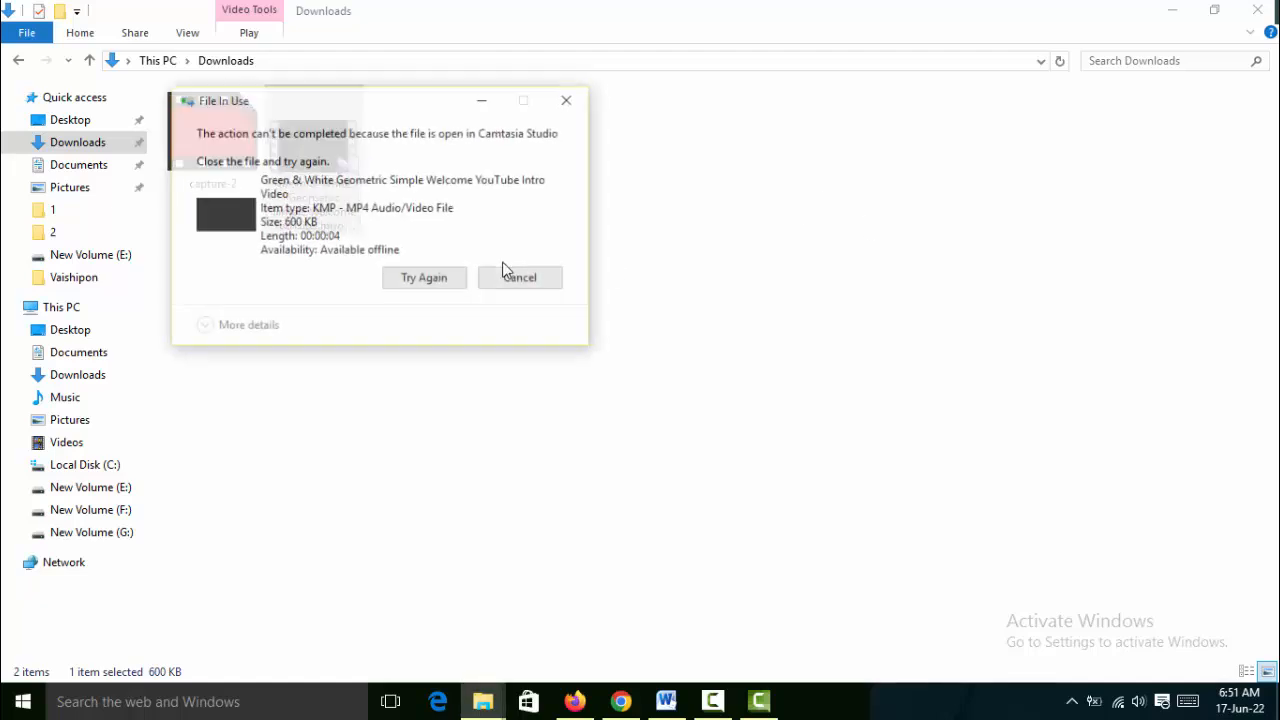
left_click(566, 103)
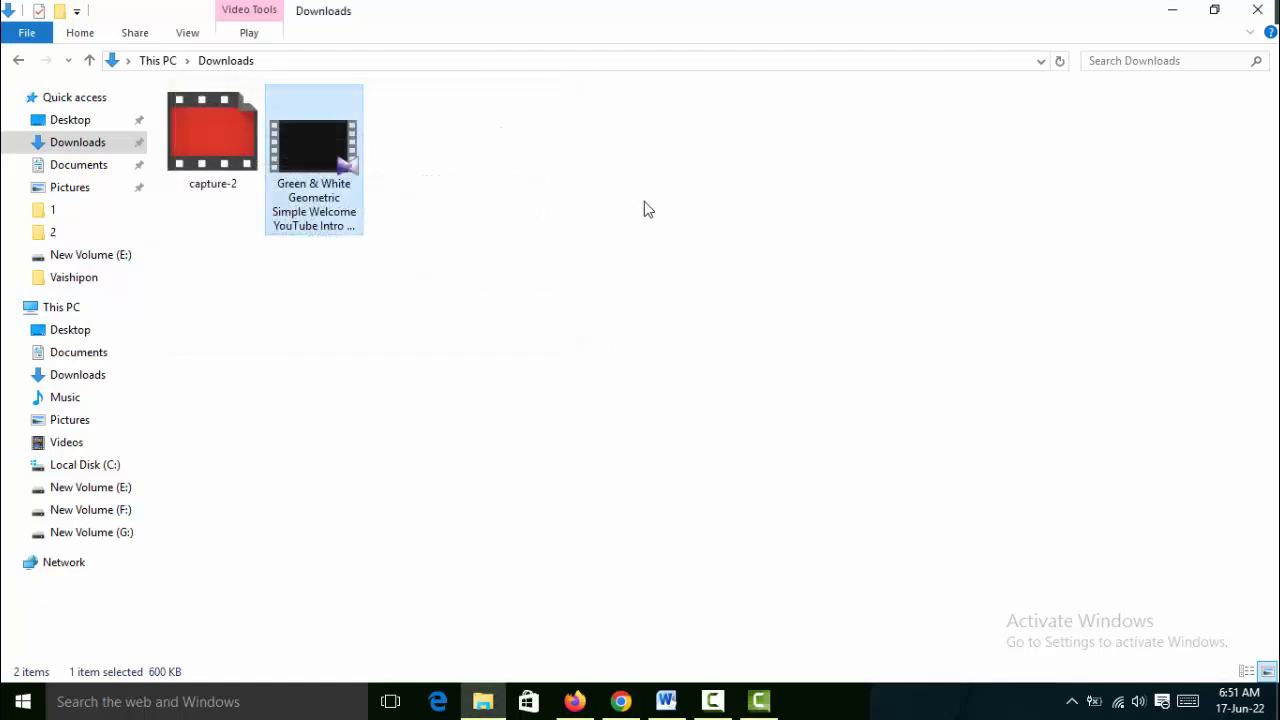
left_click(590, 270)
left_click(1172, 10)
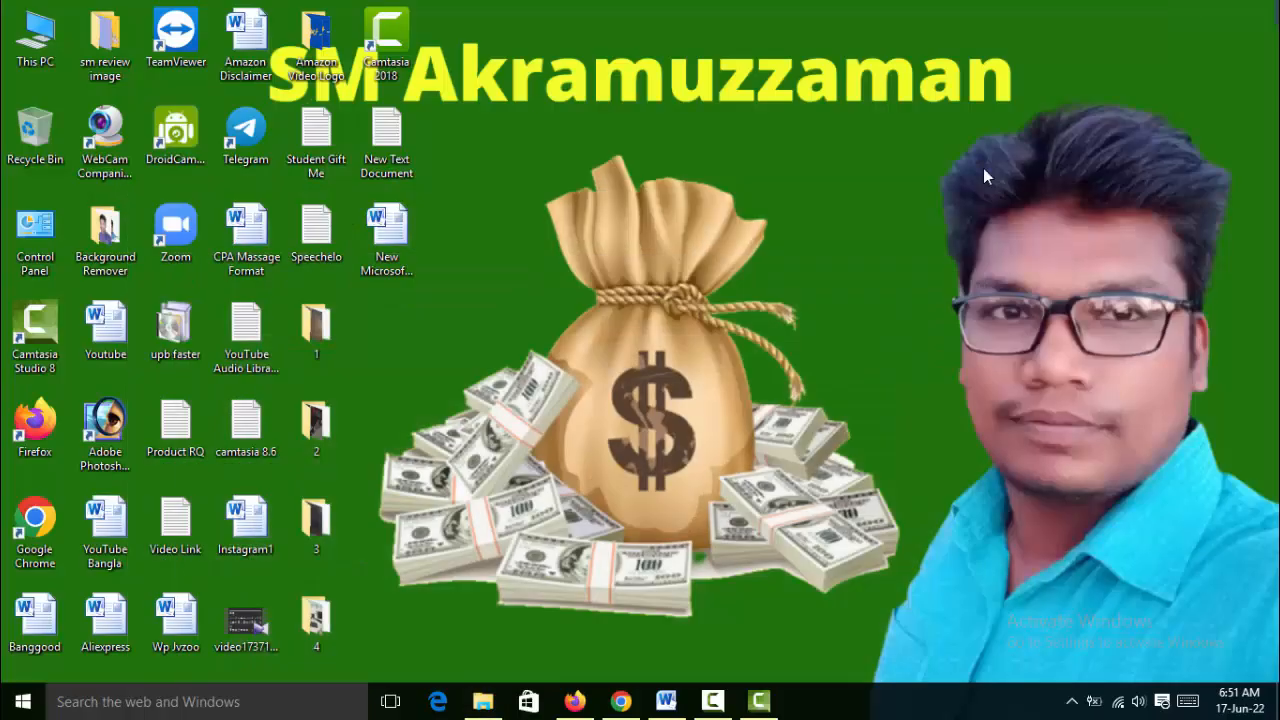
right_click(540, 93)
left_click(584, 165)
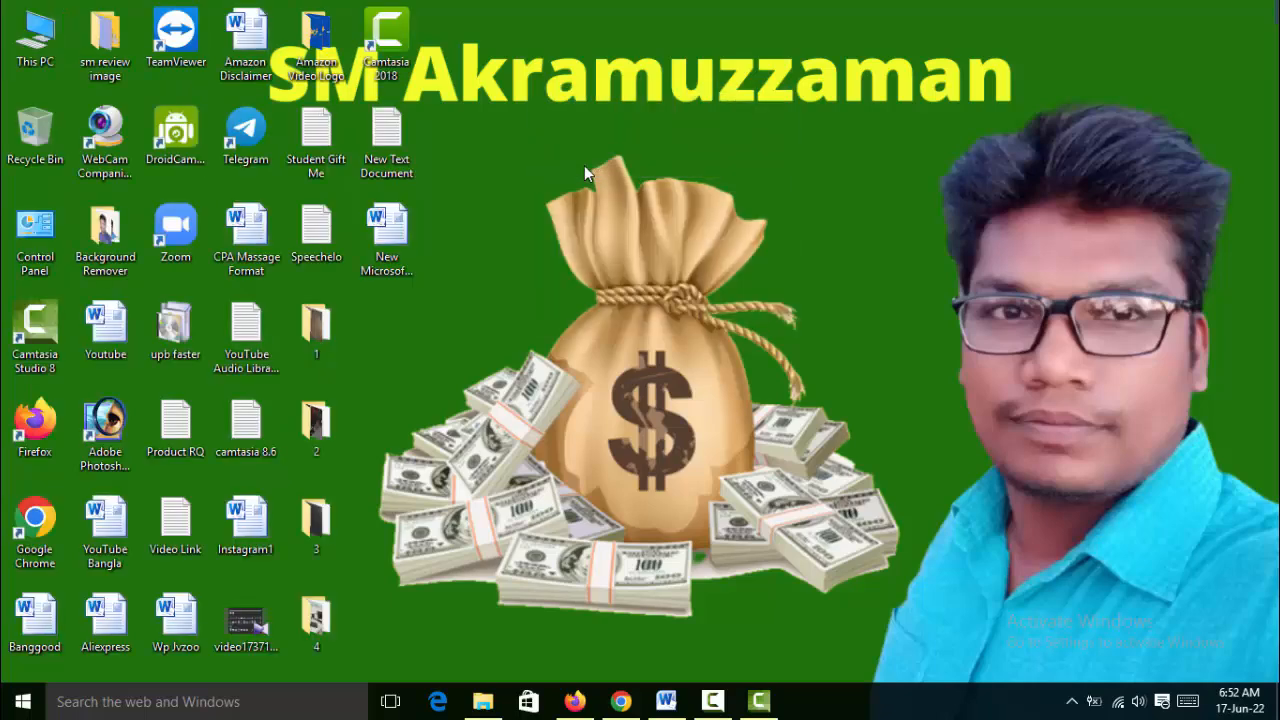
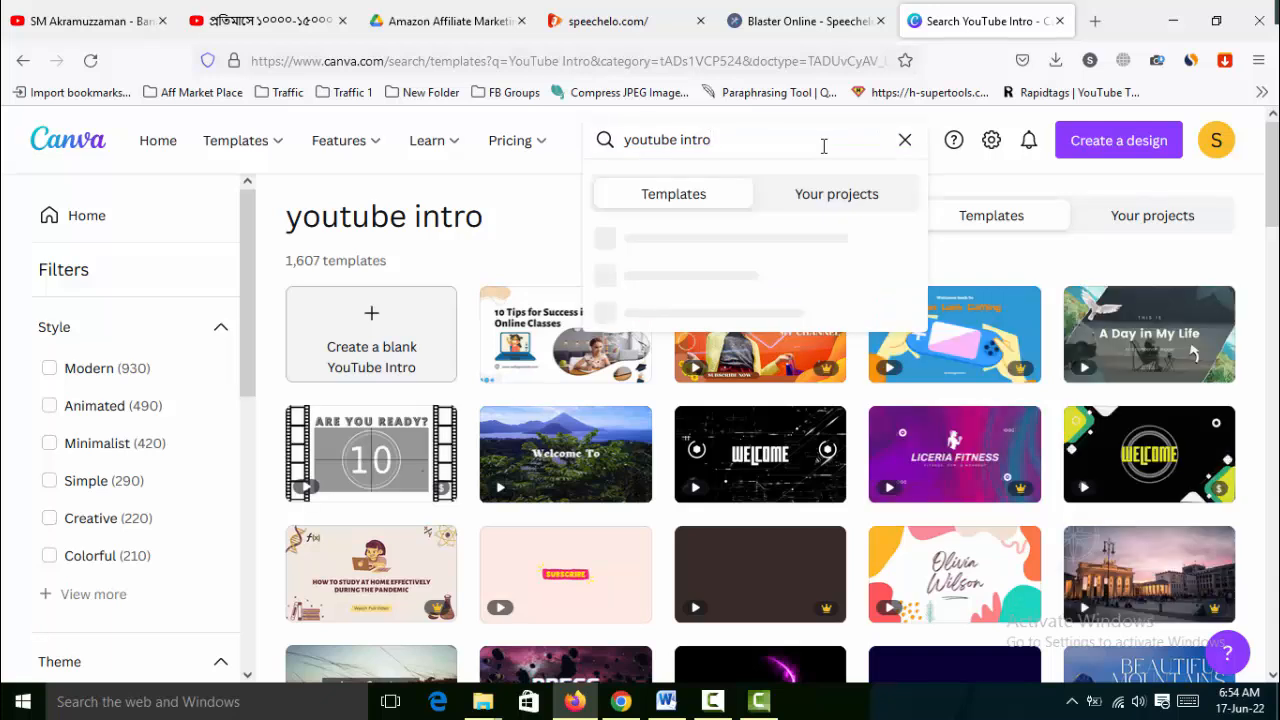
Step: In Canva, start a blank YouTube Thumbnail from a search for youtube thumbnails and set its background to black
key("BackSpace")
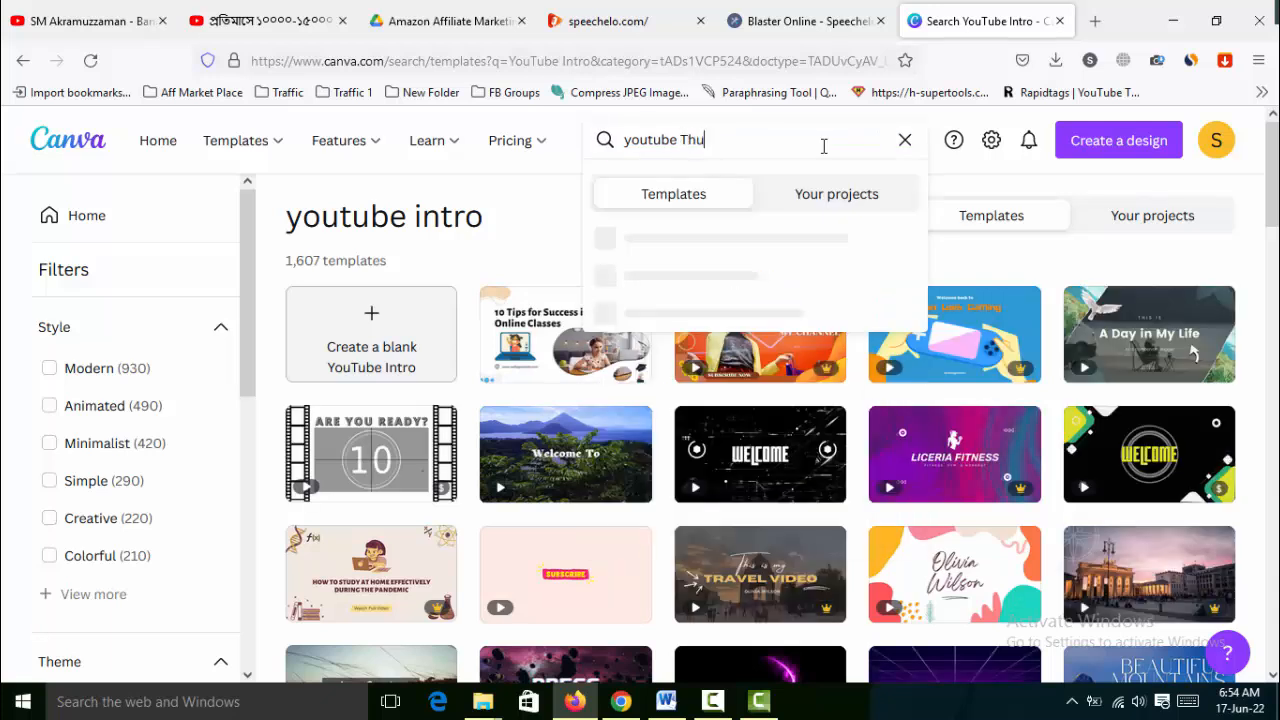
left_click(709, 318)
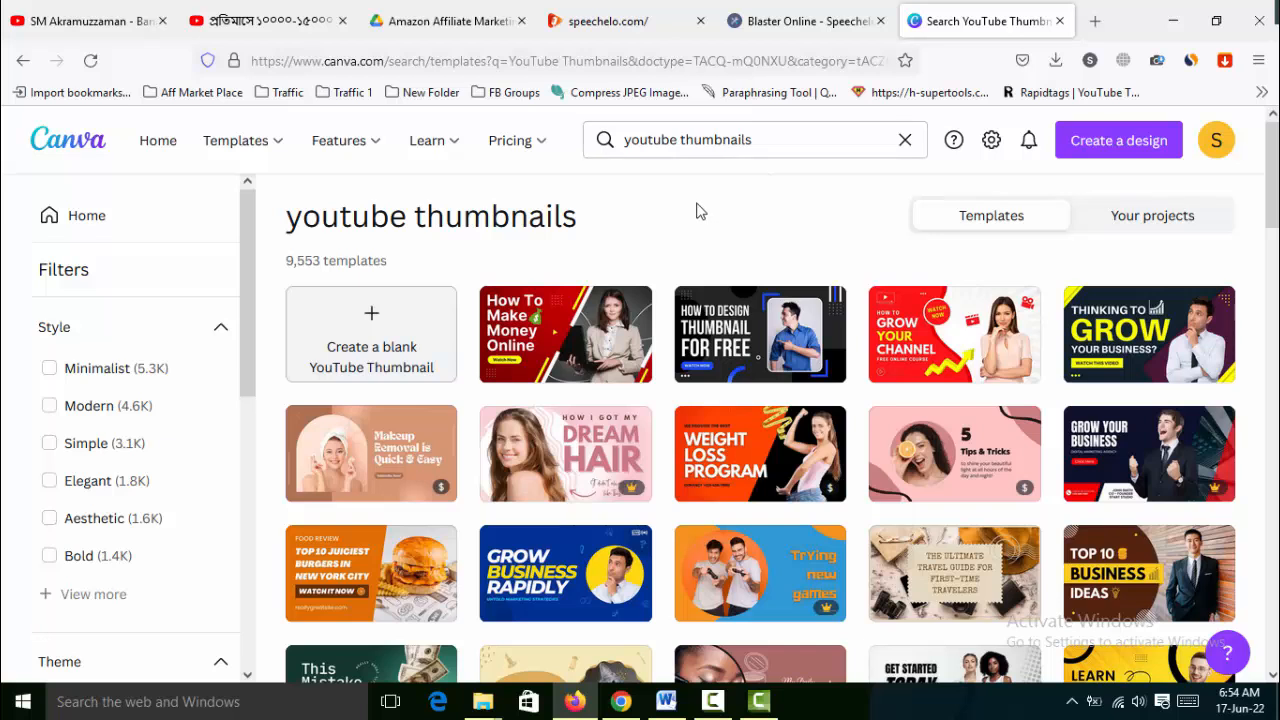
left_click(368, 316)
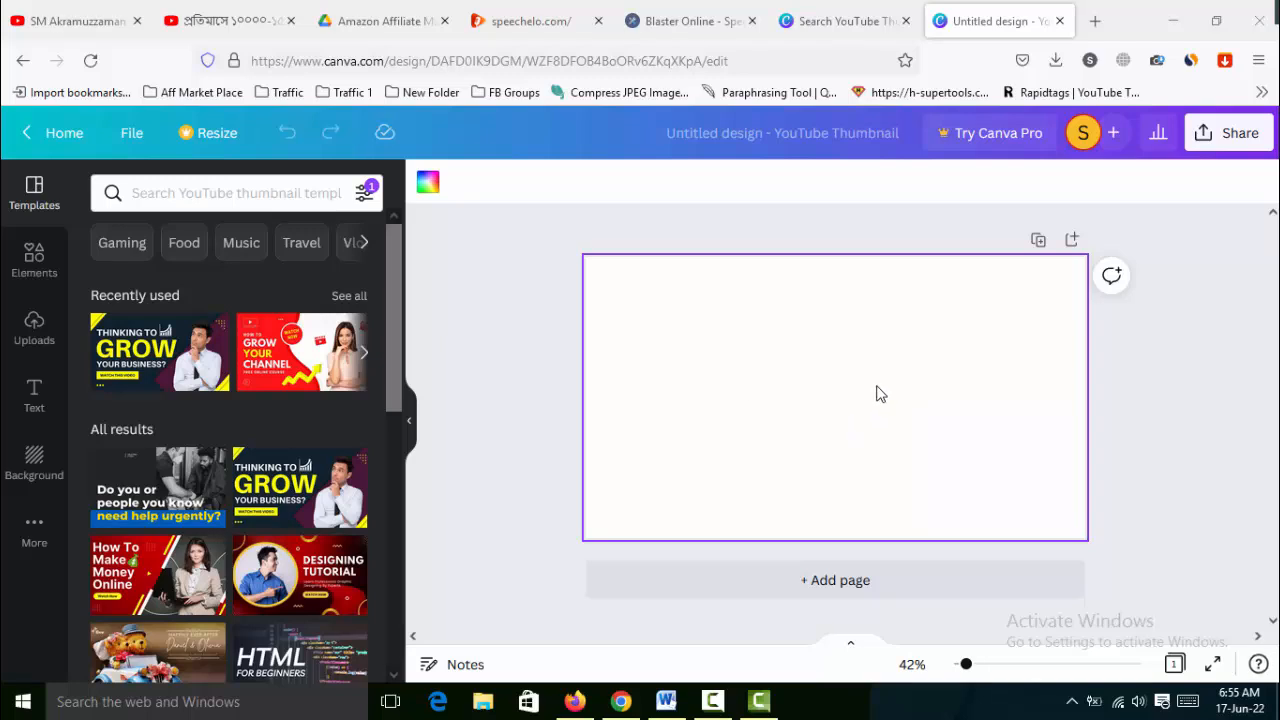
left_click(425, 187)
left_click(108, 450)
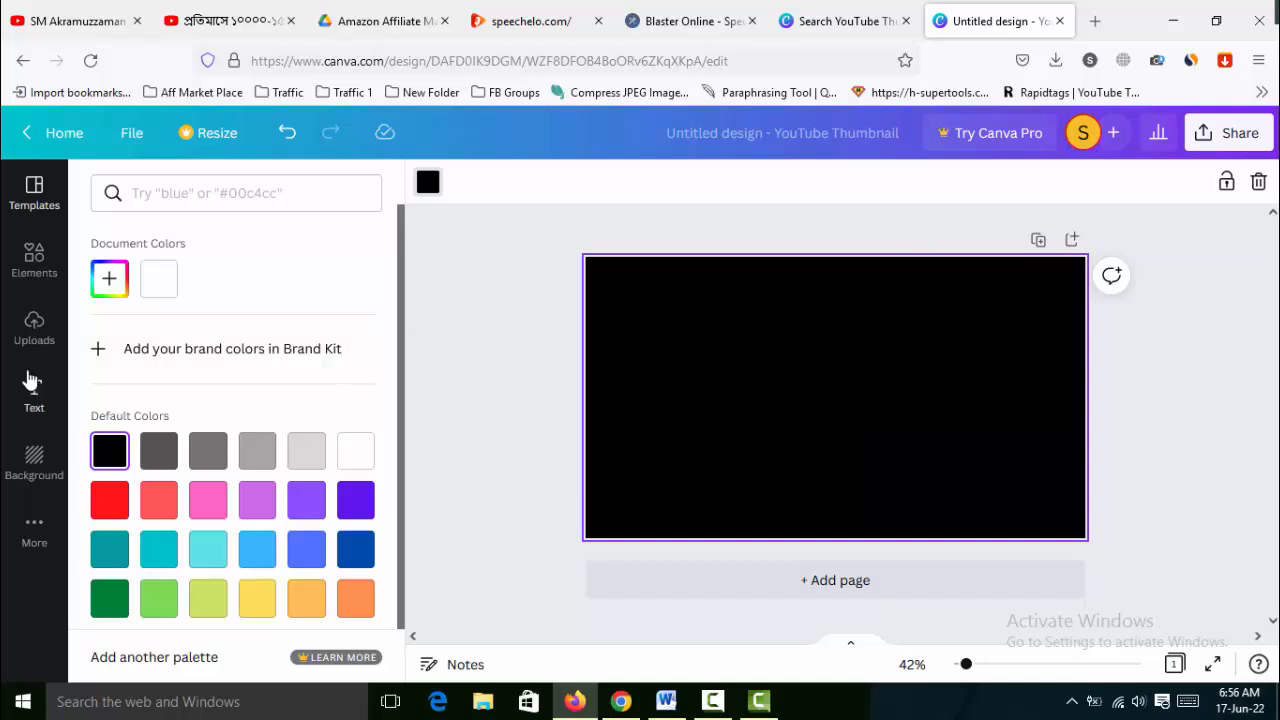
Step: Add a circle shape and stretch it into a wide ellipse centred in the lower part of the thumbnail
left_click(28, 270)
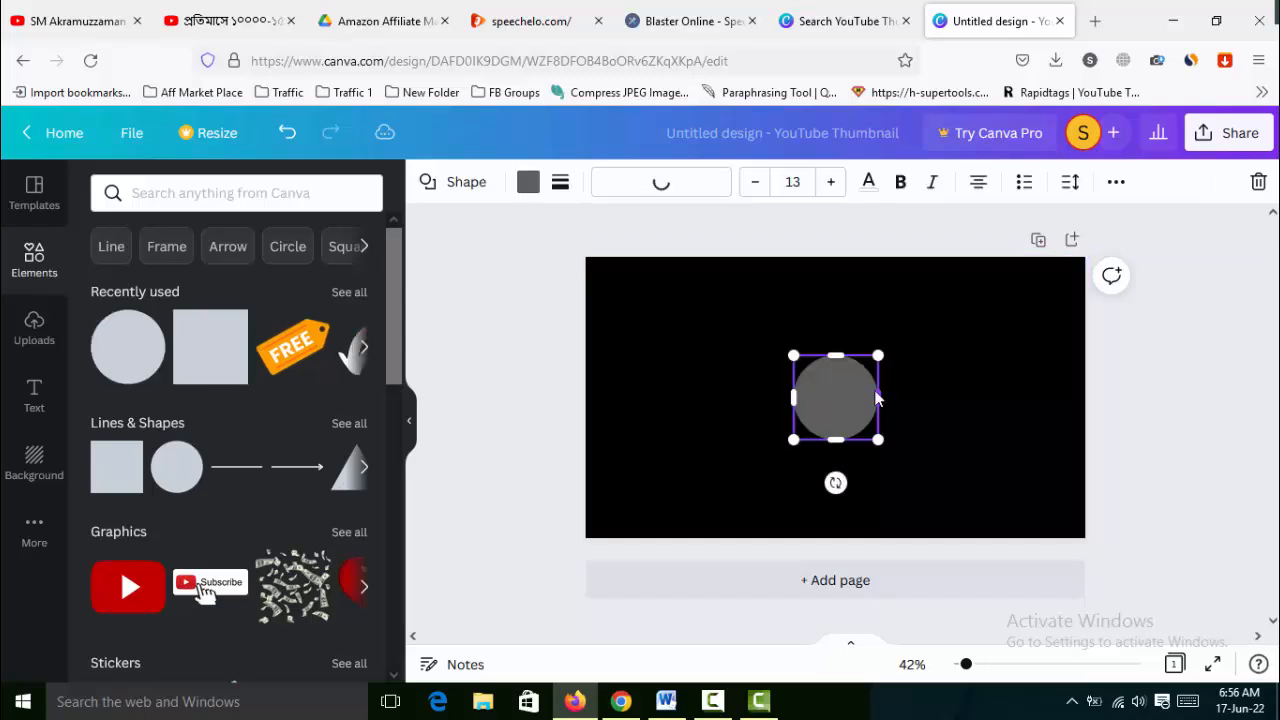
left_click_drag(793, 355, 729, 292)
left_click_drag(877, 439, 930, 491)
mouse_move(853, 391)
left_mouse_down()
mouse_move(855, 420)
mouse_move(866, 374)
left_mouse_up()
left_click_drag(839, 320, 846, 370)
left_click_drag(858, 440, 857, 414)
left_click_drag(737, 496, 707, 516)
left_click_drag(935, 344, 974, 314)
left_click_drag(880, 391, 878, 393)
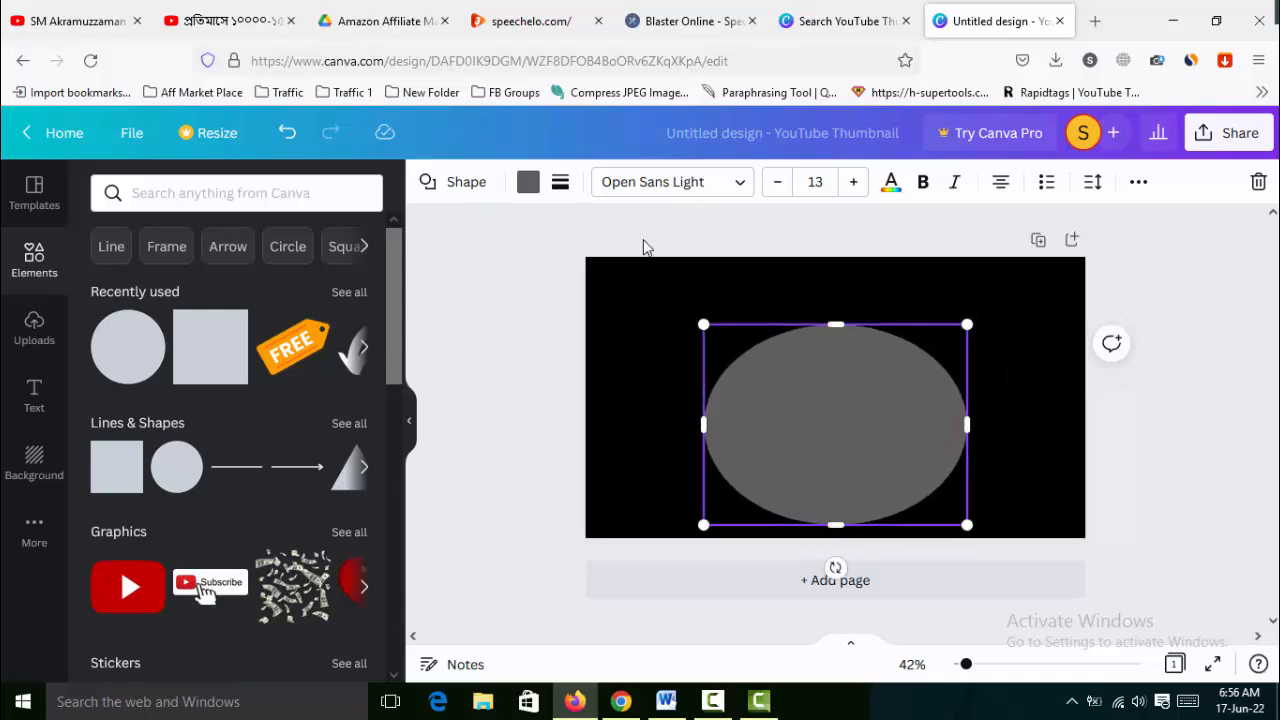
Step: Fill the ellipse with the default red color
left_click(528, 183)
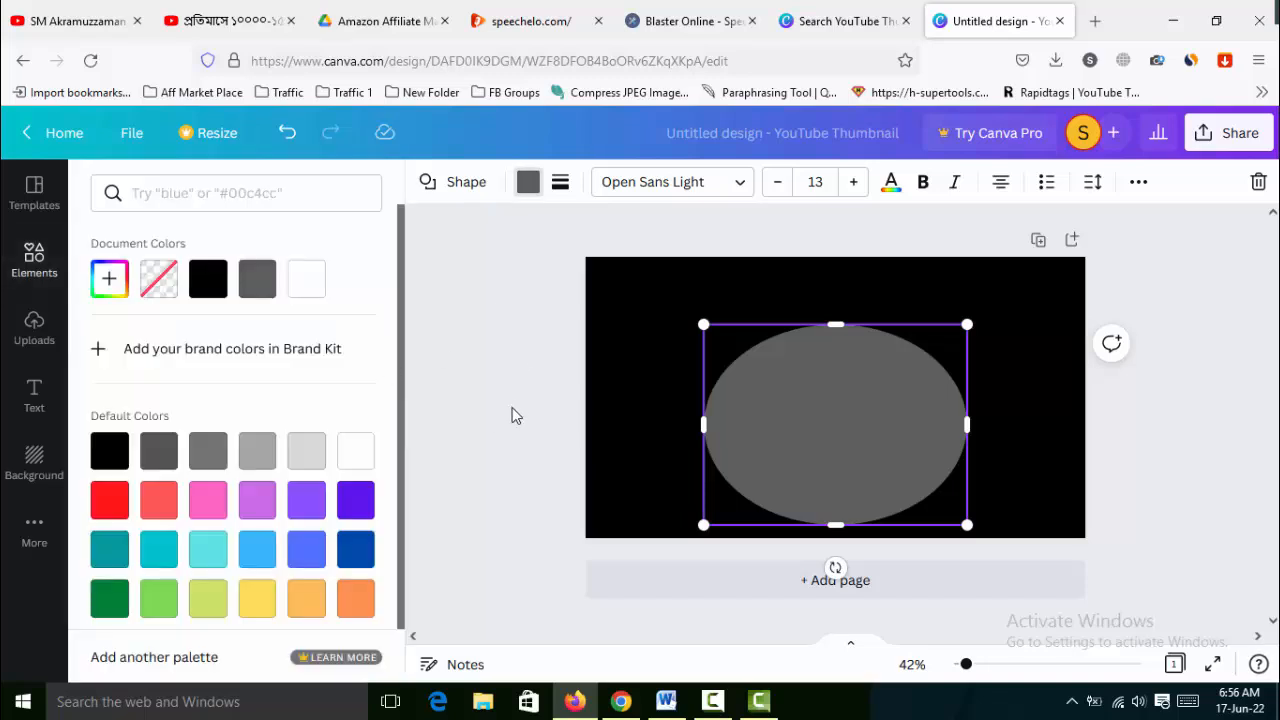
left_click(100, 508)
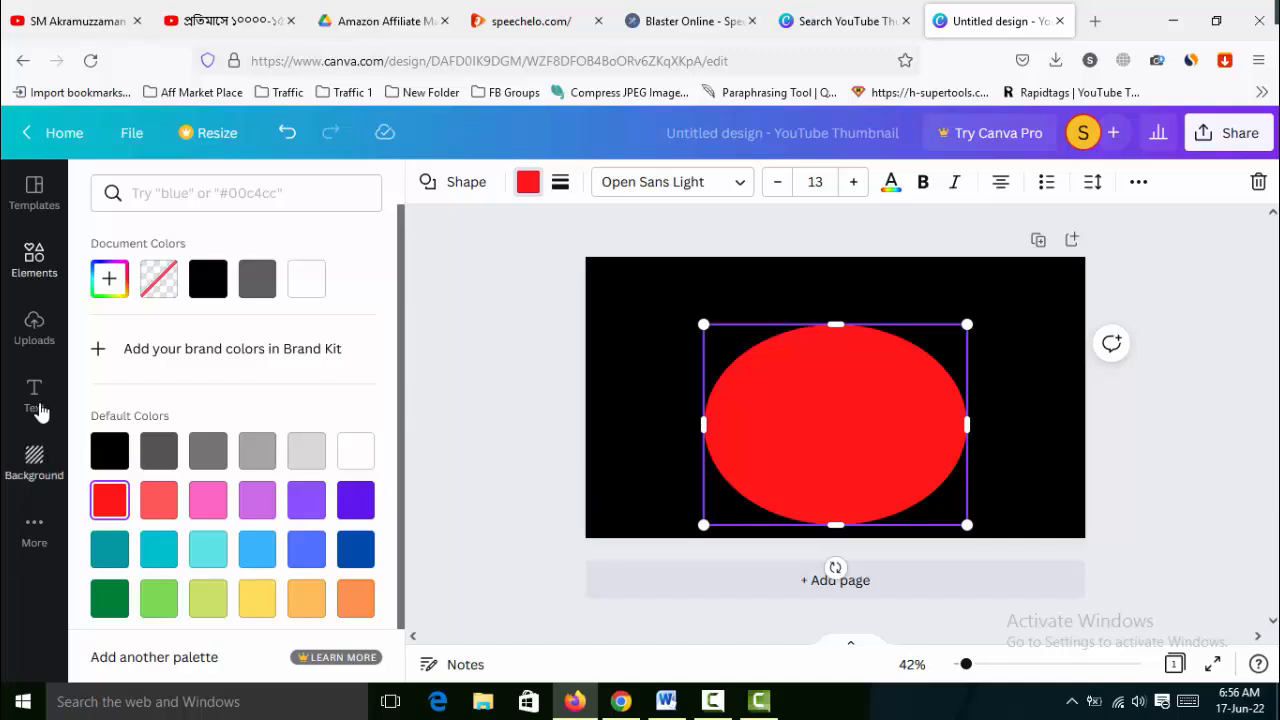
Step: Add a heading text box over the red ellipse and replace its placeholder text with 1
left_click(34, 258)
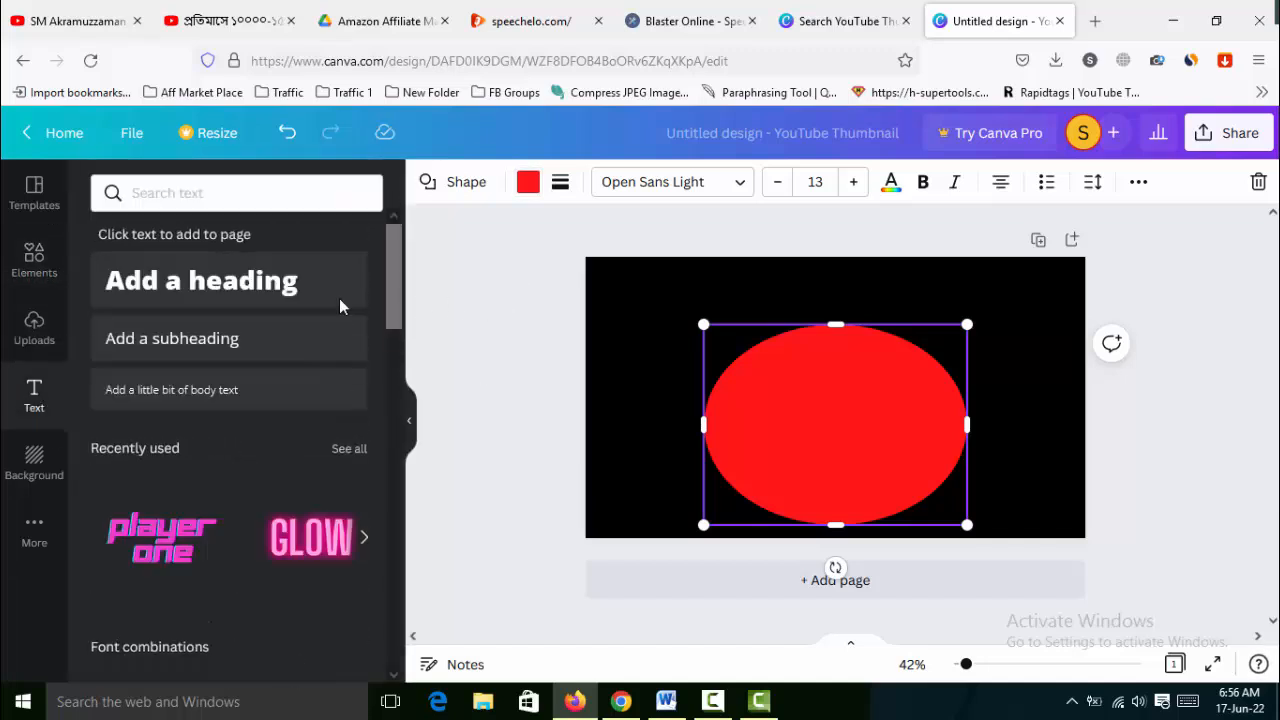
left_click(910, 404)
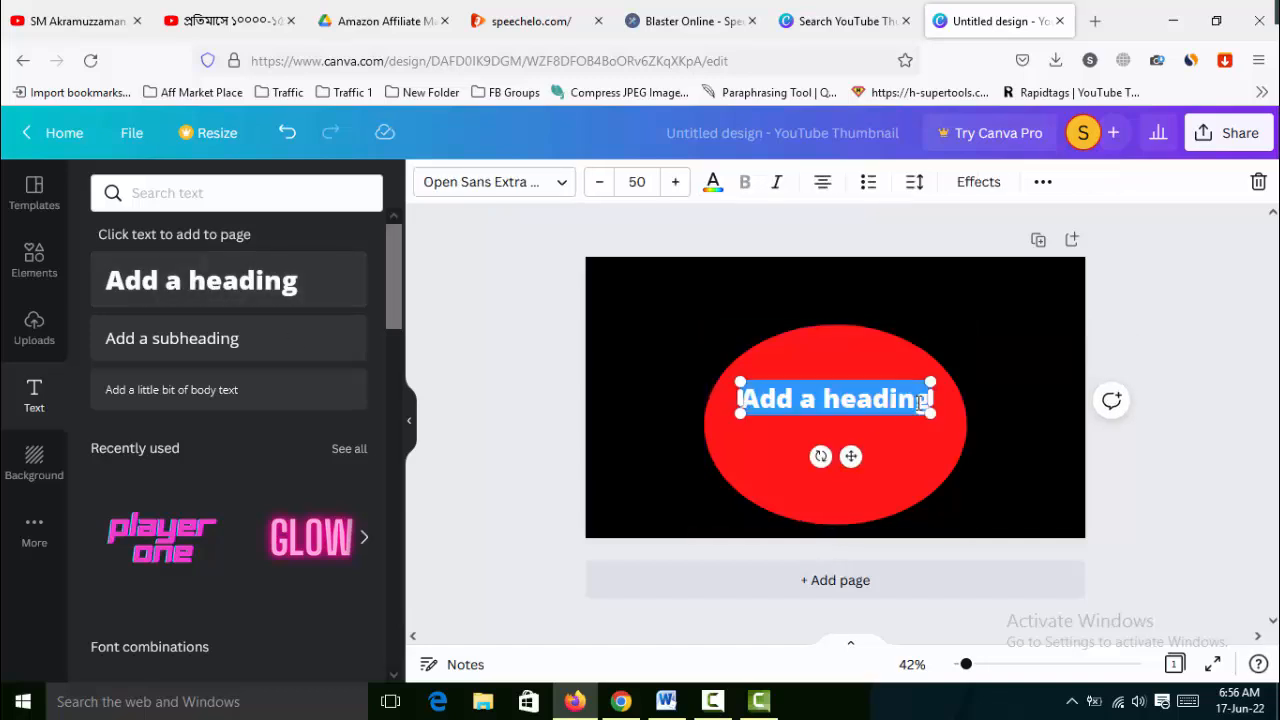
left_click(914, 402)
left_click_drag(925, 400, 739, 410)
type("1")
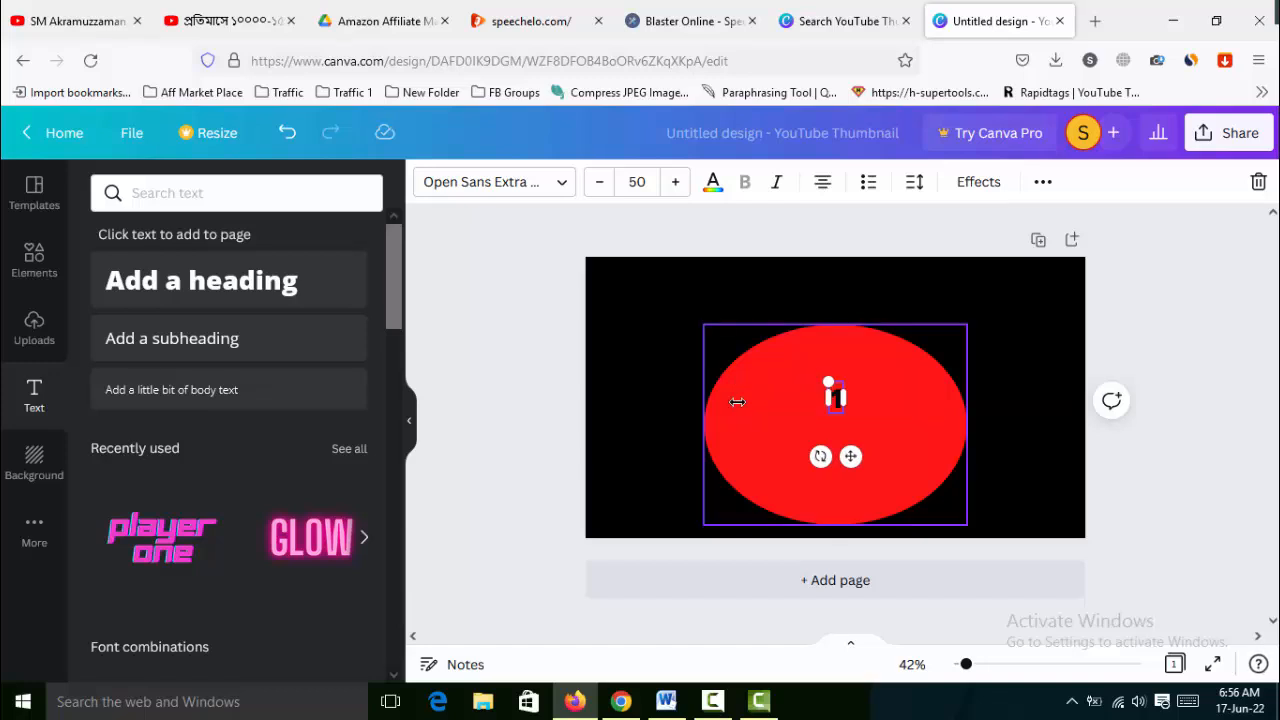
Step: Enlarge the number 1 to a font size of about 331 and centre it on the red ellipse
left_click_drag(829, 410, 758, 486)
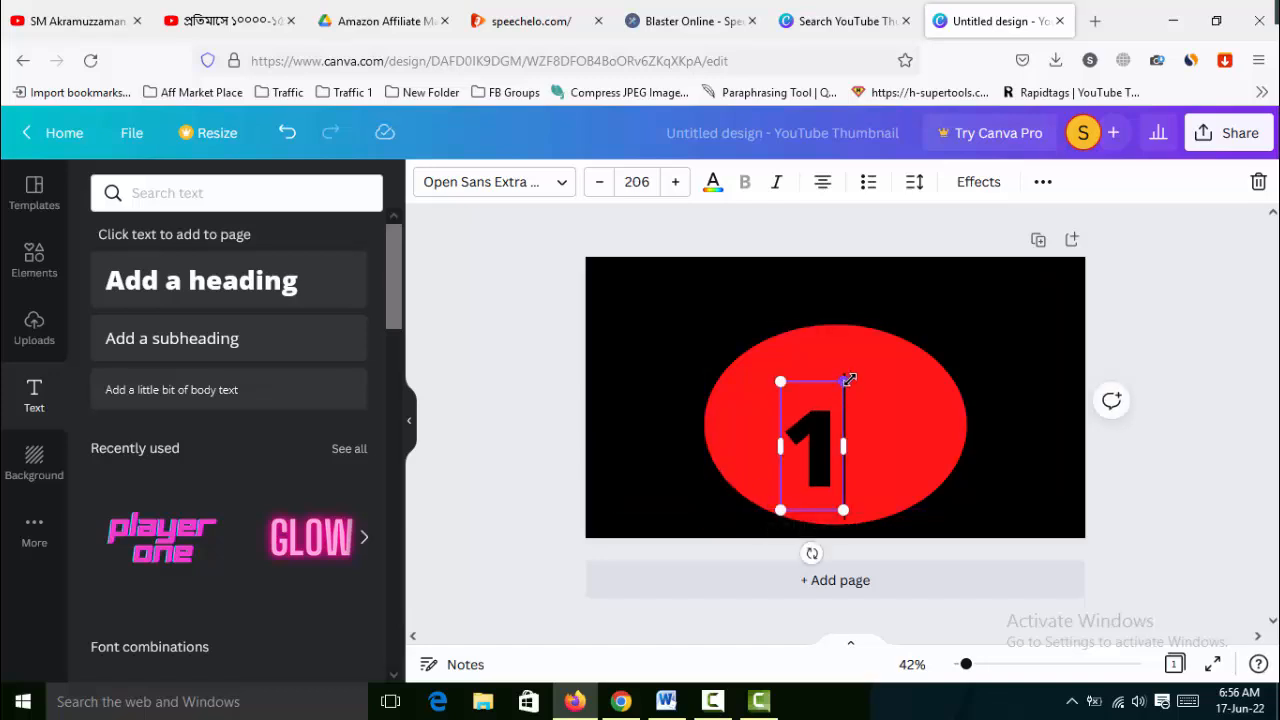
left_click_drag(844, 383, 948, 336)
left_click_drag(831, 302, 834, 317)
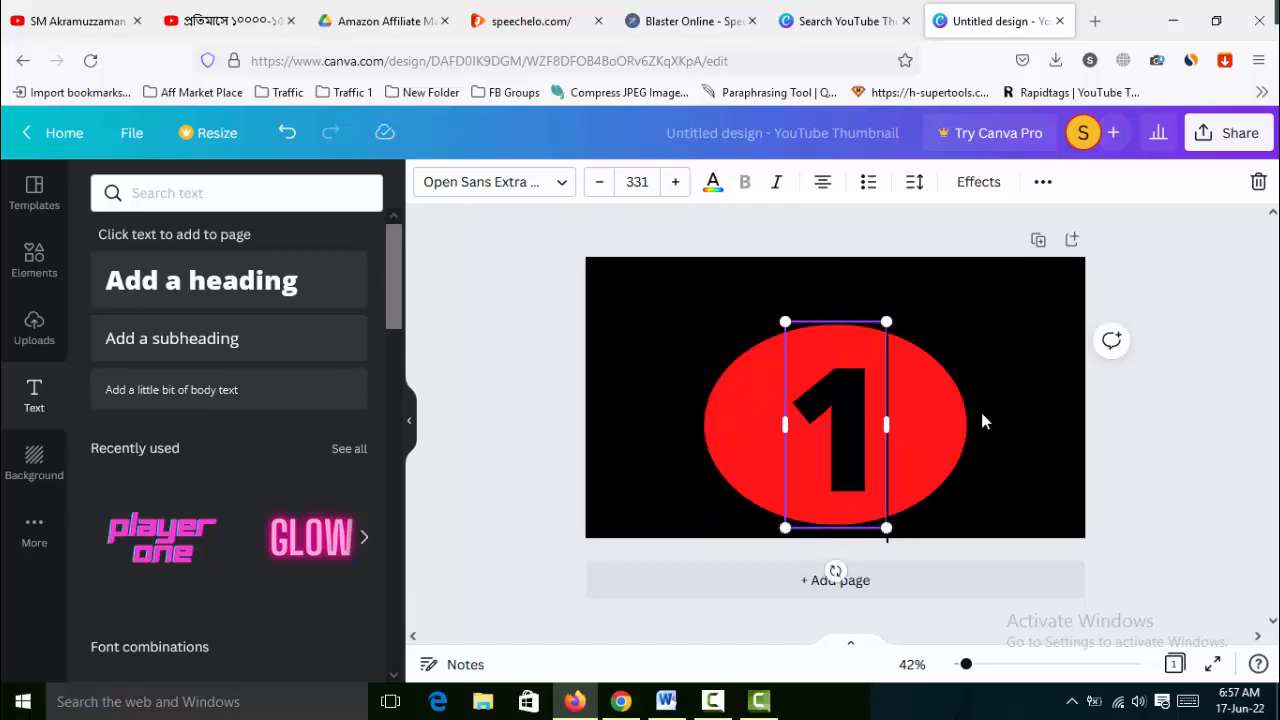
Step: Recolor the number 1 with the custom yellow-green color #E4FF09
double_click(862, 439)
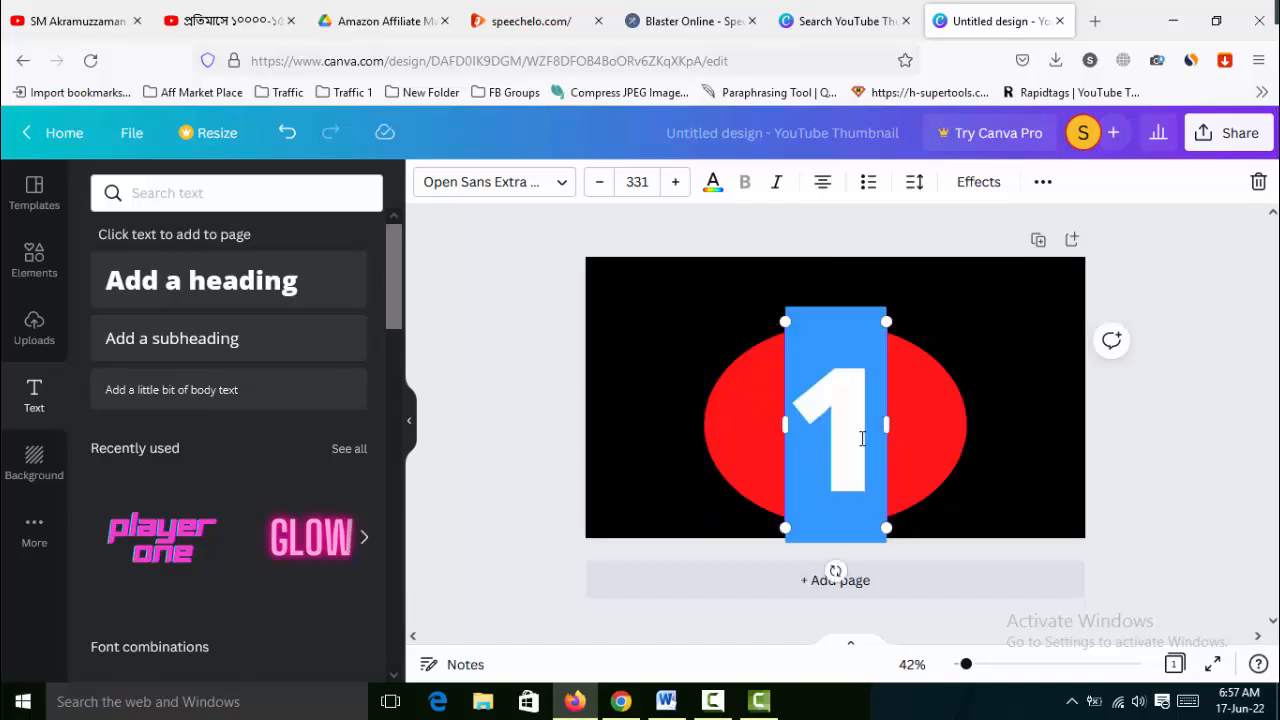
left_click(716, 192)
left_click(110, 279)
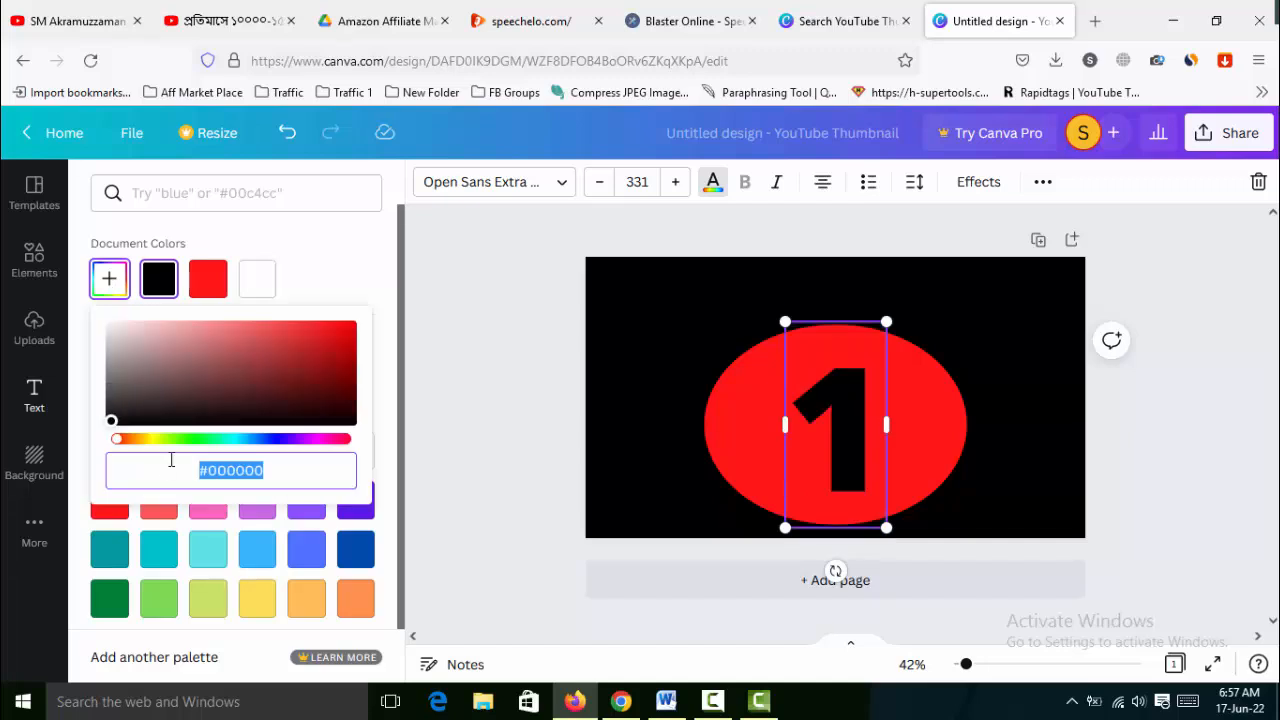
left_click(153, 439)
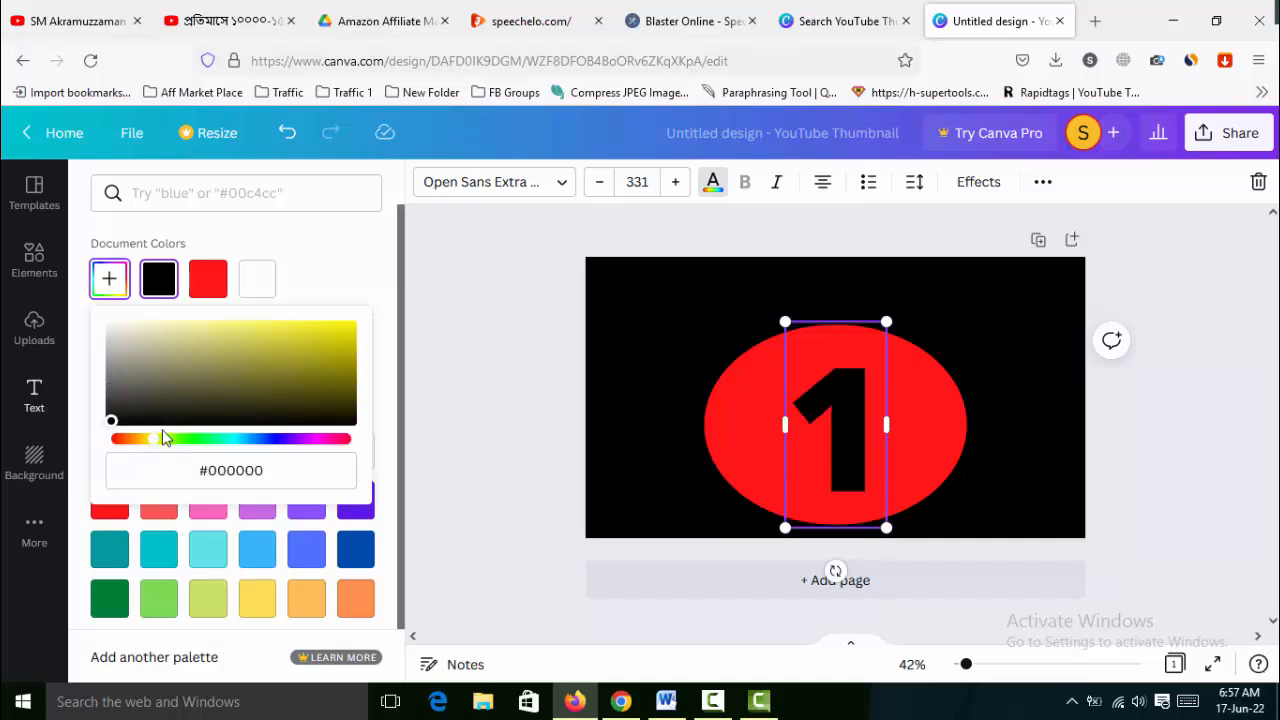
left_click(332, 328)
left_click_drag(341, 334, 349, 326)
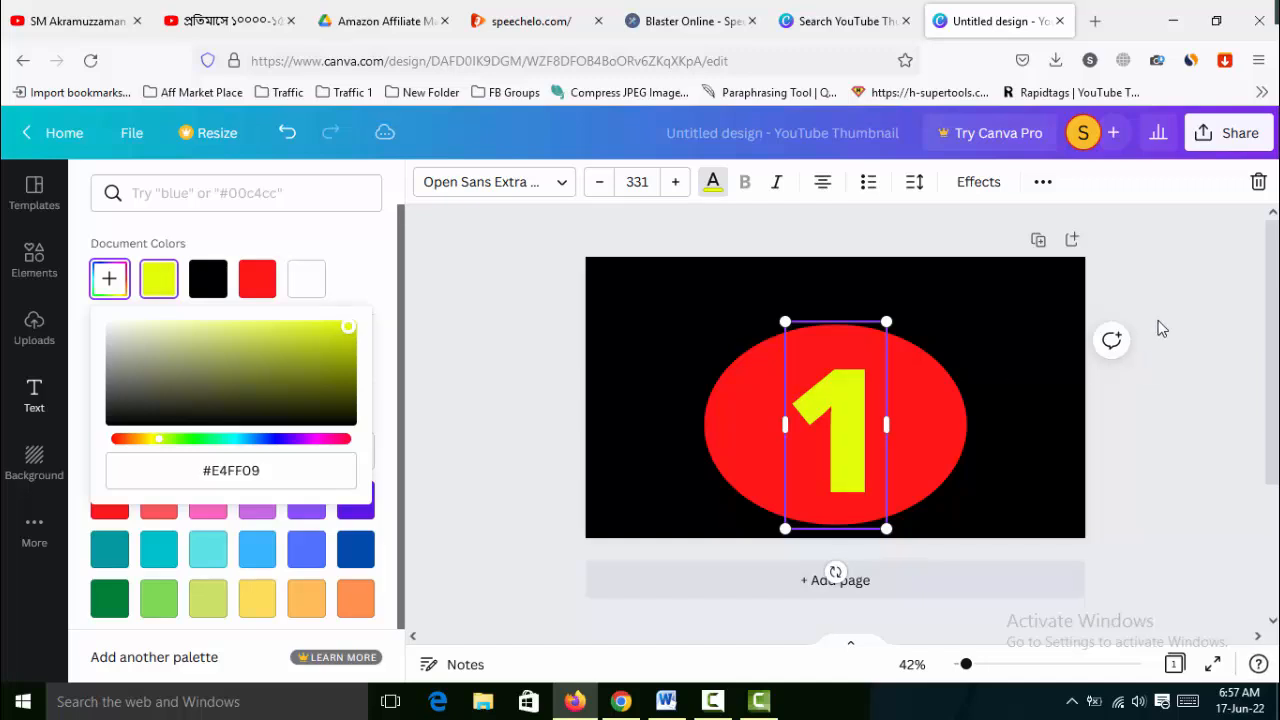
left_click(1057, 332)
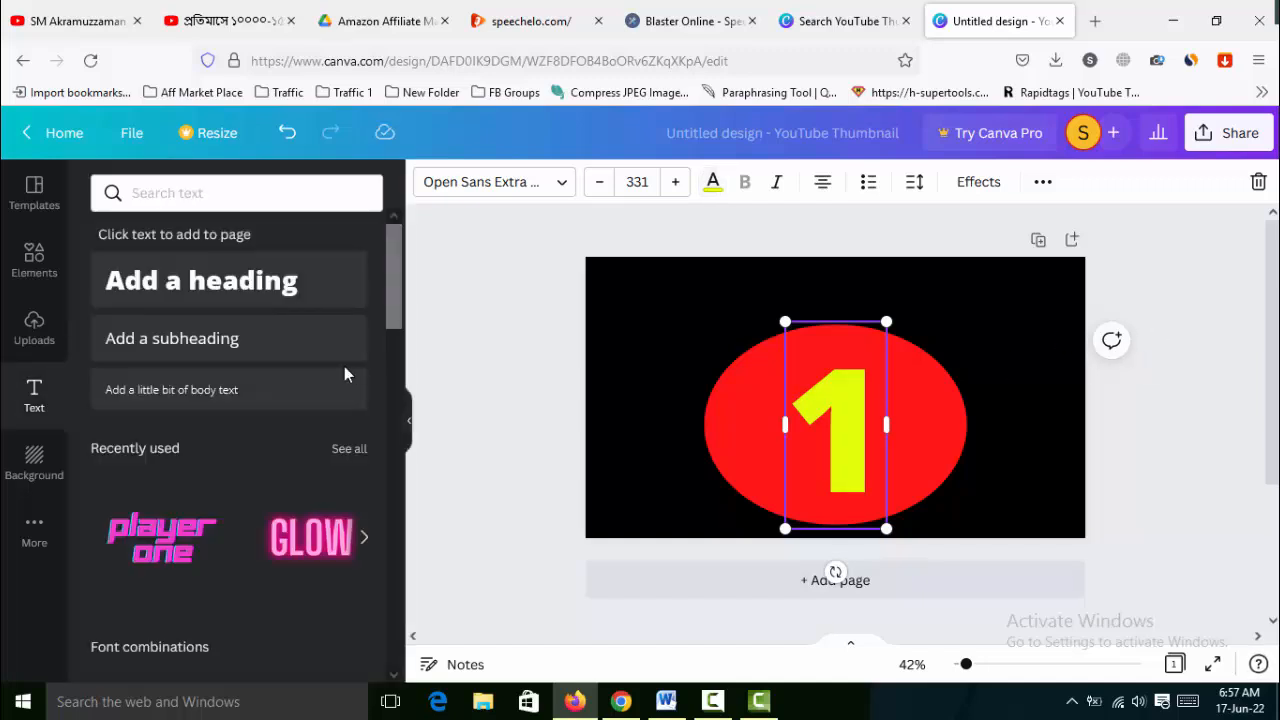
Step: Add a second heading above the red ellipse with the text Product NO
left_click(181, 302)
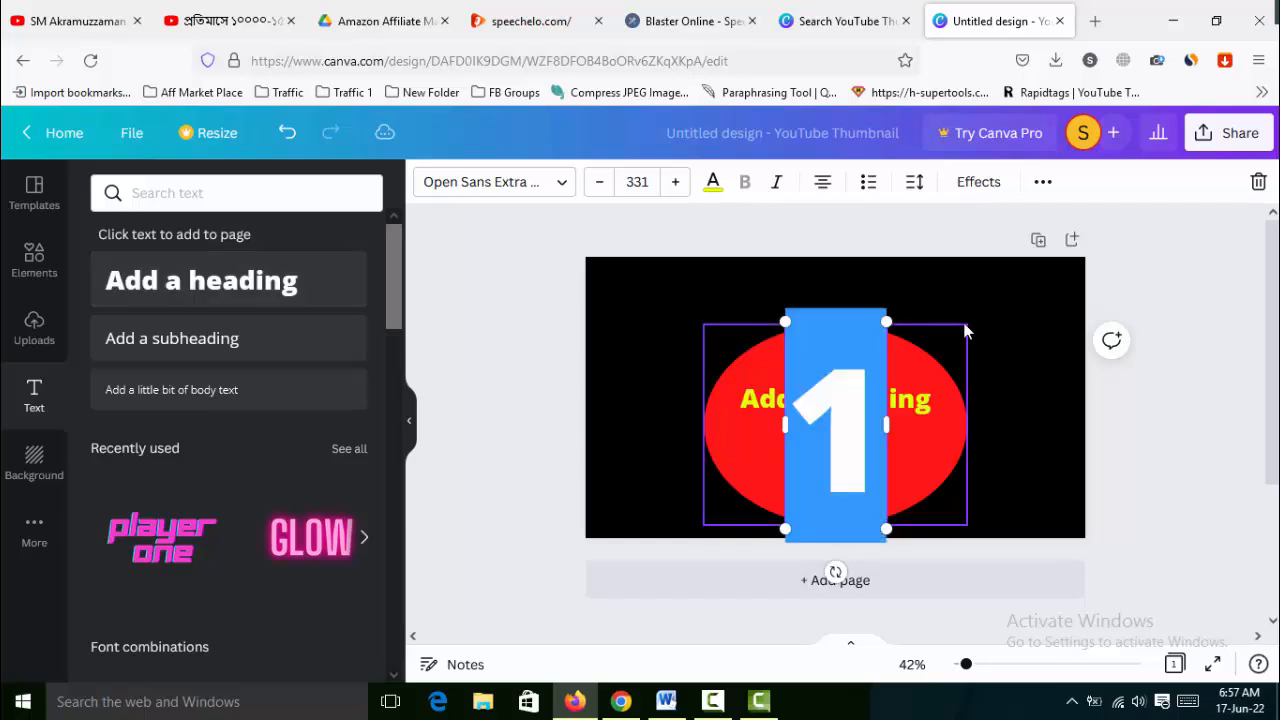
left_click_drag(925, 403, 728, 302)
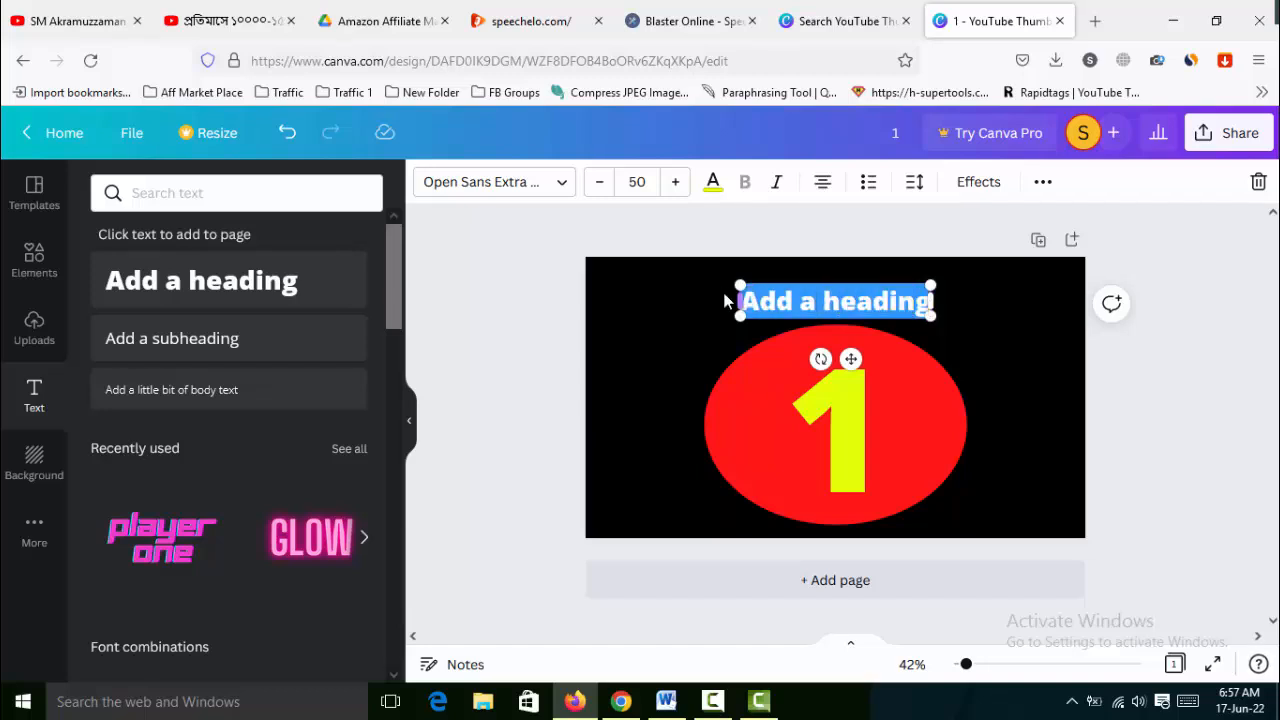
type("Prodi")
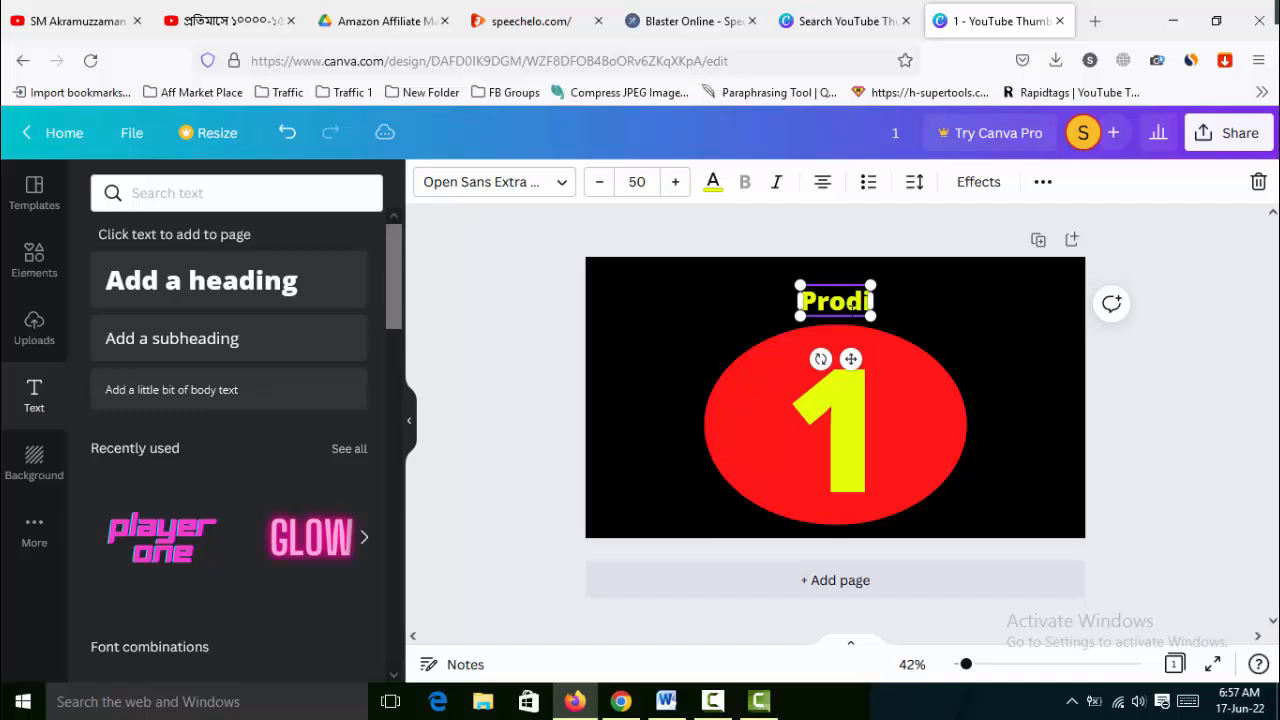
key("BackSpace")
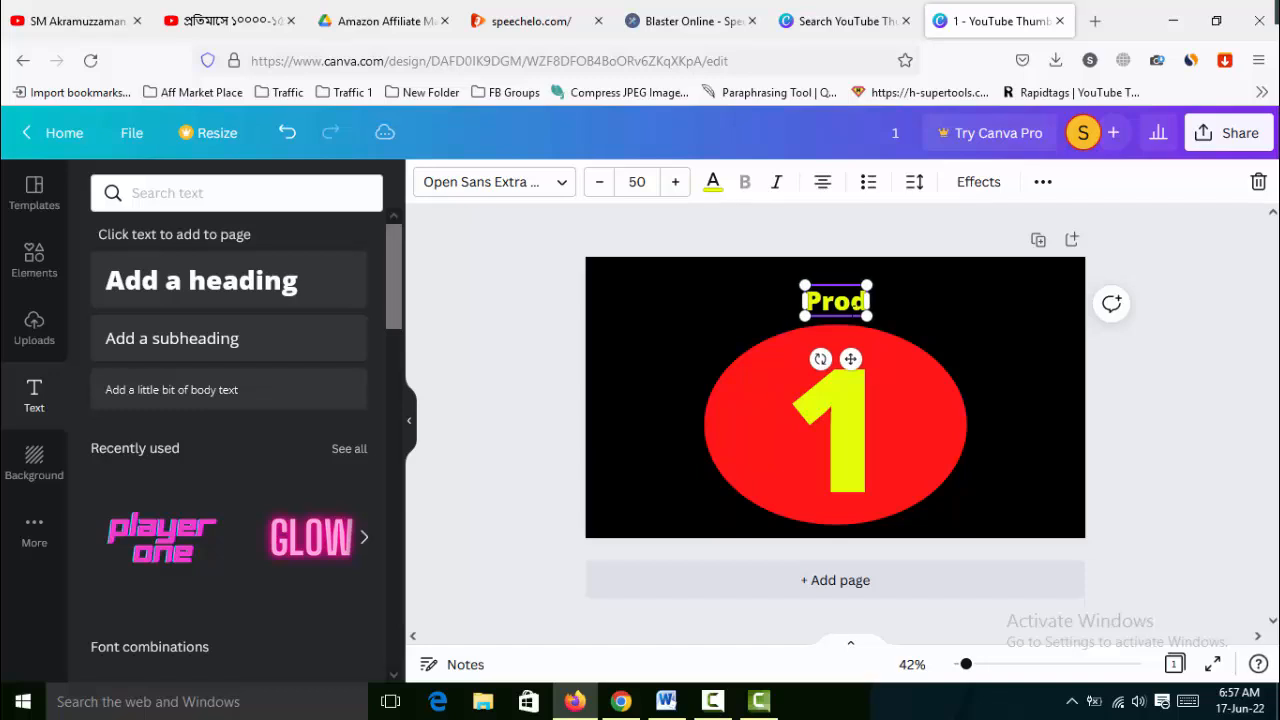
type("uct")
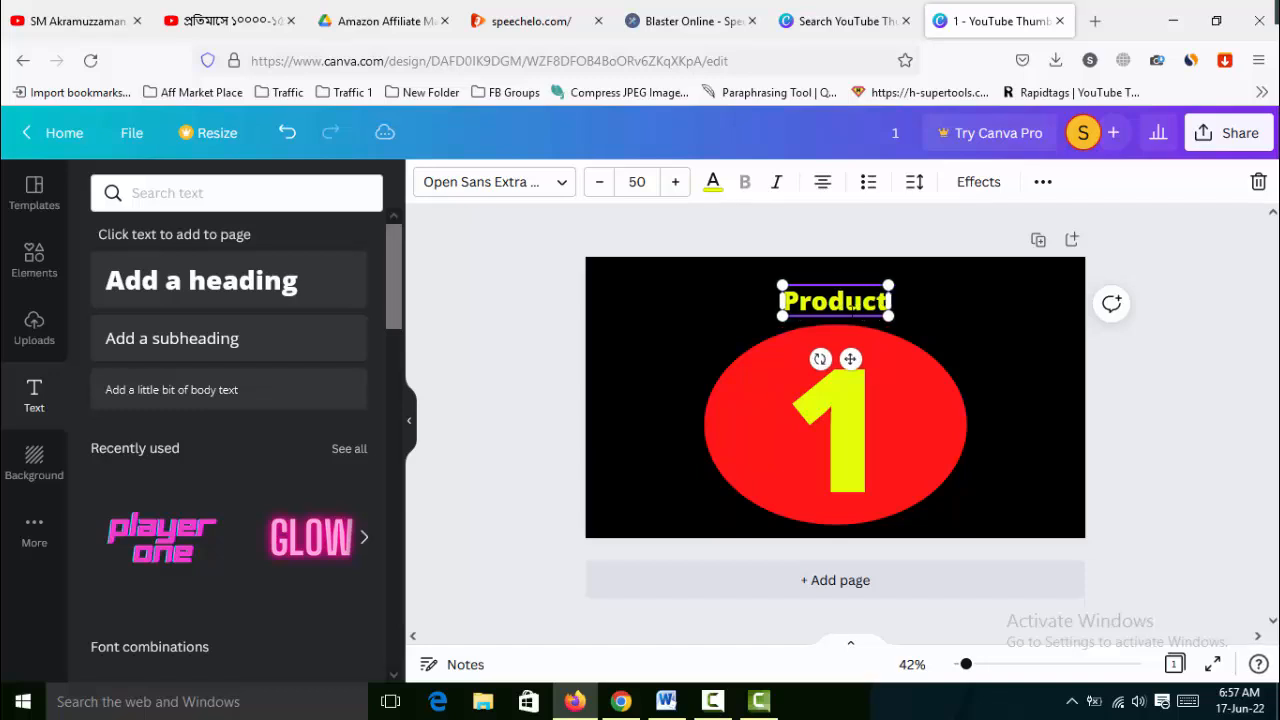
type(" NO")
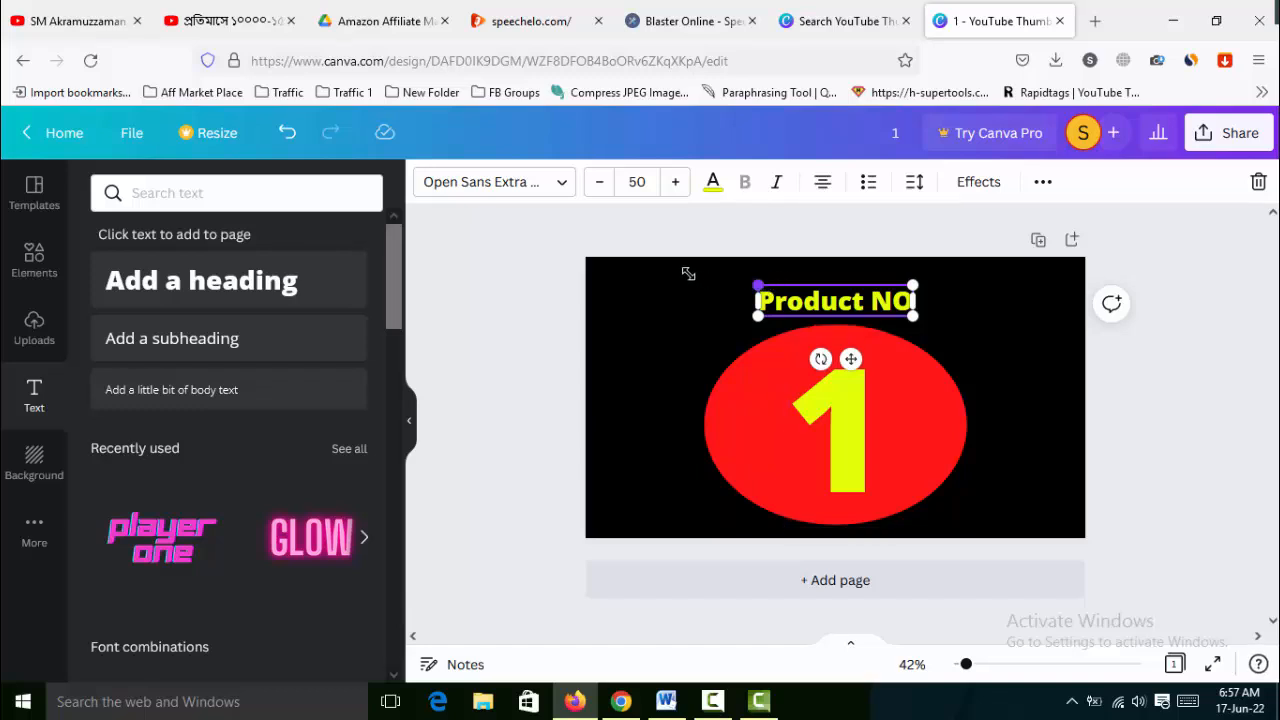
Step: Enlarge the Product NO heading to a font size of about 123 and centre it along the top edge of the thumbnail
left_click_drag(688, 273, 657, 265)
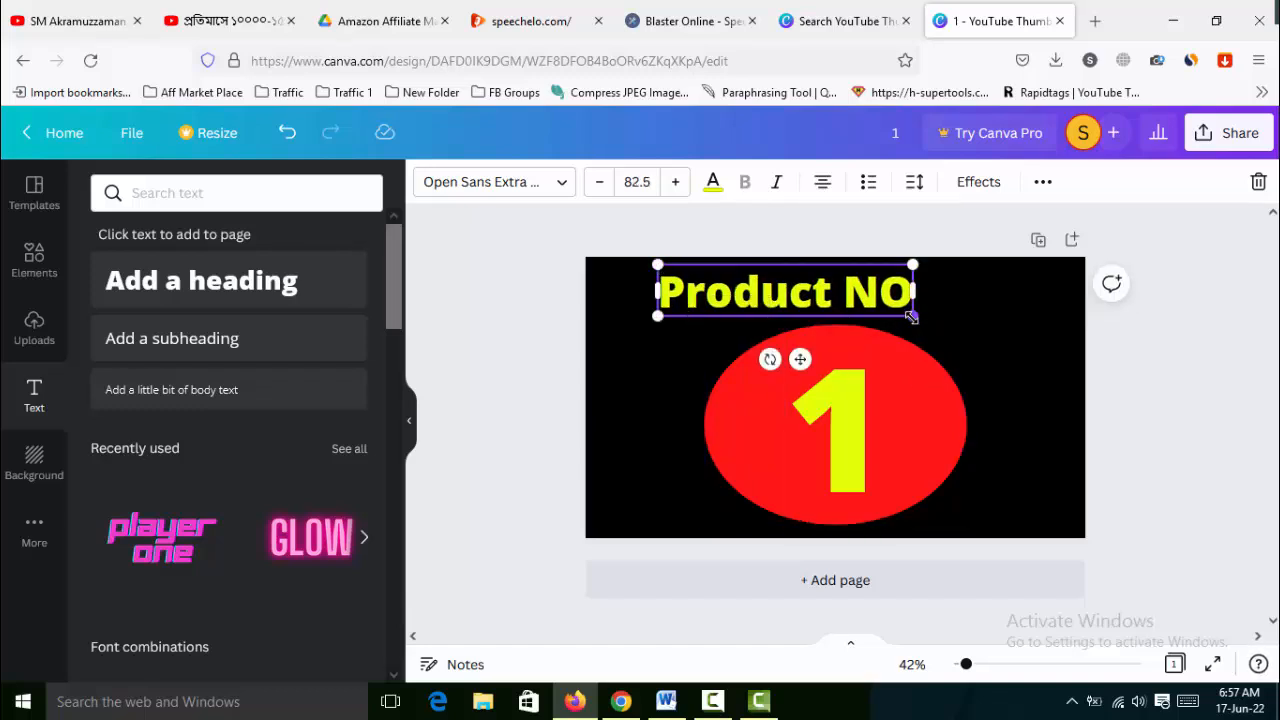
left_click_drag(911, 316, 1012, 341)
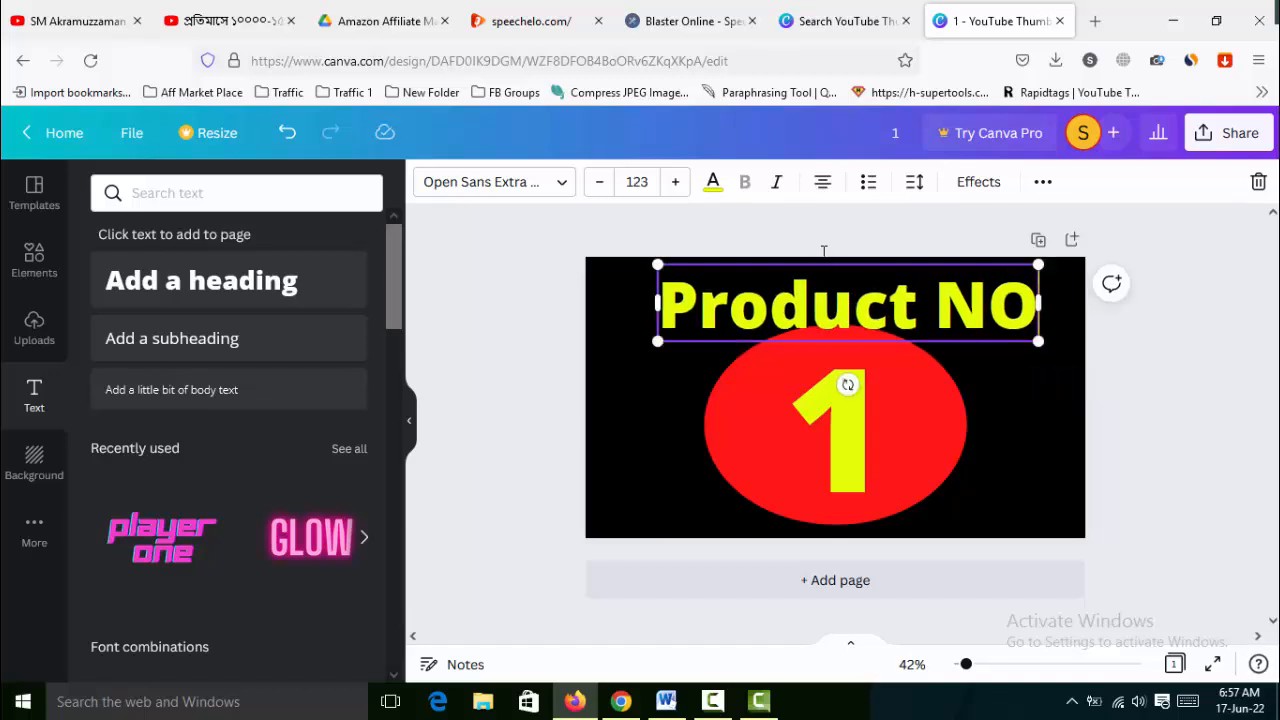
left_click_drag(824, 251, 815, 249)
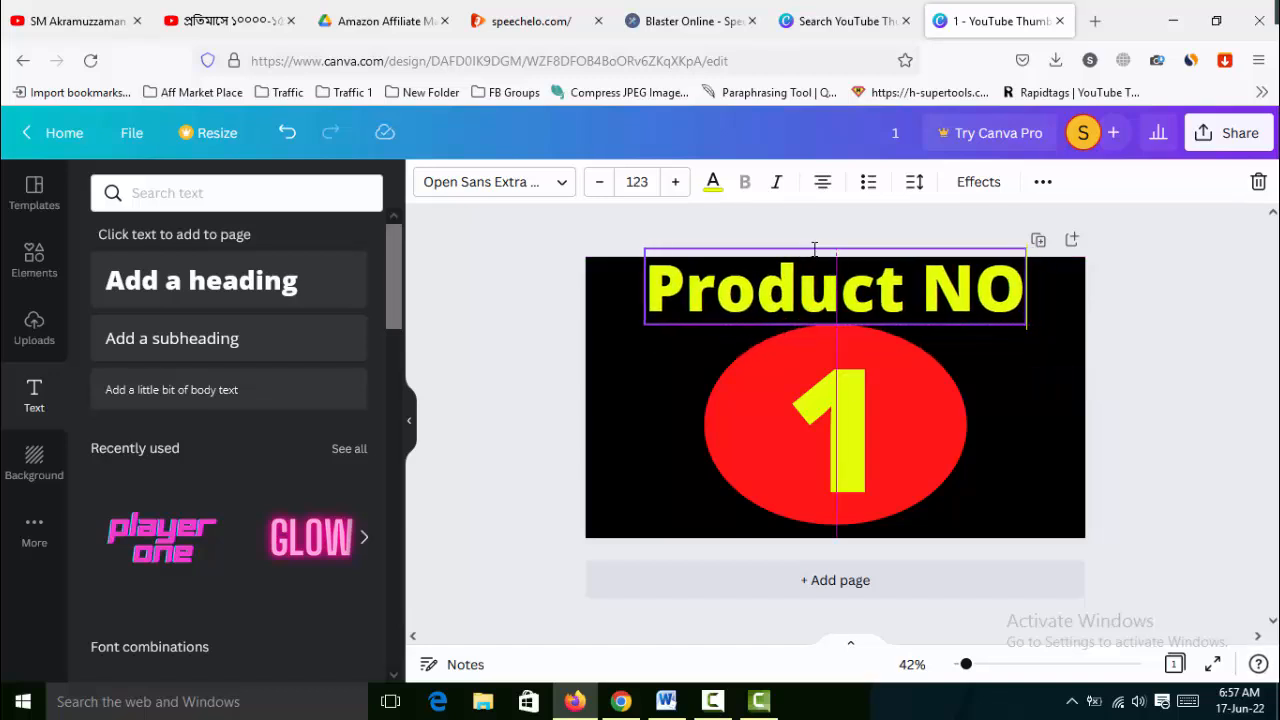
left_click_drag(815, 249, 815, 249)
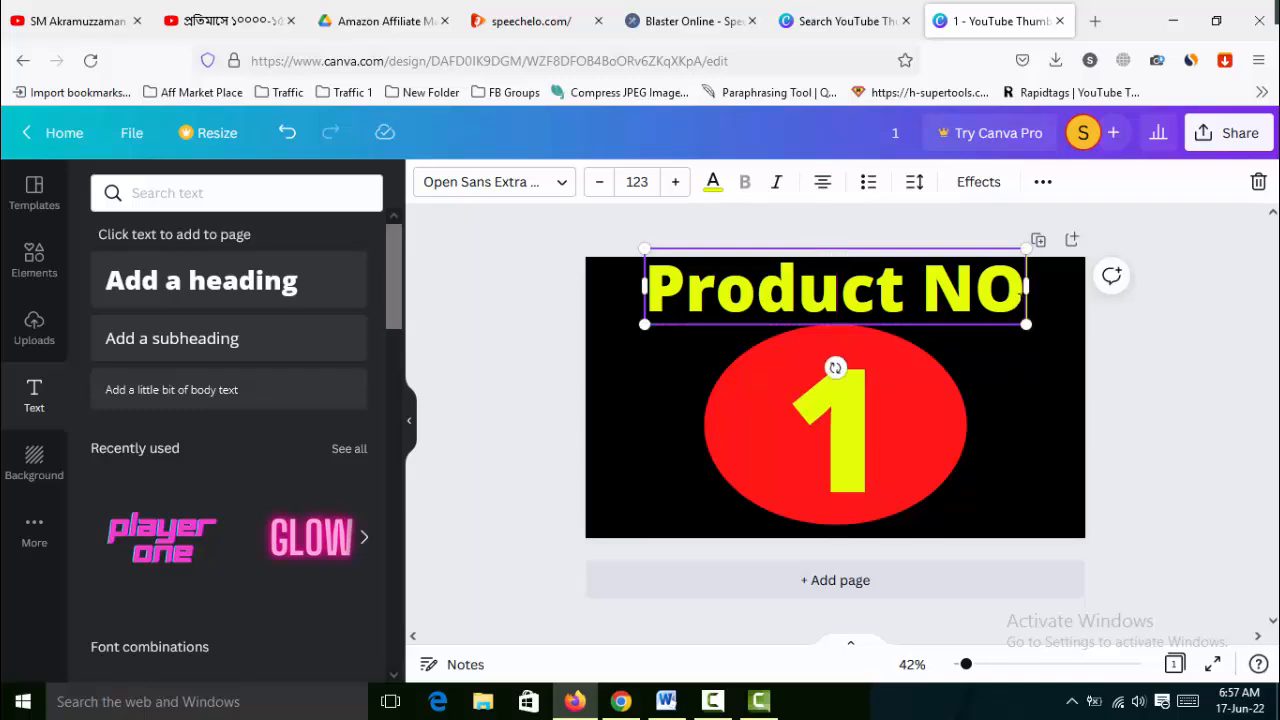
left_click(1050, 442)
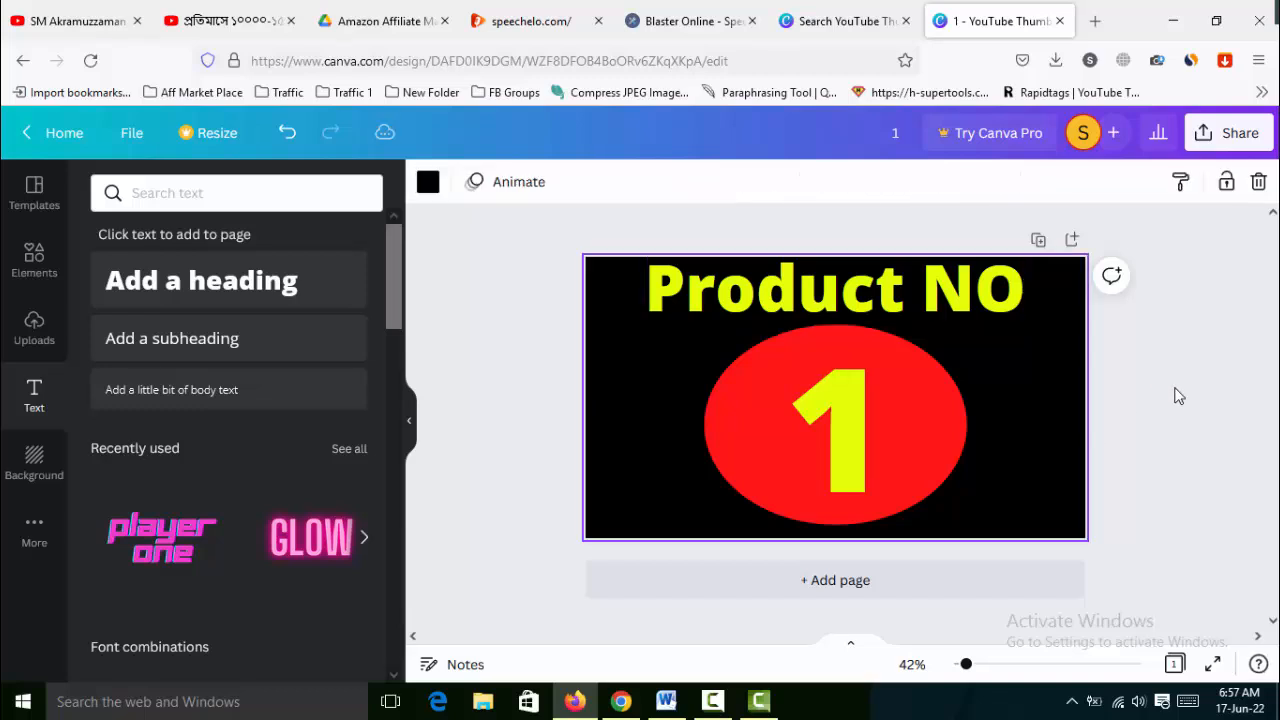
left_click(960, 290)
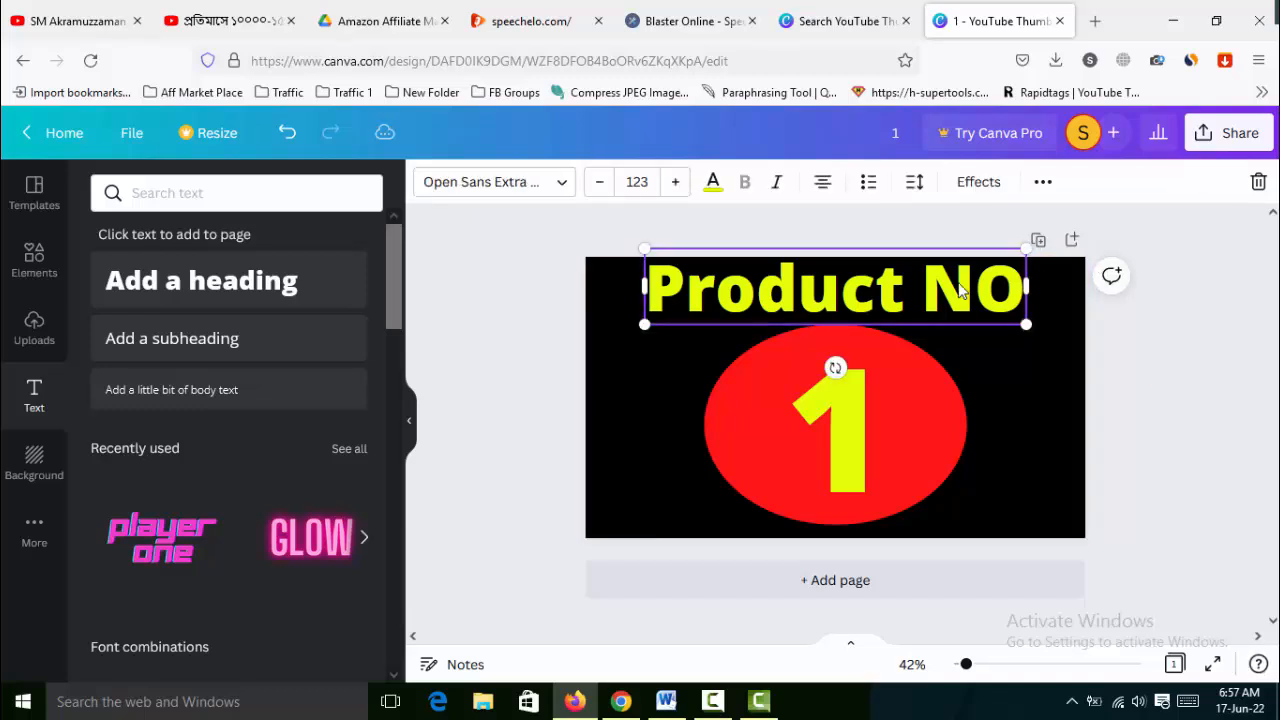
left_click(1025, 385)
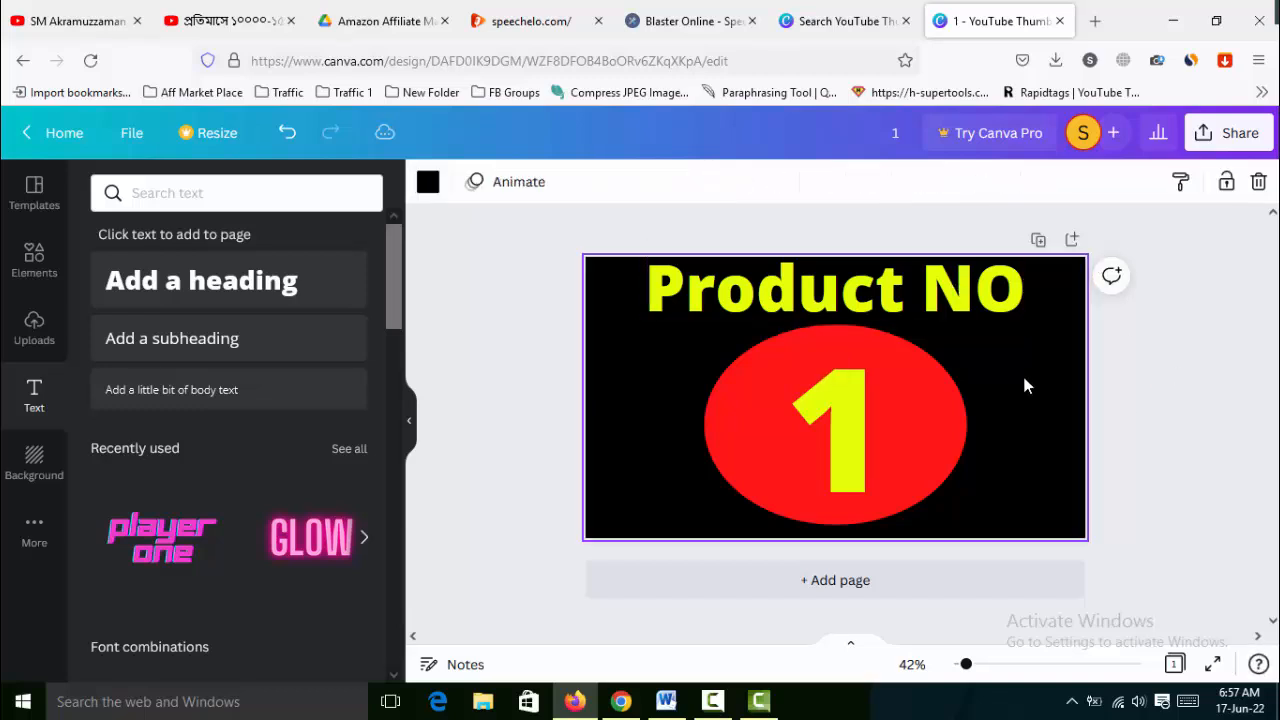
Step: Try the Simple, Sleek, Fun and Pan page animations, and apply Rise to the page
left_click(503, 185)
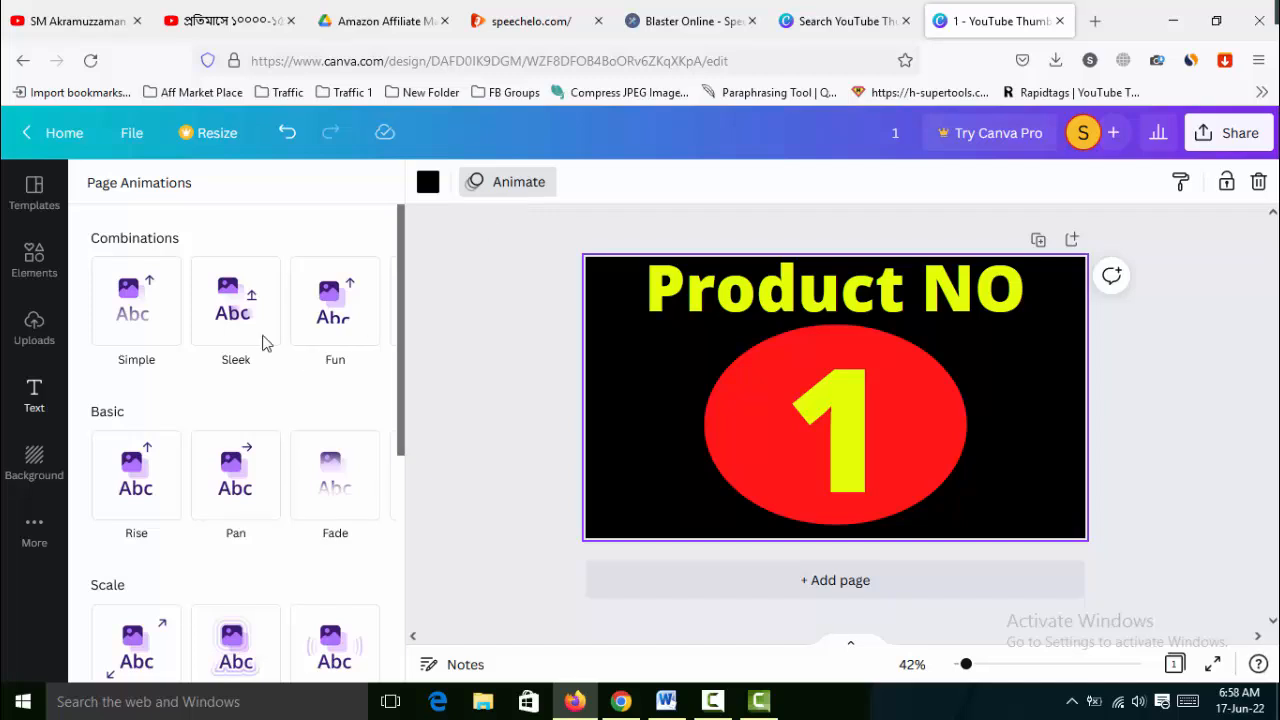
left_click(152, 314)
left_click(155, 316)
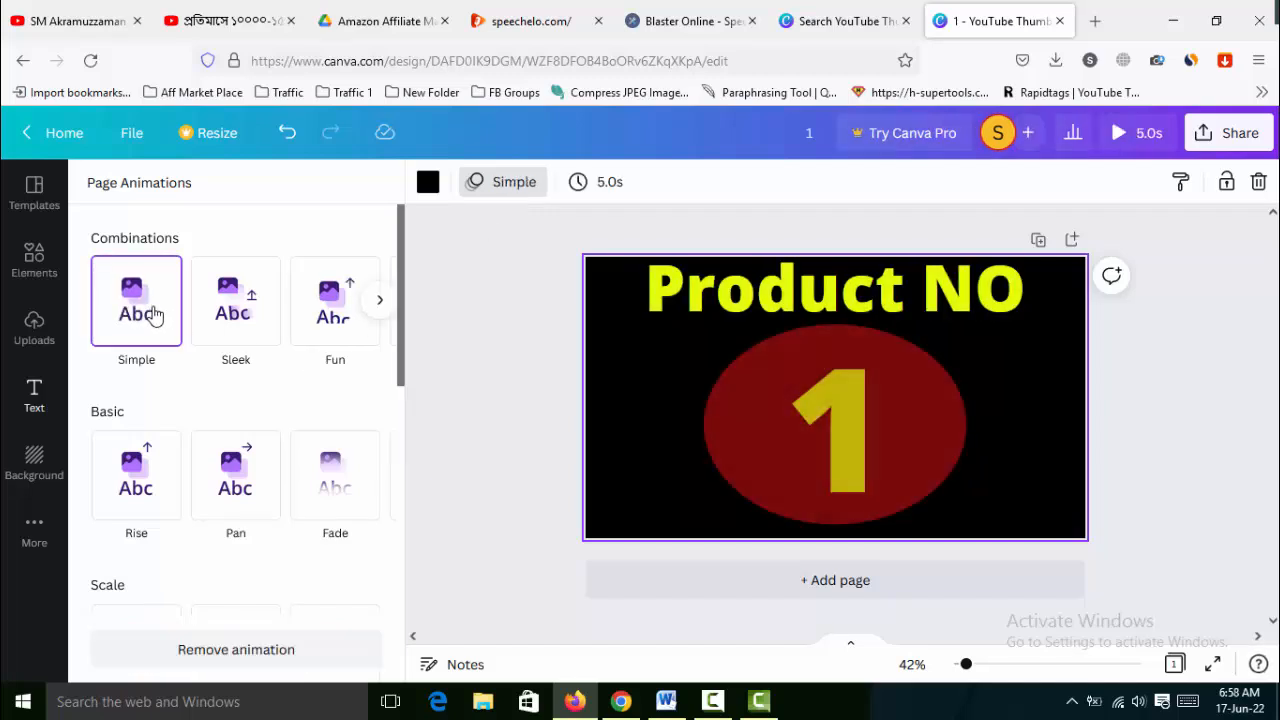
left_click(239, 309)
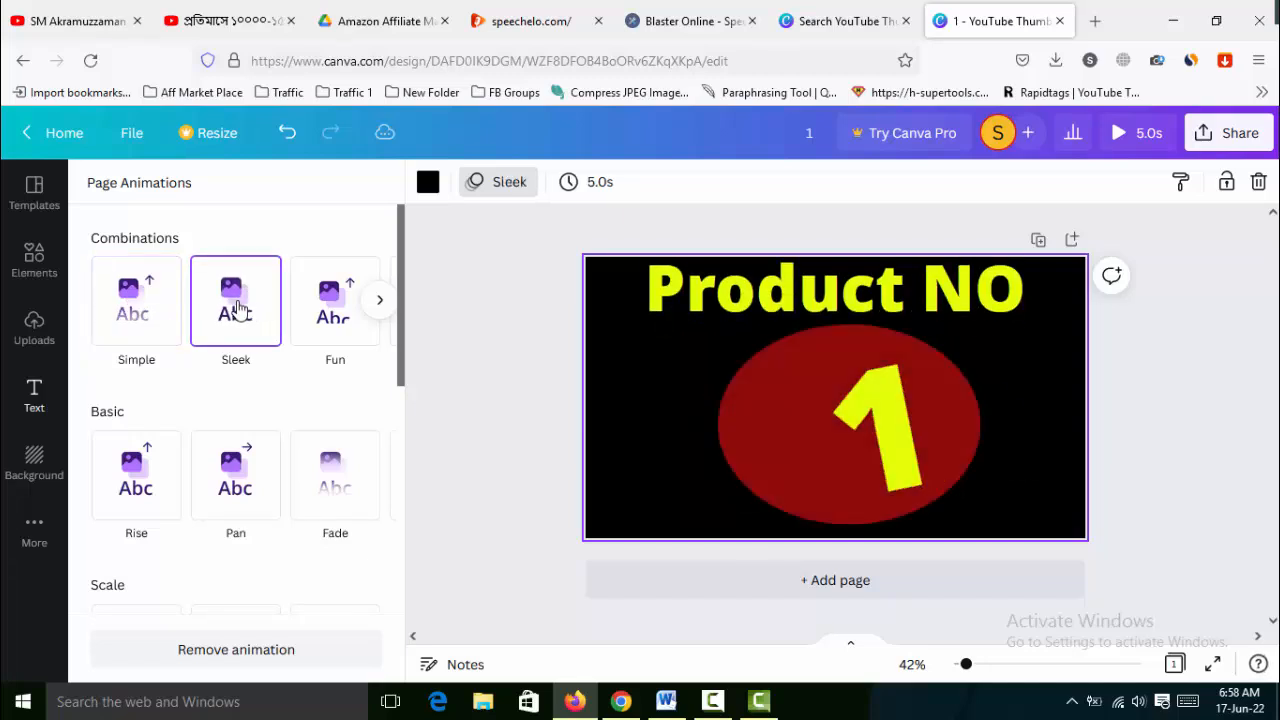
left_click(338, 303)
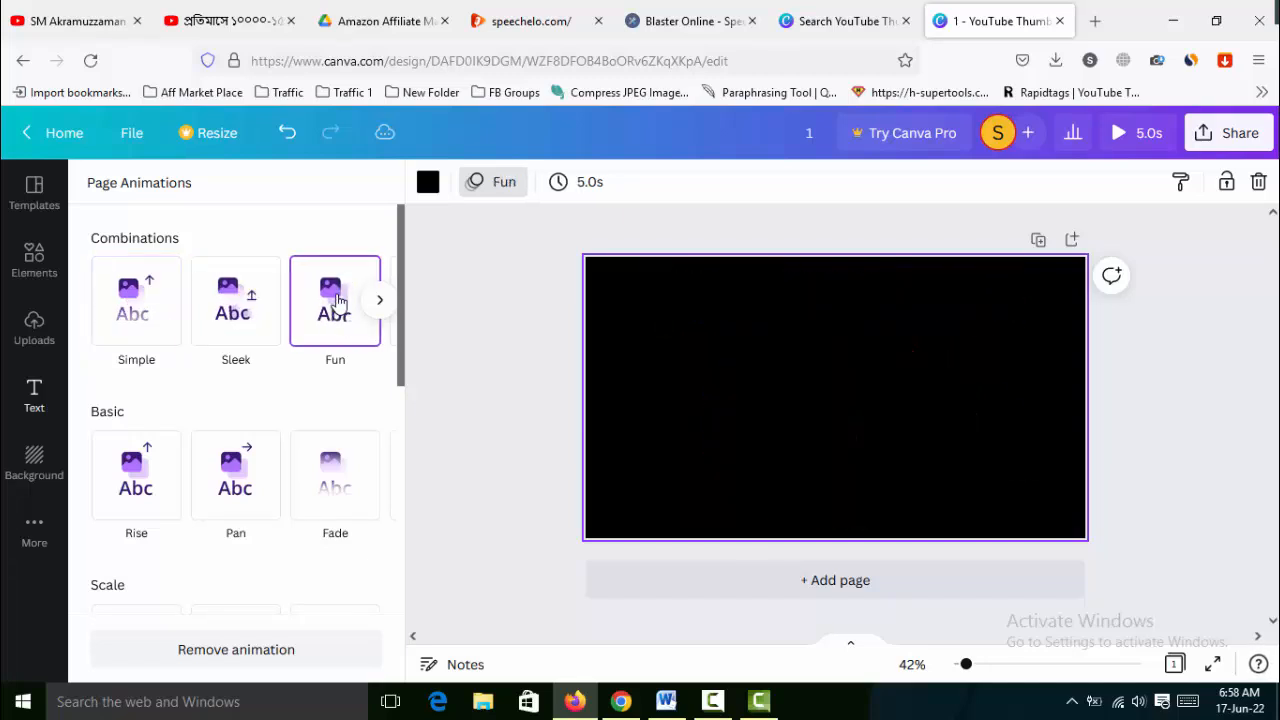
scroll(250, 398, "down", 2)
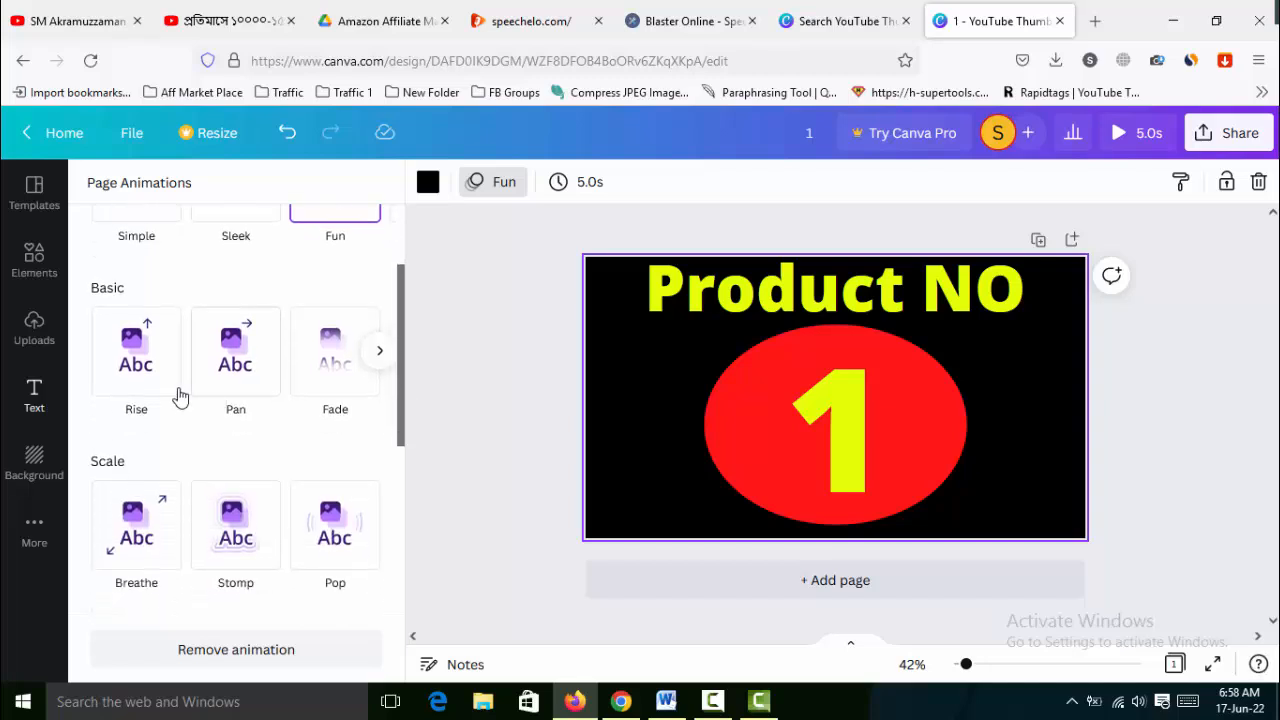
left_click(138, 338)
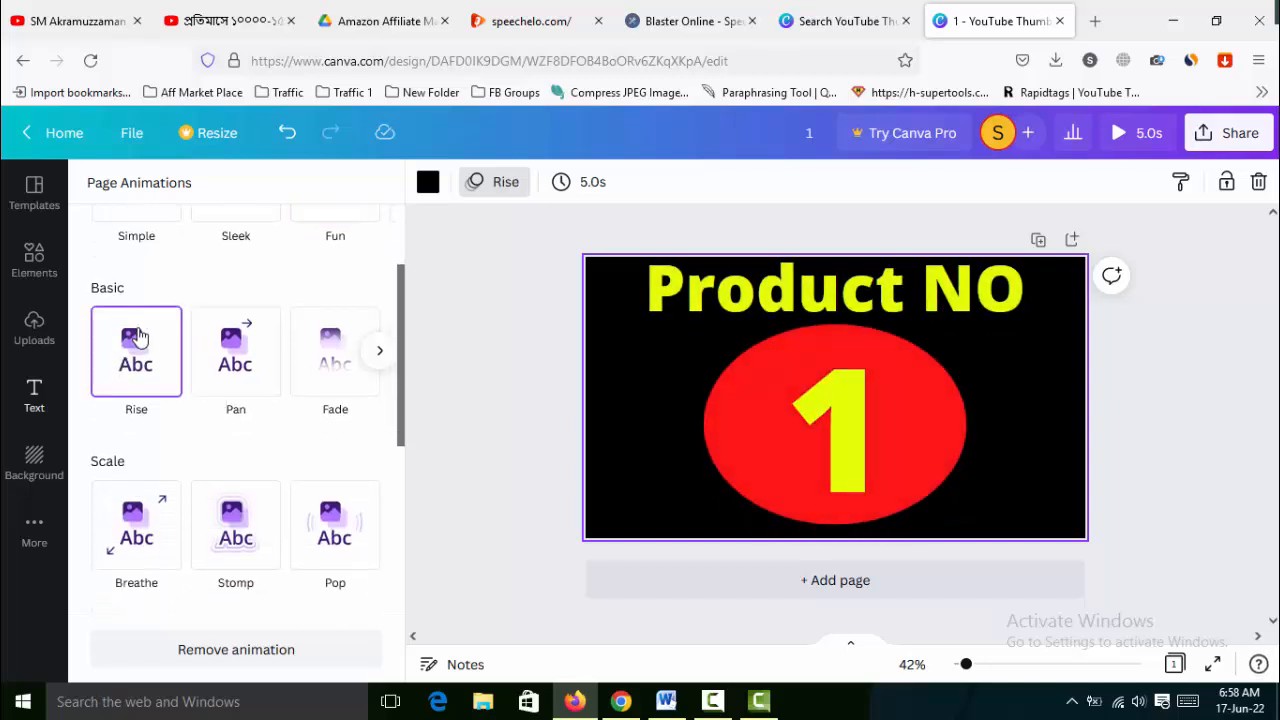
left_click(228, 344)
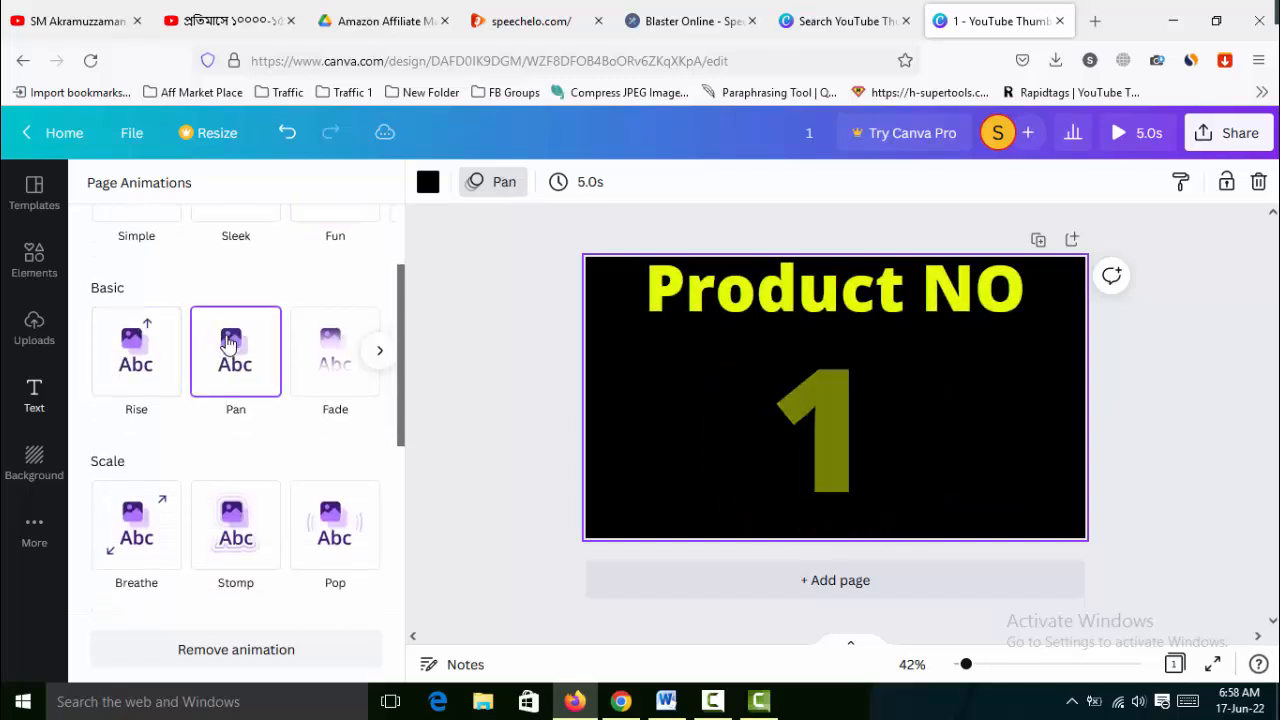
left_click(150, 355)
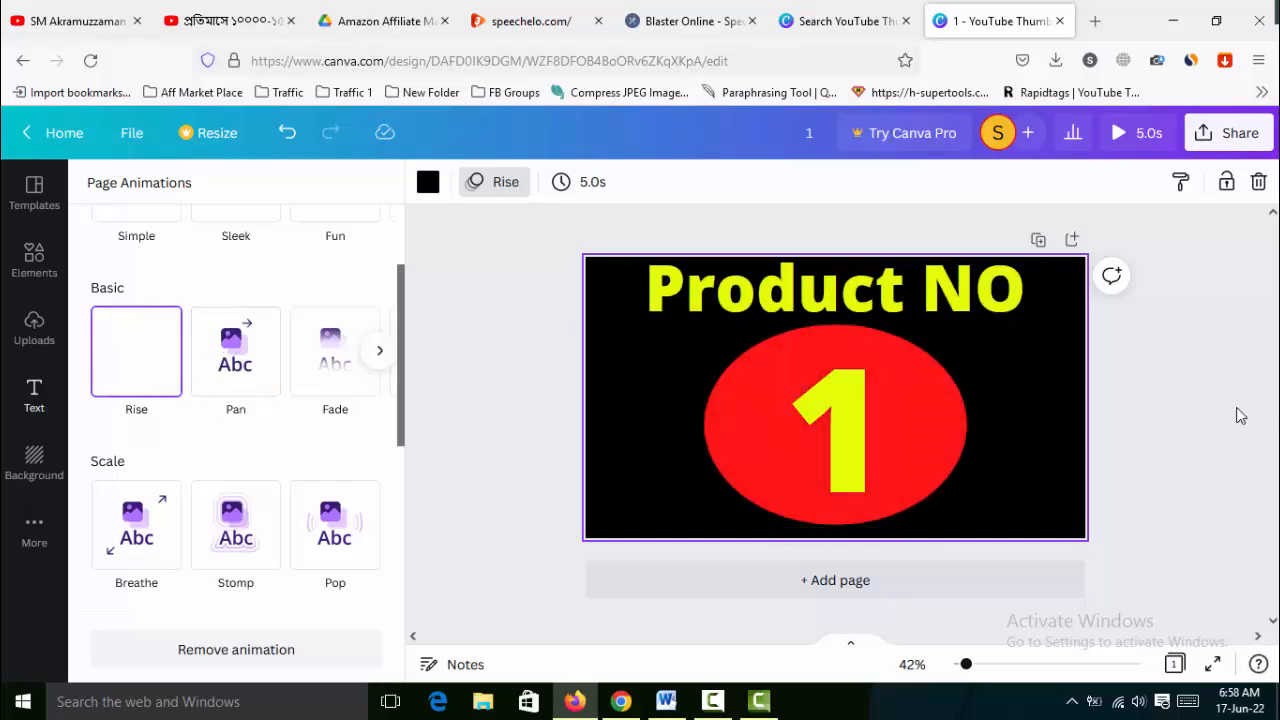
Step: Download the animated design as an MP4 video and dismiss the download notices
left_click(1225, 146)
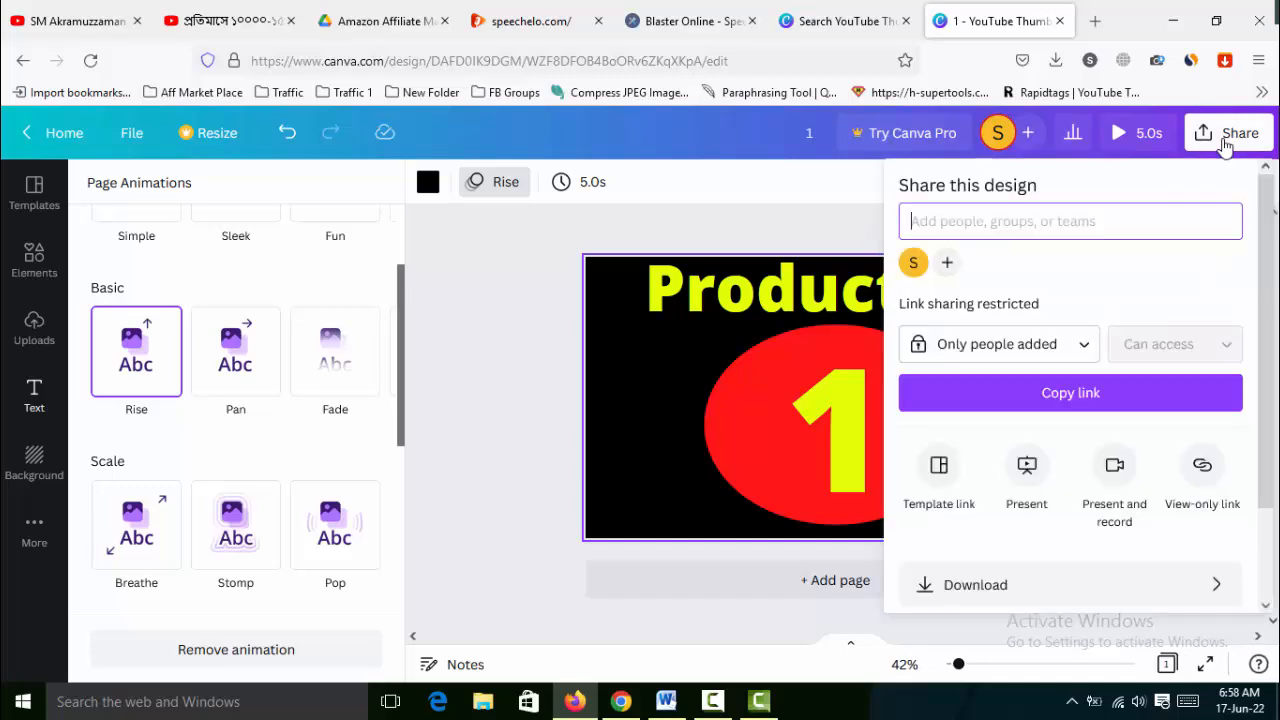
left_click(1171, 597)
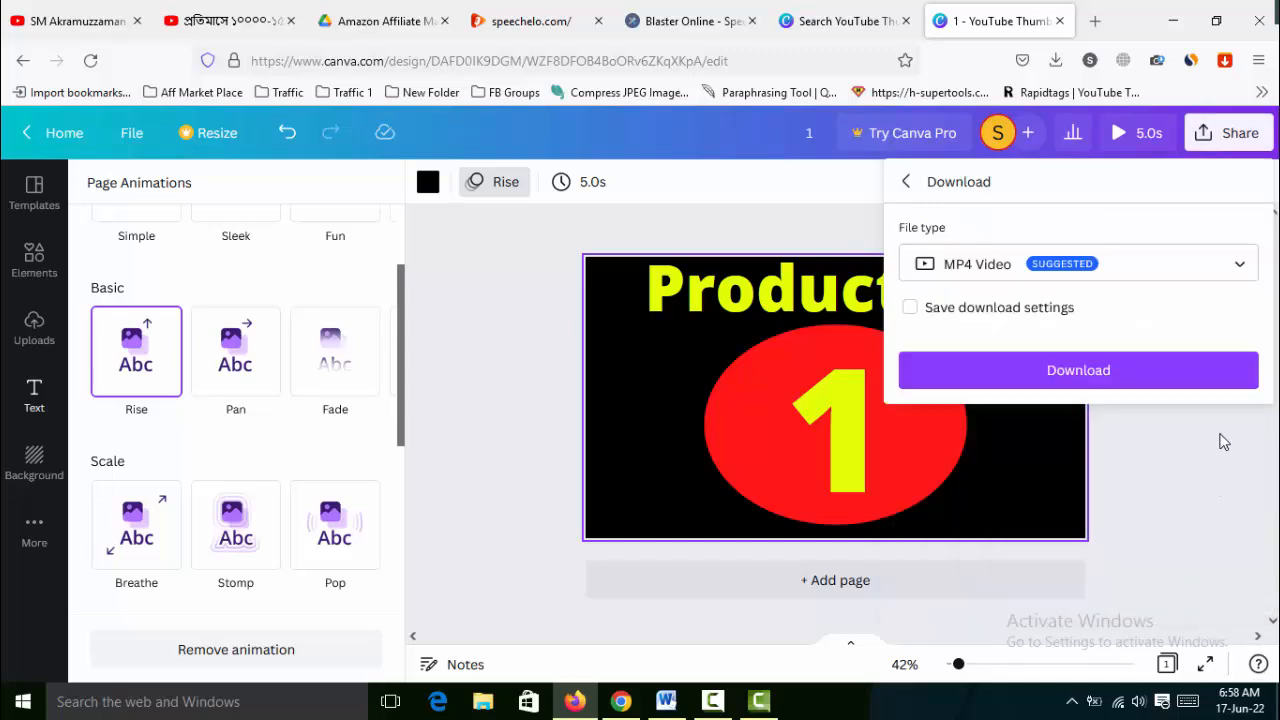
left_click(1101, 376)
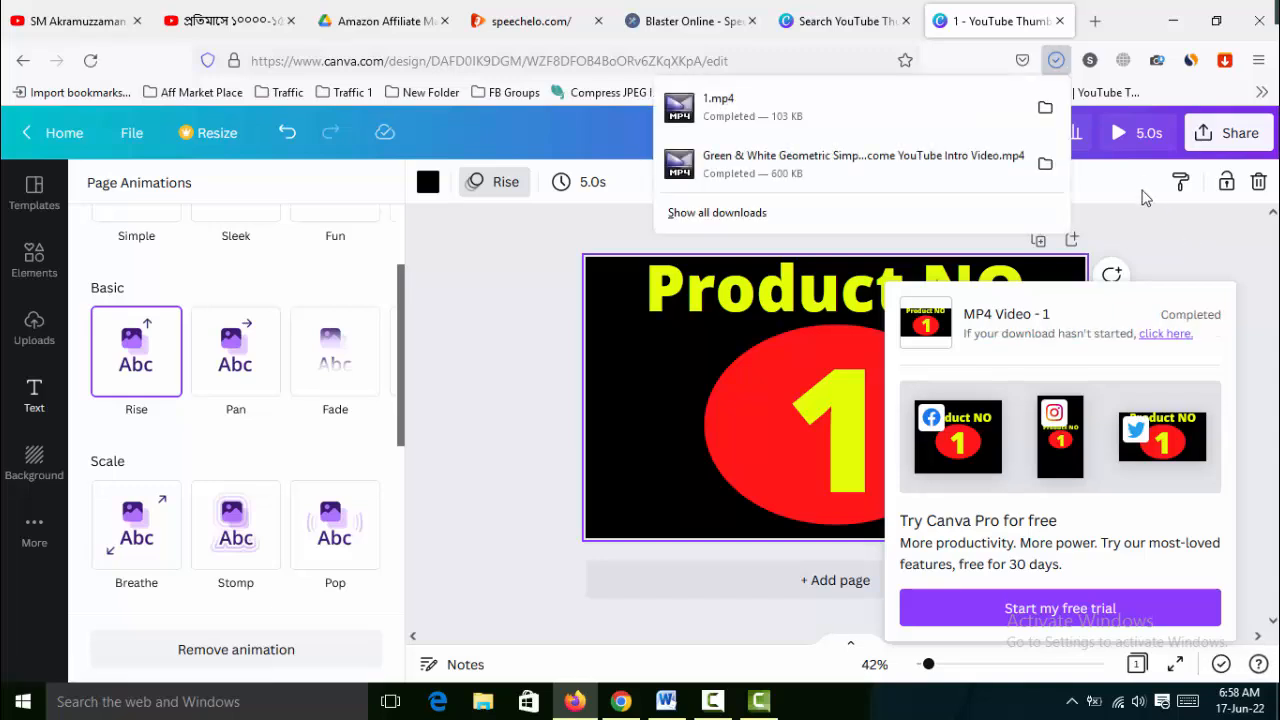
left_click(1179, 242)
left_click(1179, 240)
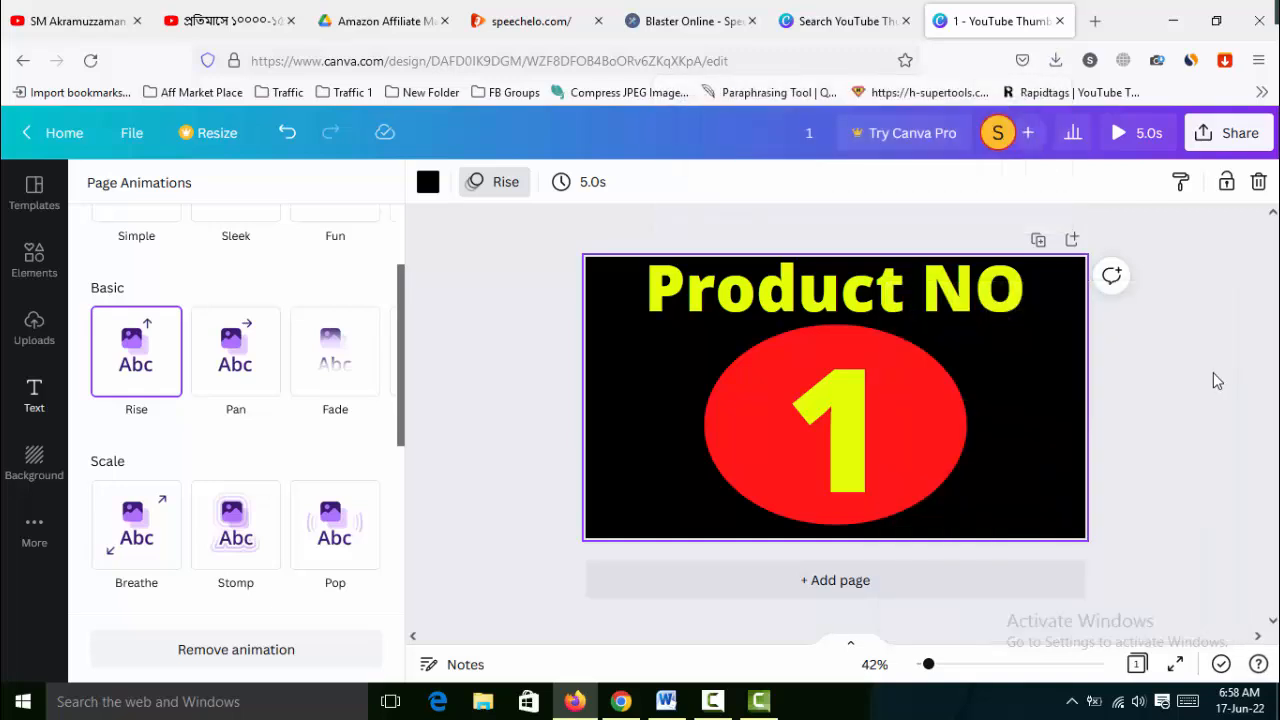
Step: Change the large number in the red ellipse to 2
left_click(834, 423)
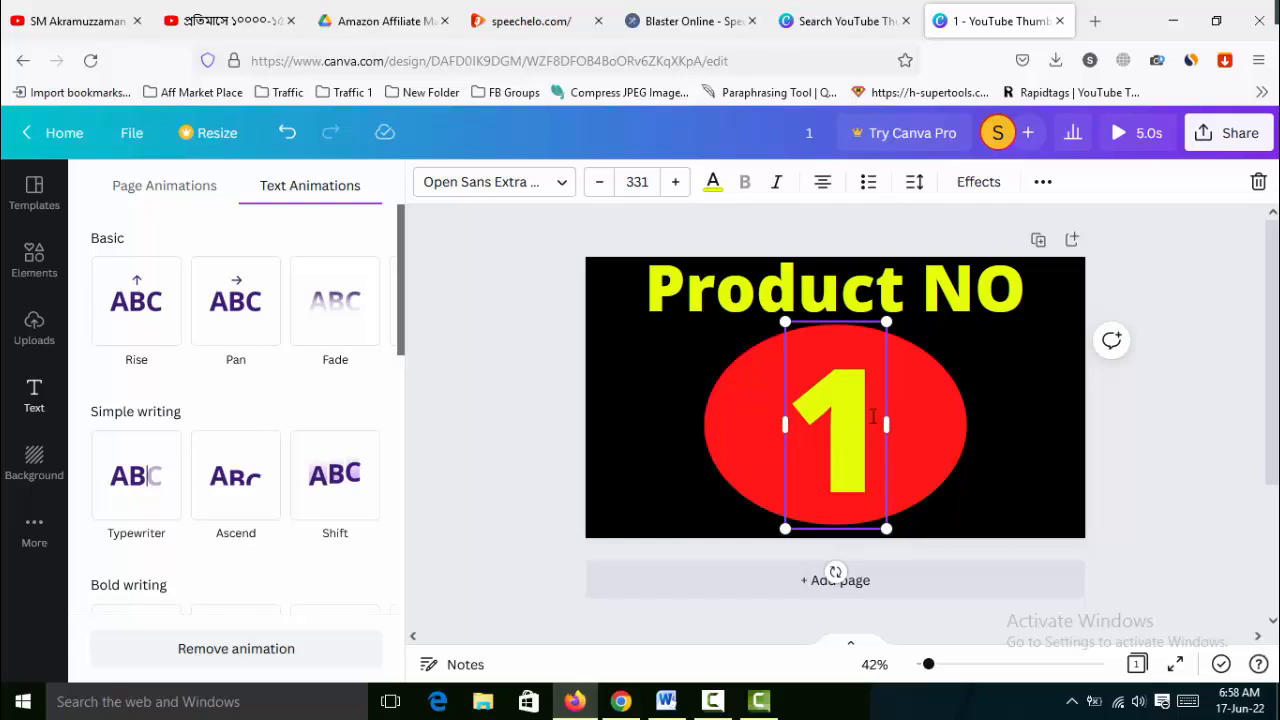
double_click(834, 422)
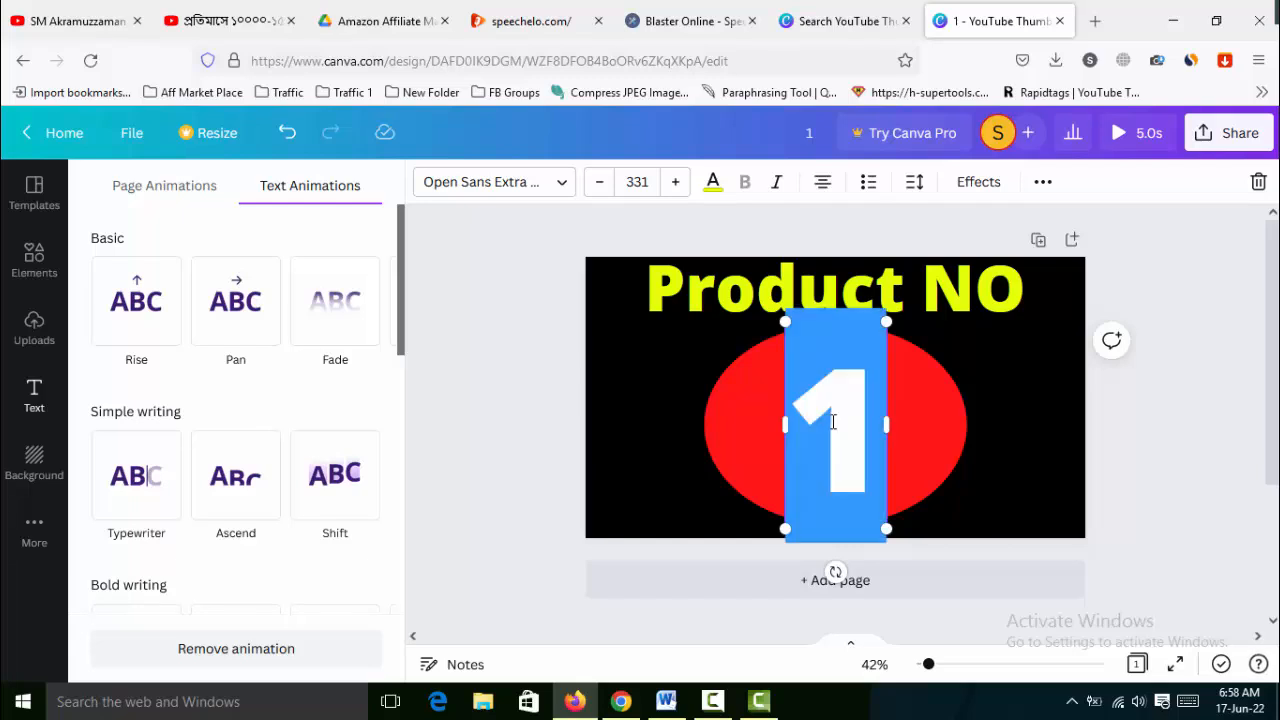
type("2")
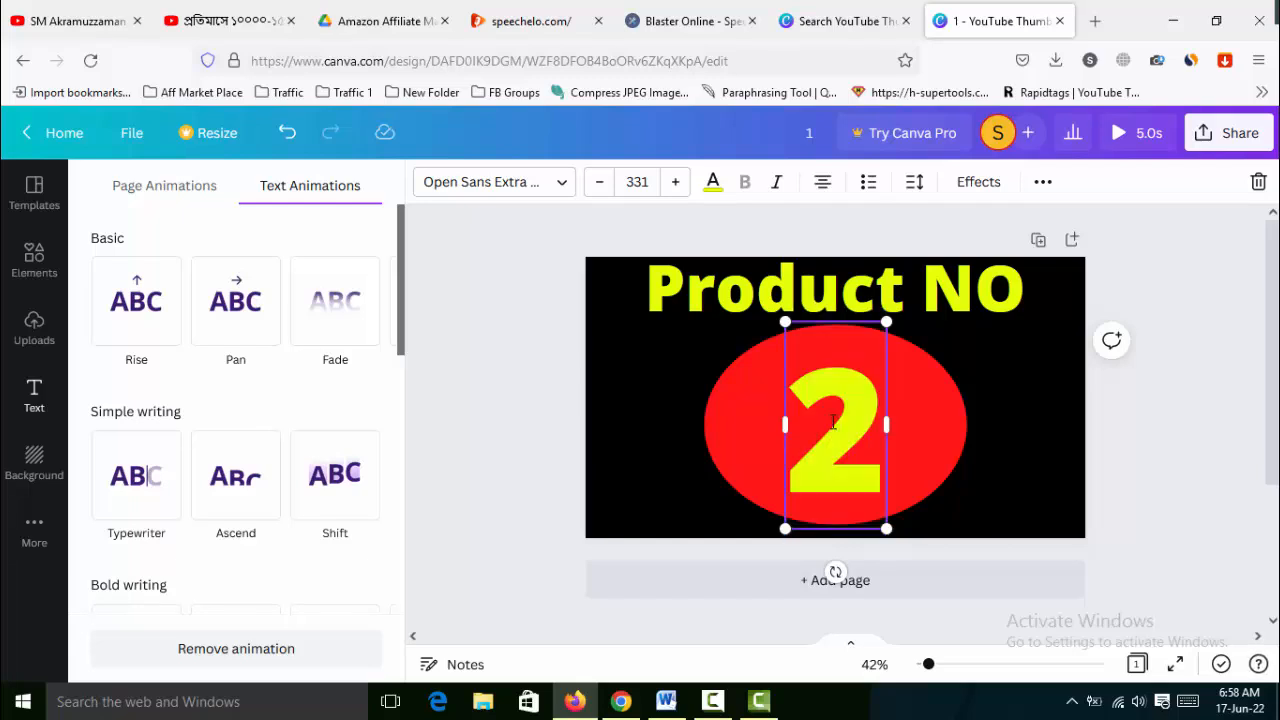
left_click(1221, 411)
left_click(638, 401)
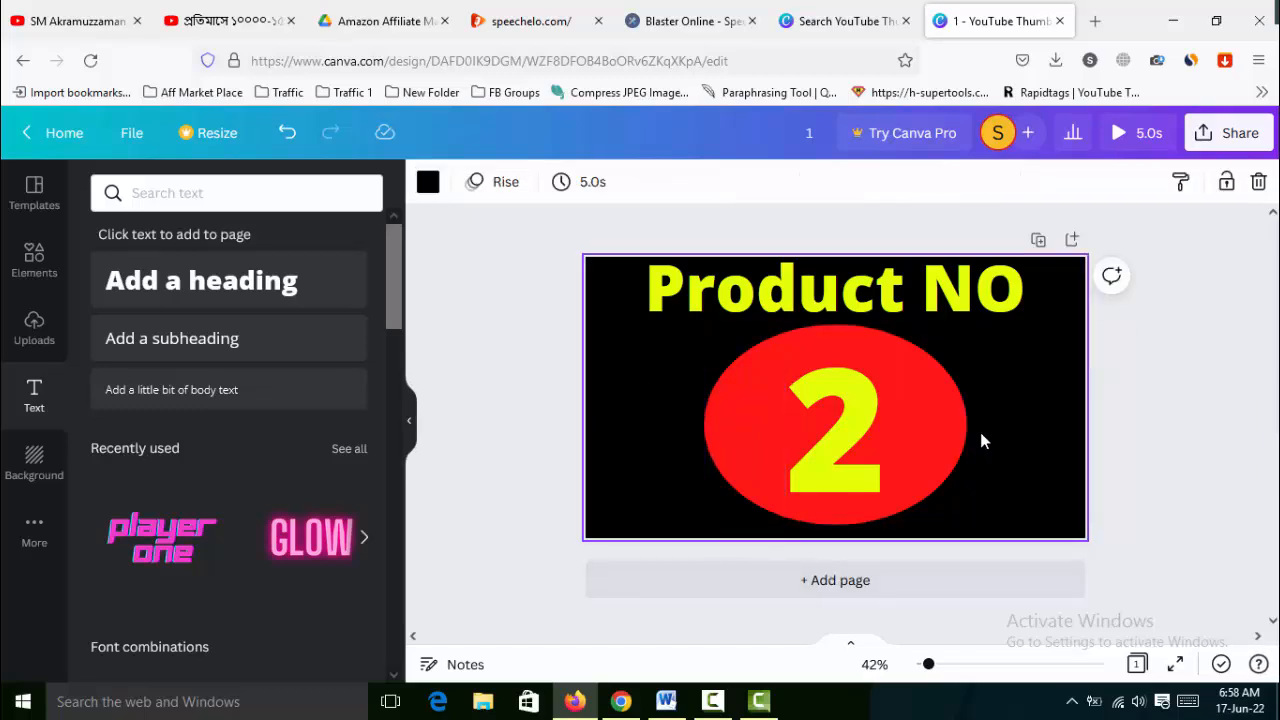
left_click(1130, 384)
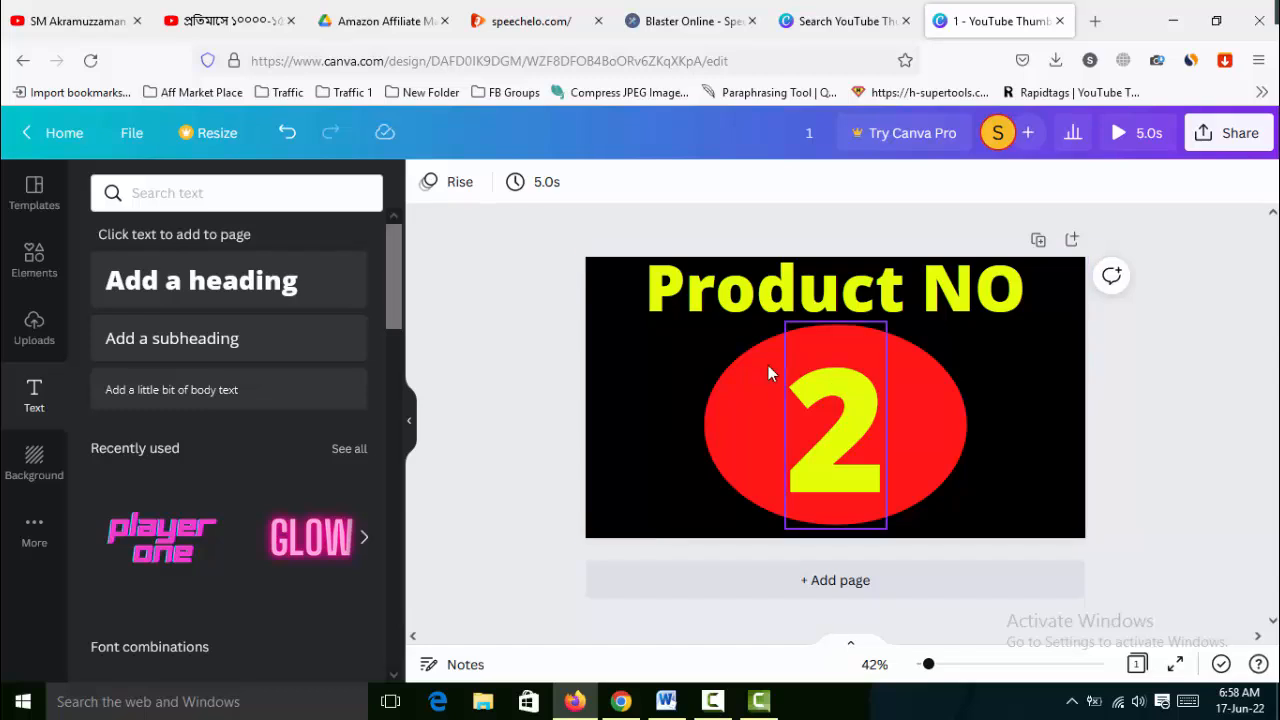
Step: Download the Product NO 2 design as an MP4 video
left_click(1208, 140)
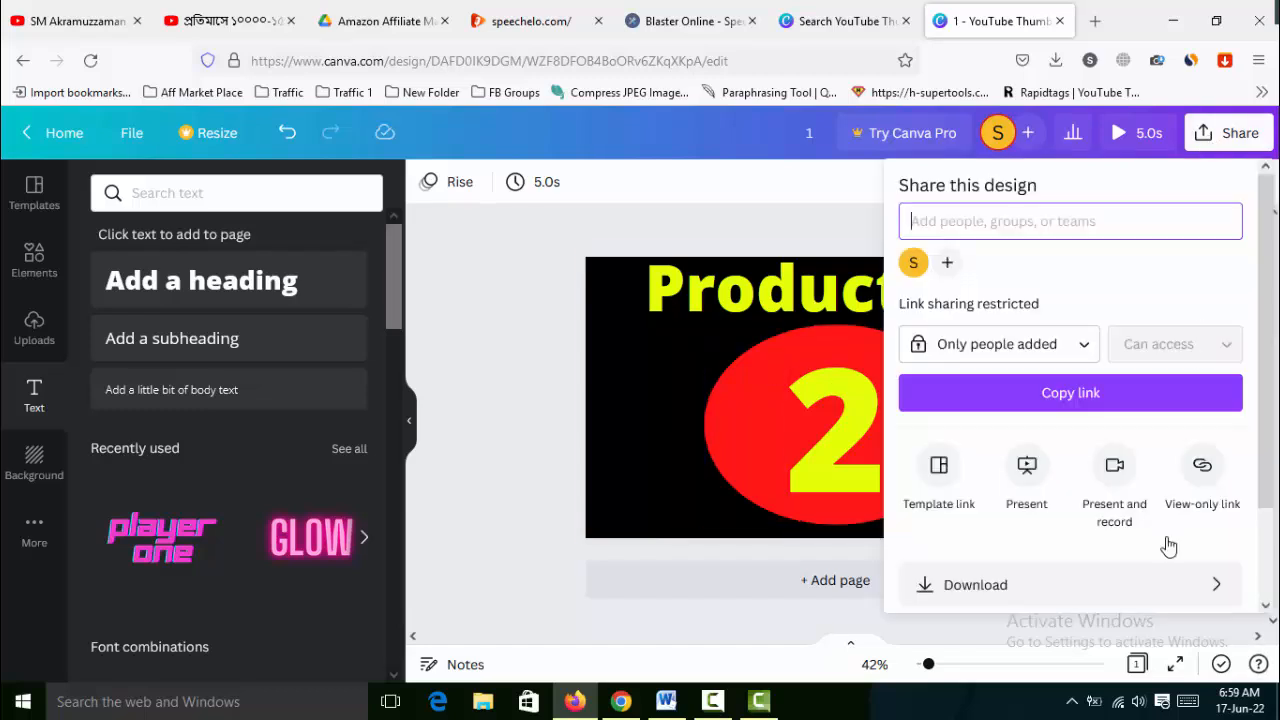
left_click(1115, 589)
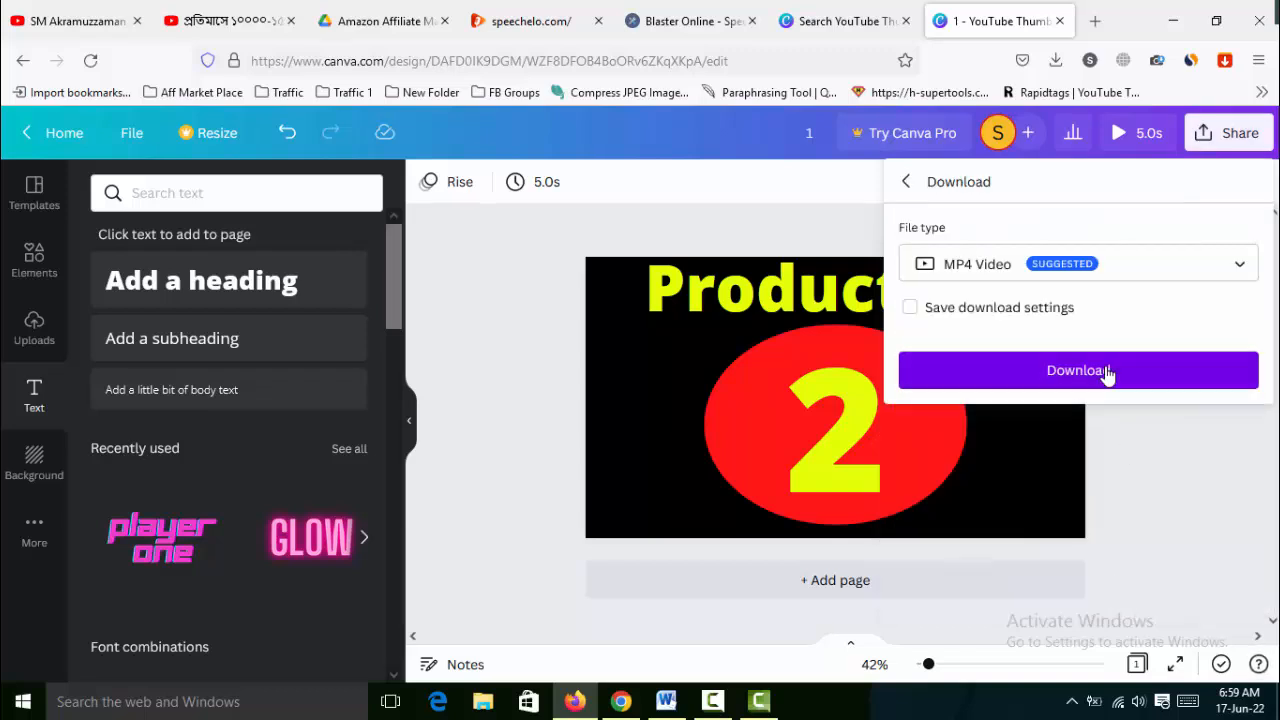
left_click(1109, 373)
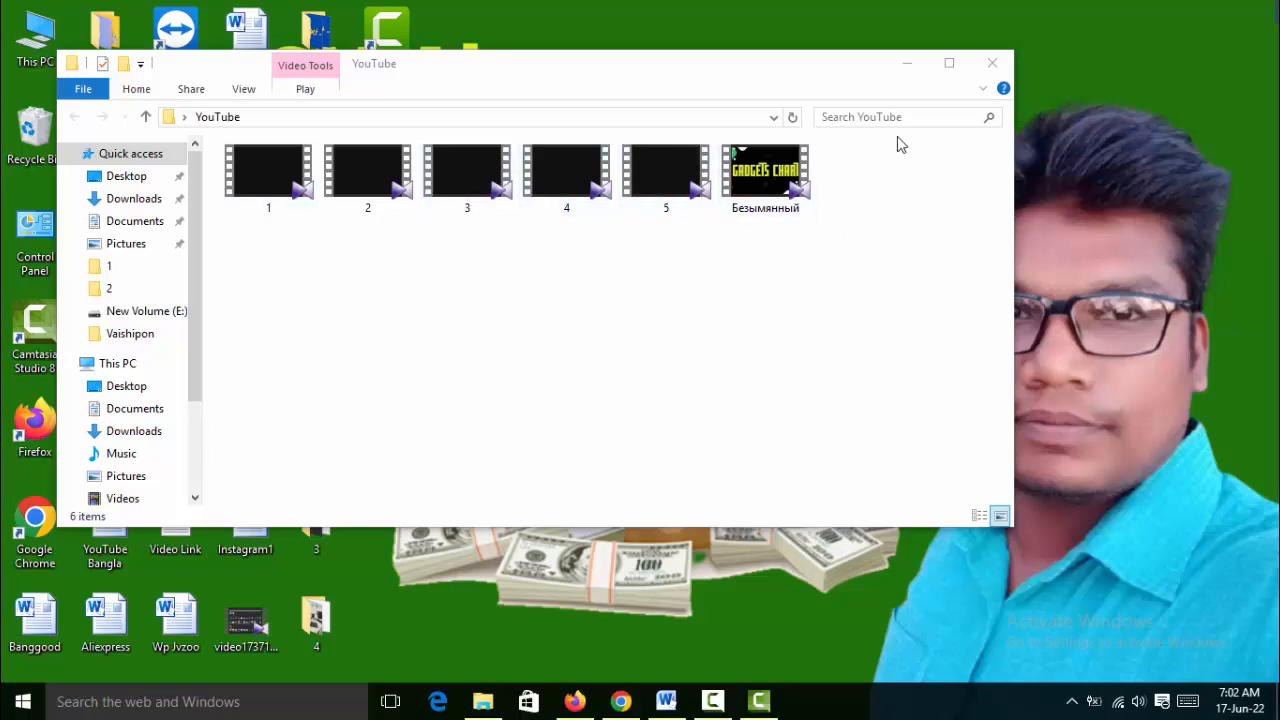
Step: Switch from the YouTube folder window back to Firefox and close the thumbnail design
left_click(904, 63)
left_click(575, 702)
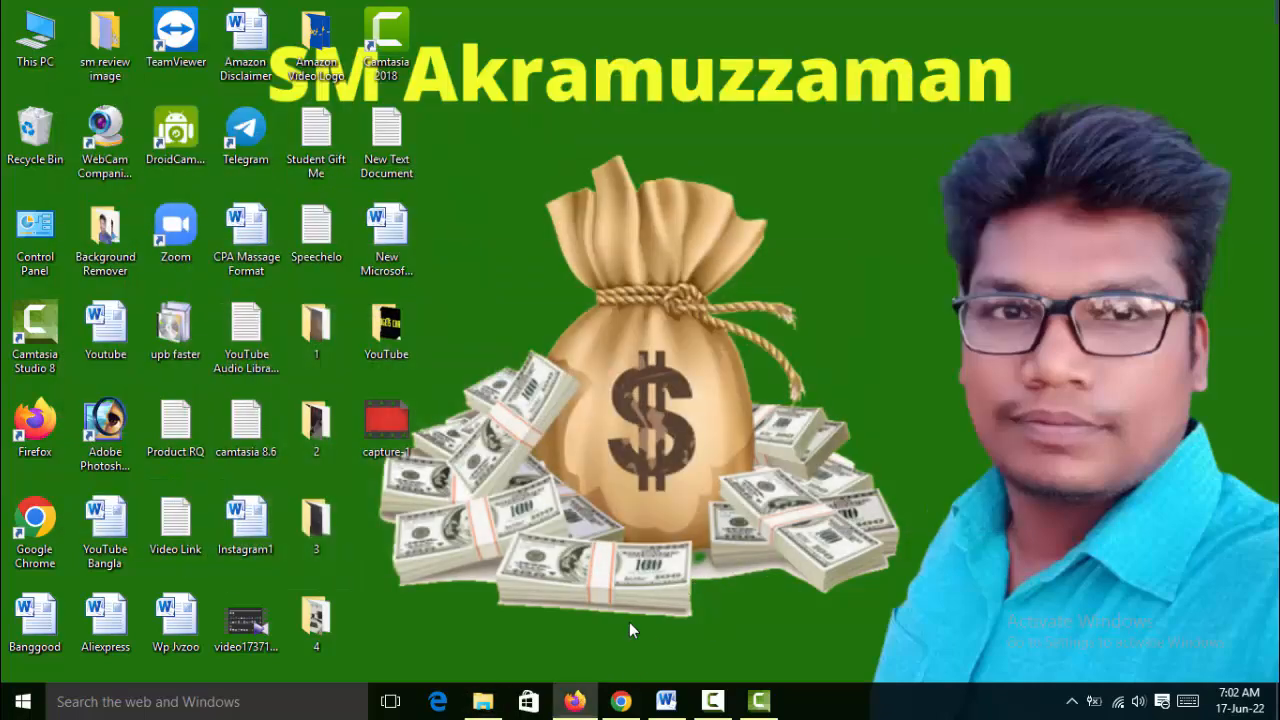
left_click(1060, 21)
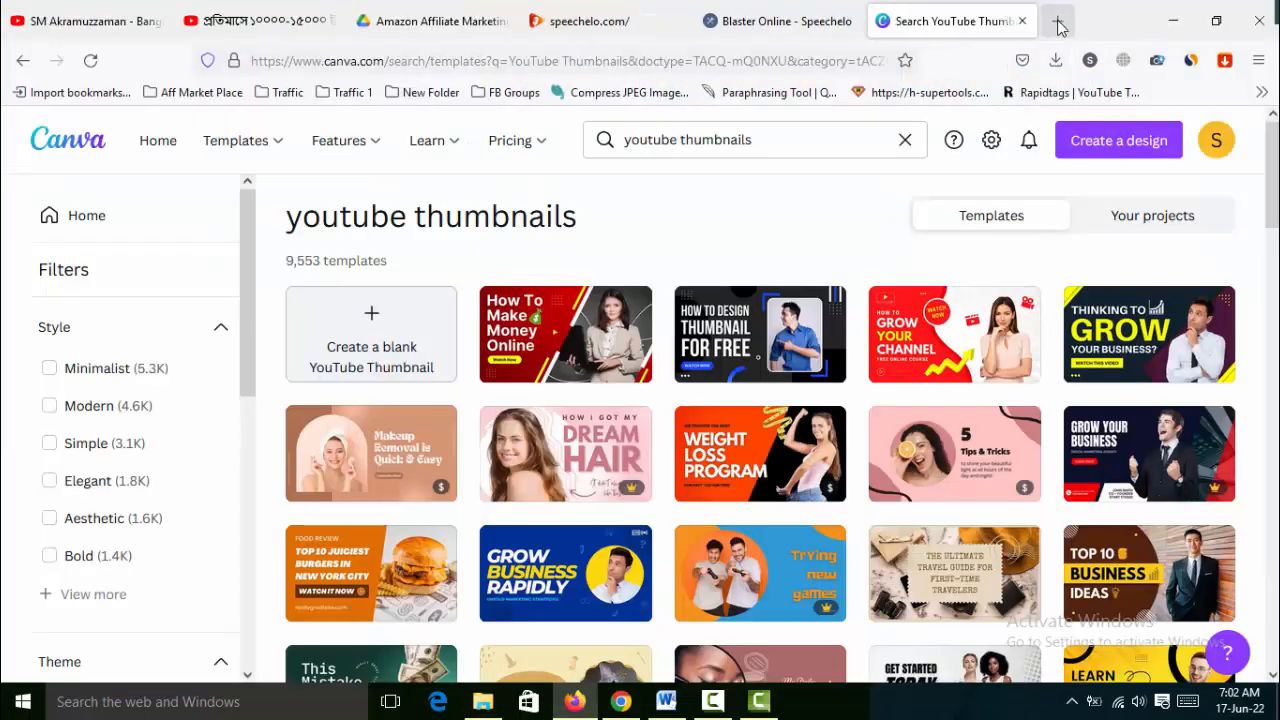
Step: Search the Canva templates for outro
left_click(790, 134)
left_click_drag(781, 139, 618, 143)
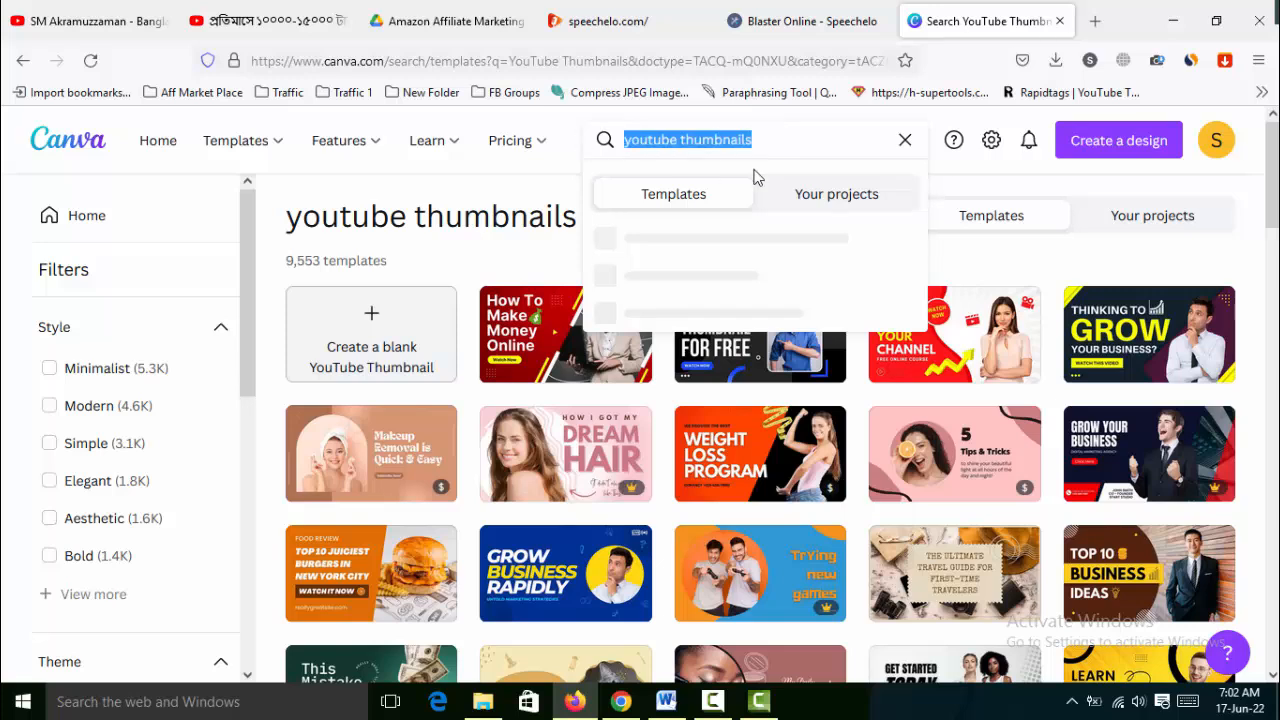
type("Out")
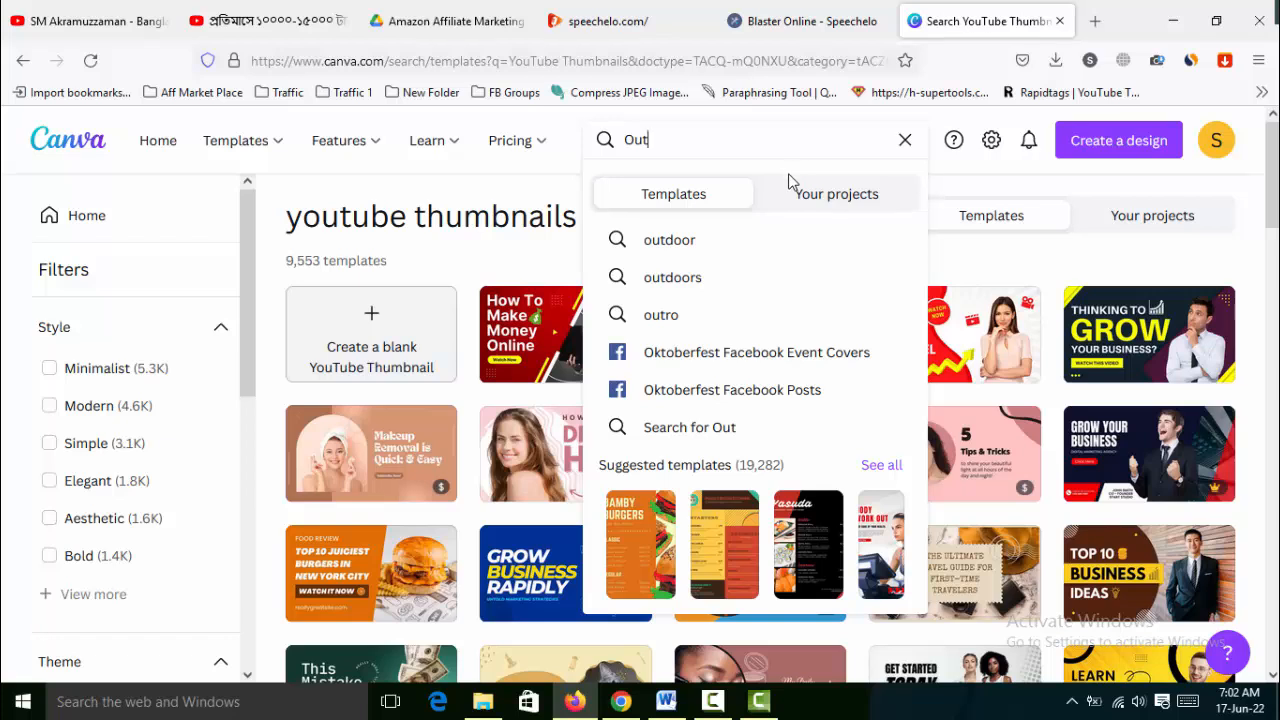
left_click(695, 326)
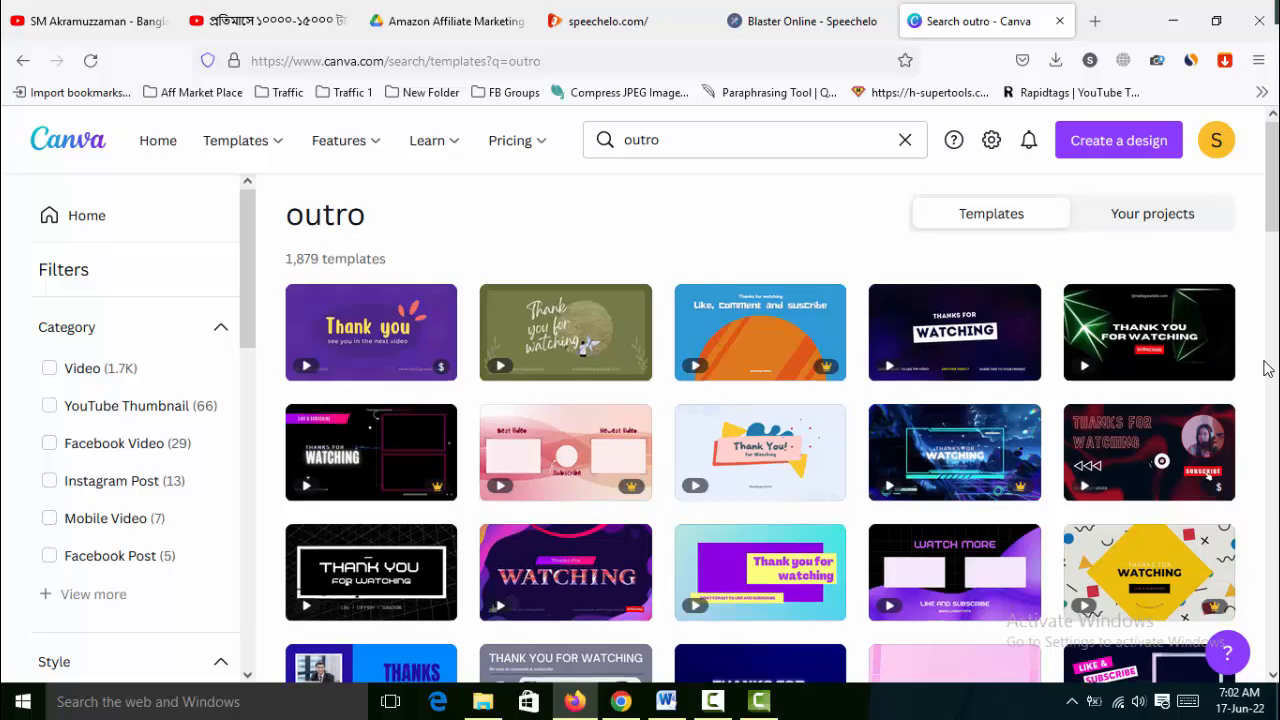
Step: Browse the outro templates and open the black one with green light shards, Black Animated Thanks For Watching Youtube Outro
scroll(1268, 369, "down", 3)
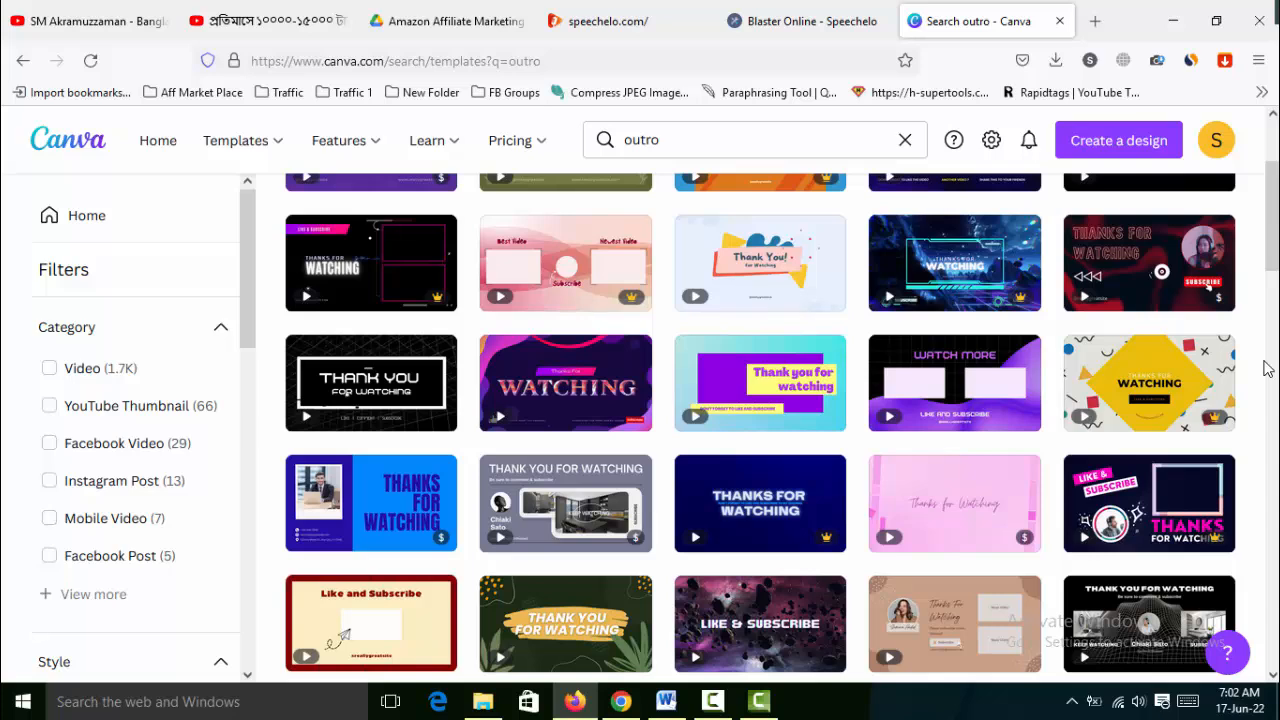
scroll(1268, 369, "down", 3)
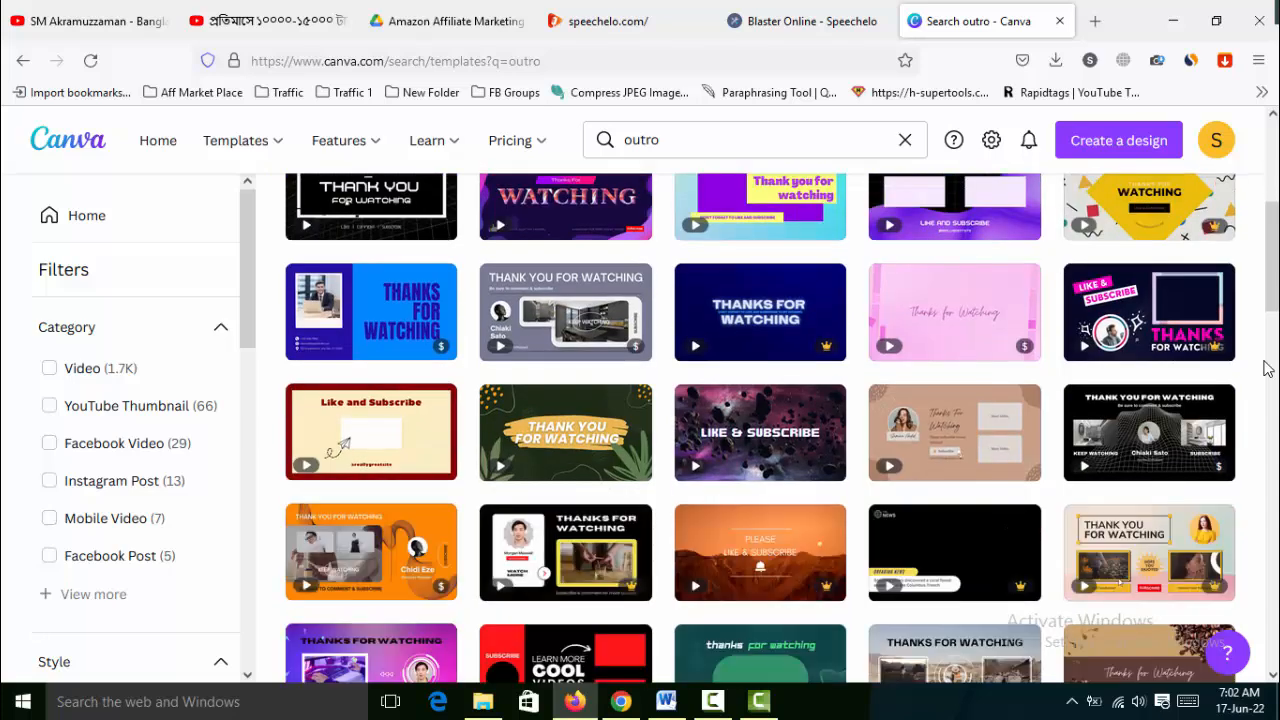
scroll(1268, 369, "up", 6)
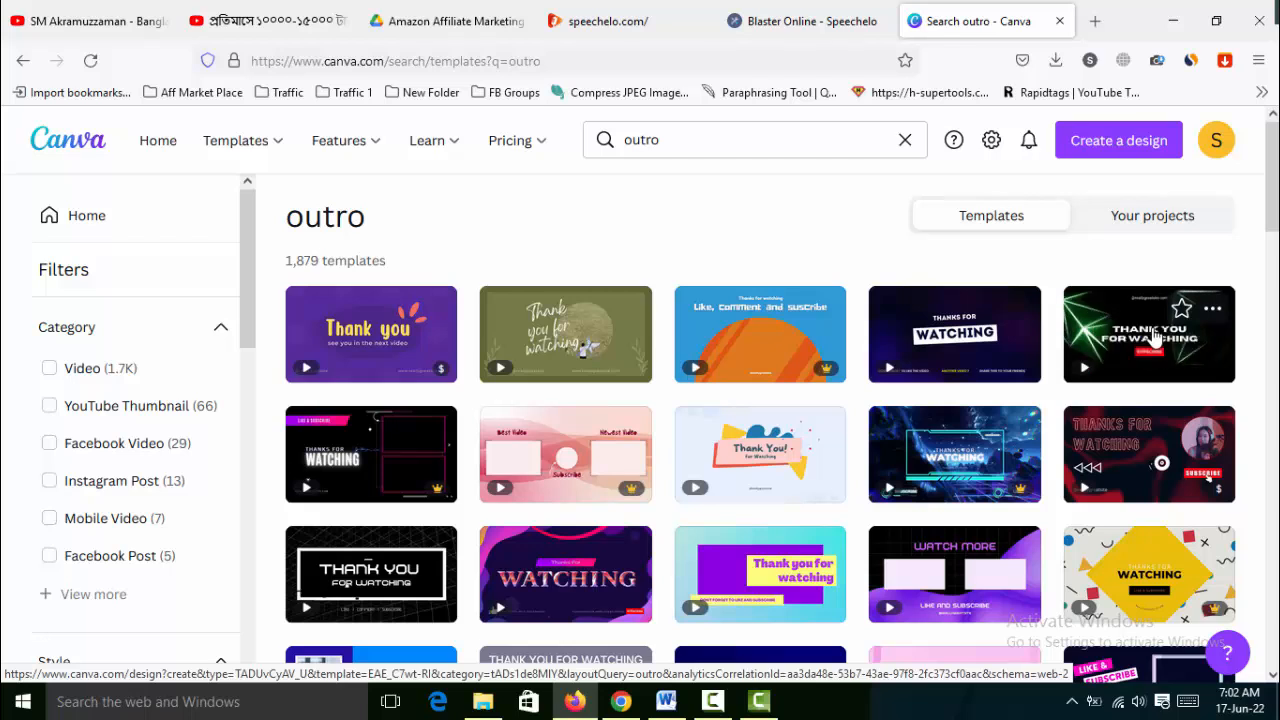
left_click(1155, 337)
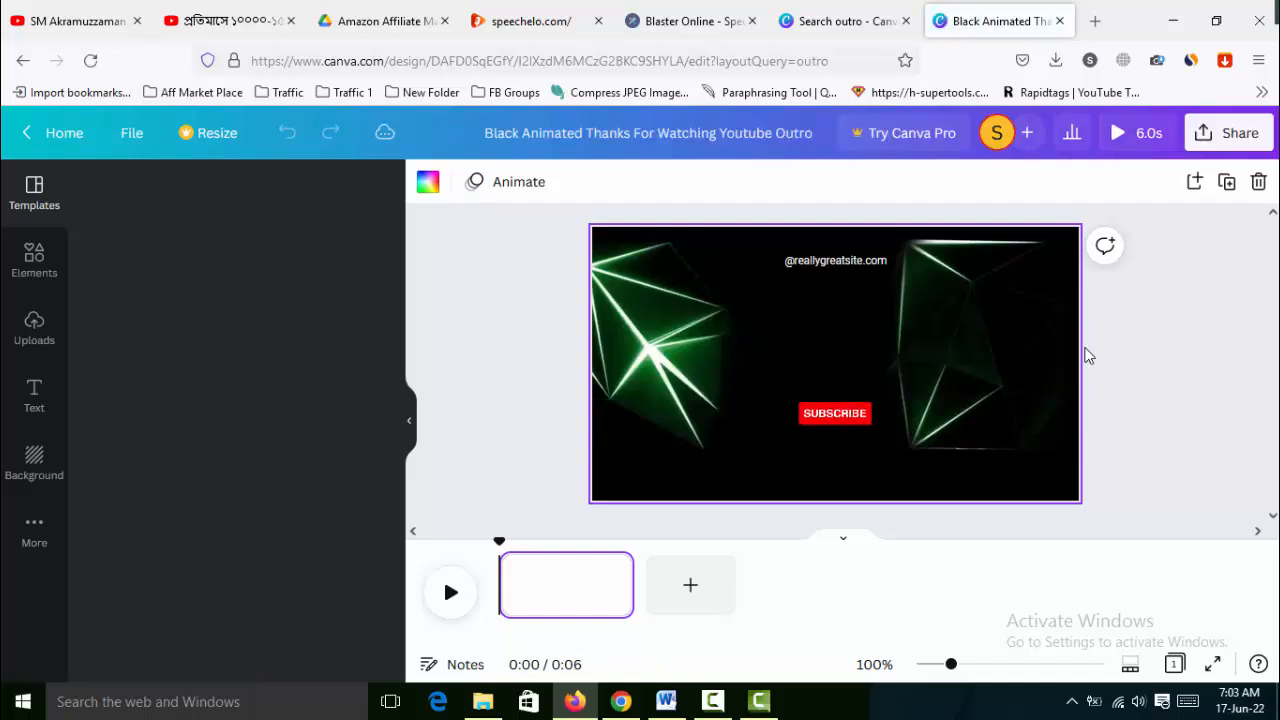
left_click(835, 262)
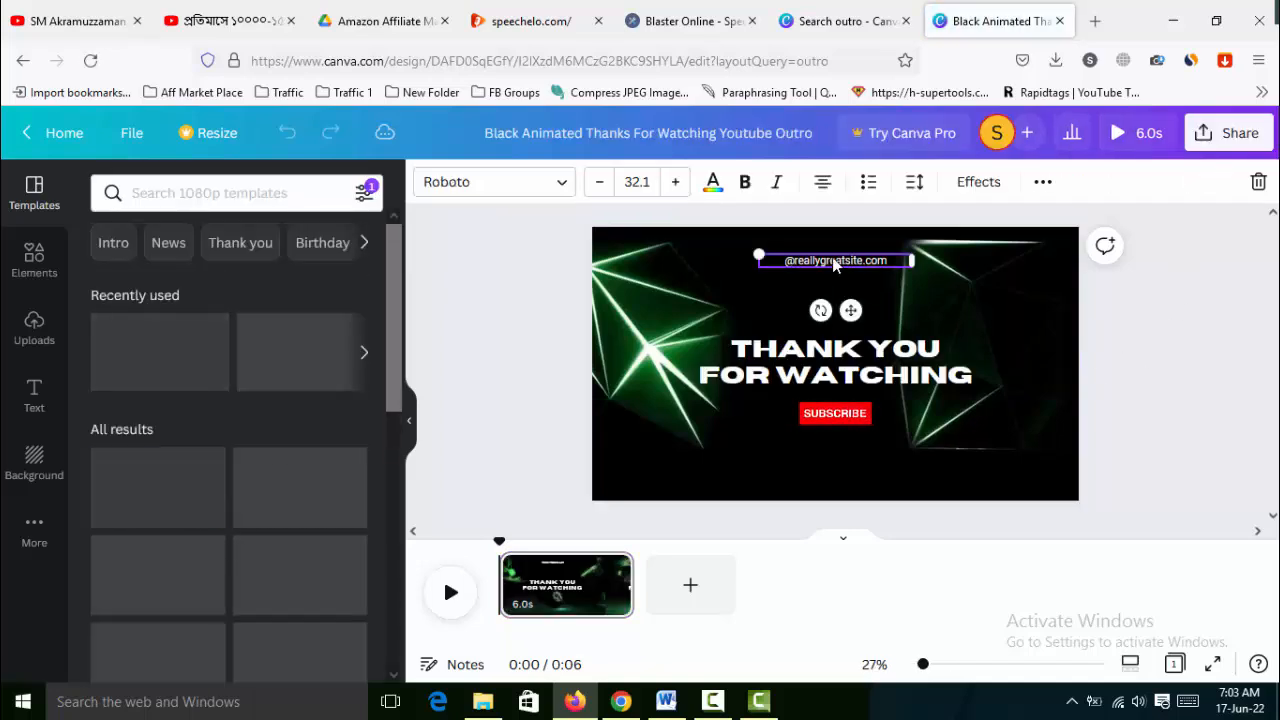
key("Delete")
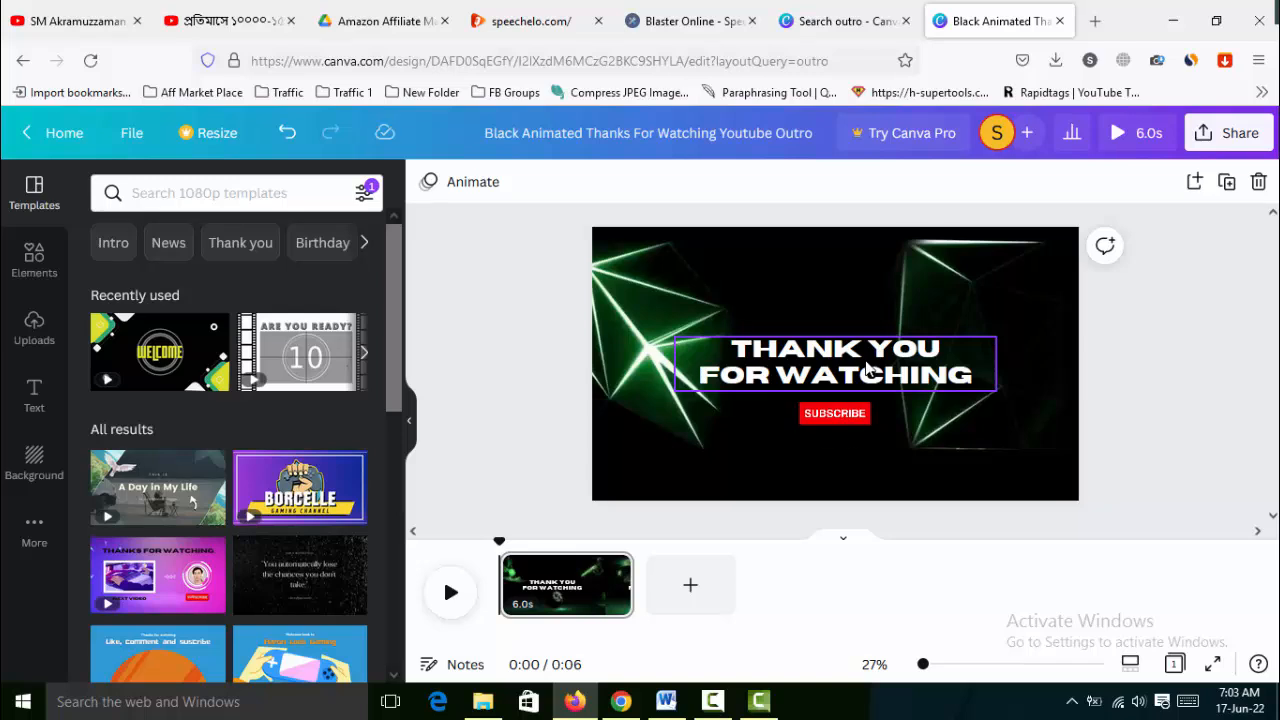
left_click(868, 370)
left_click_drag(868, 370, 868, 325)
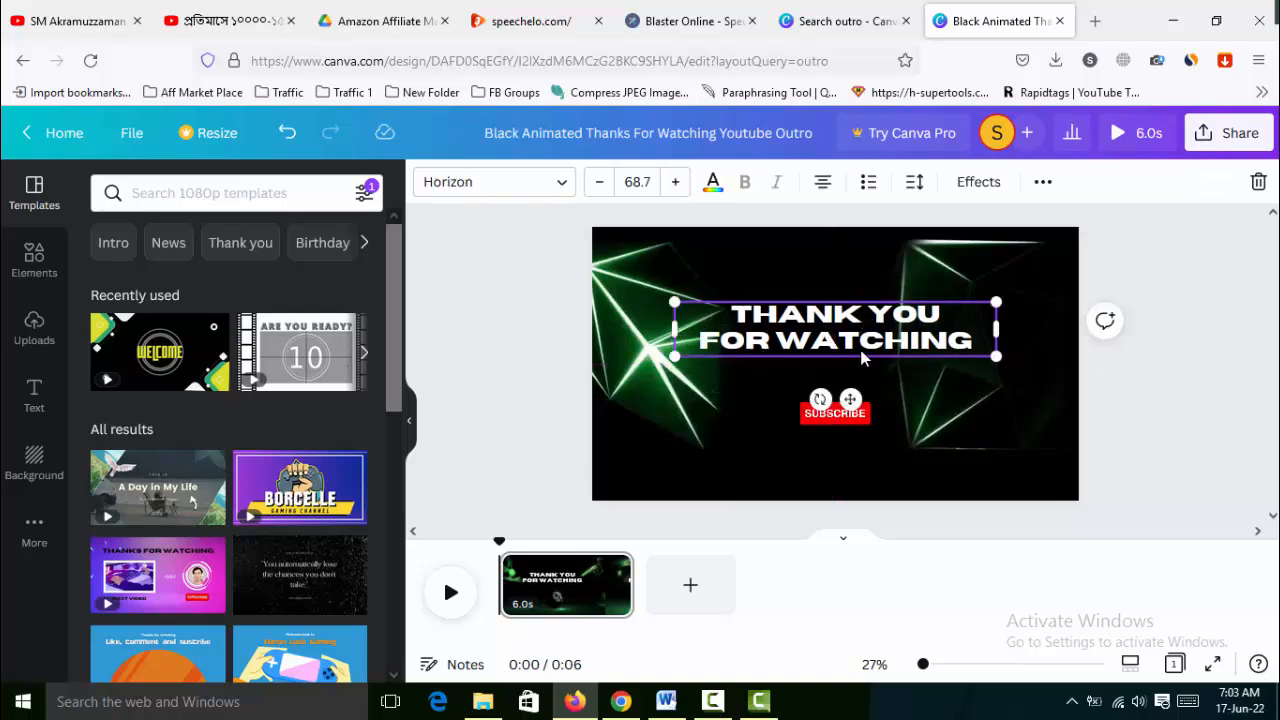
Step: Add a third line reading THIS VIDEO to the THANK YOU FOR WATCHING heading
double_click(979, 345)
left_click(980, 345)
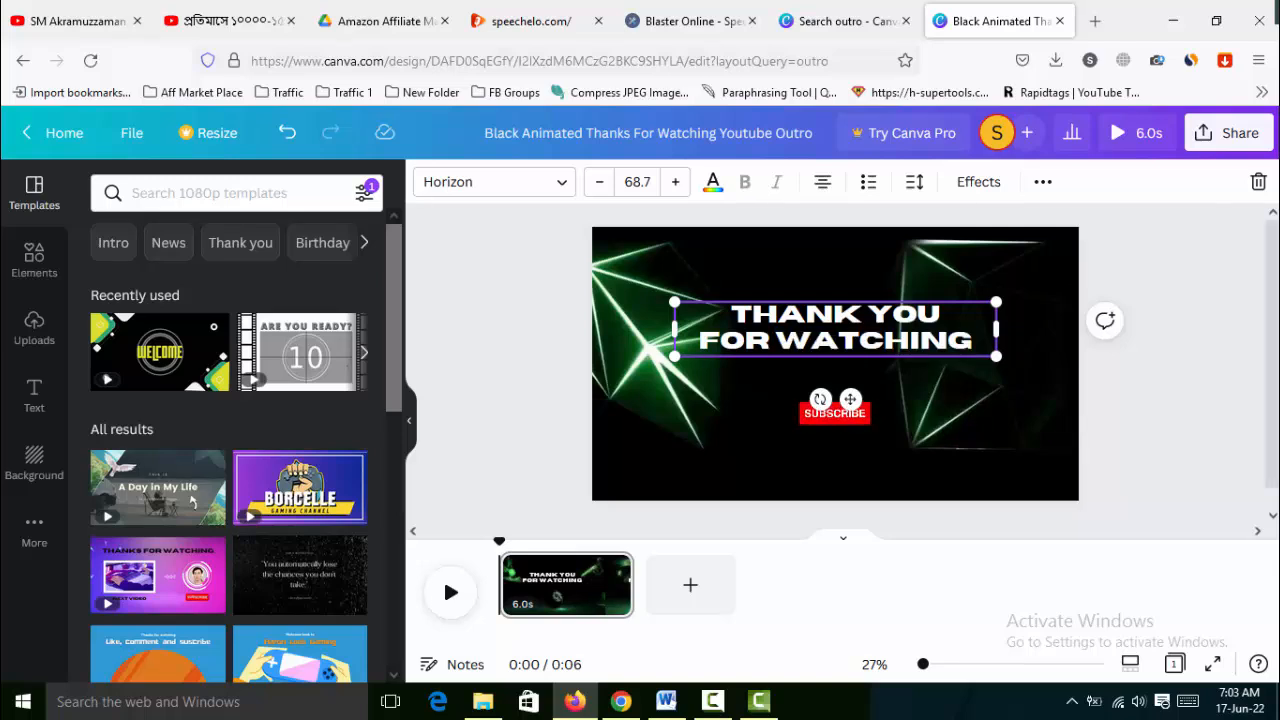
key("Return")
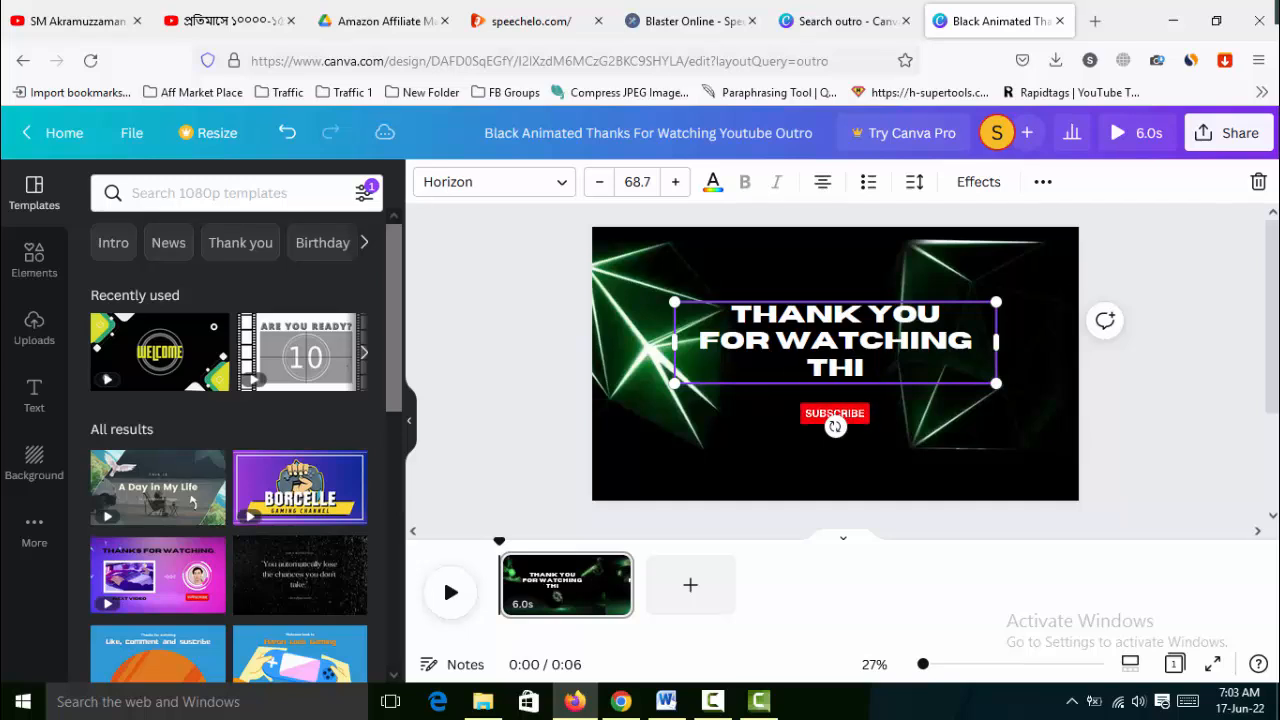
type("THIS VIDE")
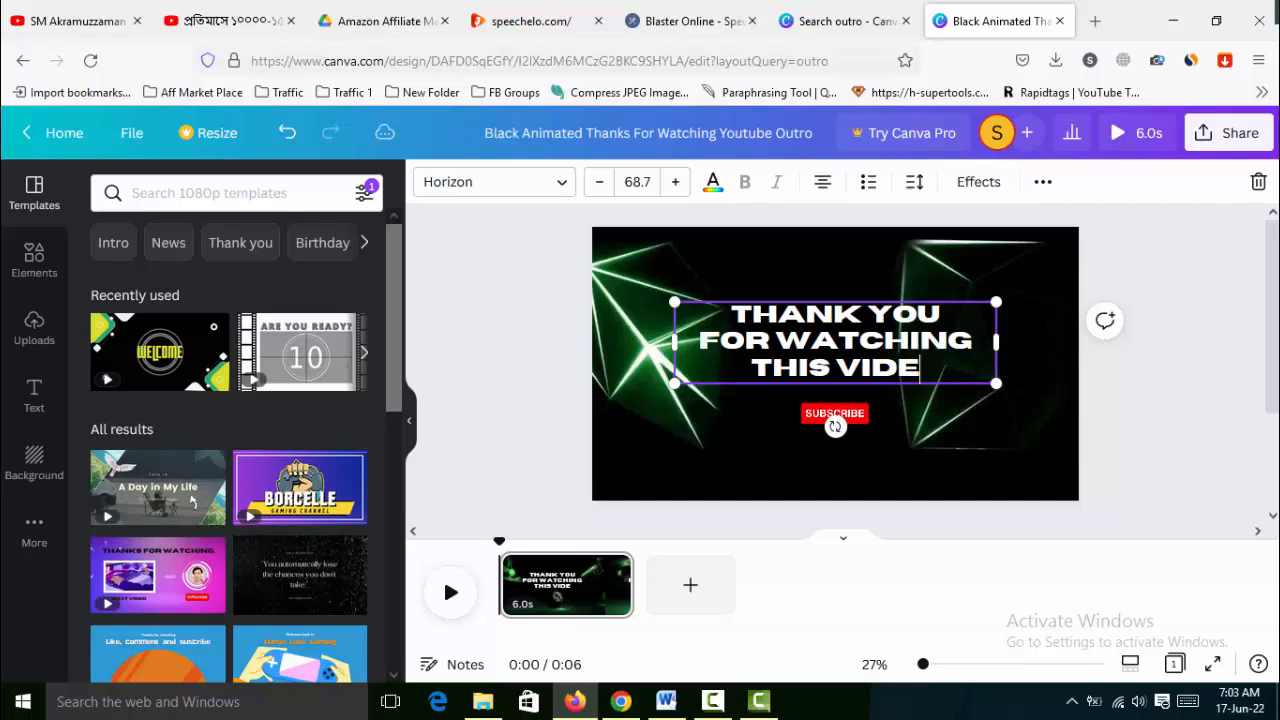
type("O")
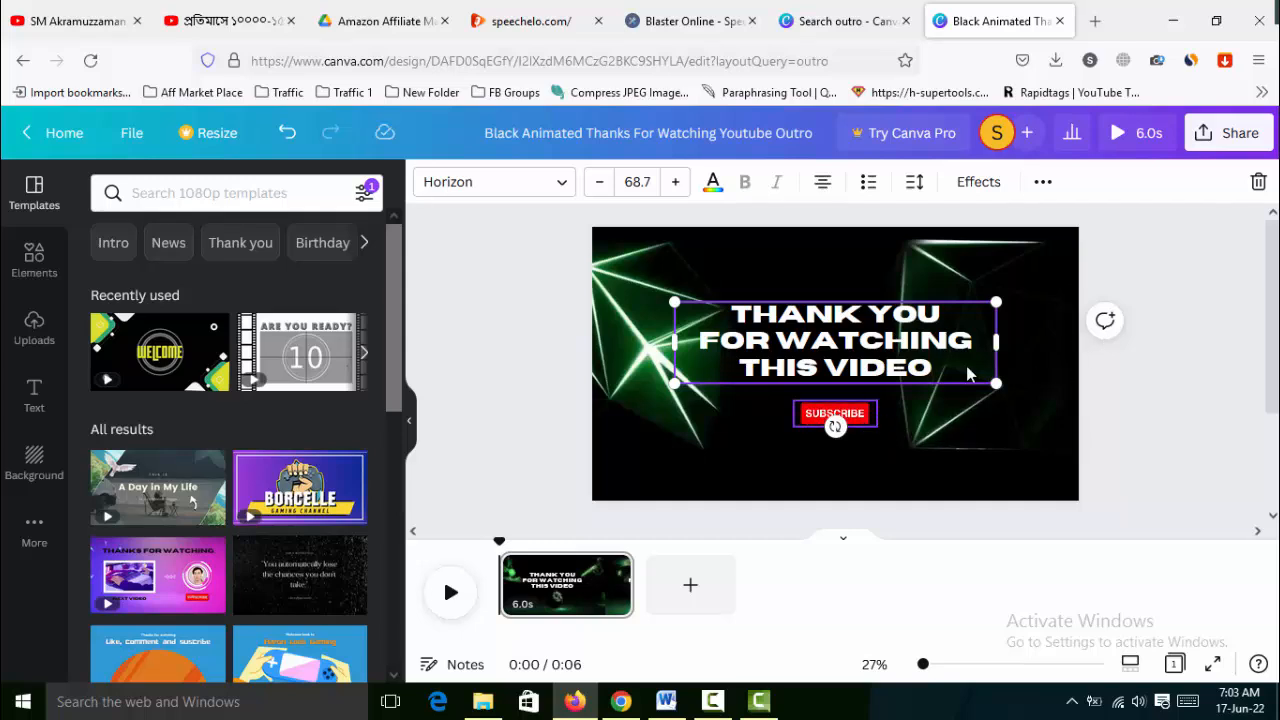
left_click(872, 418)
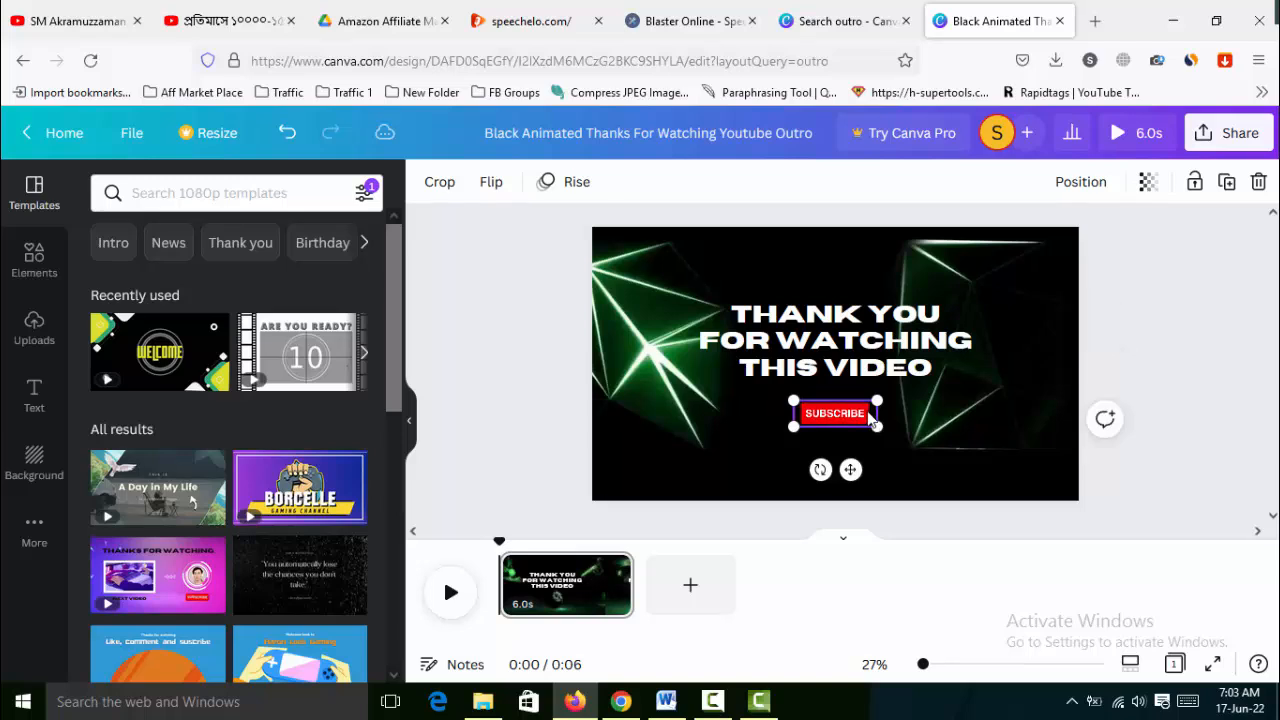
double_click(870, 418)
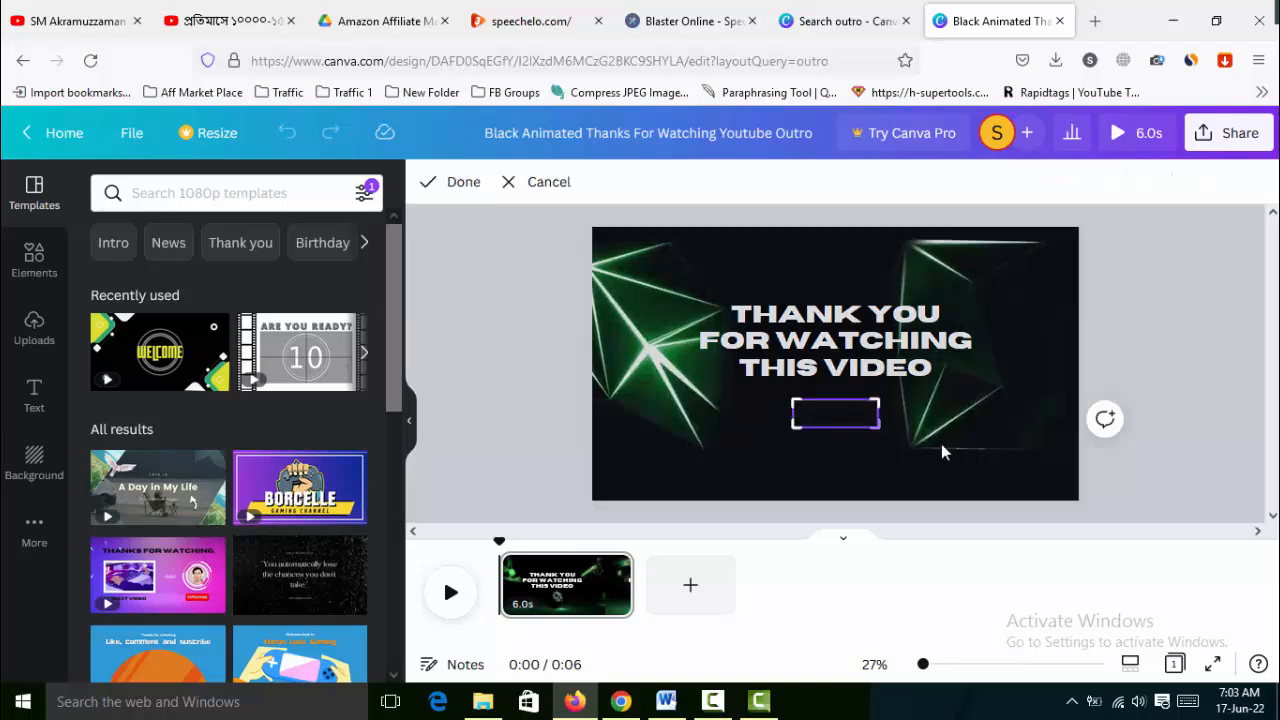
left_click(1173, 354)
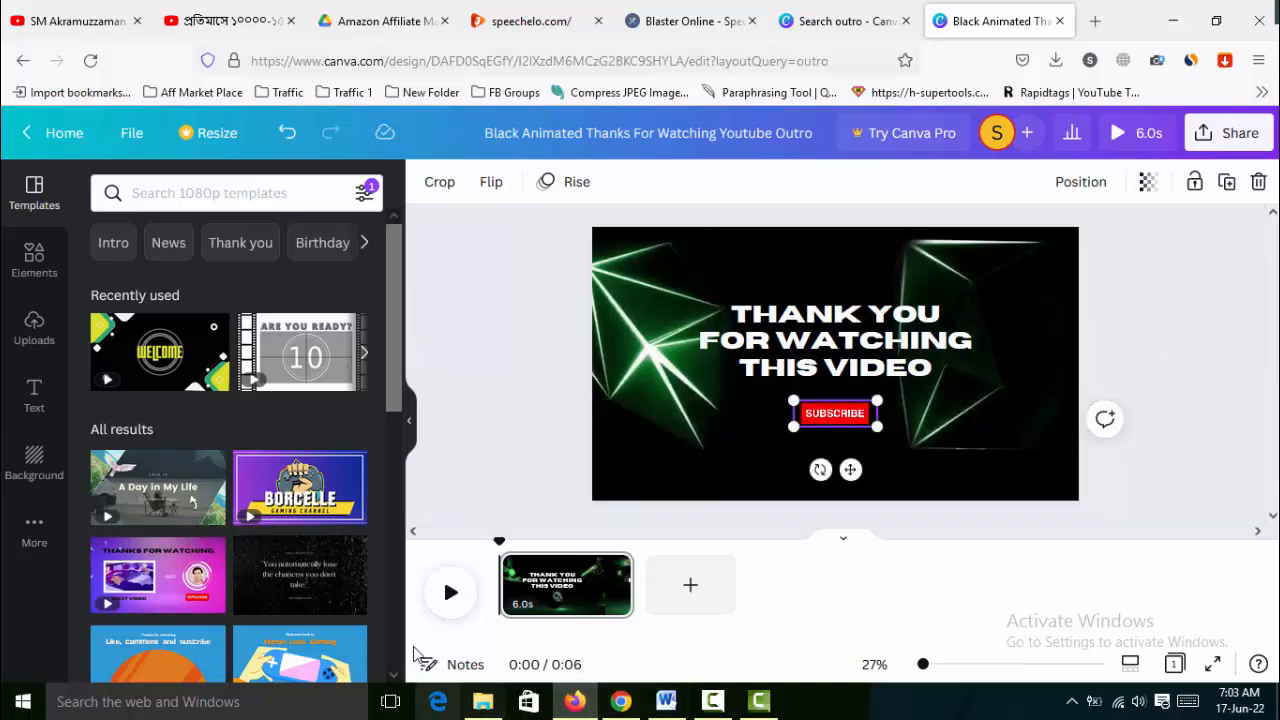
Step: Play the six-second outro to preview its animation
left_click(452, 595)
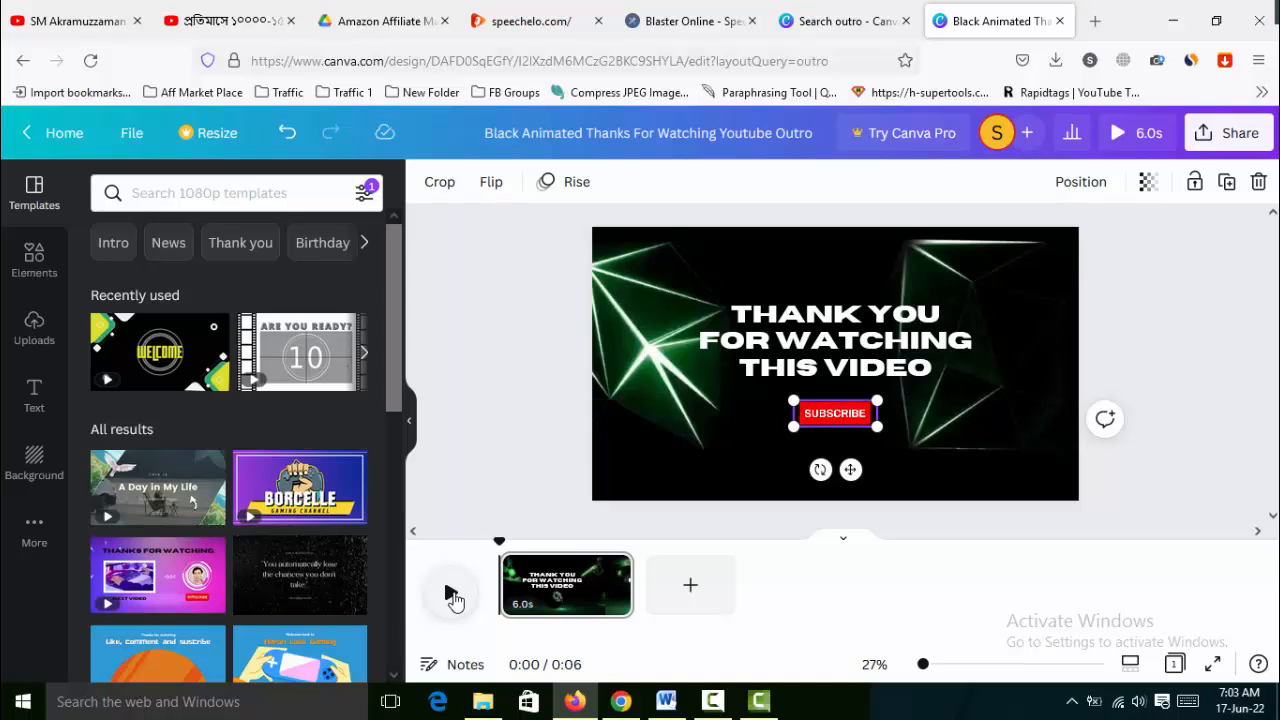
Step: Colour the whole THANK YOU FOR WATCHING THIS VIDEO heading yellow, #FFFD0E
left_click(815, 340)
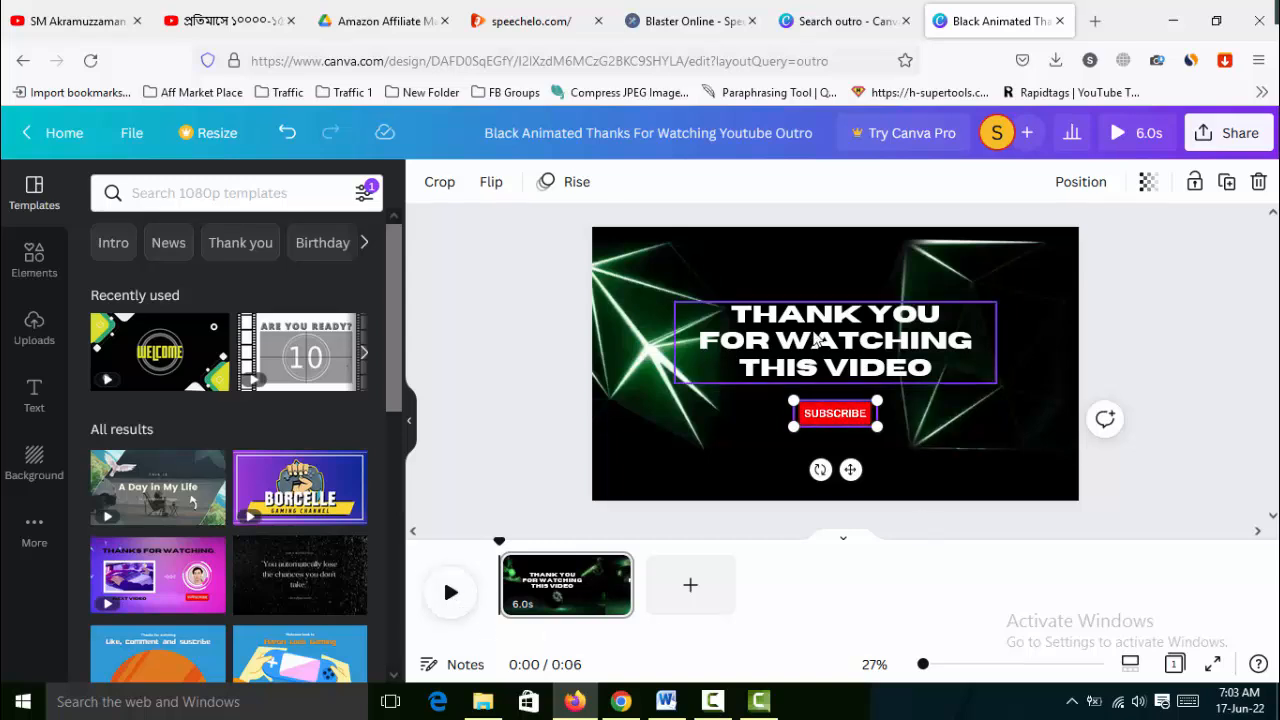
double_click(815, 340)
left_click(933, 369)
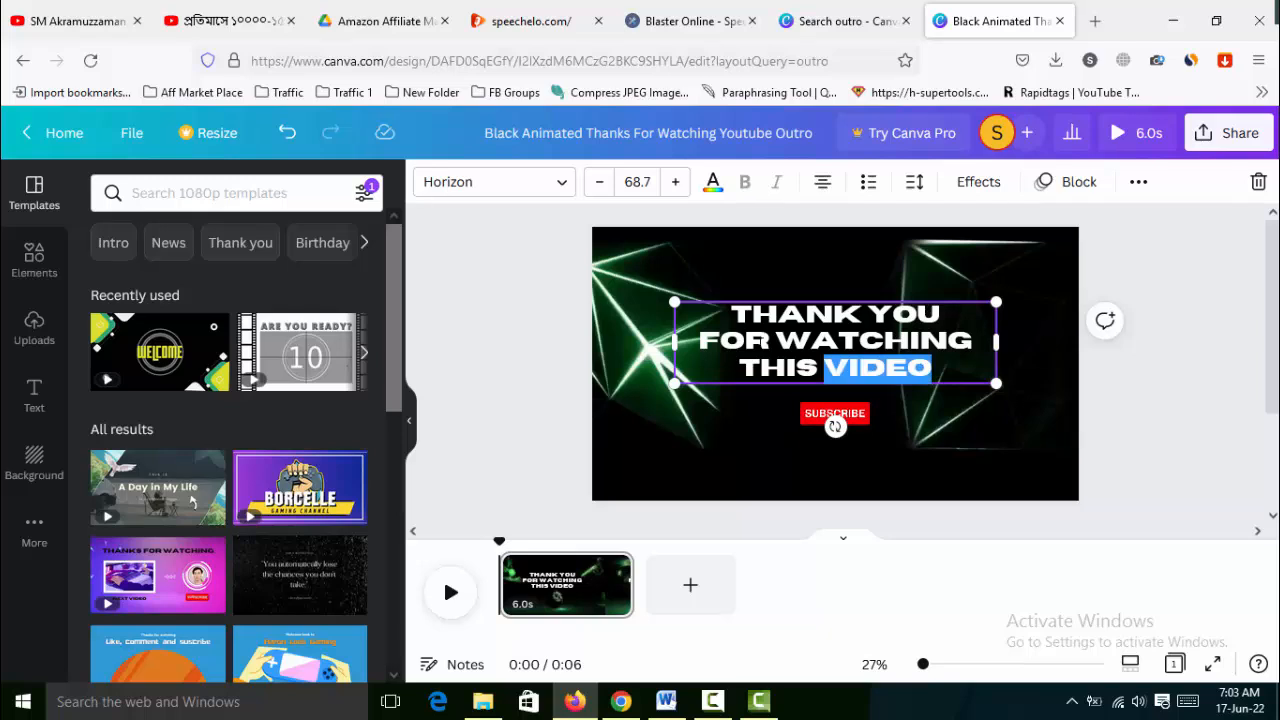
left_click_drag(825, 368, 728, 312)
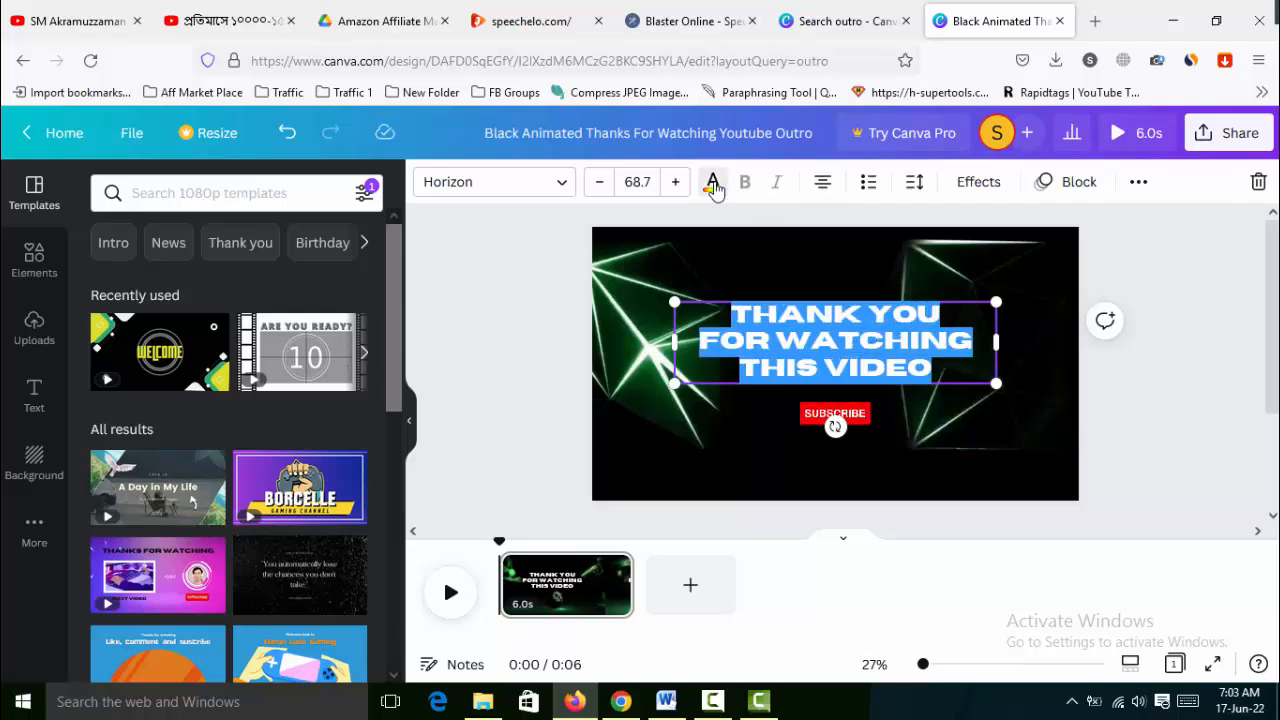
left_click(713, 184)
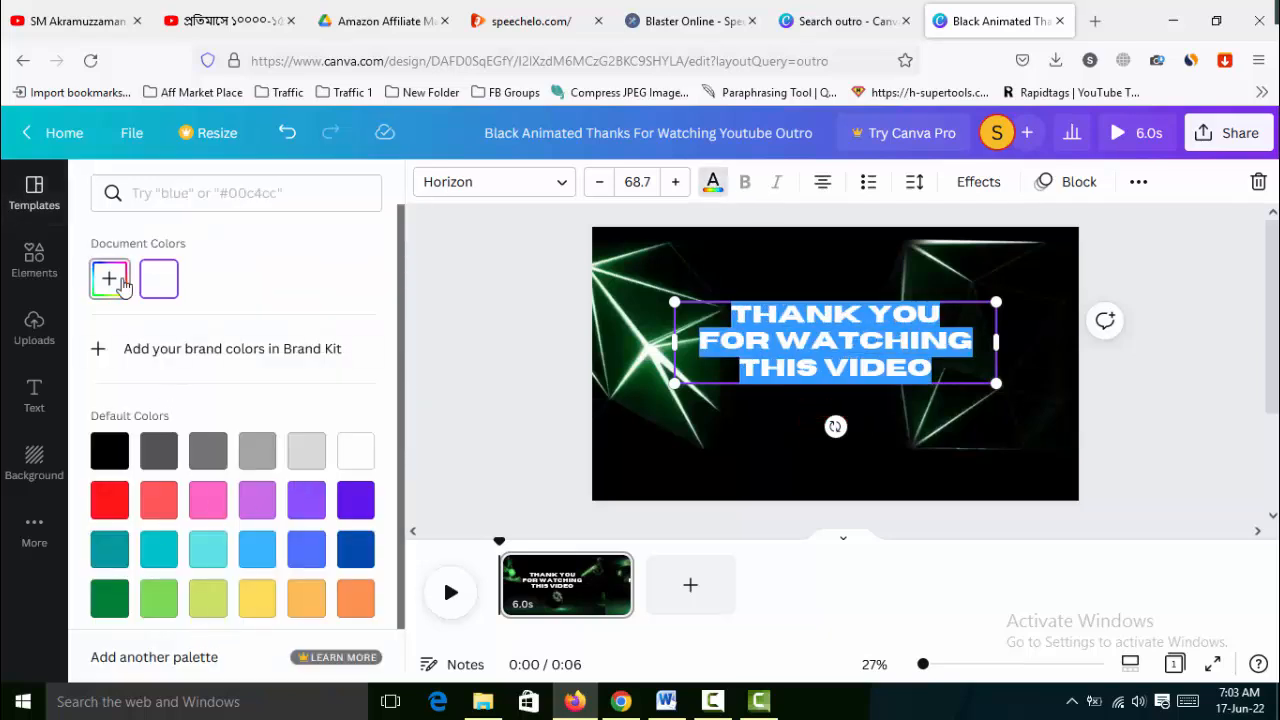
left_click(110, 279)
left_click(156, 440)
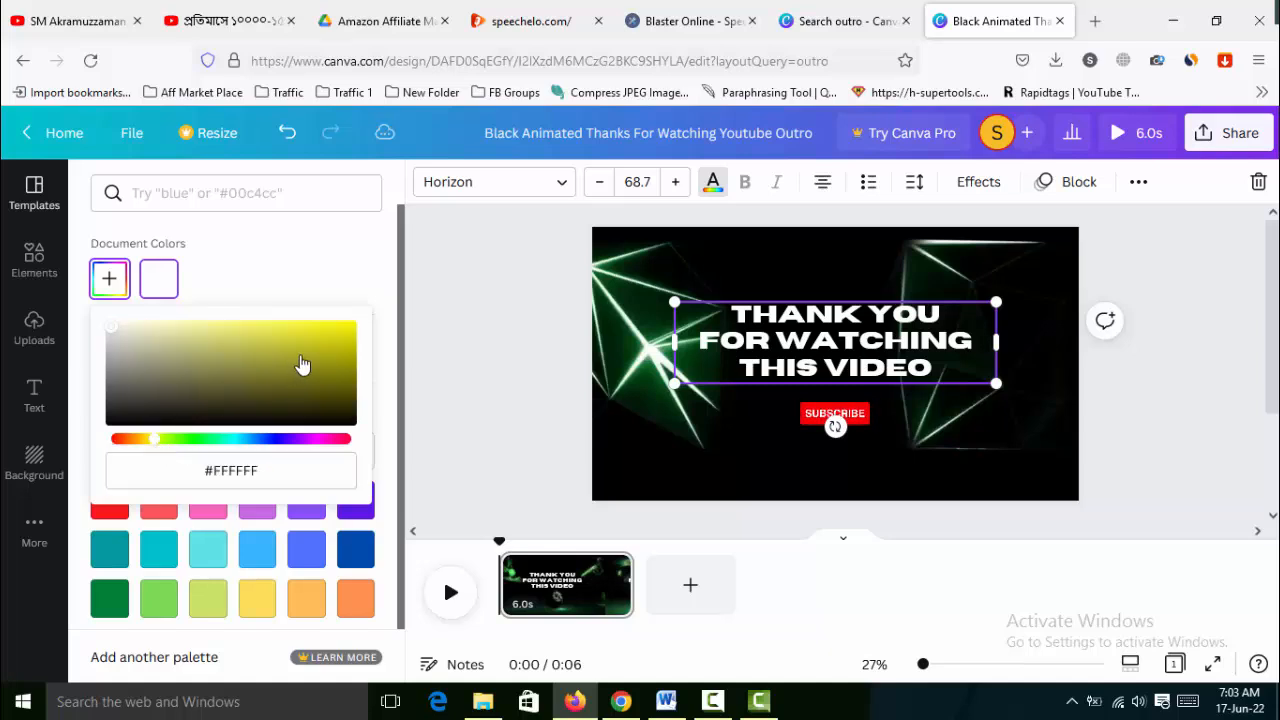
left_click(342, 327)
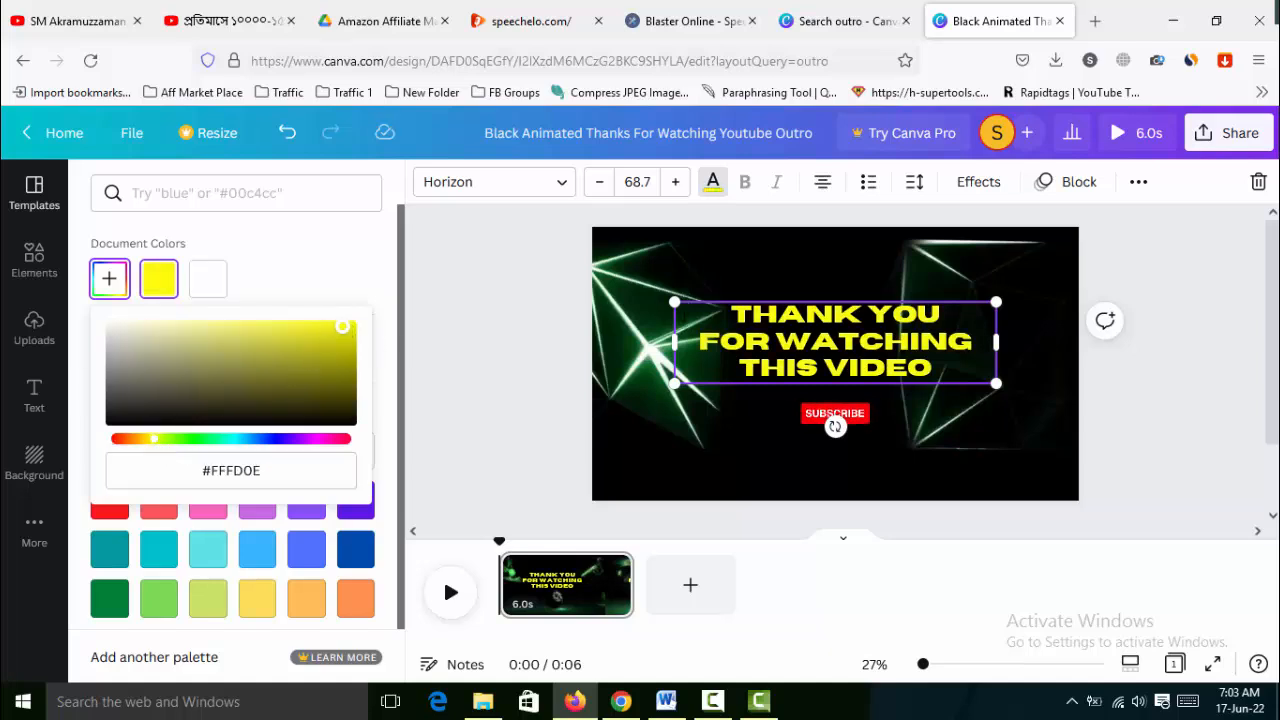
Step: Enlarge the heading to a font size of about 94.5 and centre it above the SUBSCRIBE graphic
left_click_drag(675, 304, 610, 285)
left_click_drag(998, 386, 1051, 398)
left_click_drag(815, 282, 822, 280)
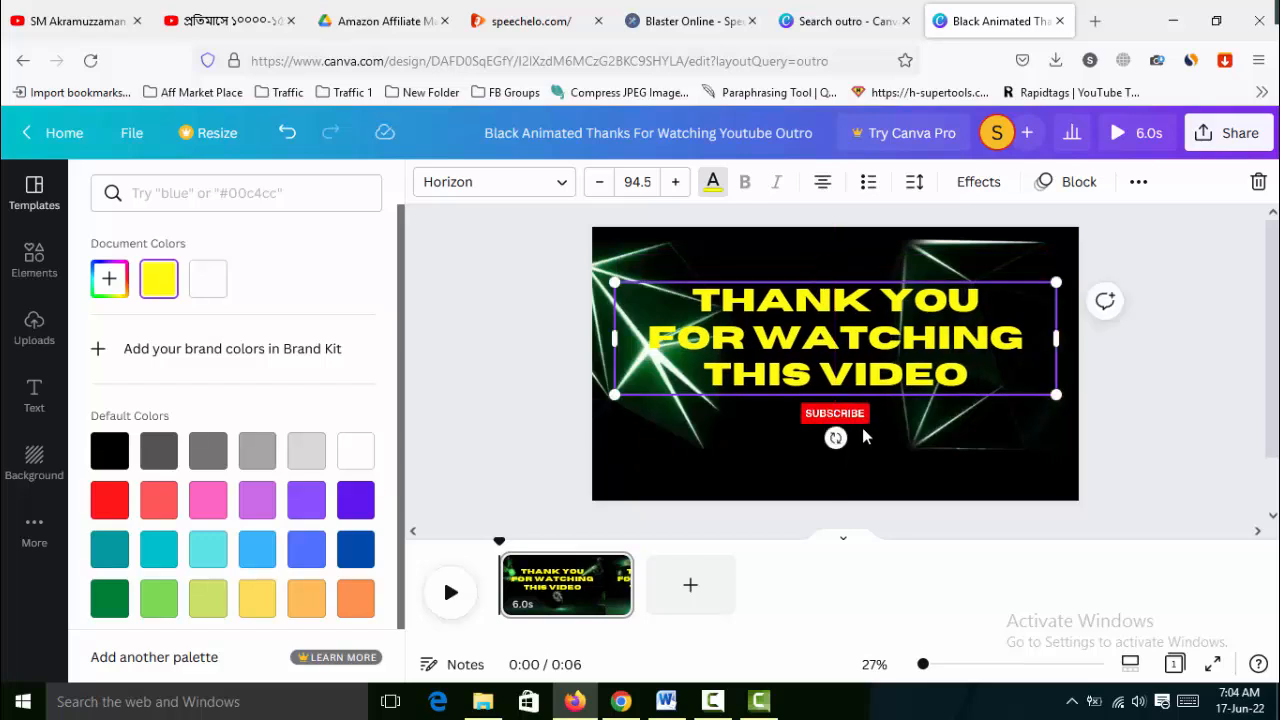
Step: Enlarge the SUBSCRIBE graphic to roughly twice its size and centre it below the THANK YOU FOR WATCHING THIS VIDEO heading
left_click(877, 428)
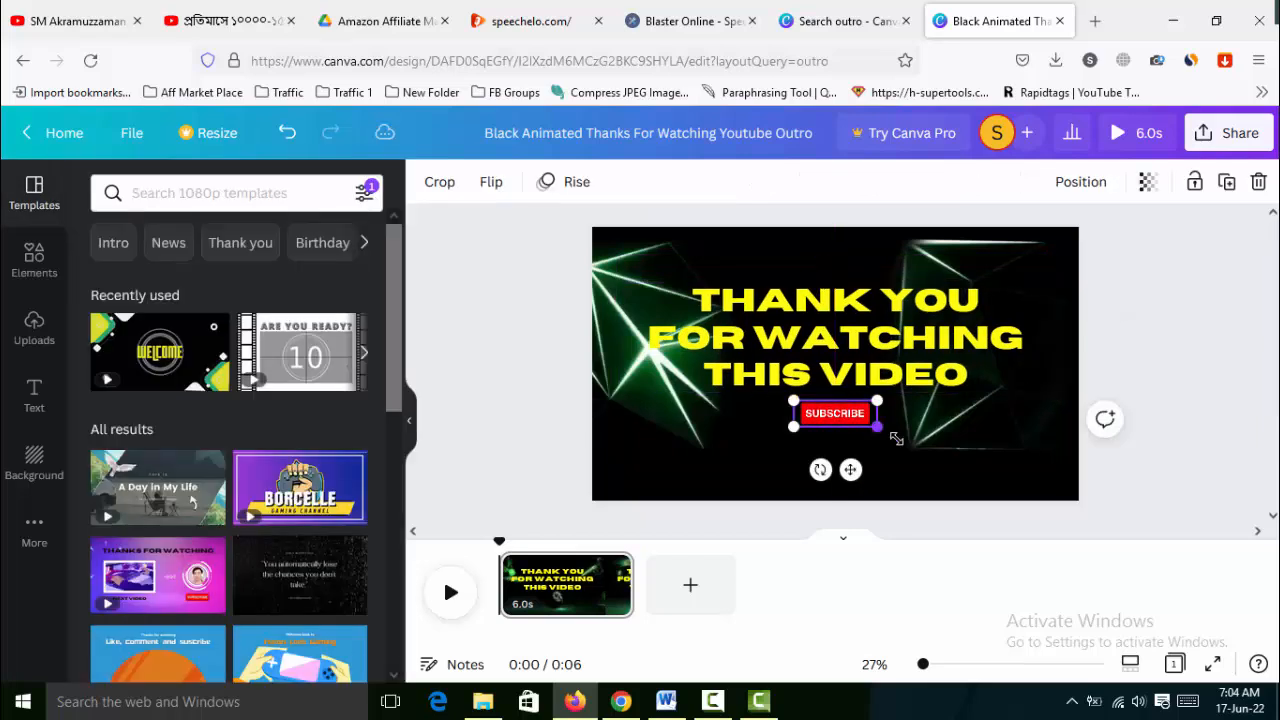
left_click_drag(875, 424, 954, 451)
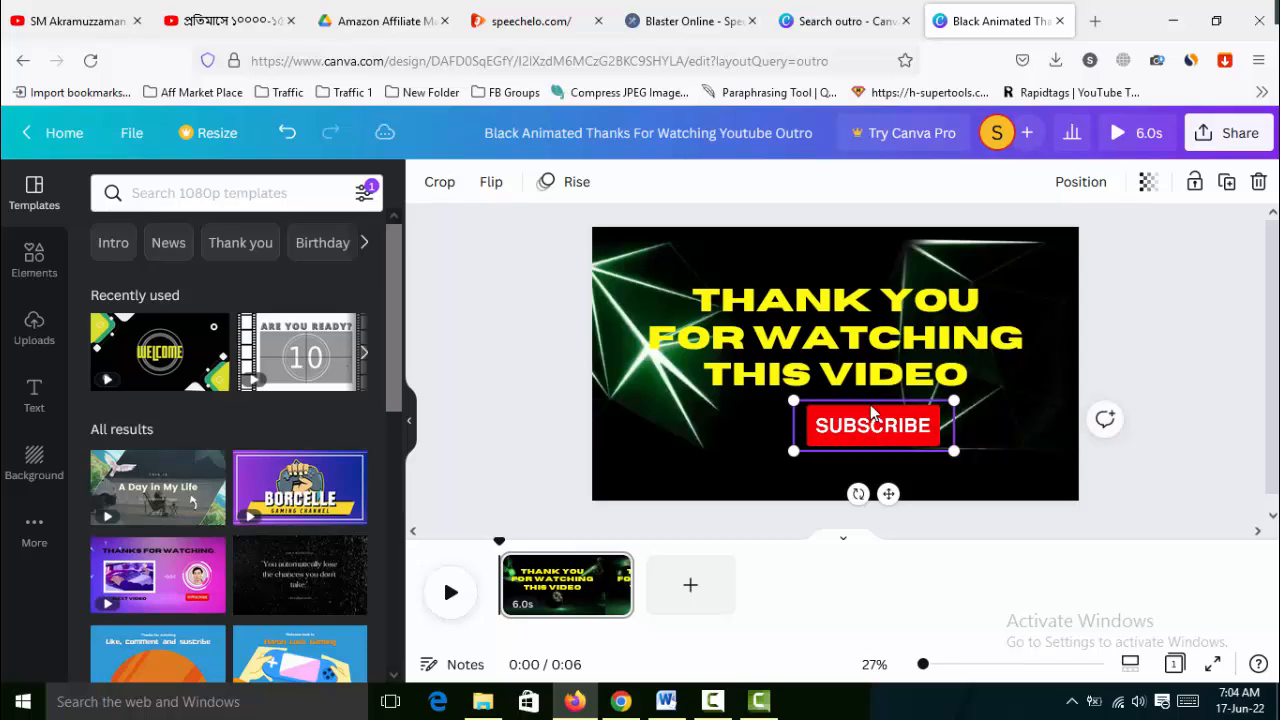
left_click_drag(858, 407, 836, 405)
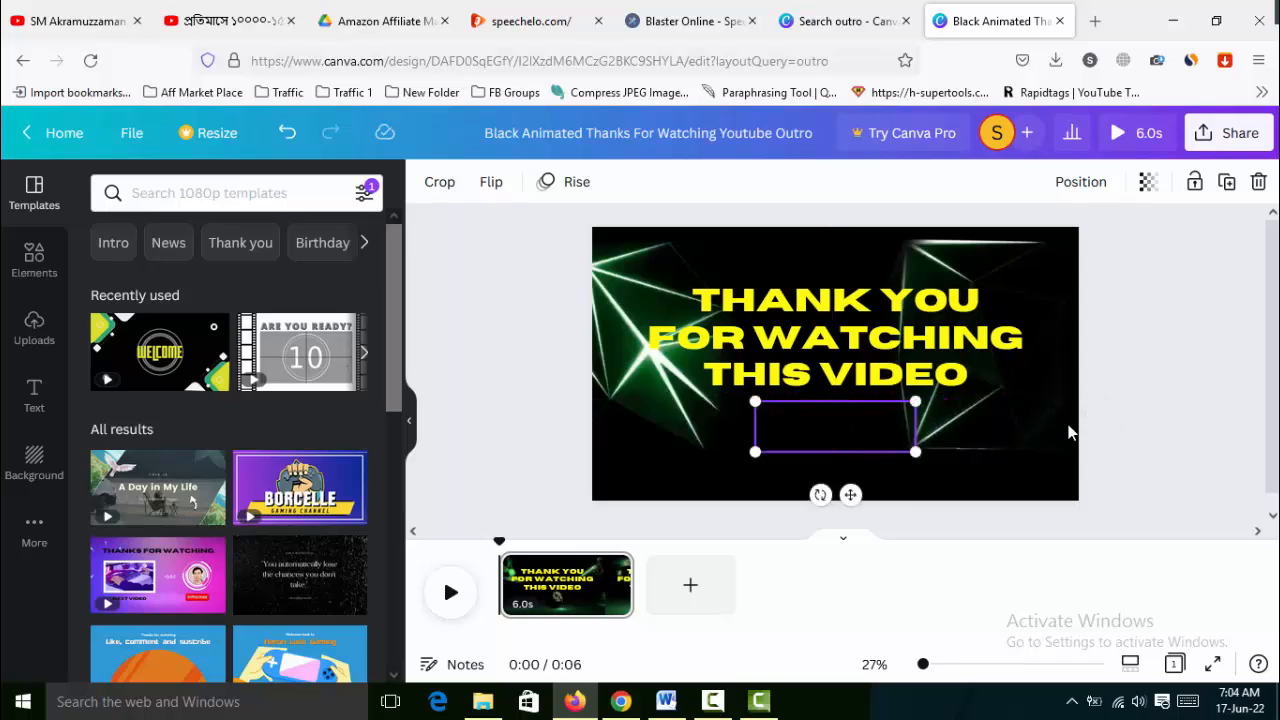
left_click(1158, 362)
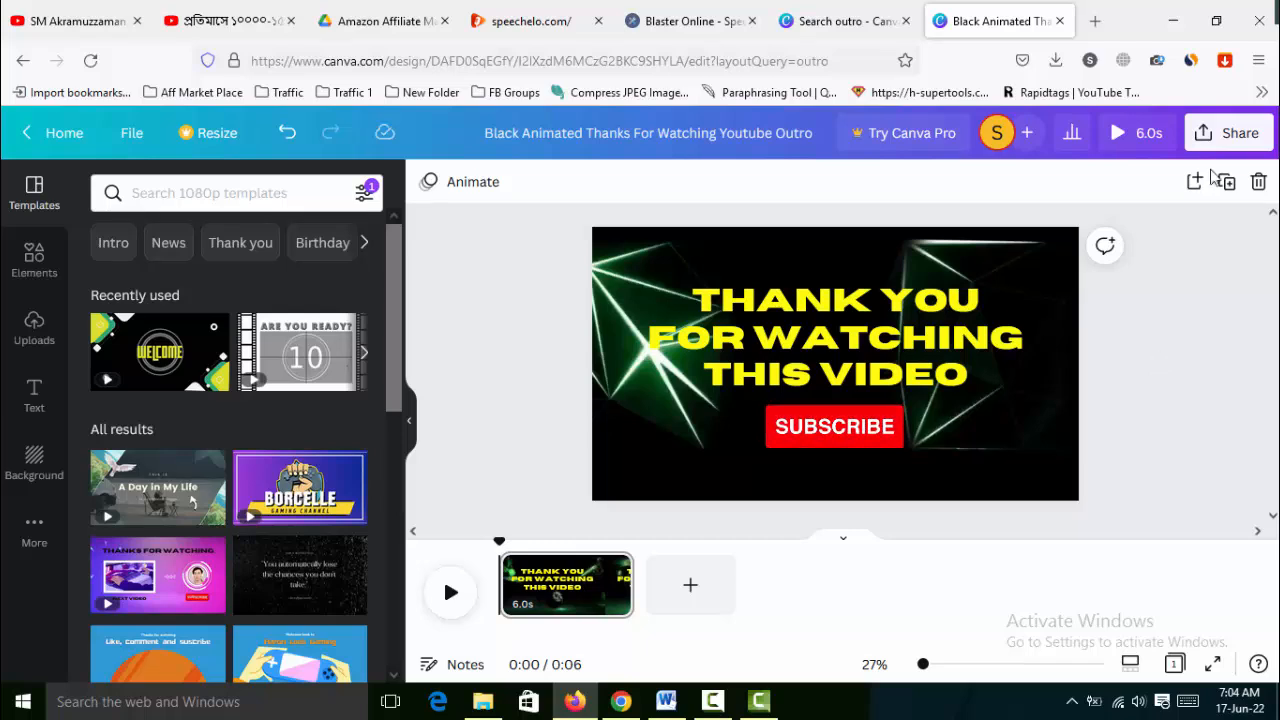
Step: Download the thank-you outro as an MP4 video
left_click(1212, 133)
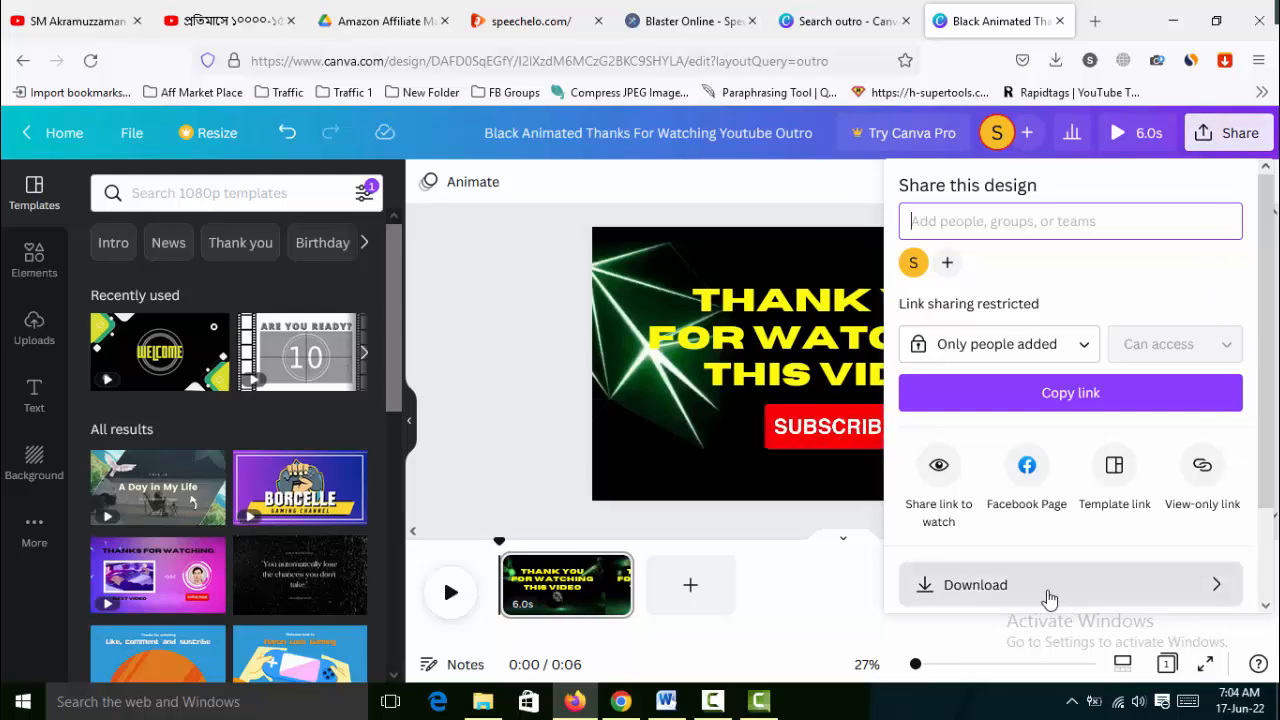
left_click(1058, 598)
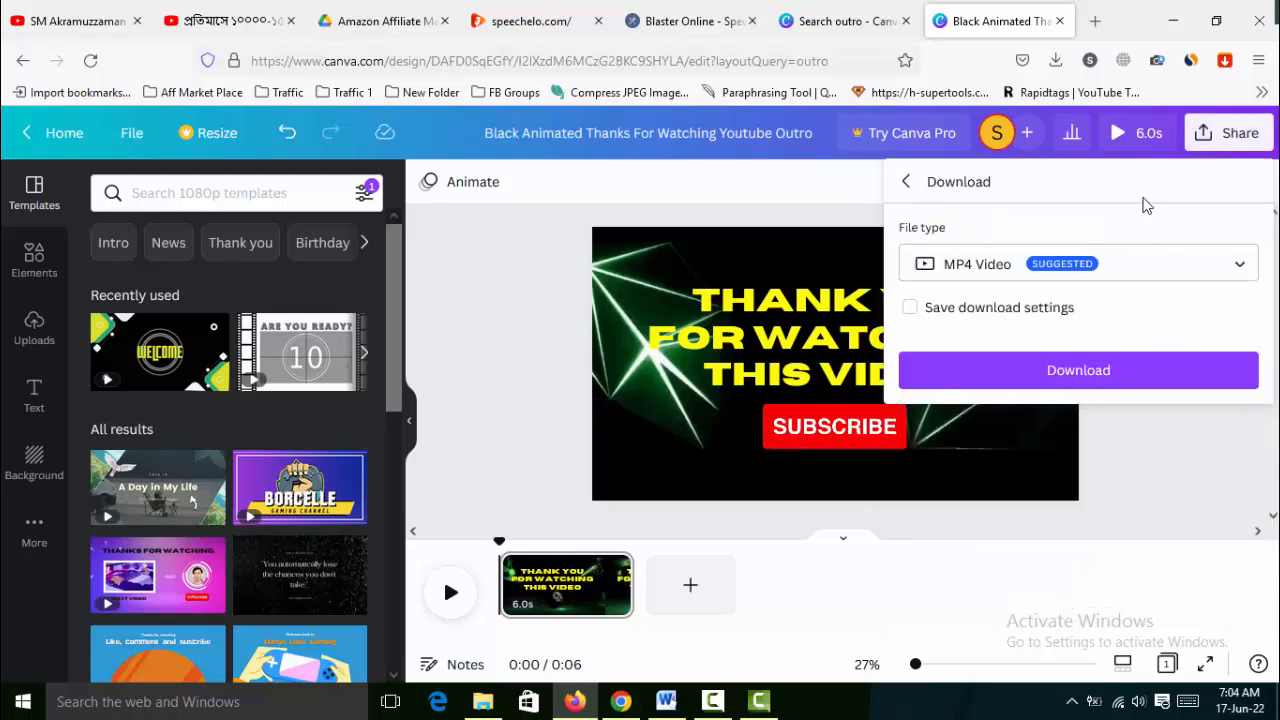
left_click(1100, 372)
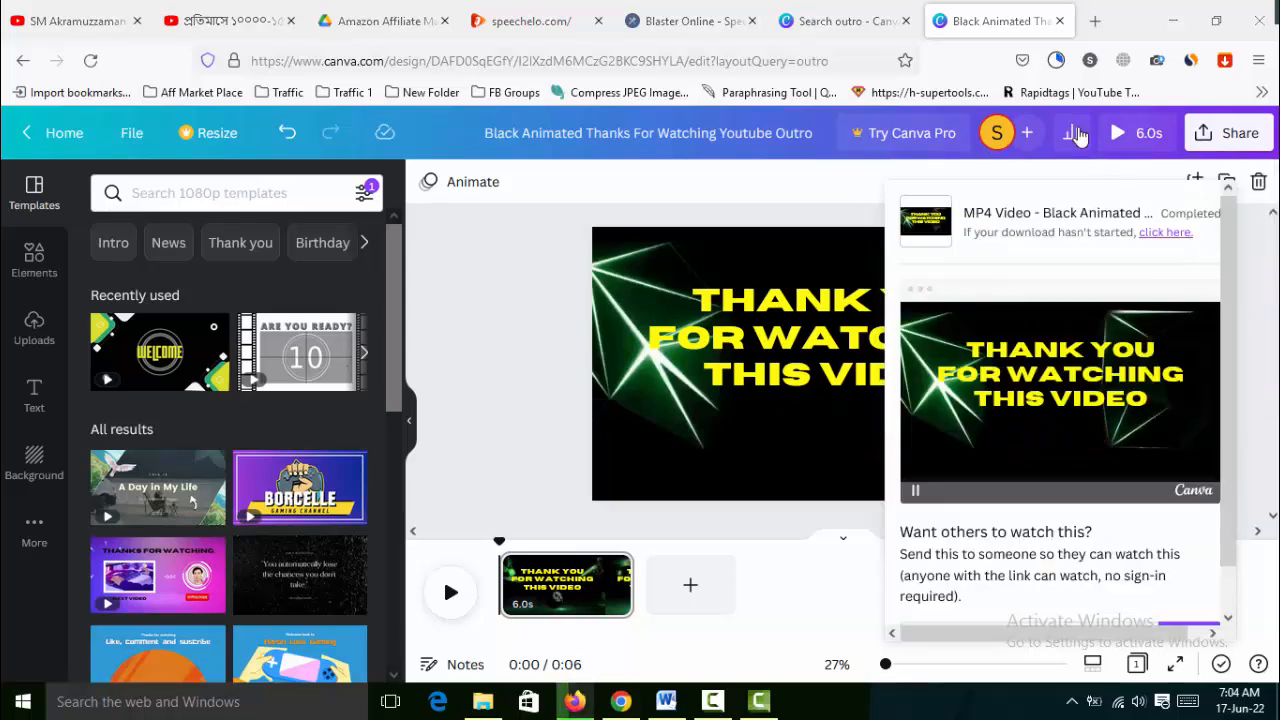
Step: Check the downloaded Black Animated Thanks For Watching Youtube Outro file in its folder, and return to the design
left_click(1056, 61)
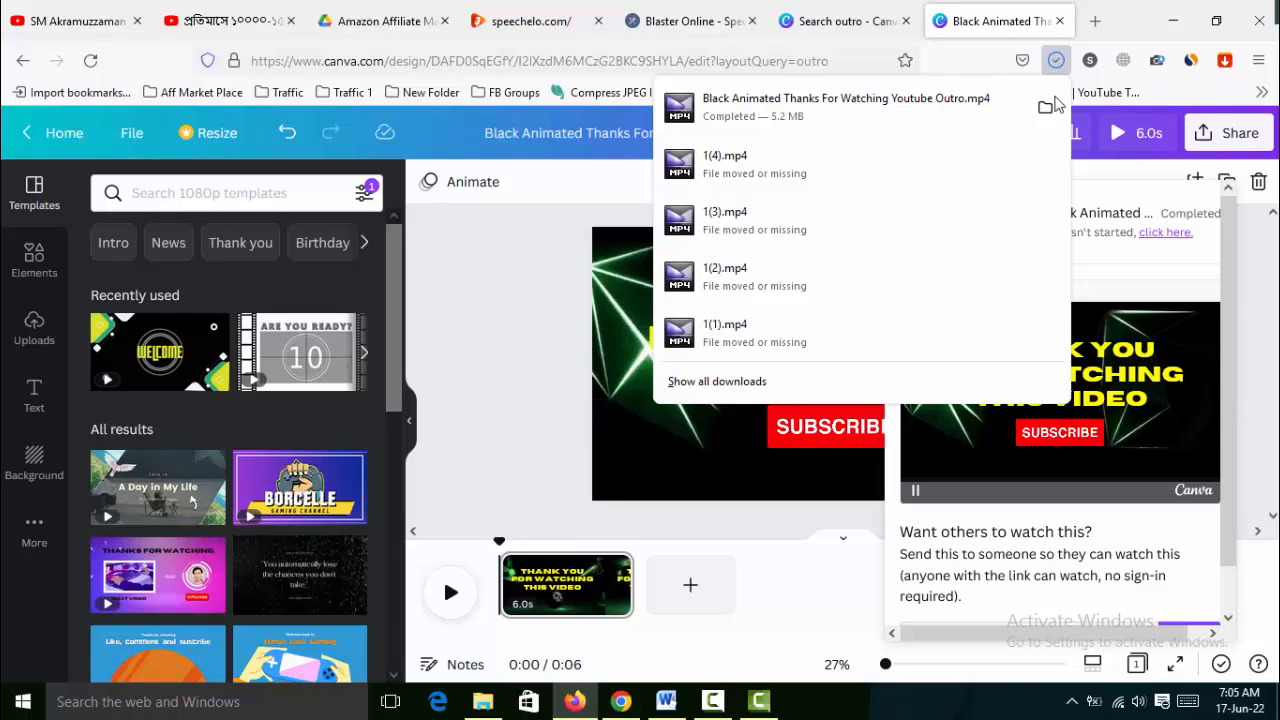
left_click(1046, 110)
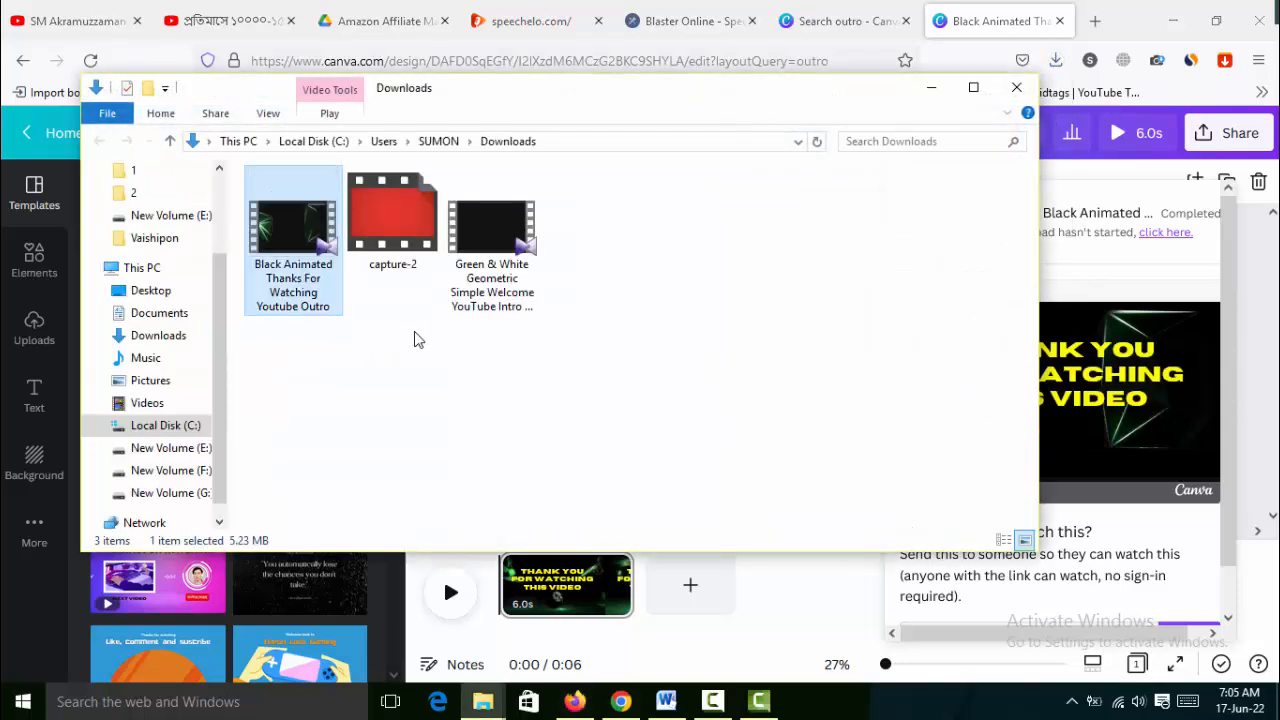
left_click(1016, 87)
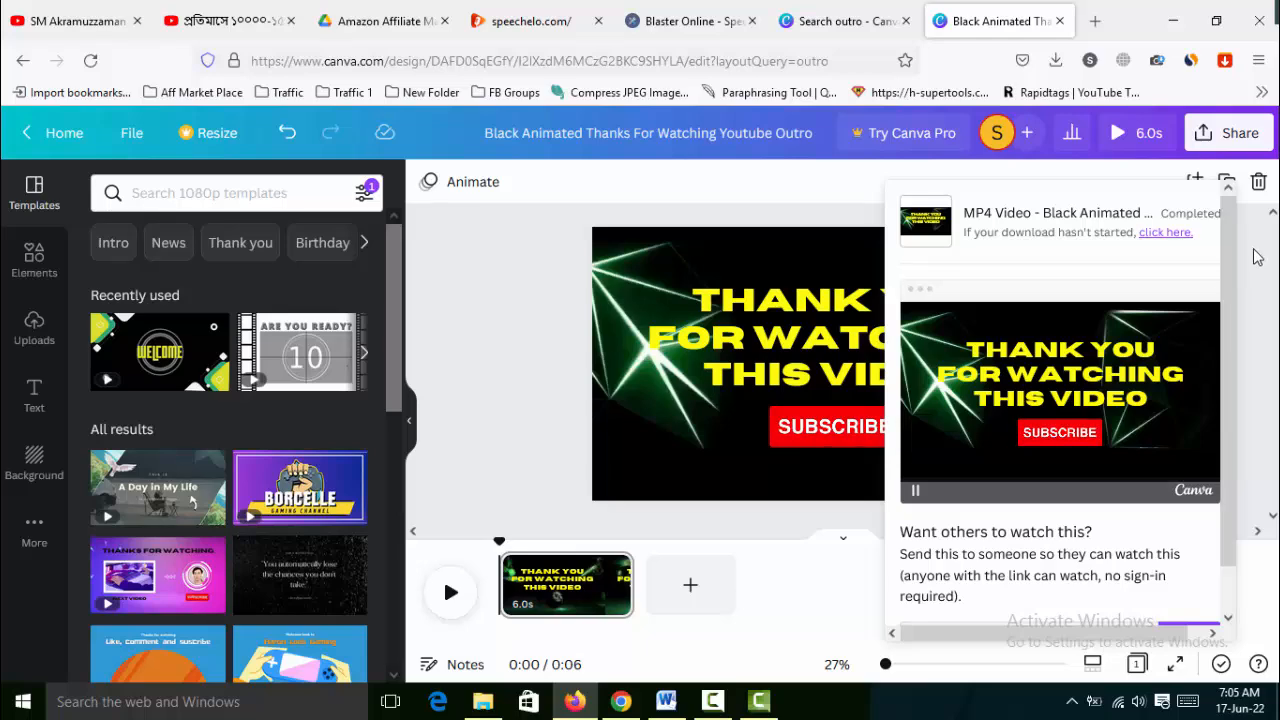
left_click(1265, 276)
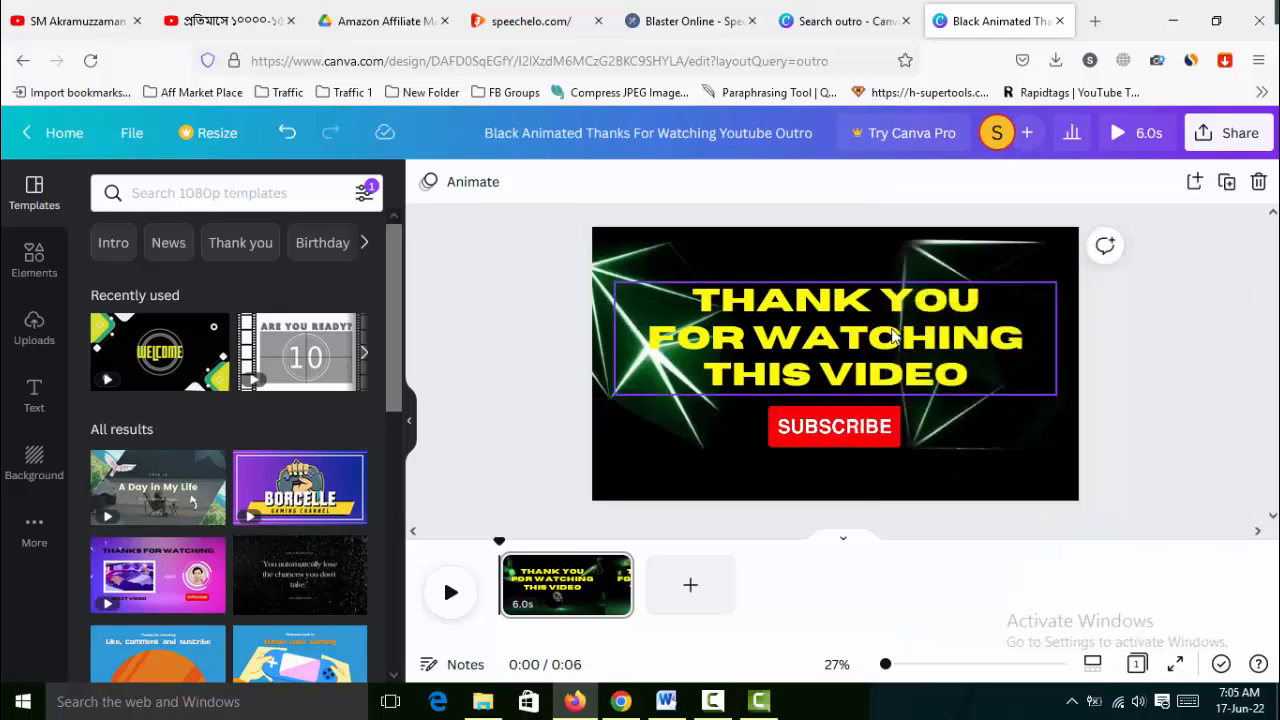
Step: Copy the outro heading Thank you for watching This Video into the Speechelo voice generator's text
left_click(897, 343)
left_click_drag(968, 376, 709, 300)
right_click(709, 300)
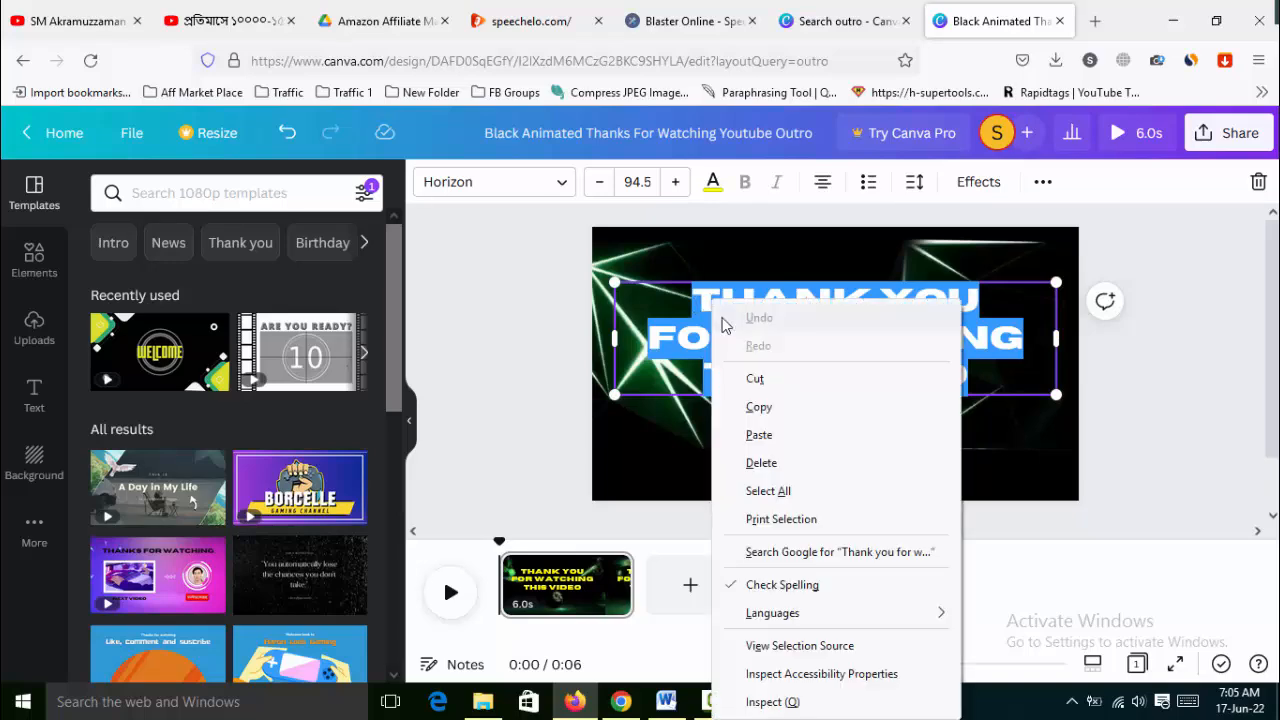
left_click(777, 417)
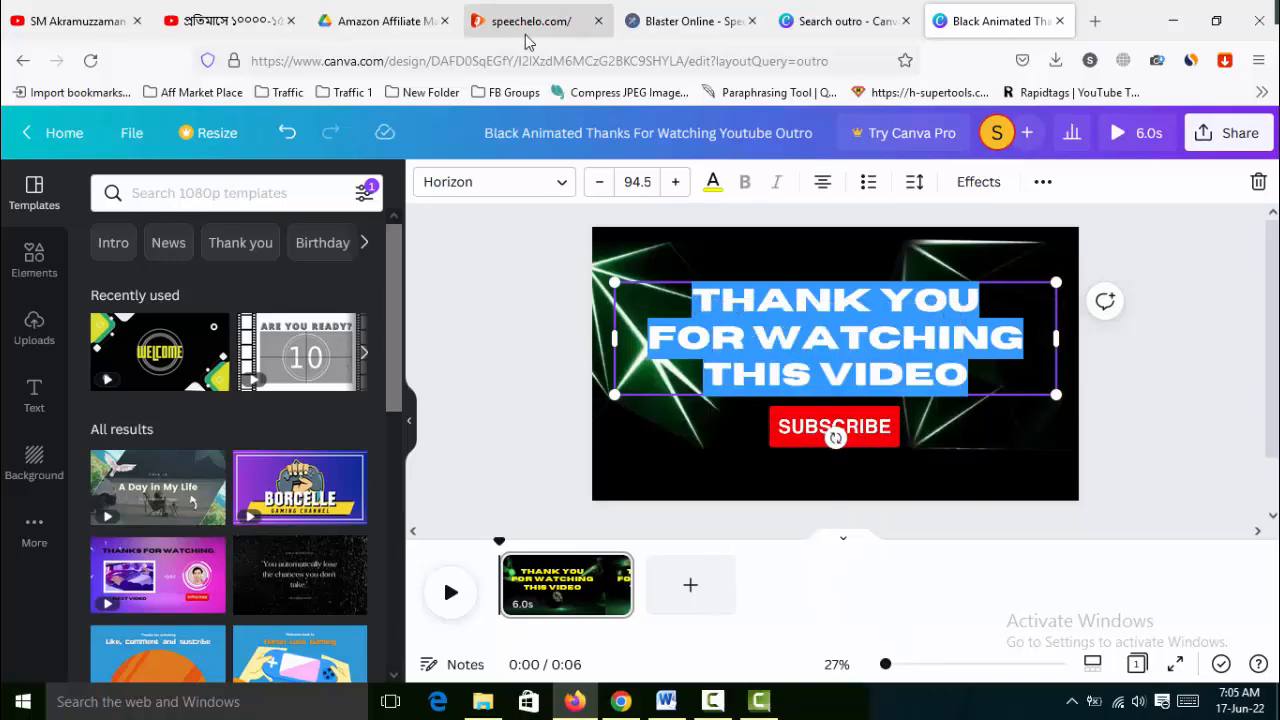
left_click(672, 24)
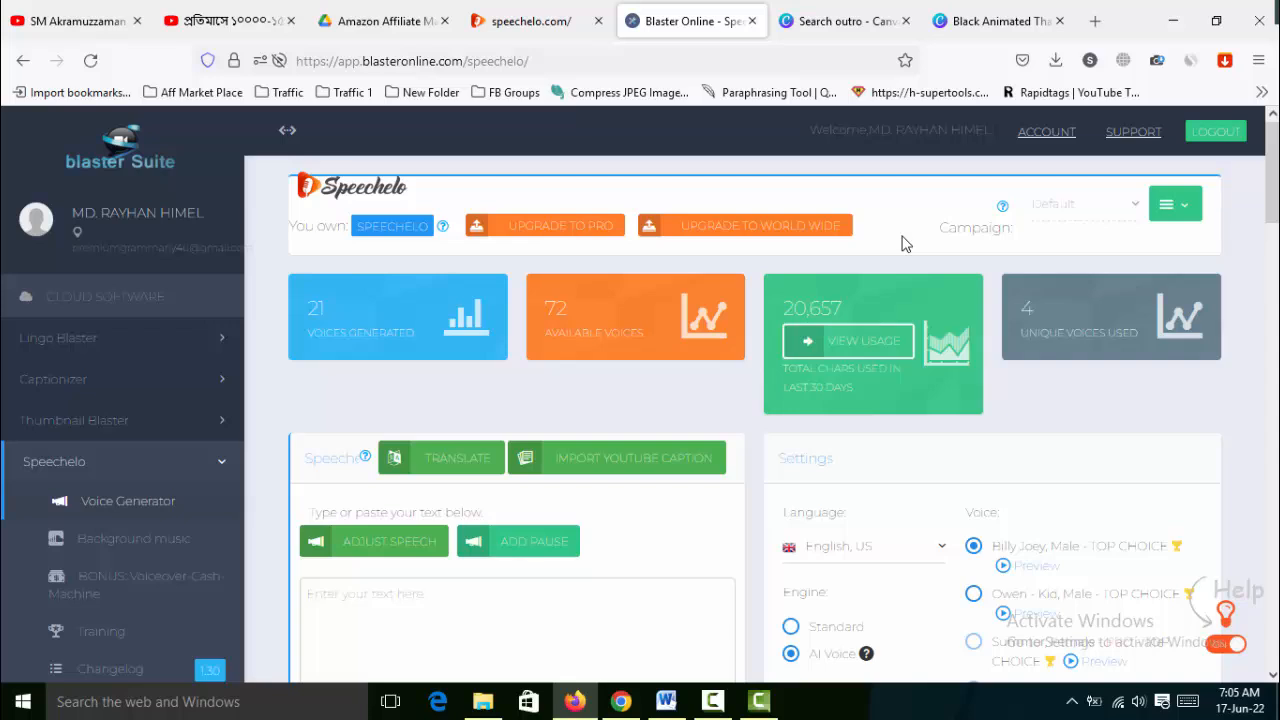
scroll(1203, 413, "down", 3)
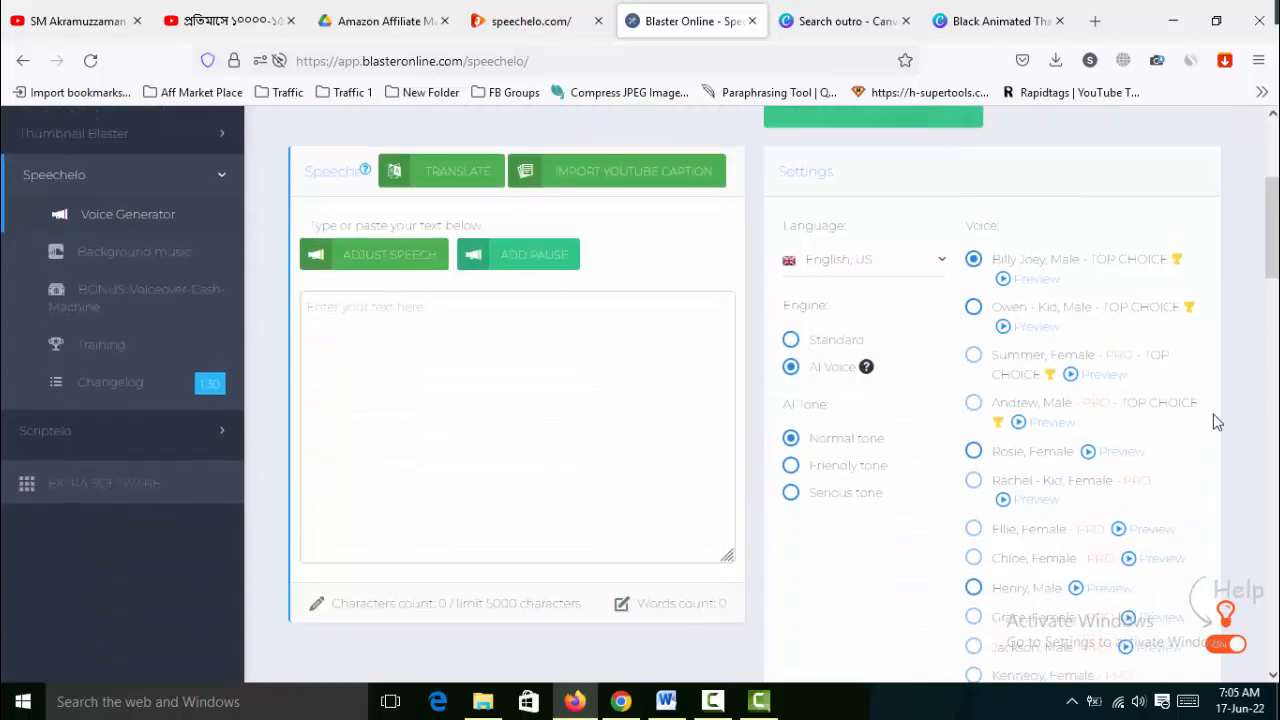
left_click(394, 346)
key("ctrl+v")
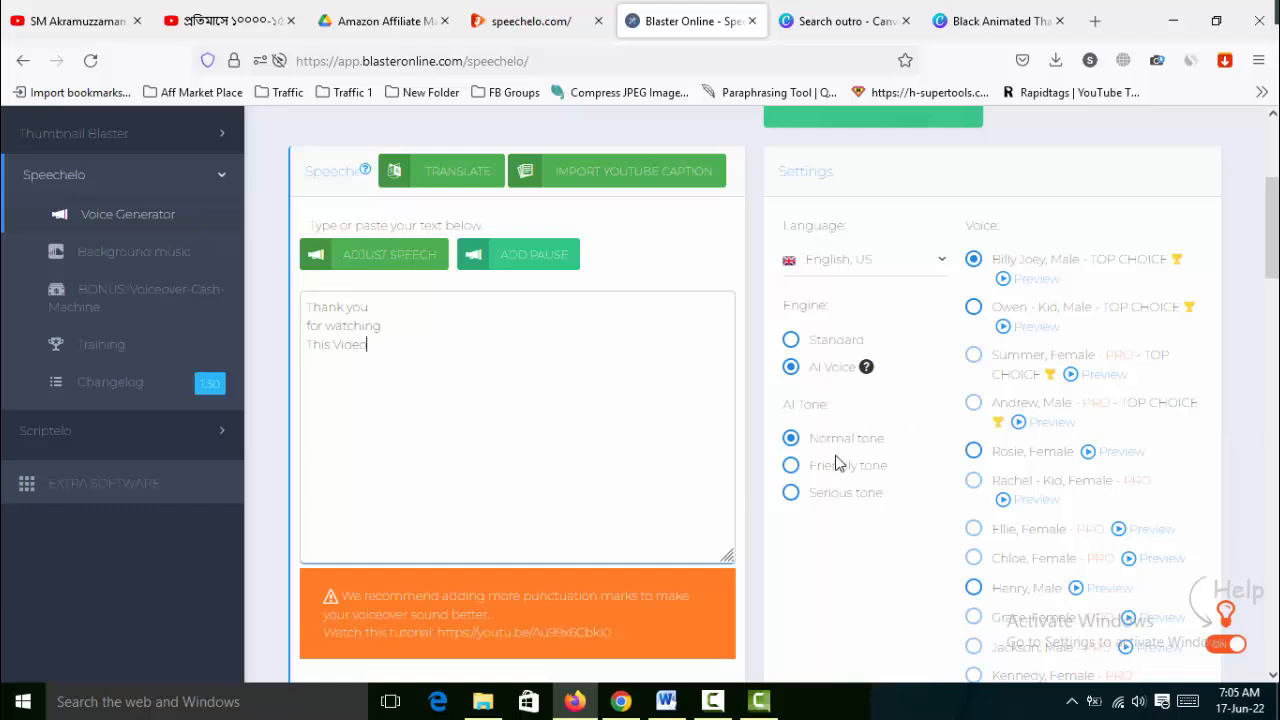
Step: Generate a voice-over of the thank-you text with the Rosie, Female voice
scroll(1240, 337, "down", 2)
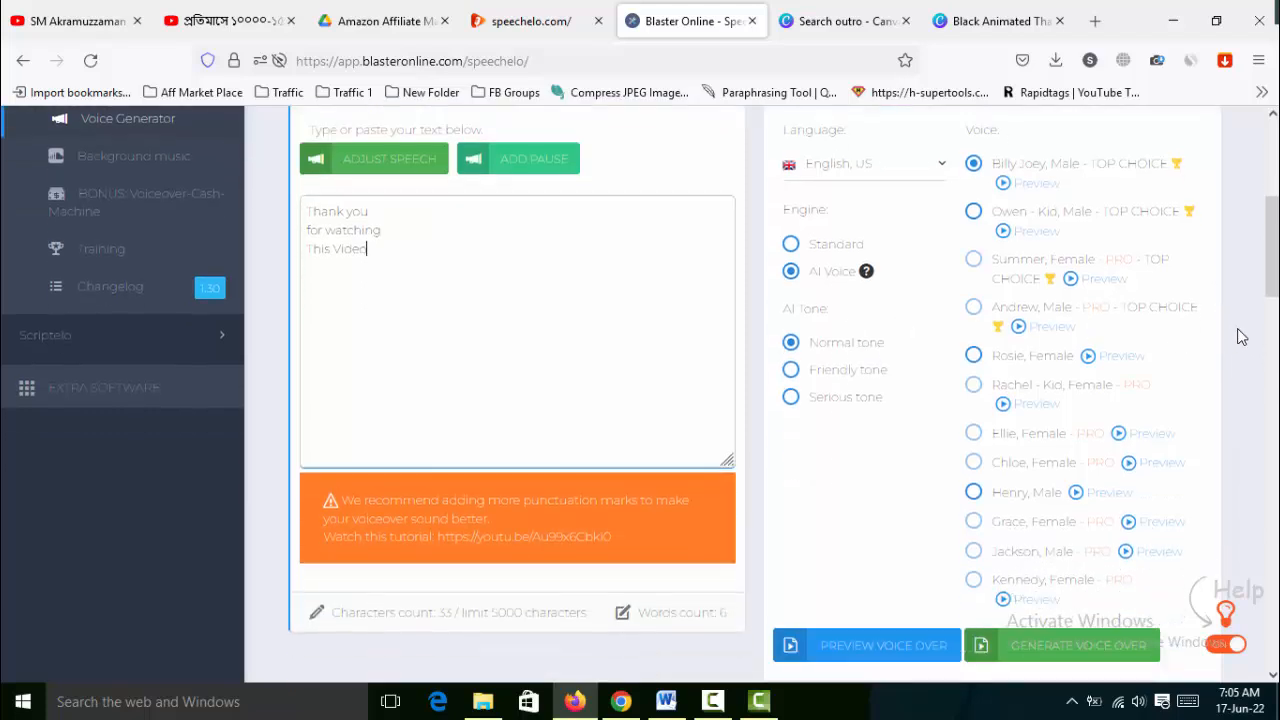
left_click(973, 358)
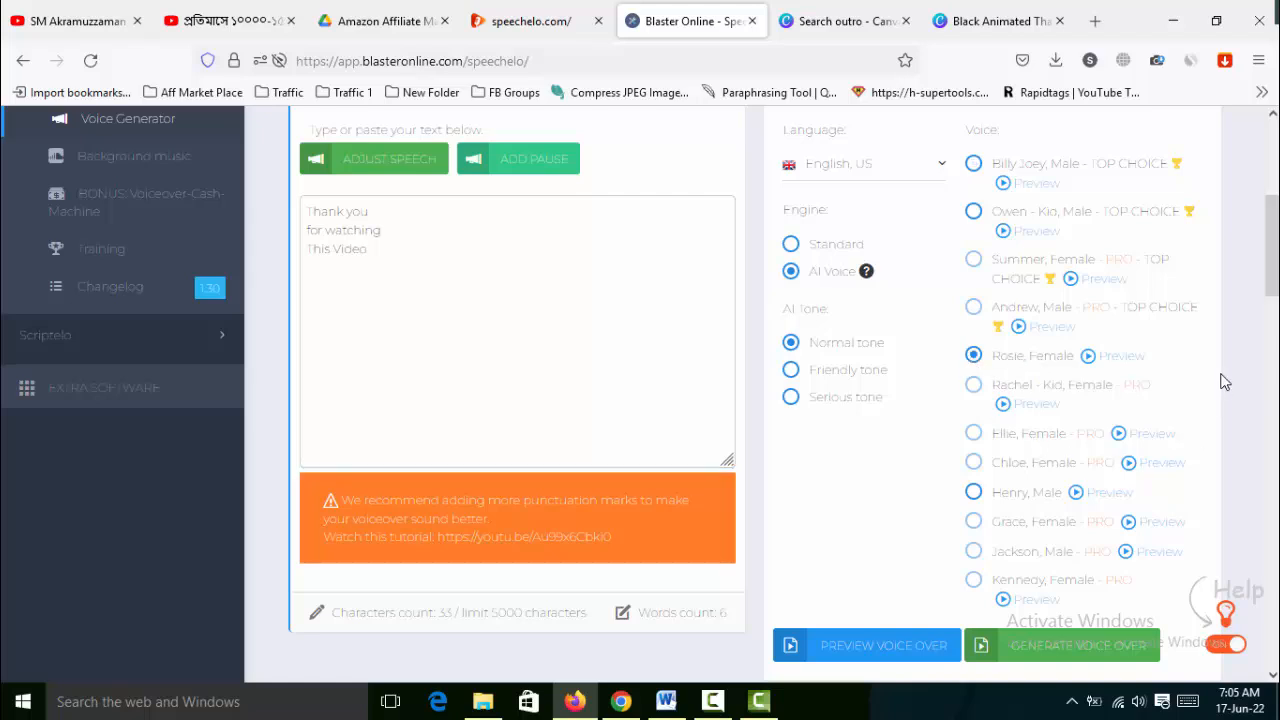
scroll(1226, 381, "down", 3)
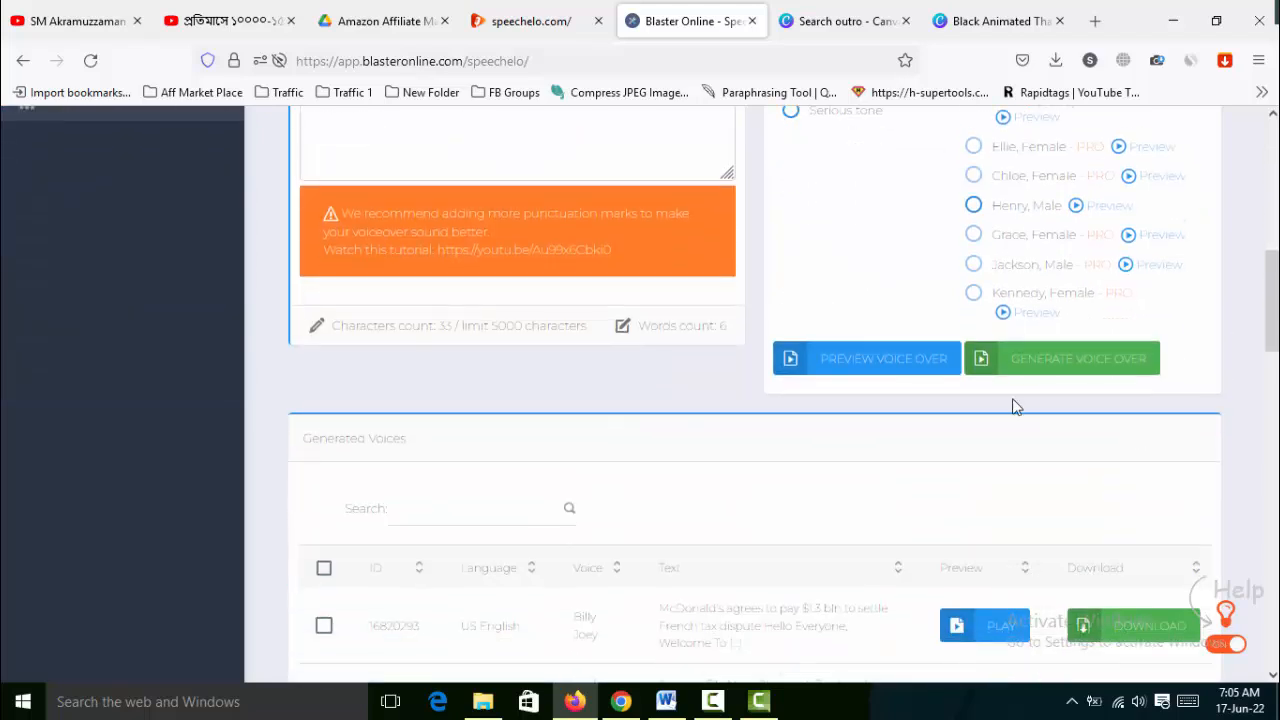
left_click(1092, 360)
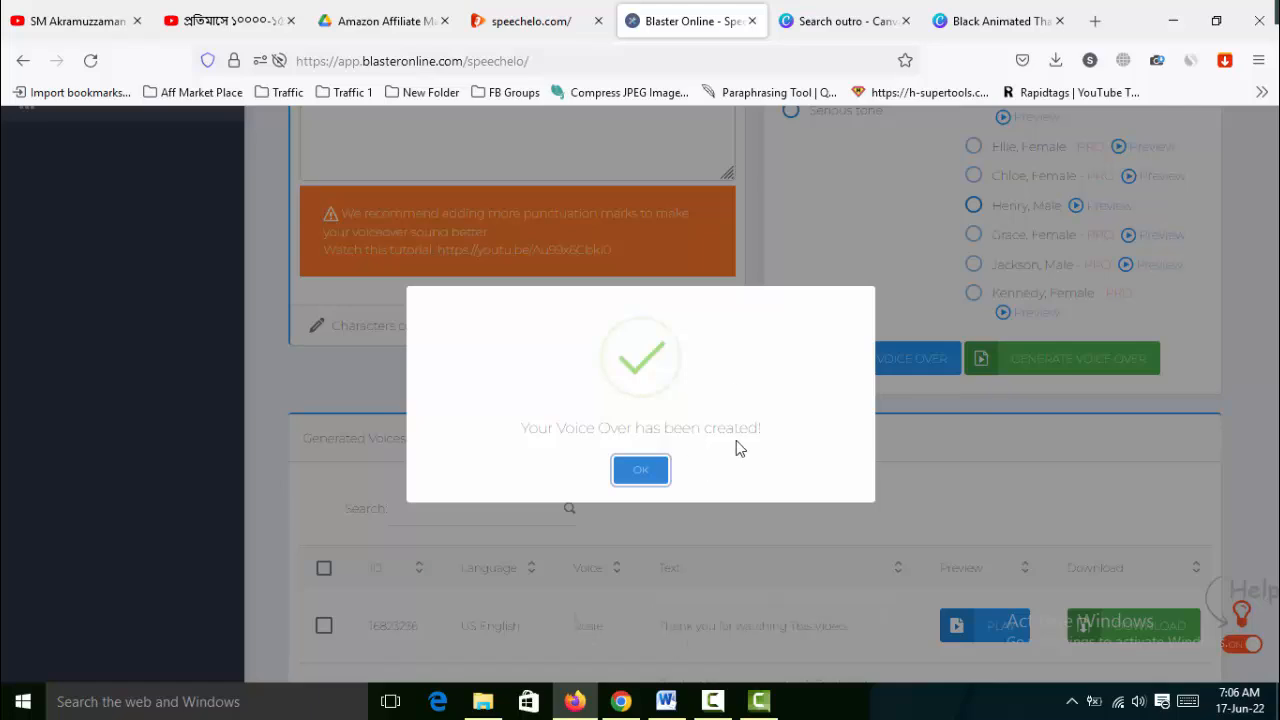
left_click(641, 472)
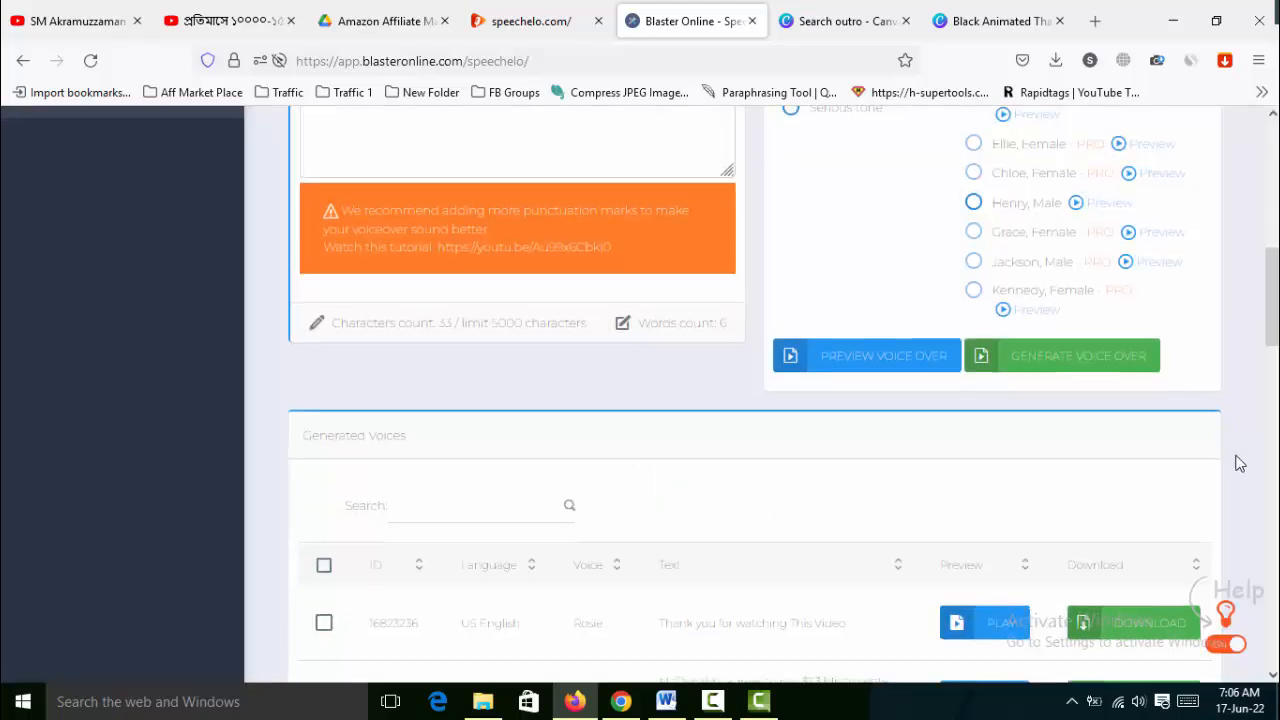
Step: Download the Rosie thank-you voice-over as an MP3 without background music
scroll(1239, 462, "down", 2)
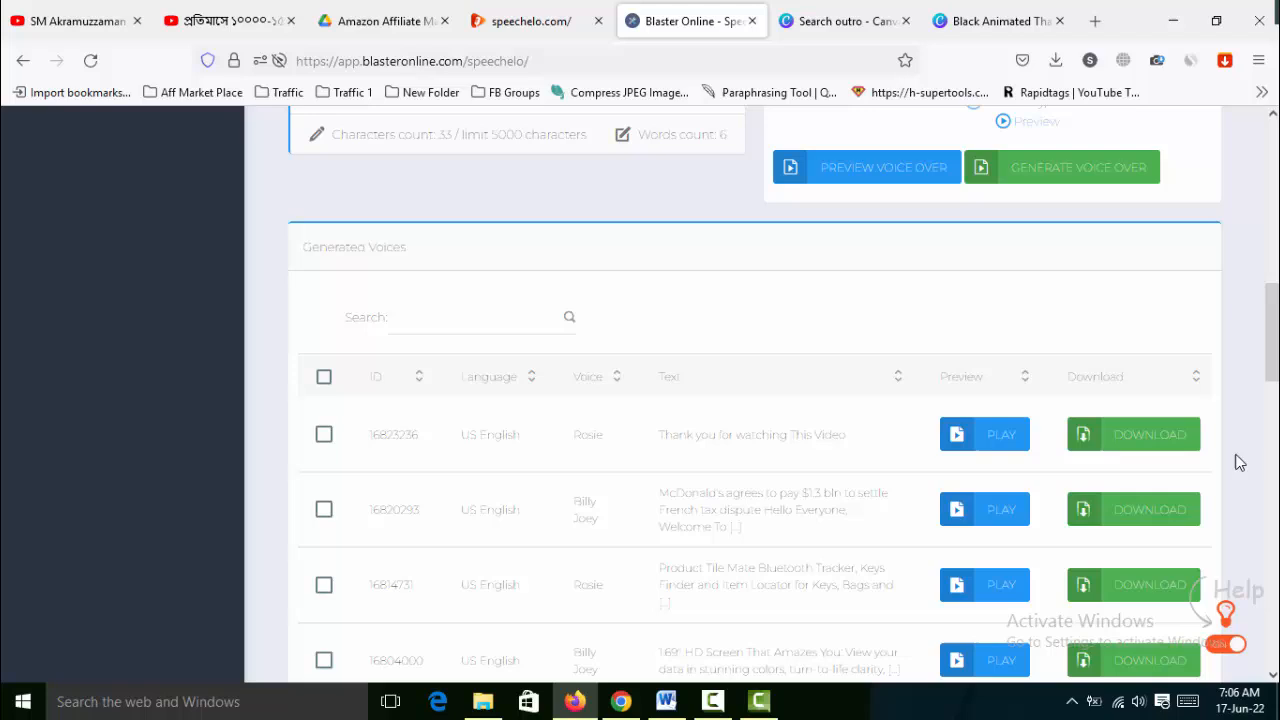
left_click(1153, 446)
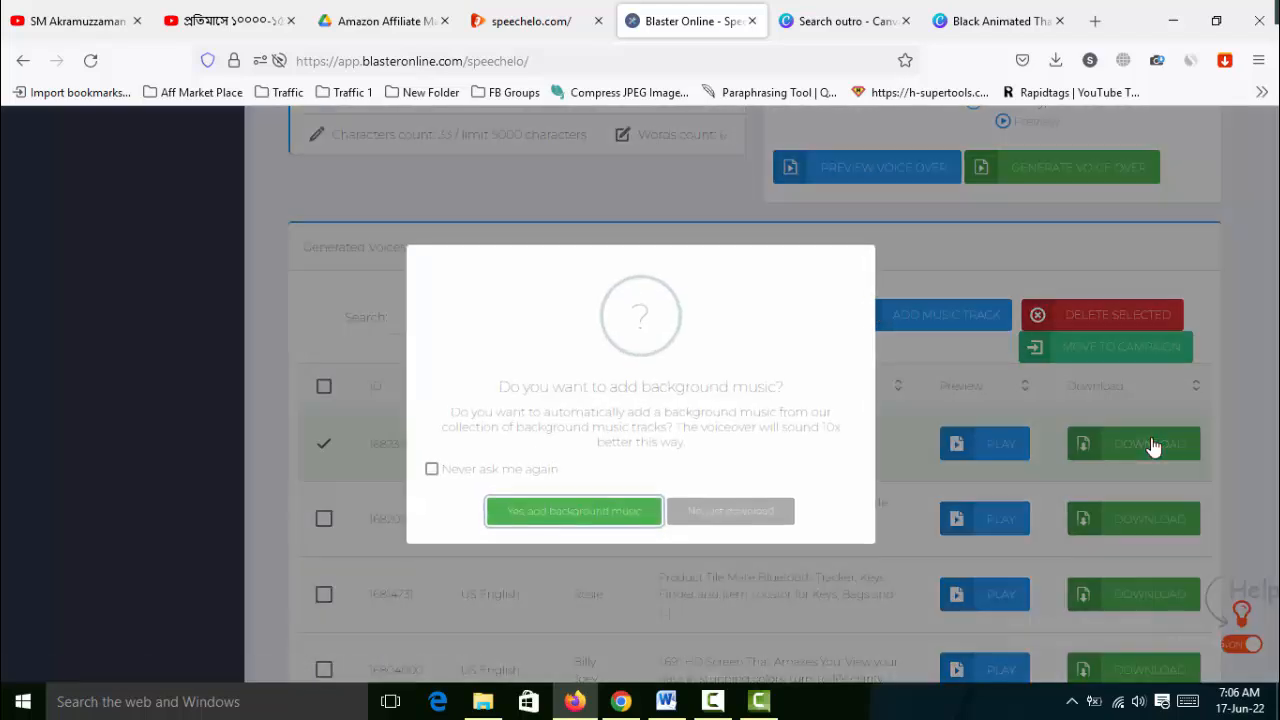
left_click(758, 518)
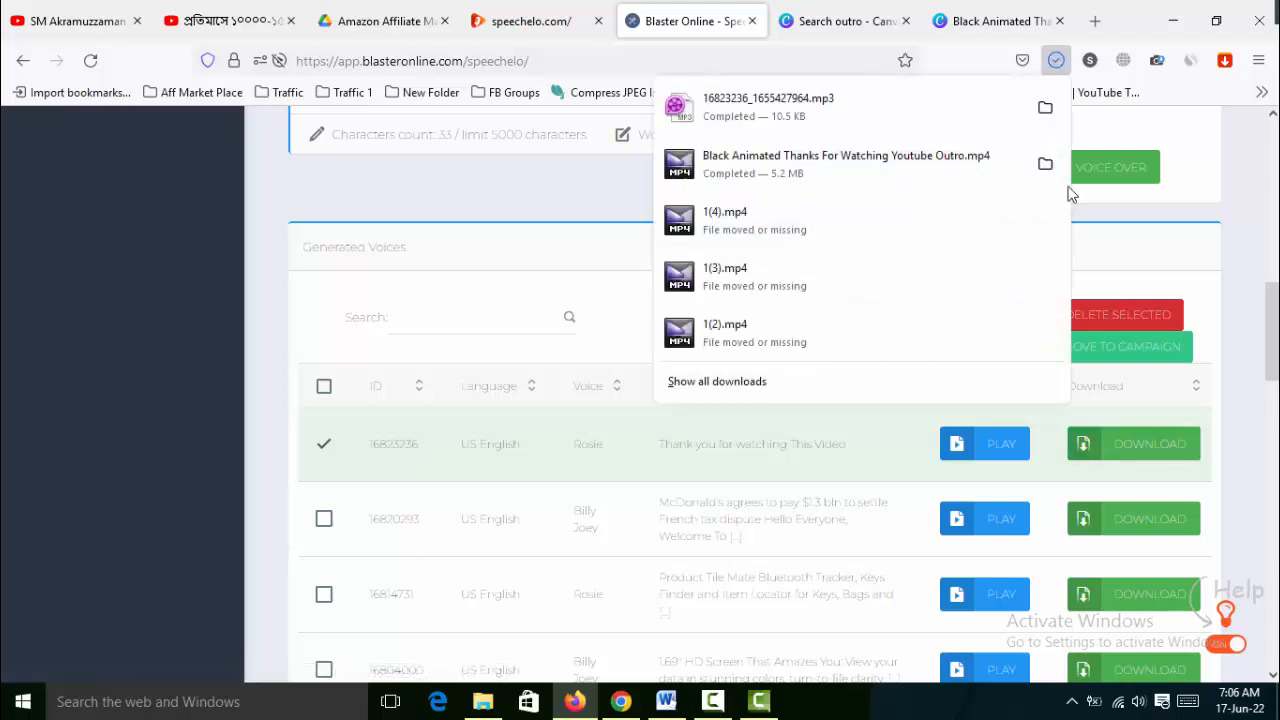
Step: Switch to Camtasia Studio and delete the GADGETS CHART intro clip and its Cadmium music from the timeline
left_click(1174, 26)
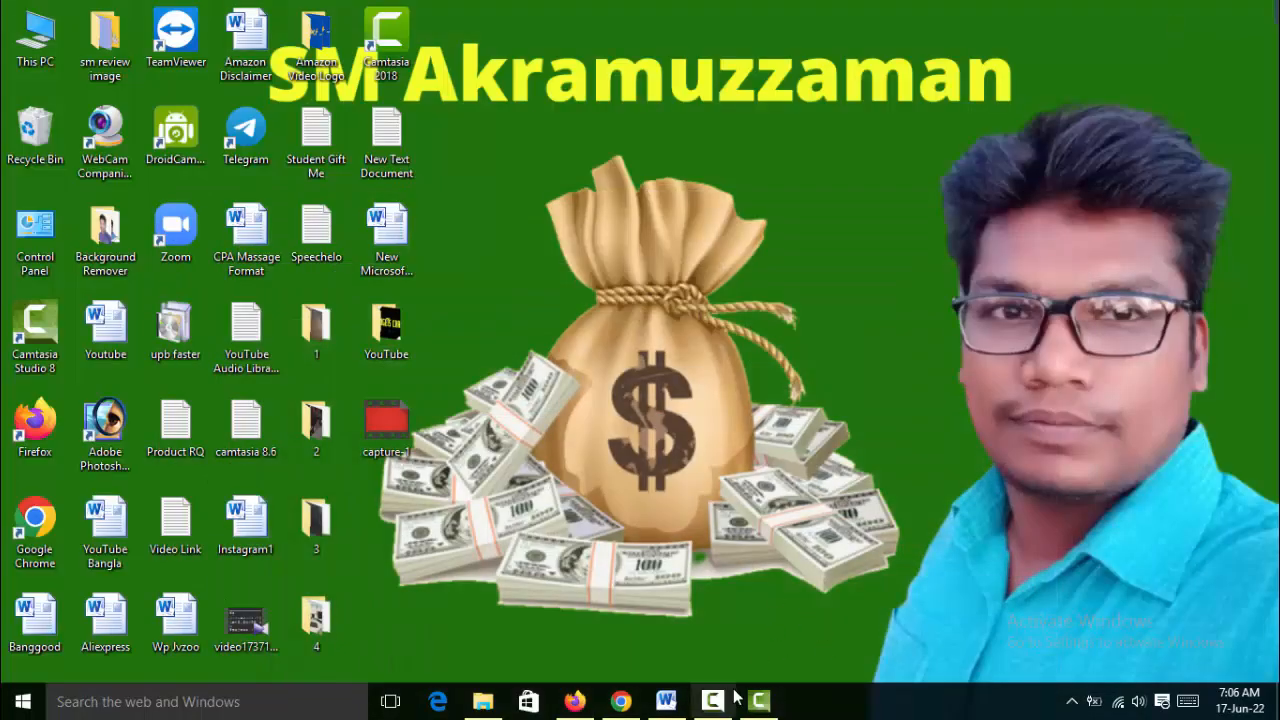
left_click(776, 699)
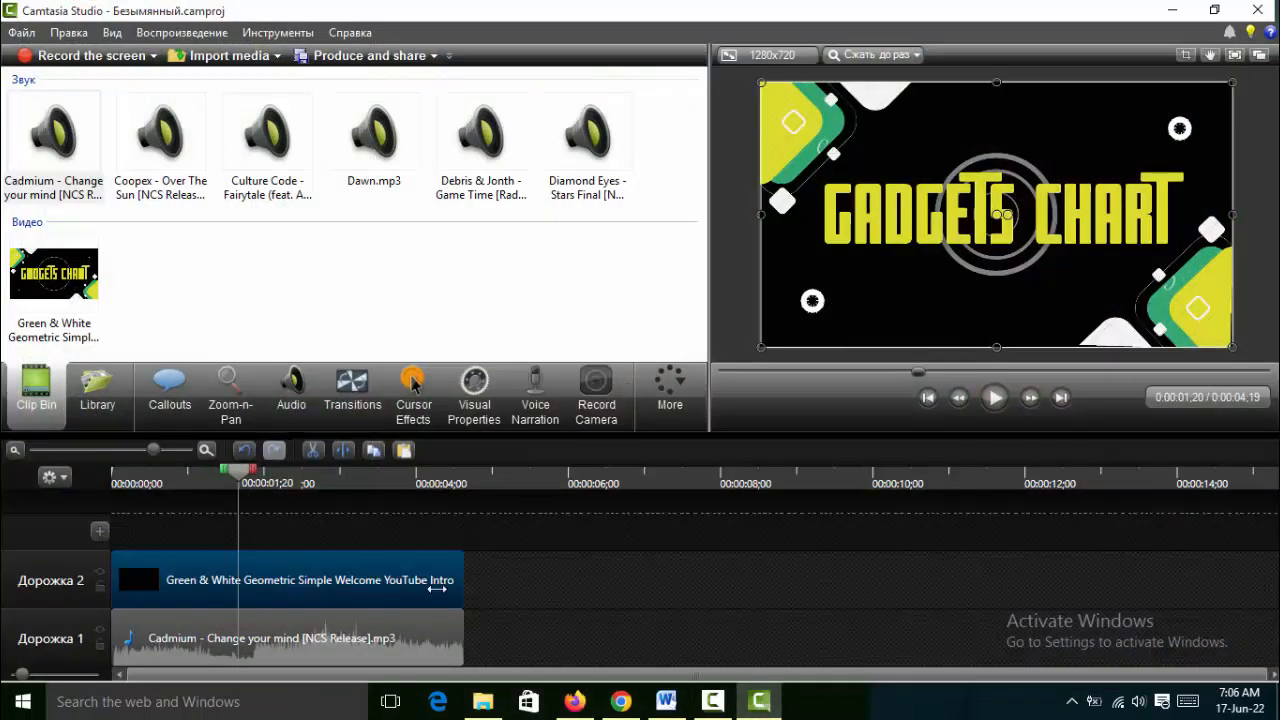
left_click(407, 578)
key("Delete")
left_click(391, 636)
key("Delete")
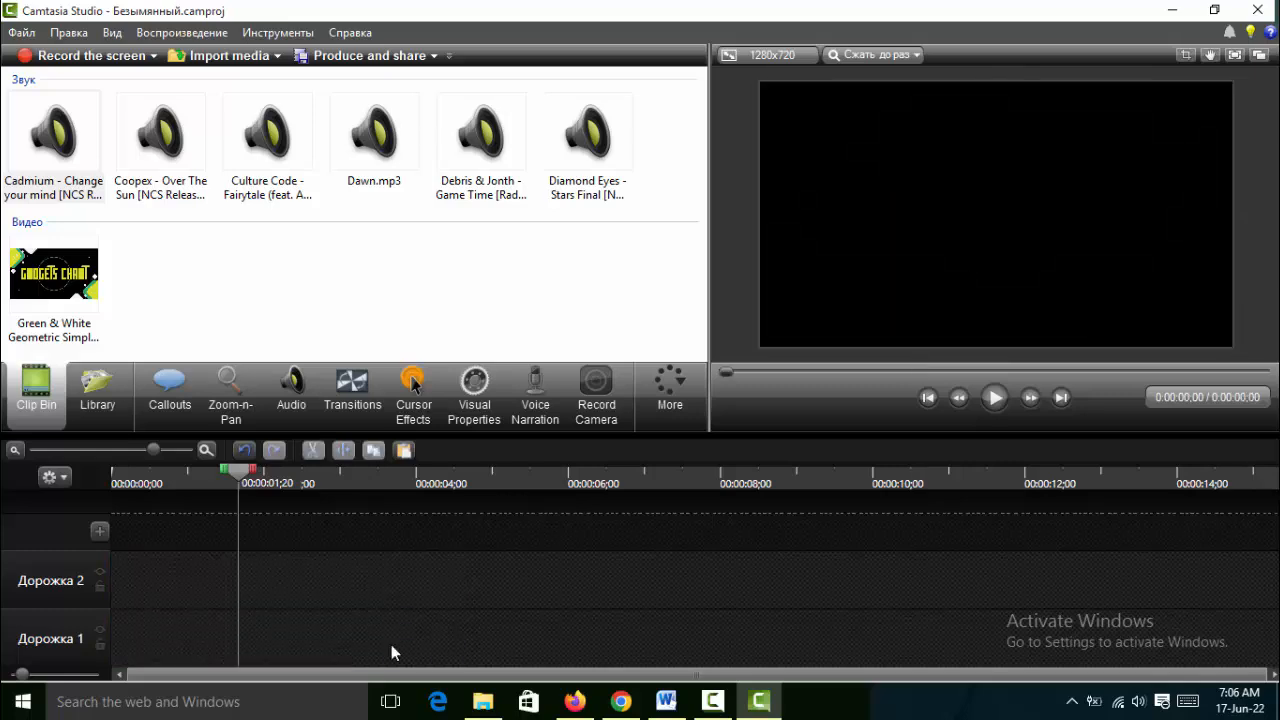
Step: Delete the intro video and all six music tracks from the project's media
left_click(54, 290)
key("Delete")
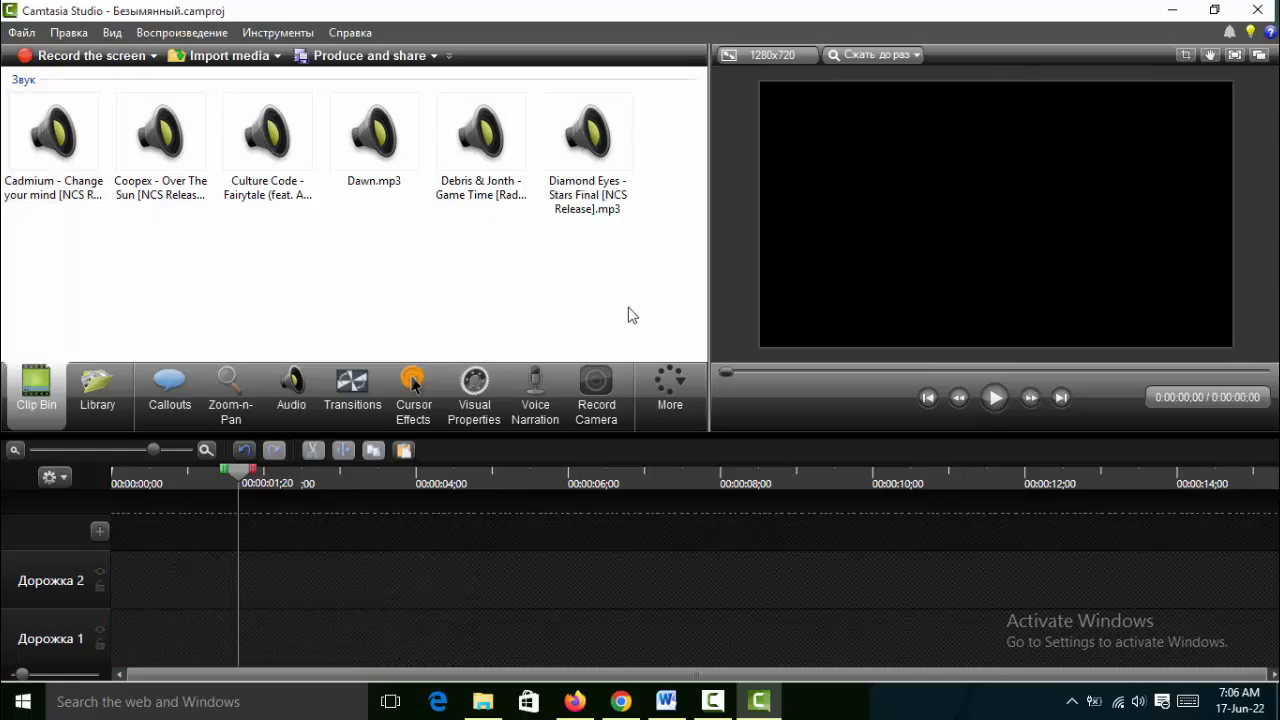
left_click(222, 58)
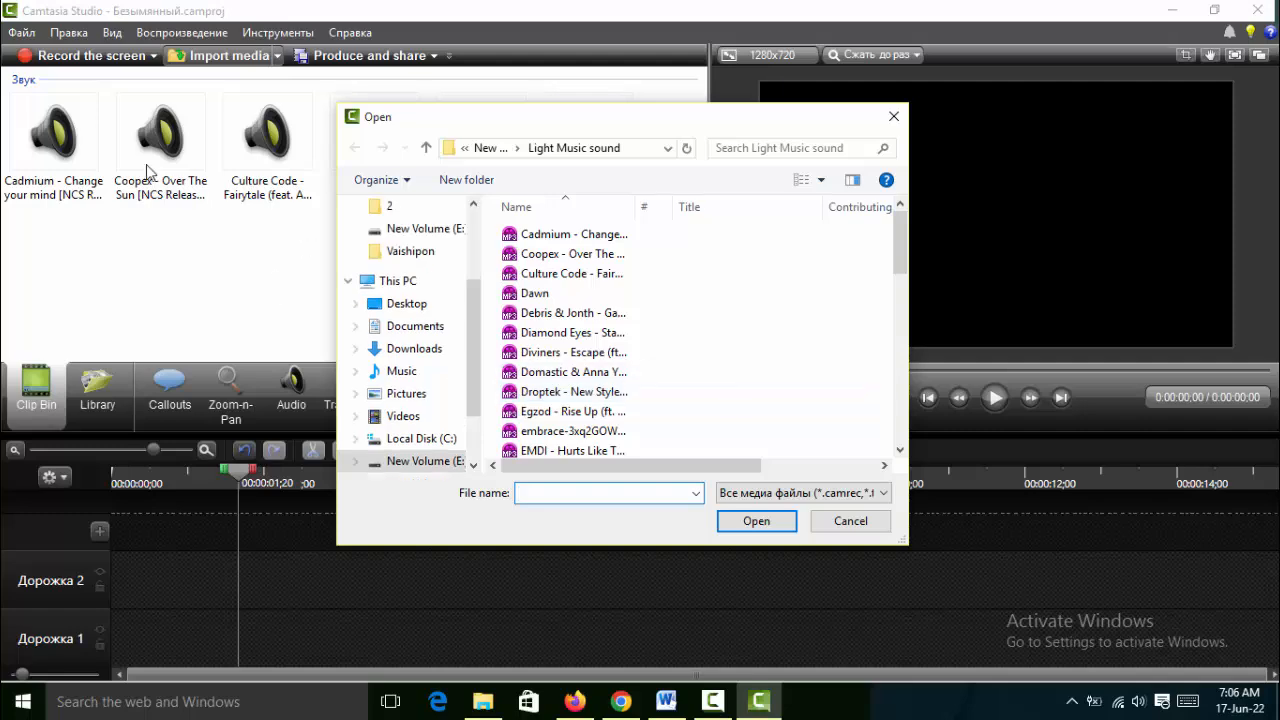
left_click(894, 118)
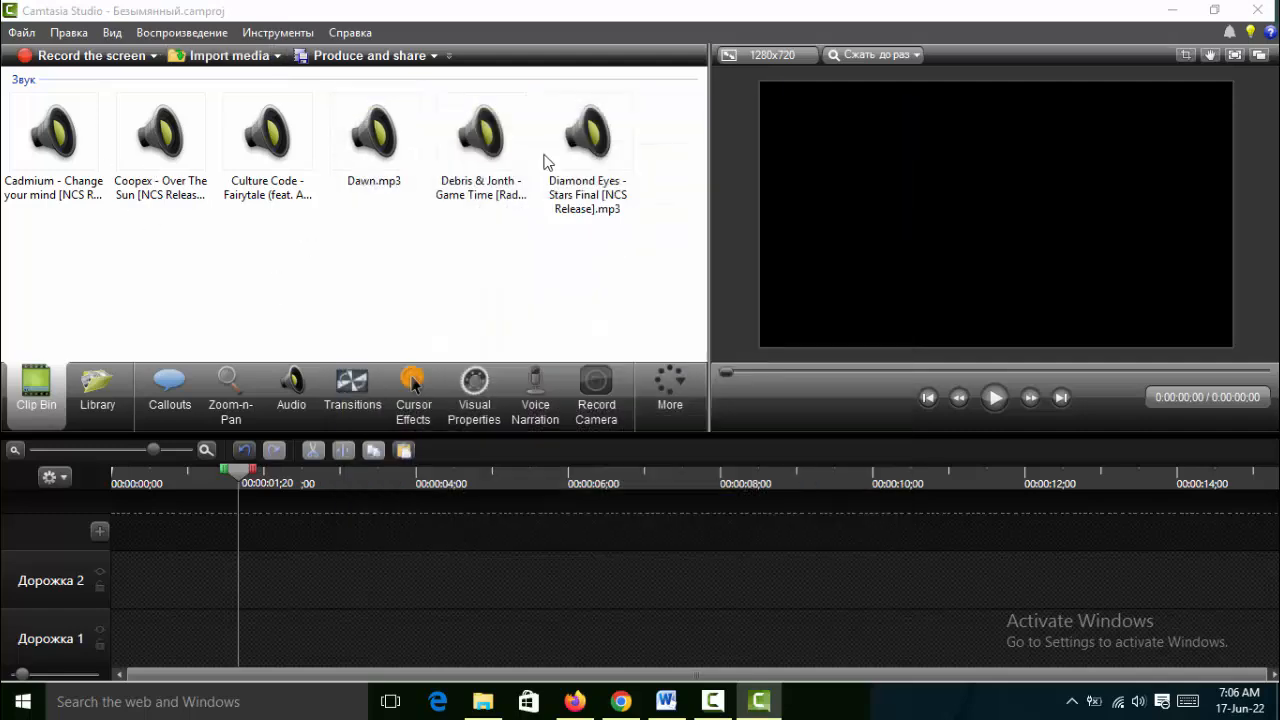
left_click_drag(412, 168, 57, 164)
key("Delete")
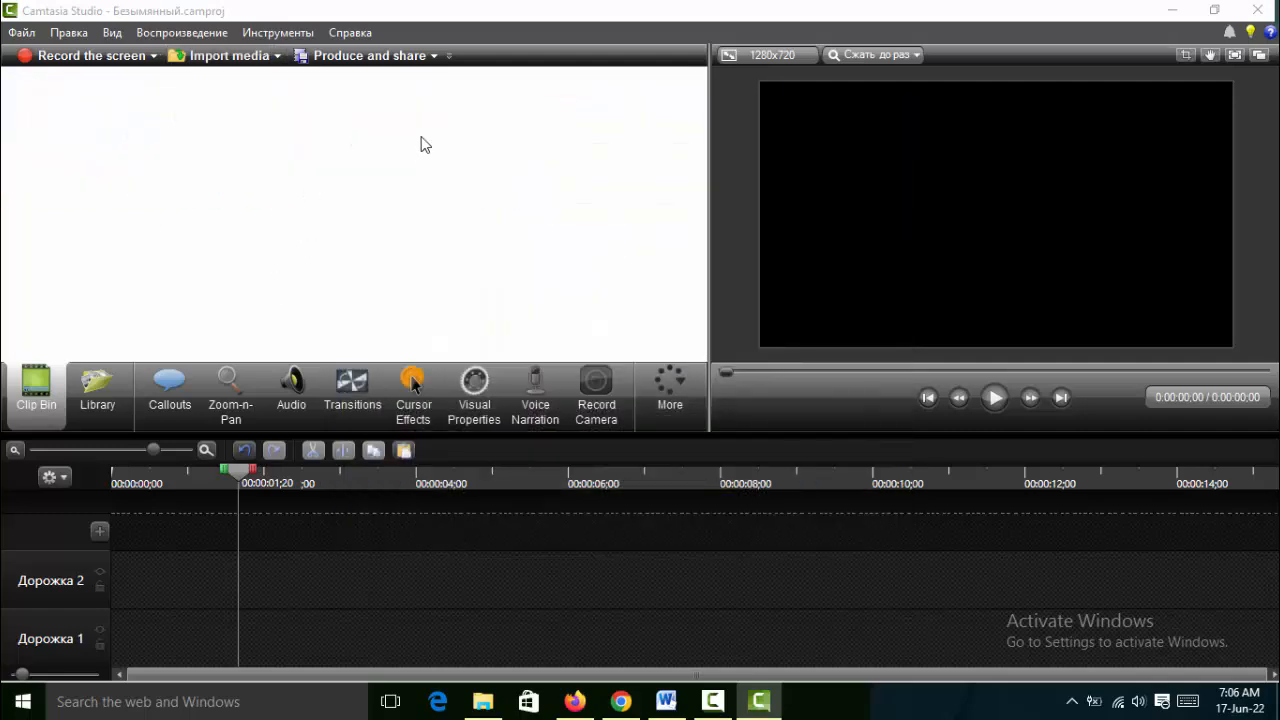
Step: Import the Black Animated Thanks For Watching Youtube Outro video and the voice-over MP3 from the Downloads folder
left_click(218, 58)
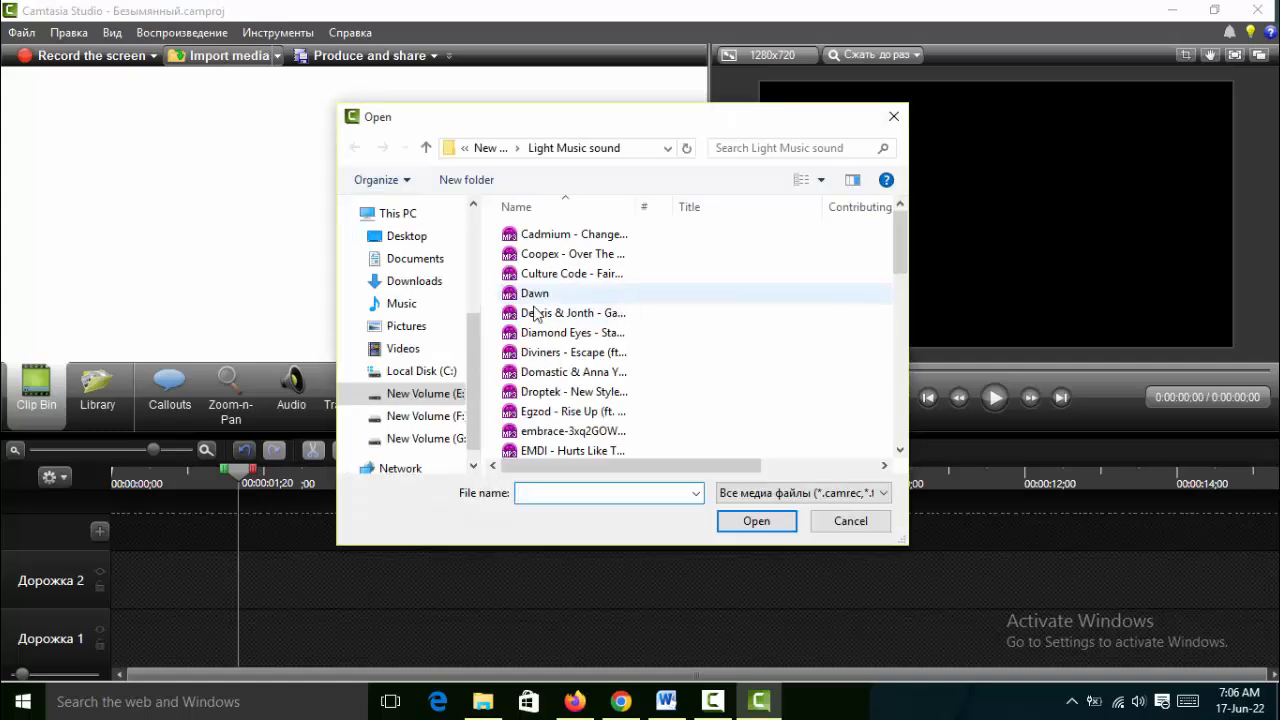
left_click(410, 283)
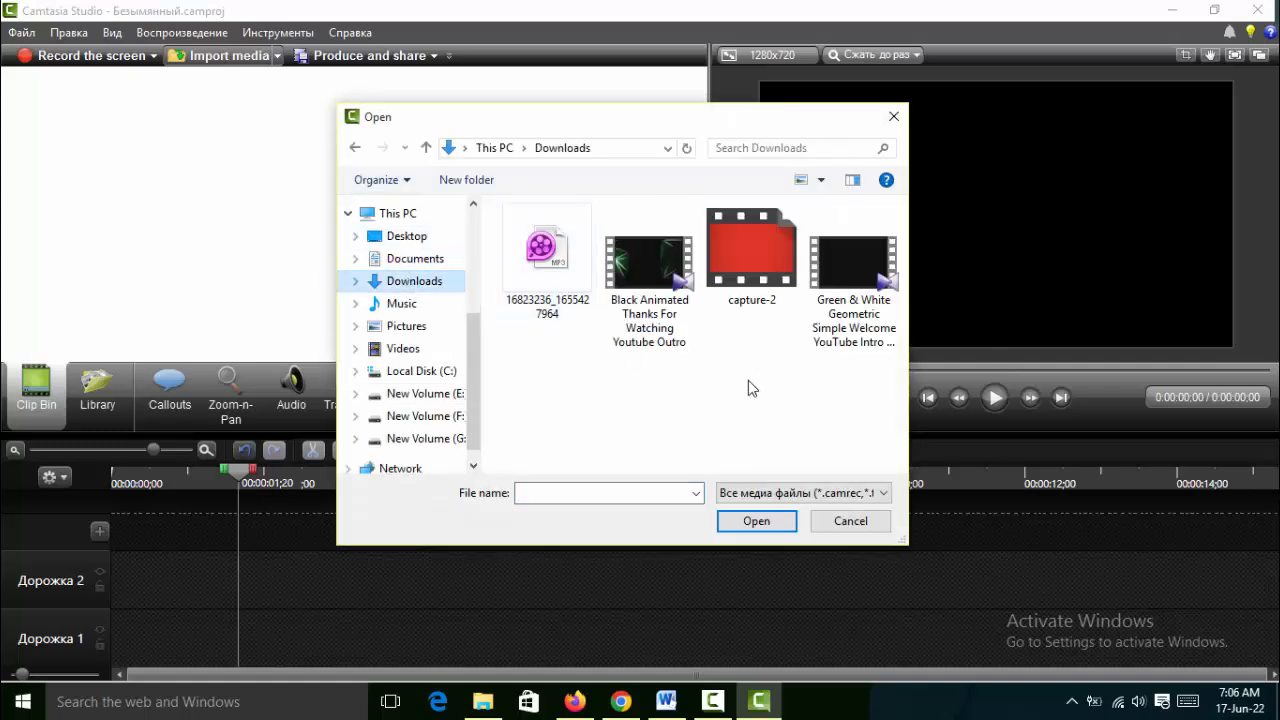
left_click(661, 253)
left_click(545, 255, "ctrl")
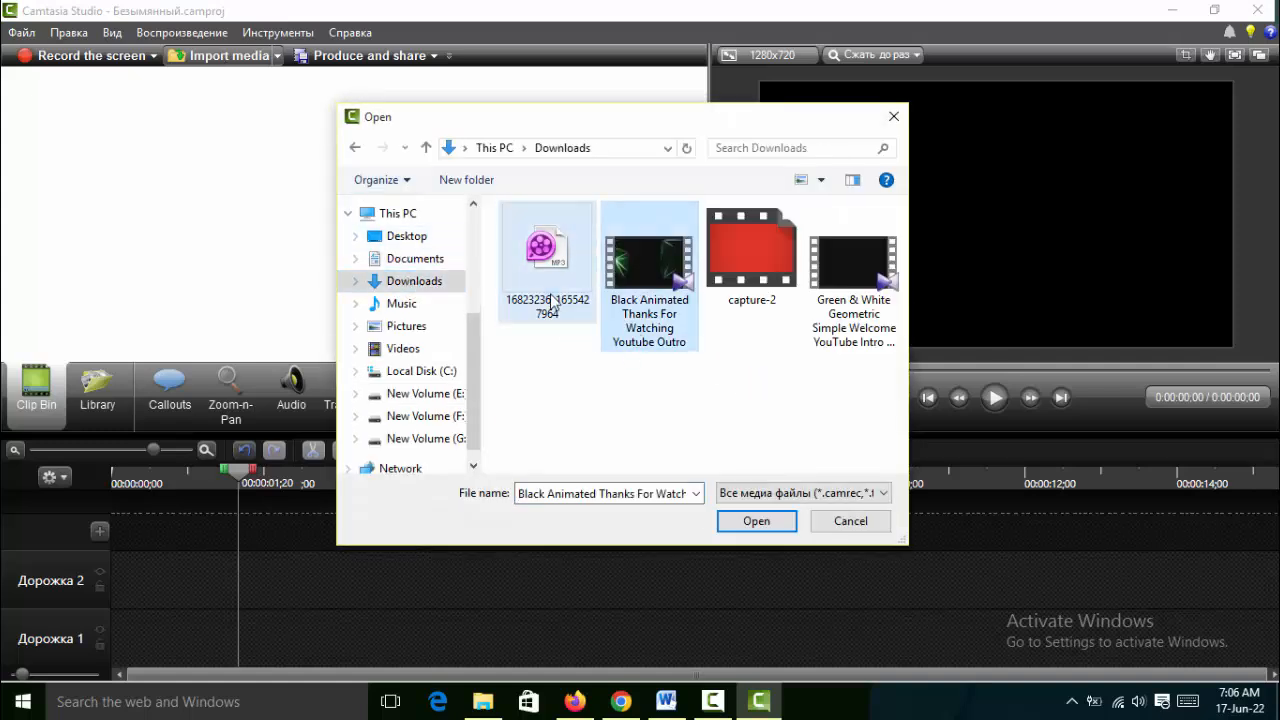
left_click(780, 527)
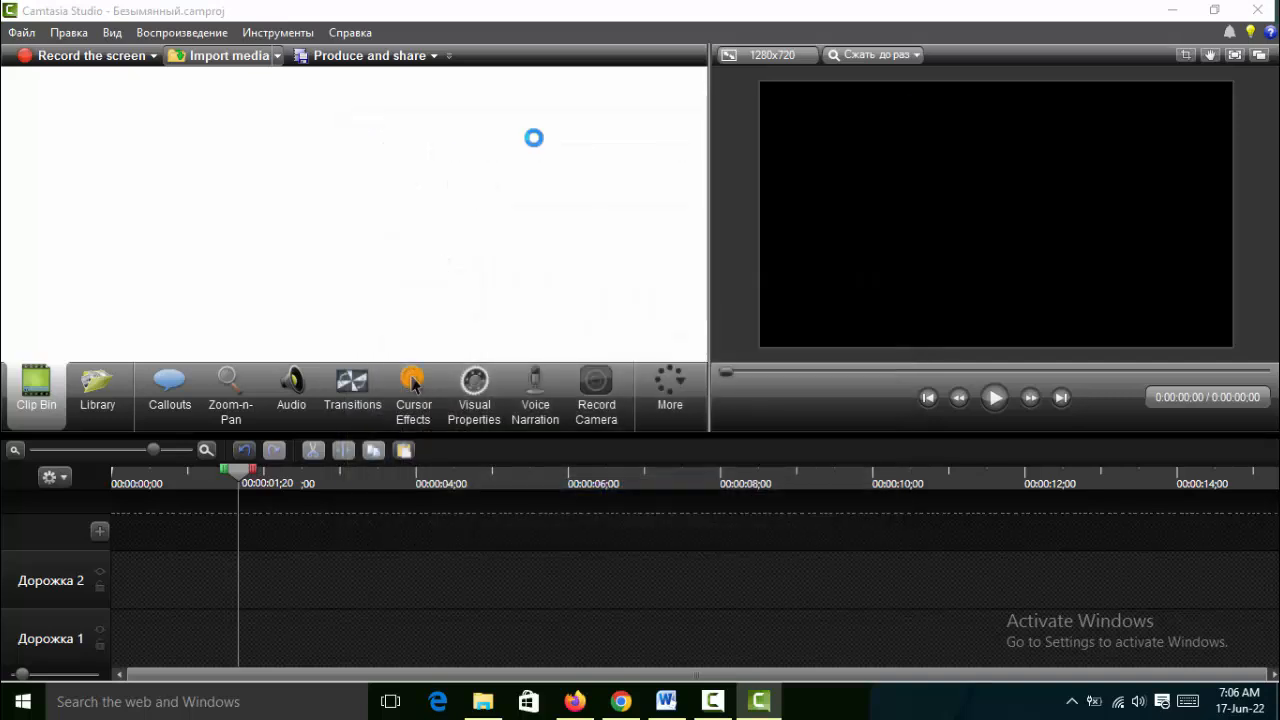
Step: Place the Black Animated Thanks For Watching Youtube Outro video on Track 2 and the voice-over on Track 1, both at the start
left_click_drag(72, 285, 128, 575)
left_click(495, 577)
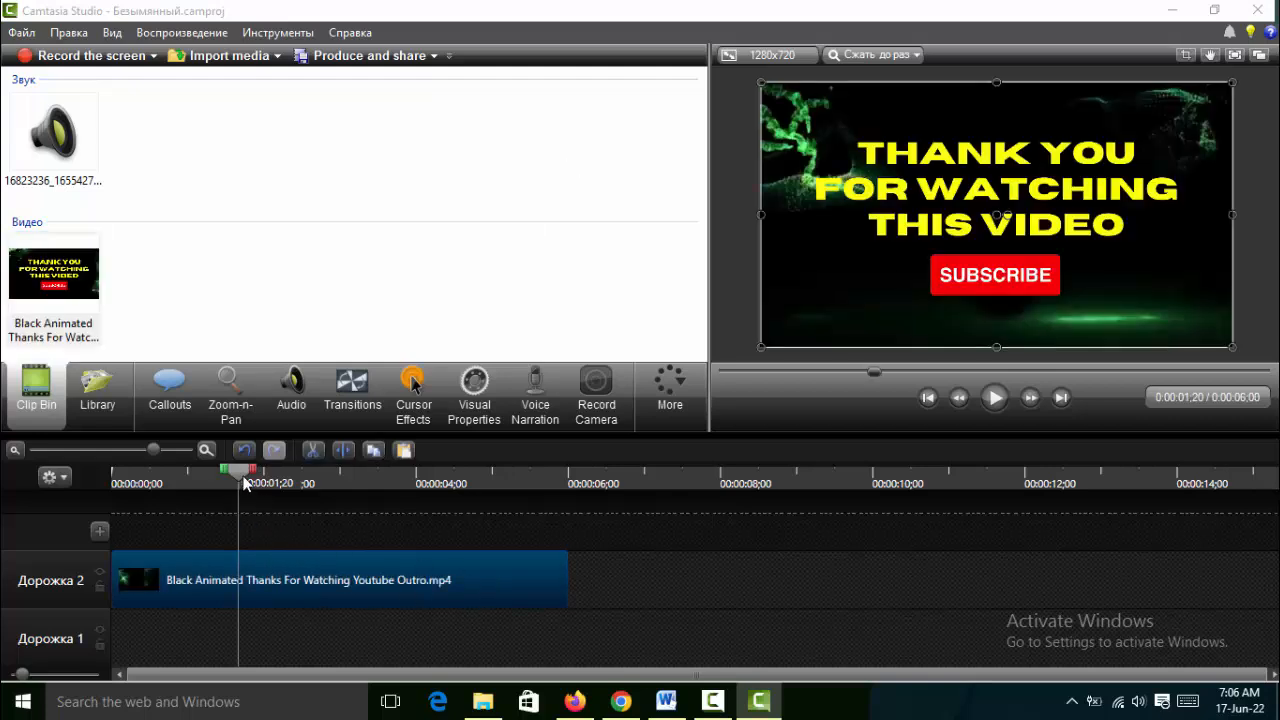
left_click_drag(79, 156, 215, 627)
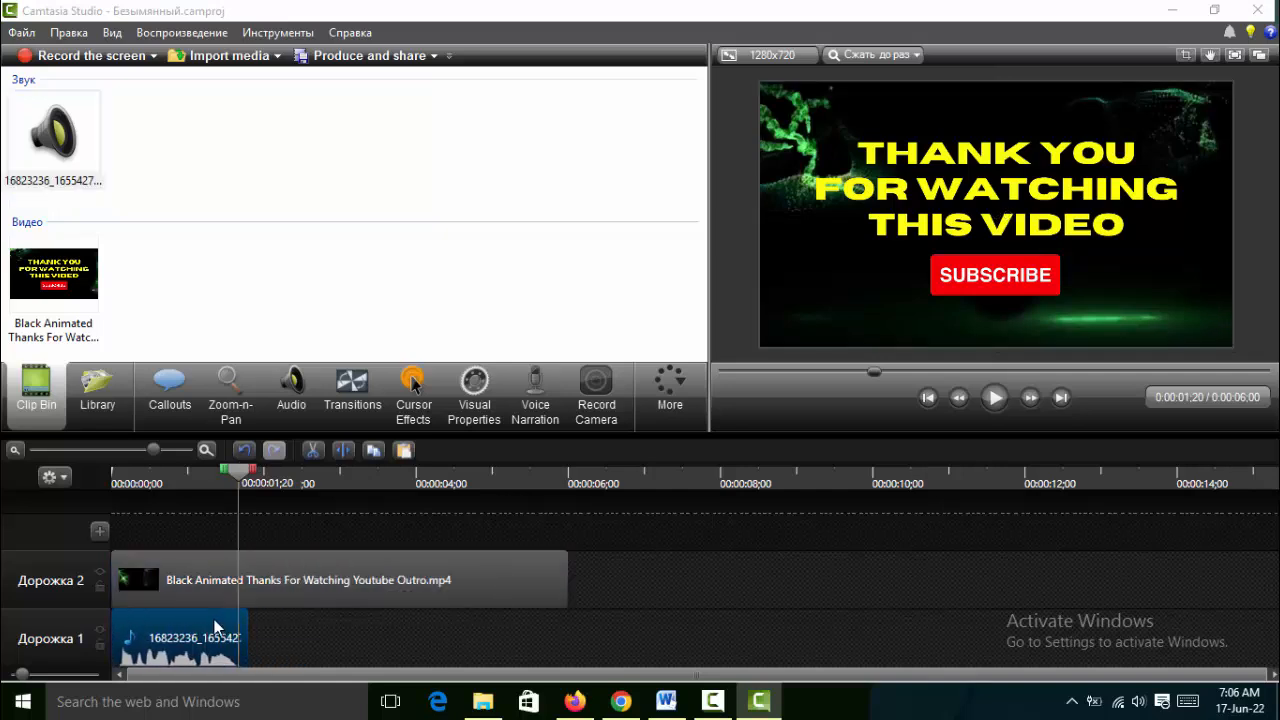
Step: Try trimming the outro video to the length of the voice-over and play the result from the beginning
left_click(565, 578)
left_click_drag(566, 578, 247, 578)
left_click(116, 474)
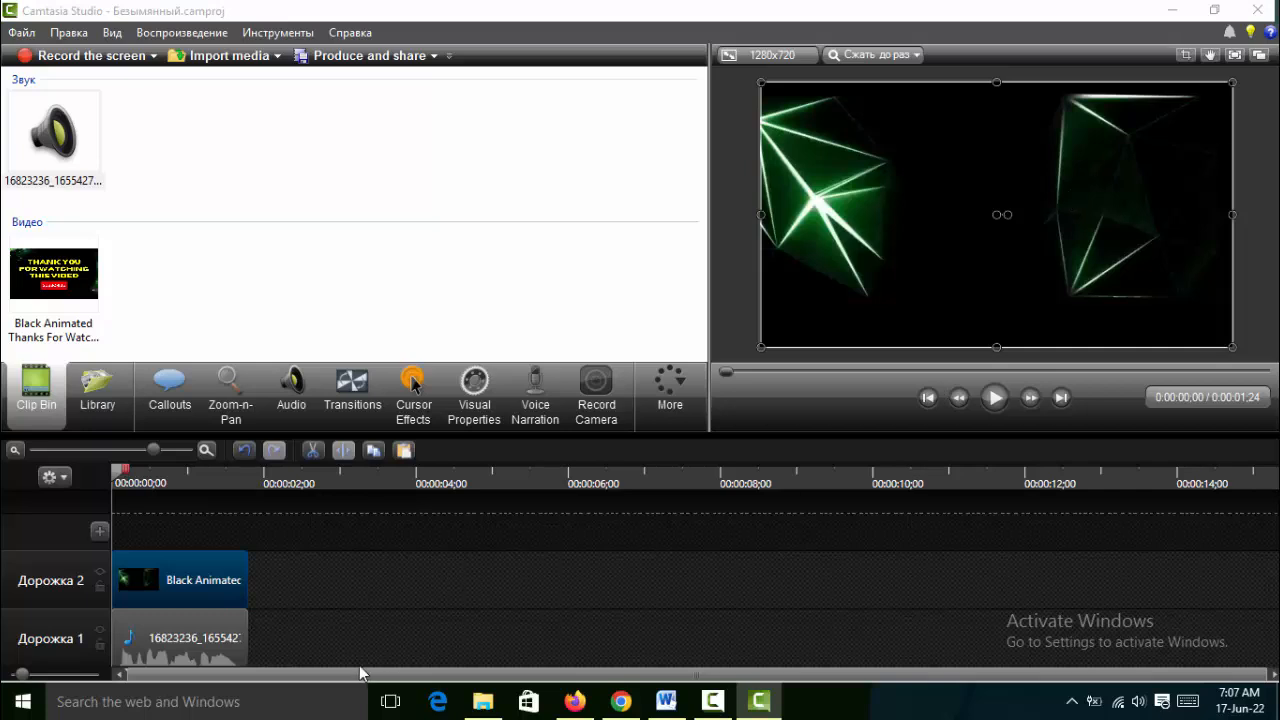
left_click(210, 632)
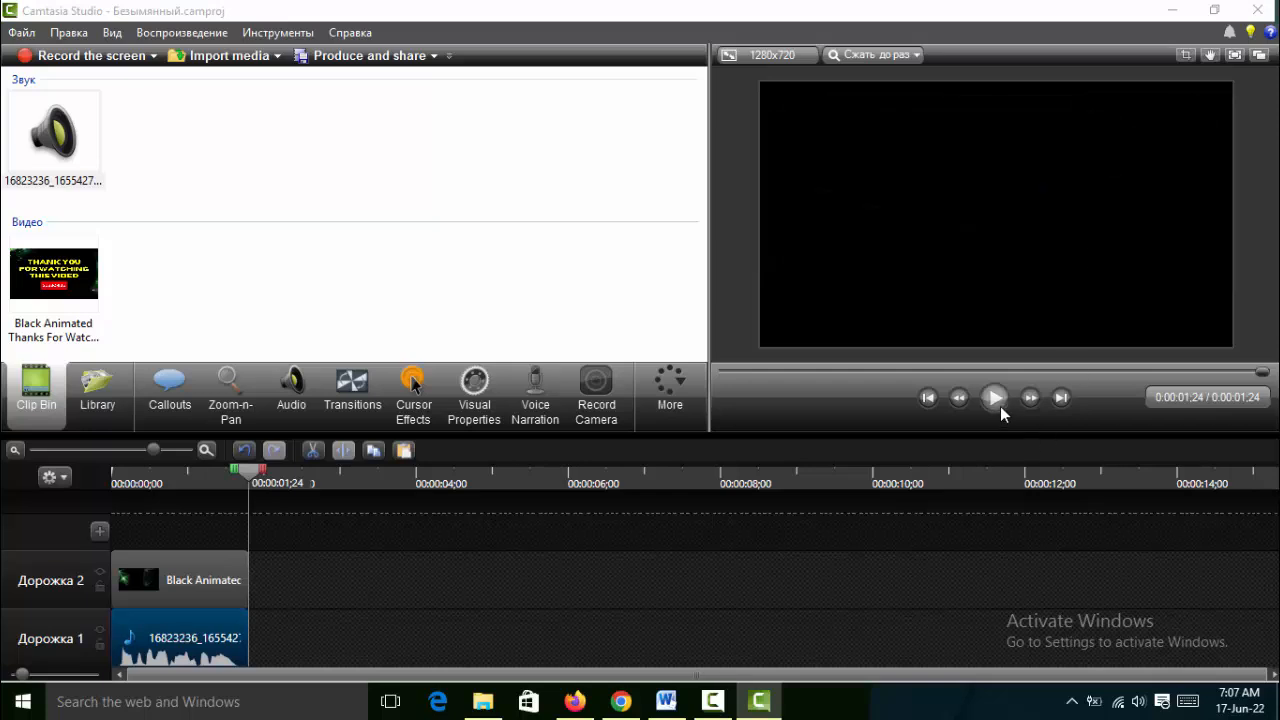
left_click_drag(251, 478, 126, 485)
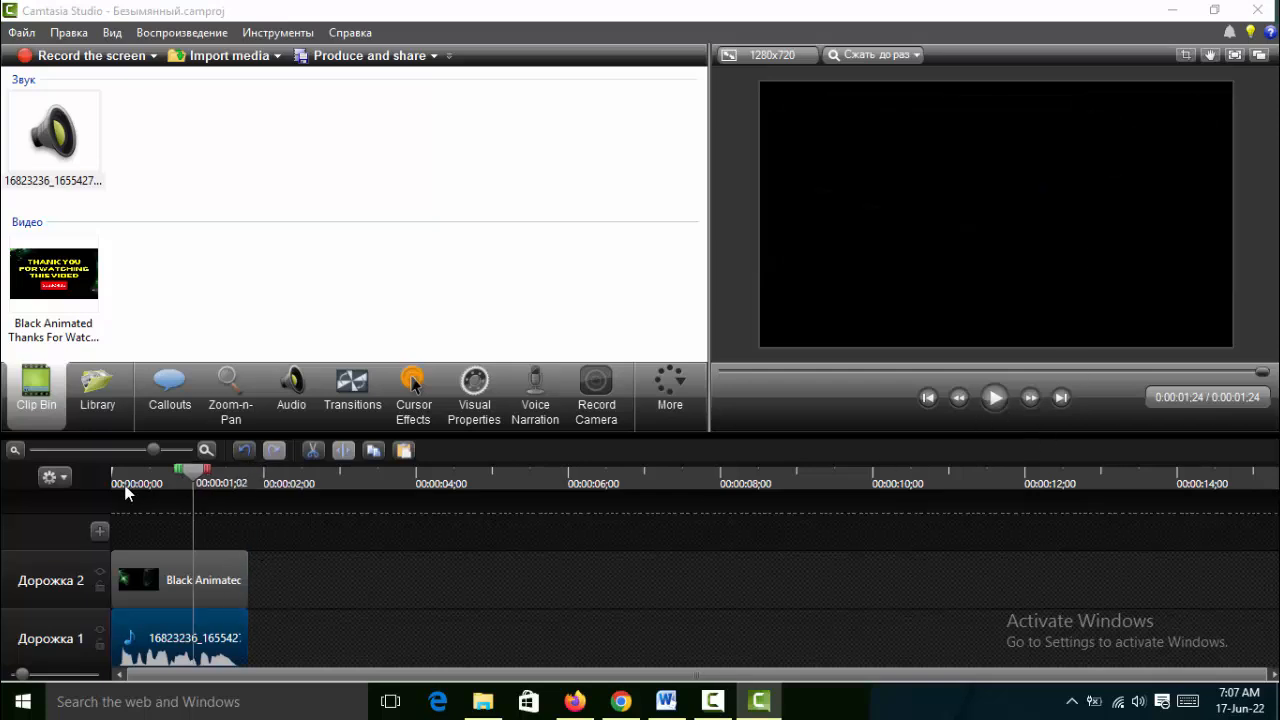
left_click(983, 398)
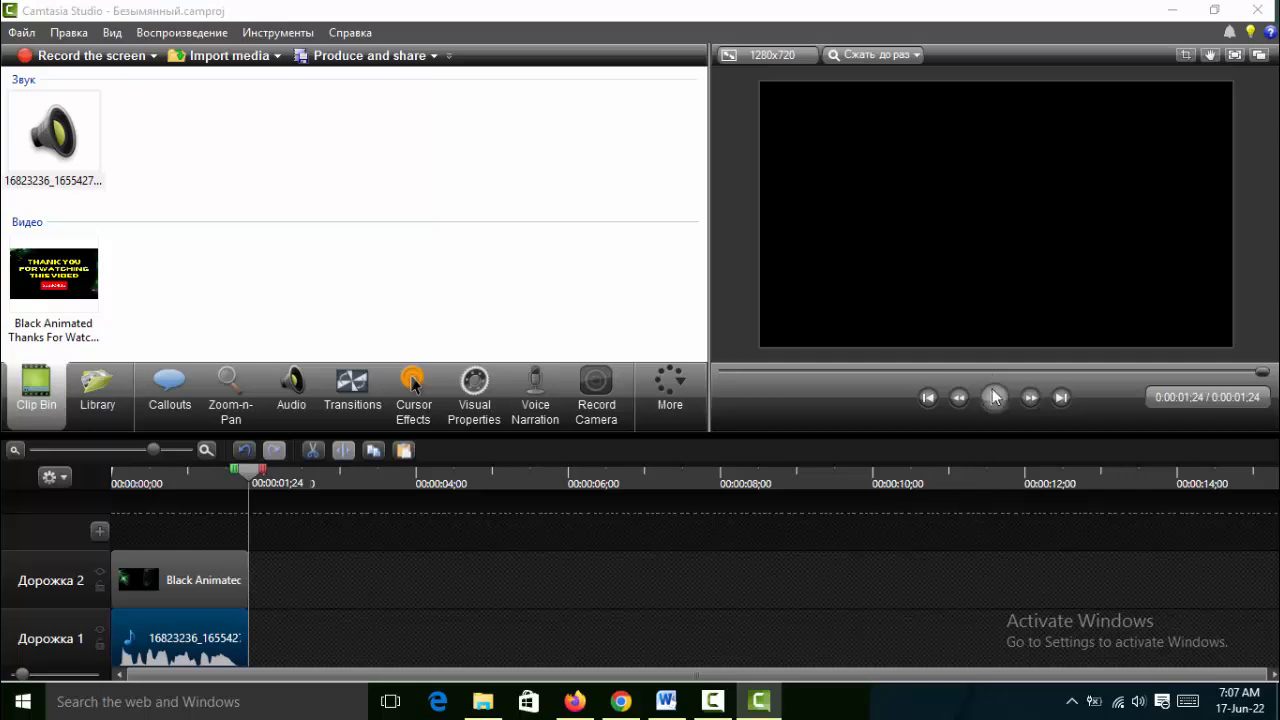
Step: Replace the shortened clip with the full-length outro video at the start of Track 2 and align the voice-over's end with the video's end
left_click(226, 587)
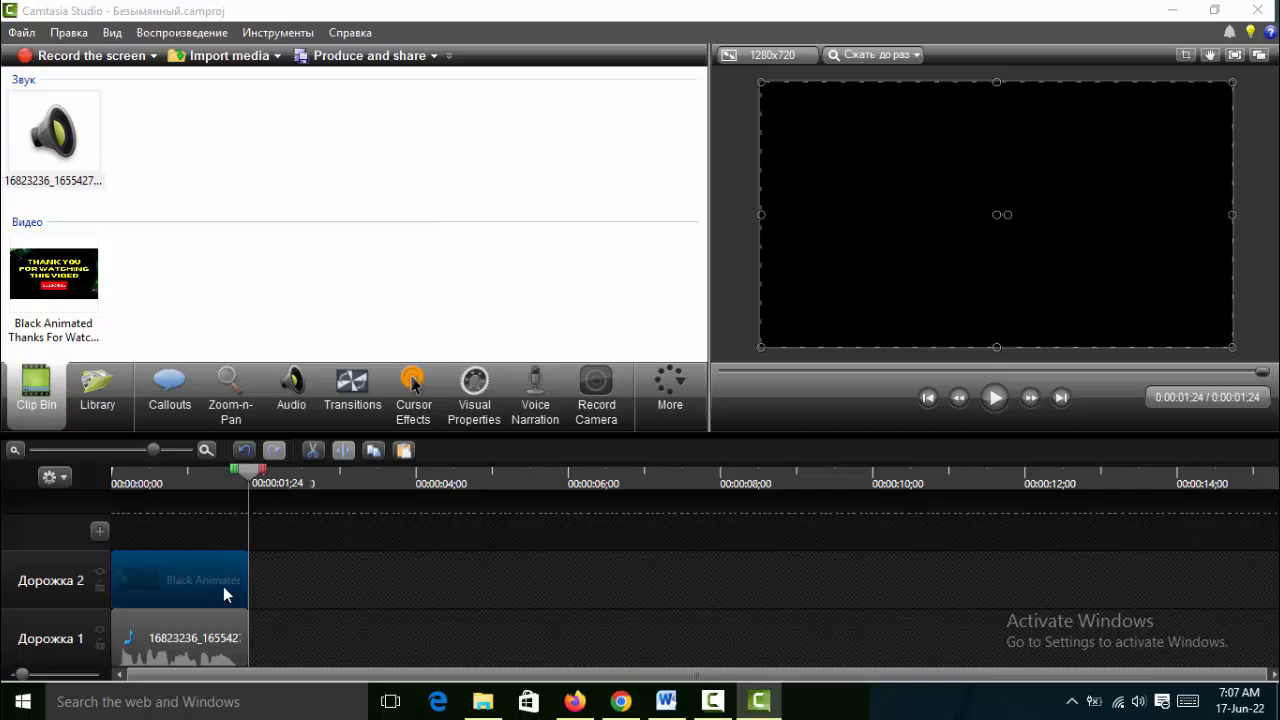
key("Delete")
left_click_drag(51, 275, 226, 600)
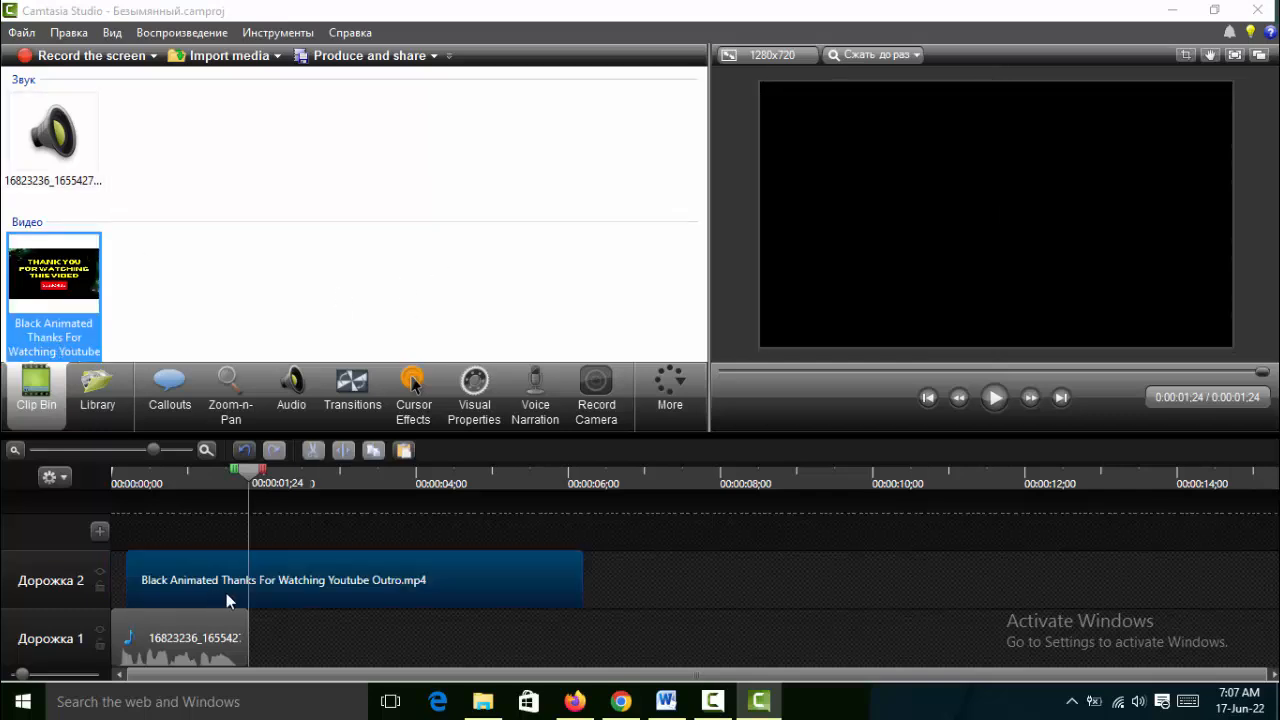
left_click_drag(445, 568, 382, 574)
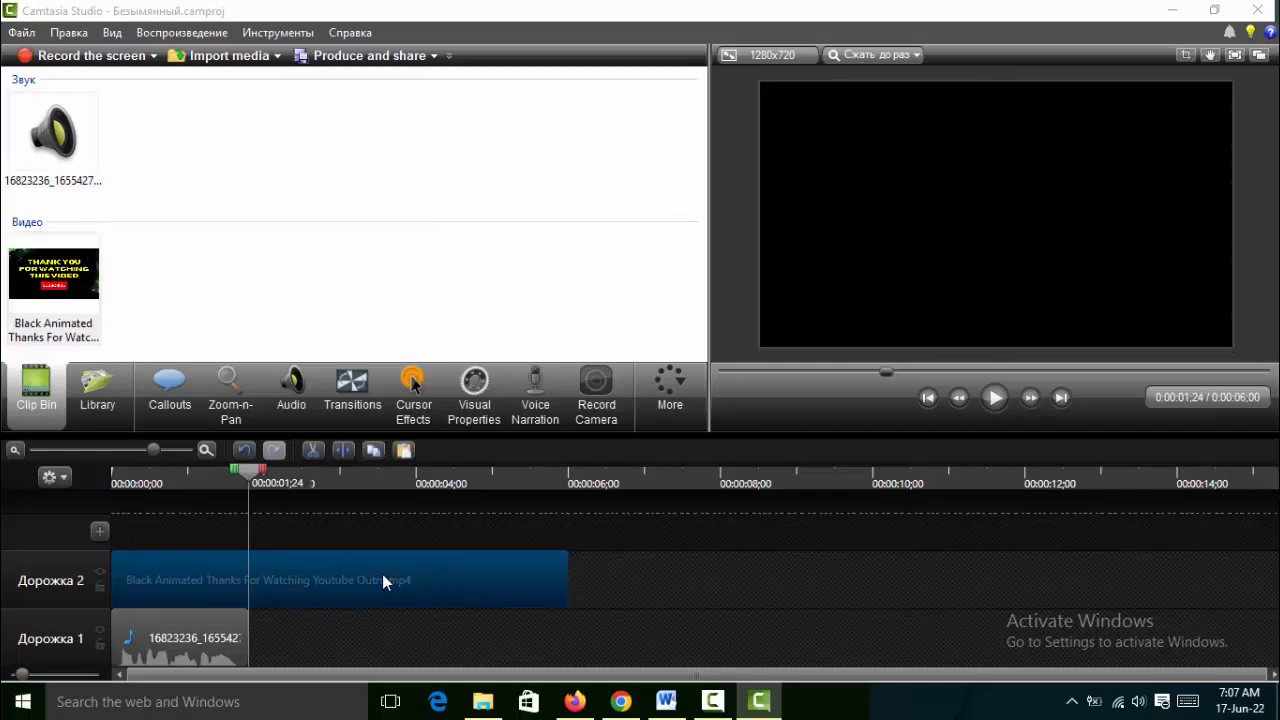
left_click(186, 652)
left_click_drag(186, 652, 497, 650)
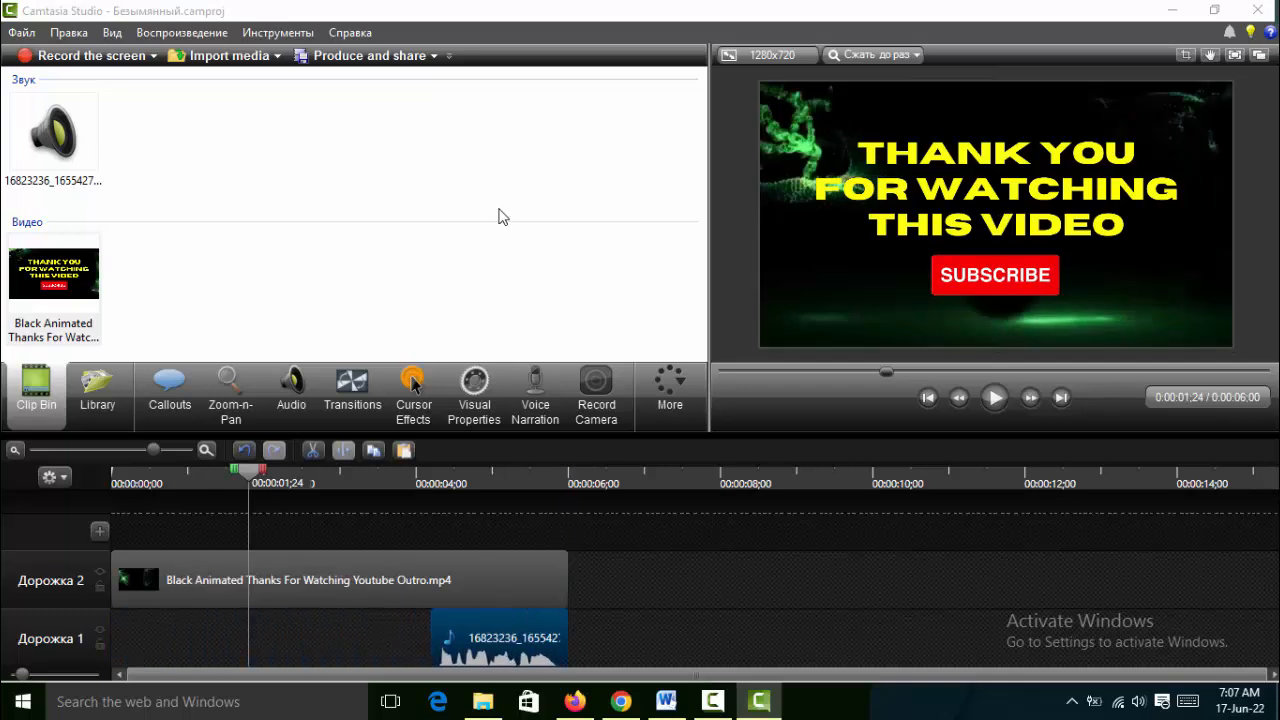
Step: Play the outro from the beginning to check the voice-over's timing
left_click(229, 56)
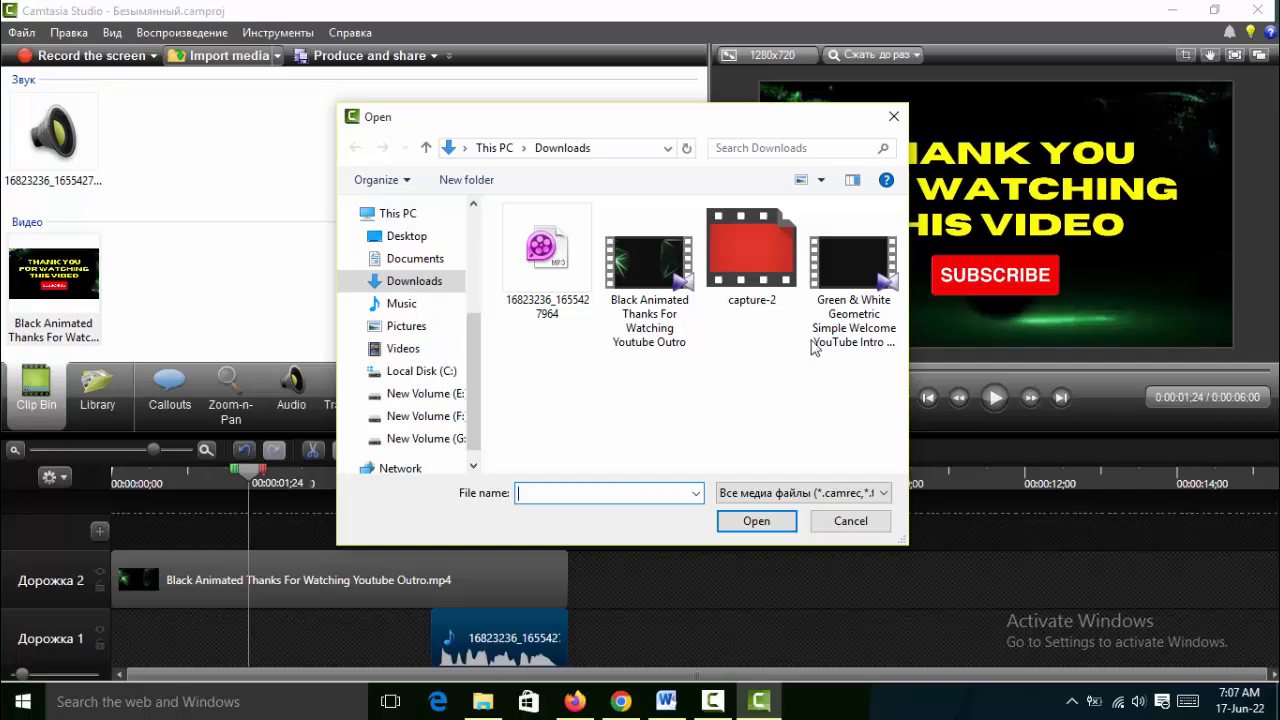
left_click(893, 116)
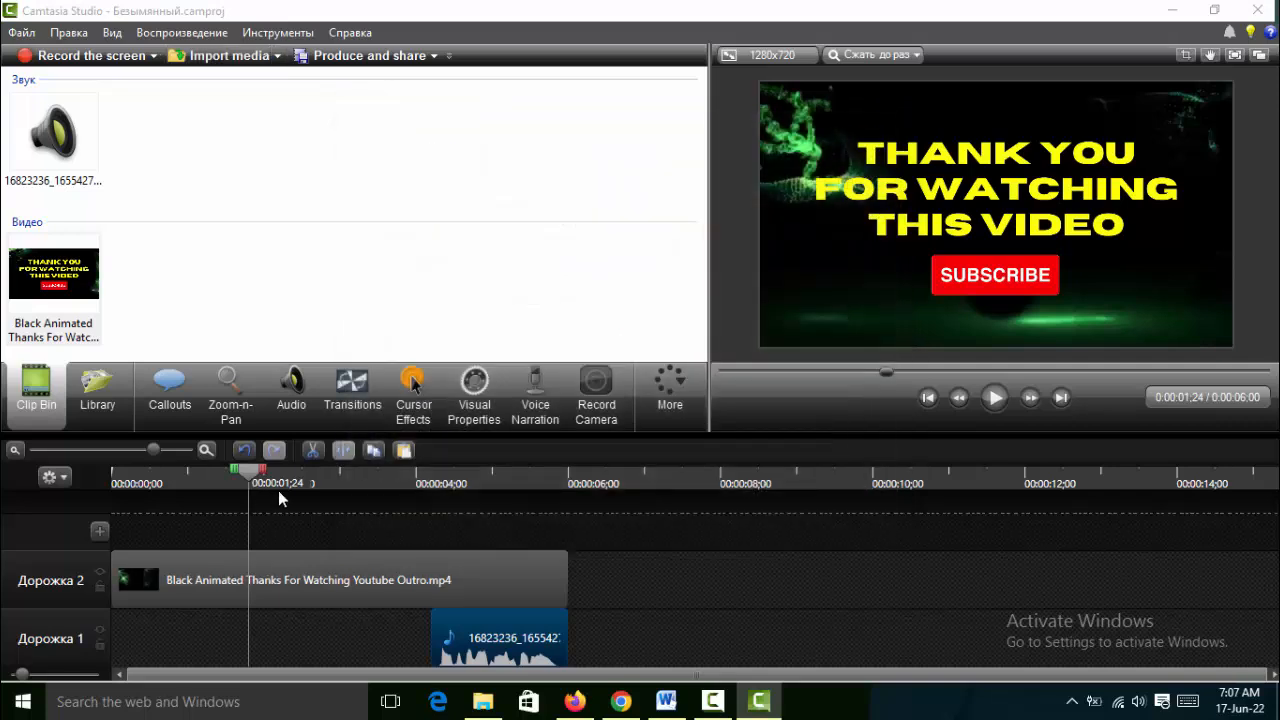
left_click_drag(225, 477, 67, 490)
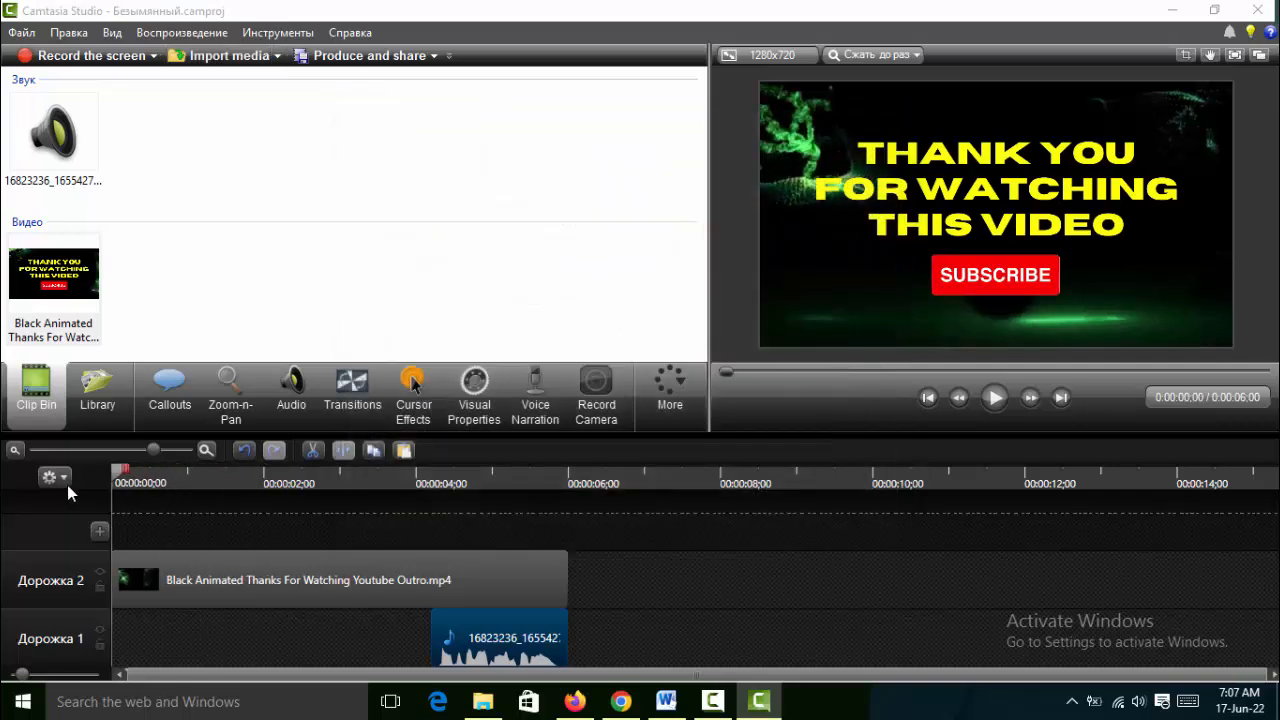
left_click(995, 397)
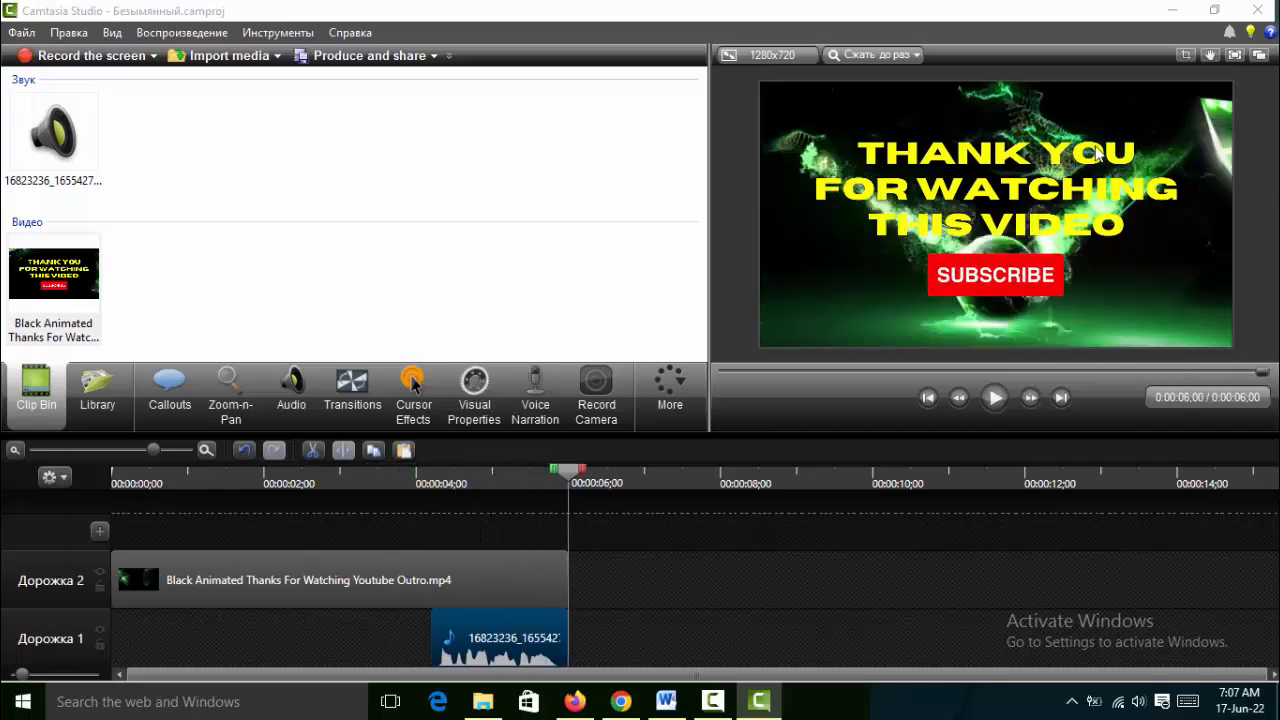
Step: Produce the outro as MP4 only (up to 1080p) in the Desktop folder, keeping the default name, and close the playback and results
left_click(433, 62)
left_click(430, 84)
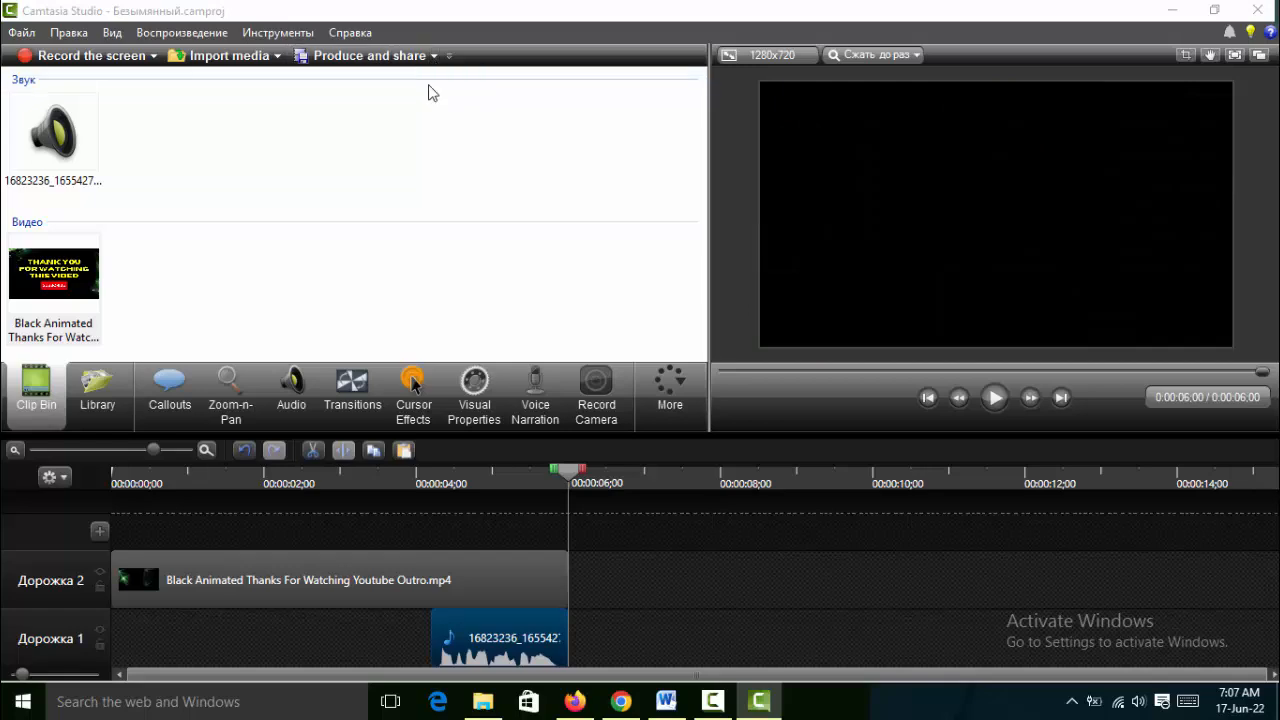
left_click(826, 160)
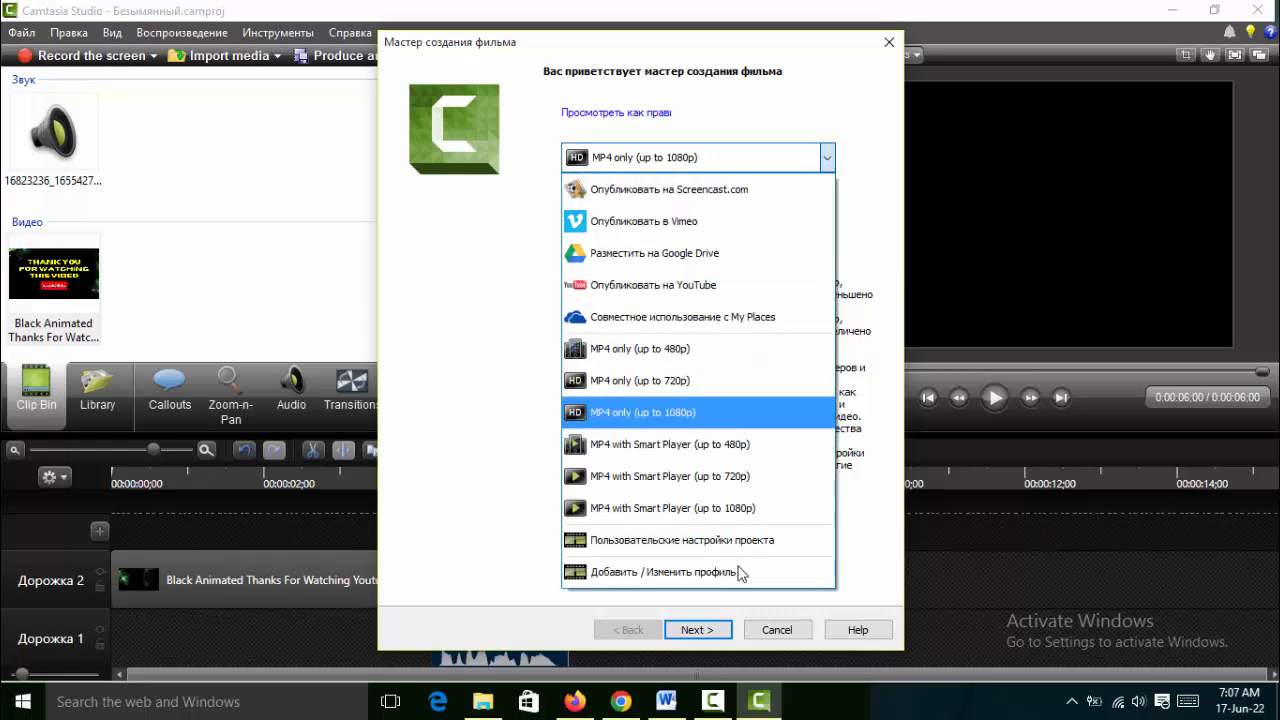
left_click(680, 413)
left_click(712, 636)
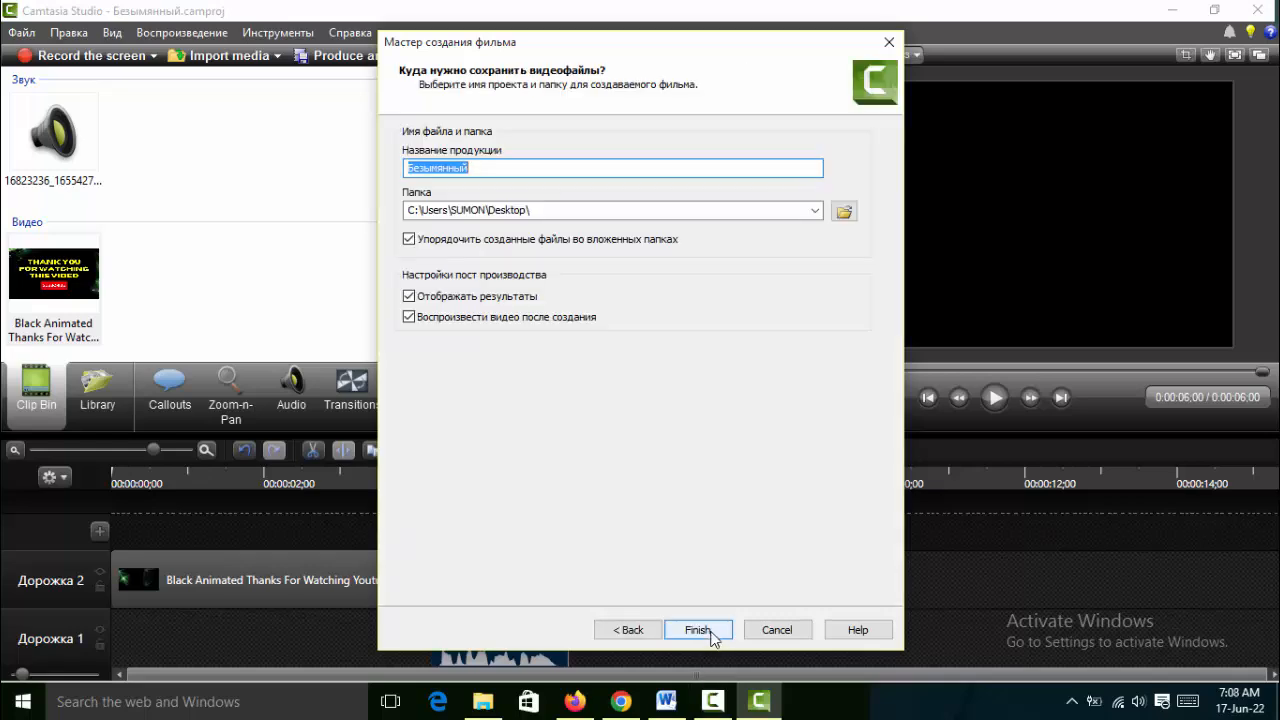
left_click(698, 630)
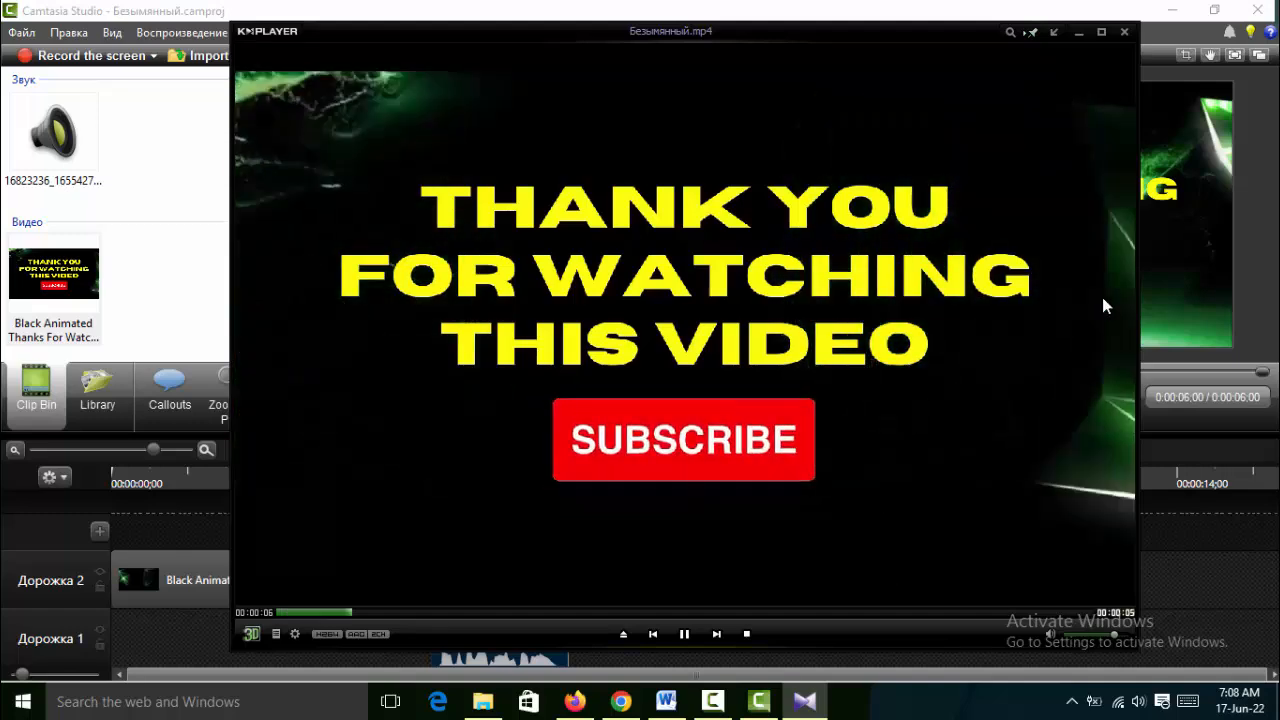
left_click(1124, 32)
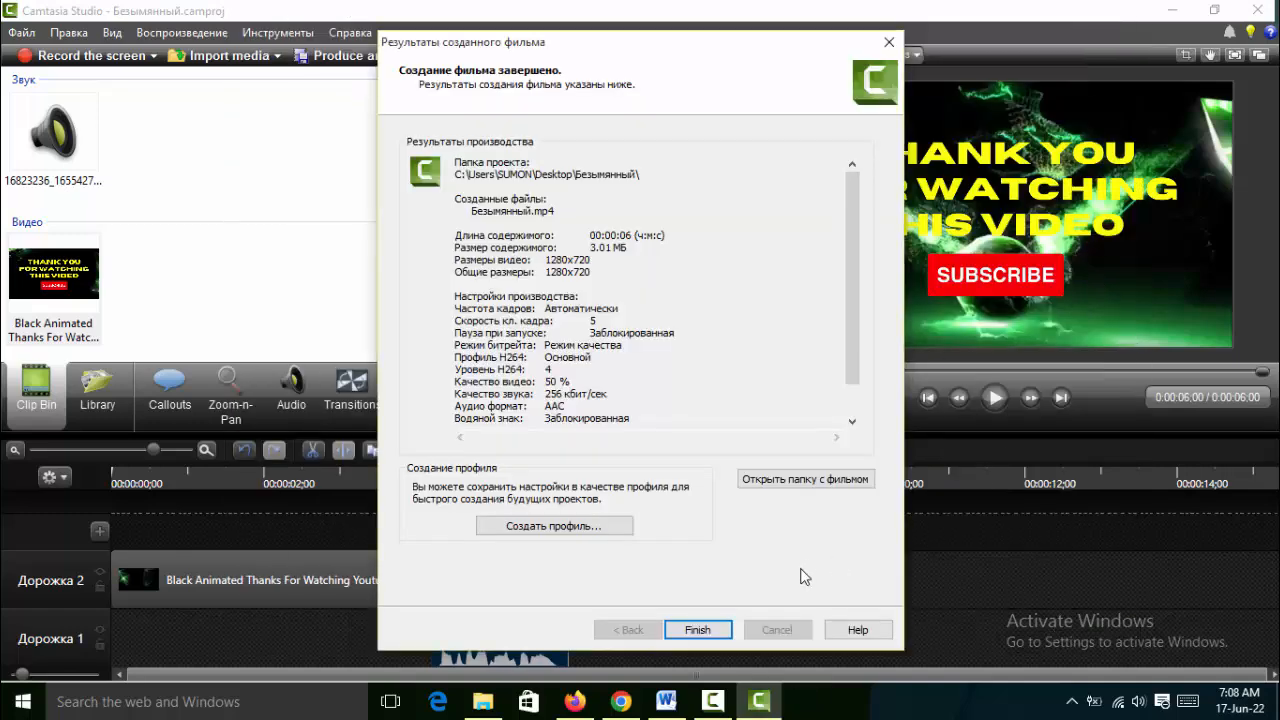
left_click(694, 617)
Step: Minimize Camtasia Studio and cut the produced outro video from the Безымянный folder on the desktop
left_click(1174, 12)
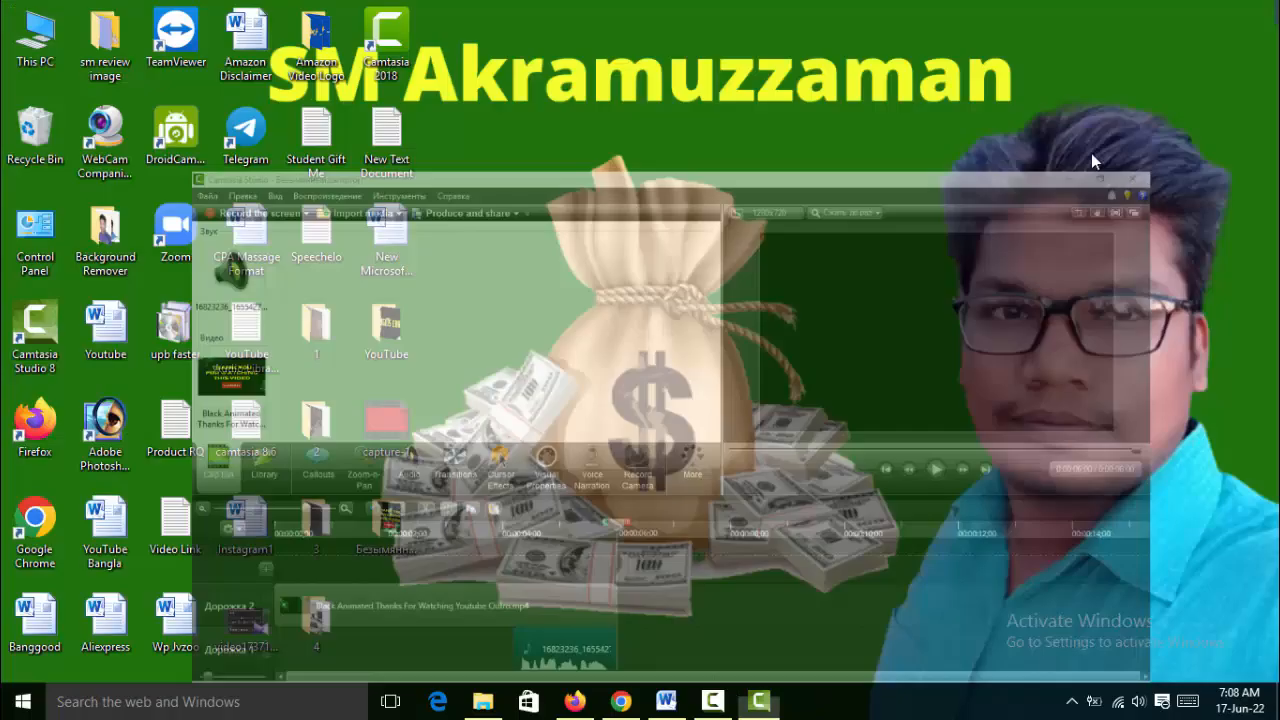
double_click(386, 510)
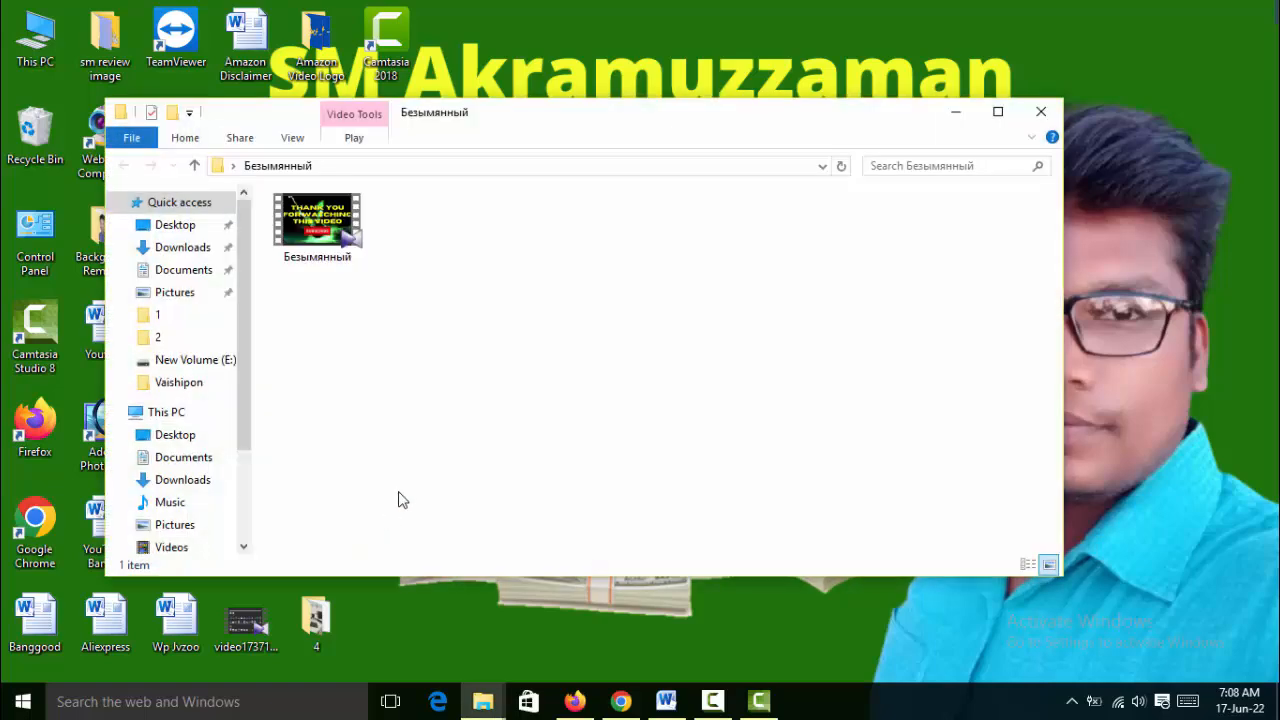
right_click(333, 229)
left_click(372, 527)
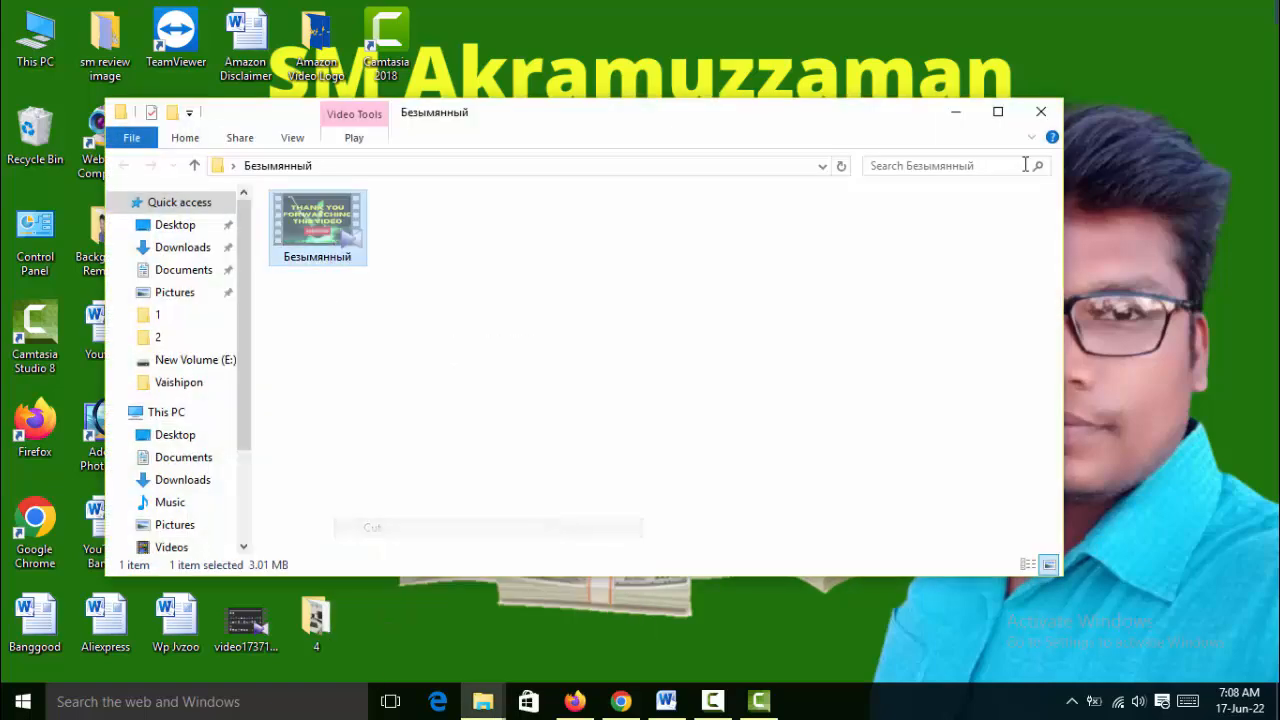
left_click(1041, 111)
Step: Open the YouTube folder on the desktop and rename the GADGETS CHART video as Intro
double_click(388, 327)
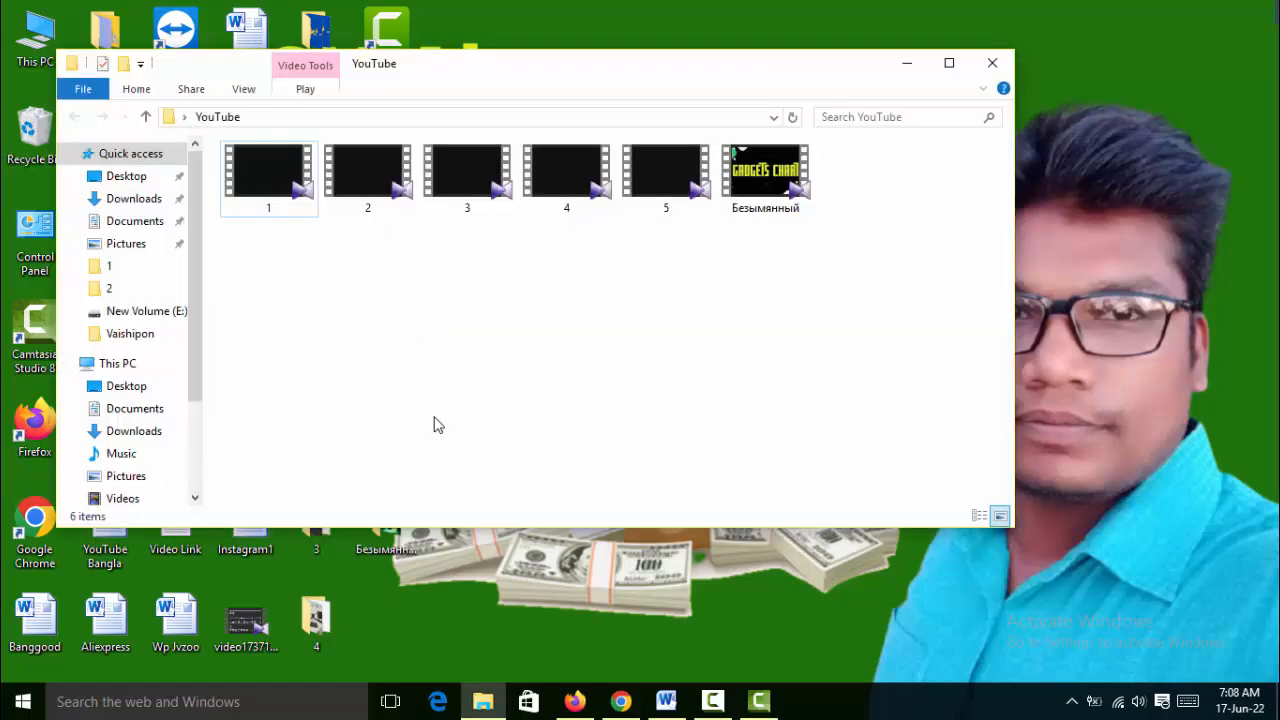
right_click(768, 178)
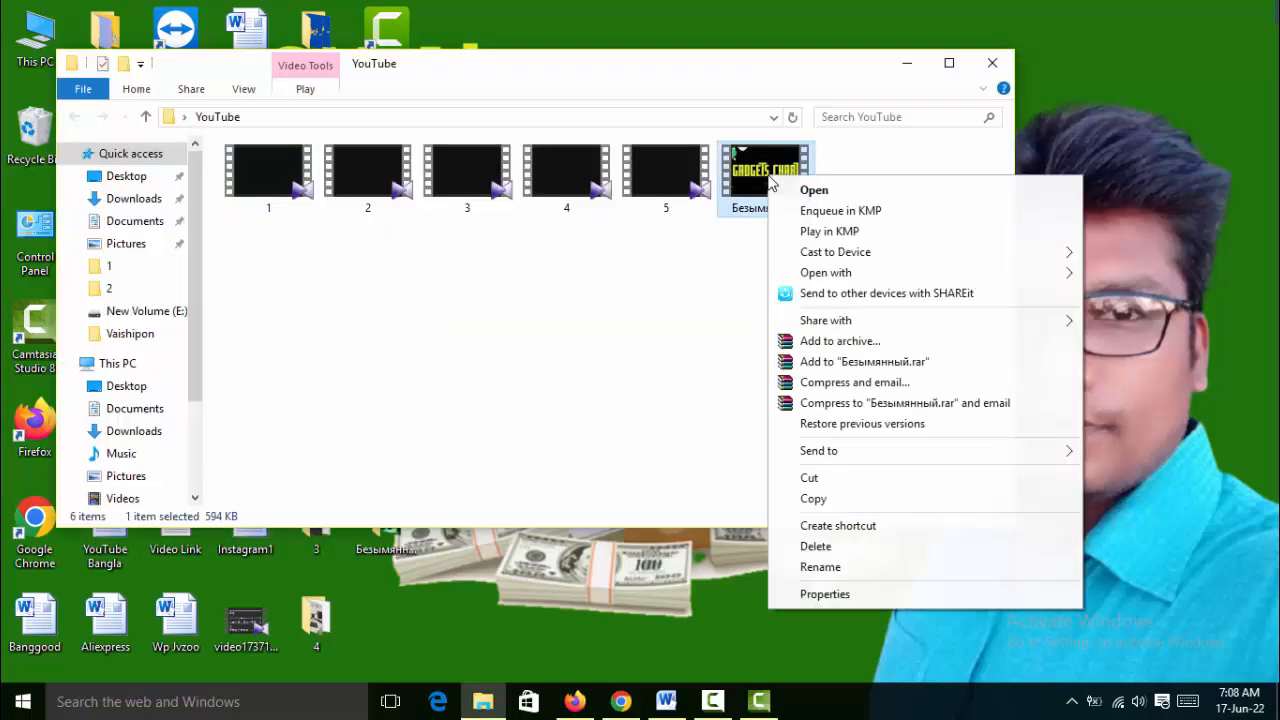
left_click(820, 567)
type("Int")
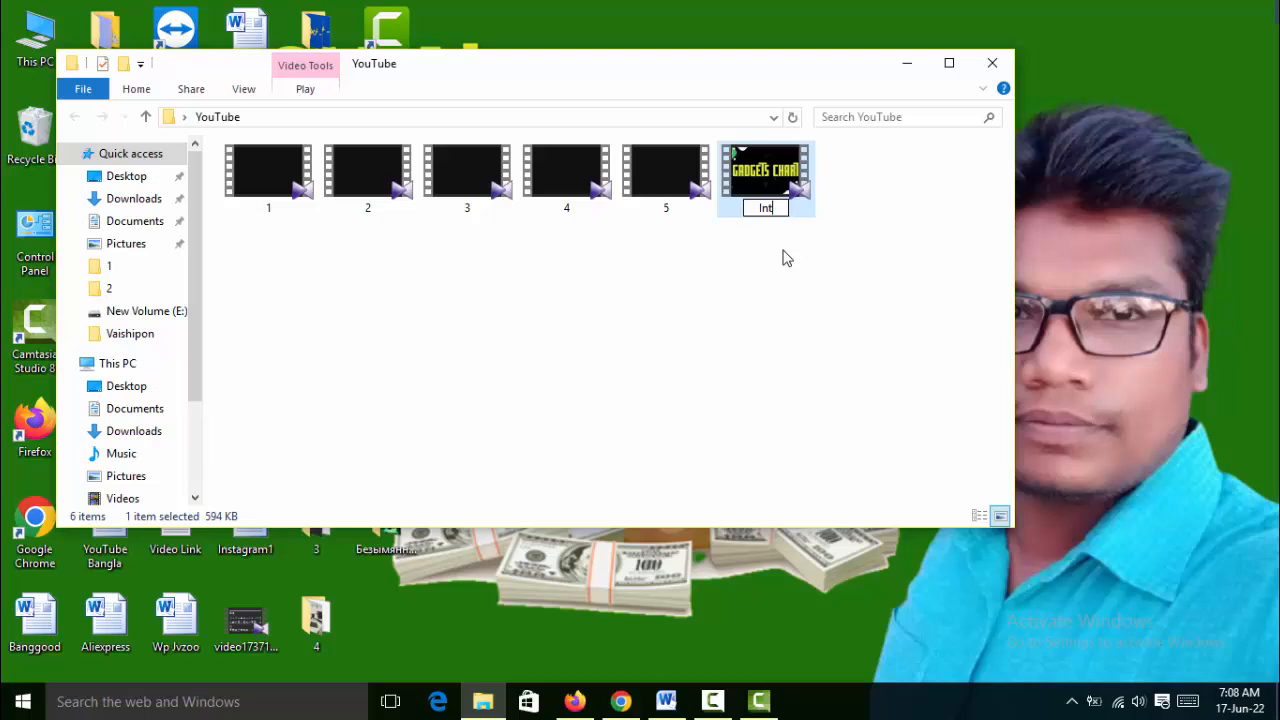
type("ro")
key("Return")
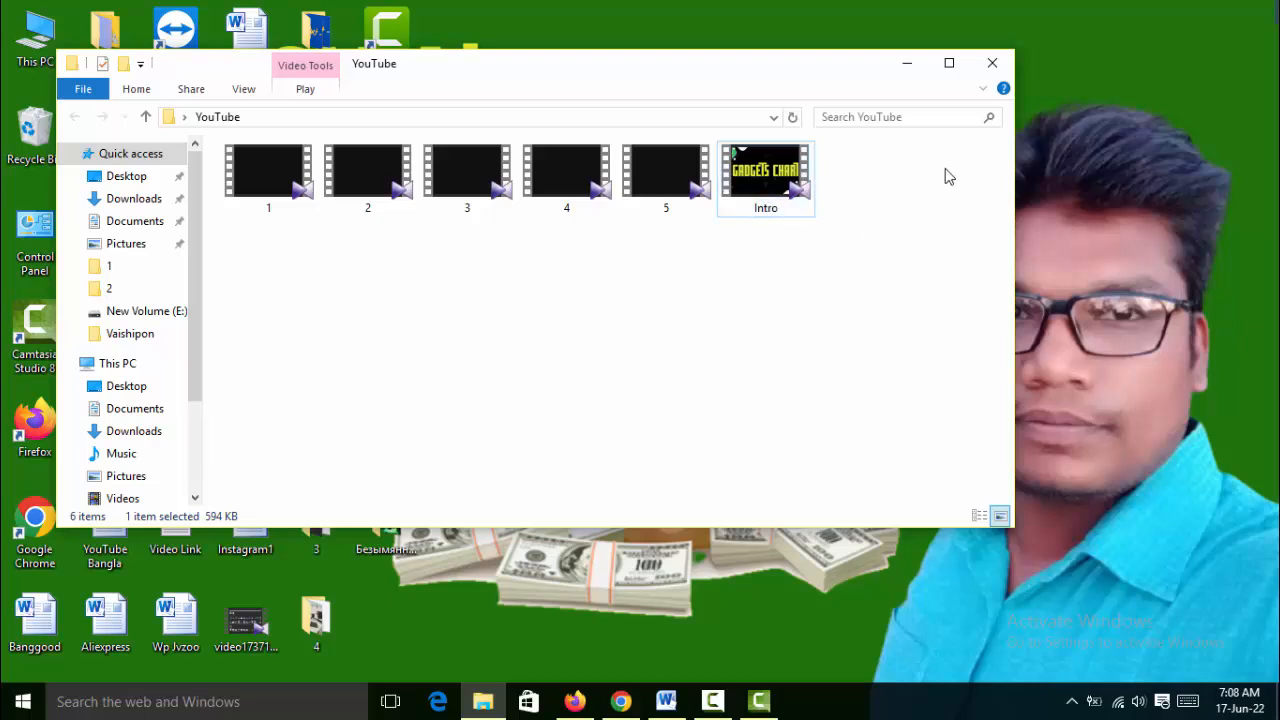
Step: Paste the thank-you video into the YouTube folder and rename it as Outro
right_click(946, 168)
left_click(990, 320)
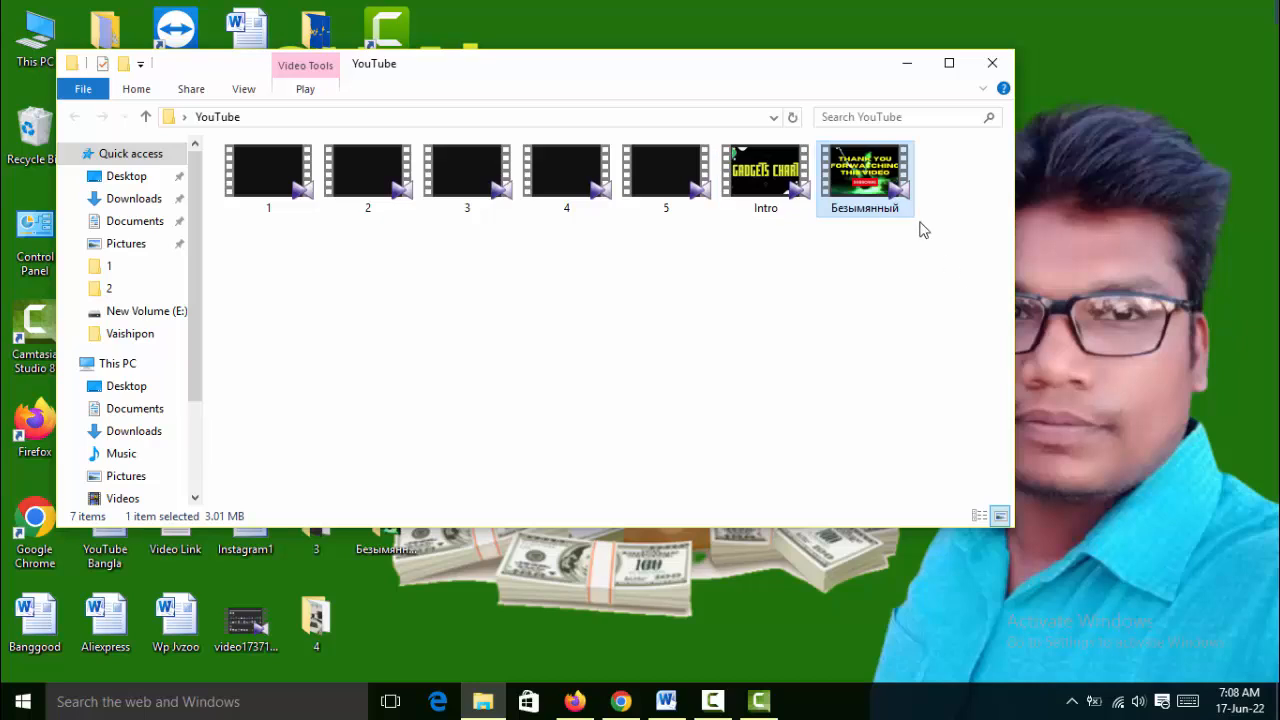
right_click(890, 177)
left_click(960, 566)
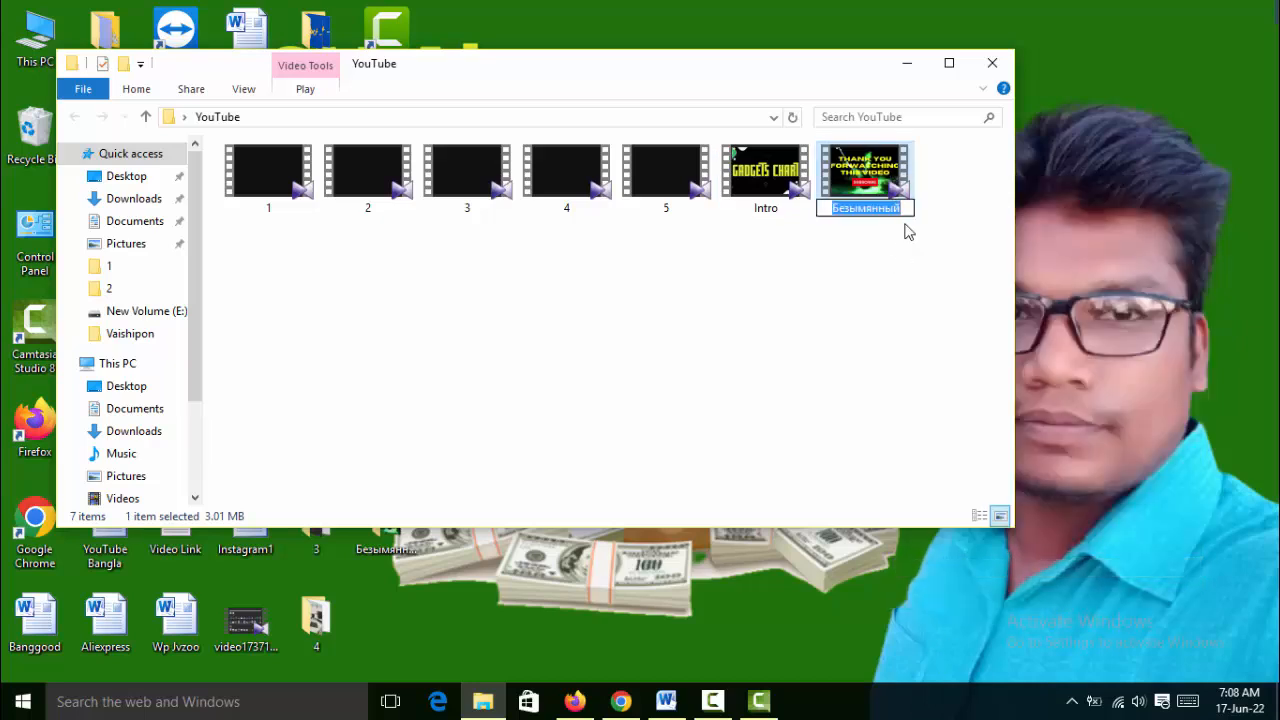
type("Outro")
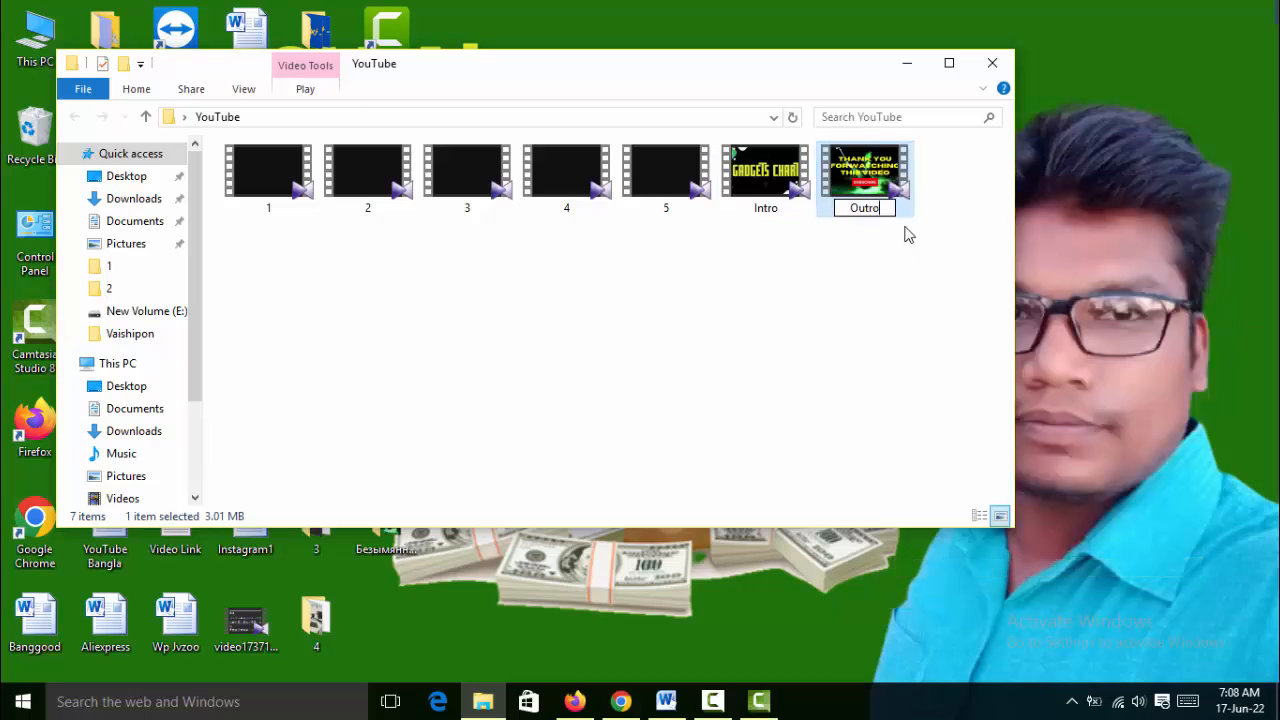
left_click(851, 354)
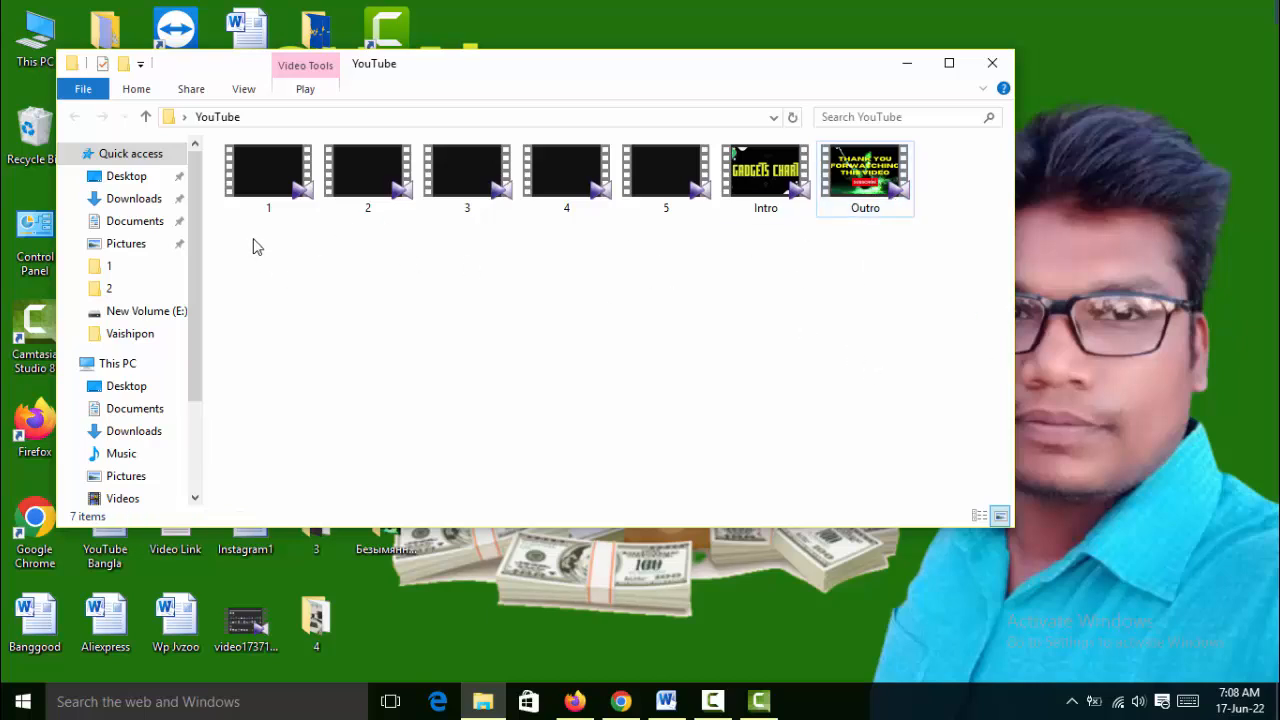
left_click_drag(253, 247, 914, 238)
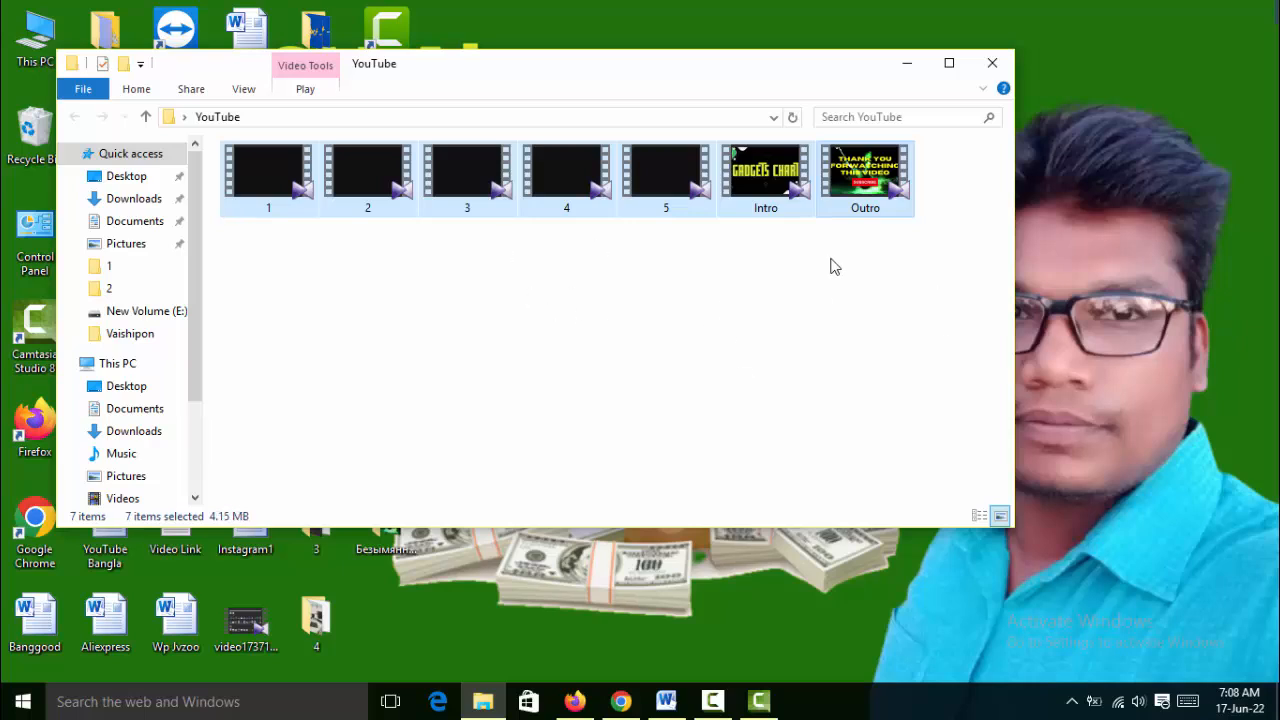
left_click(961, 199)
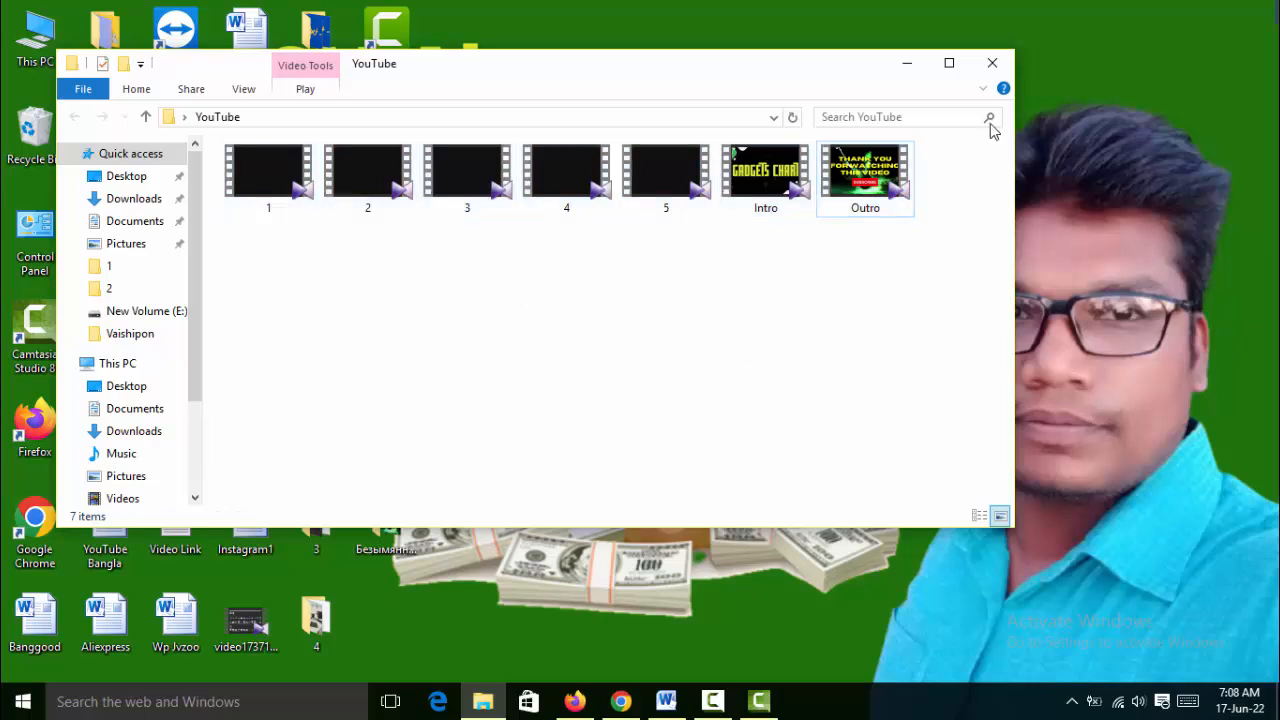
Step: Copy the Blue Modern Travel Tips Tutorial YouTube Thumbnail picture from the Amazon Video Logo folder into the YouTube folder and close both folders
left_click_drag(760, 85, 1094, 141)
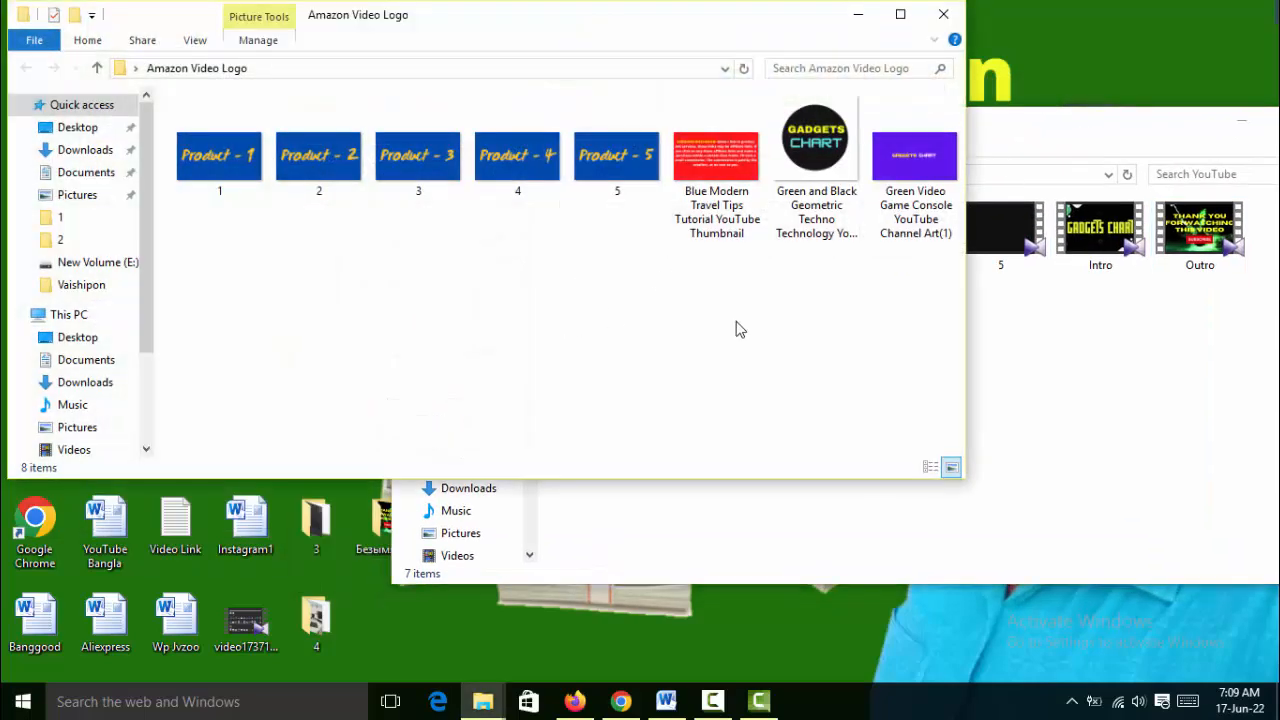
left_click(714, 172)
right_click(714, 172)
left_click(757, 543)
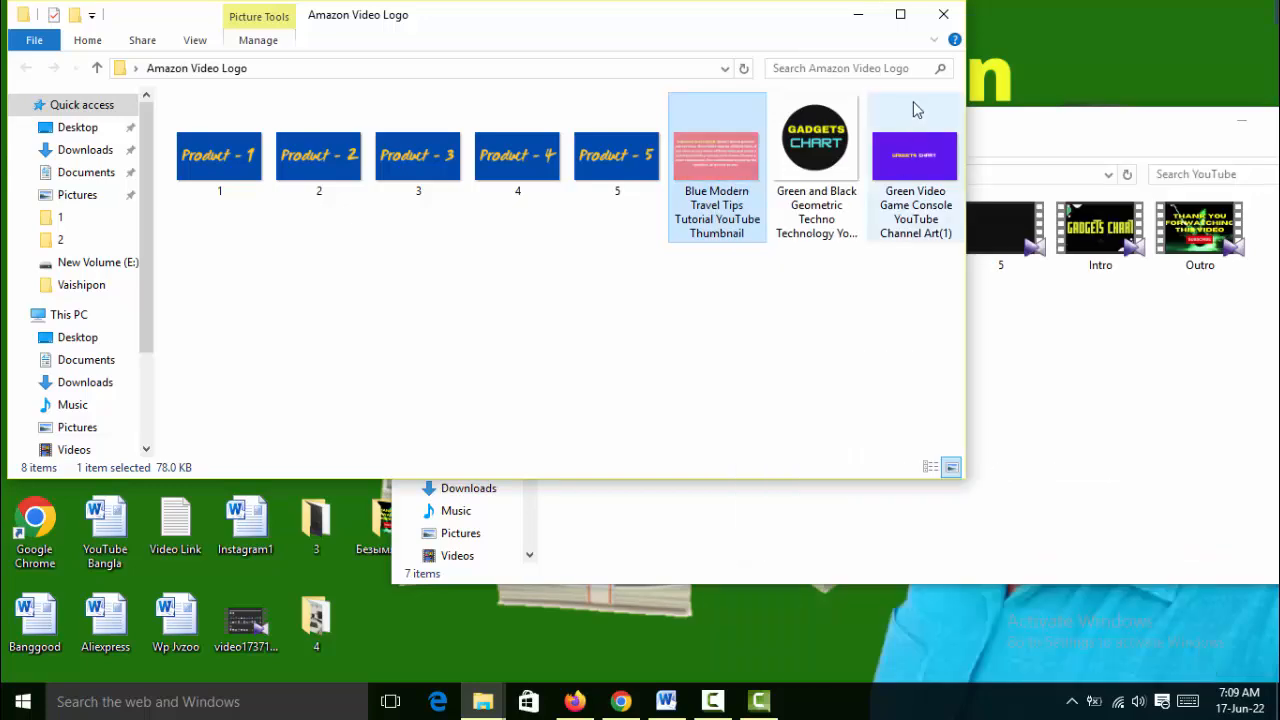
left_click(943, 14)
right_click(590, 428)
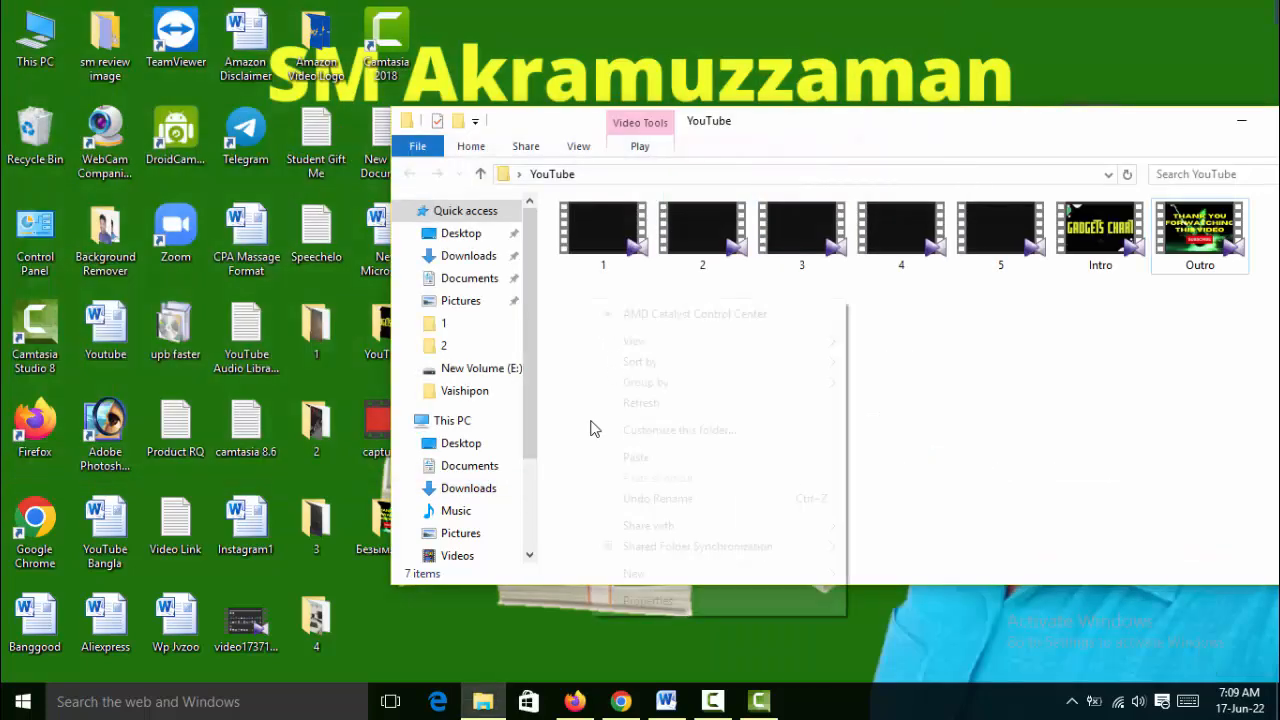
left_click(634, 455)
left_click_drag(785, 135, 729, 131)
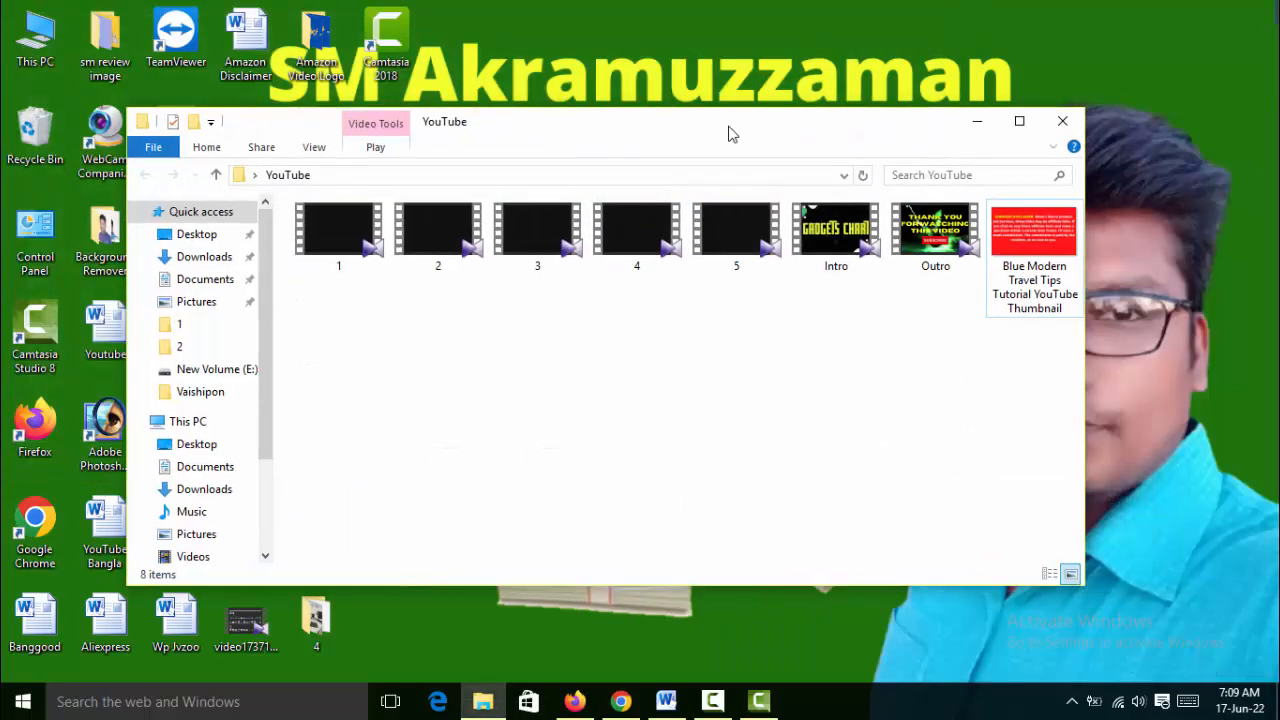
left_click_drag(337, 308, 1100, 243)
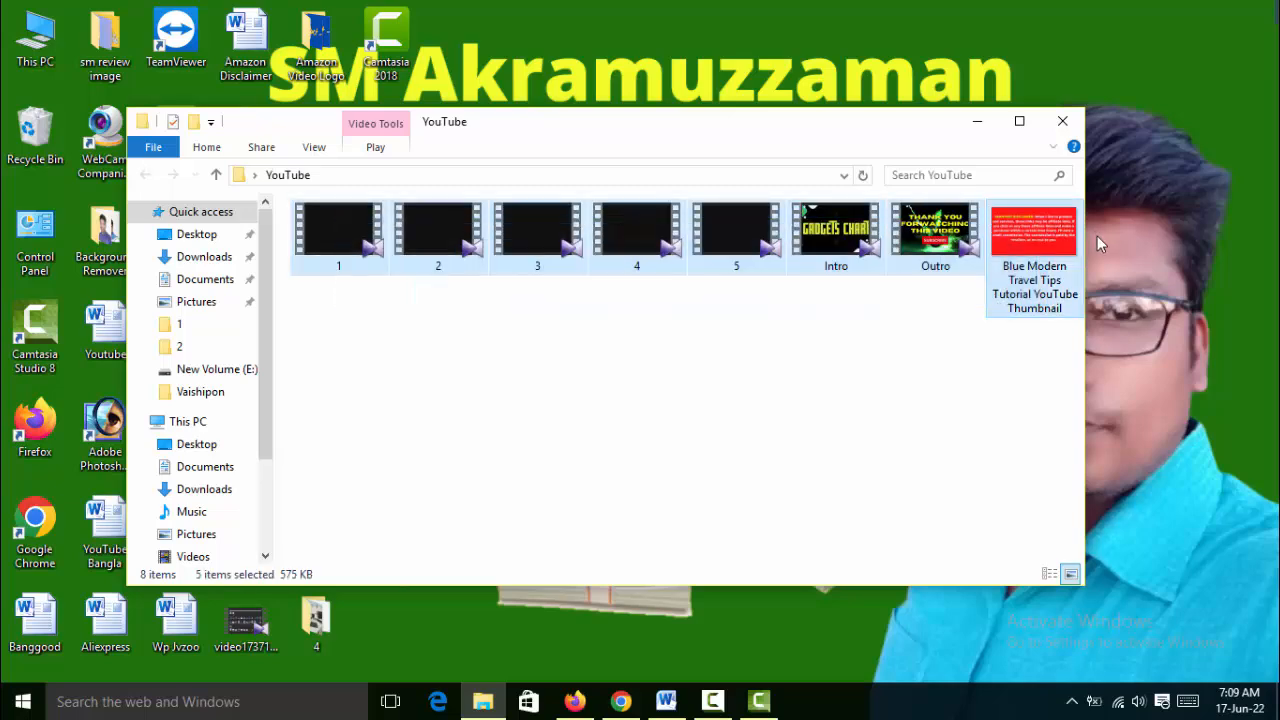
left_click(1062, 121)
right_click(602, 126)
left_click(655, 212)
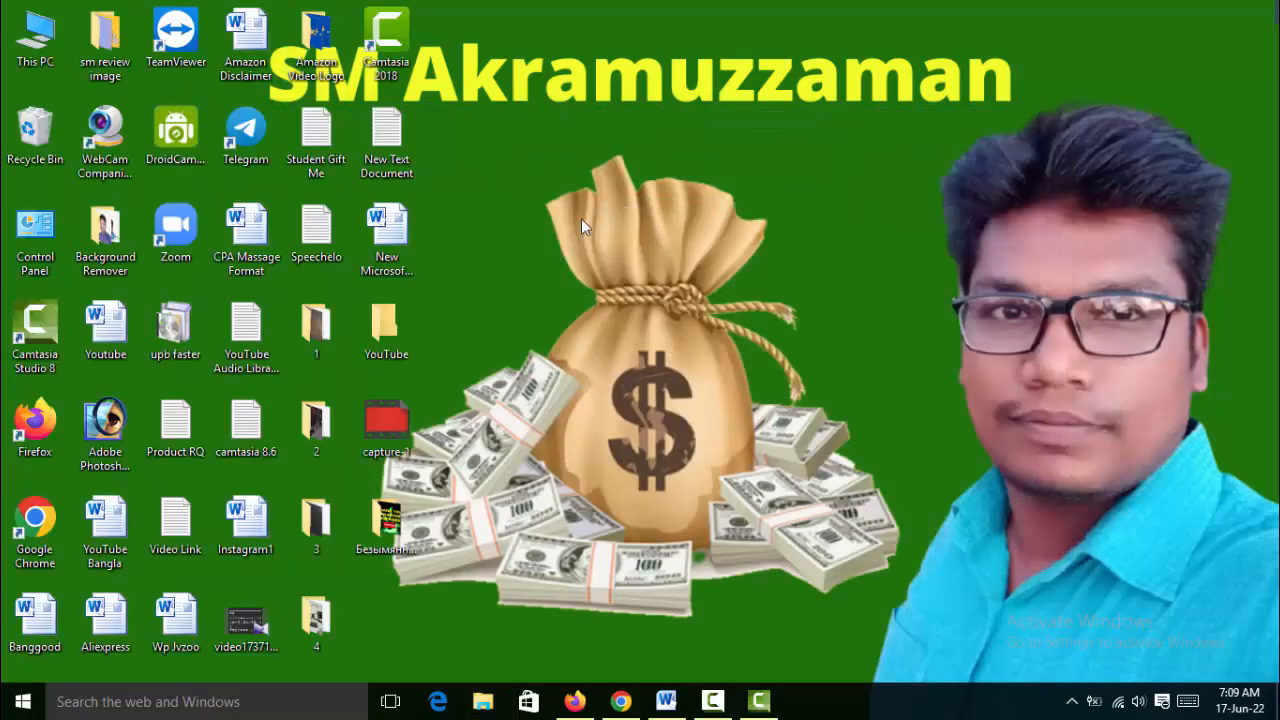
right_click(564, 114)
left_click(625, 198)
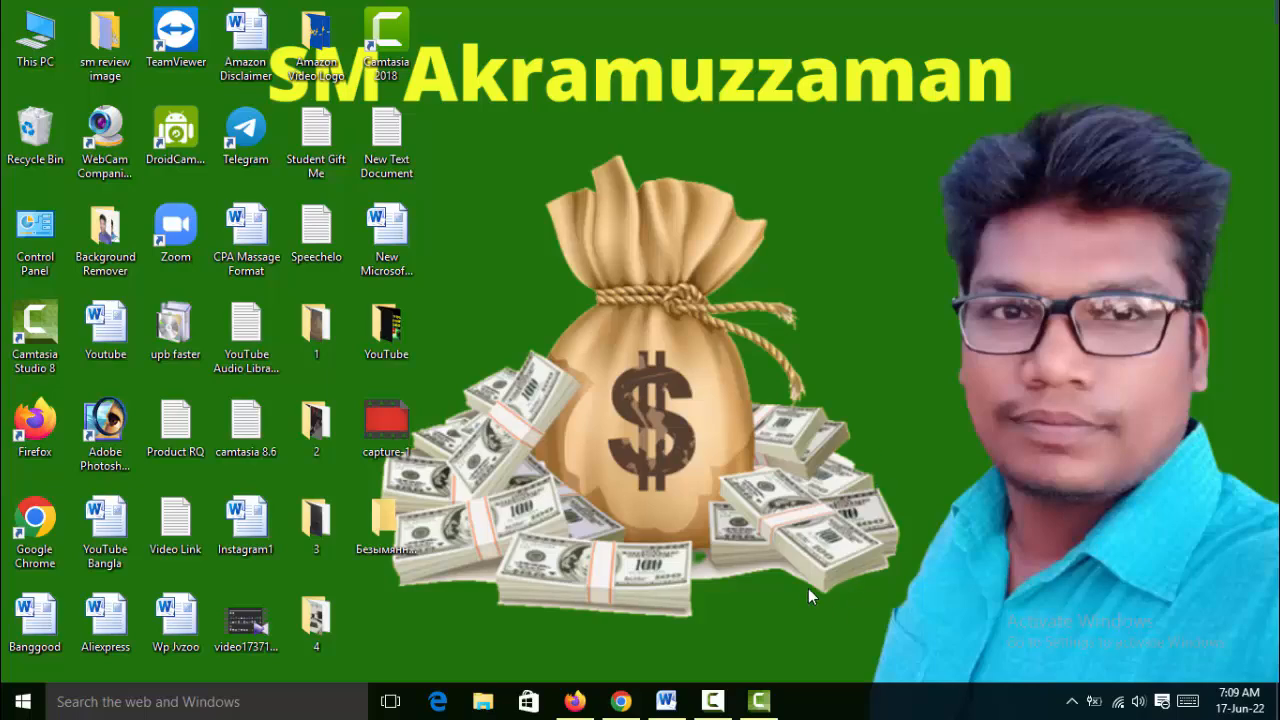
left_click(666, 701)
left_click(1172, 14)
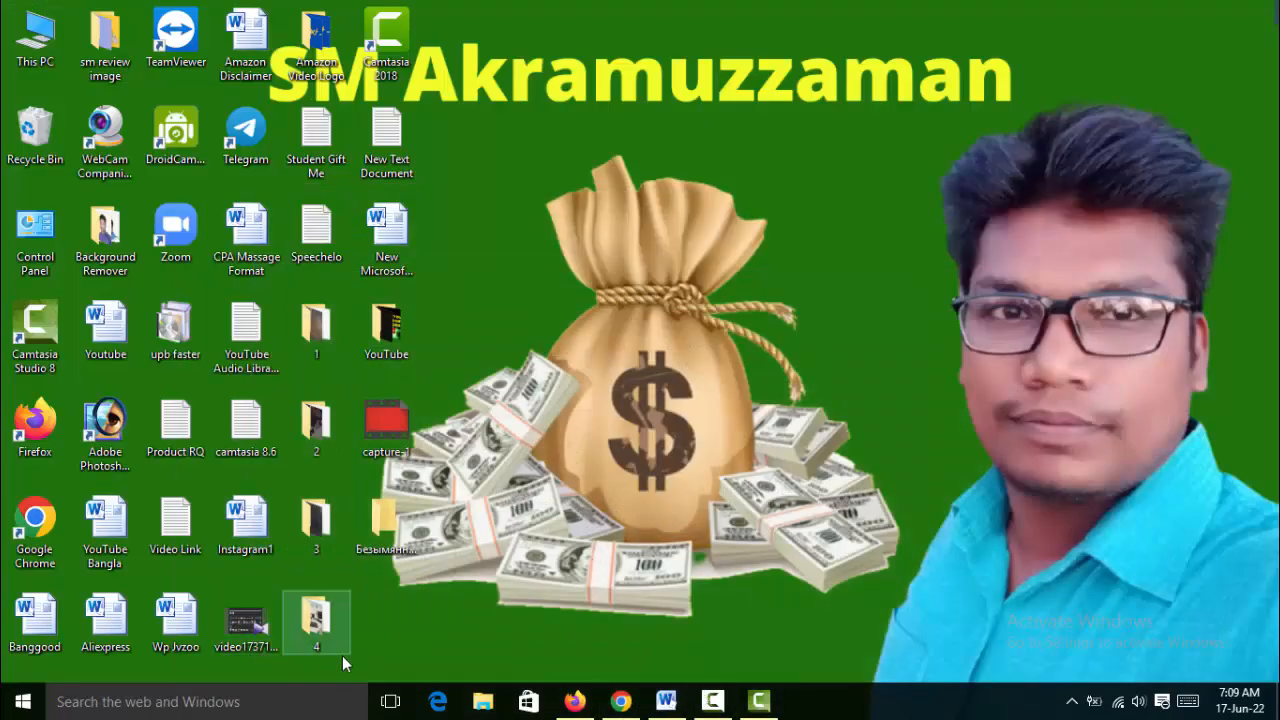
left_click_drag(341, 642, 330, 318)
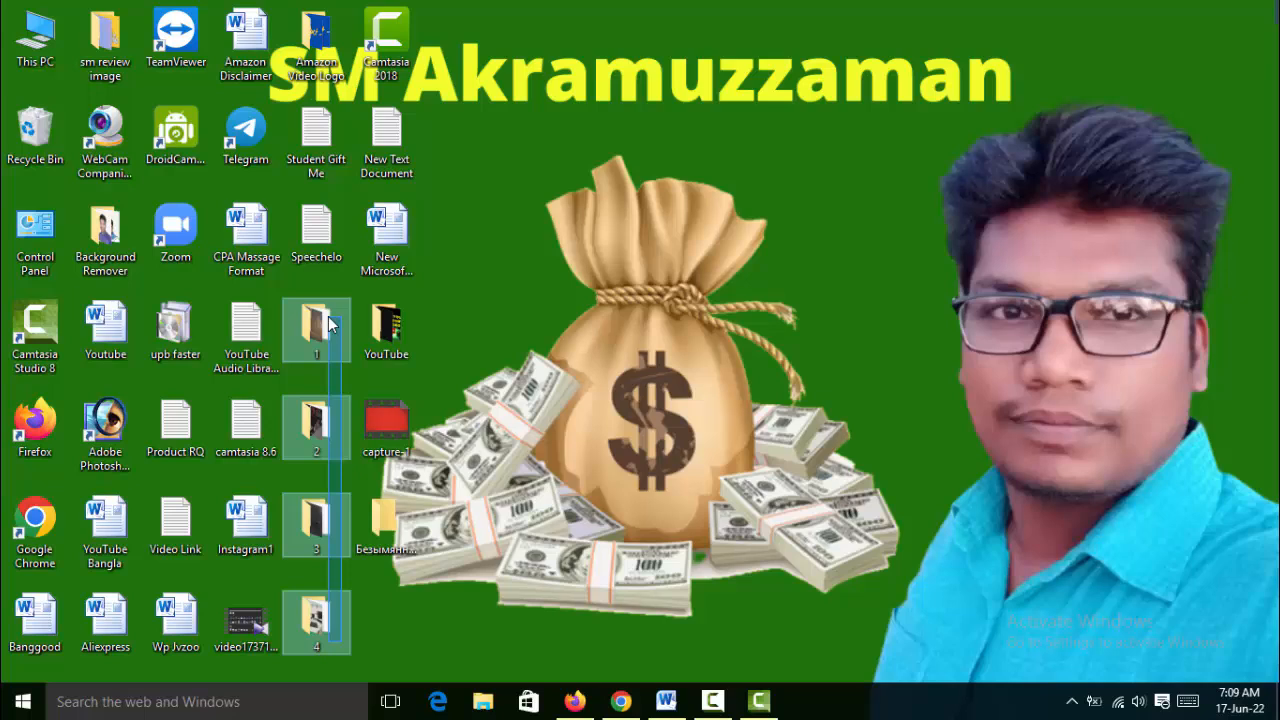
left_click_drag(330, 322, 330, 322)
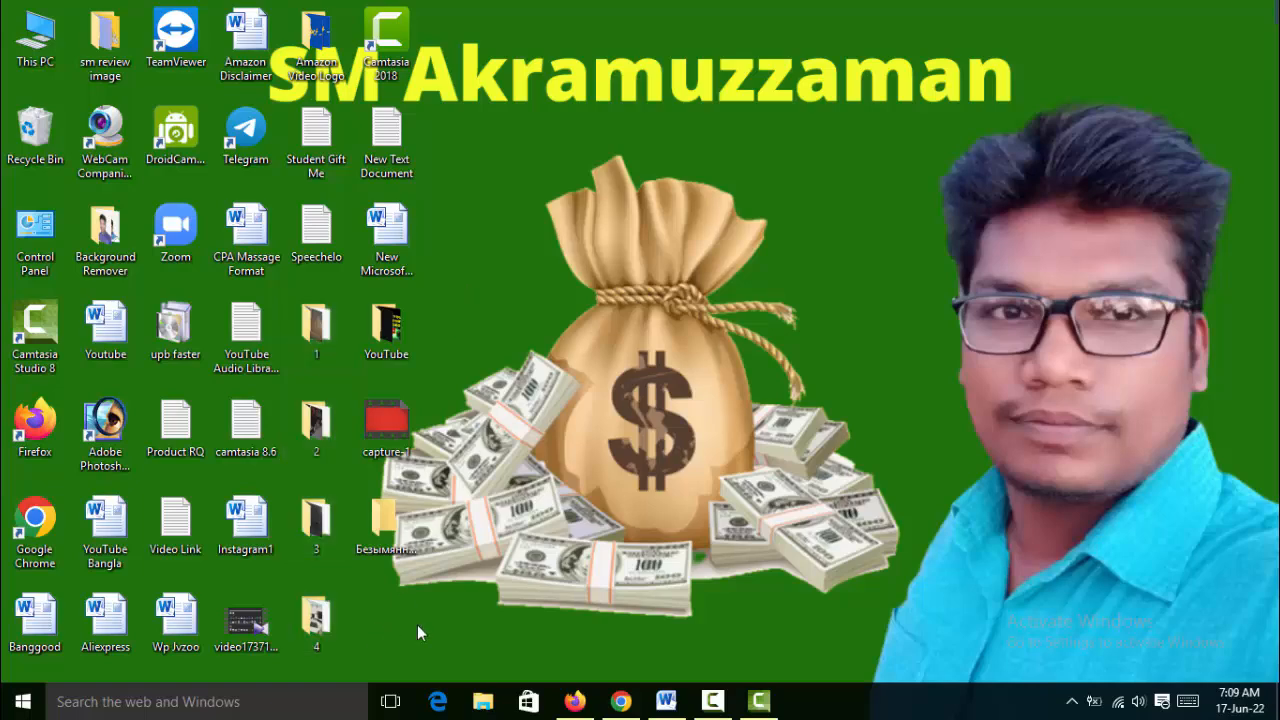
Step: Switch to Chrome and look through the Amazon results for Phone Laptop Power Bank for suitable products
left_click(621, 701)
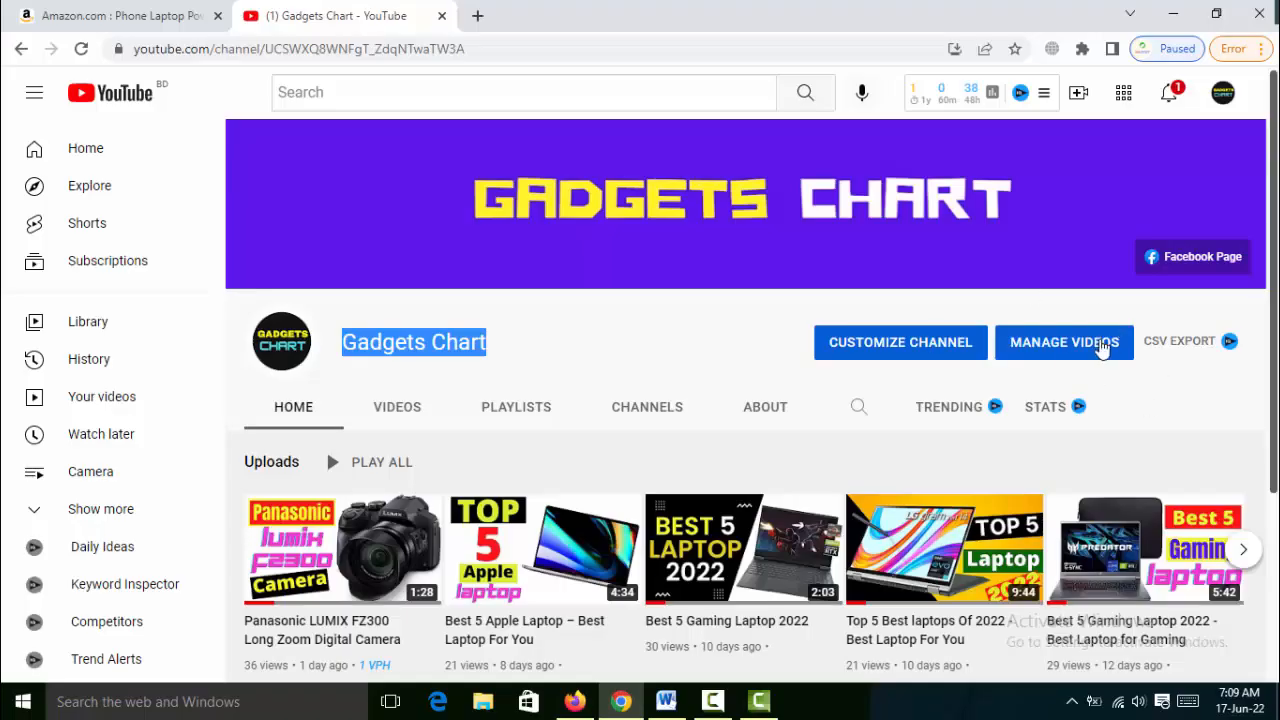
left_click(122, 15)
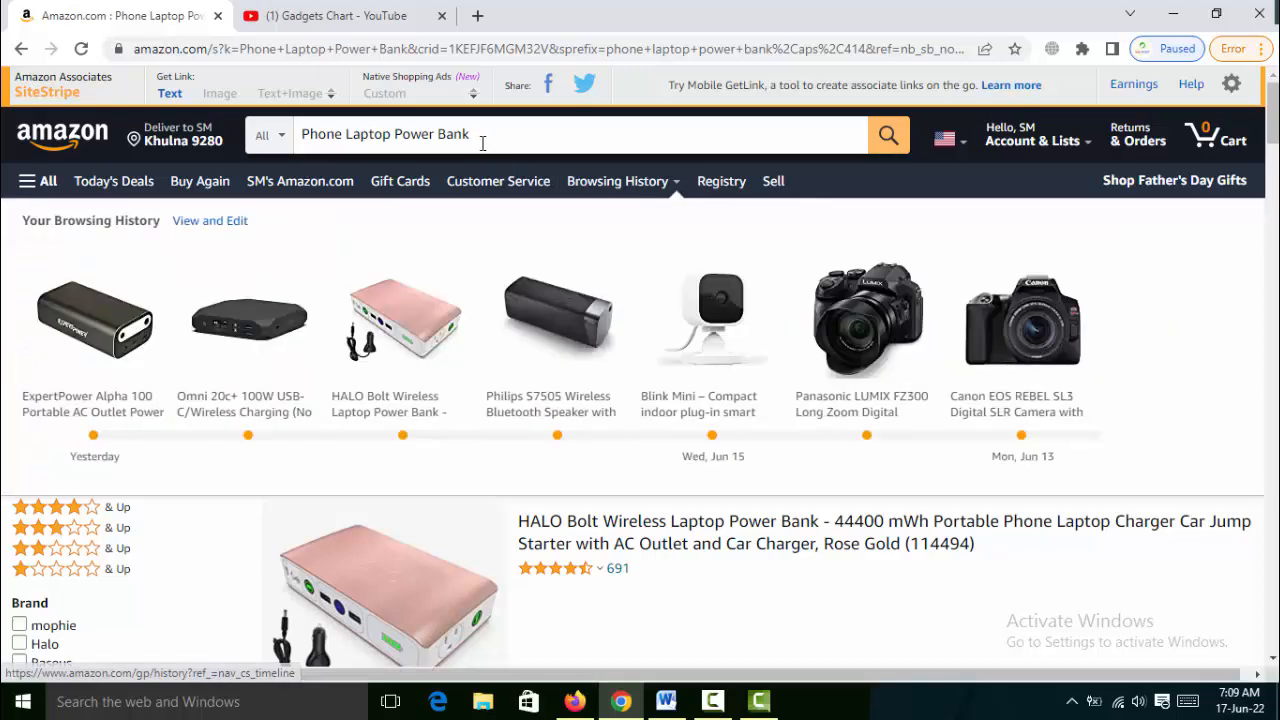
scroll(1037, 391, "down", 10)
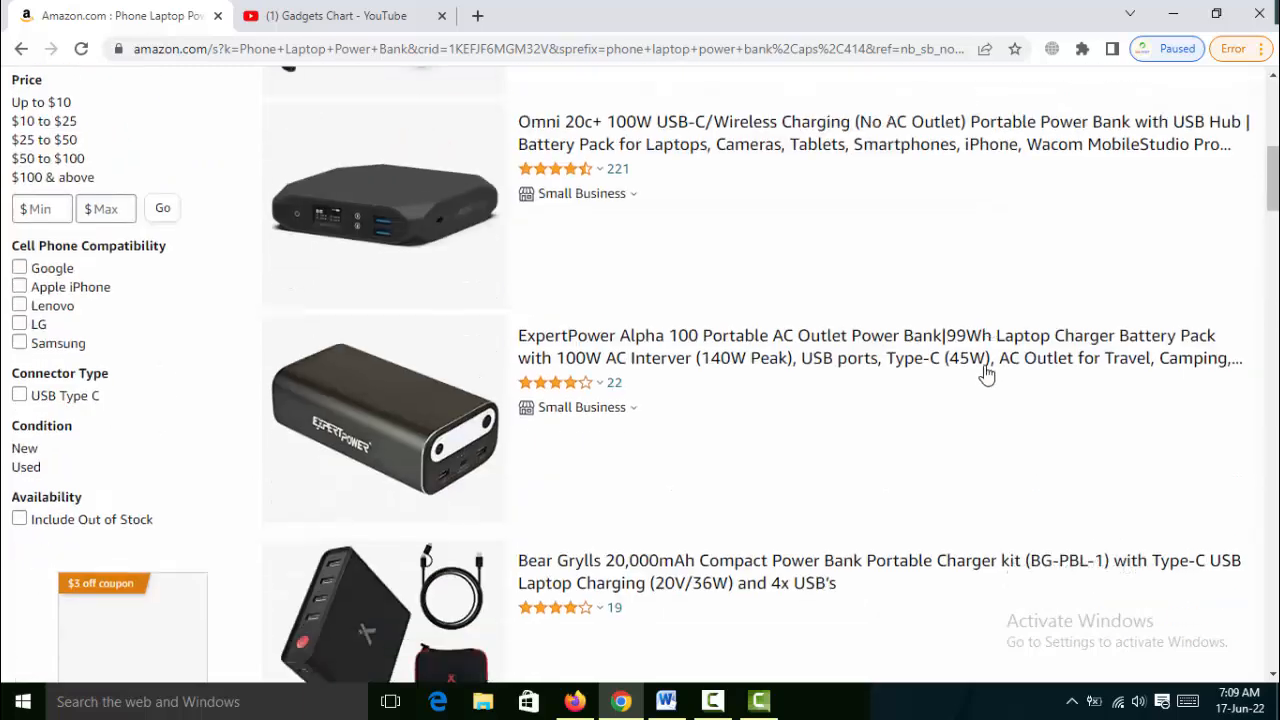
scroll(979, 364, "down", 6)
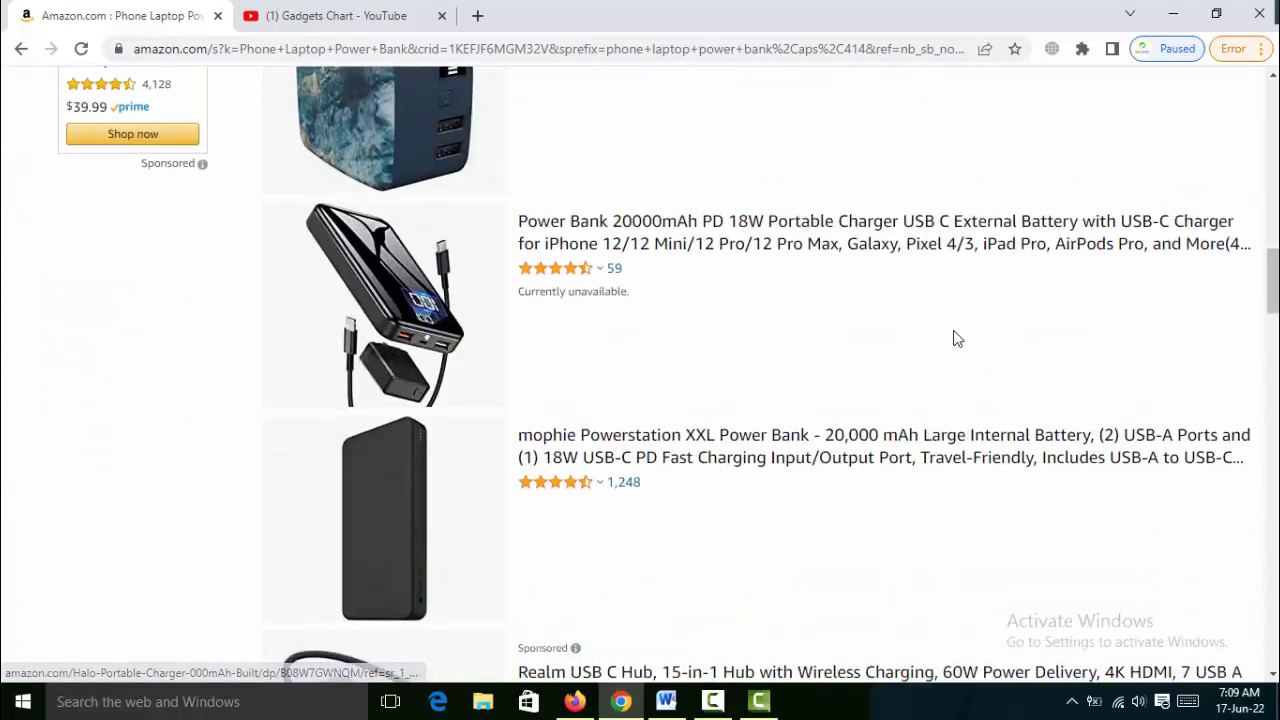
scroll(955, 338, "down", 2)
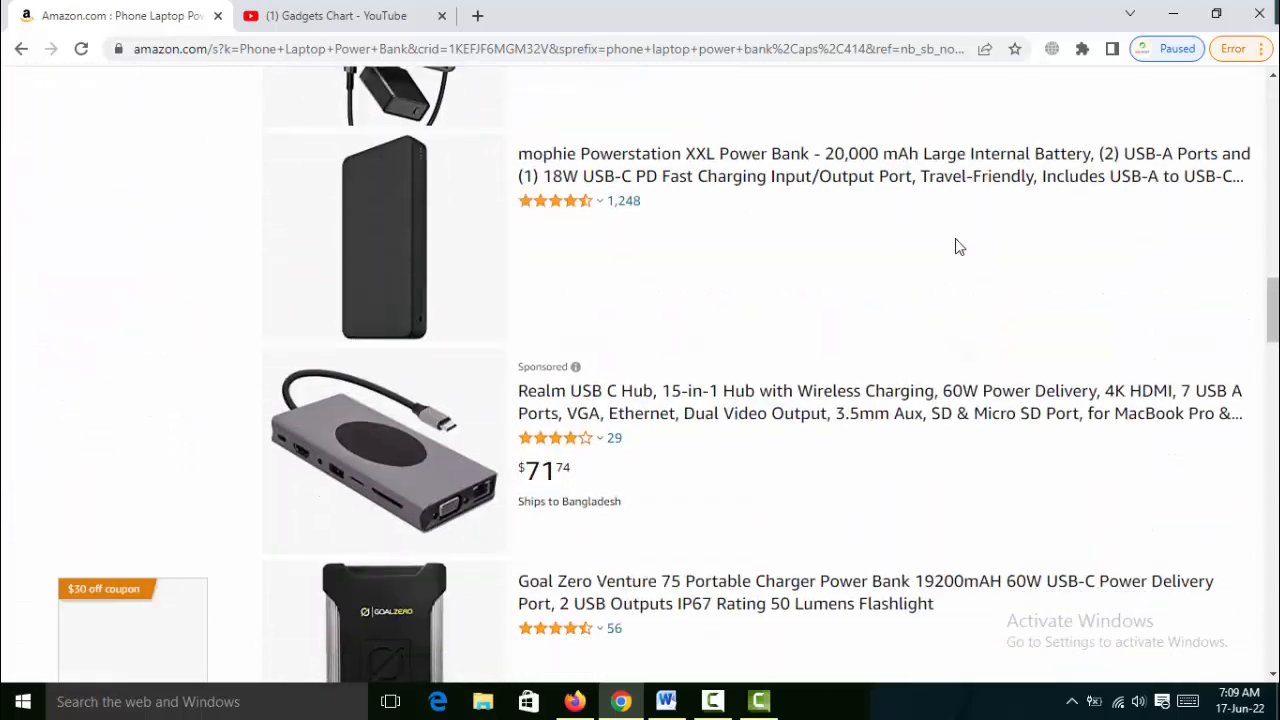
scroll(951, 349, "down", 2)
scroll(955, 258, "up", 2)
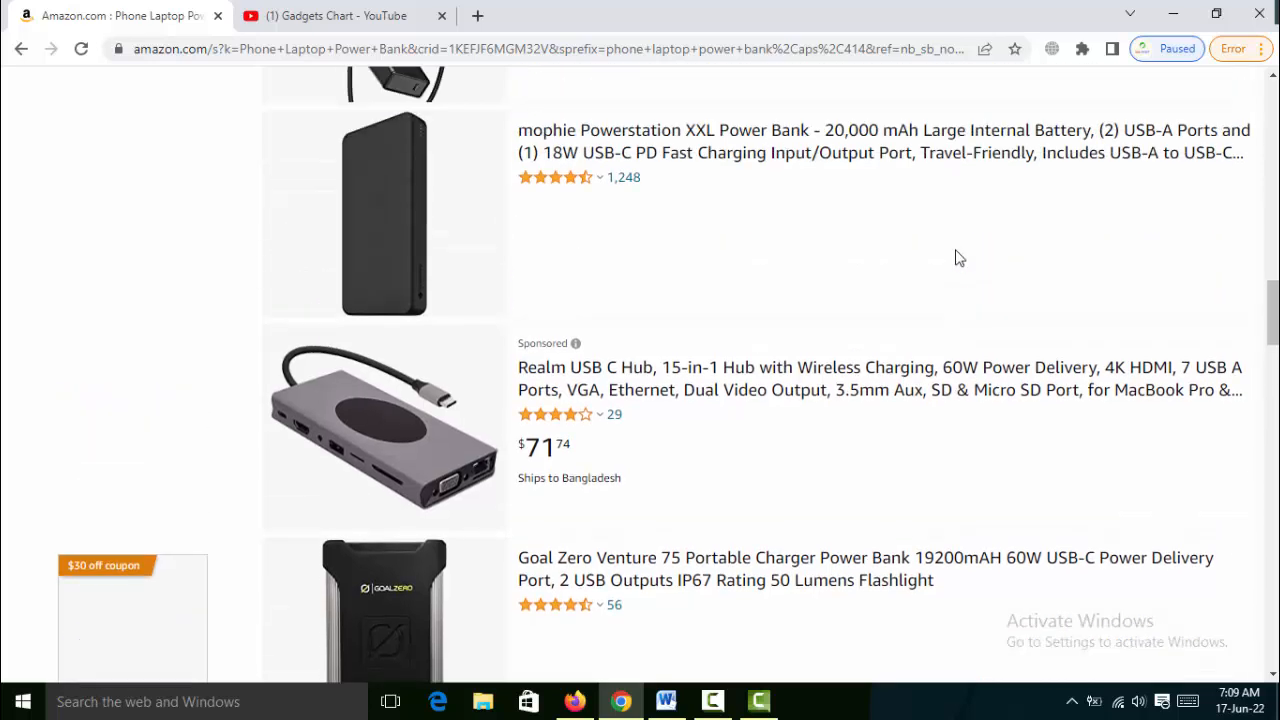
scroll(943, 306, "down", 1)
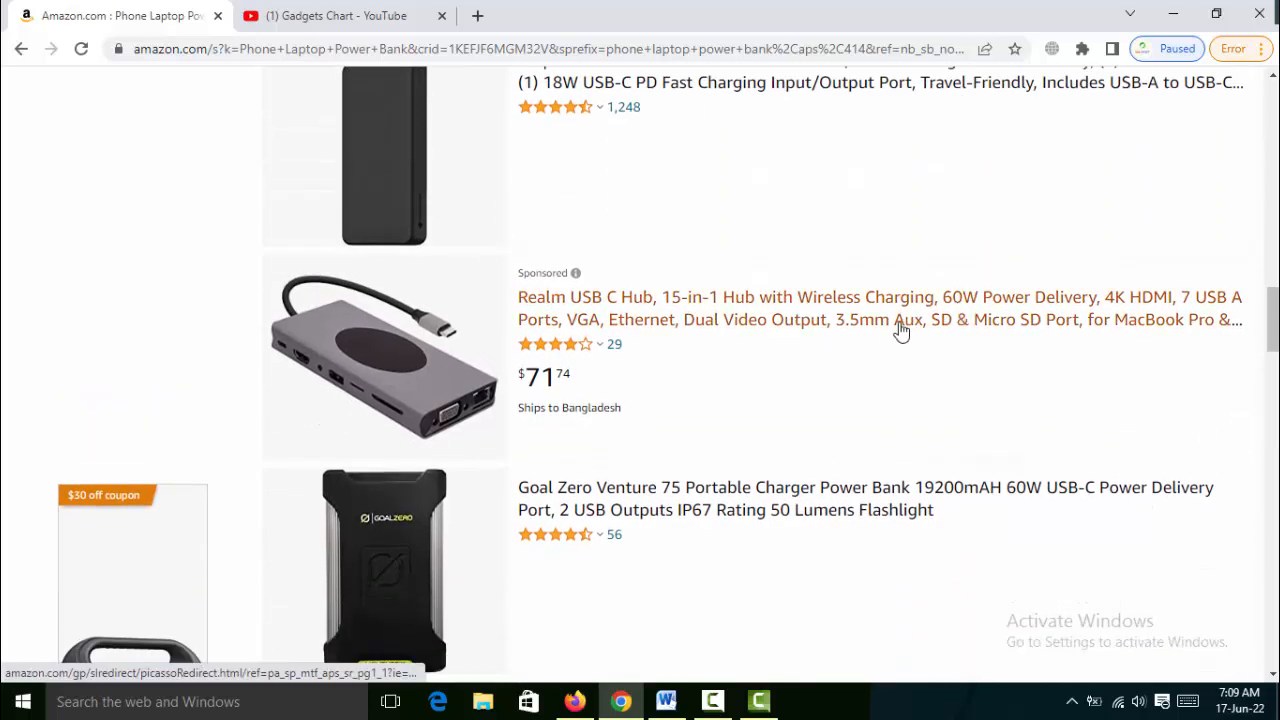
Step: Open the Realm USB C Hub result in a new tab, check its listing images for a product video, and close it
middle_click(863, 306)
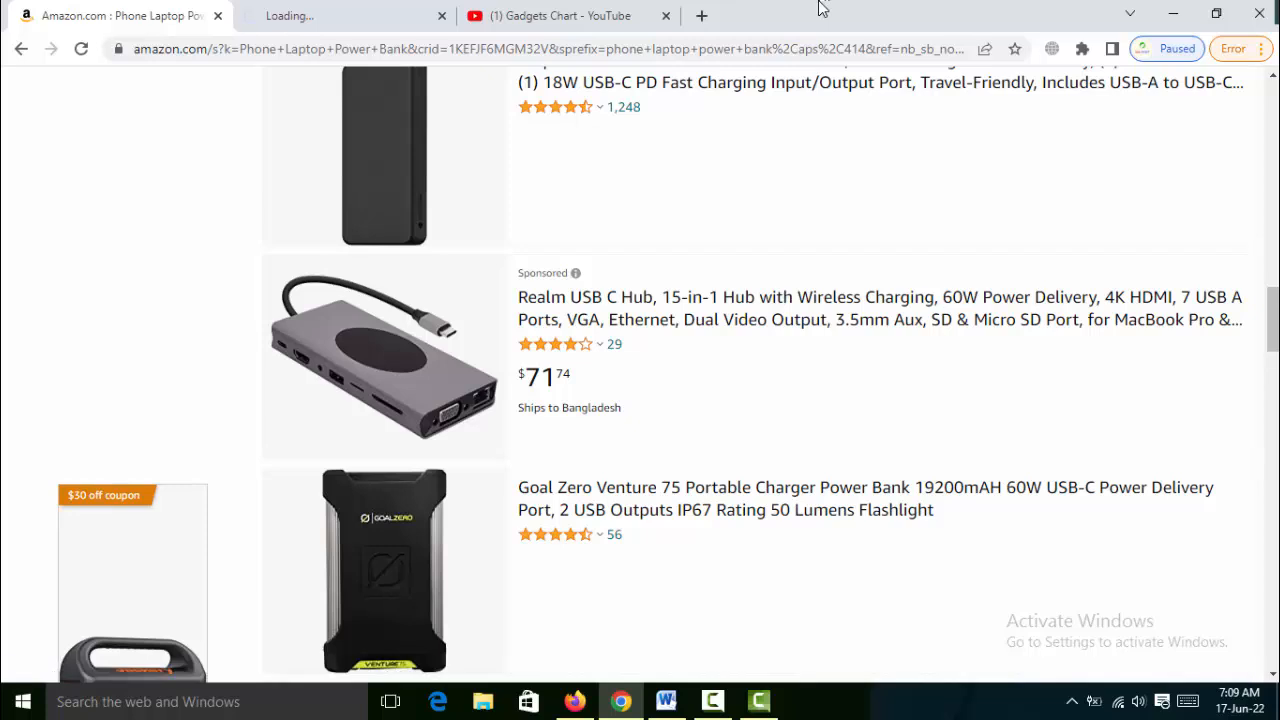
left_click(389, 18)
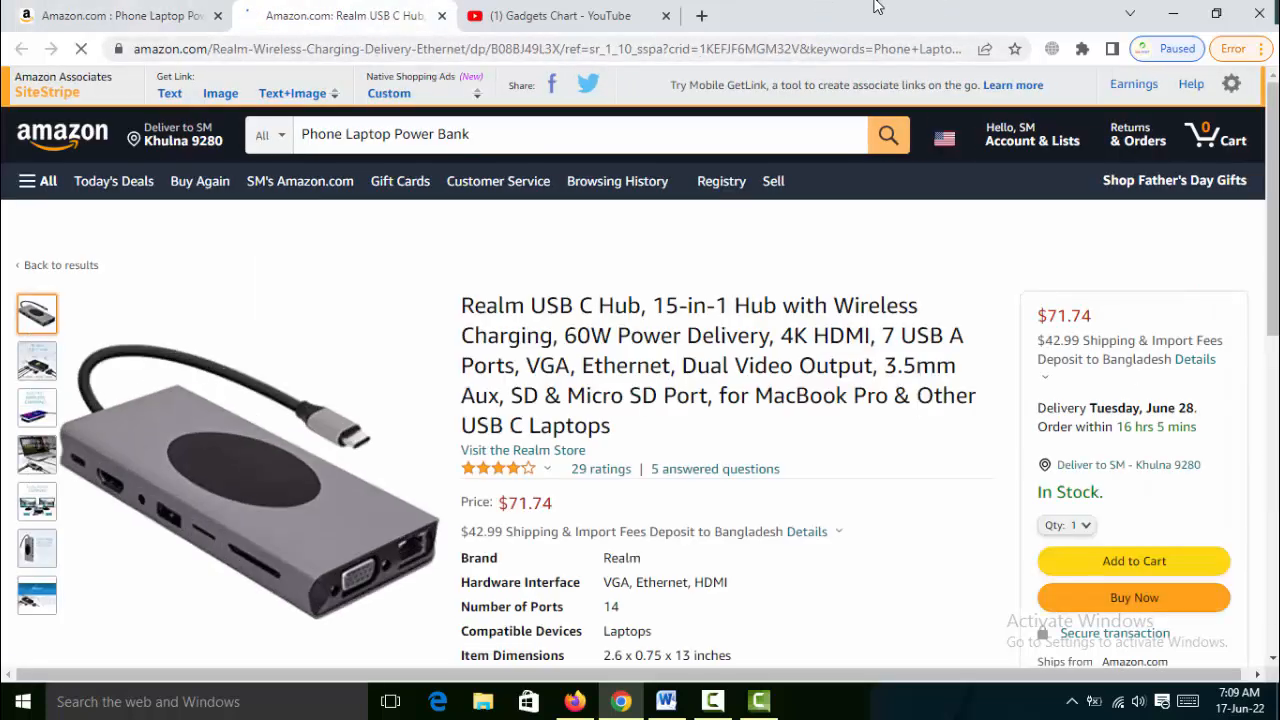
scroll(870, 516, "down", 2)
scroll(870, 516, "up", 2)
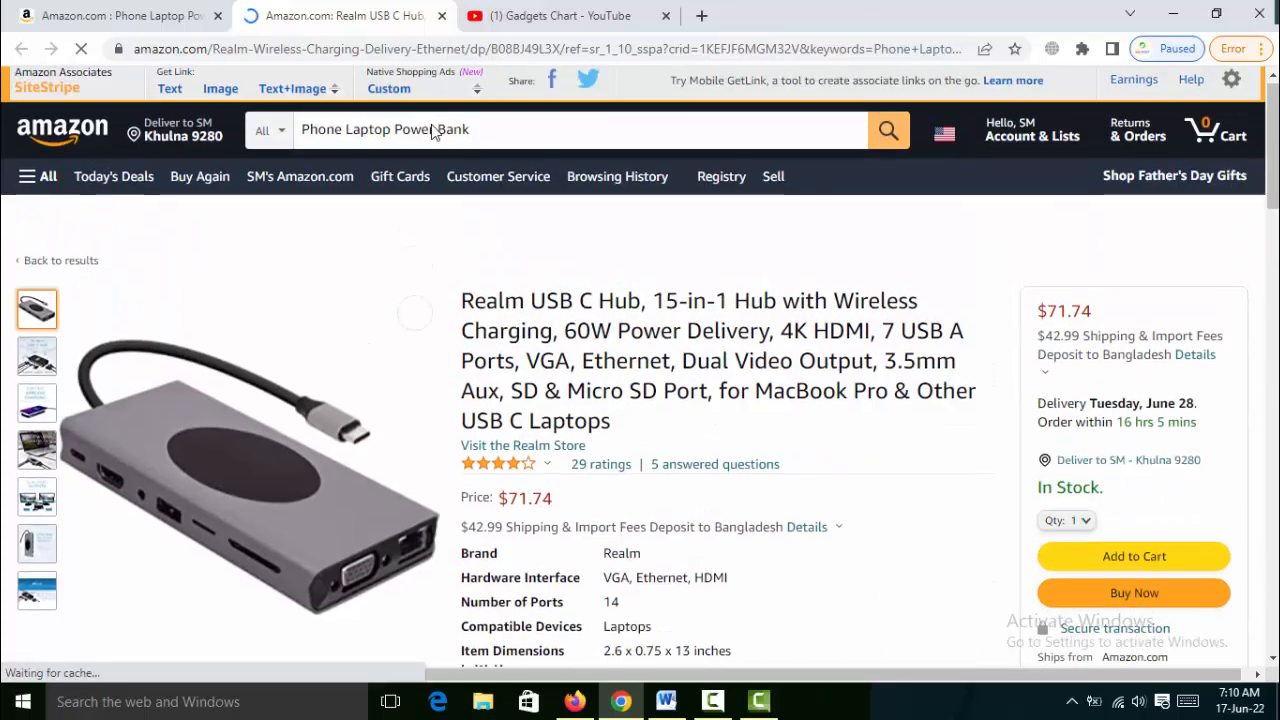
left_click(441, 16)
Step: Open the BENANNA Portable Charger 10000mAh result in a new tab and close it again
scroll(997, 442, "down", 2)
scroll(997, 442, "down", 3)
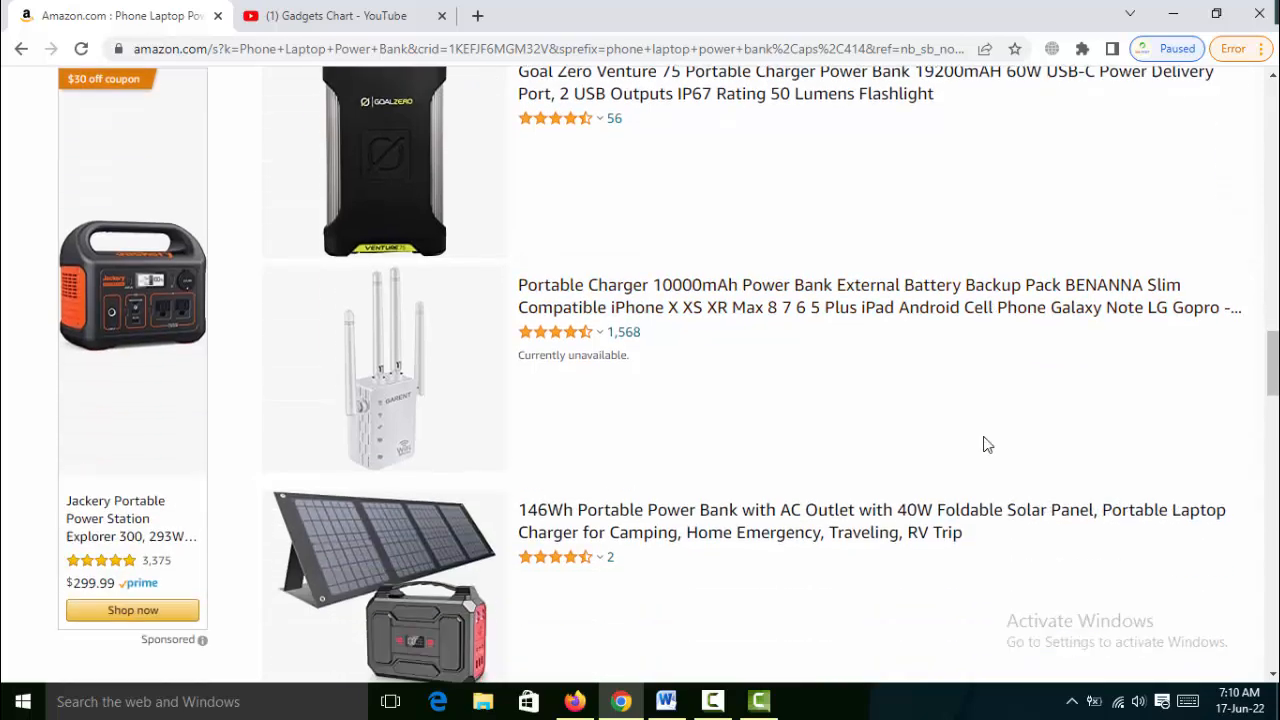
scroll(986, 443, "up", 2)
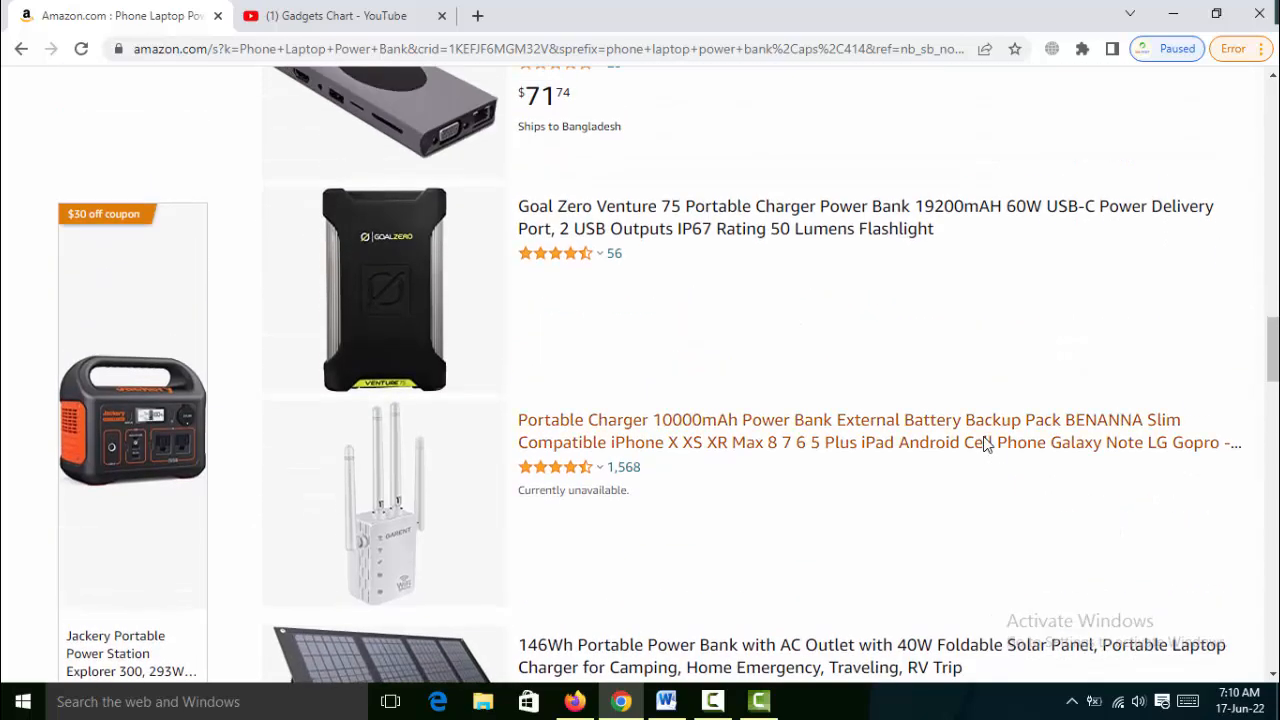
middle_click(877, 429)
left_click(368, 20)
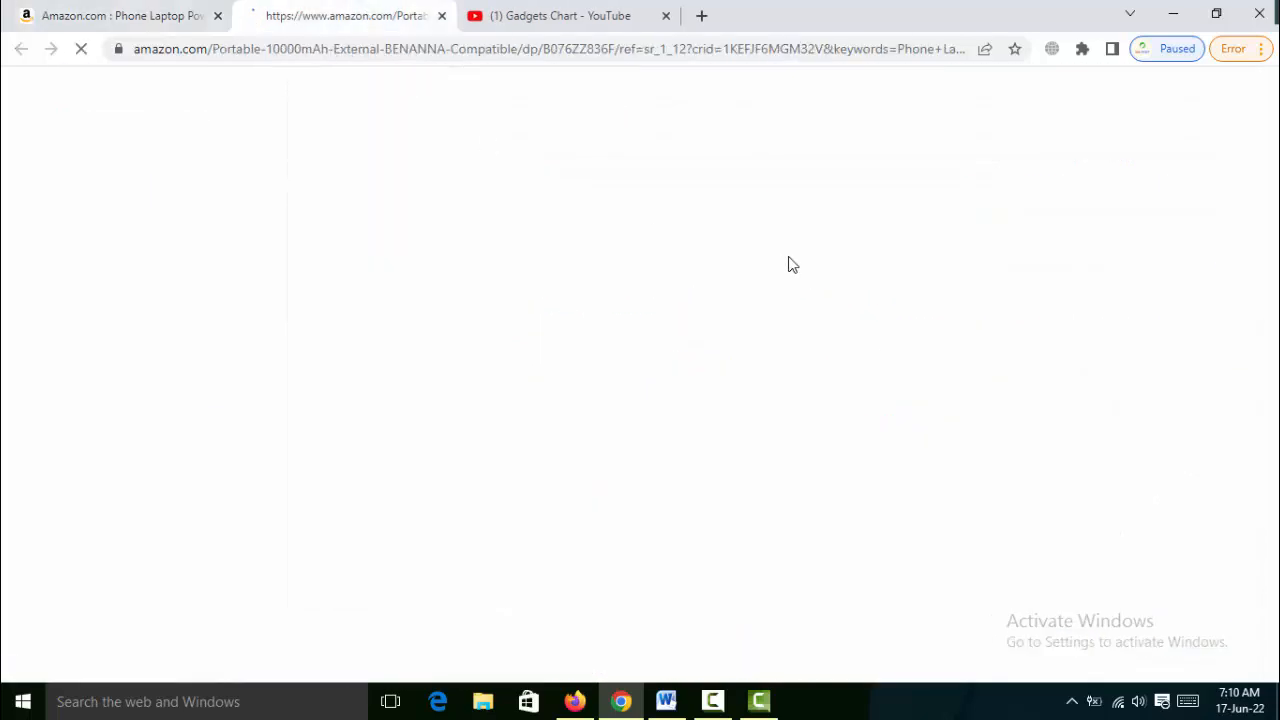
left_click(441, 15)
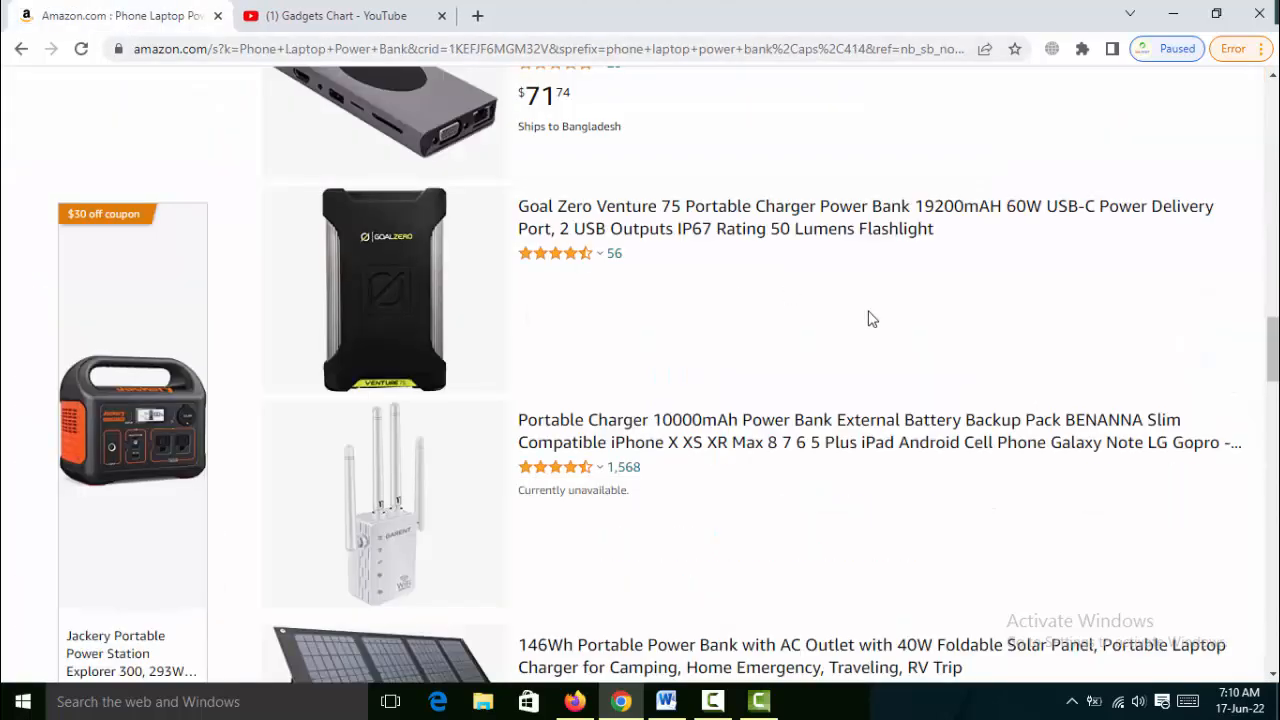
Step: Open the Realm USB C Hub and the Power Bank 20000mAh PD 18W in new tabs, keeping only the power bank's page
scroll(900, 330, "up", 3)
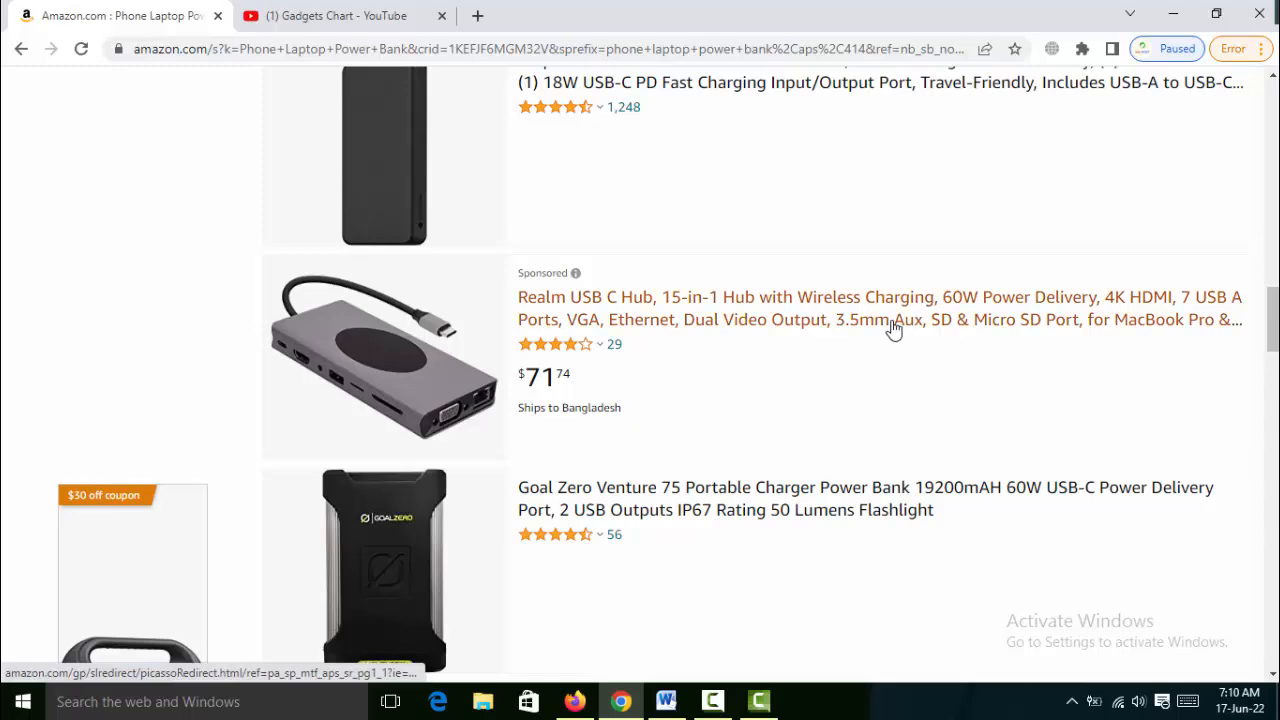
middle_click(849, 82)
scroll(820, 338, "up", 4)
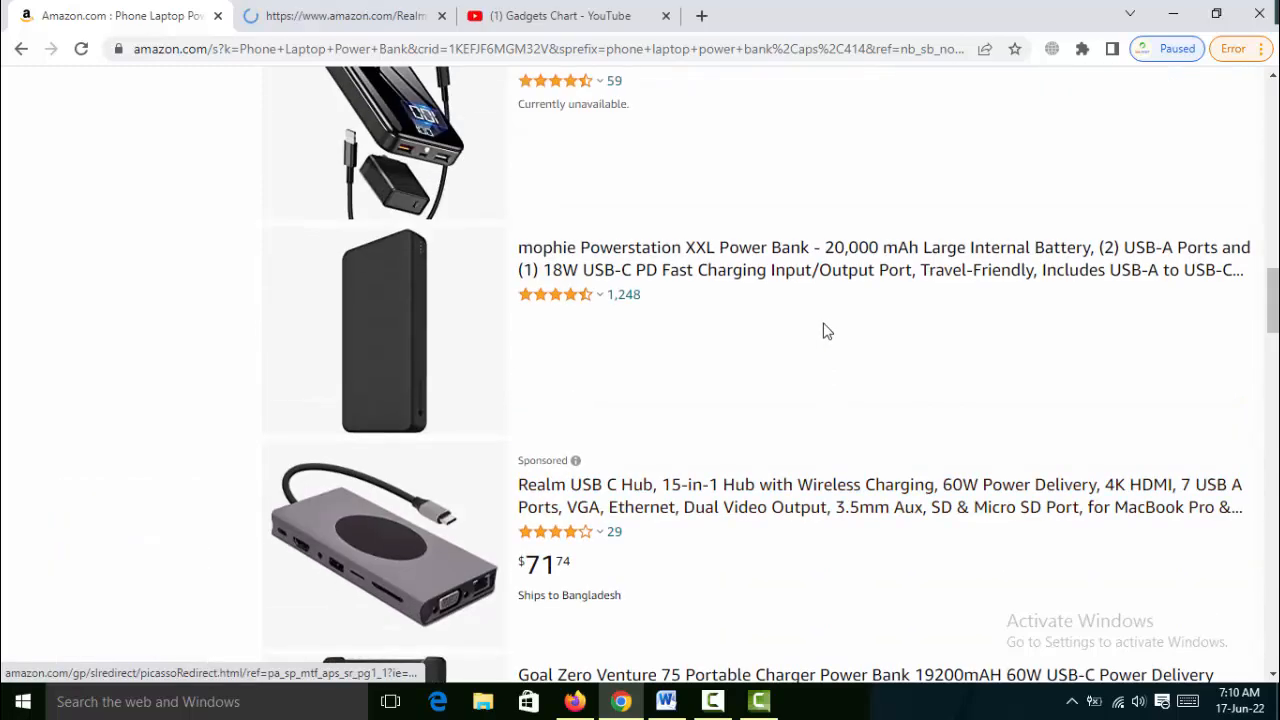
middle_click(773, 221)
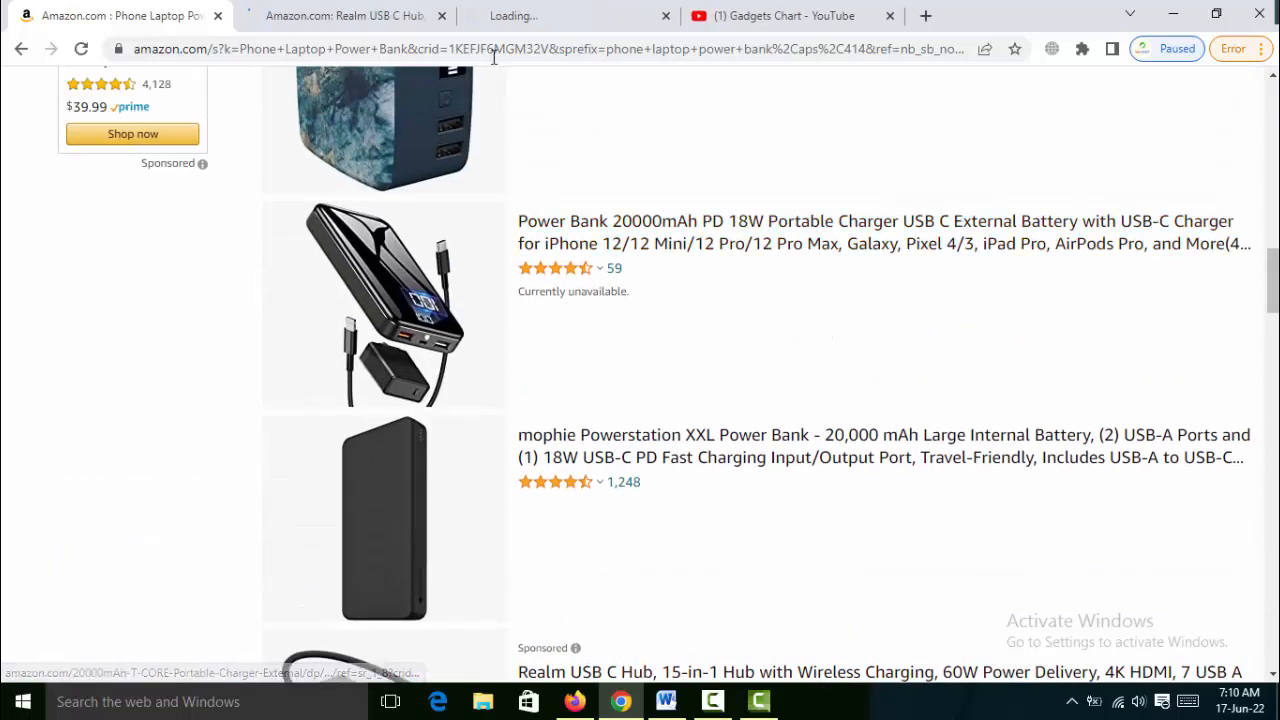
left_click(337, 17)
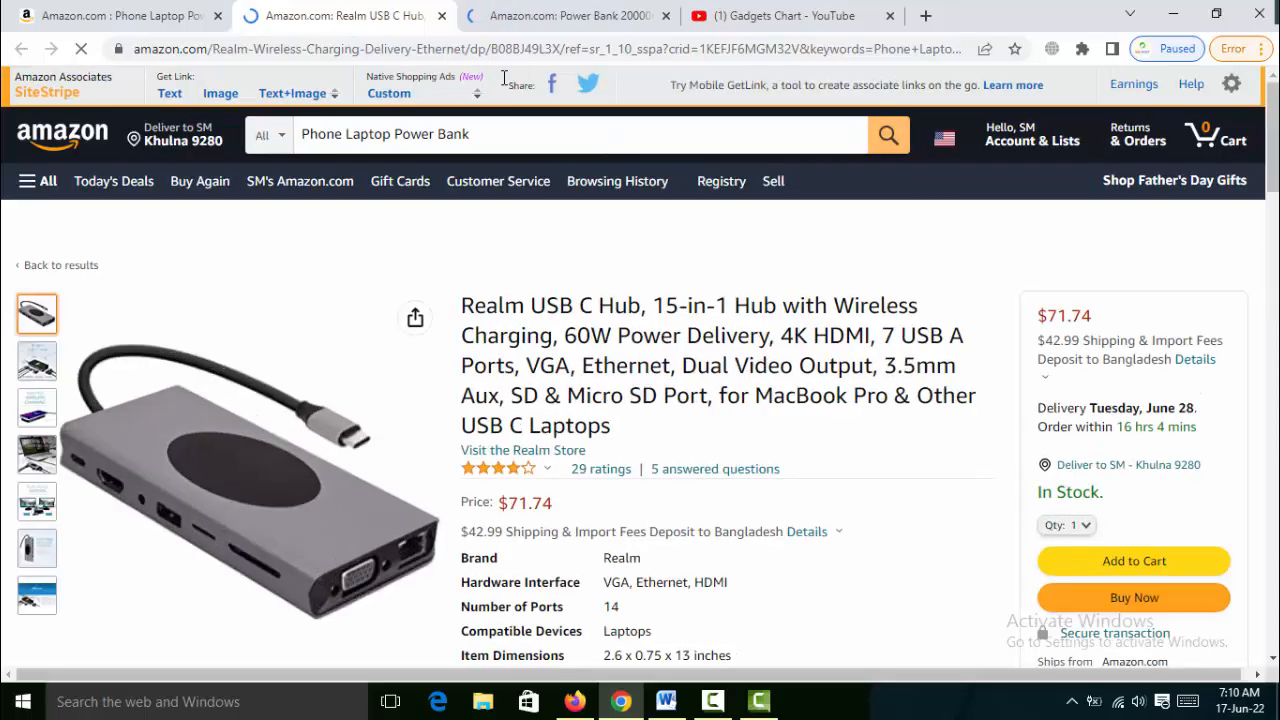
left_click(534, 18)
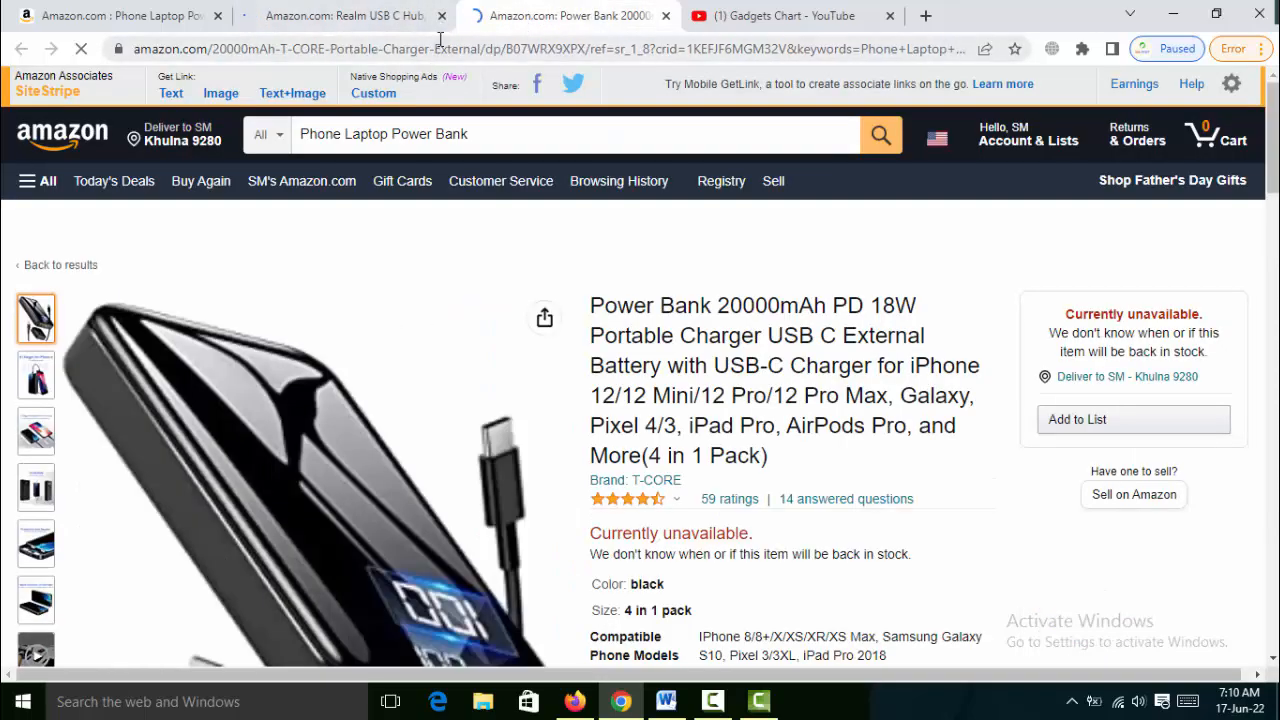
left_click(442, 16)
Step: Open the product video in the image gallery of the Power Bank 20000mAh PD 18W page
scroll(953, 448, "down", 3)
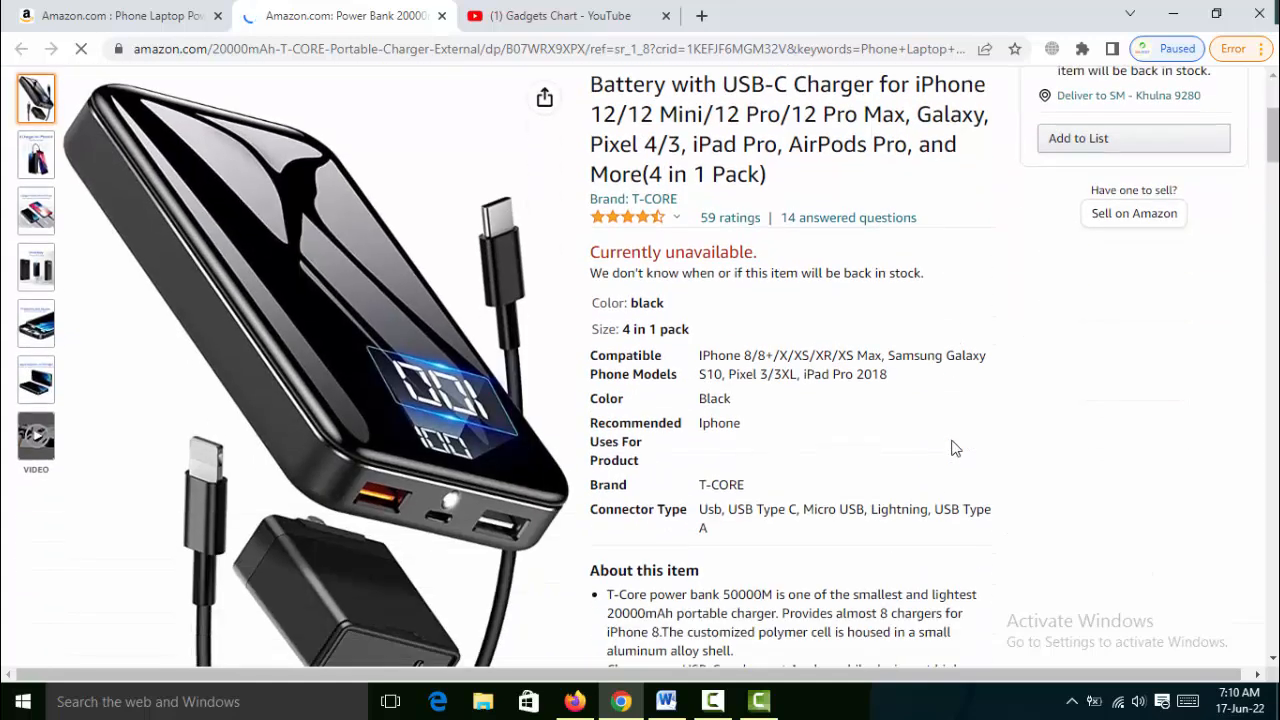
scroll(944, 447, "up", 1)
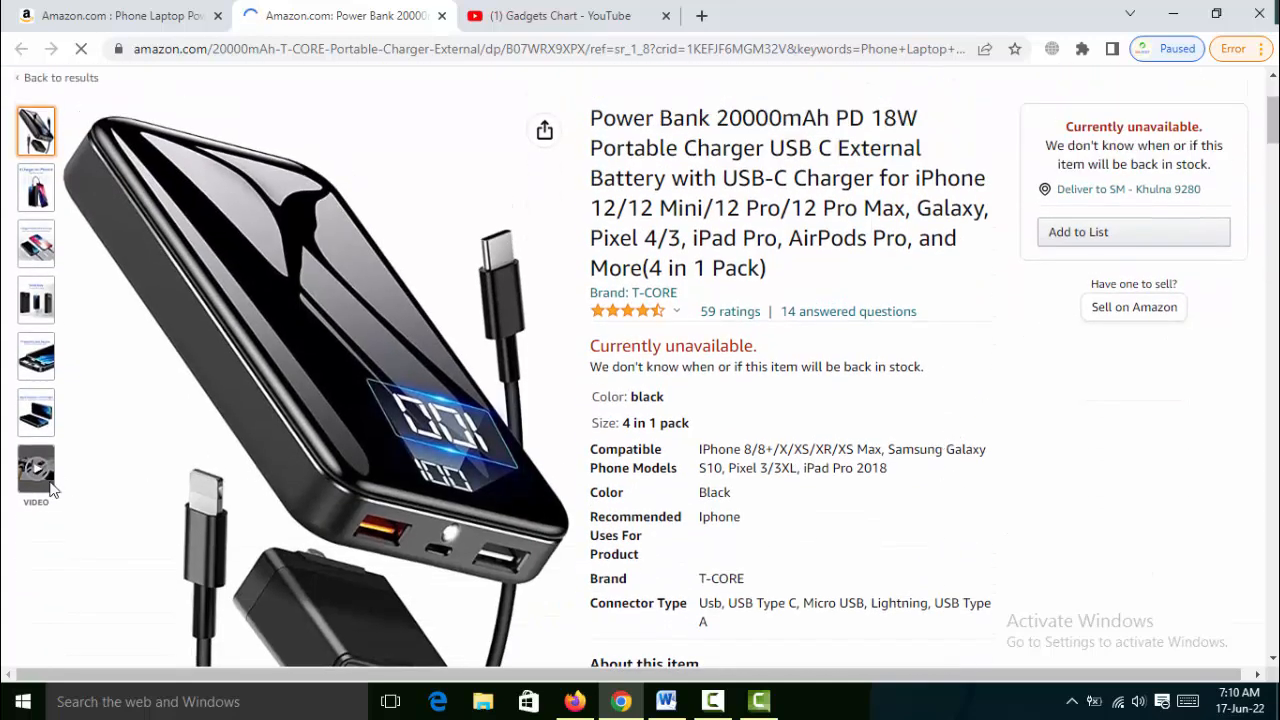
scroll(949, 420, "up", 2)
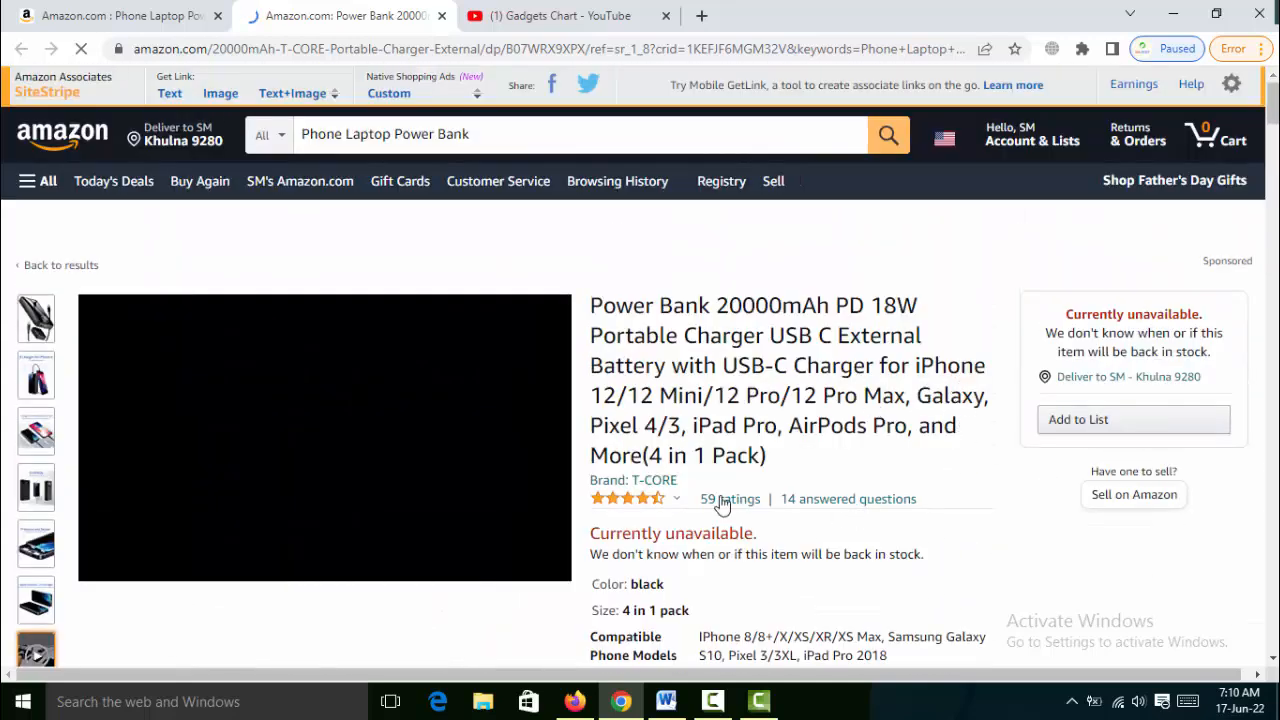
Step: Copy the full title of the T-CORE Power Bank 20000mAh PD 18W from the product page
left_click_drag(768, 457, 595, 305)
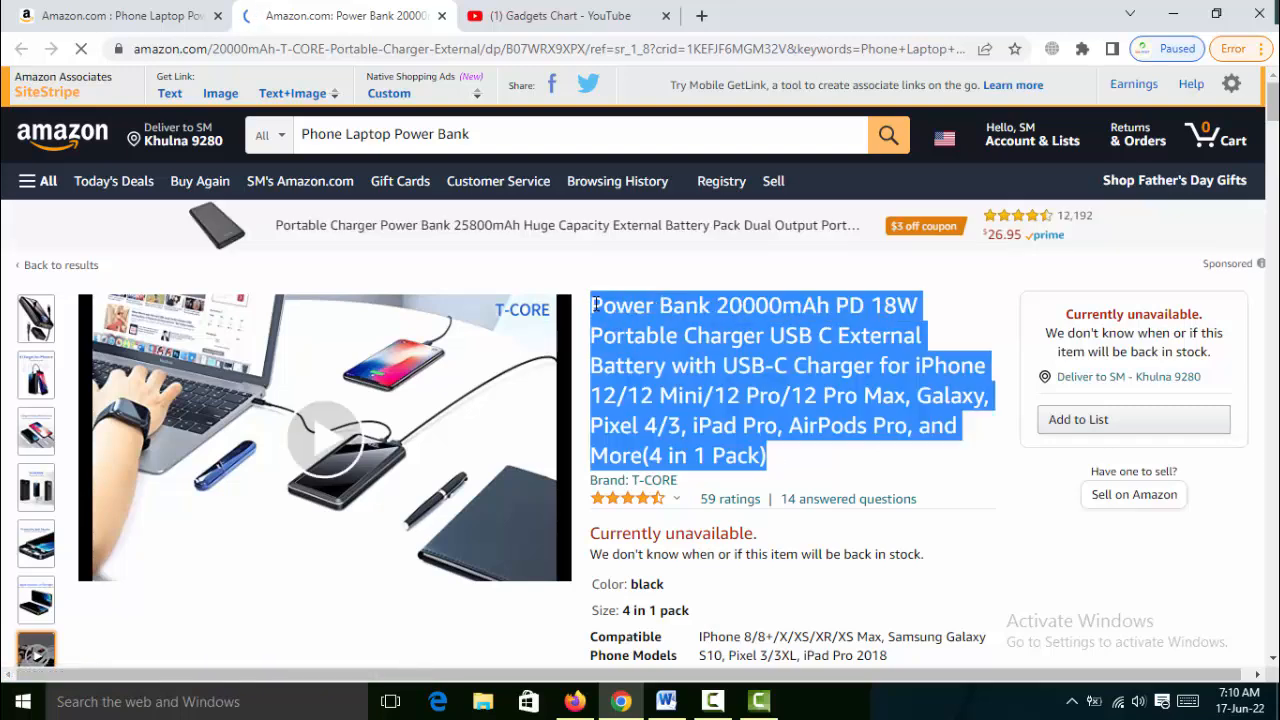
right_click(595, 305)
left_click(630, 318)
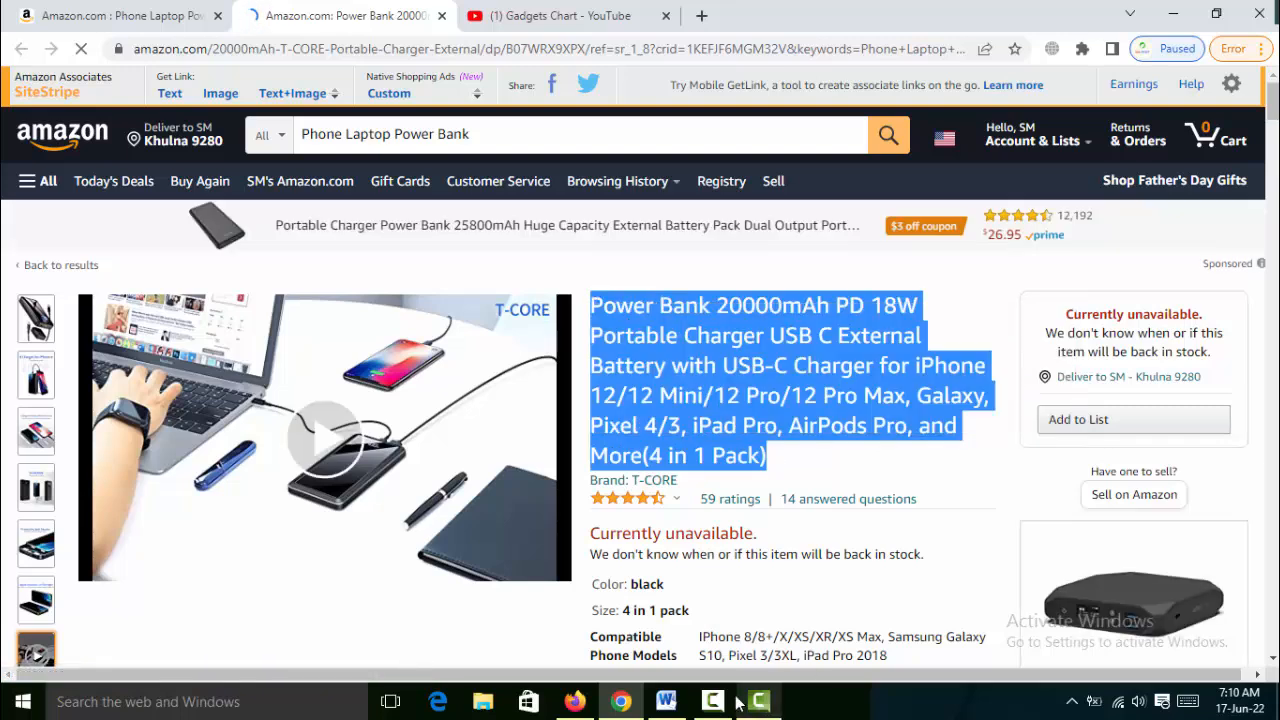
Step: Switch to the Word document and add a centred, bold heading "5" at font size 20 below the last section
left_click(666, 701)
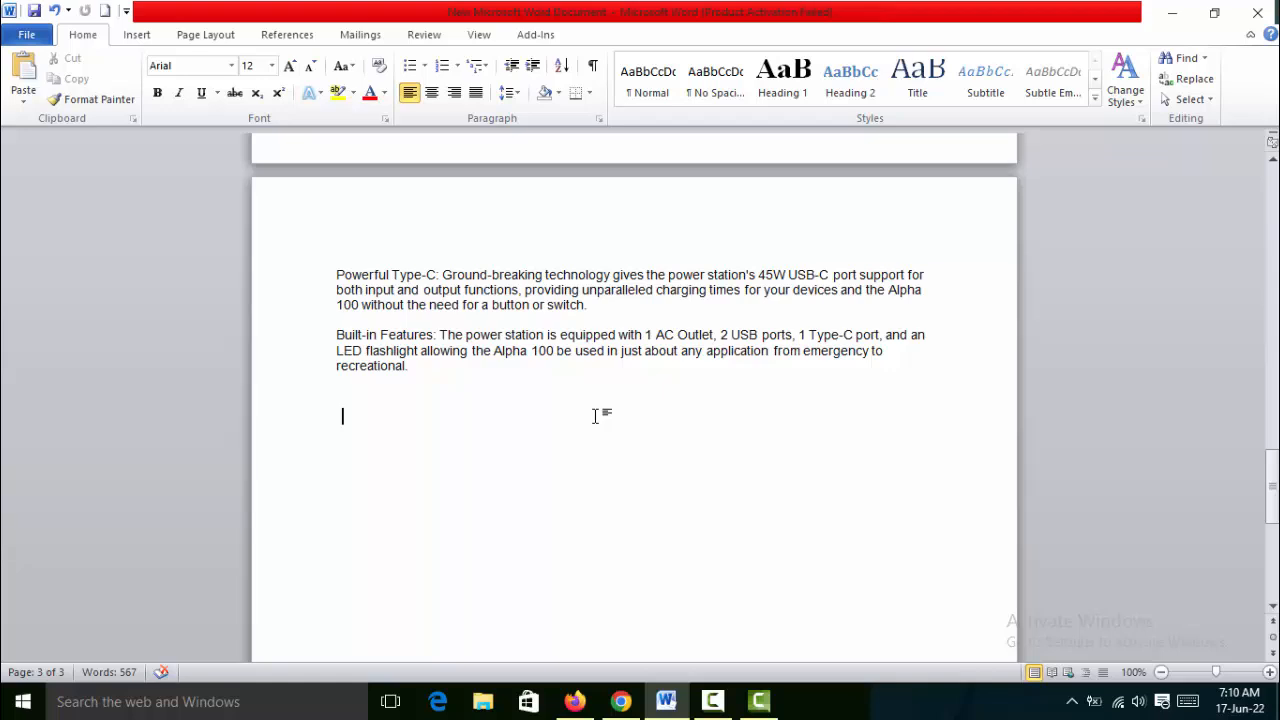
type("5")
left_click(431, 92)
double_click(633, 416)
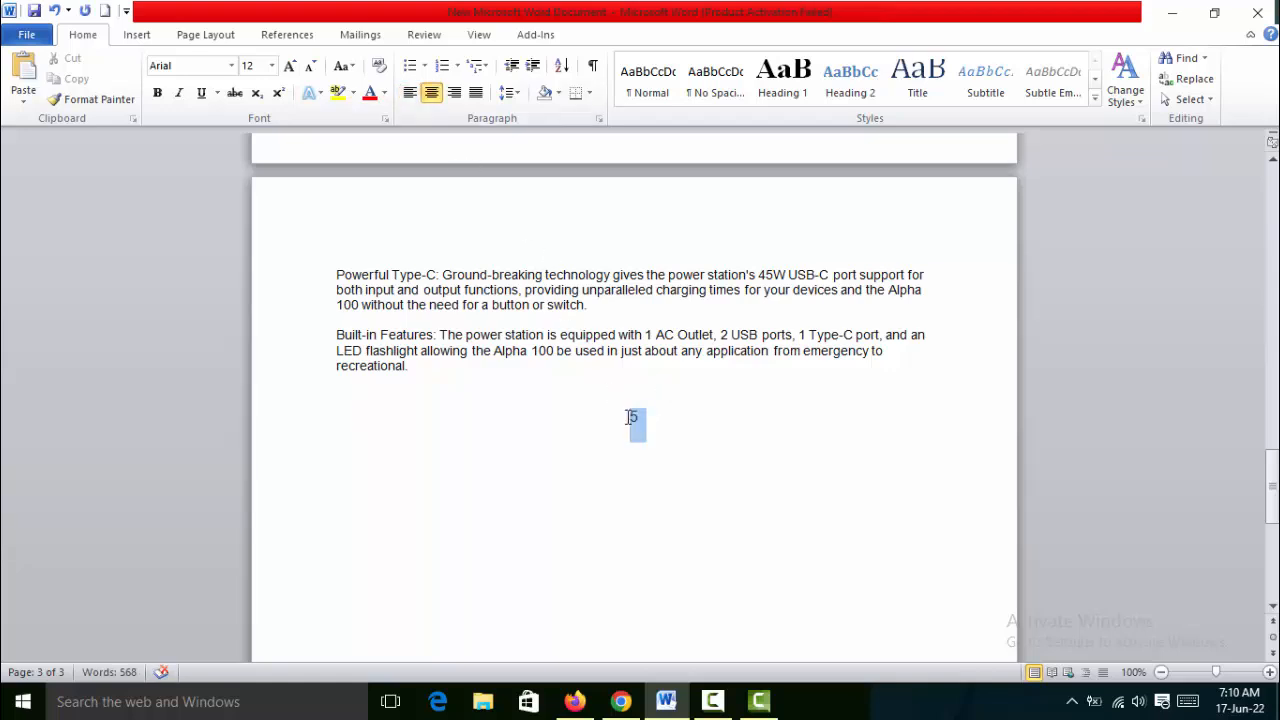
left_click(157, 92)
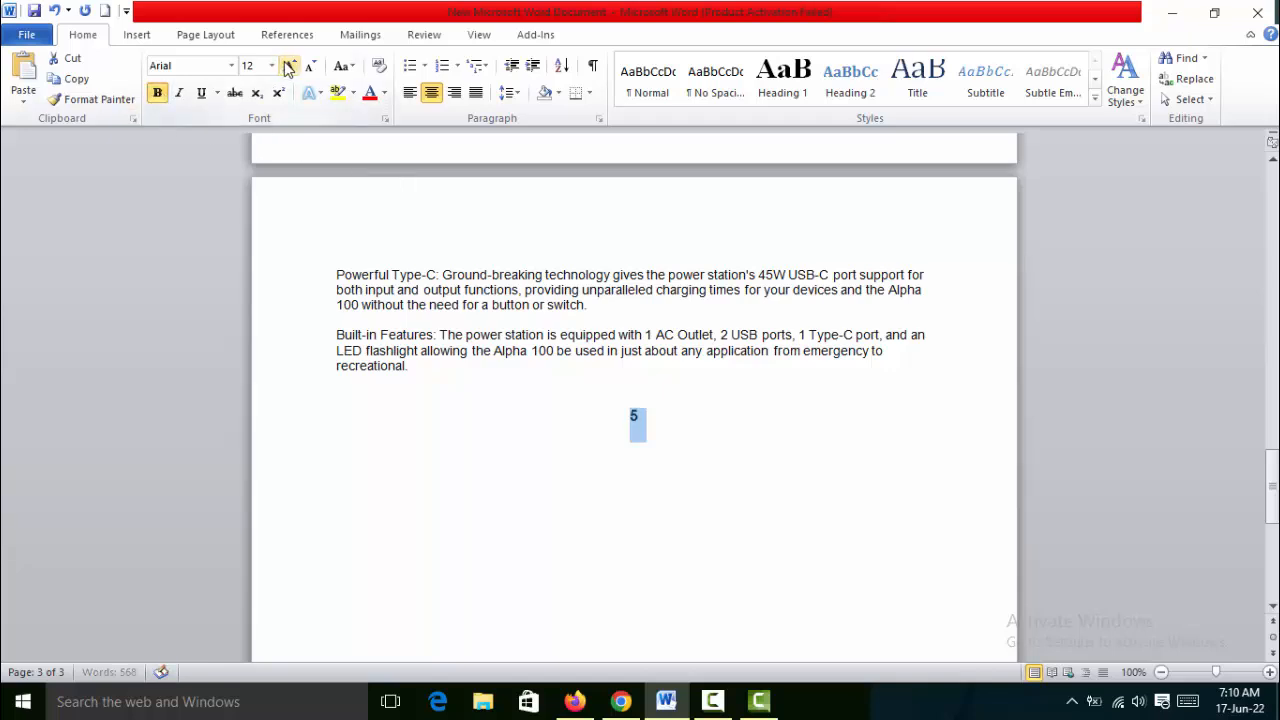
left_click(271, 65)
left_click(251, 214)
left_click(719, 433)
Step: Paste the copied product title below the "5" heading at font size 12, with a line break after "USB-C"
key("Return")
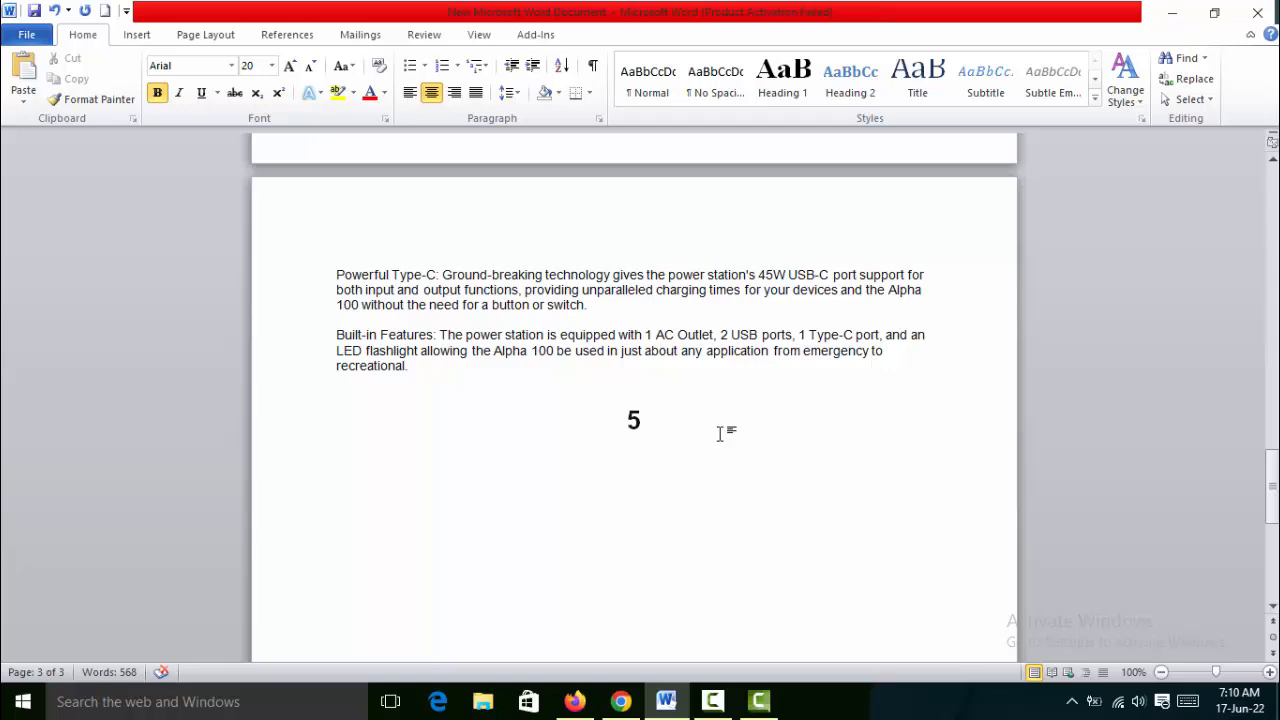
key("ctrl+v")
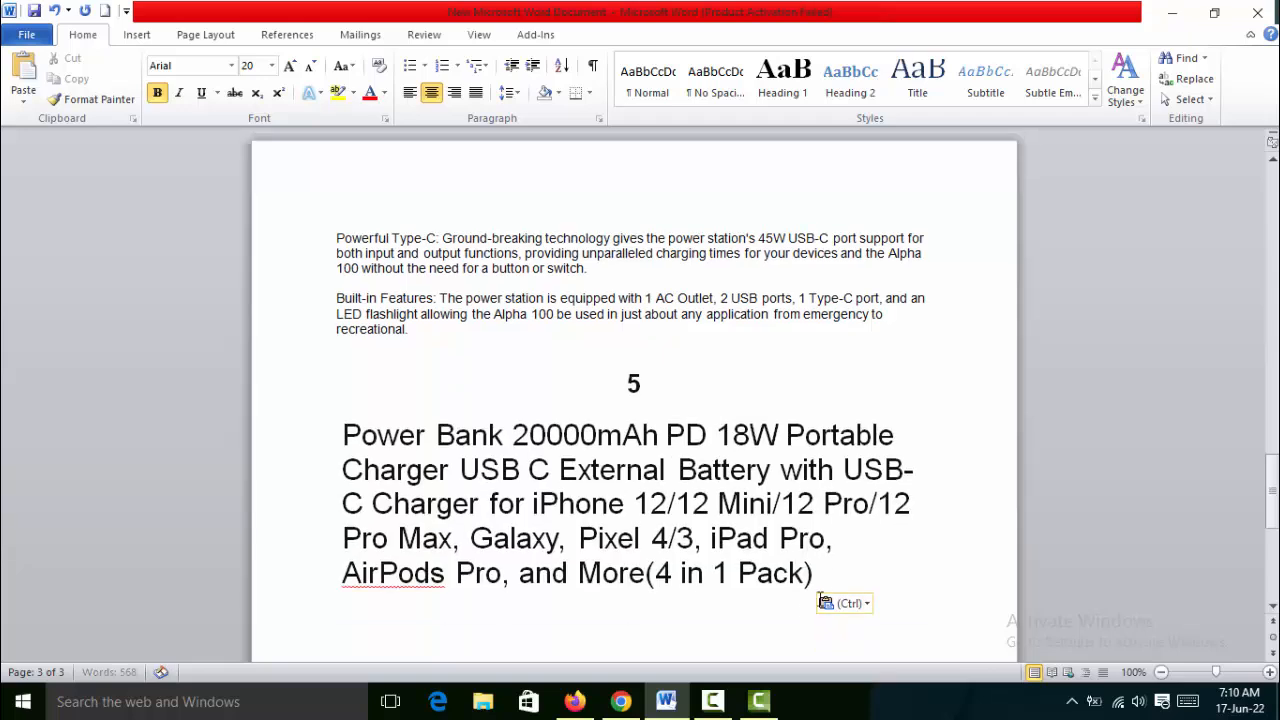
left_click_drag(814, 572, 316, 428)
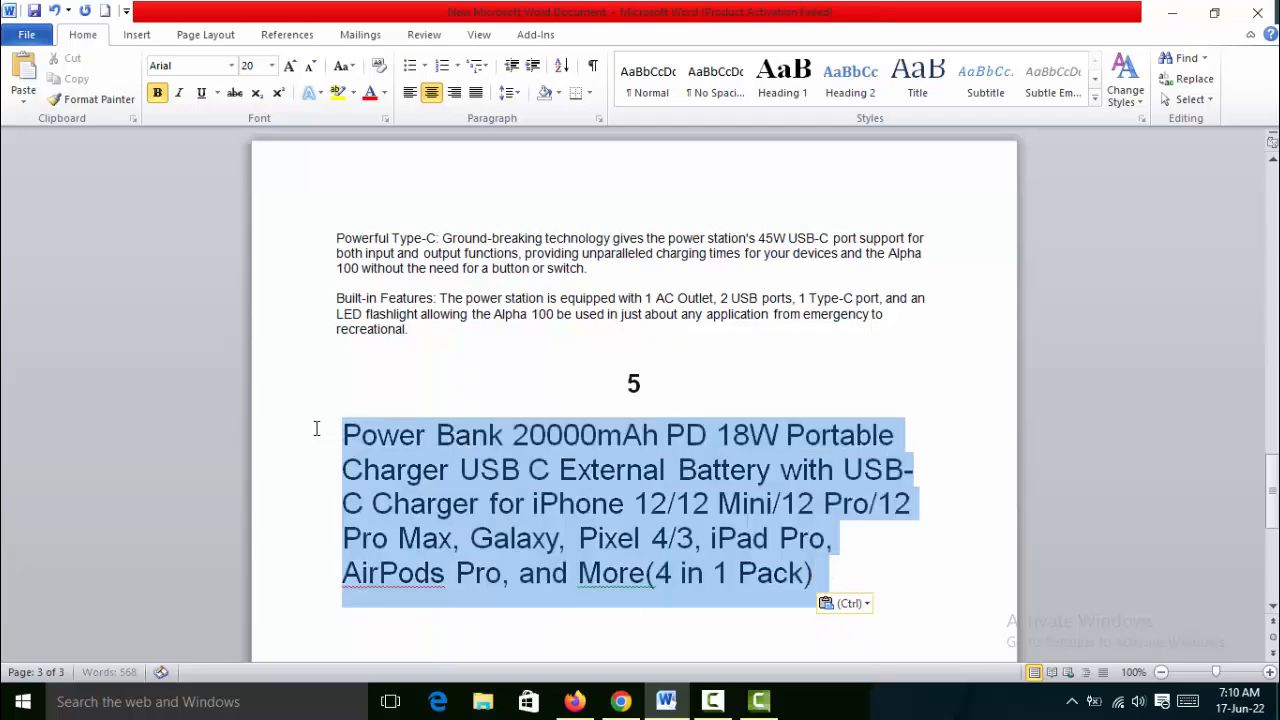
left_click(251, 65)
type("12")
key("Return")
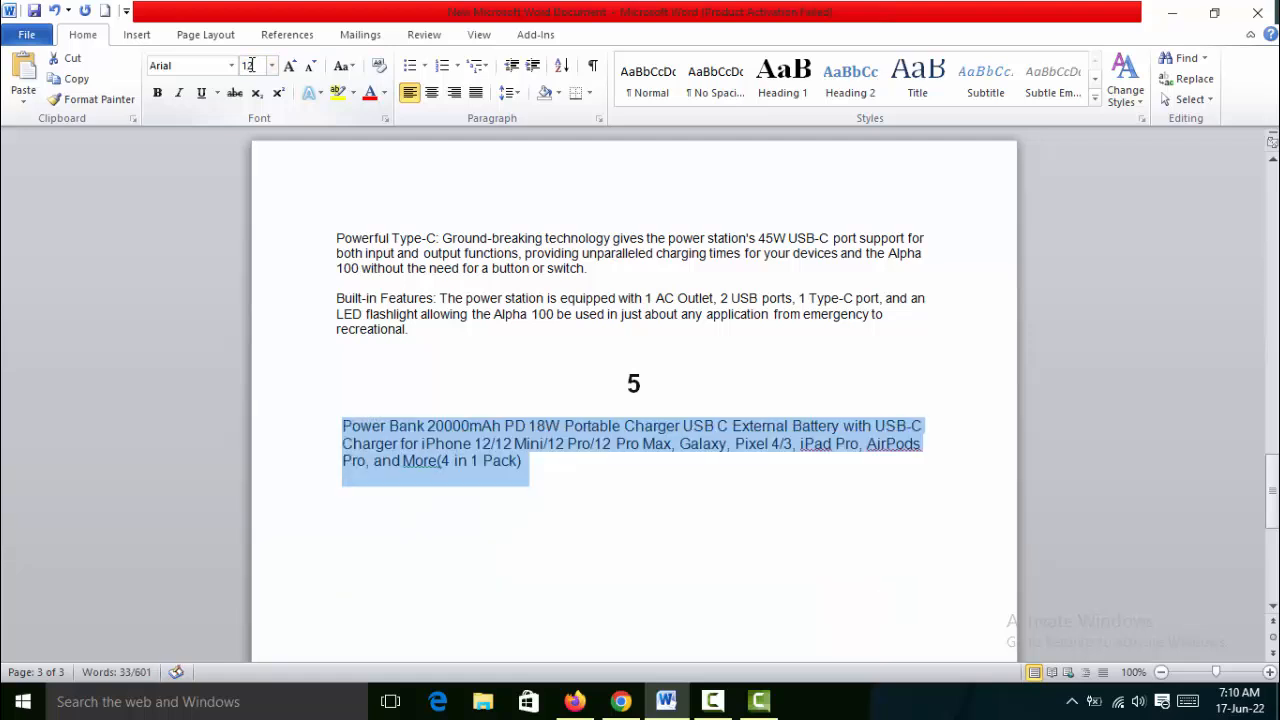
left_click(586, 477)
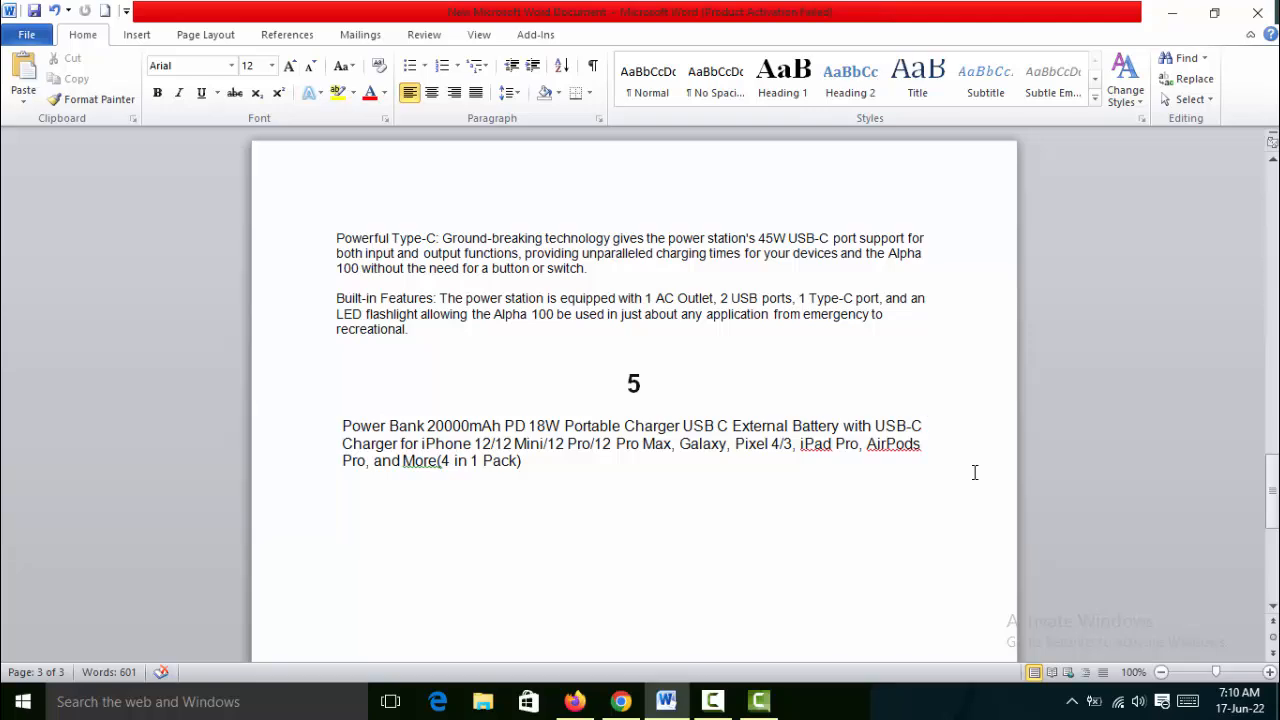
key("Return")
Step: Switch back to the product page in Chrome and copy the first three "About this item" points
left_click(621, 701)
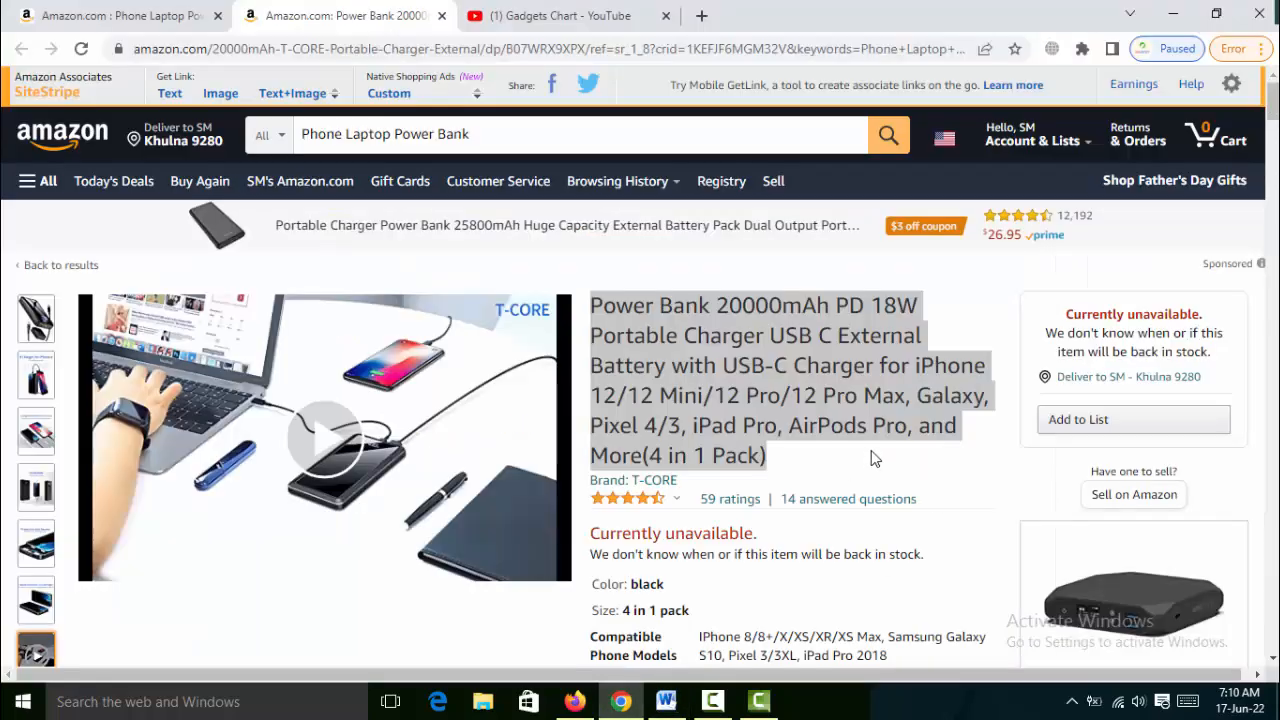
scroll(1006, 425, "down", 8)
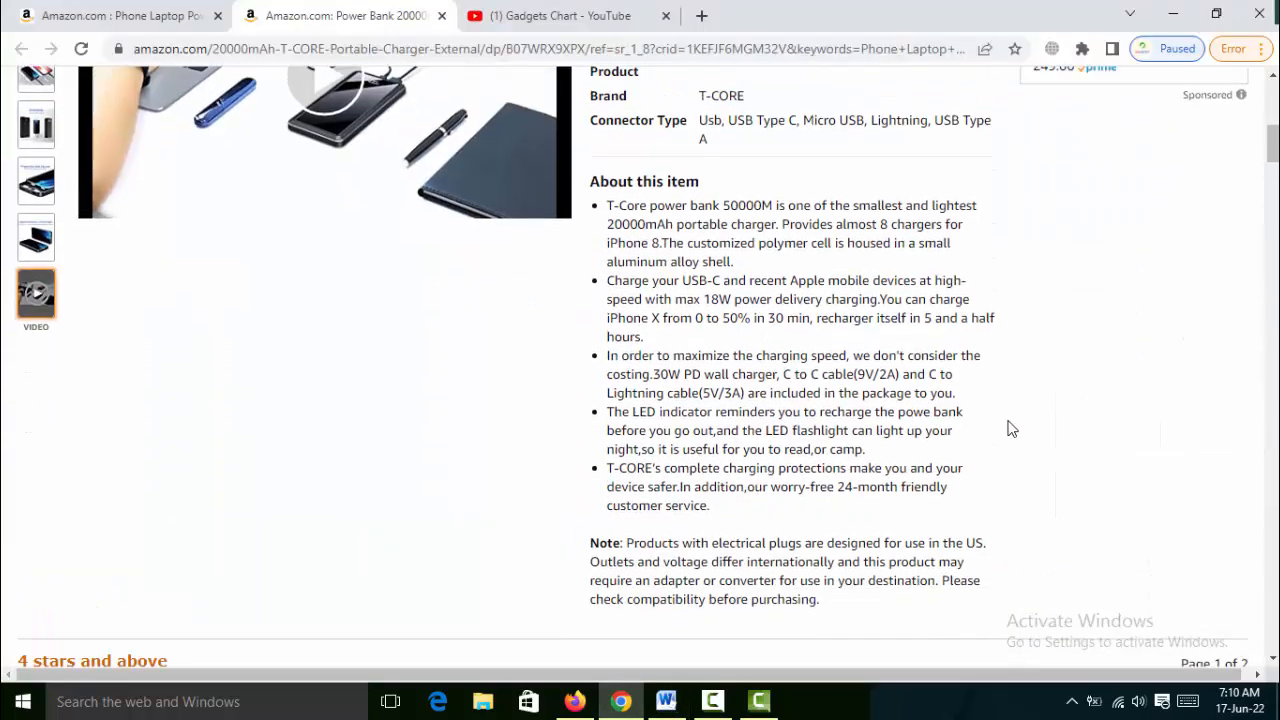
scroll(1010, 428, "up", 2)
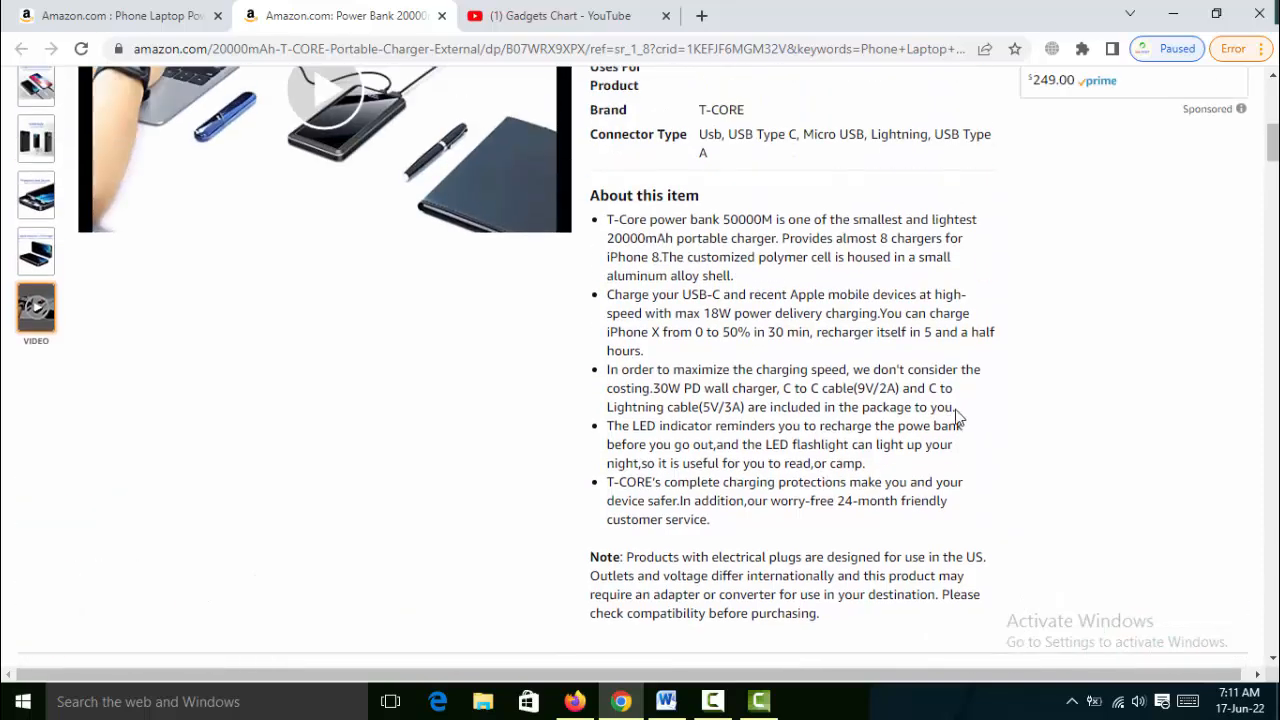
left_click_drag(956, 416, 608, 230)
right_click(622, 226)
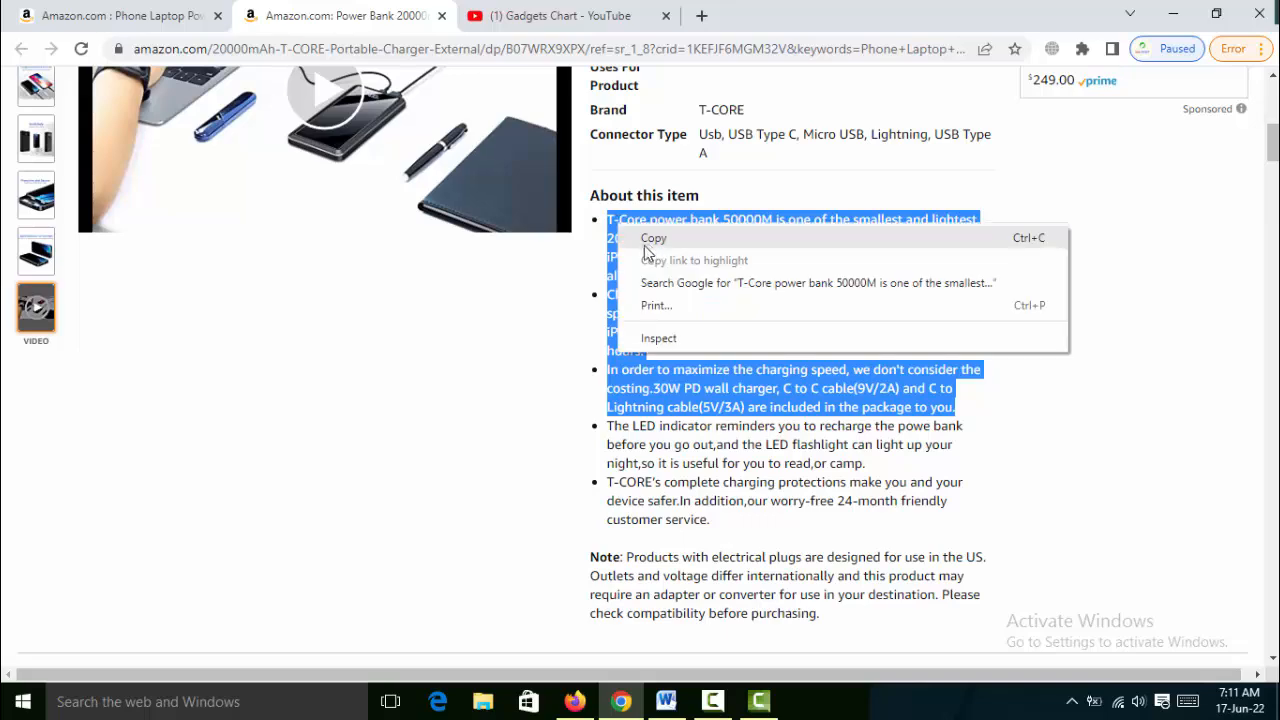
left_click(644, 243)
Step: Return to the Word document and paste the copied product points below the title in section 5
left_click(667, 702)
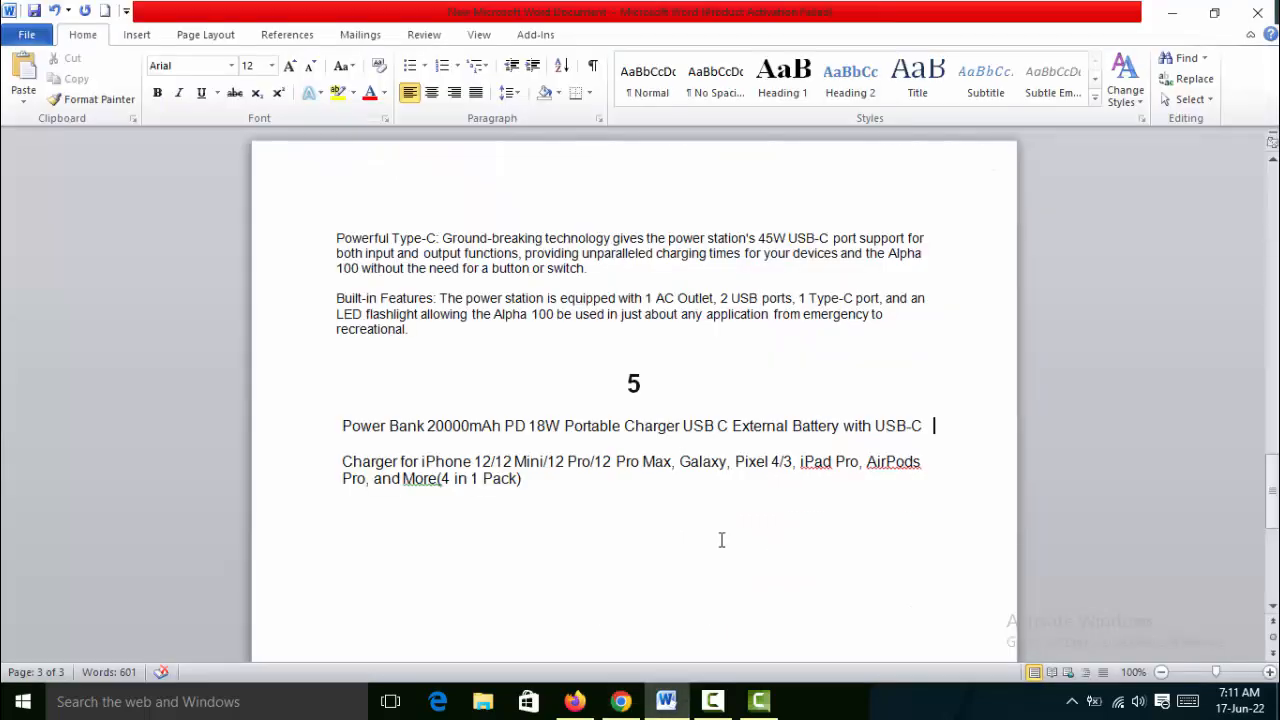
left_click(592, 505)
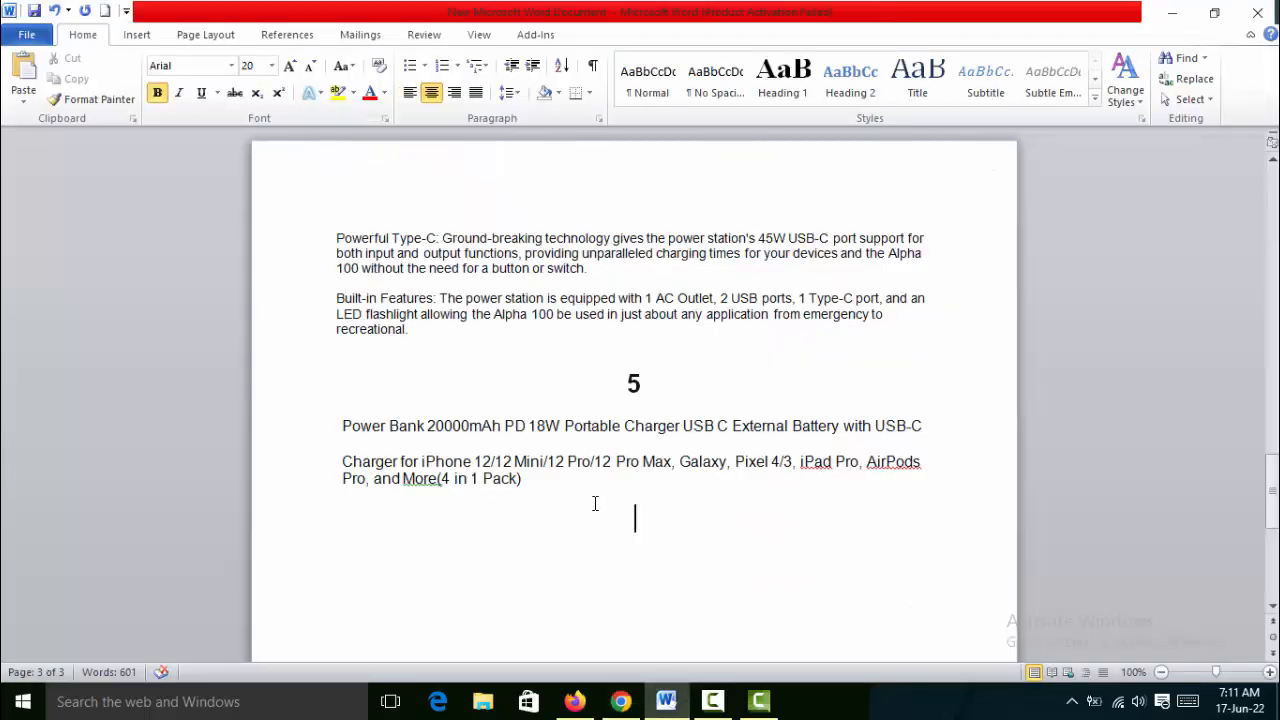
key("ctrl+v")
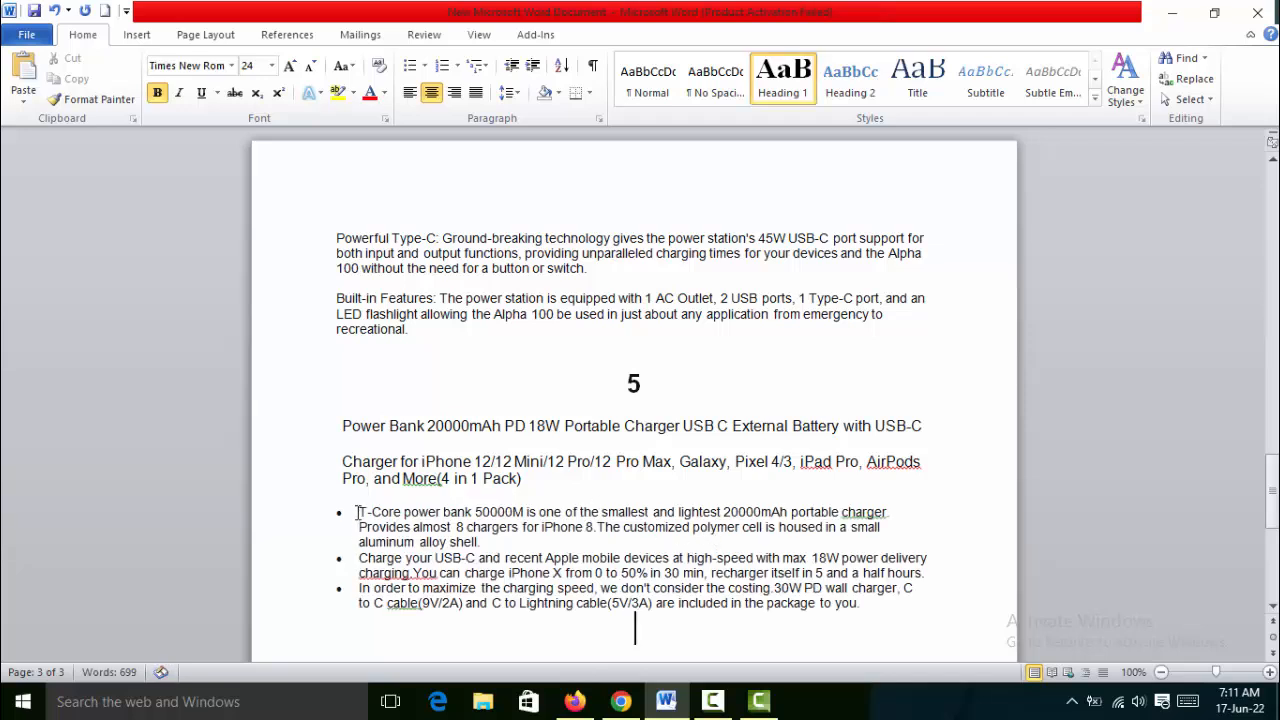
Step: Remove the bullets from the first two pasted points and separate them with a blank line
left_click(357, 512)
key("BackSpace")
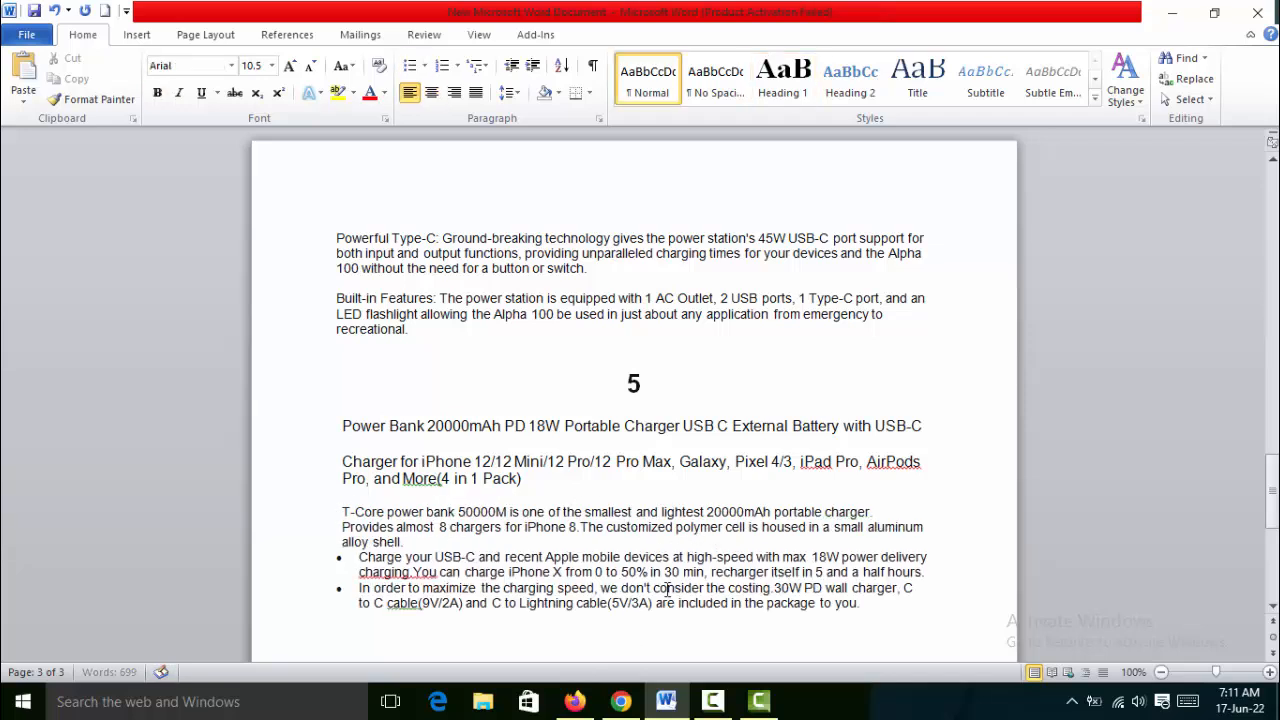
left_click(419, 549)
key("Delete")
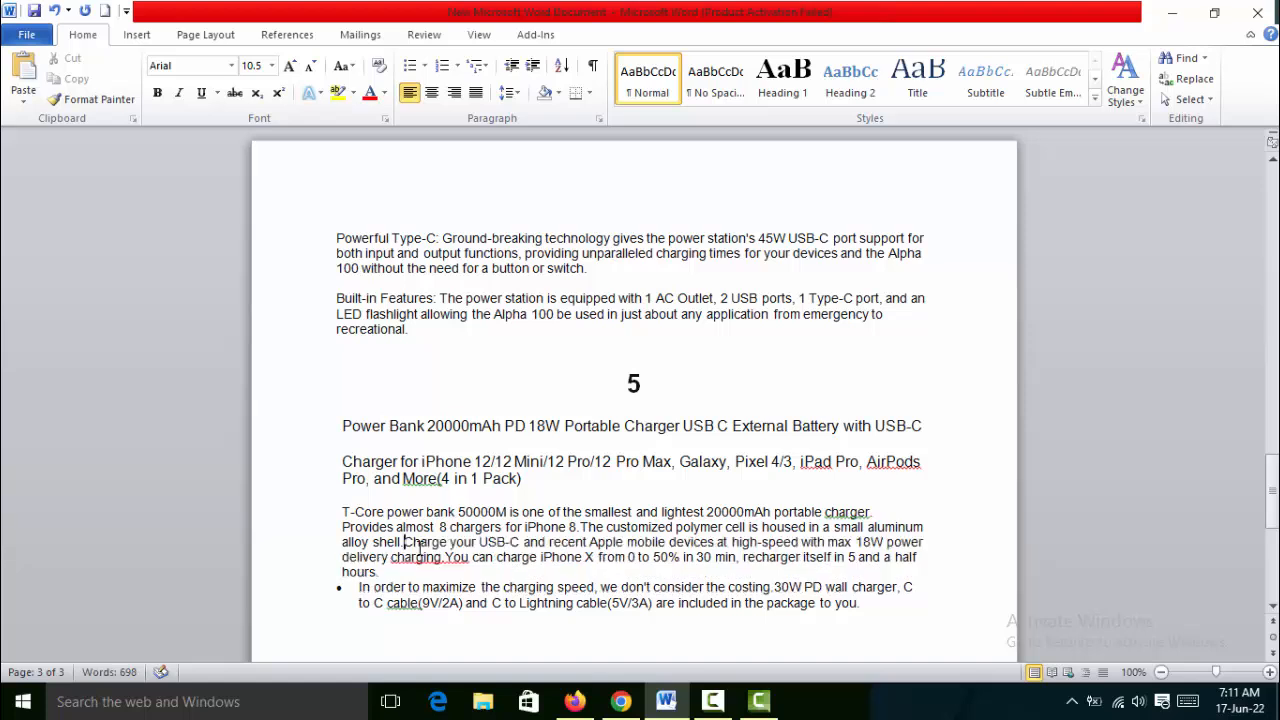
key("Return")
key("Return")
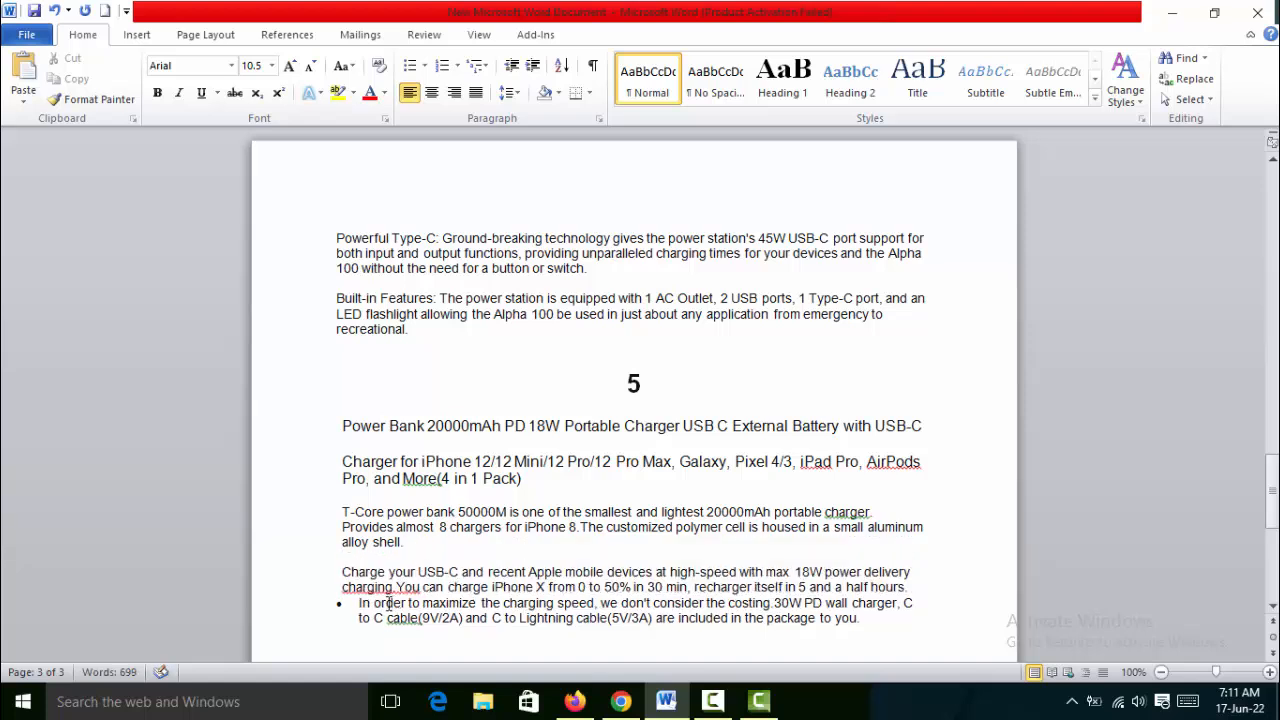
Step: Turn the third pasted point, "In order to maximize the charging speed", into an unbulleted paragraph with a blank line above it
left_click(362, 603)
key("Return")
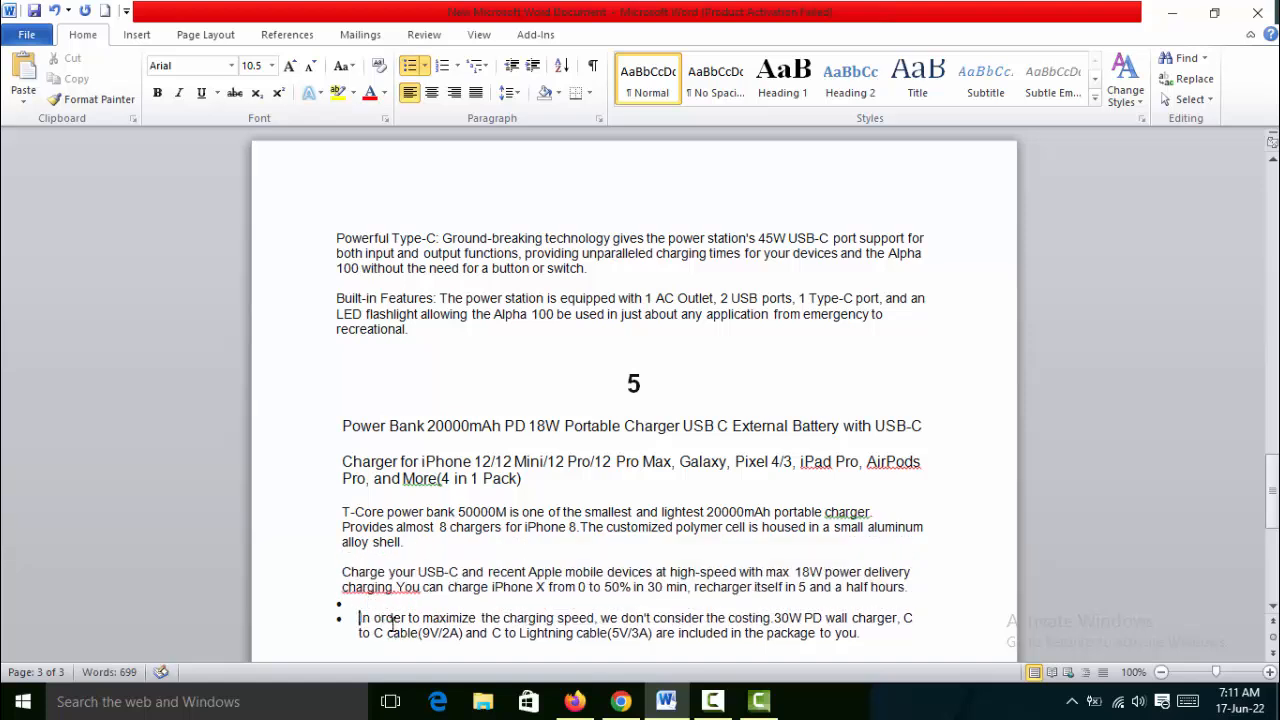
key("BackSpace")
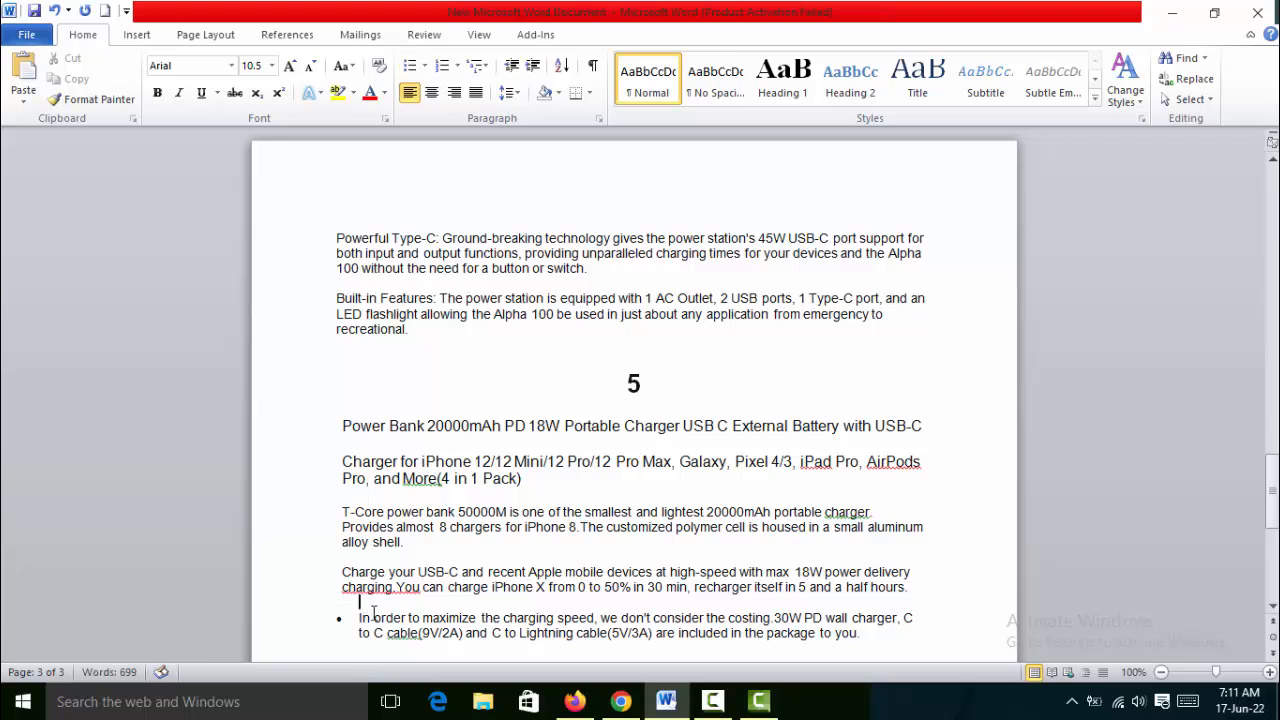
left_click(362, 618)
key("BackSpace")
key("BackSpace")
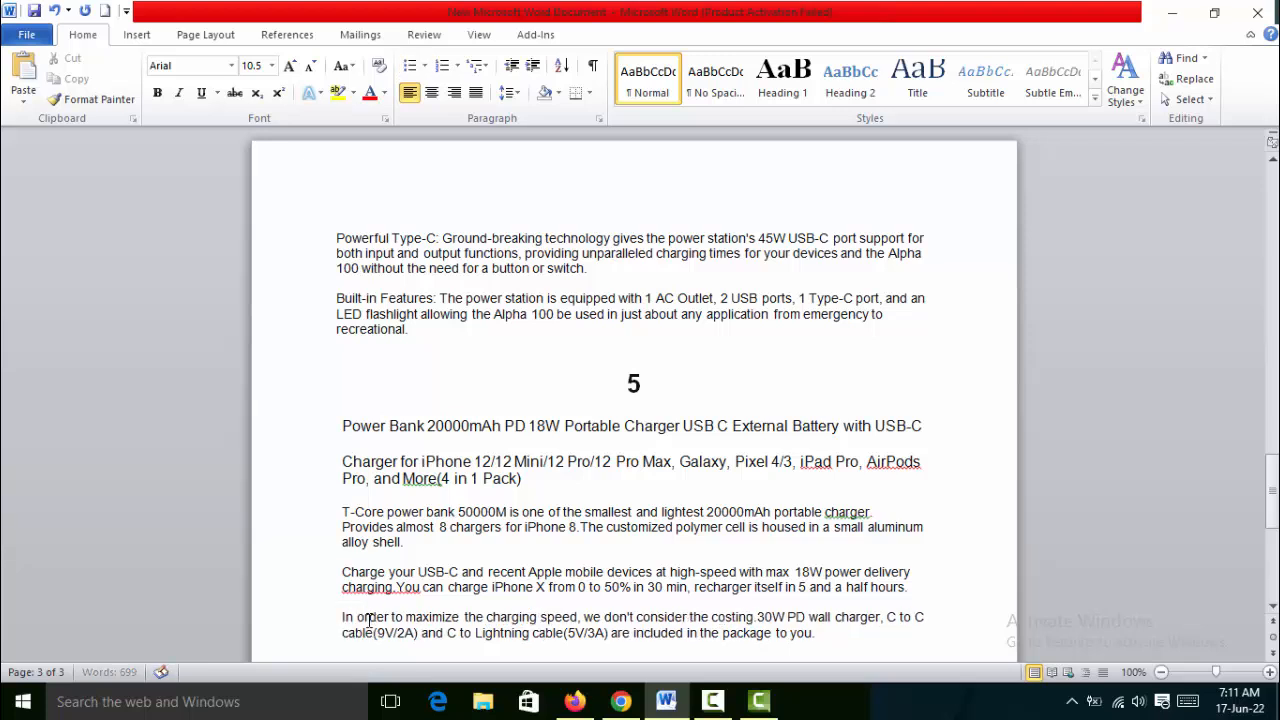
Step: Review the whole product list document from its title down to section 5
scroll(880, 585, "down", 1)
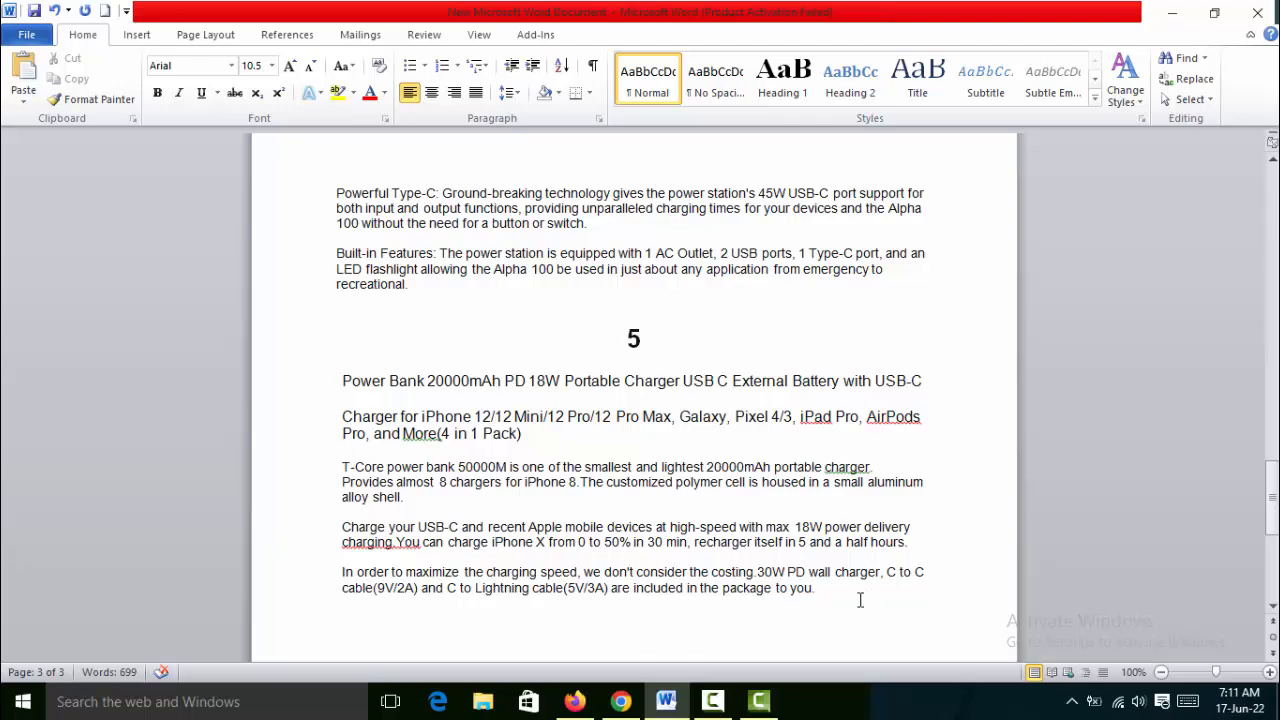
scroll(860, 600, "up", 20)
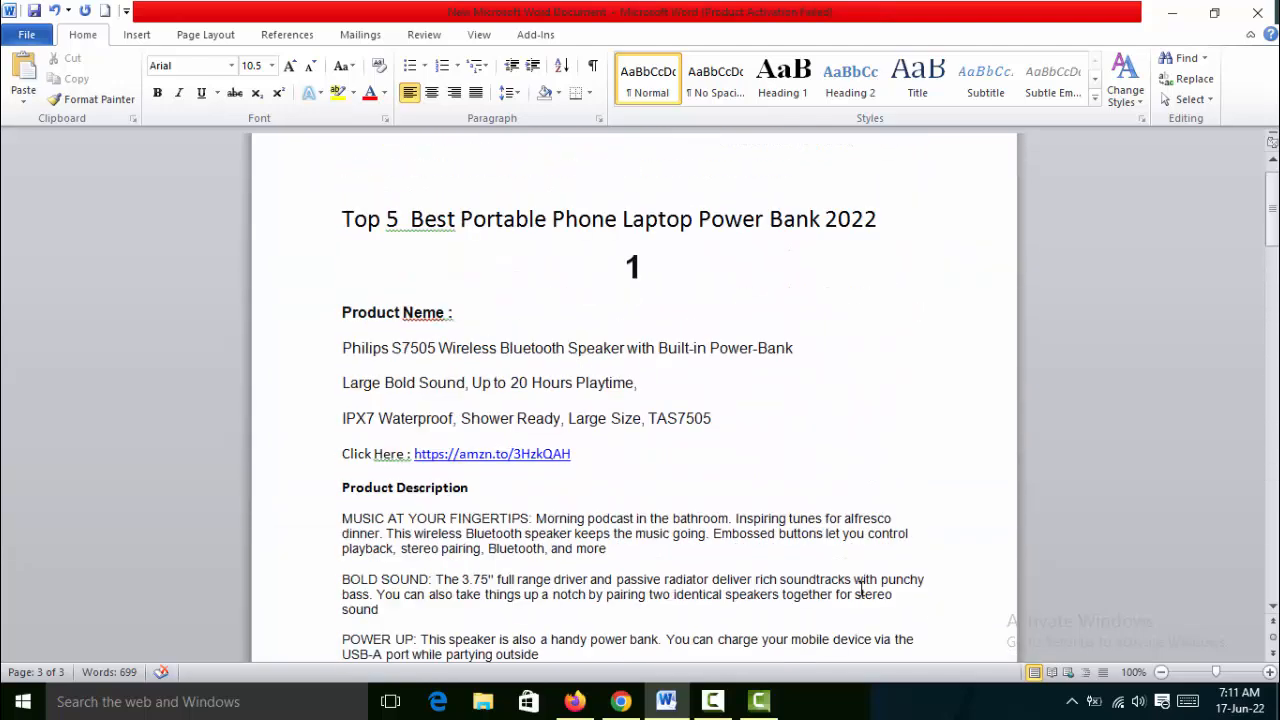
scroll(860, 588, "up", 1)
scroll(815, 610, "down", 20)
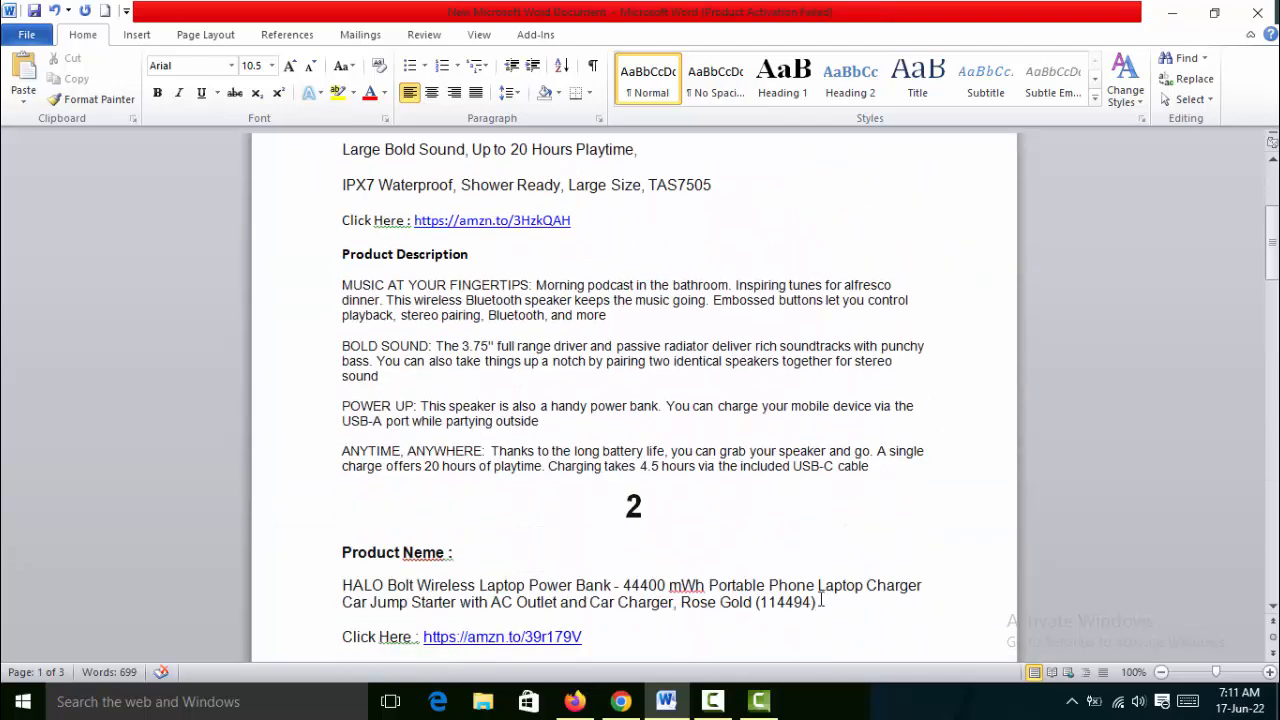
scroll(824, 623, "down", 8)
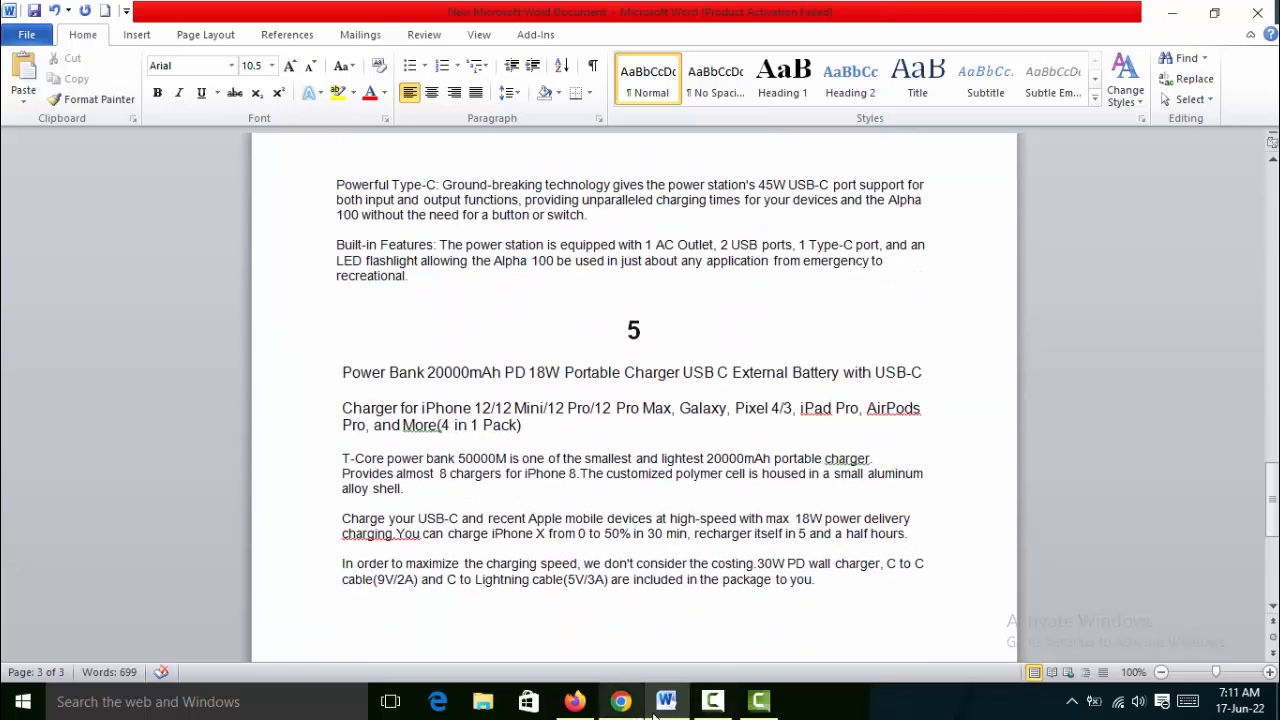
Step: Switch to the product page in Chrome, enlarge the first product photo and save it as a JPEG in Downloads
left_click(574, 701)
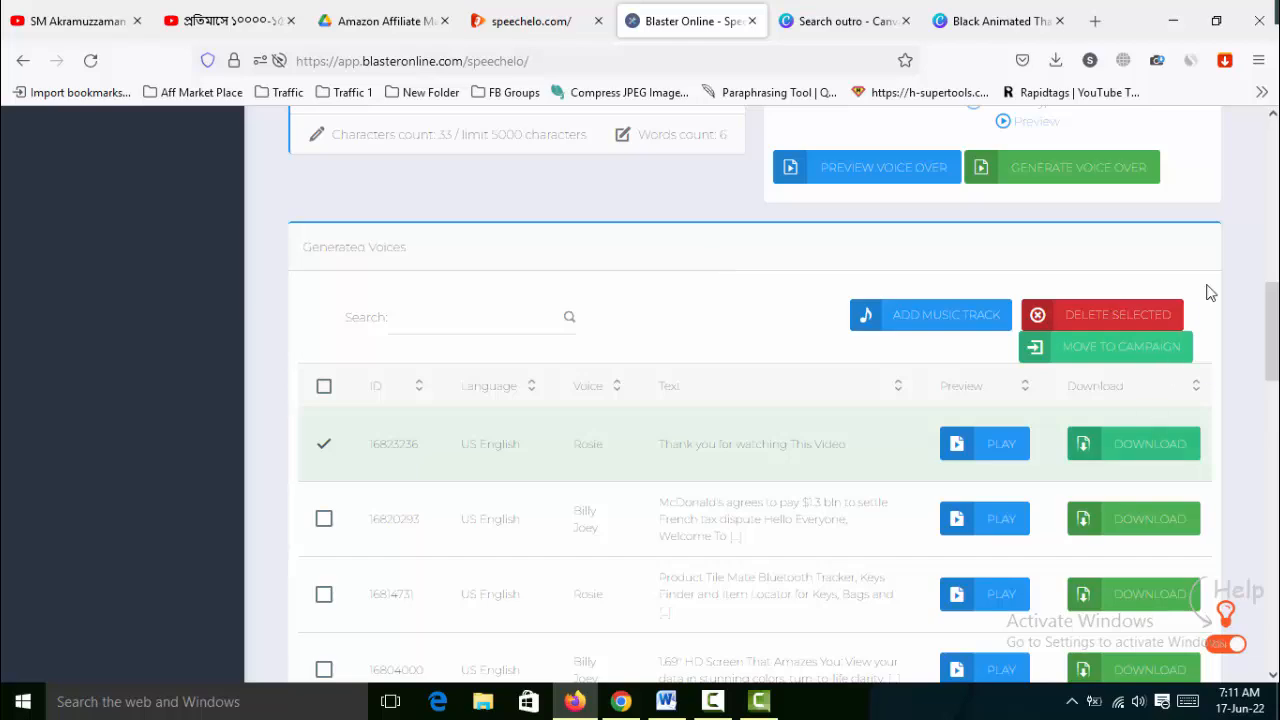
left_click(621, 701)
scroll(1163, 490, "up", 6)
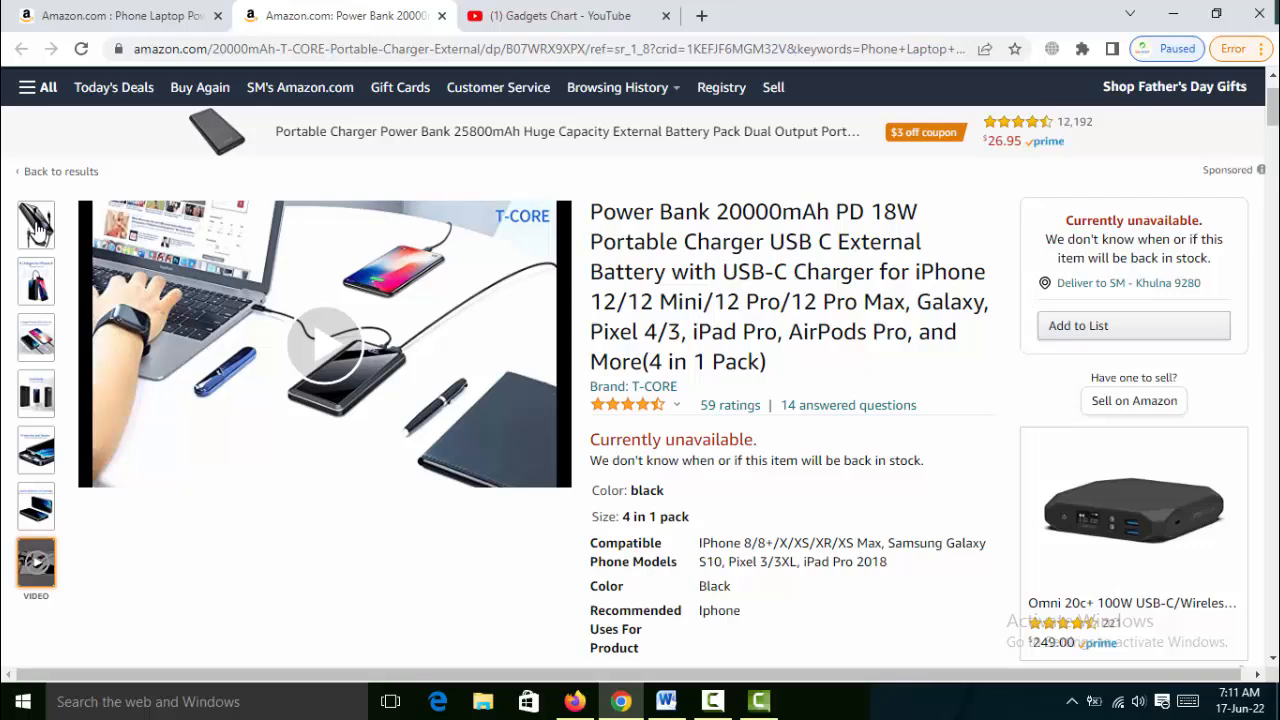
left_click(36, 226)
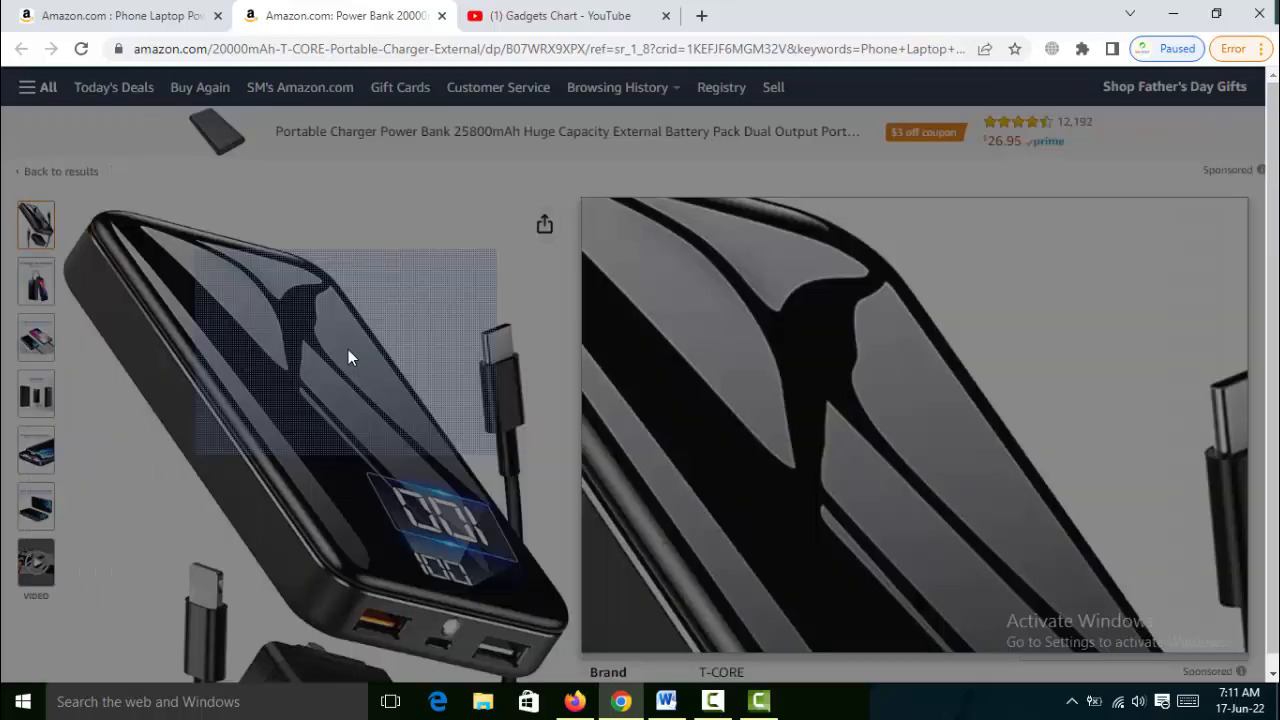
left_click(349, 357)
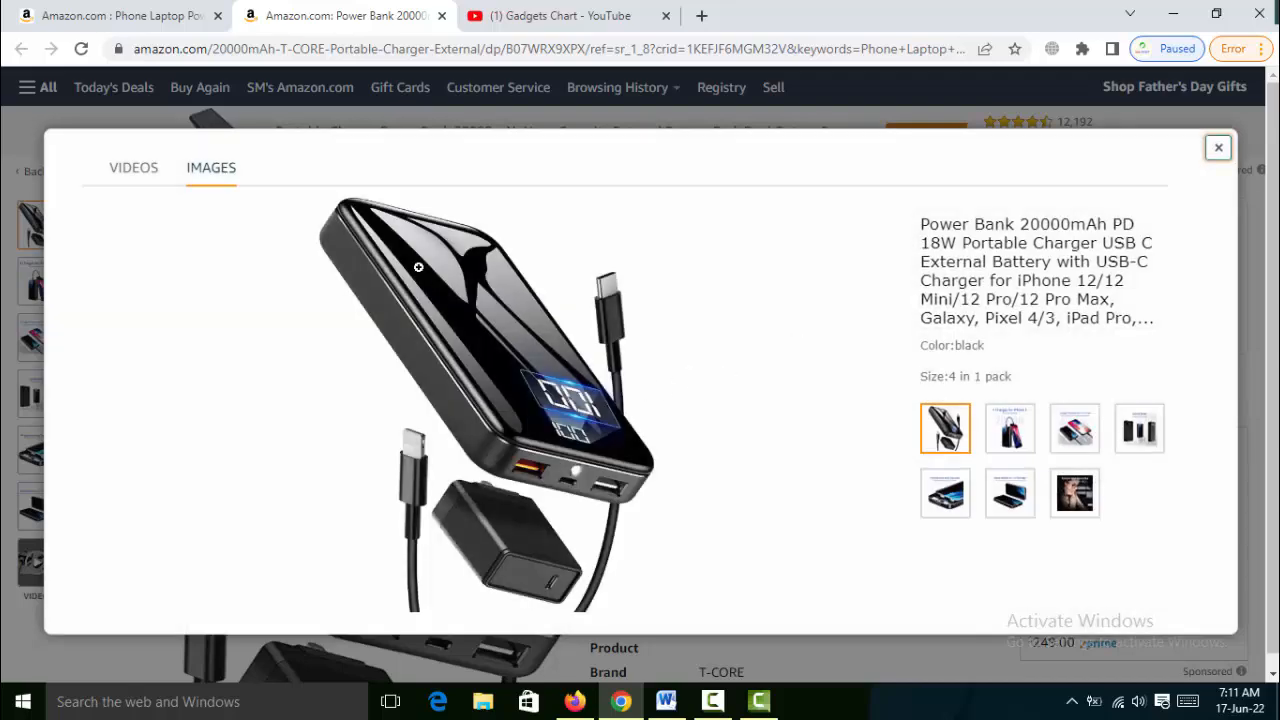
right_click(418, 267)
left_click(488, 305)
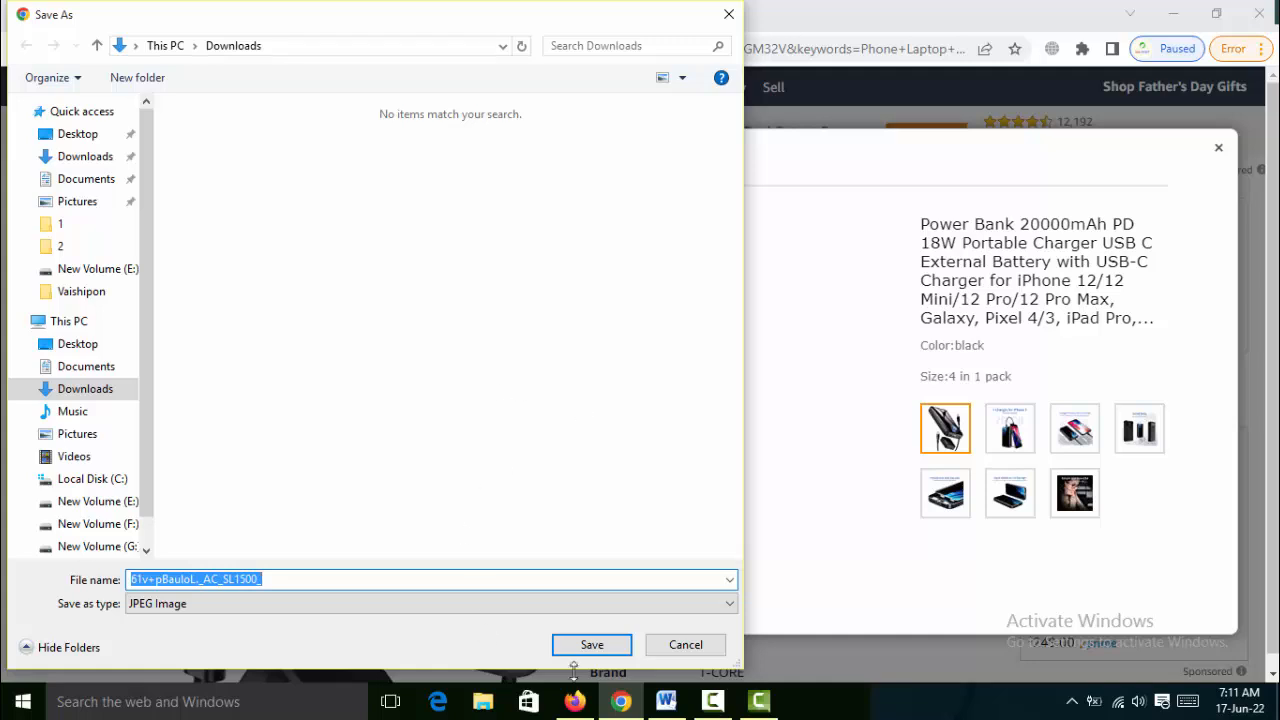
left_click(590, 645)
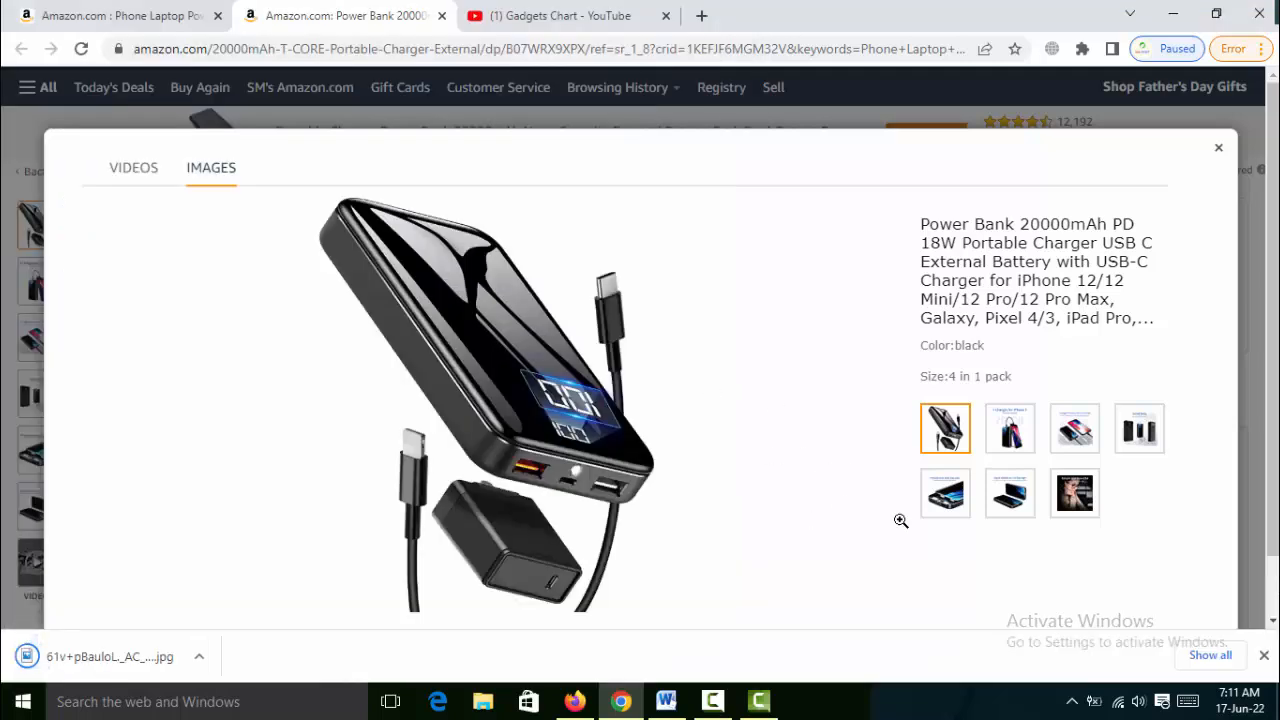
Step: Enlarge the product photo titled "8 Charges for iPhone 8" and save it to the computer as a JPEG
left_click(1027, 427)
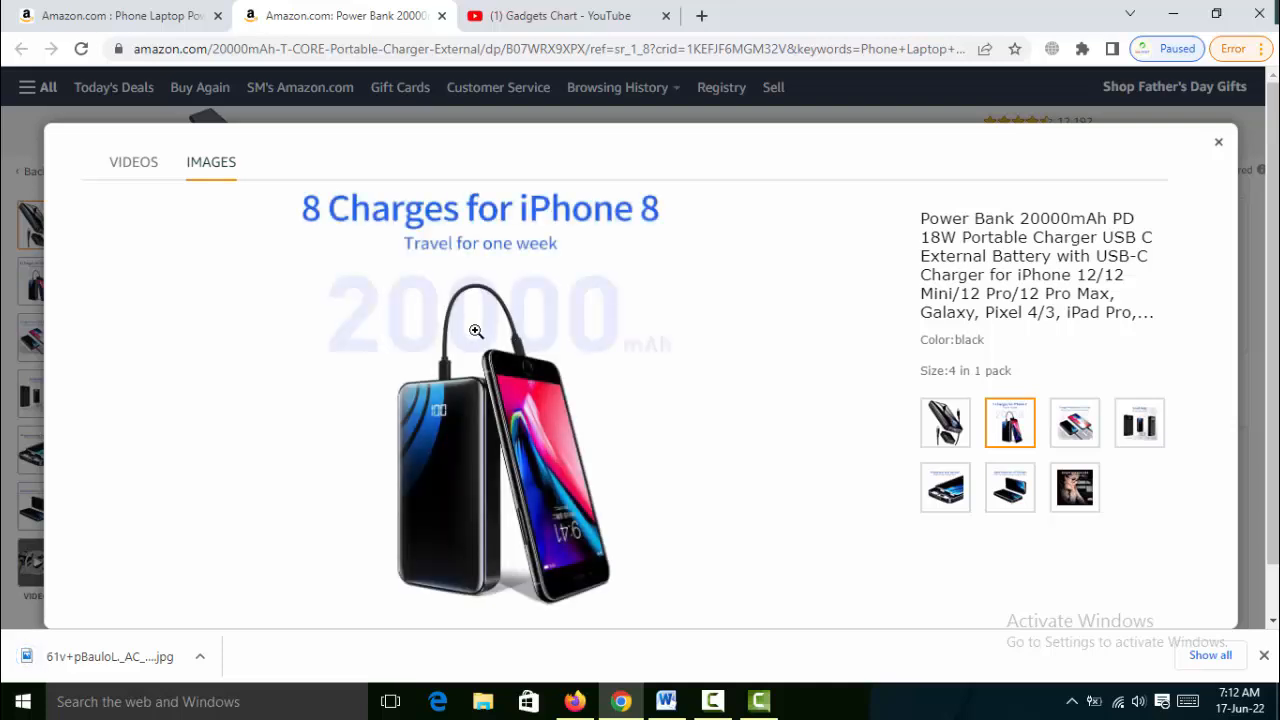
right_click(476, 331)
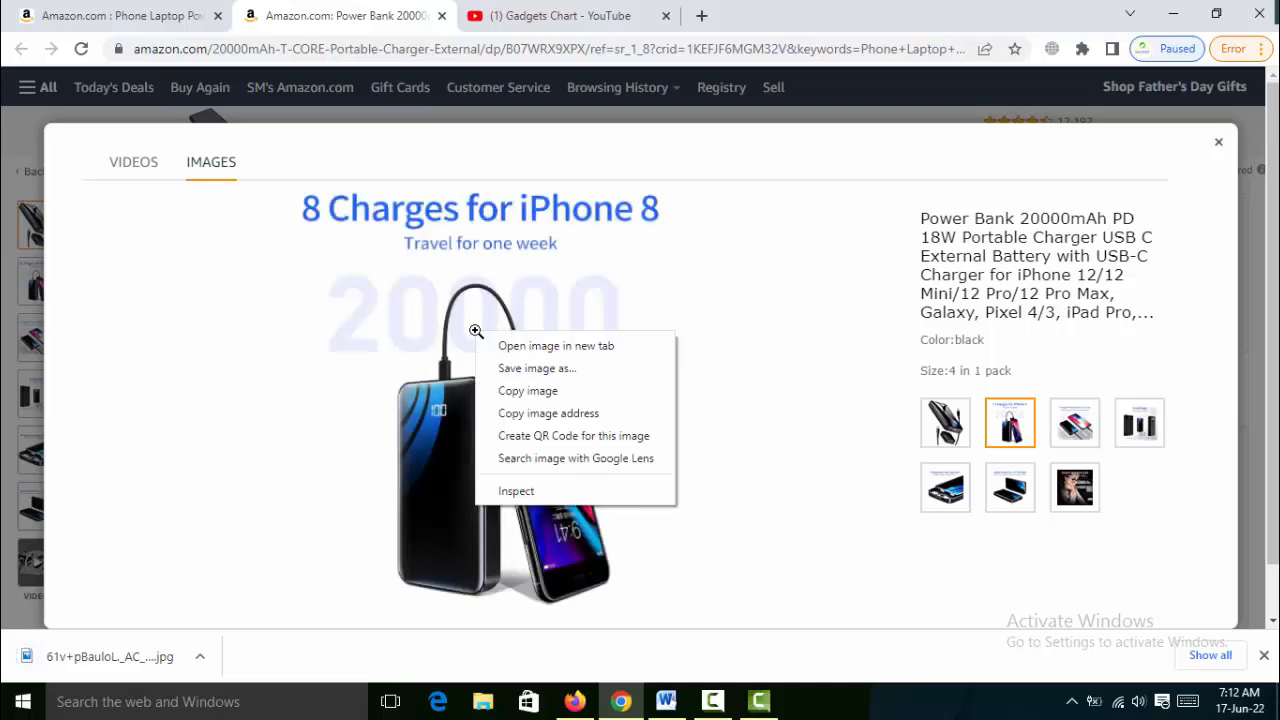
left_click(532, 369)
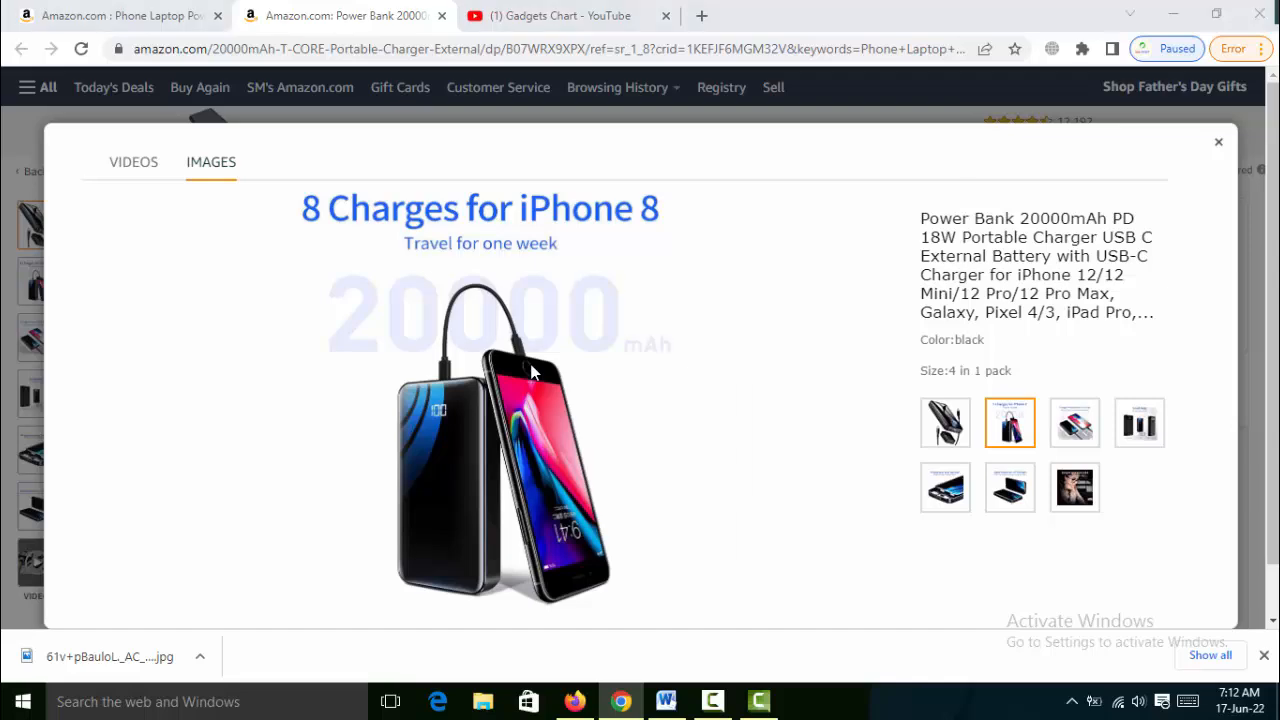
left_click(612, 645)
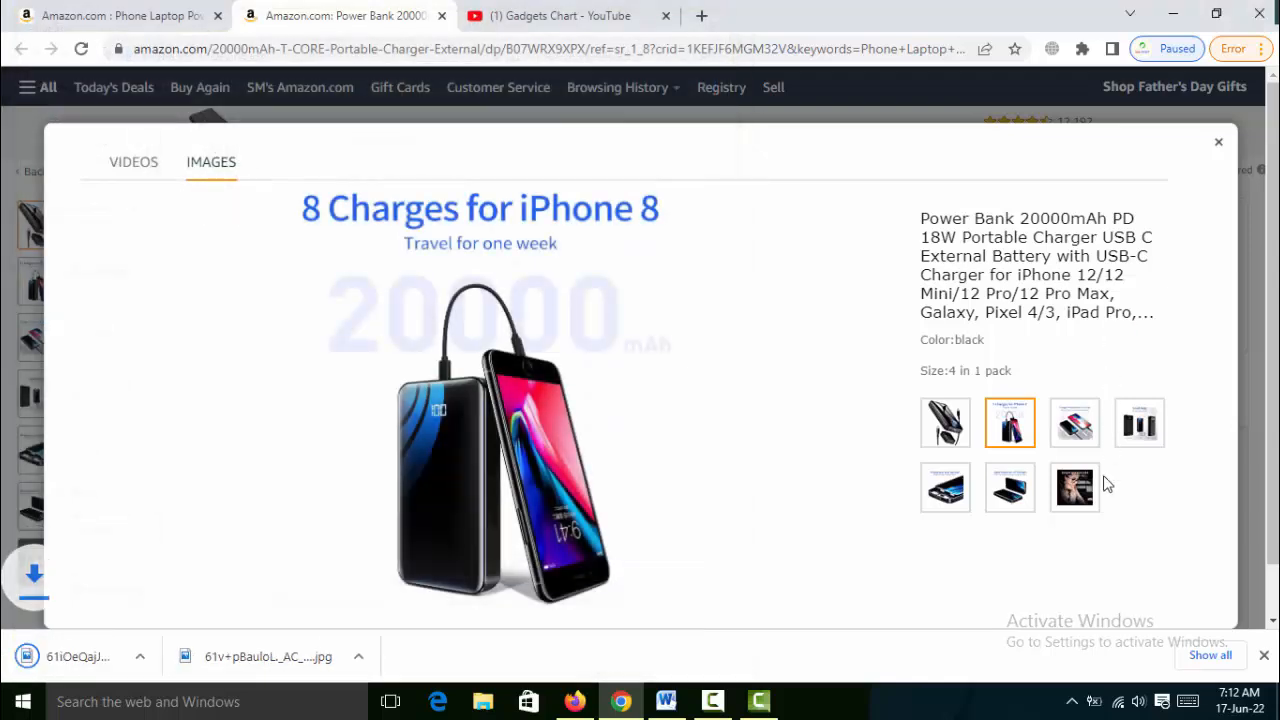
Step: Save the "Protective and Secure" product photo to the computer as a JPEG and close the image viewer
left_click(945, 487)
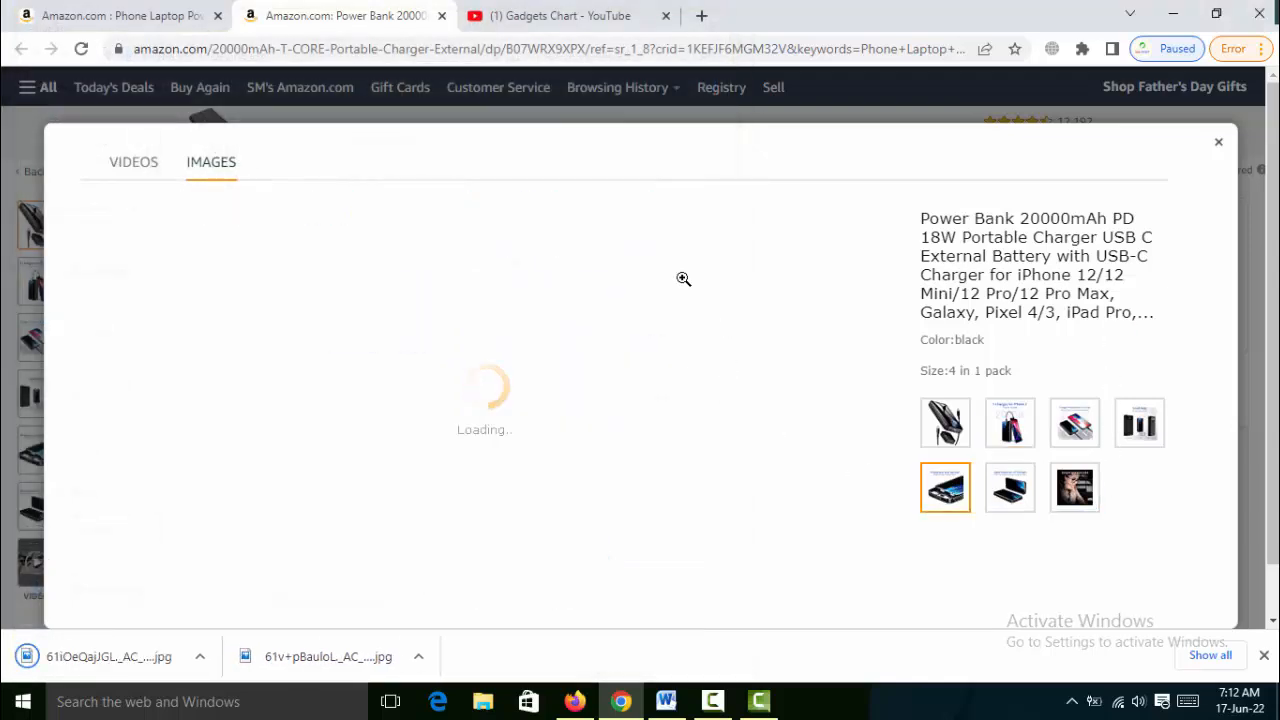
right_click(536, 288)
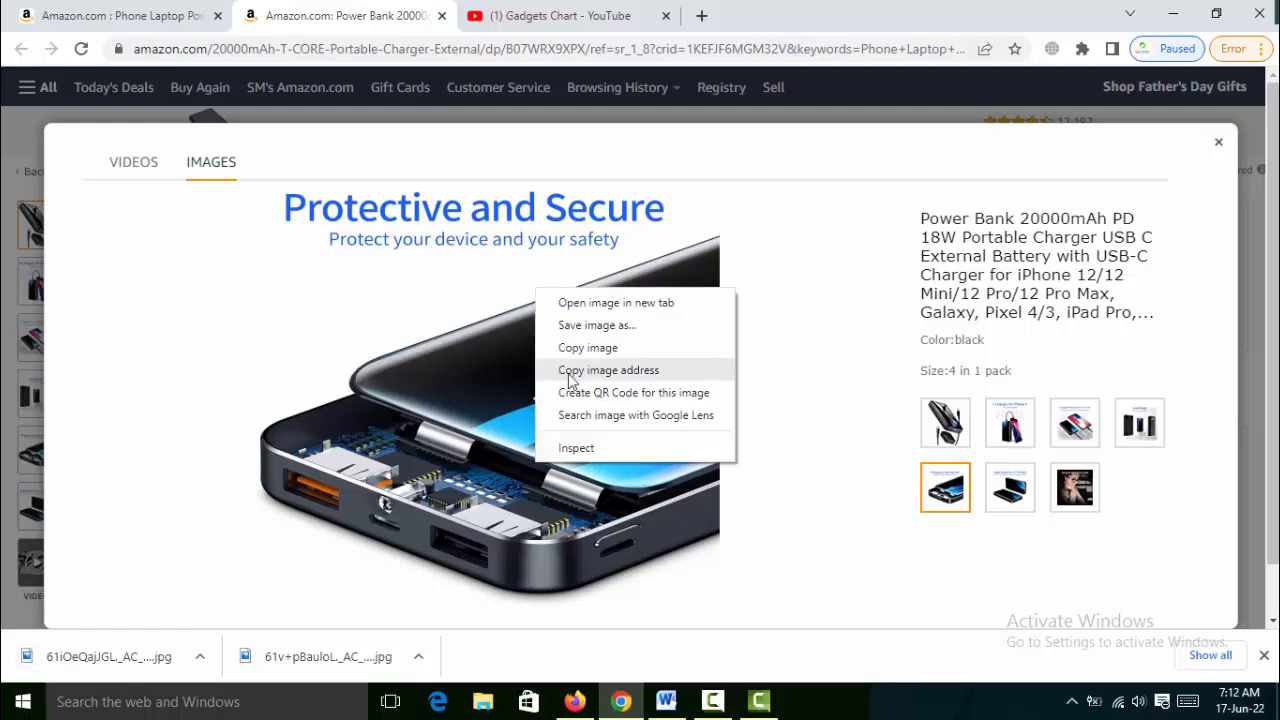
left_click(599, 326)
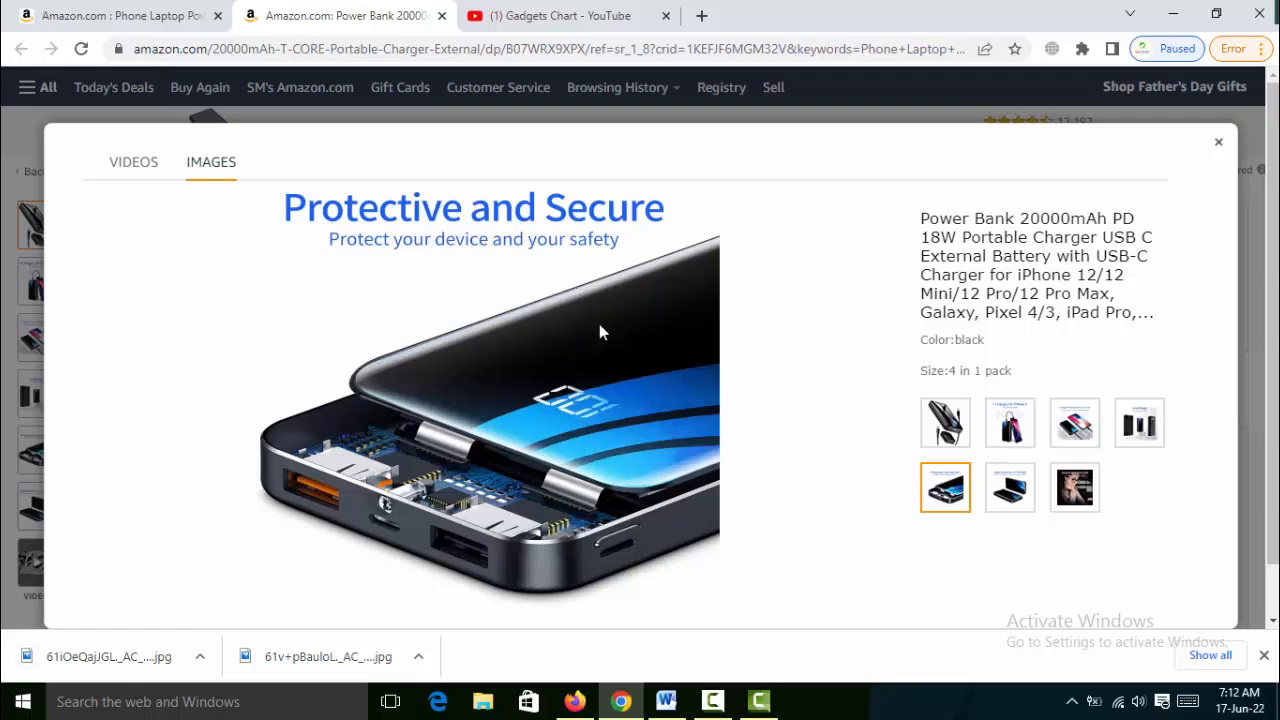
left_click(621, 648)
key("Escape")
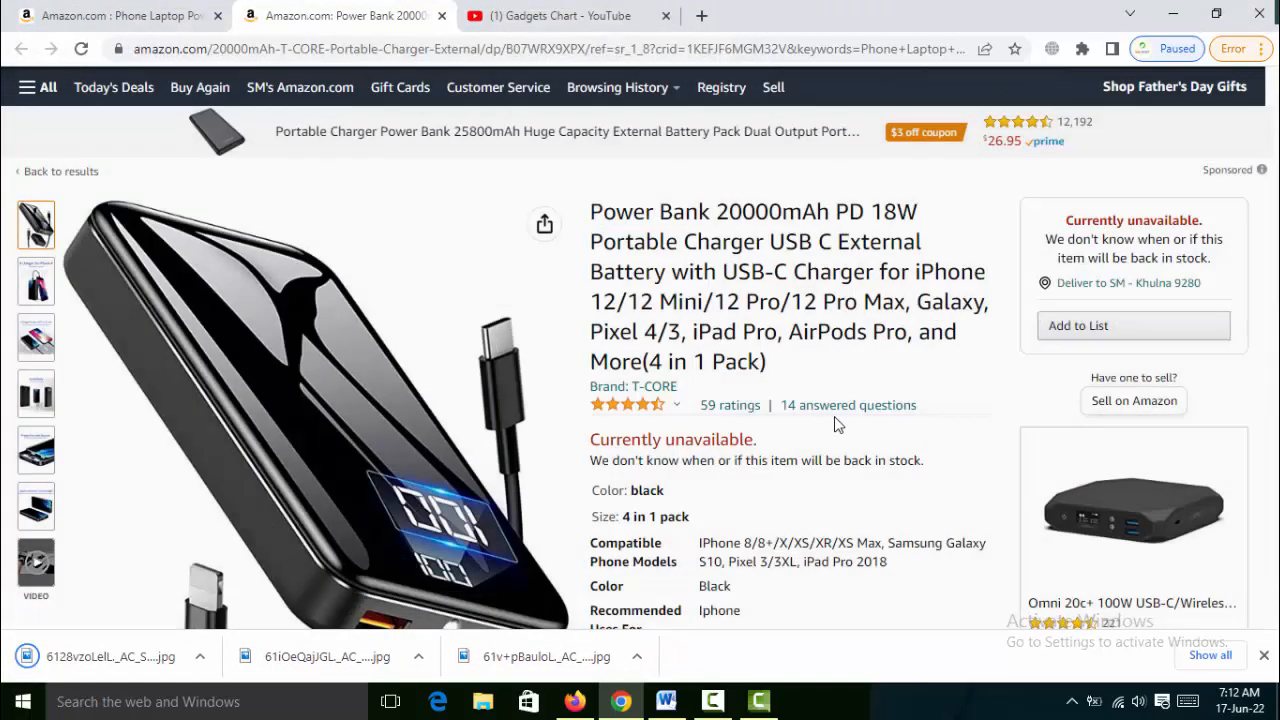
Step: Open the product video from the gallery, pause it and inspect its video element in the page code
scroll(960, 420, "down", 1)
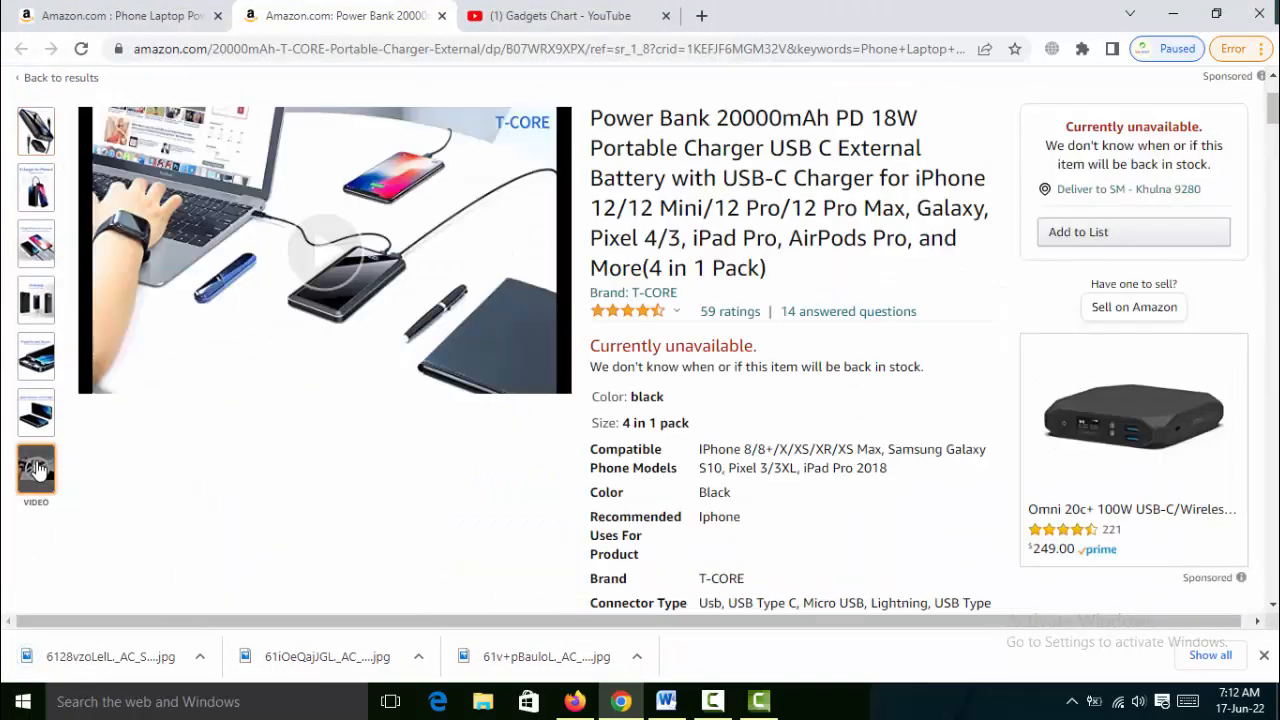
left_click(37, 475)
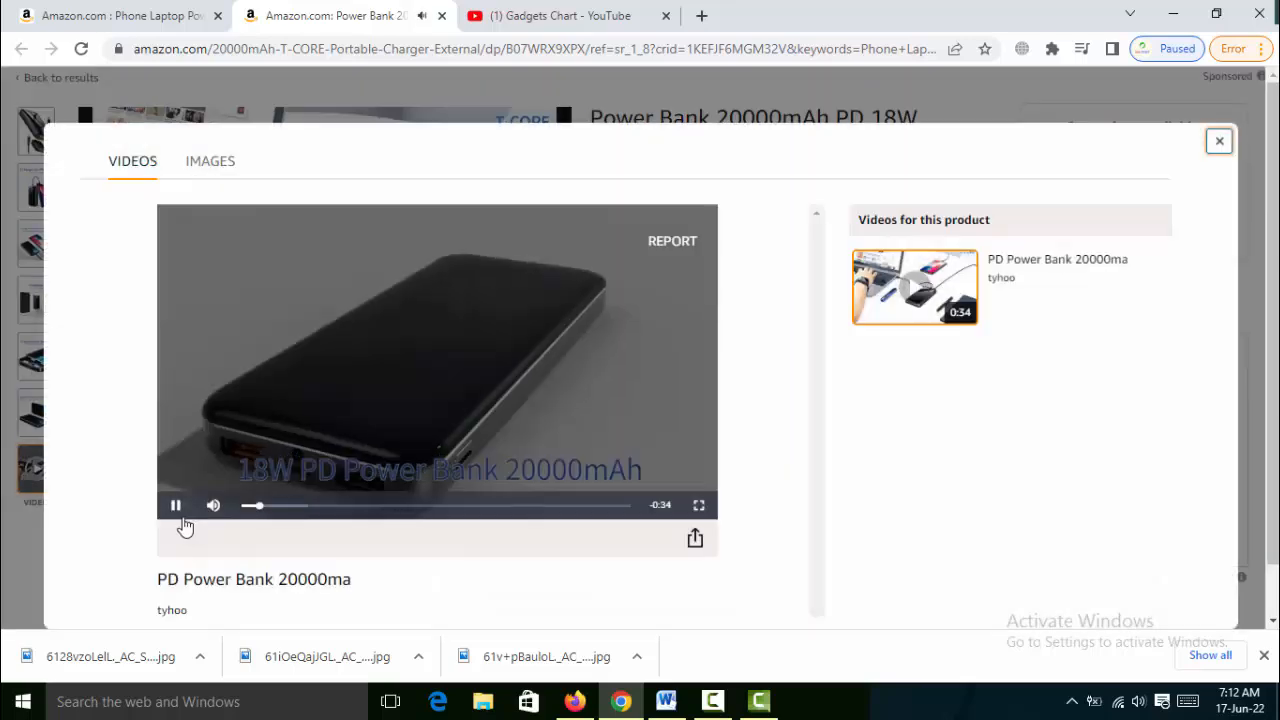
left_click(175, 505)
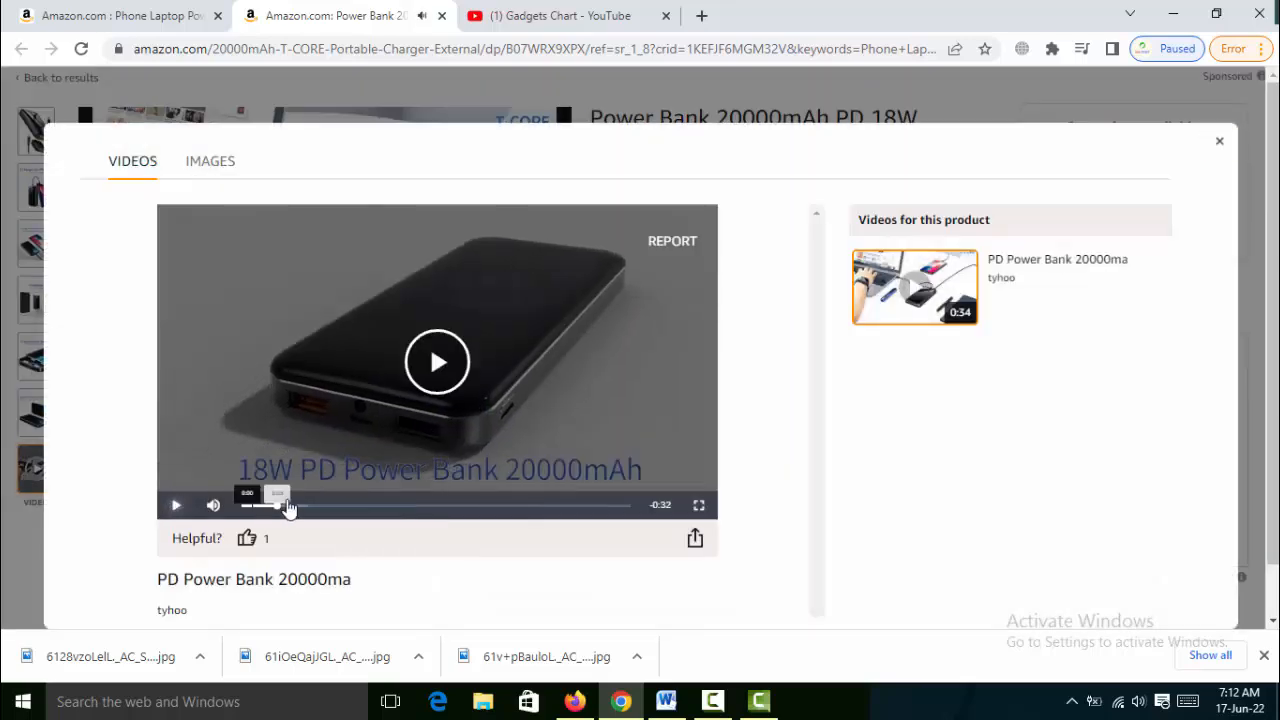
right_click(449, 294)
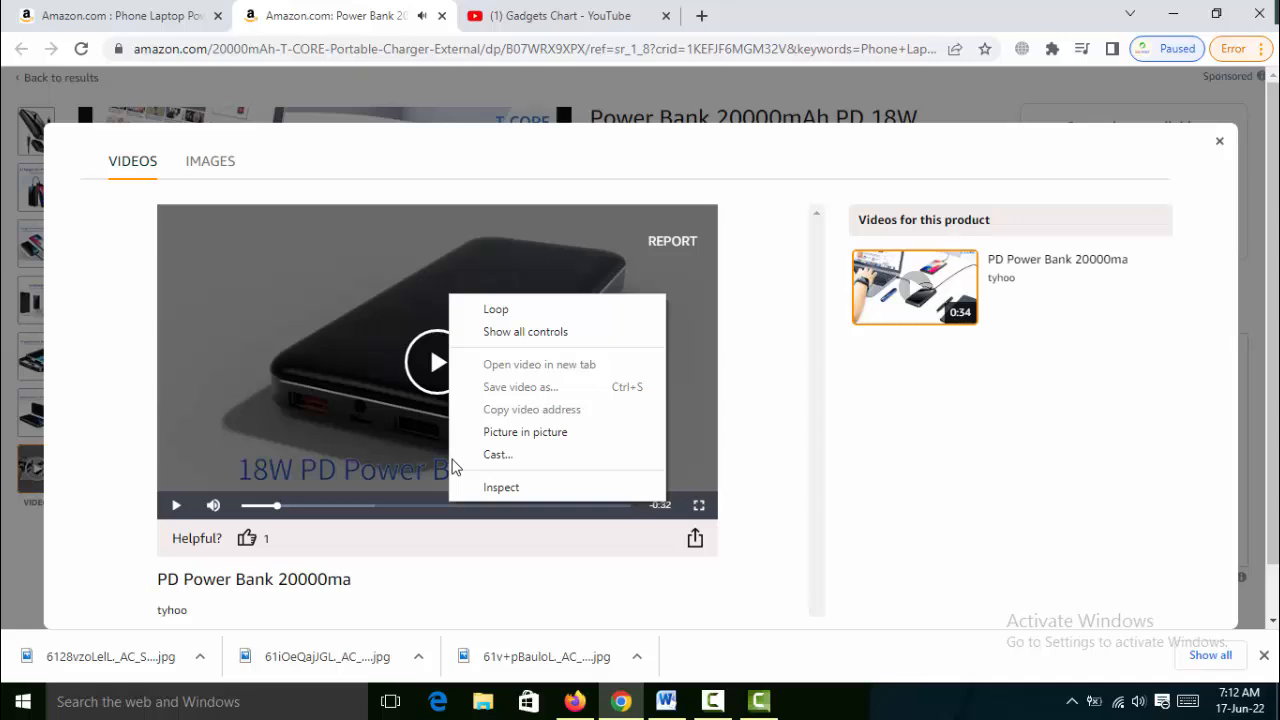
left_click(531, 489)
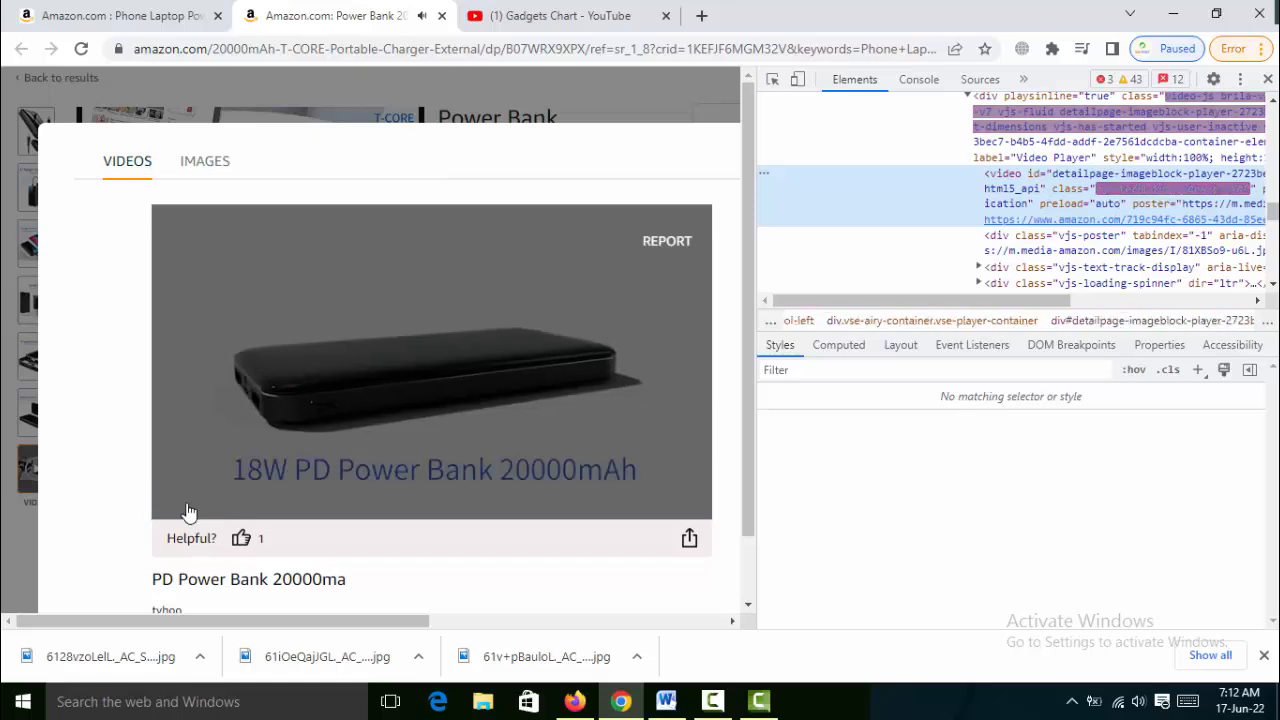
Step: Search the page code for "mp4" and copy the source address of the product video
key("ctrl+f")
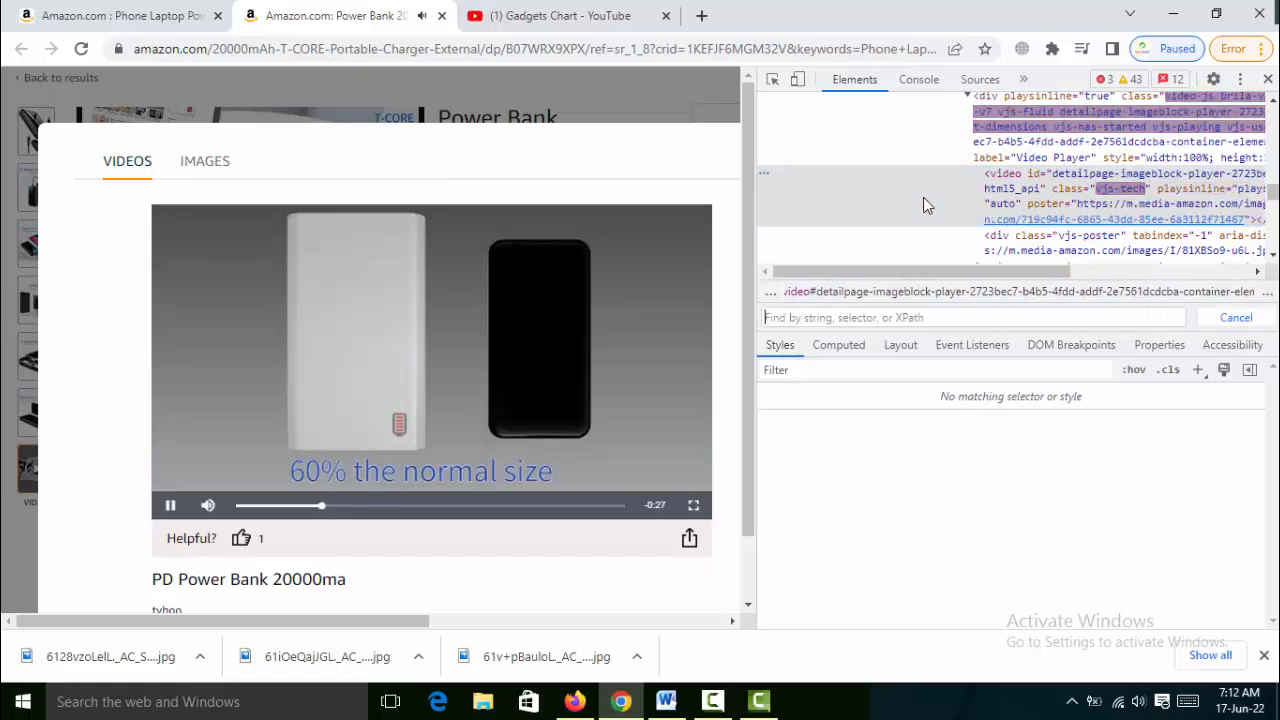
type("mp4")
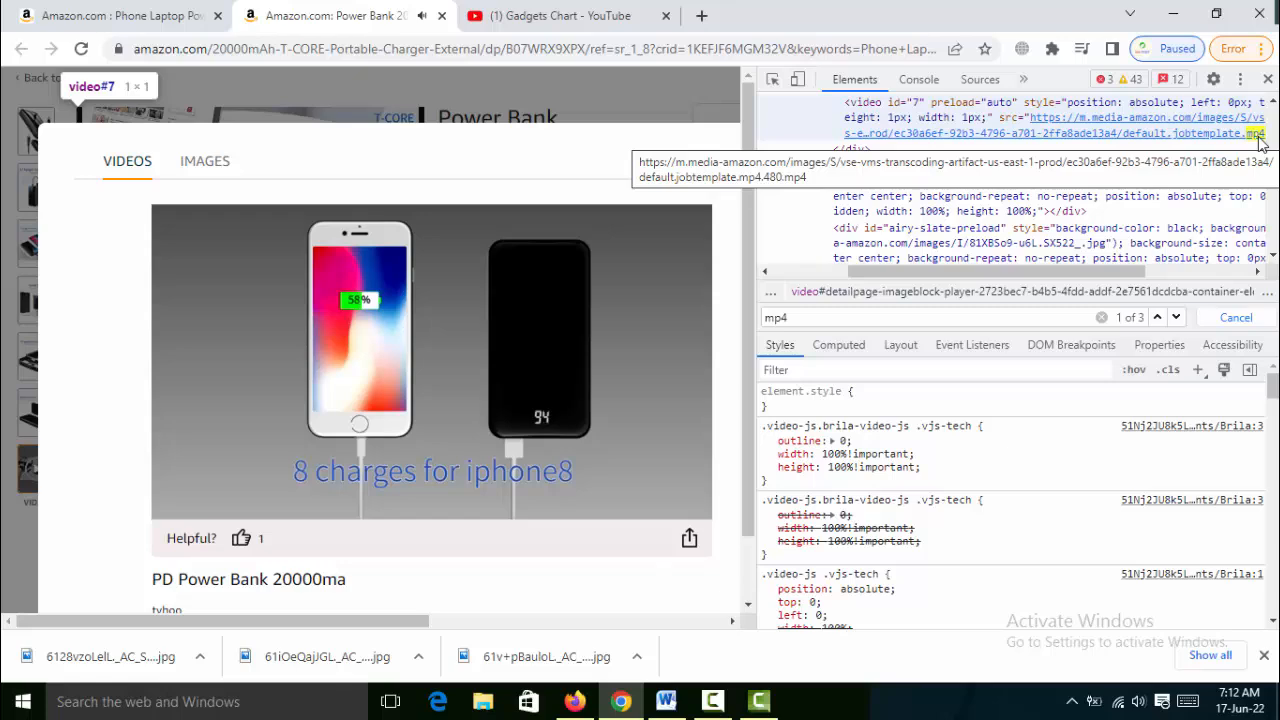
double_click(1259, 137)
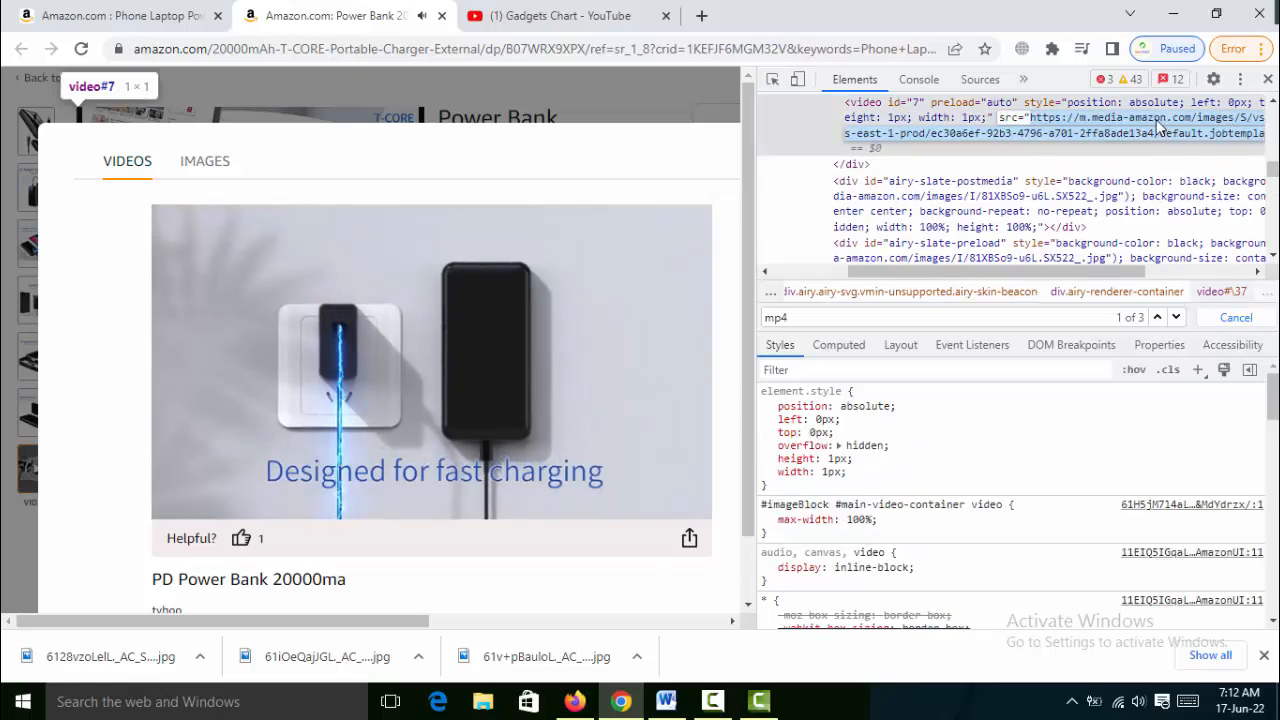
right_click(866, 125)
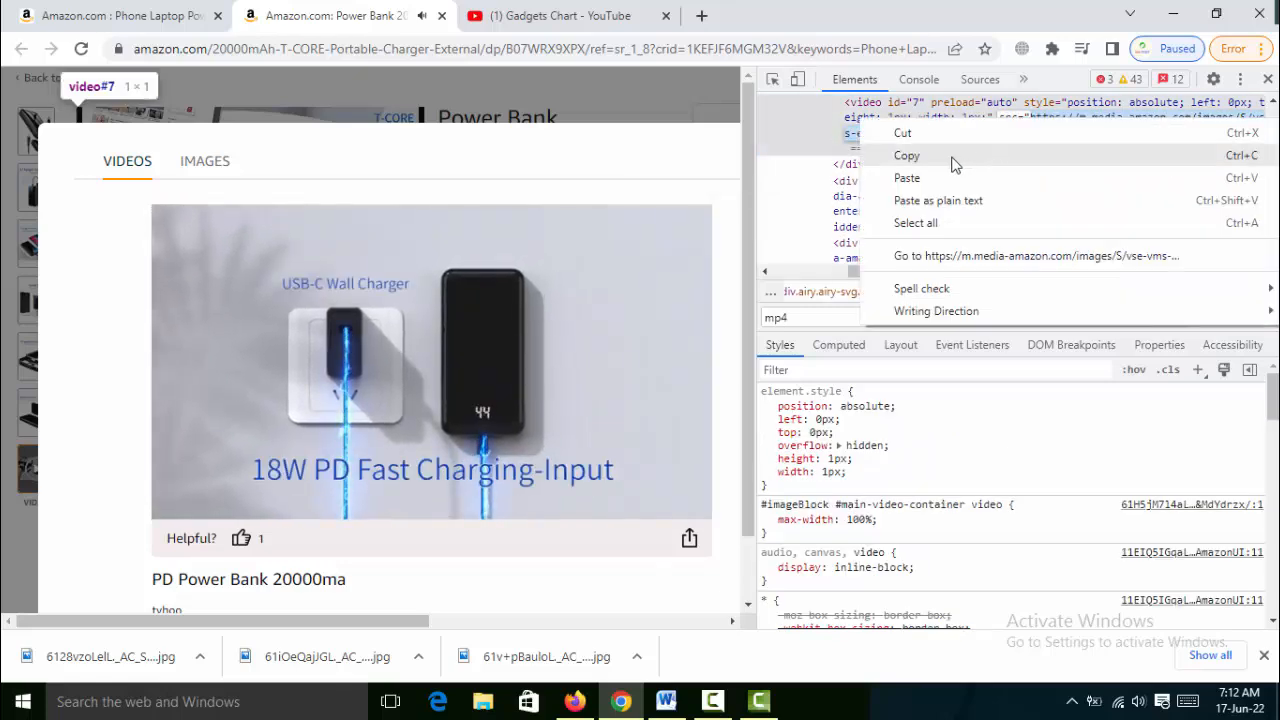
left_click(906, 156)
Step: Open the copied video address in a new browser tab
left_click(701, 16)
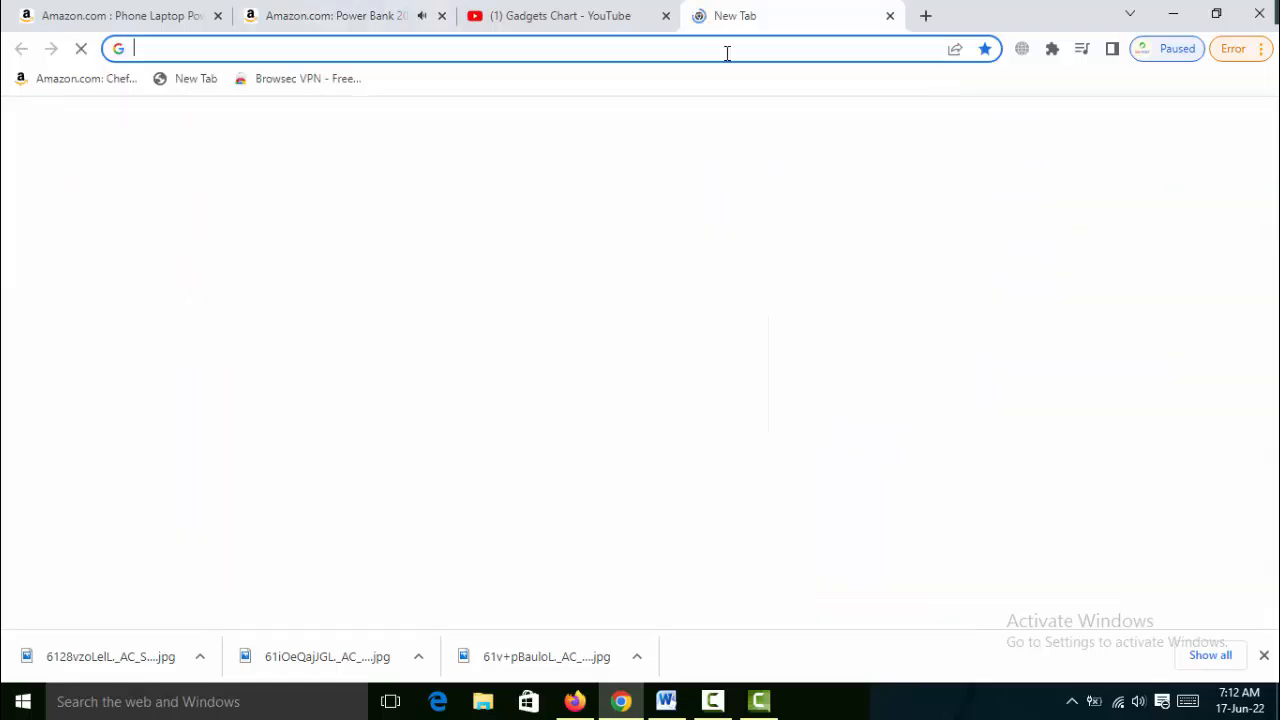
right_click(727, 53)
left_click(786, 169)
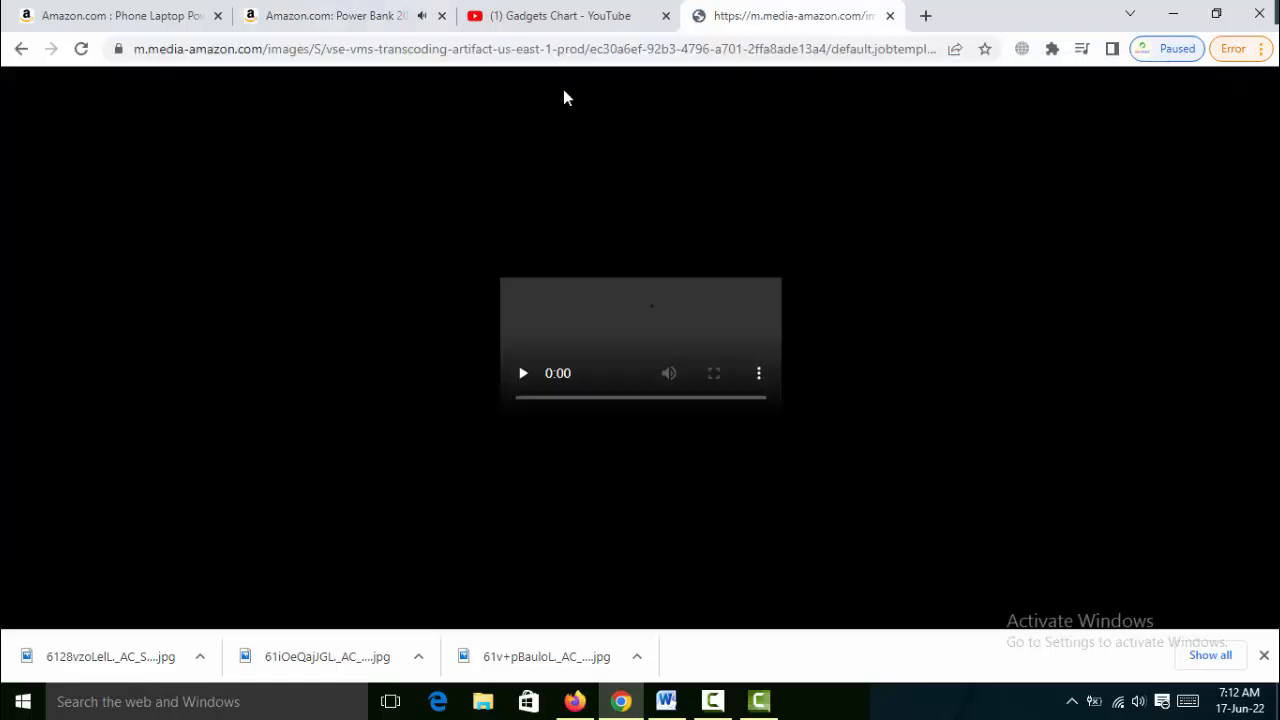
Step: Return to the power bank product page and close its code inspector and the video viewer
left_click(371, 12)
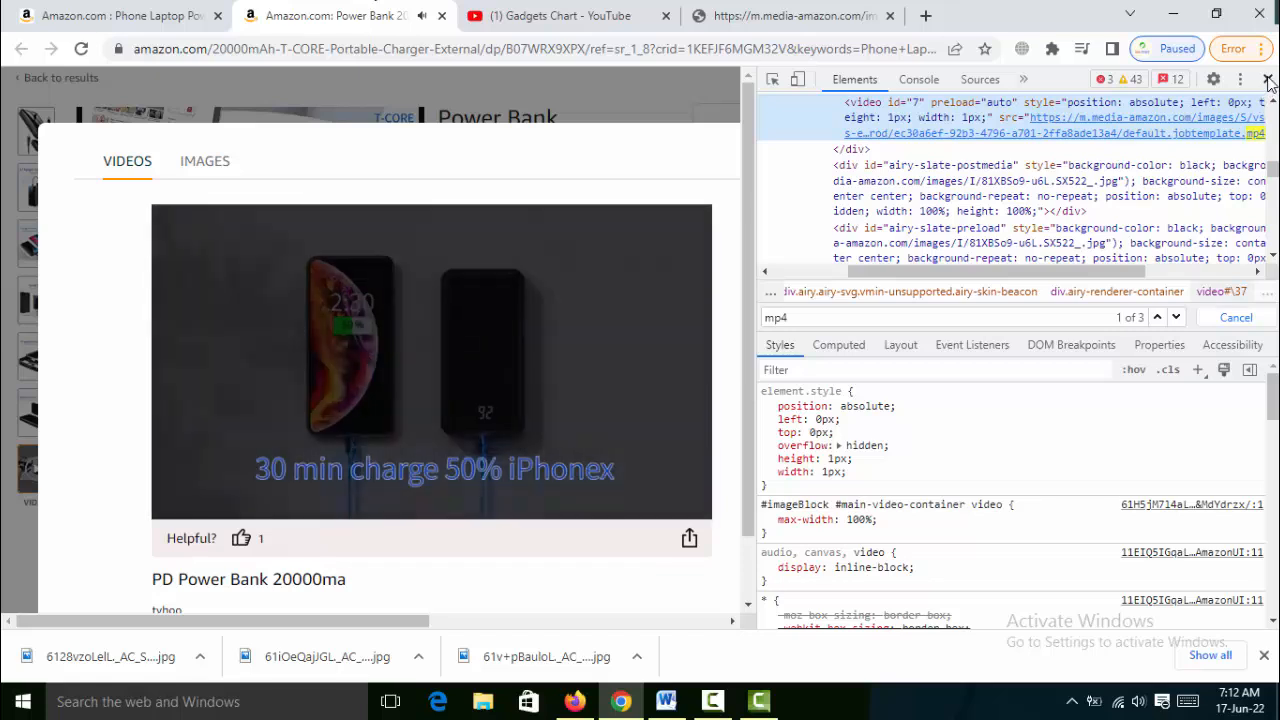
left_click(1268, 79)
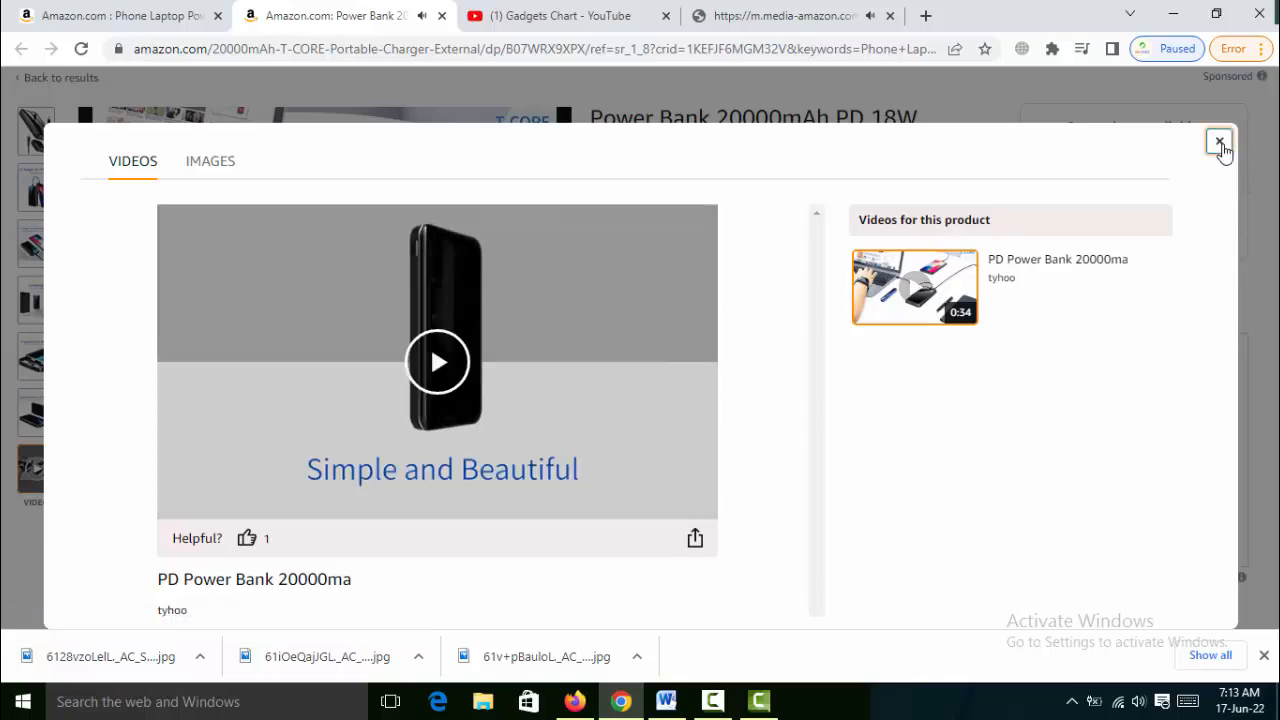
left_click(1221, 144)
scroll(991, 406, "up", 1)
scroll(991, 406, "up", 1)
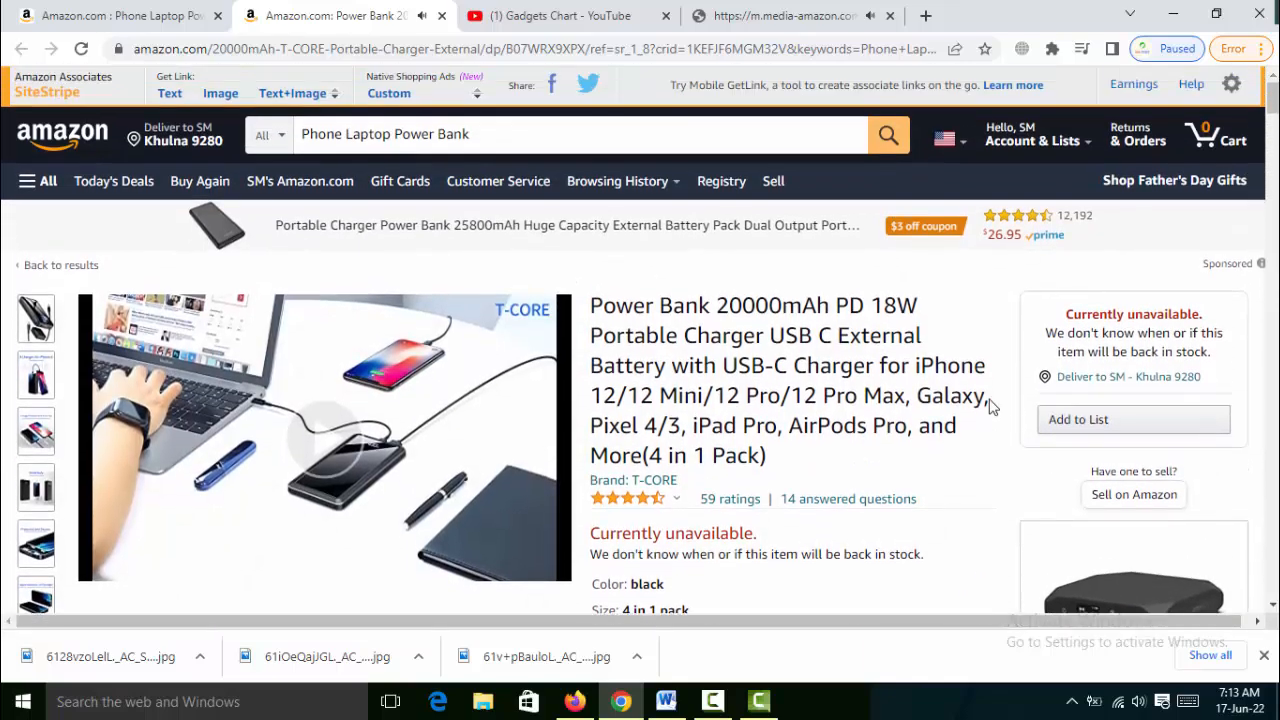
Step: Pause the product video in its own tab and save it in Downloads as an MP4 named 11
left_click(780, 15)
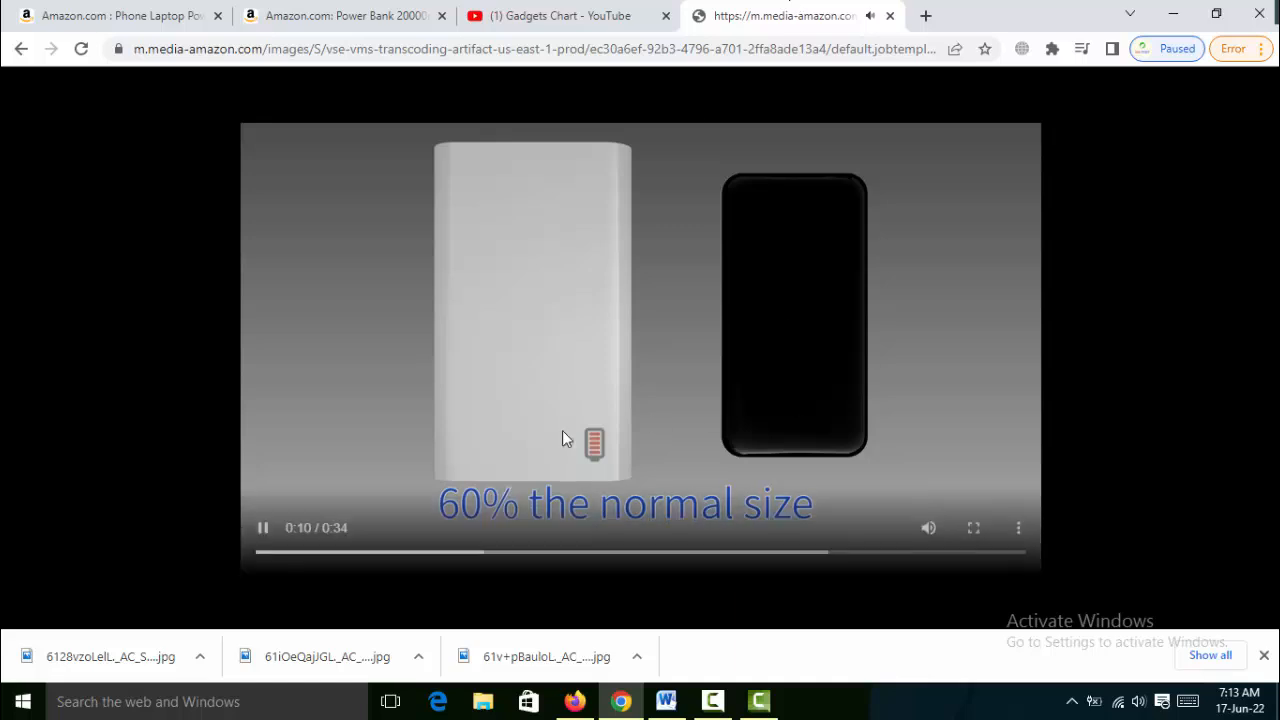
left_click(263, 528)
right_click(918, 238)
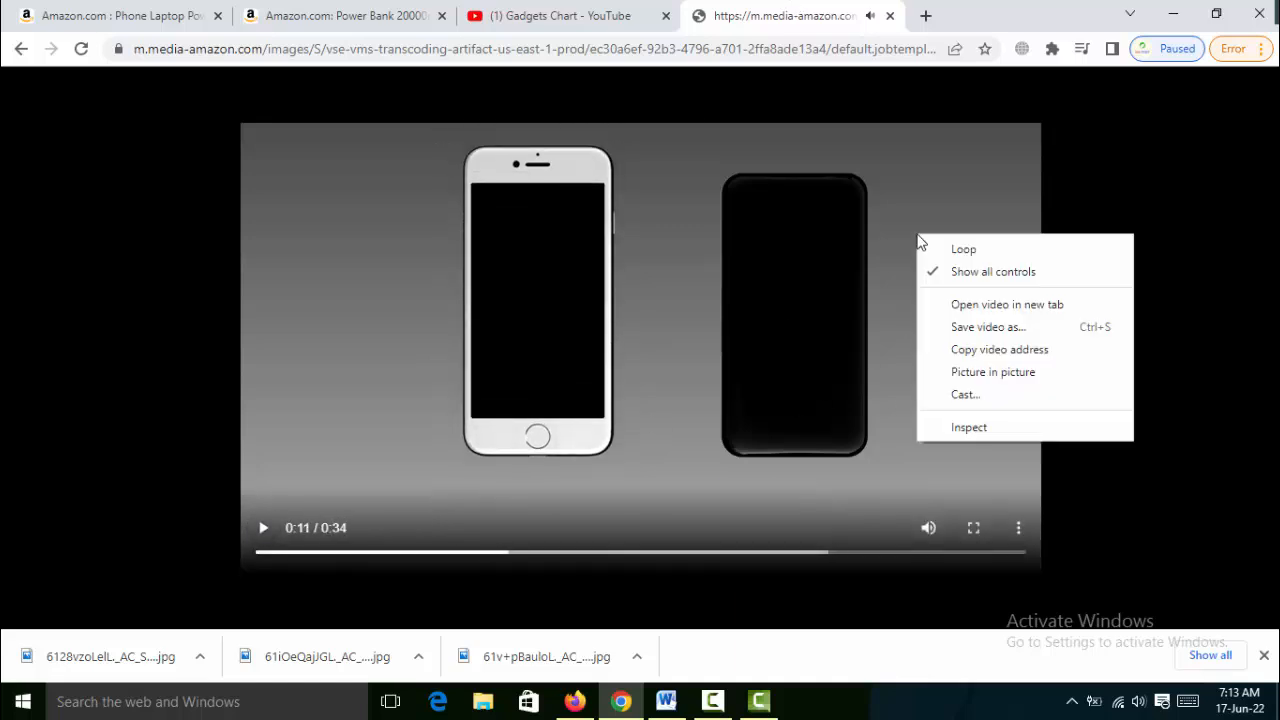
left_click(985, 329)
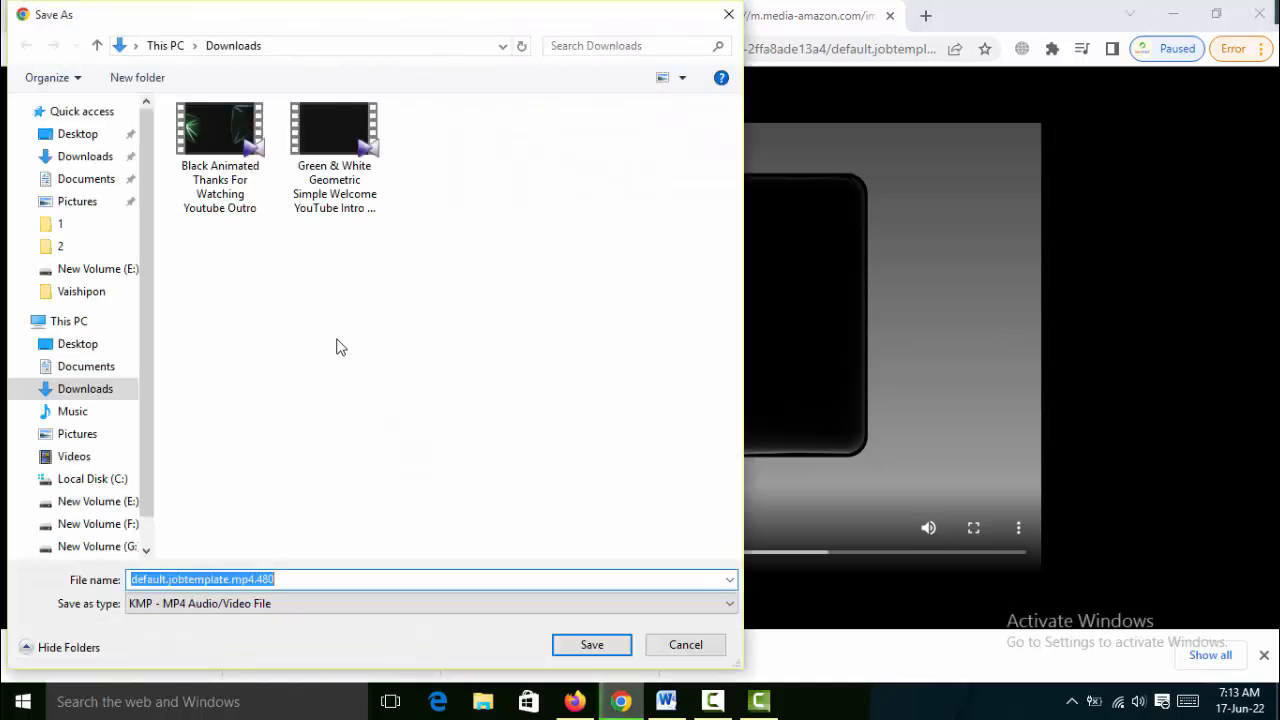
left_click(304, 582)
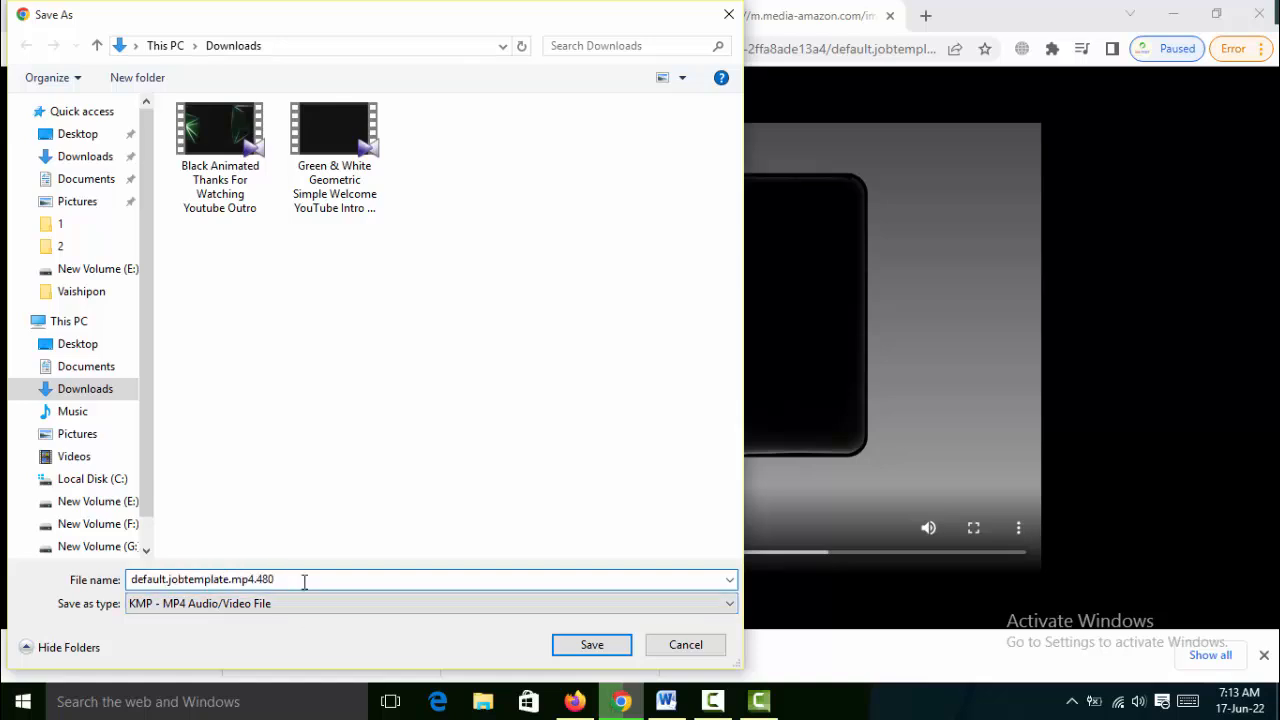
left_click_drag(293, 579, 170, 579)
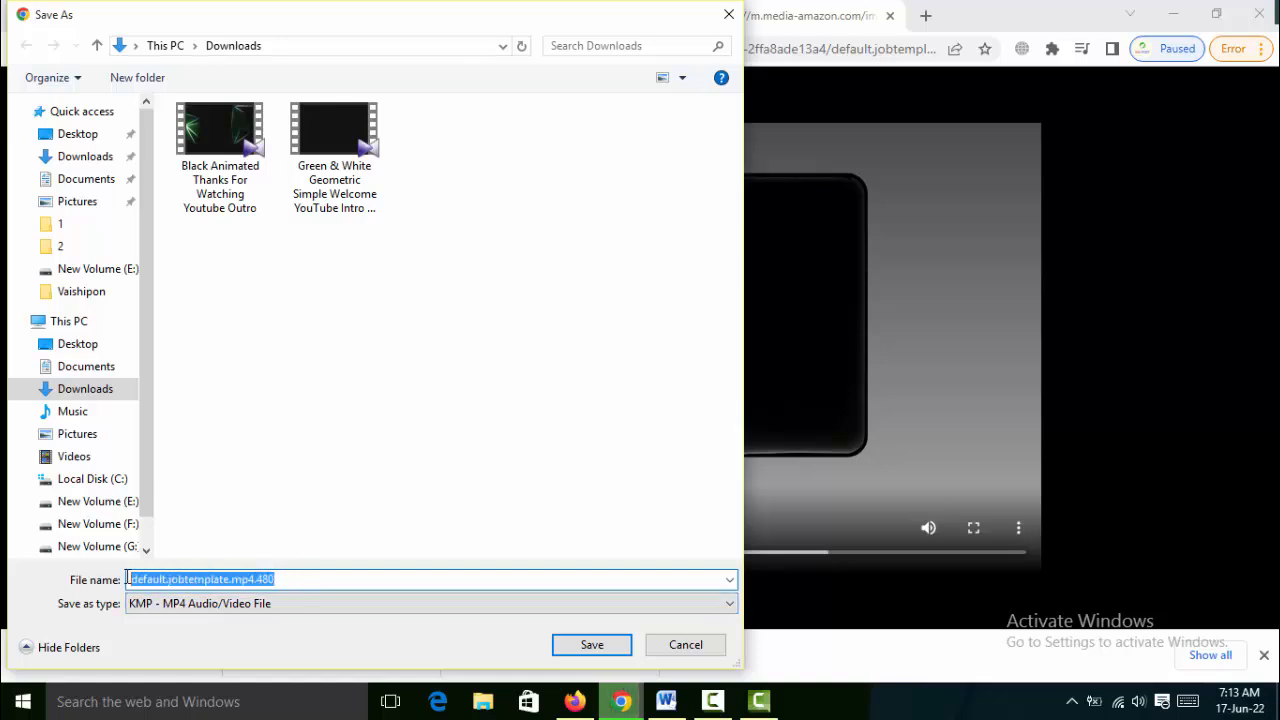
type("10")
left_click(604, 645)
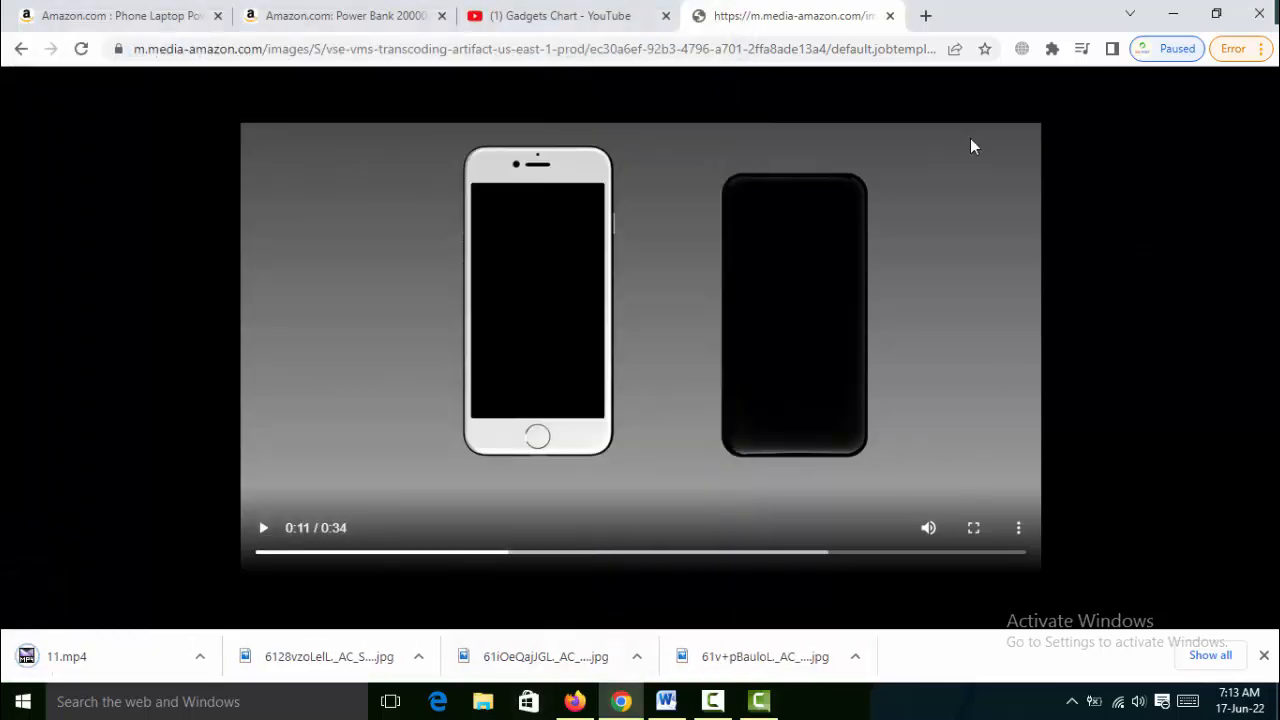
Step: Generate a short SiteStripe text link for the power bank product page and copy it
left_click(375, 22)
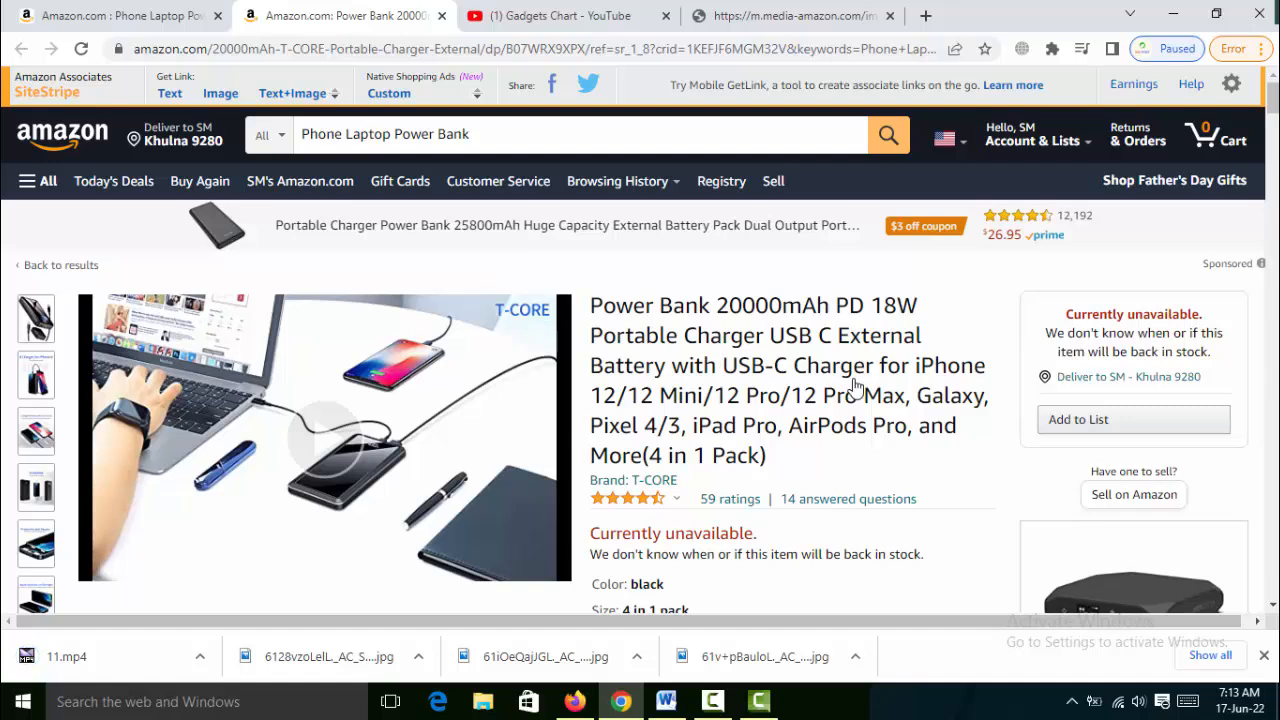
left_click(168, 94)
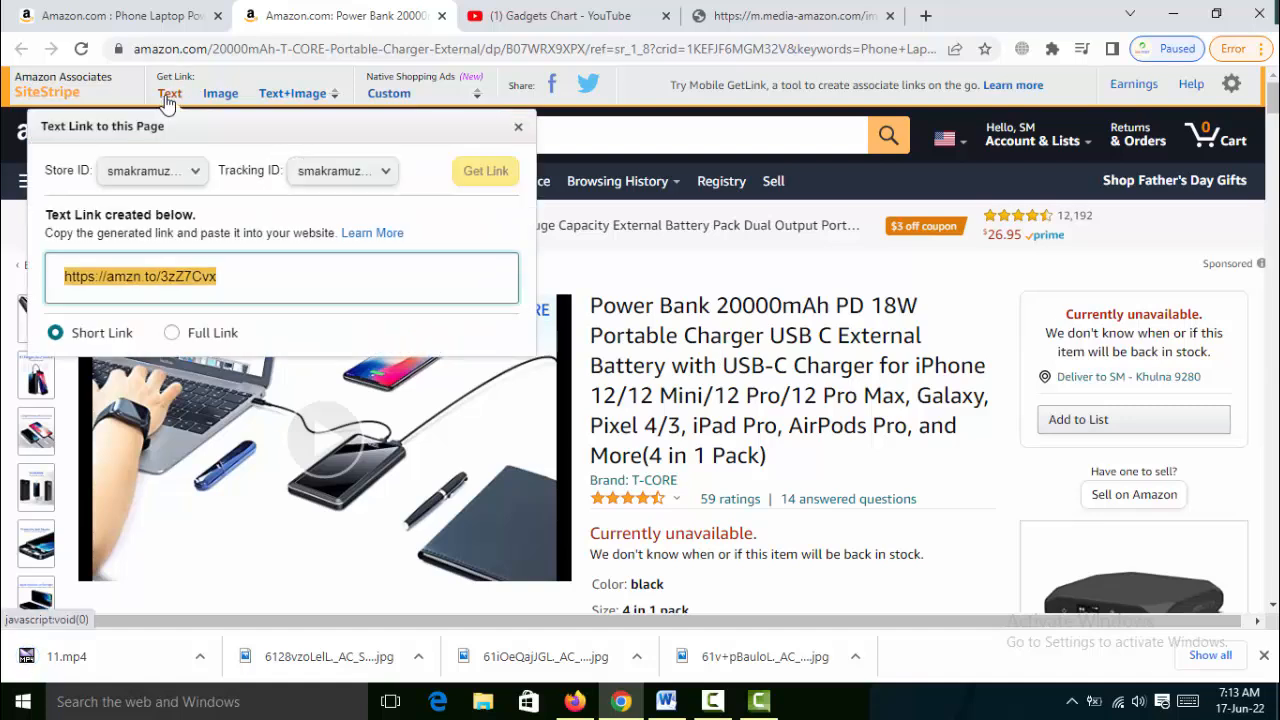
right_click(172, 273)
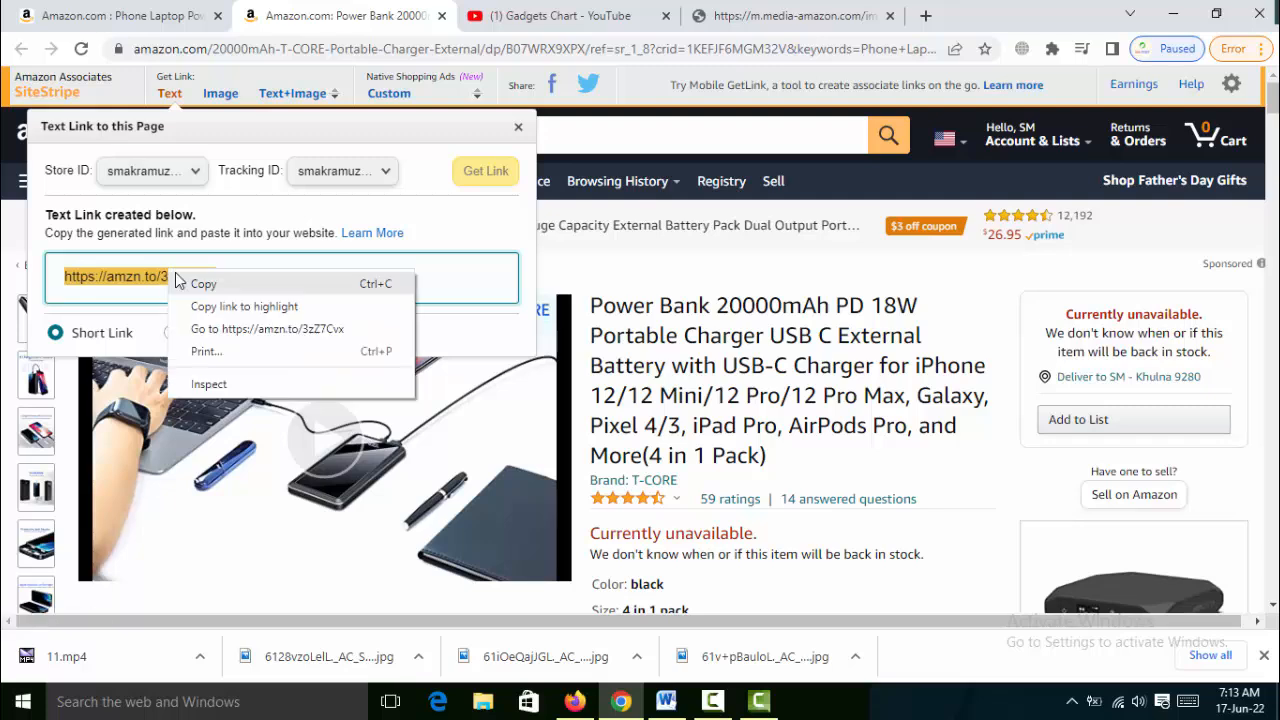
left_click(203, 284)
left_click(666, 701)
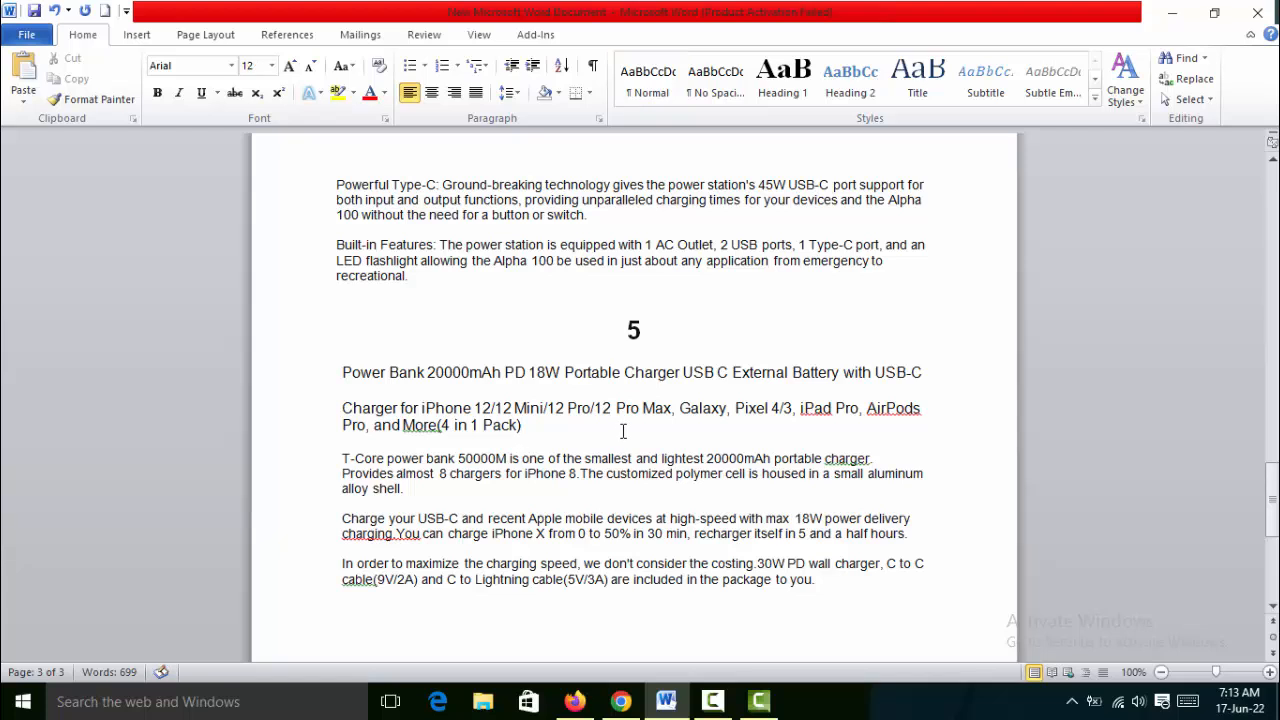
key("Return")
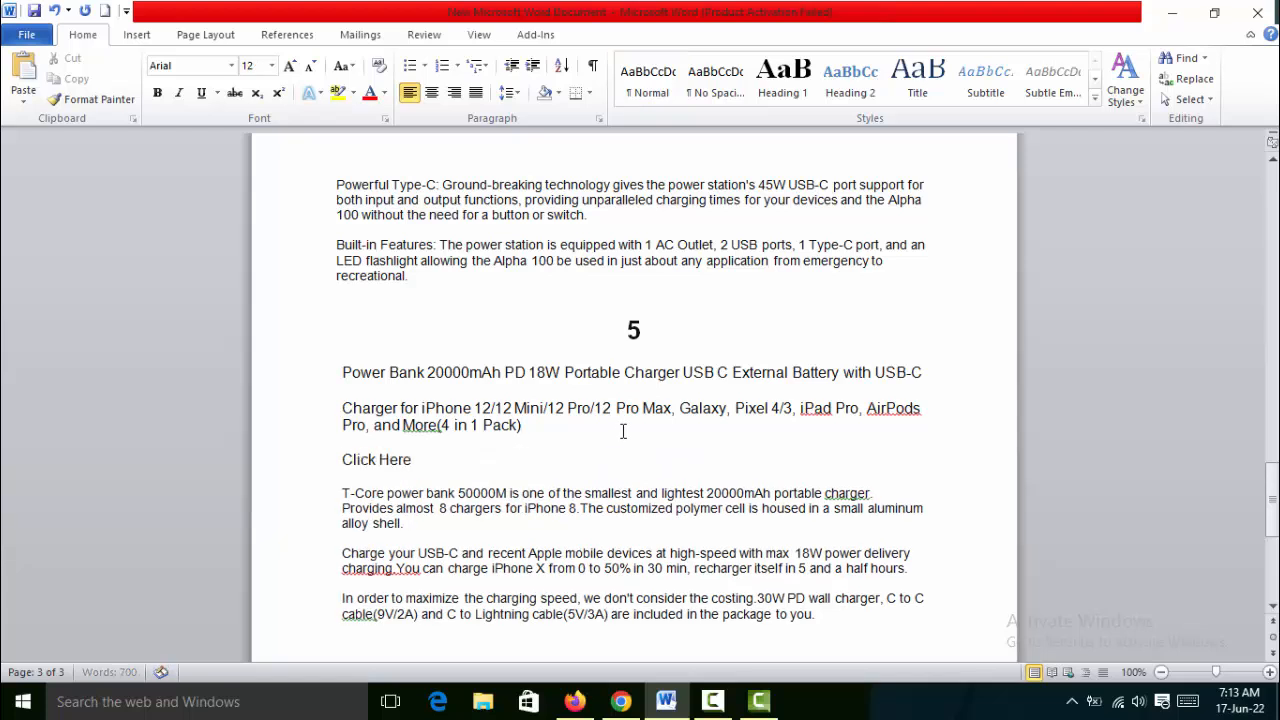
key("ctrl+v")
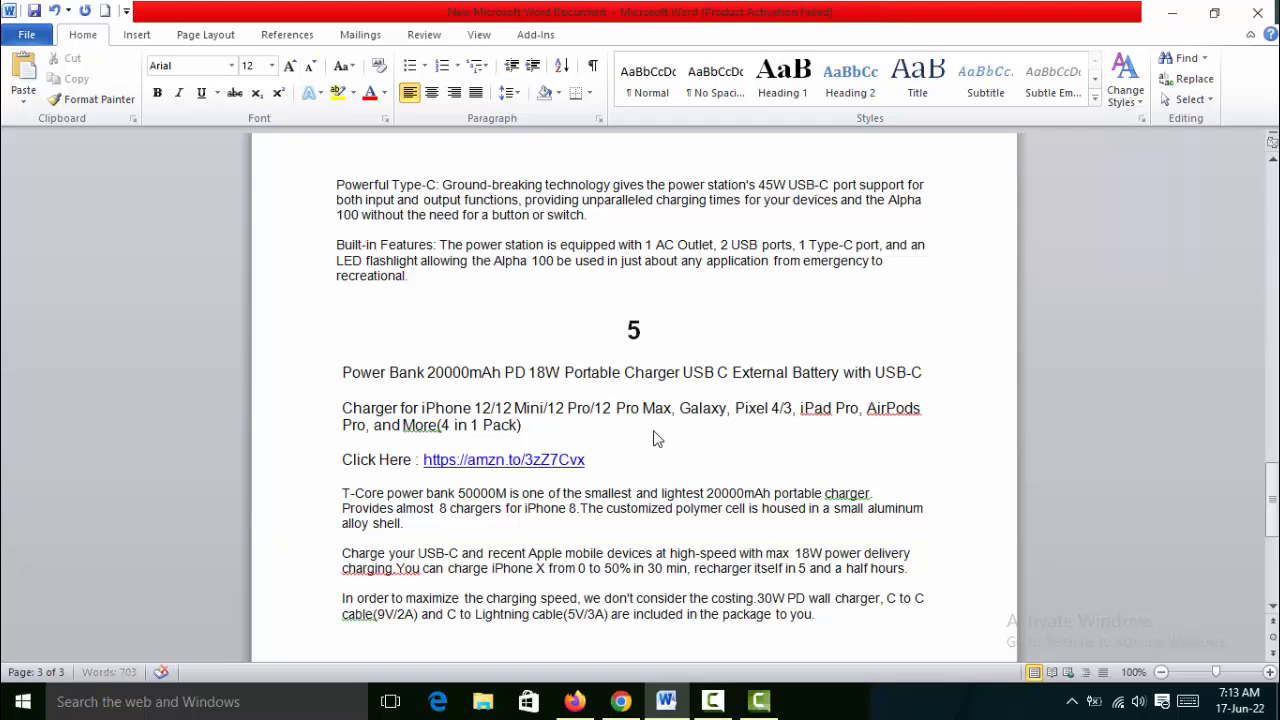
left_click(34, 11)
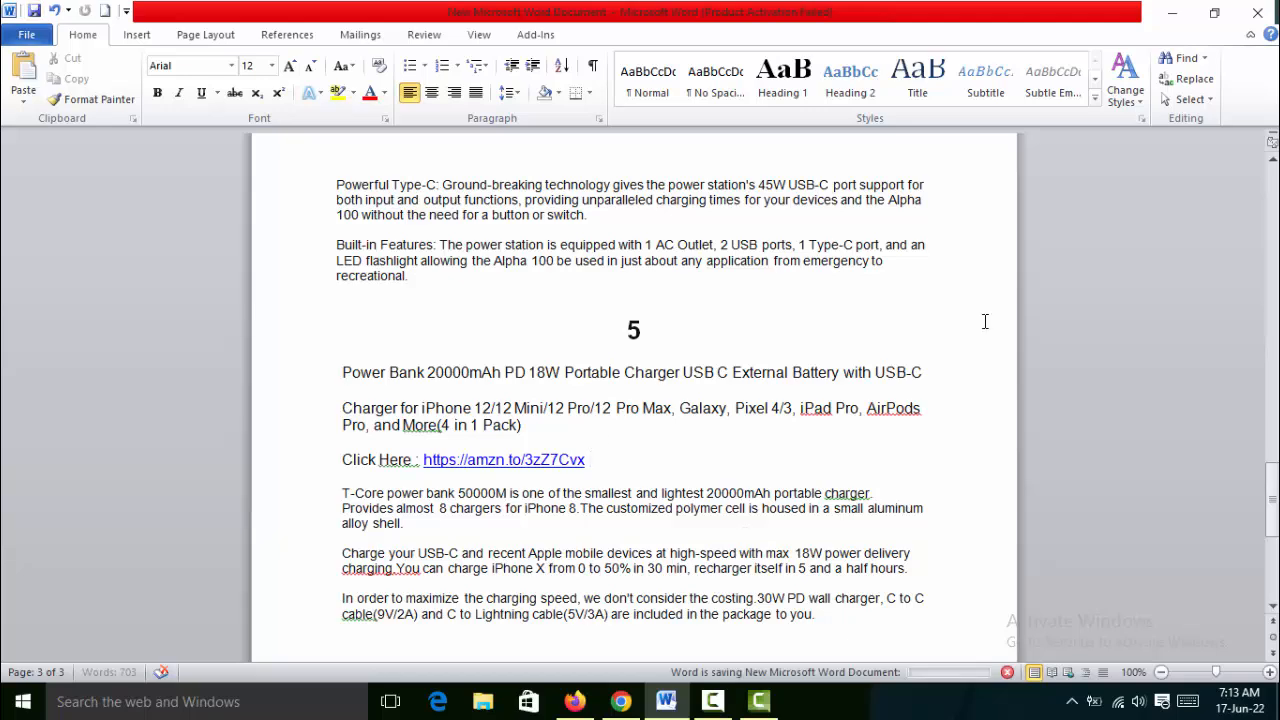
Step: Minimize the Word document and the browser, and open the Downloads folder in File Explorer
left_click(1172, 13)
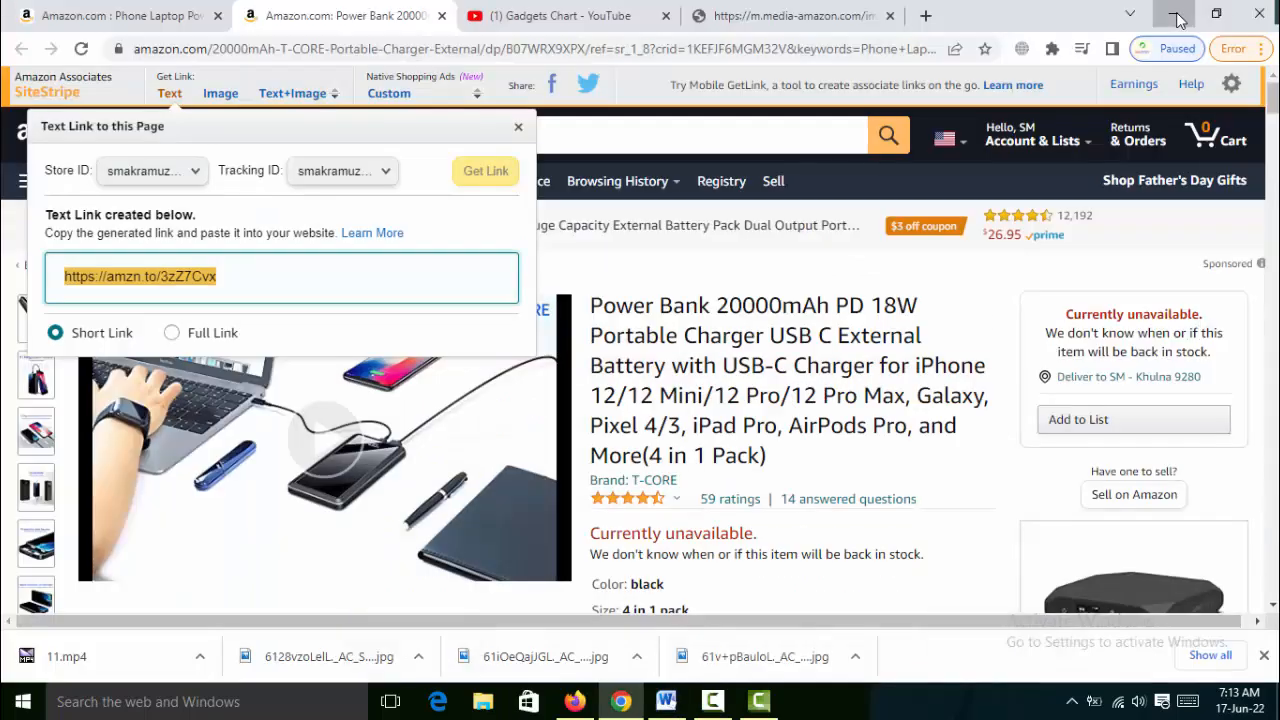
left_click(1174, 10)
left_click(1176, 20)
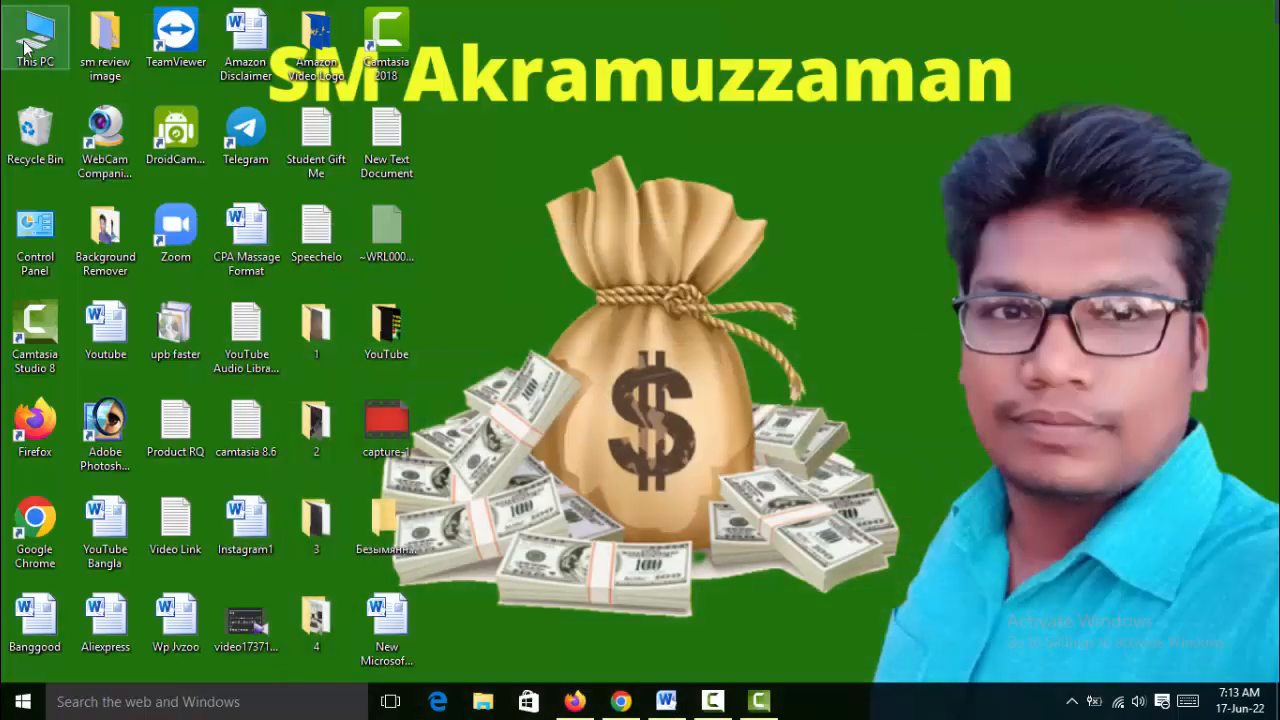
double_click(27, 46)
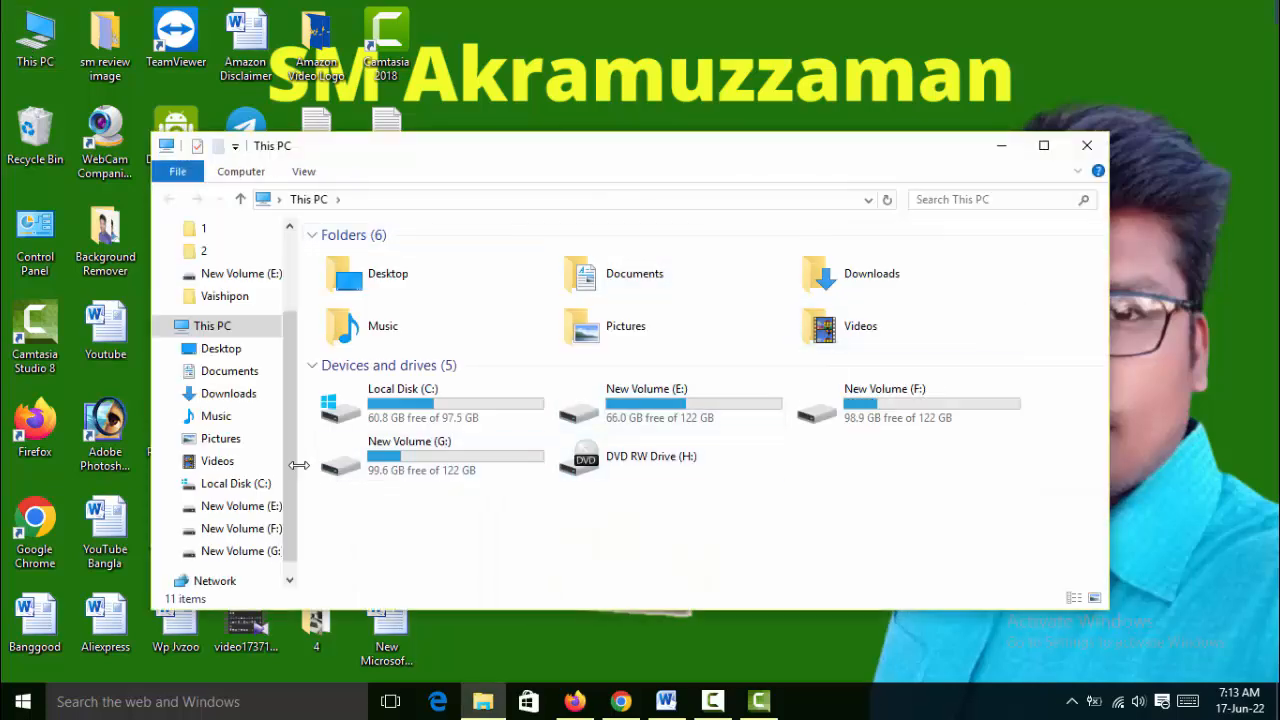
left_click(222, 393)
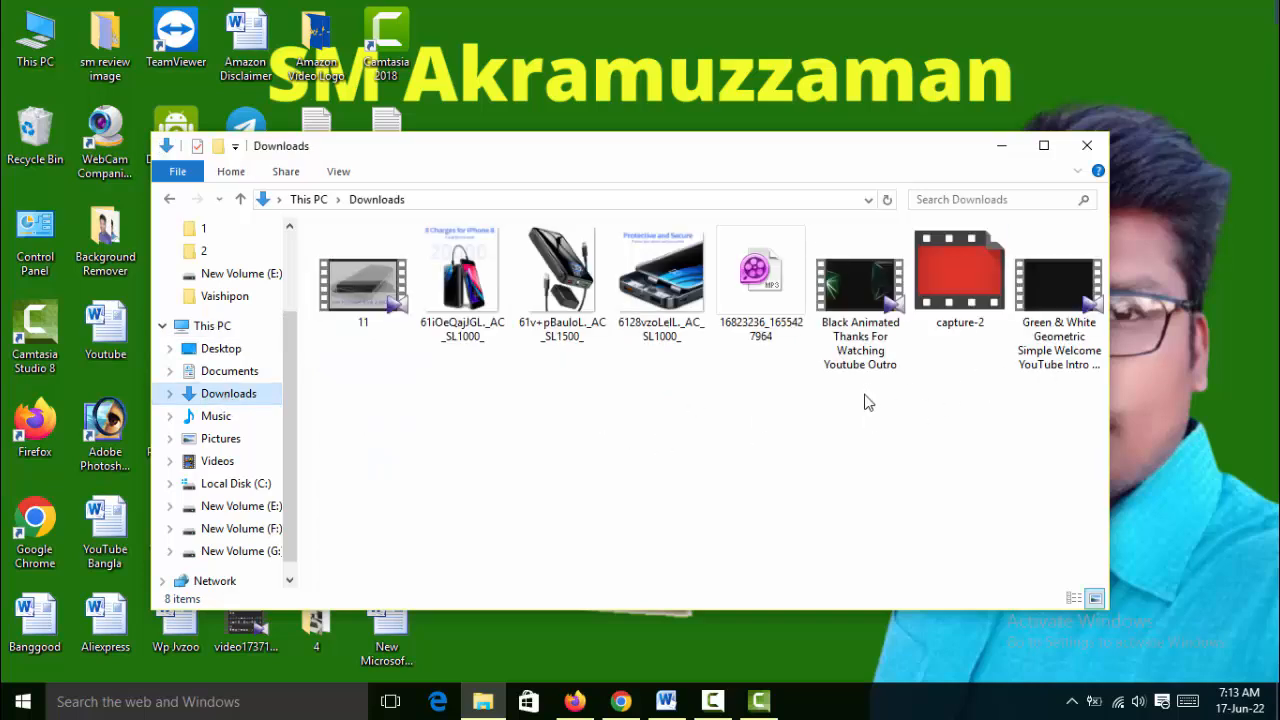
left_click(778, 328)
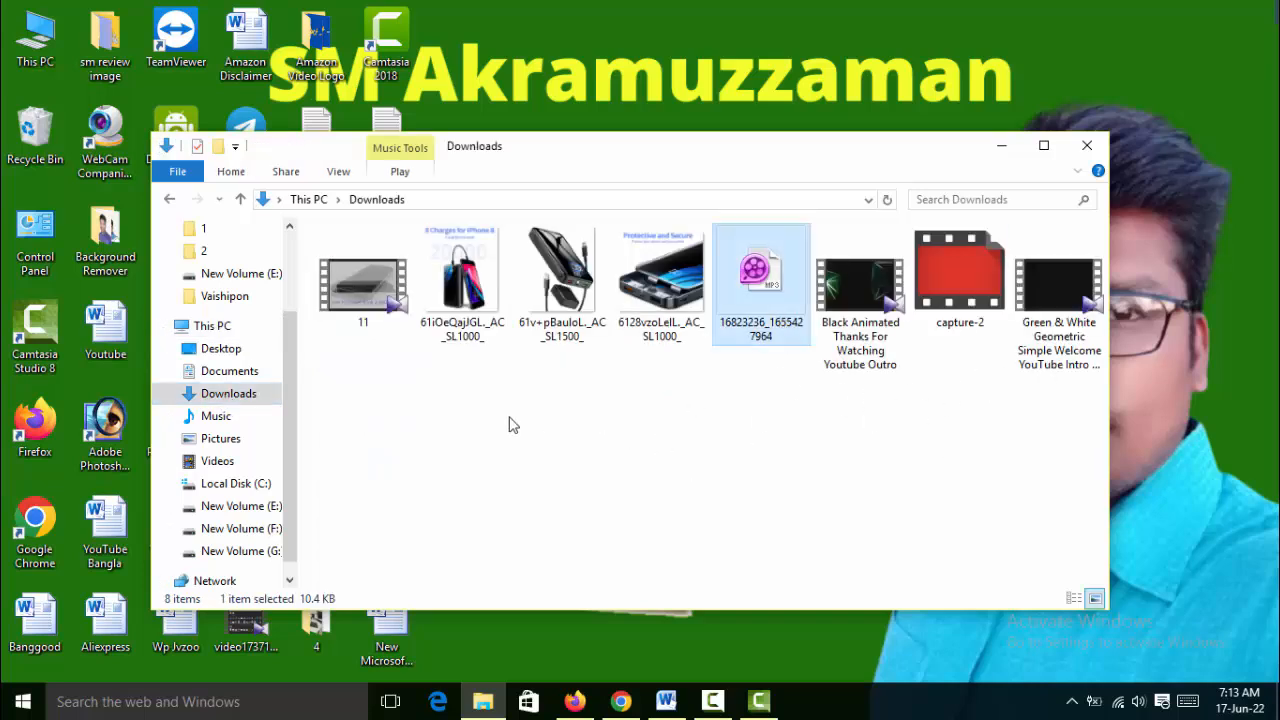
key("Delete")
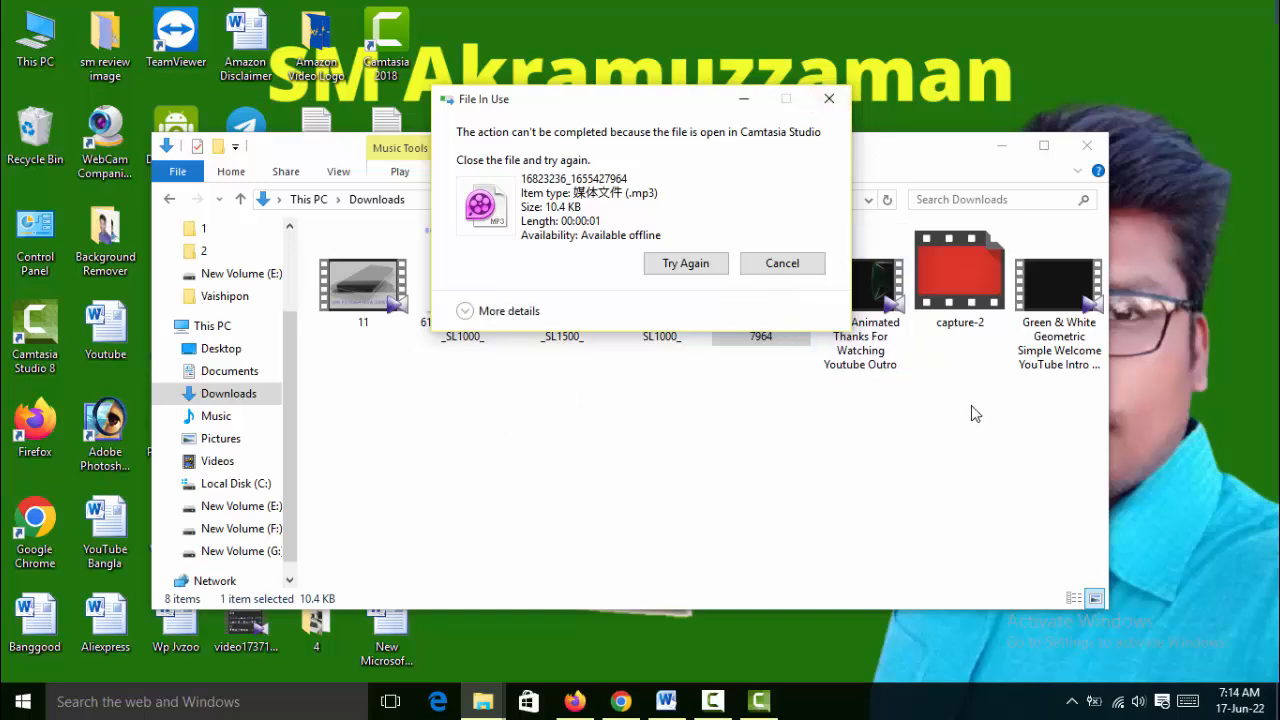
left_click(950, 432)
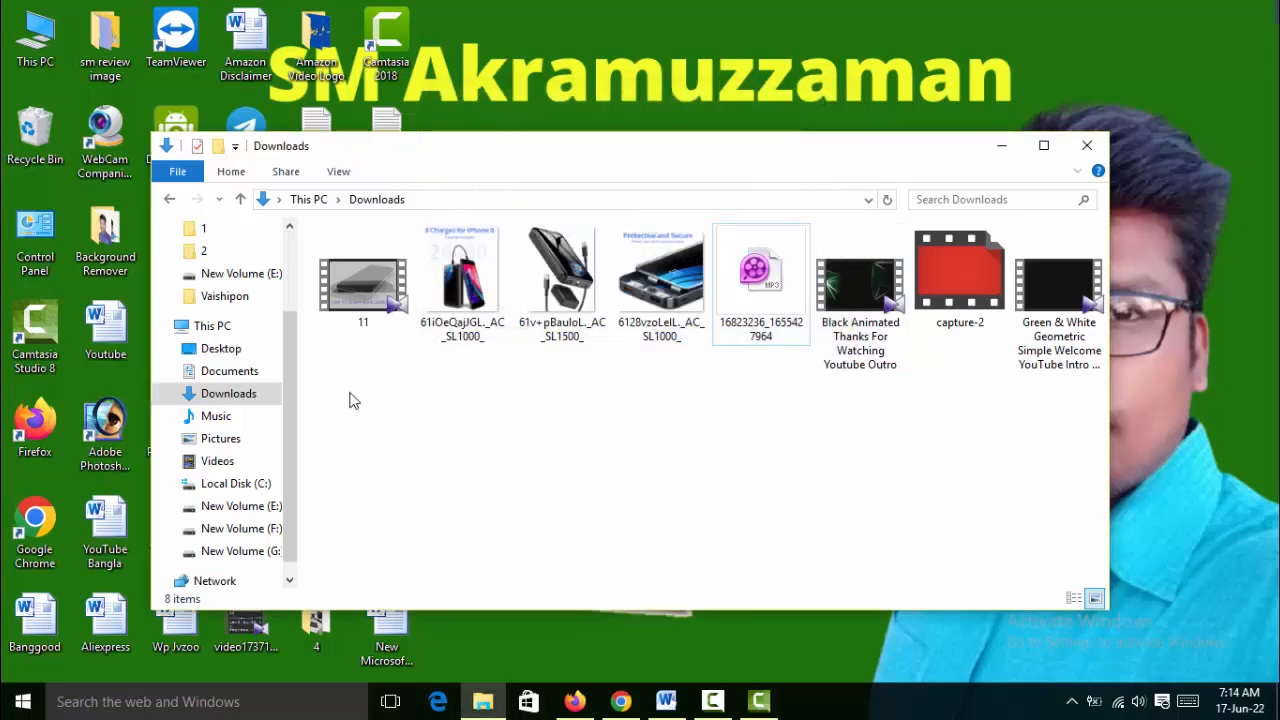
Step: Cut the video 11 and the three product JPG images from the Downloads folder, and close the folder window
left_click_drag(553, 360, 676, 300)
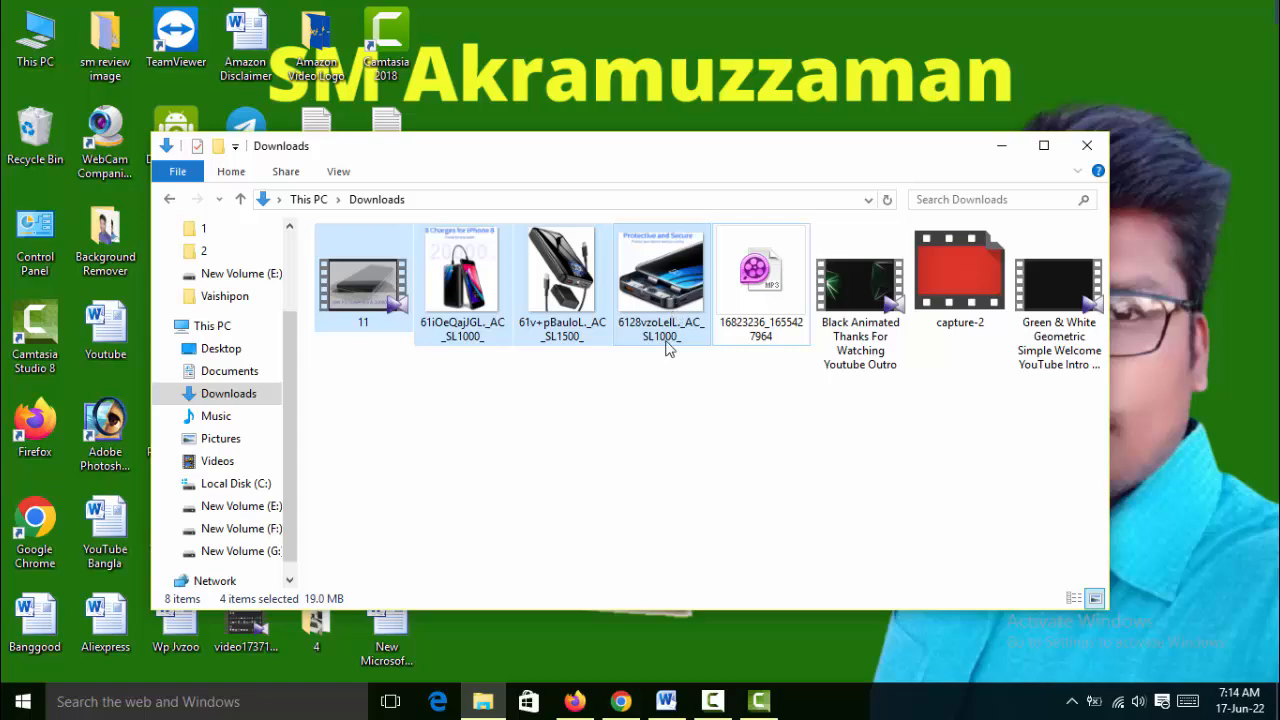
right_click(367, 275)
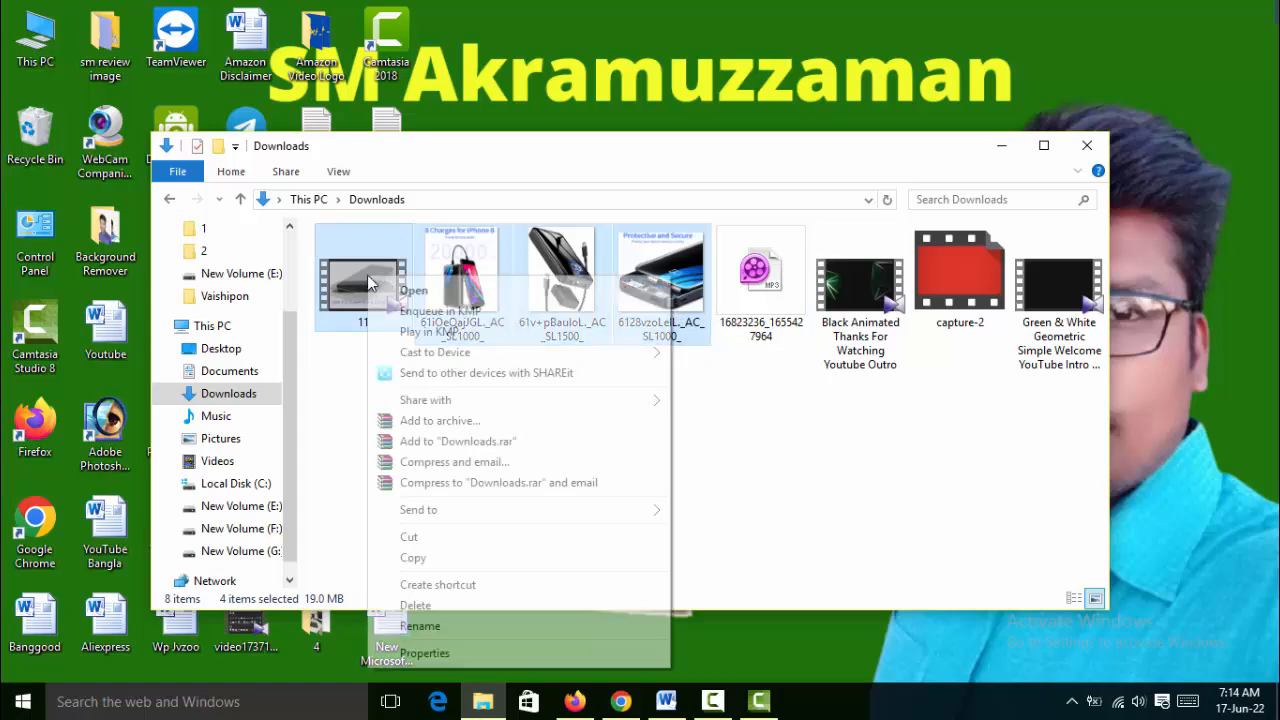
left_click(409, 536)
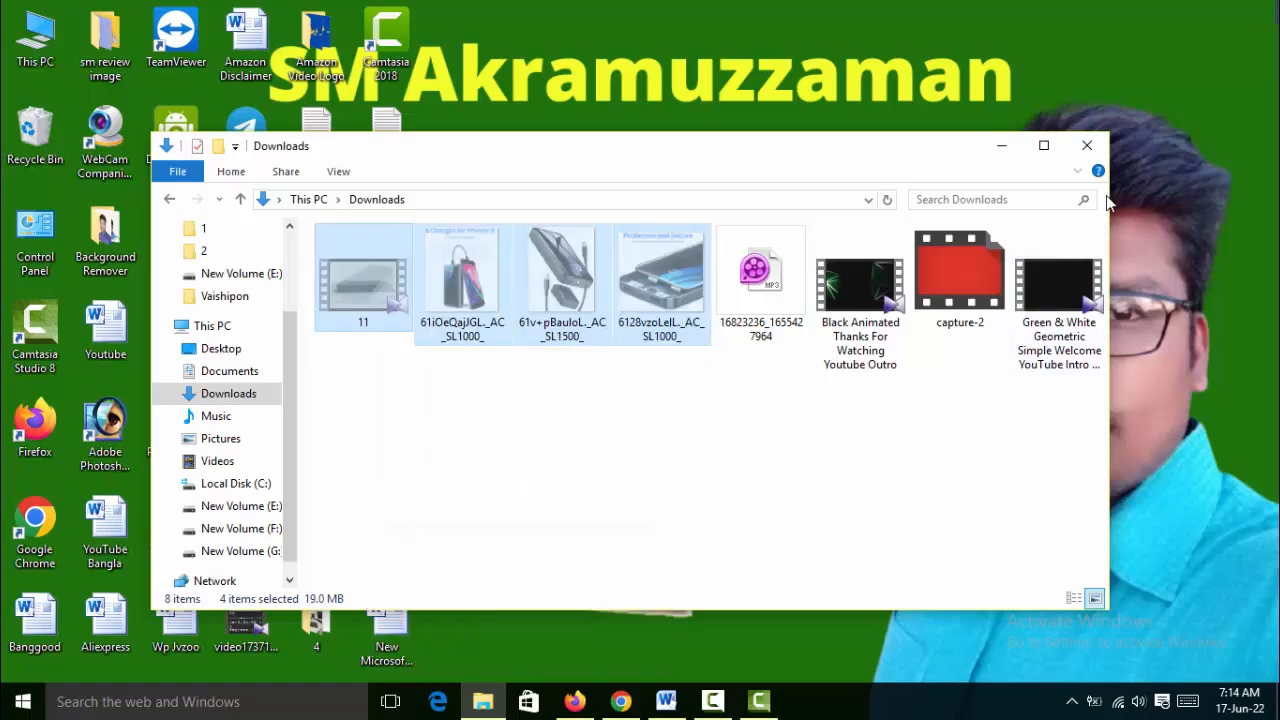
left_click(1087, 145)
Step: Delete the folder Безымянный from the desktop and rearrange the YouTube folder, capture-1 and New Microsoft Word Document icons
left_click(386, 540)
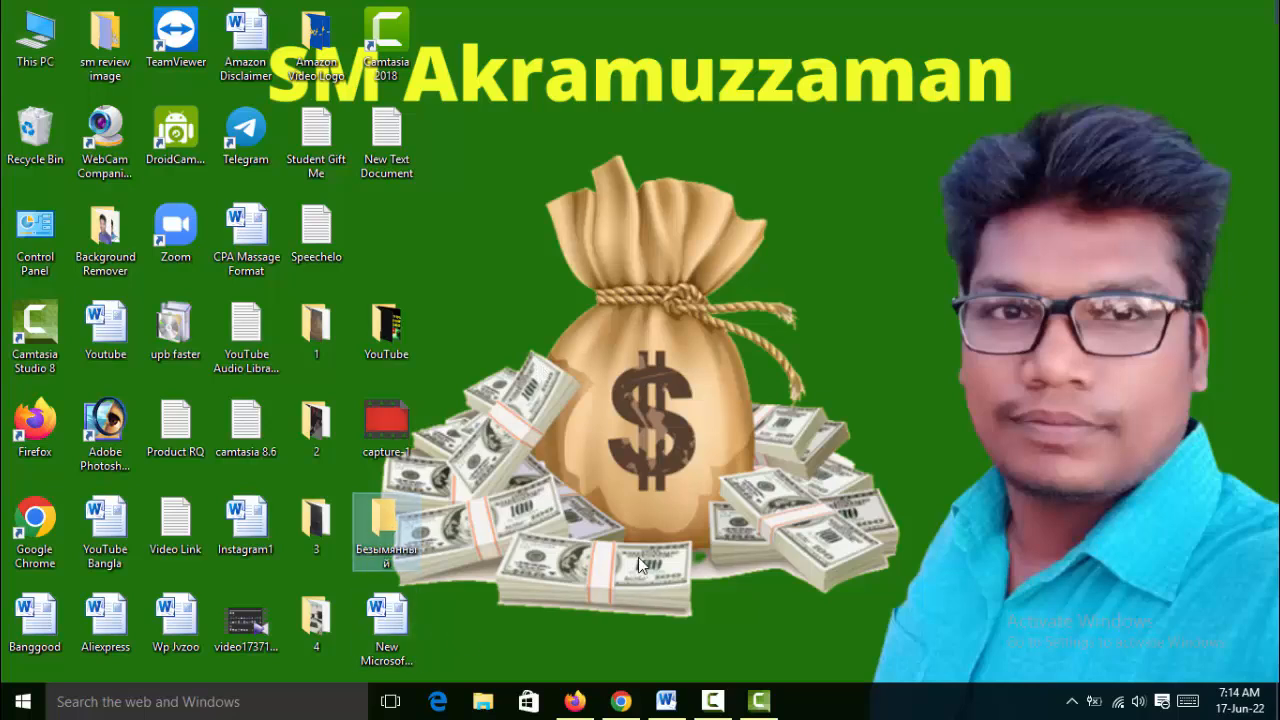
key("Delete")
left_click_drag(475, 309, 387, 640)
left_click_drag(404, 317, 405, 232)
left_click(684, 257)
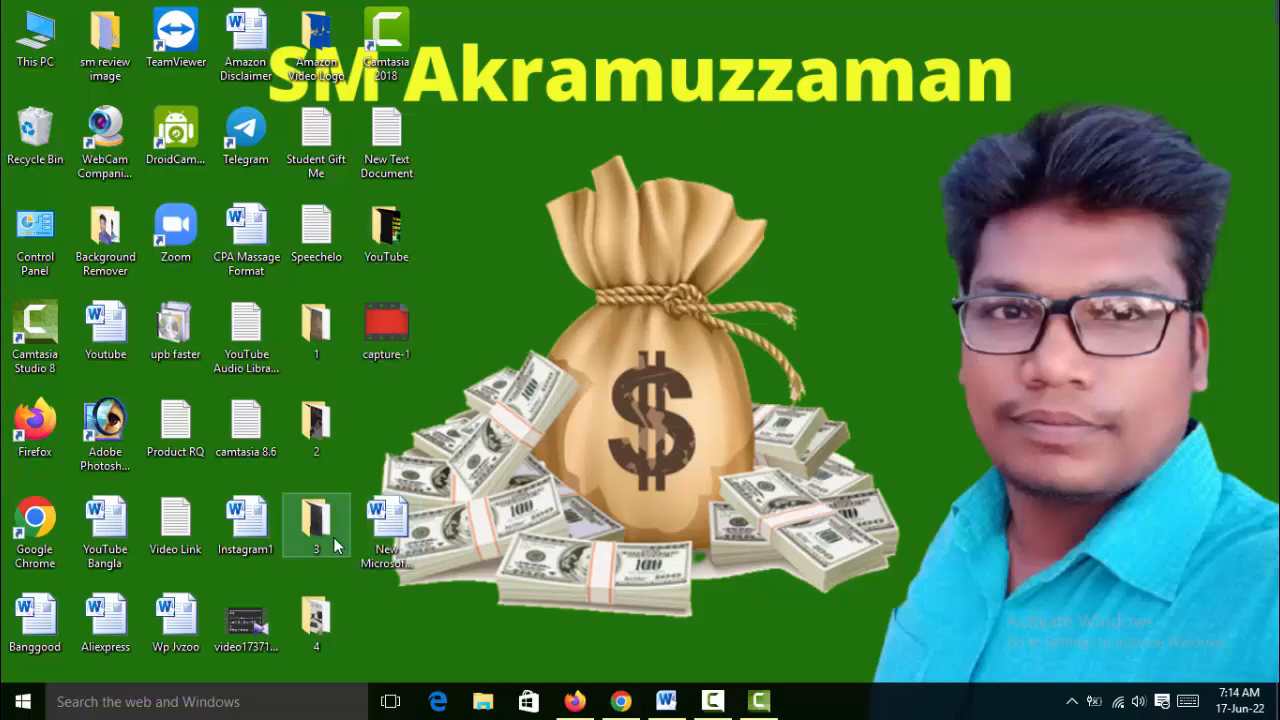
left_click_drag(403, 510, 534, 143)
left_click(608, 493)
Step: Create a new folder named 5 on the desktop below capture-1
right_click(385, 413)
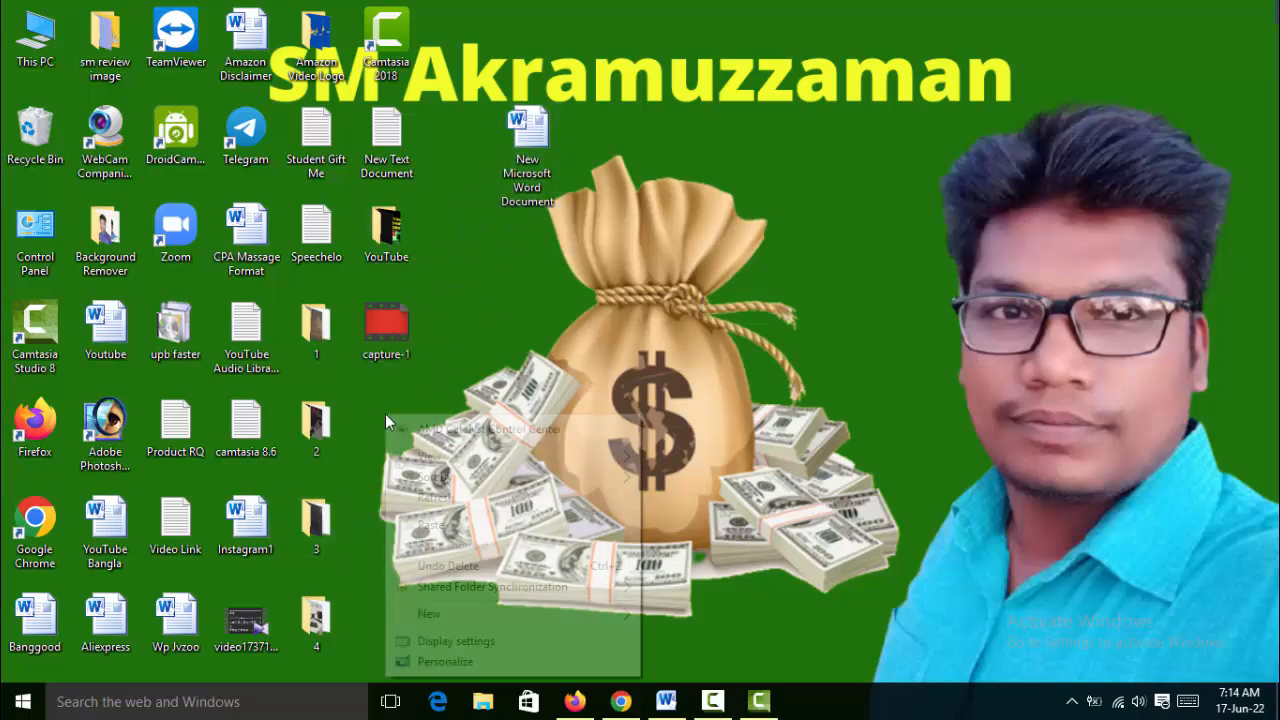
mouse_move(600, 615)
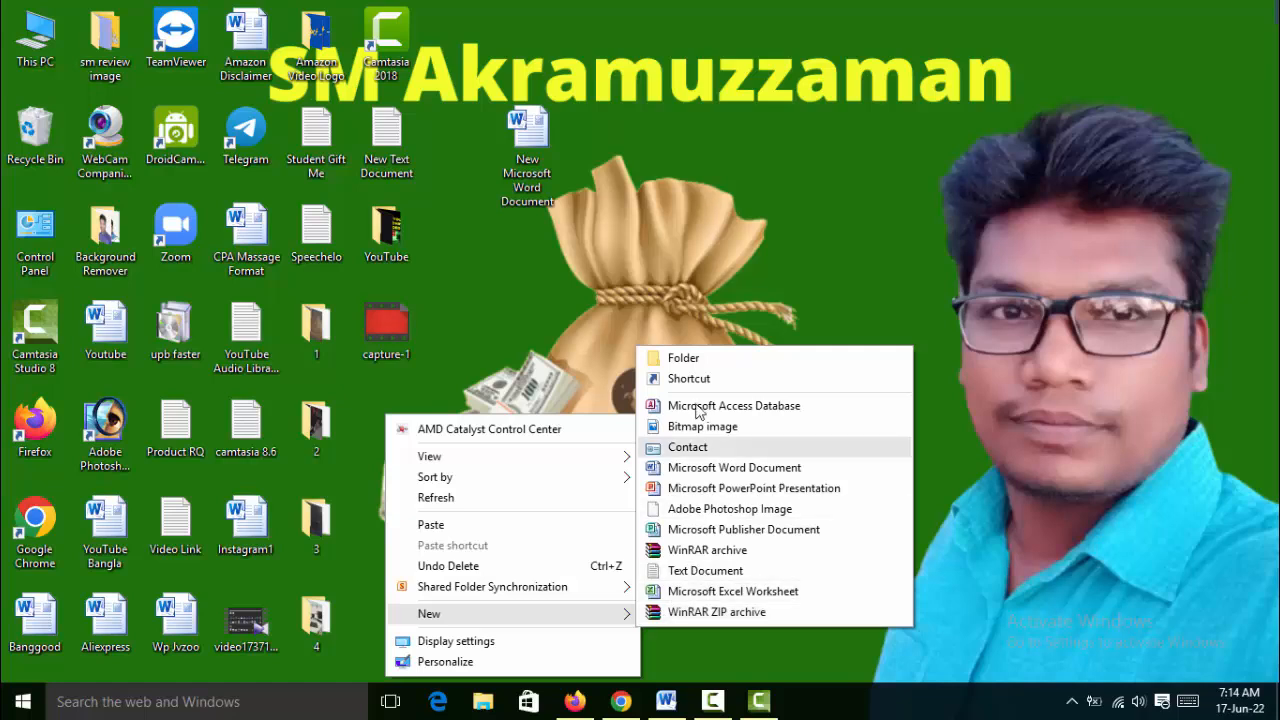
left_click(675, 358)
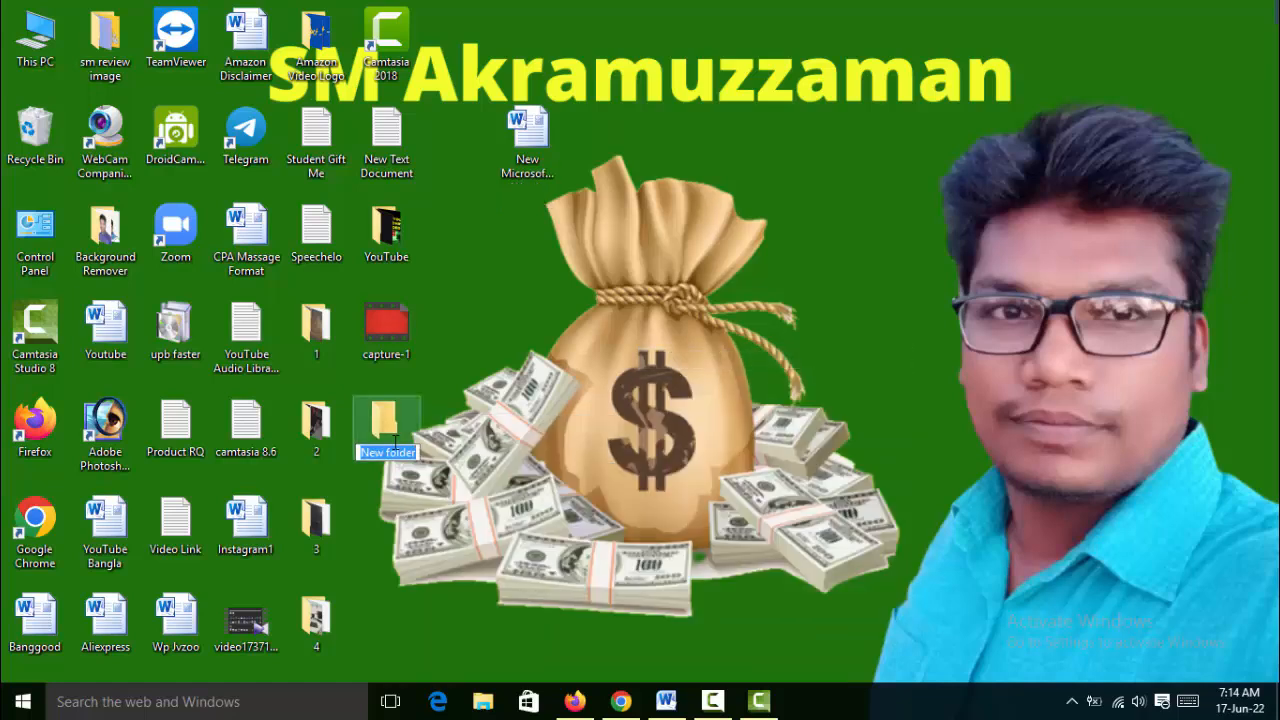
type("5")
Step: Paste the cut video and product images into folder 5 and close its window
double_click(381, 430)
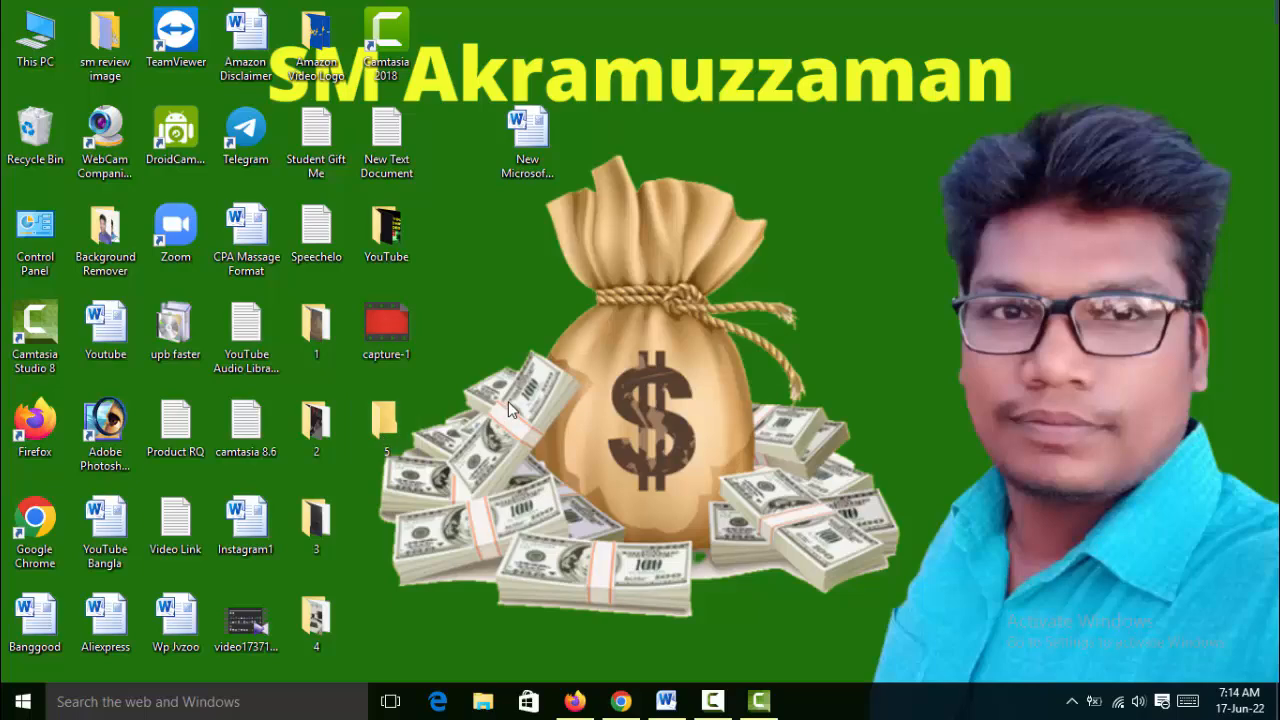
right_click(566, 344)
left_click(640, 503)
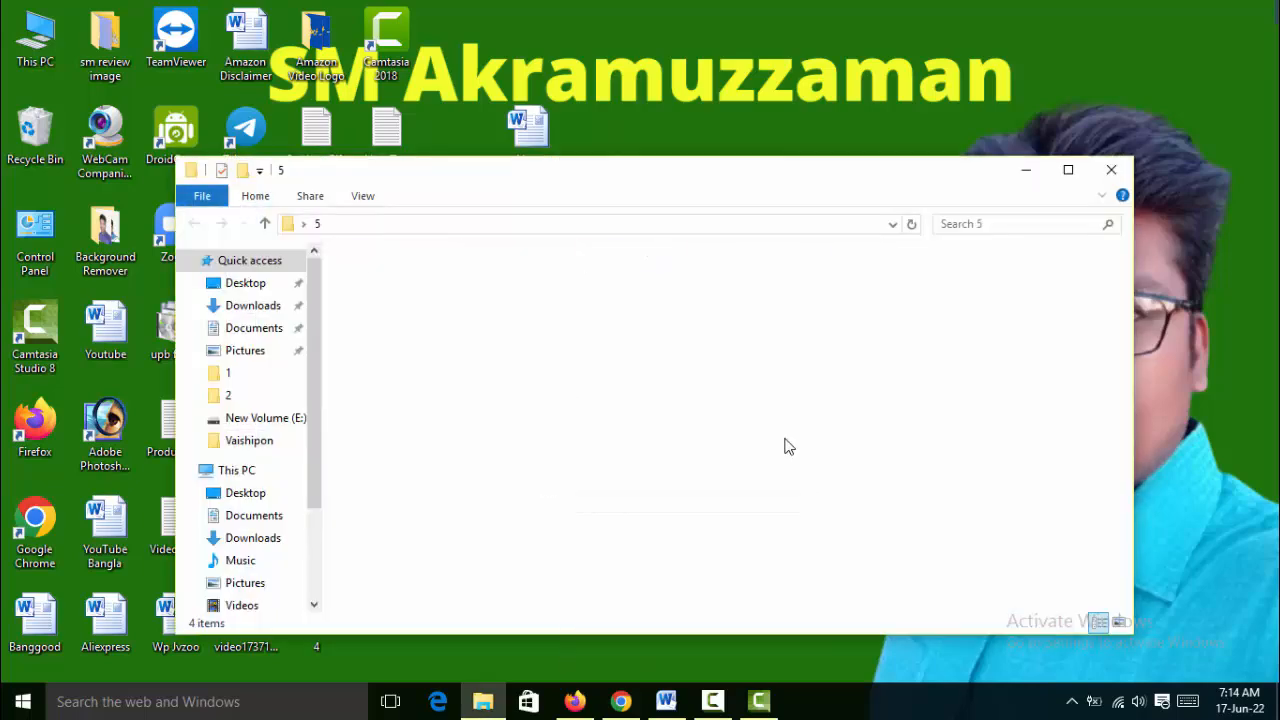
left_click(790, 438)
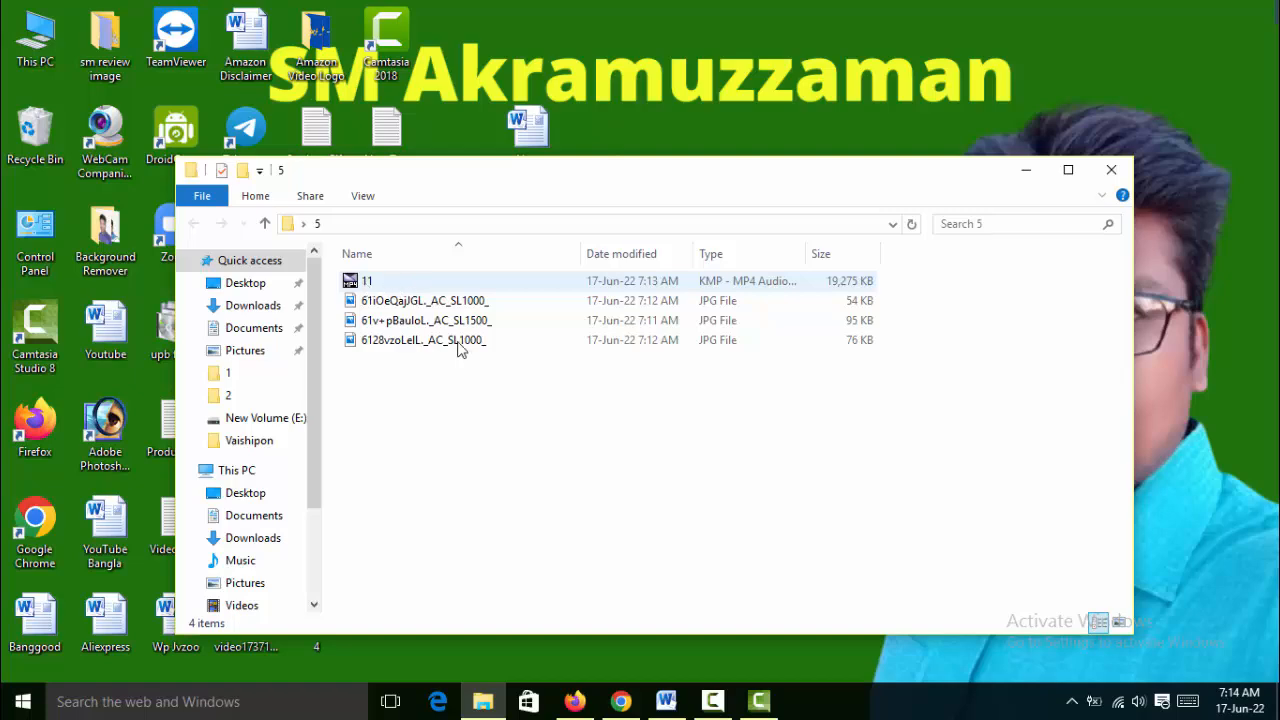
left_click(1111, 169)
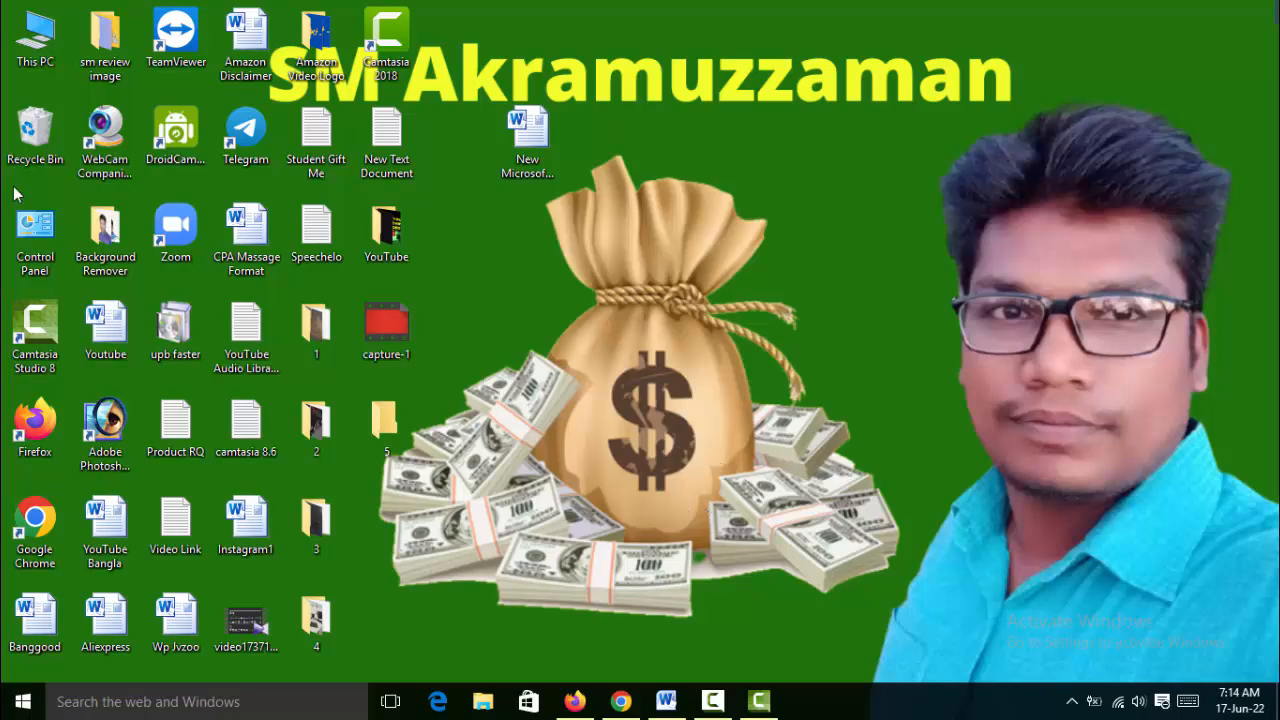
Step: Reopen the Downloads folder, retry deleting the leftover MP3 file, and close the folder window
double_click(12, 52)
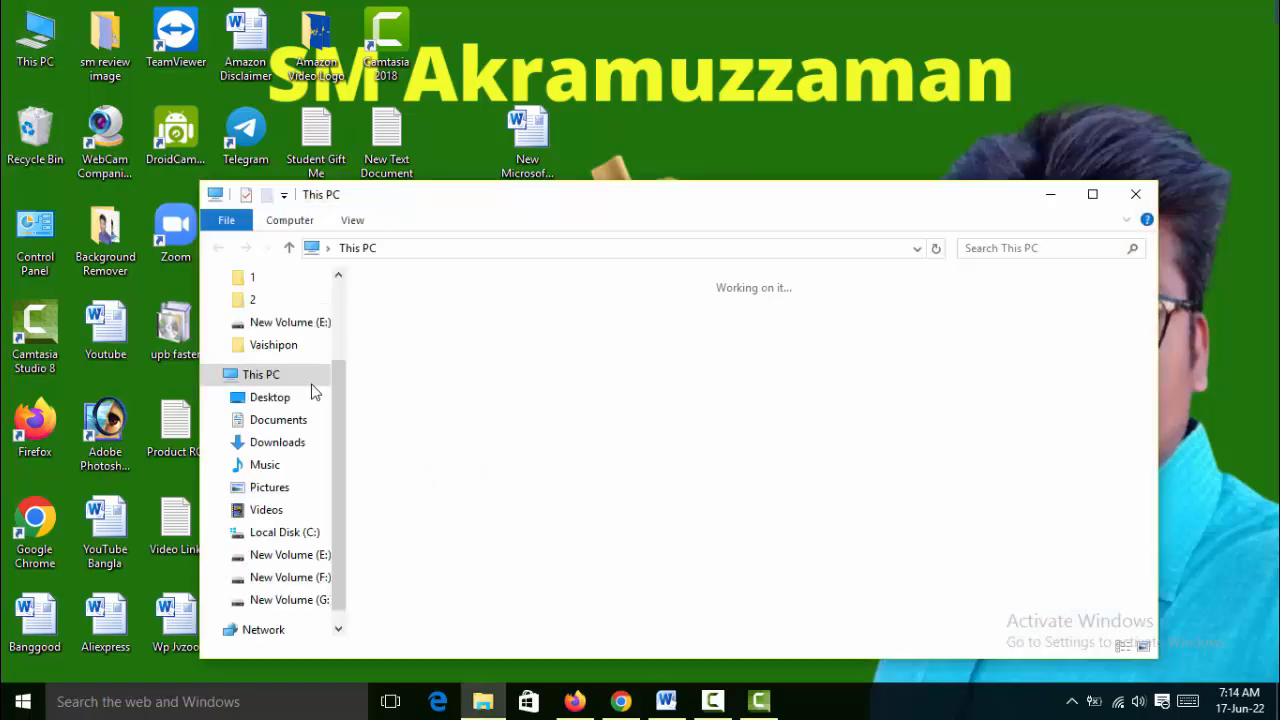
left_click(277, 442)
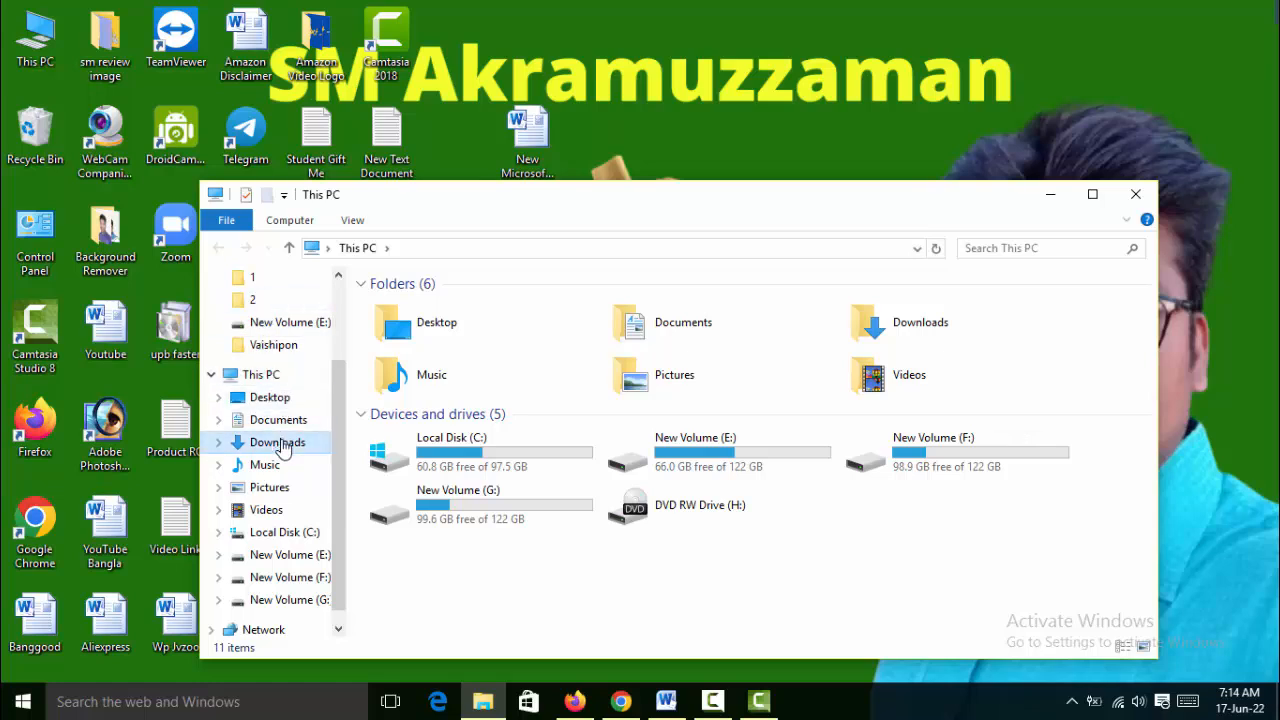
left_click(412, 335)
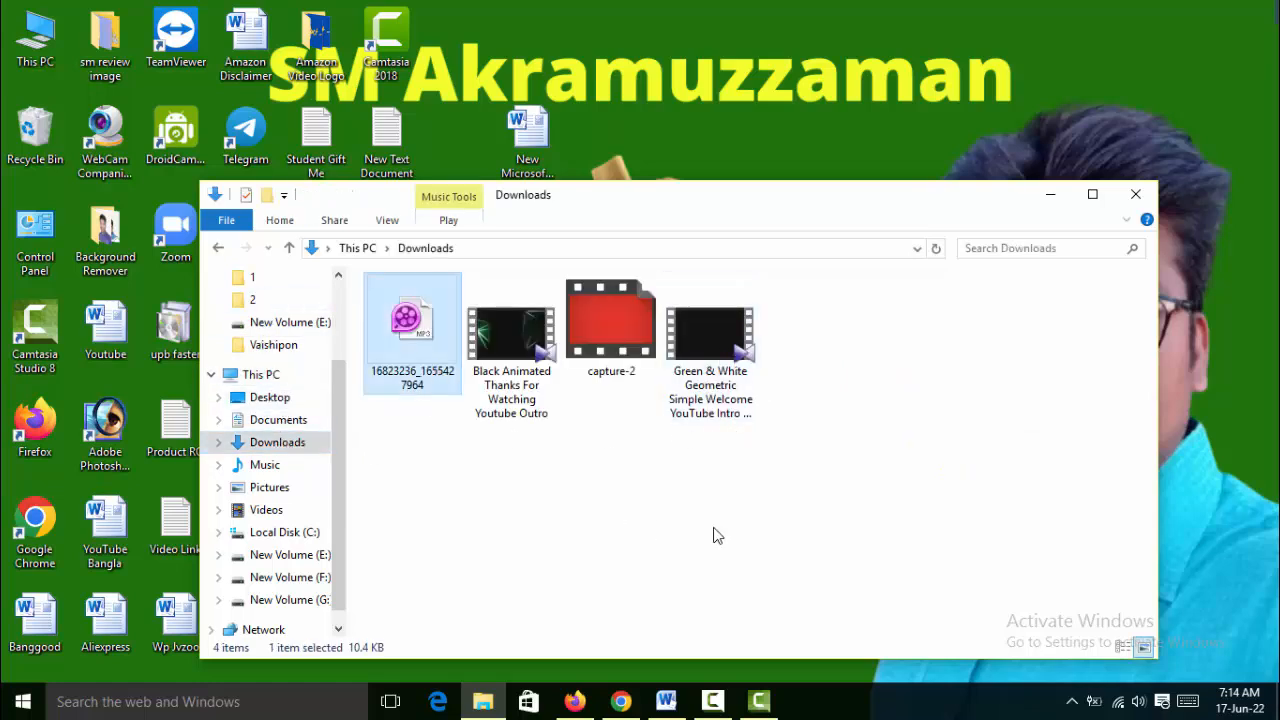
key("Delete")
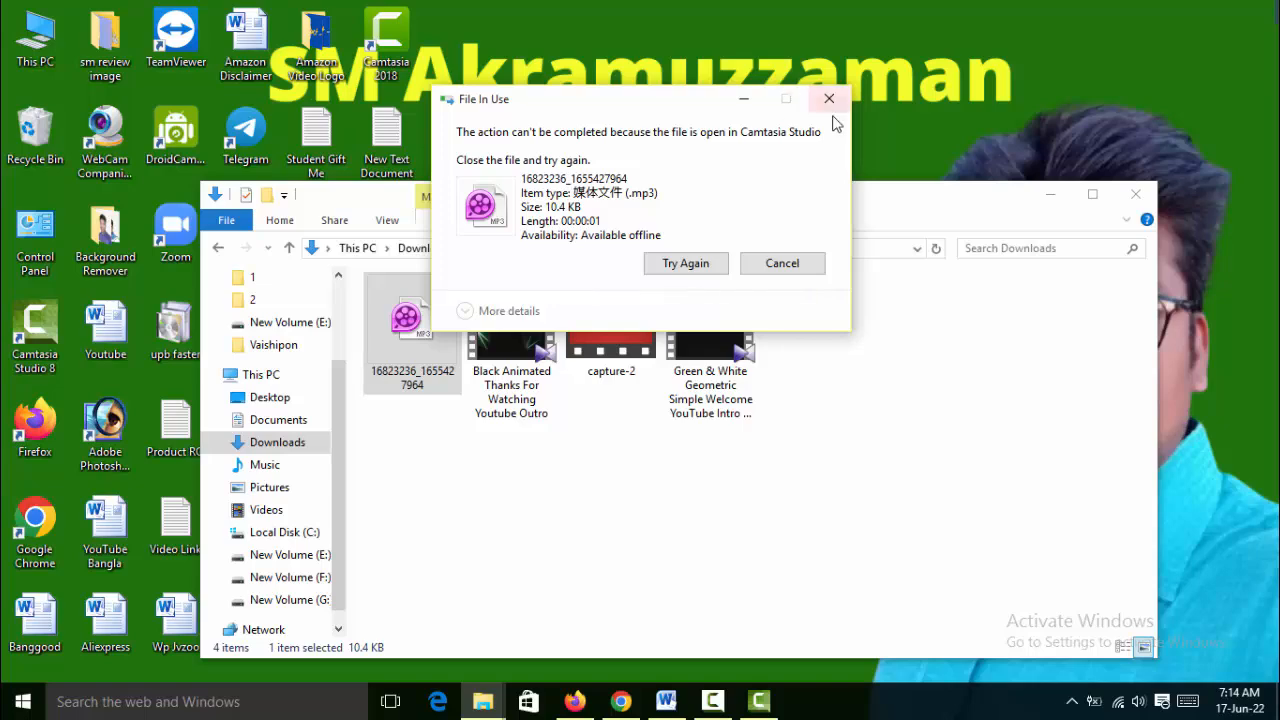
key("Escape")
left_click(1076, 402)
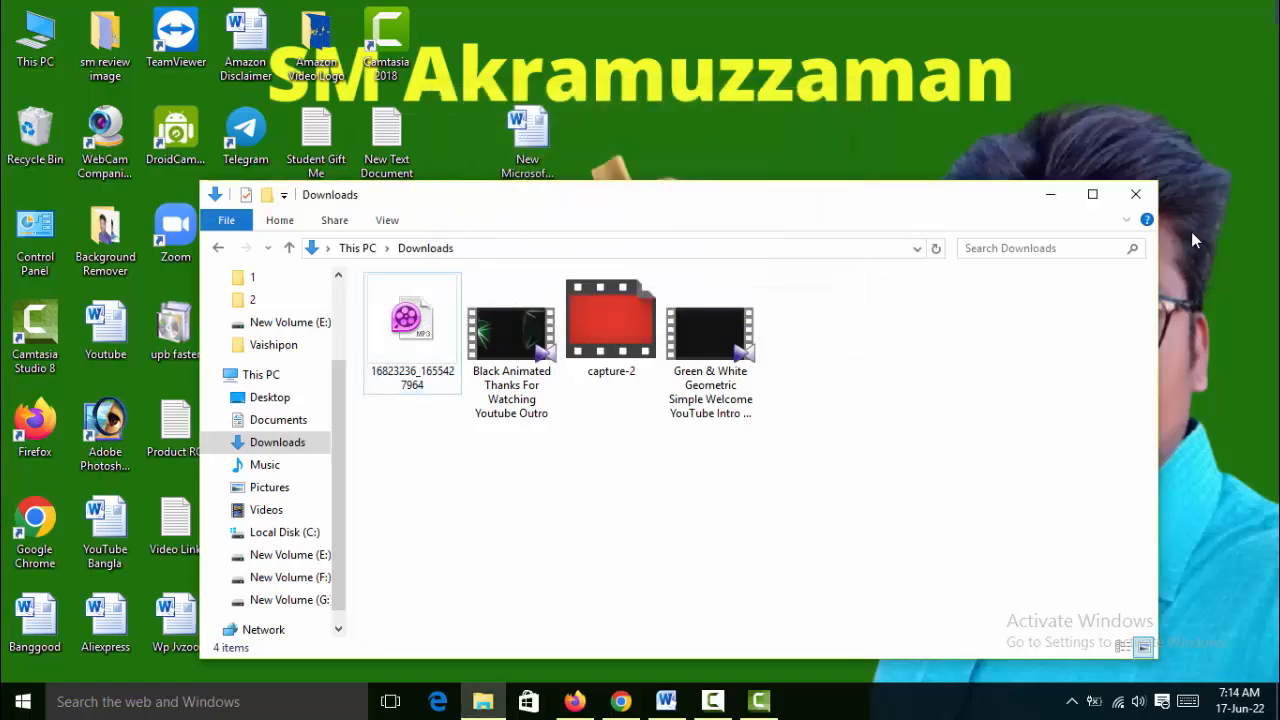
left_click(1135, 194)
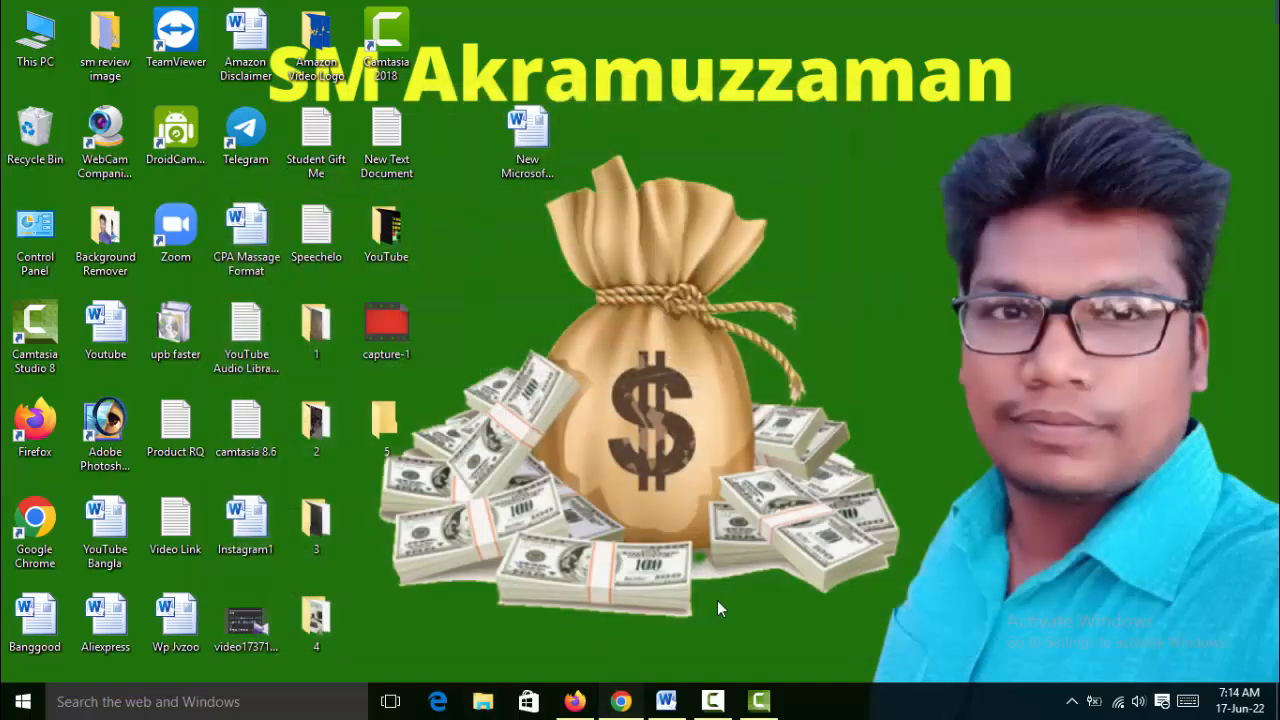
Step: Switch to the Speechelo page in Firefox, reload it and close the training video to reach the empty text box
left_click(621, 701)
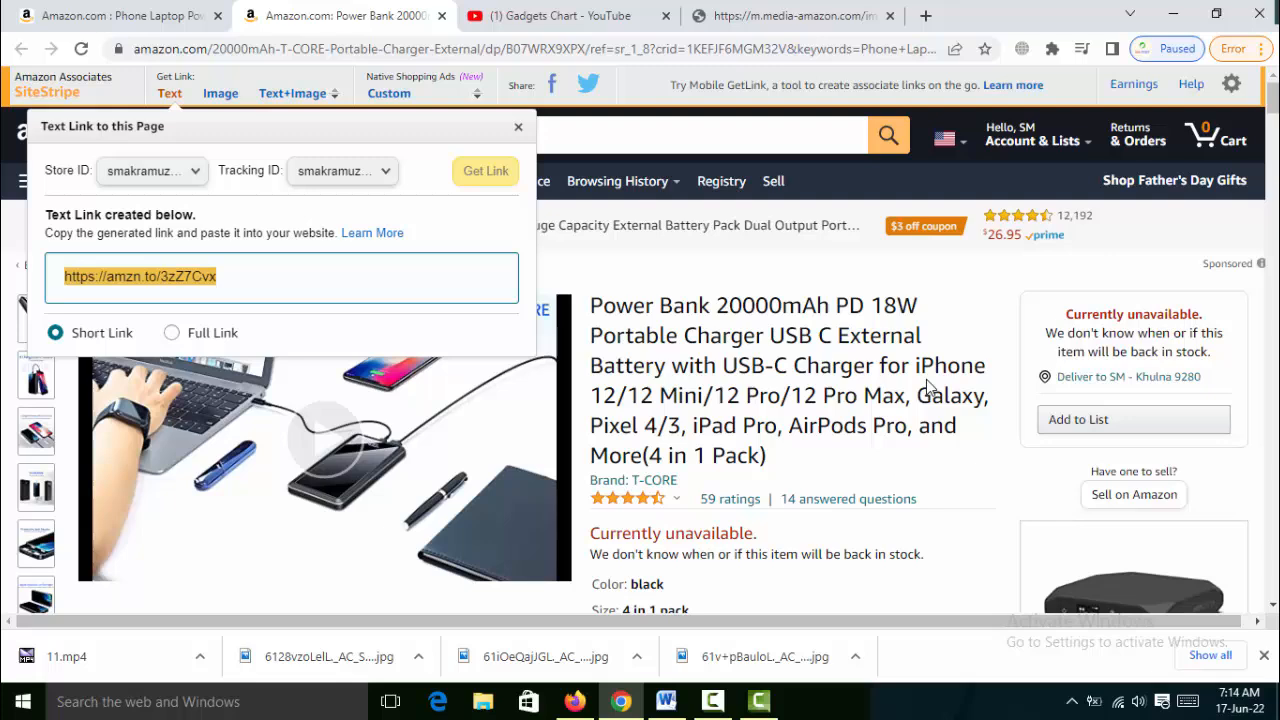
left_click(574, 701)
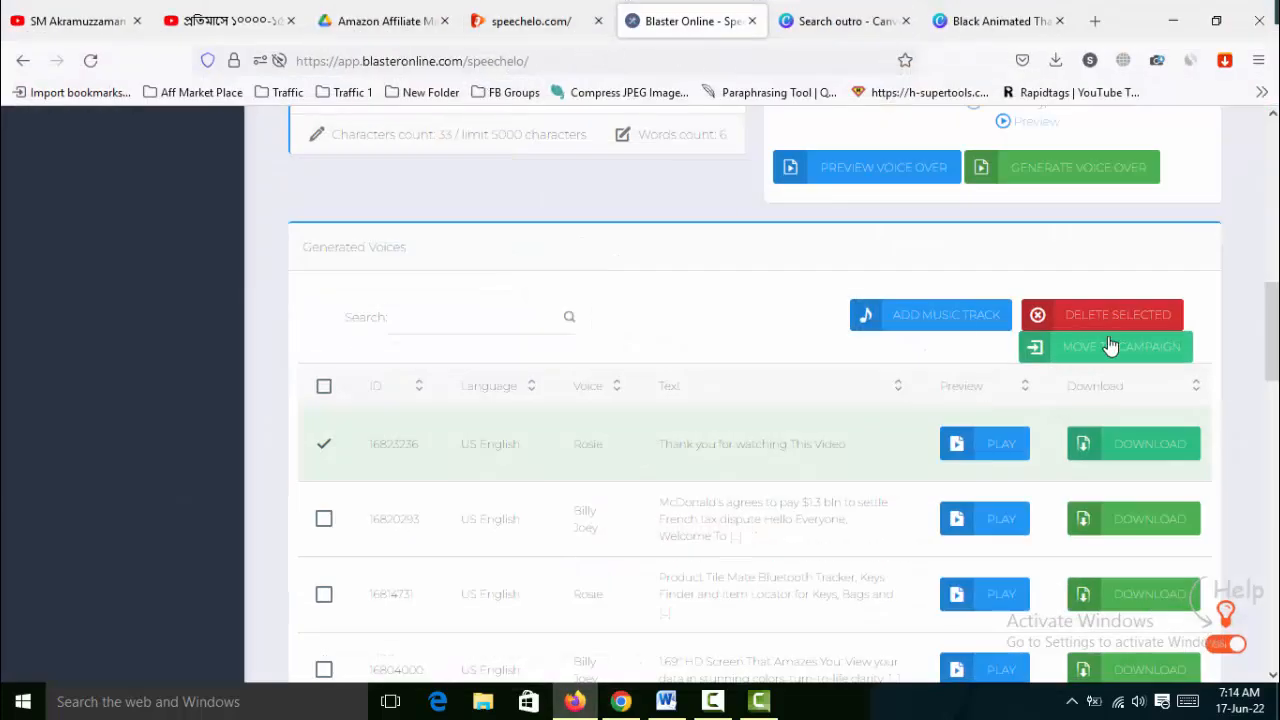
scroll(1222, 370, "up", 10)
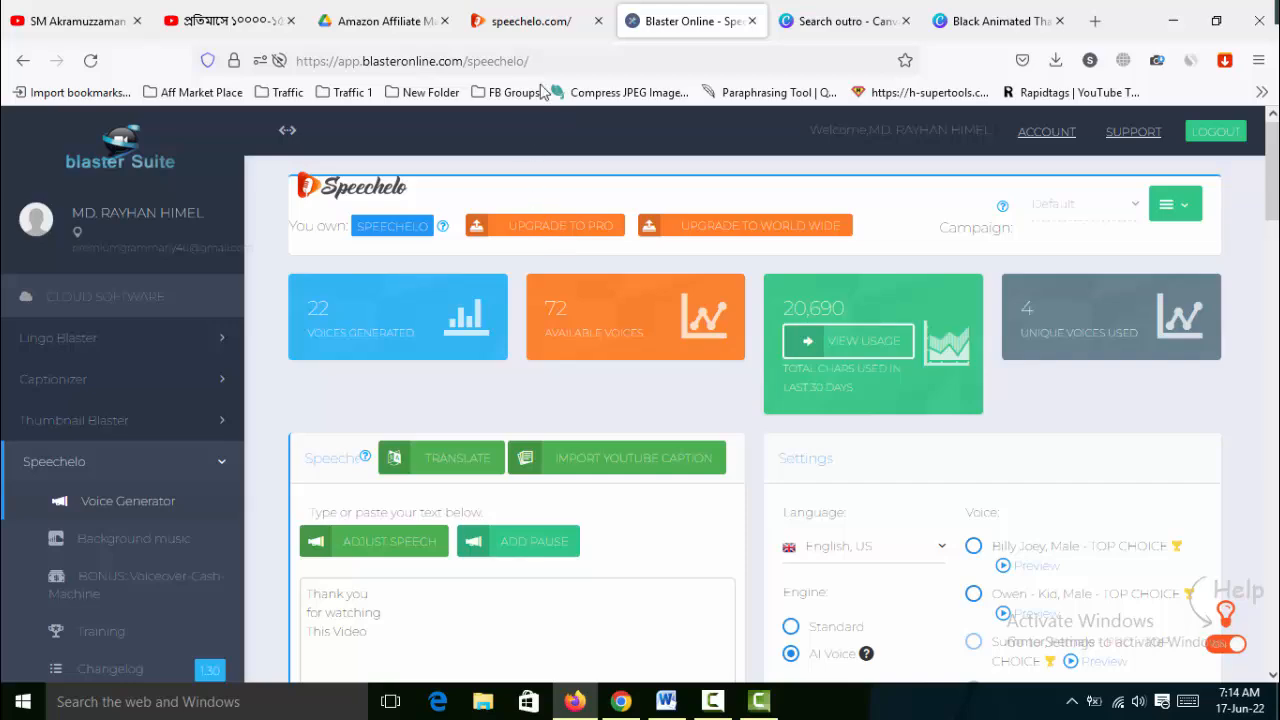
left_click(665, 65)
key("Return")
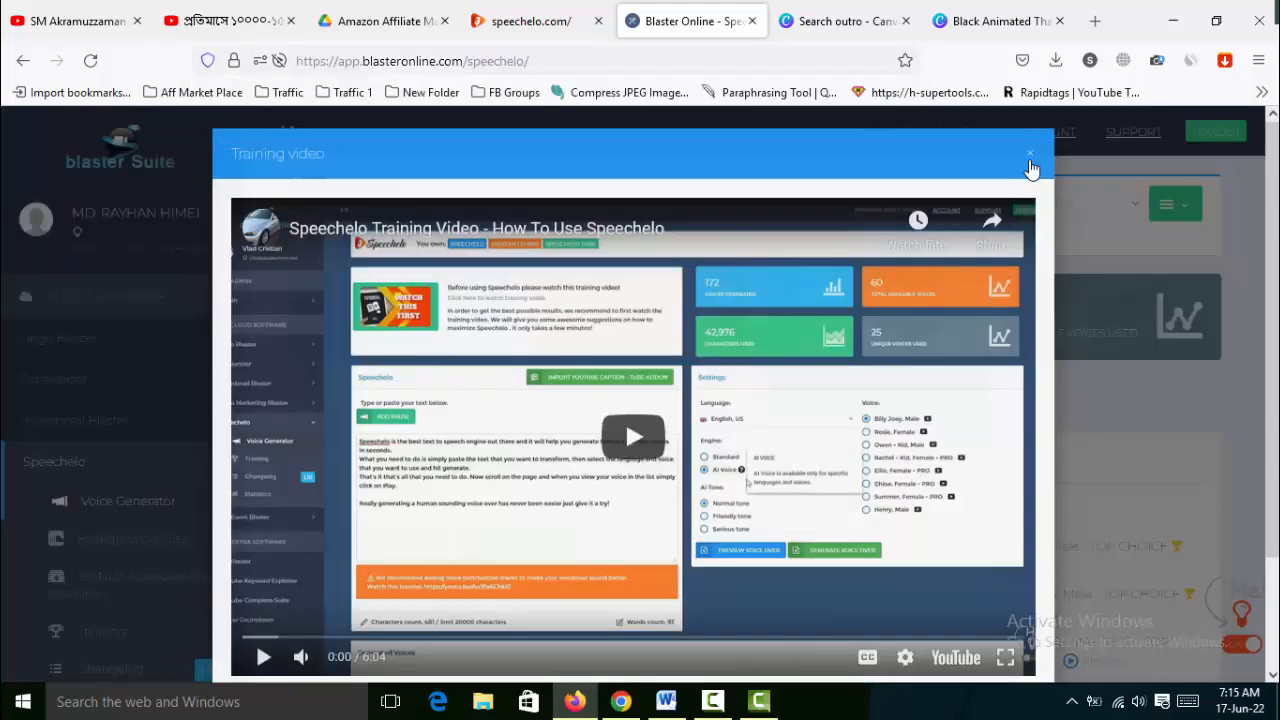
left_click(1031, 161)
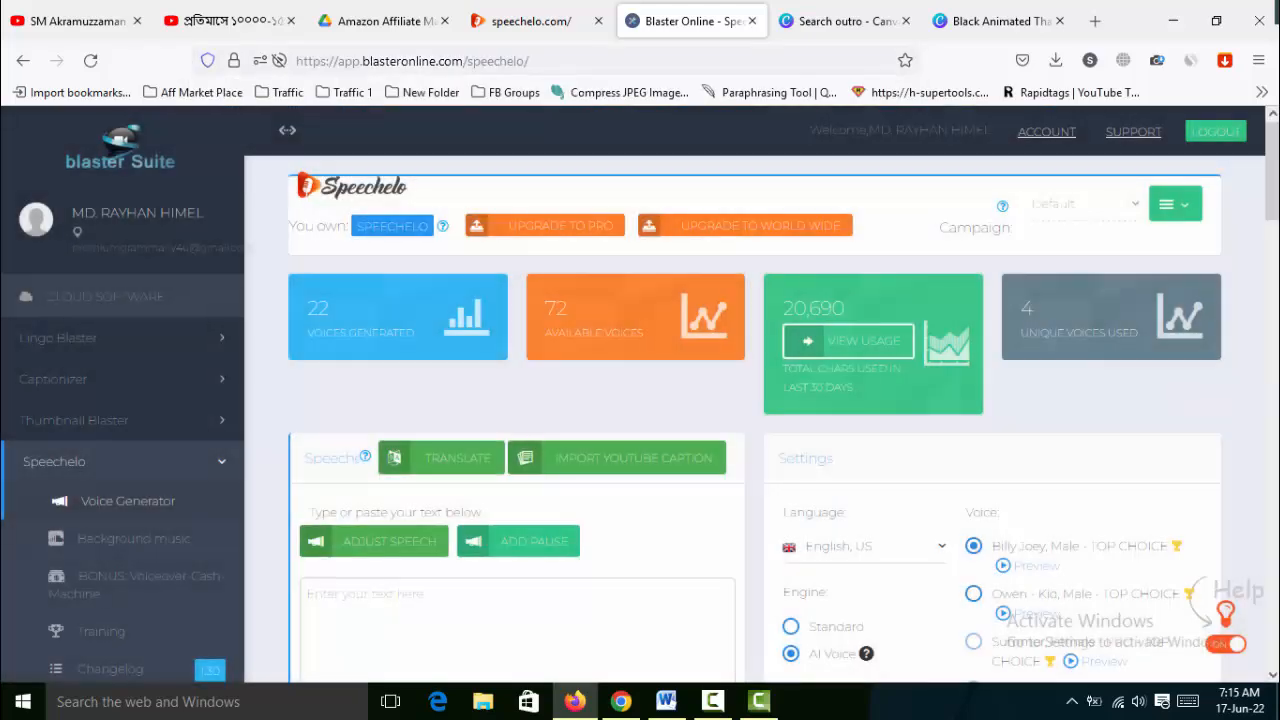
scroll(1276, 437, "down", 1)
scroll(1276, 437, "down", 2)
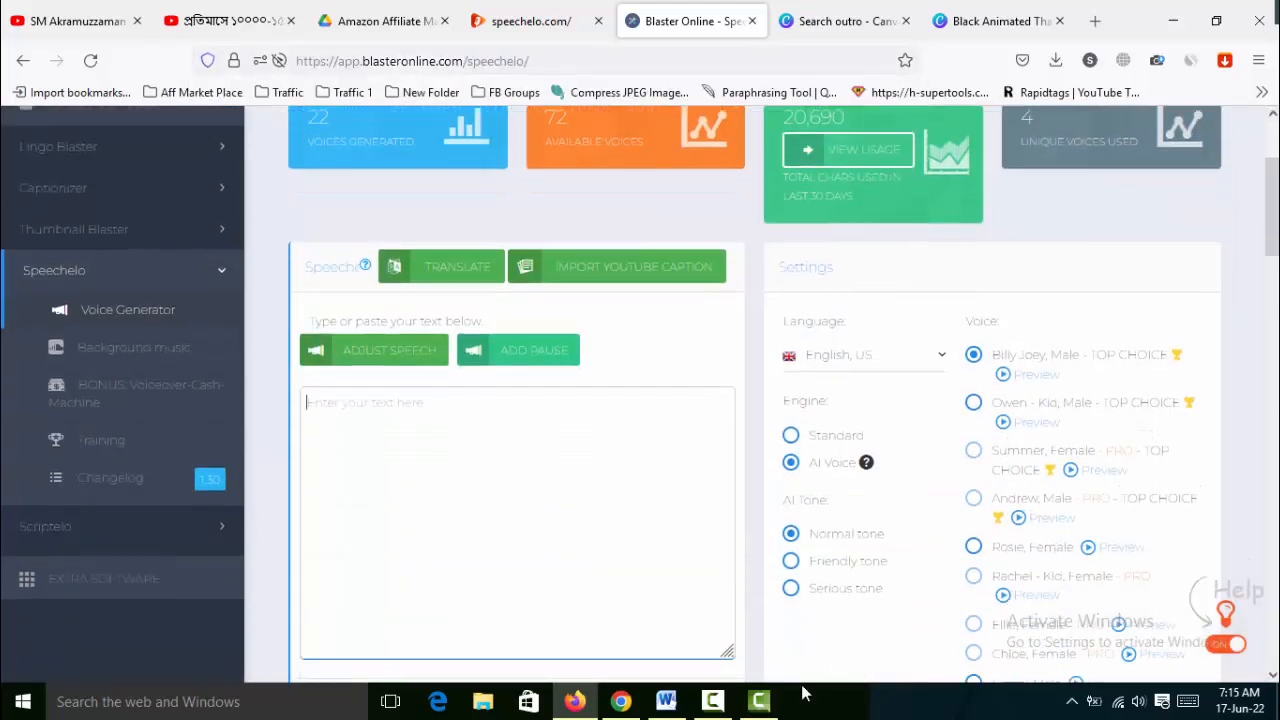
Step: Copy product 5's two-line title from the Word script into the Speechelo text box, separating the lines with a blank line
left_click(666, 701)
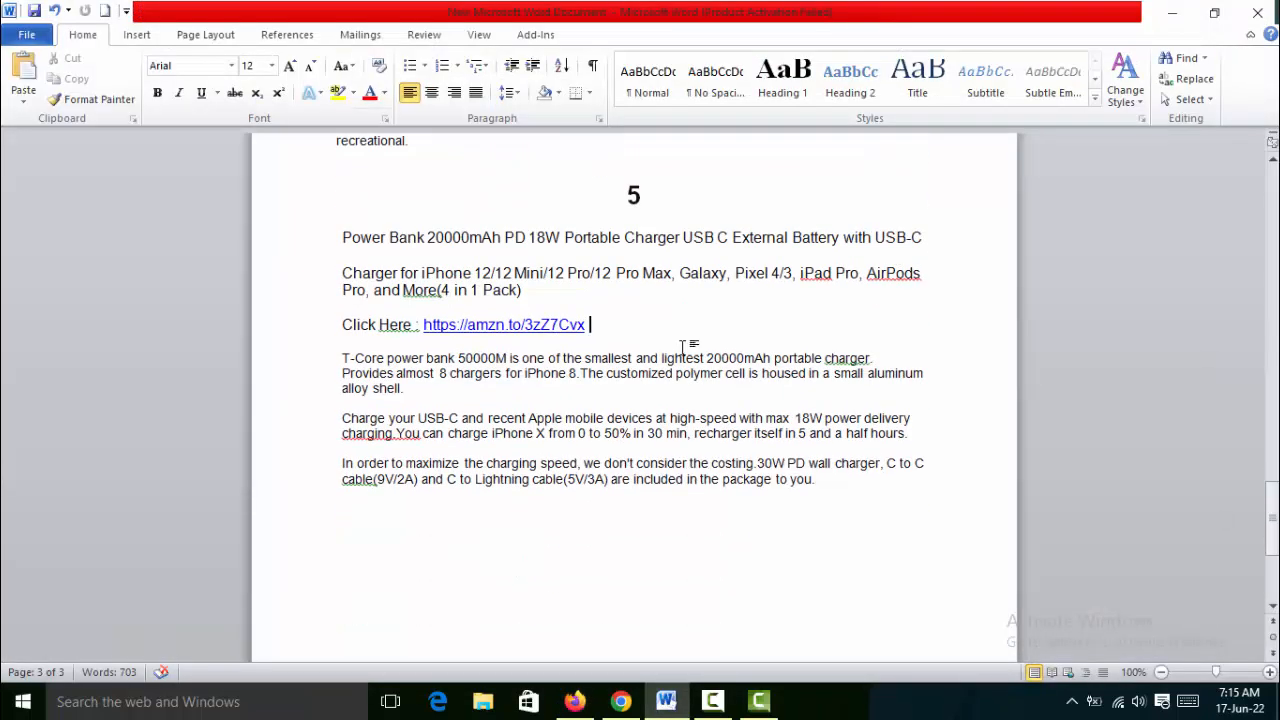
left_click_drag(527, 292, 342, 247)
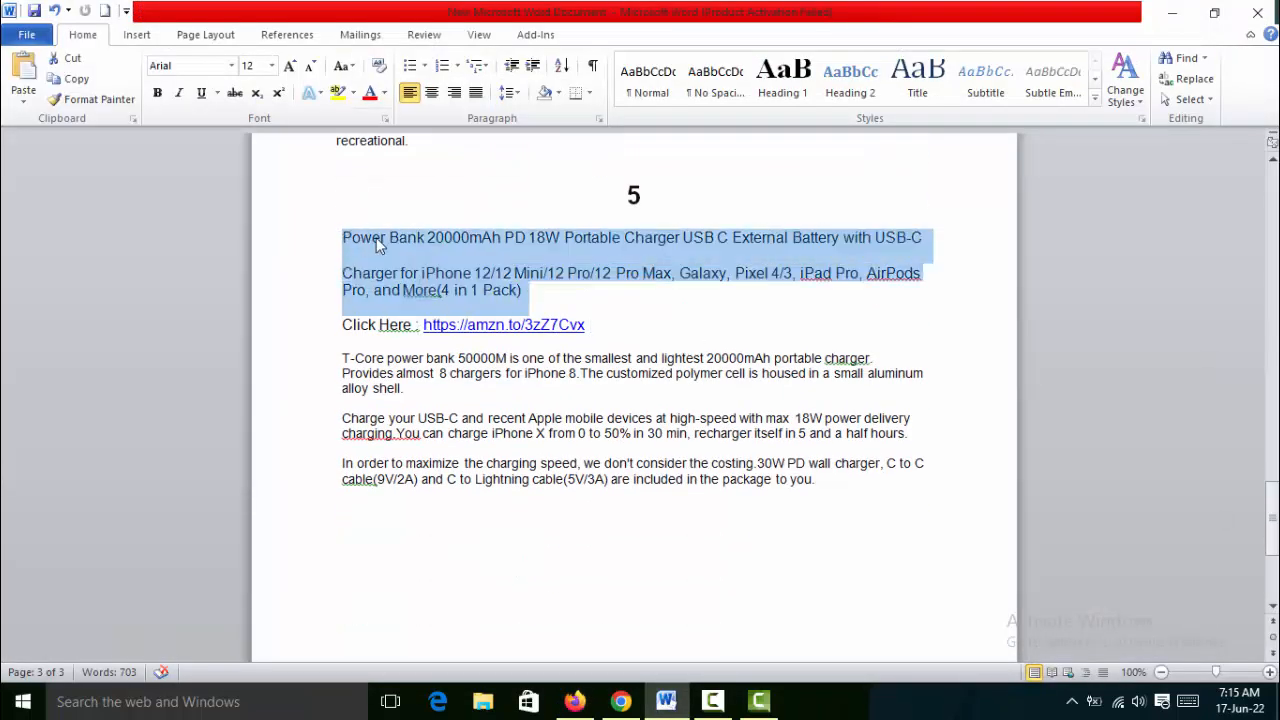
right_click(417, 256)
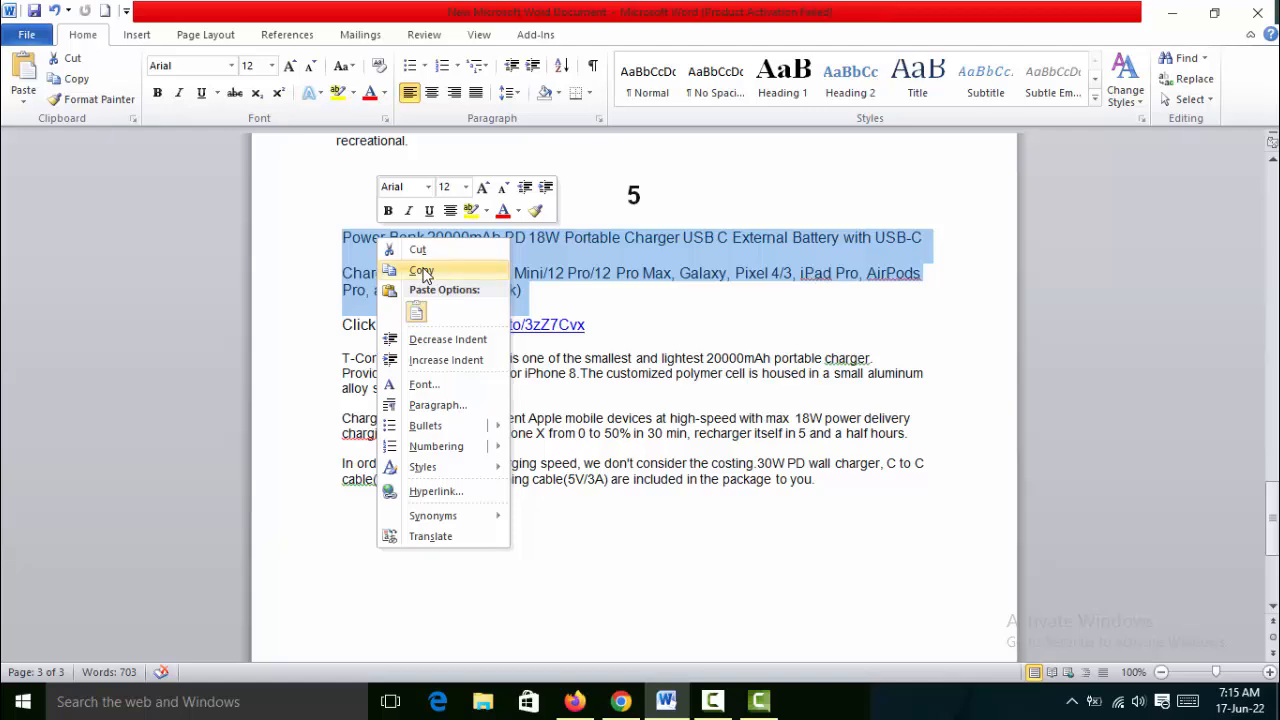
left_click(421, 271)
left_click(574, 701)
left_click(474, 408)
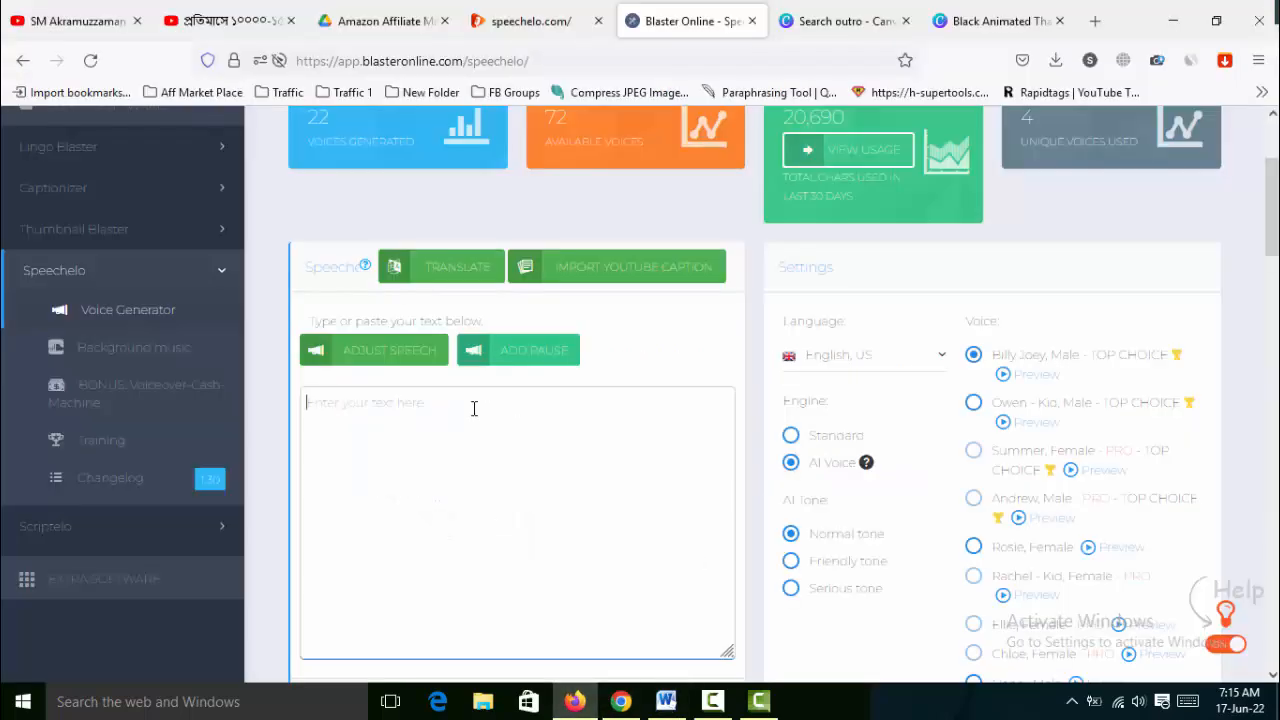
key("ctrl+v")
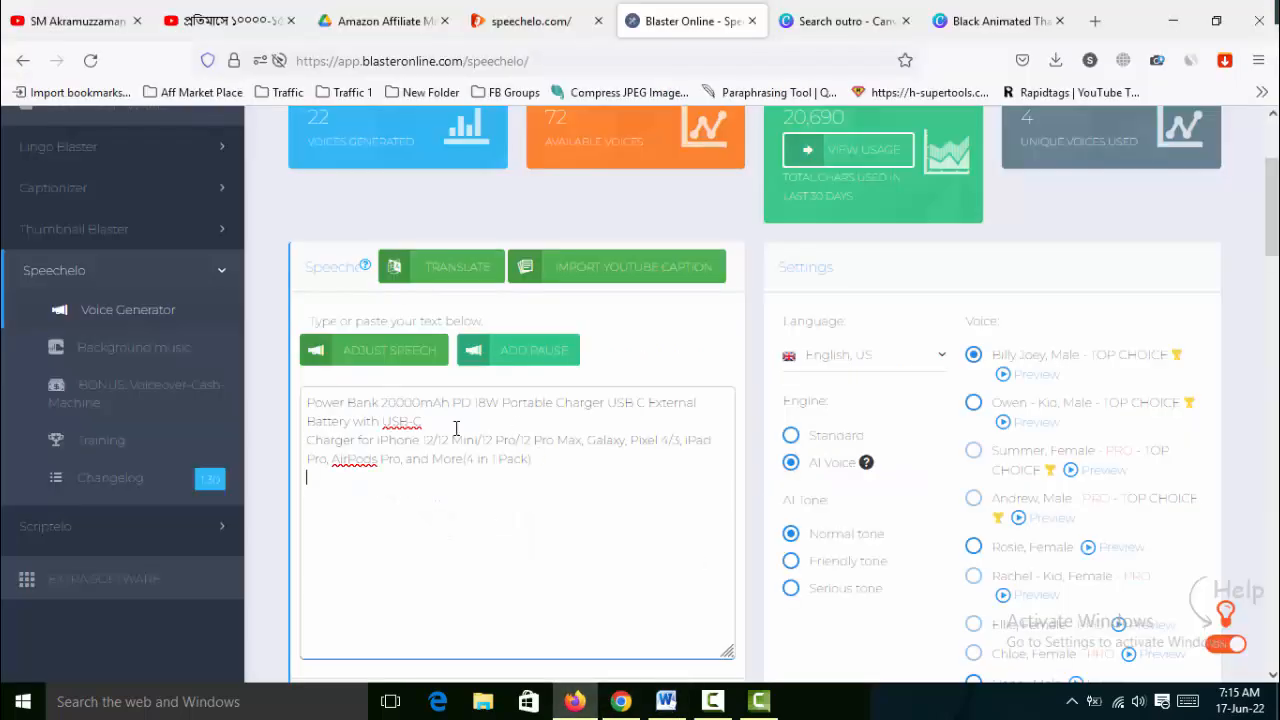
key("Return")
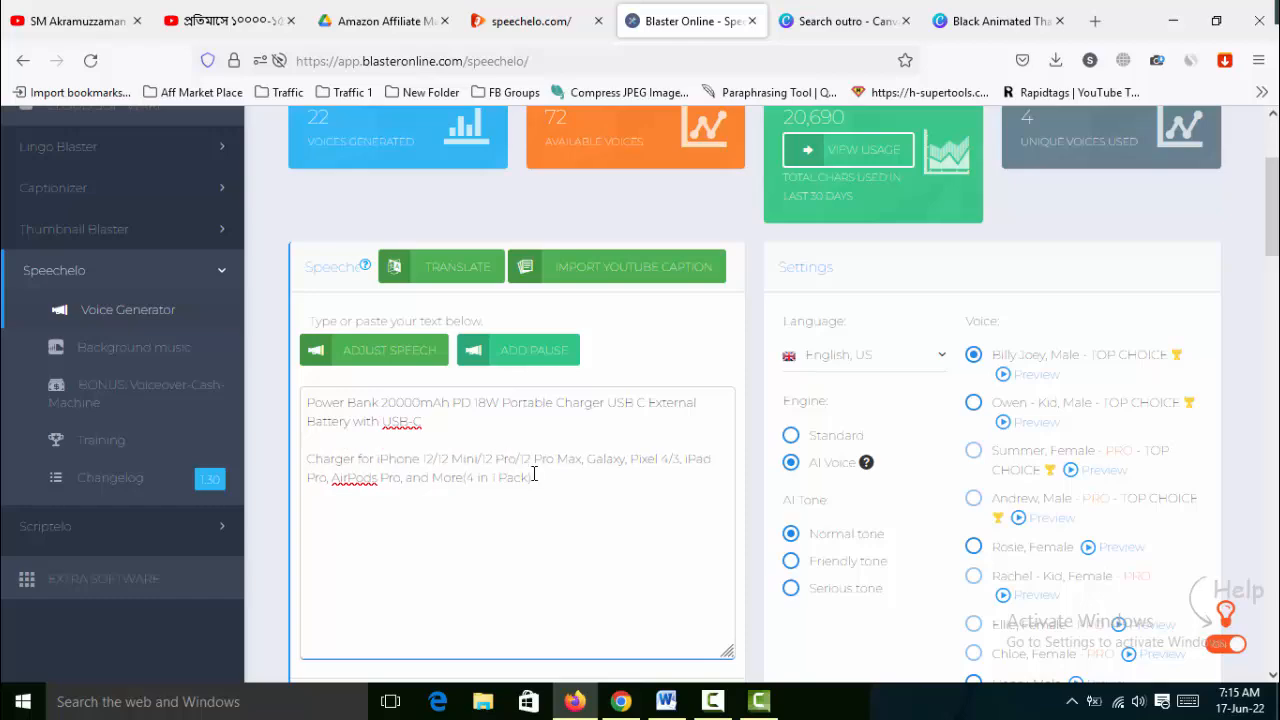
Step: Copy the three T-Core description paragraphs from the Word script and paste them below the title in the Speechelo text box
left_click(665, 701)
left_click_drag(833, 393, 369, 277)
left_click(413, 303)
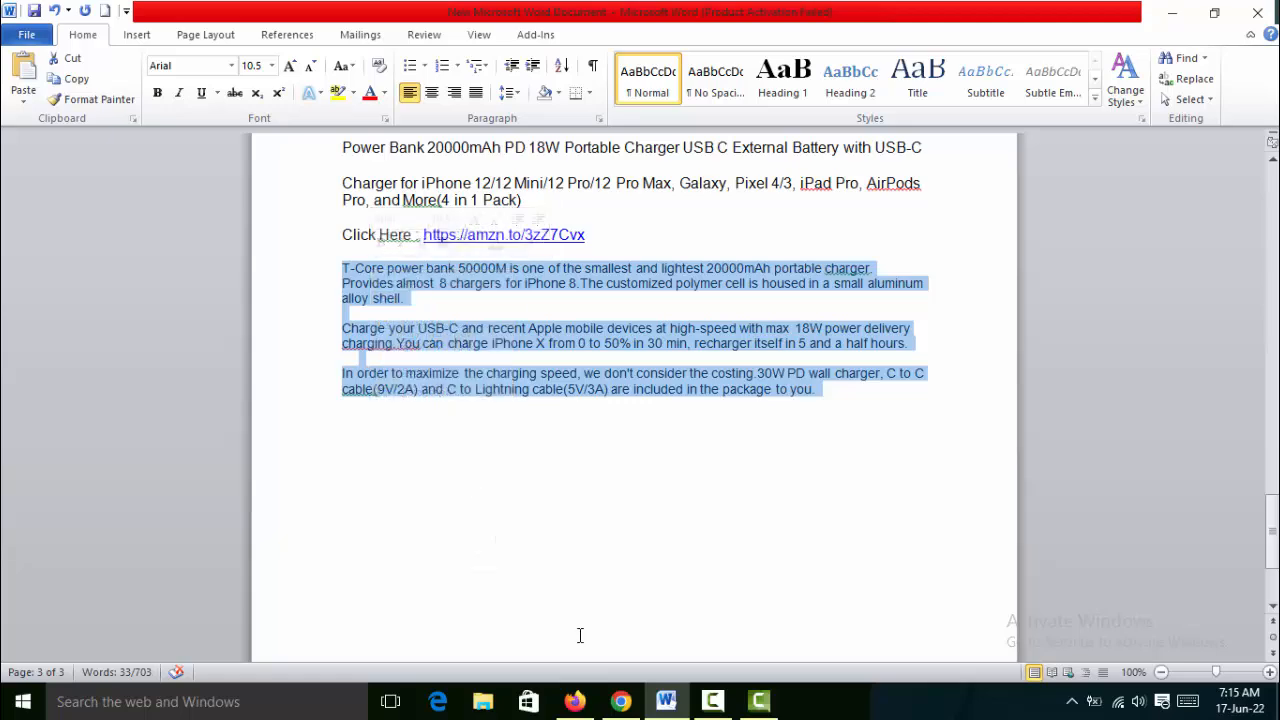
left_click(574, 702)
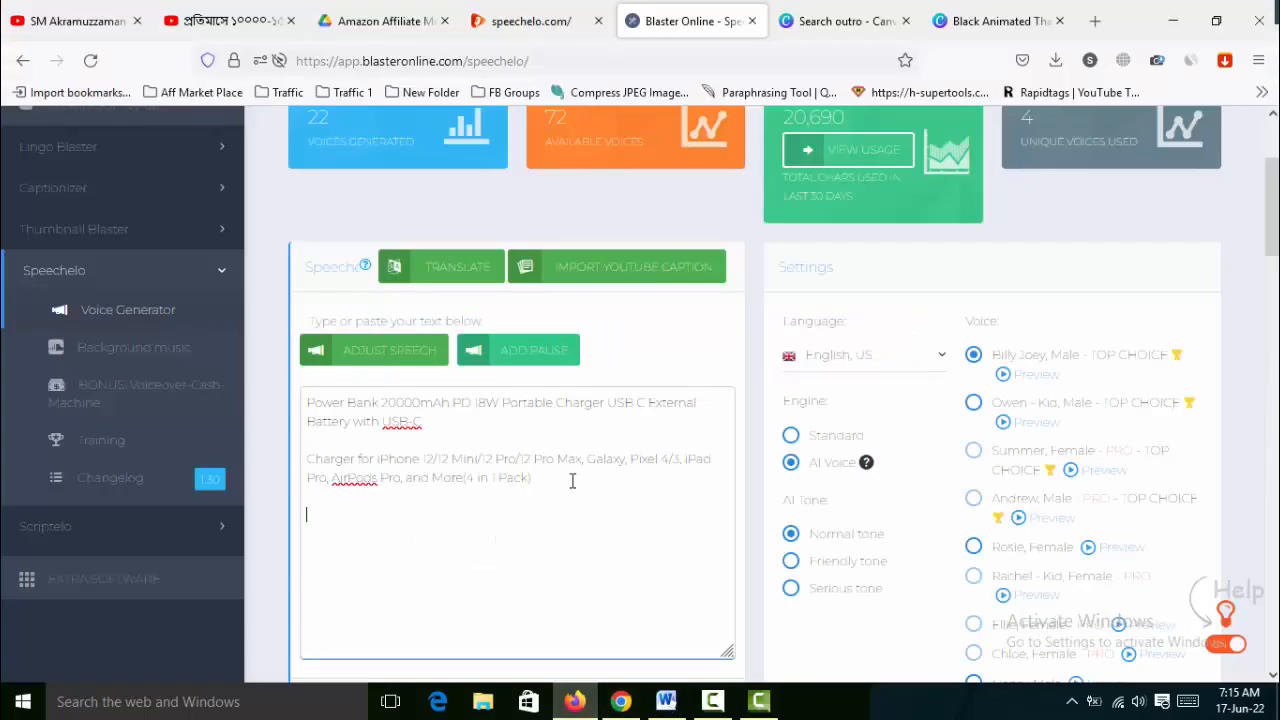
key("ctrl+v")
Step: Generate the voice-over as it is, without splitting the text, using the Billy Joey voice in normal tone, and dismiss the confirmation
scroll(572, 481, "up", 4)
scroll(749, 507, "up", 2)
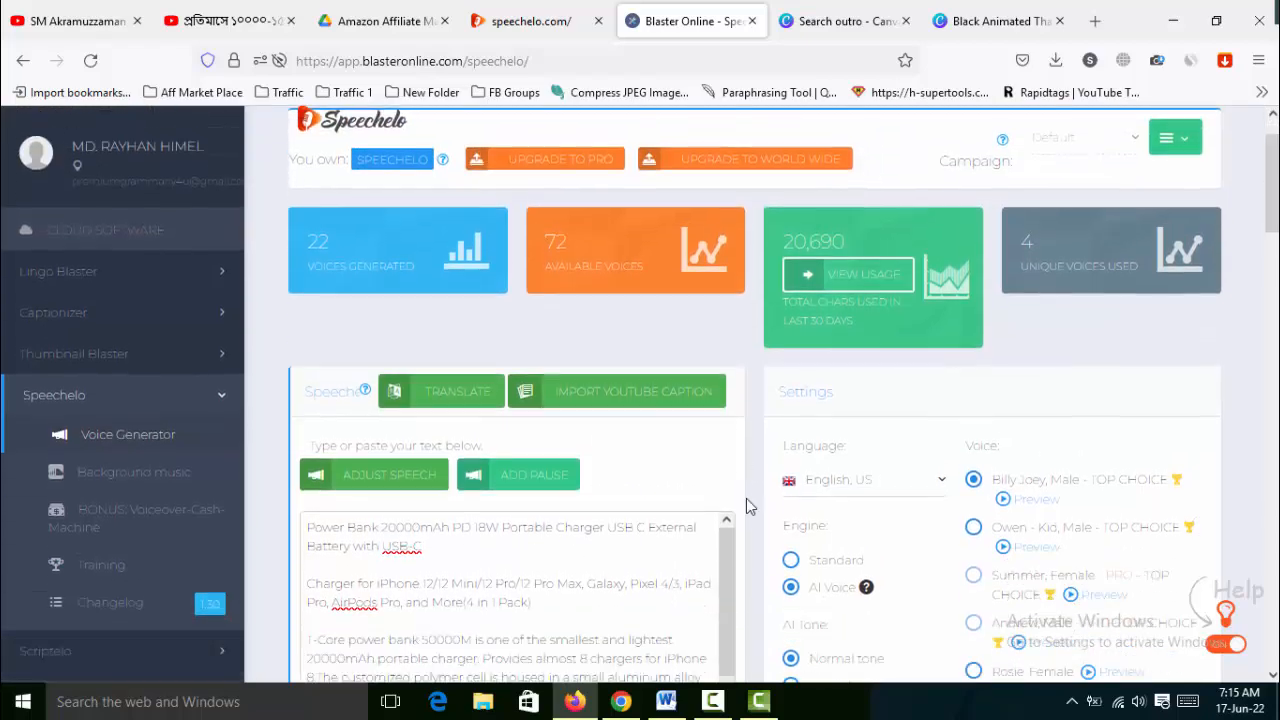
scroll(1220, 478, "down", 5)
scroll(1220, 467, "up", 2)
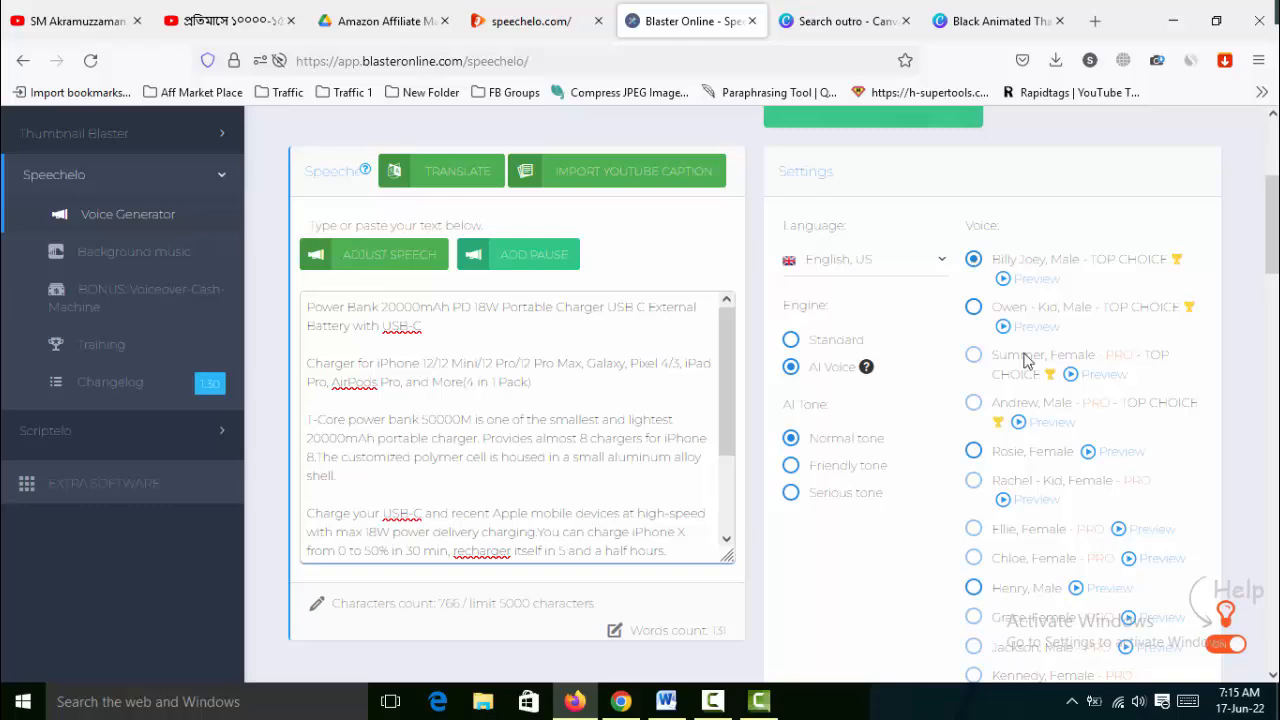
scroll(1237, 445, "down", 3)
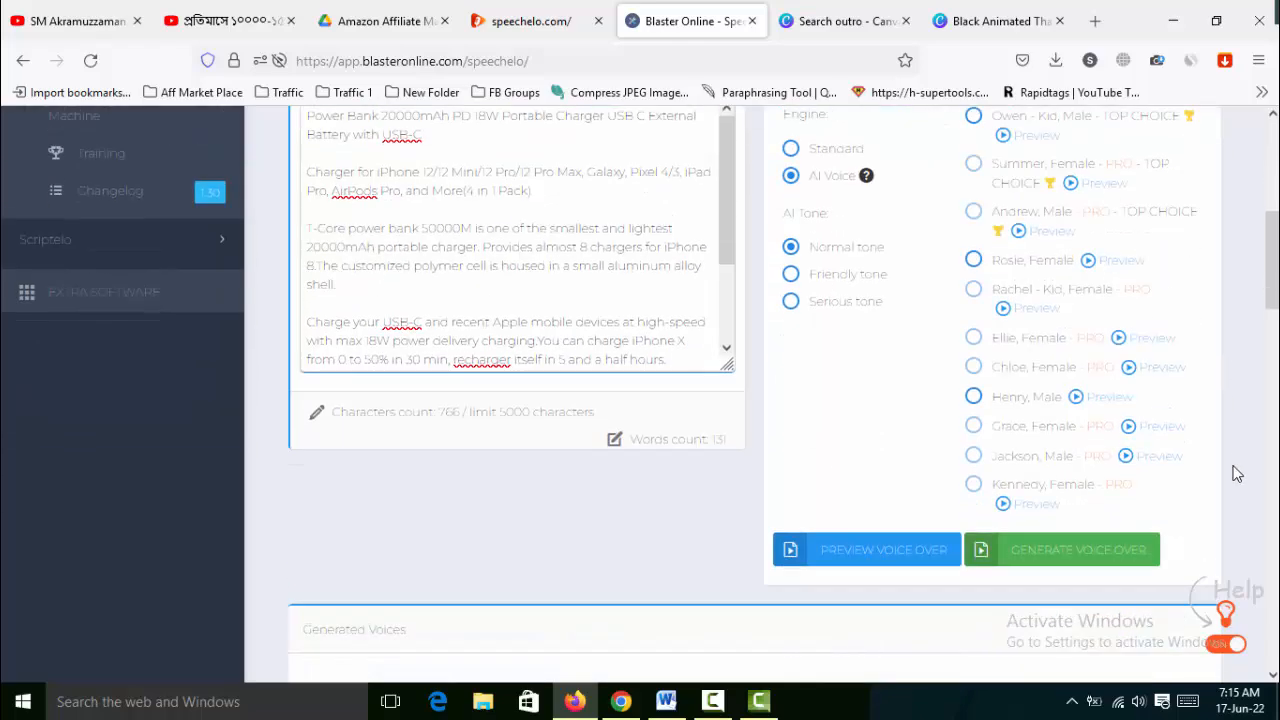
left_click(1077, 560)
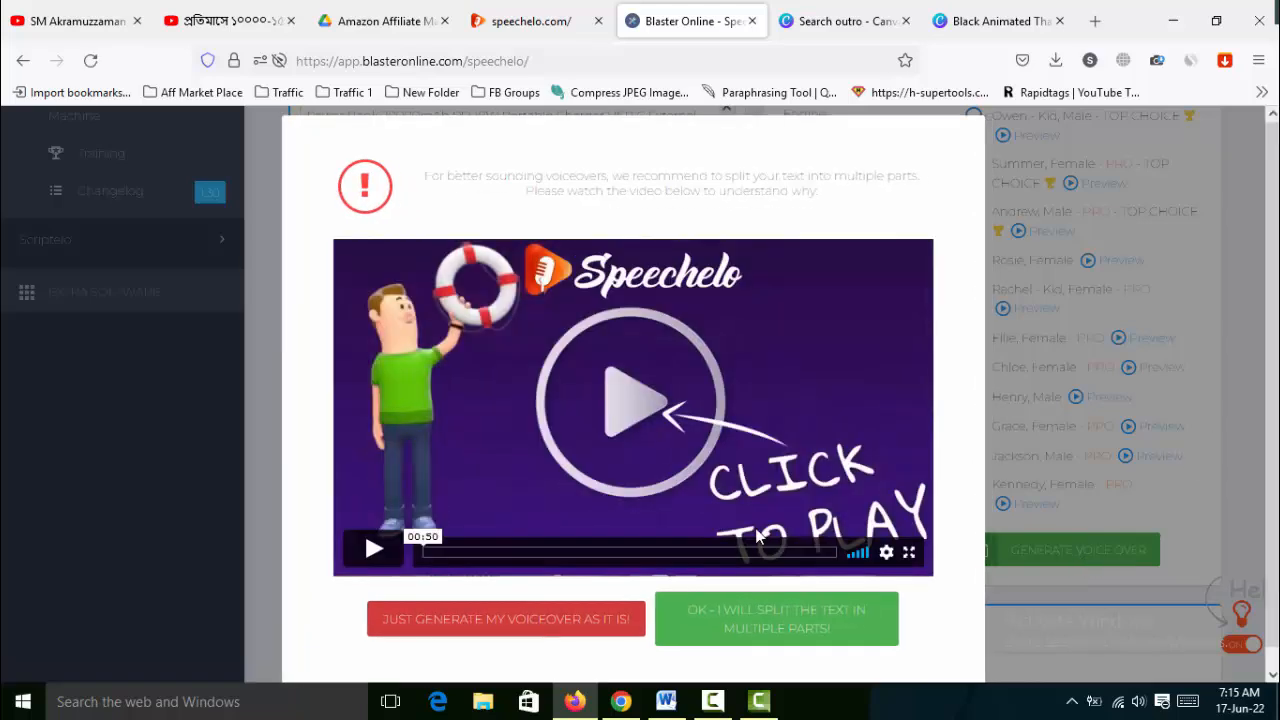
left_click(535, 628)
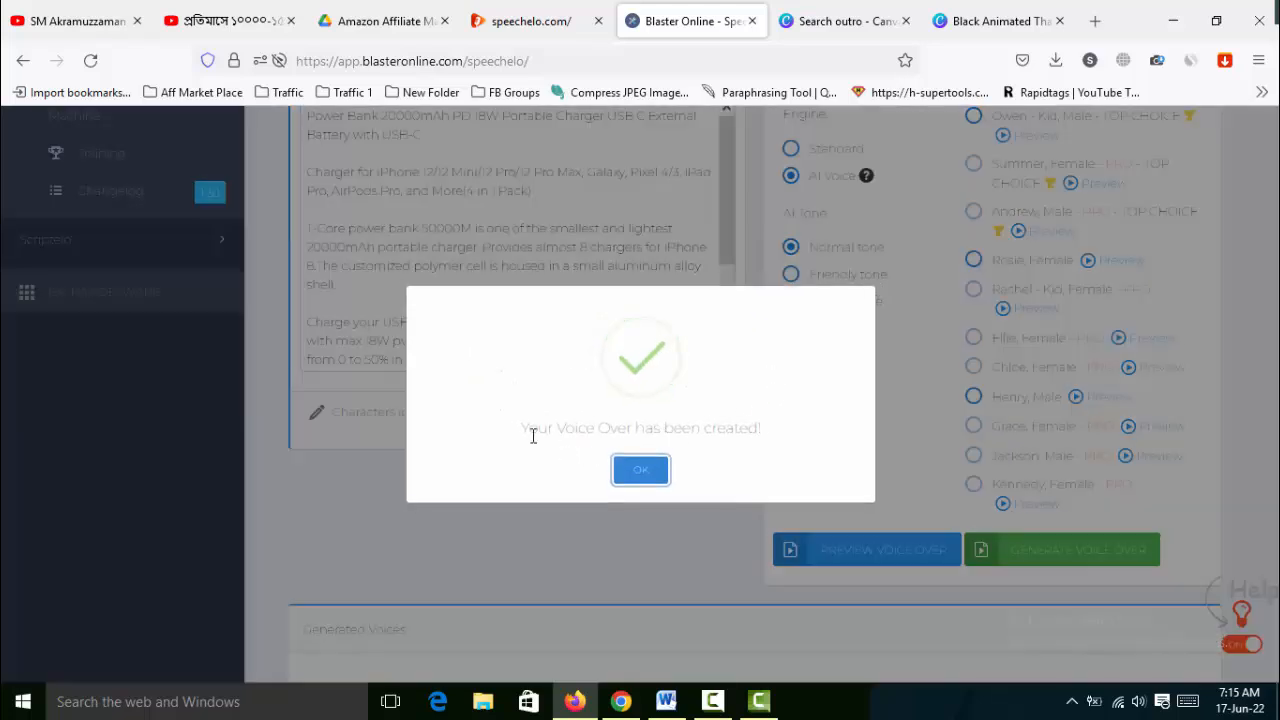
left_click_drag(528, 430, 803, 441)
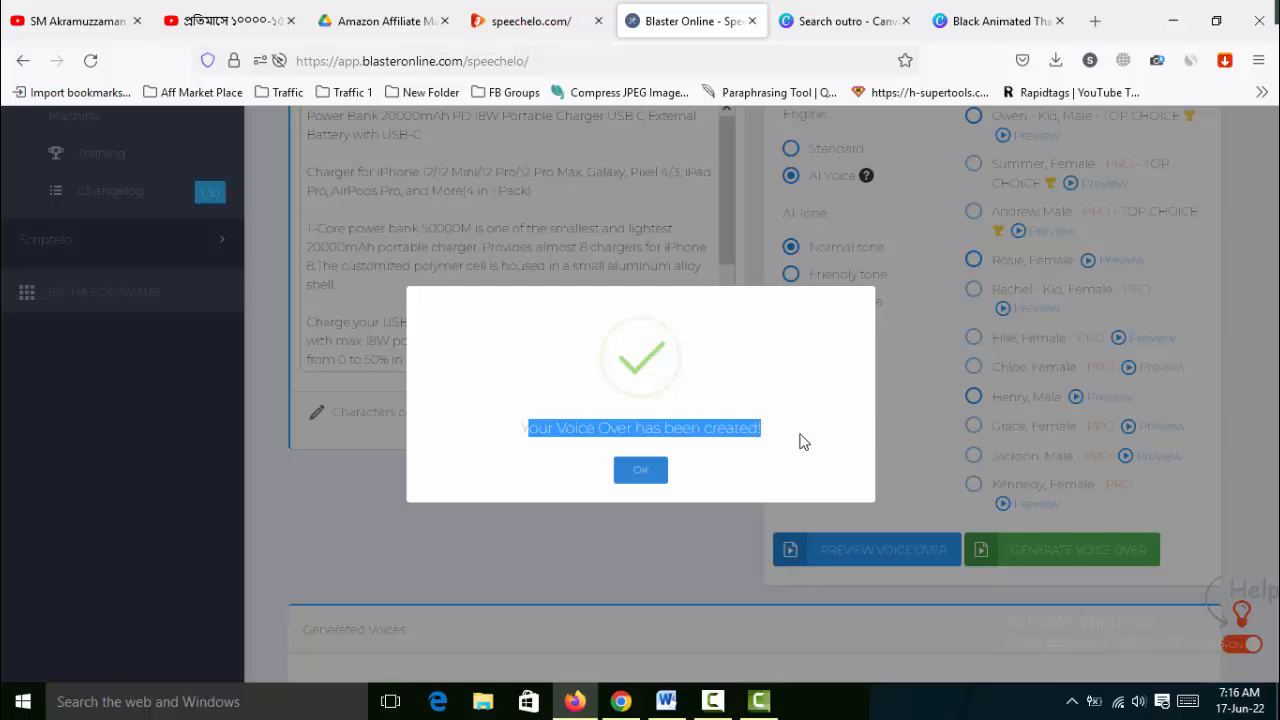
left_click(643, 470)
Step: Download the new power bank voice-over without background music, show it in the Downloads folder, and close the folder window
scroll(1250, 446, "down", 3)
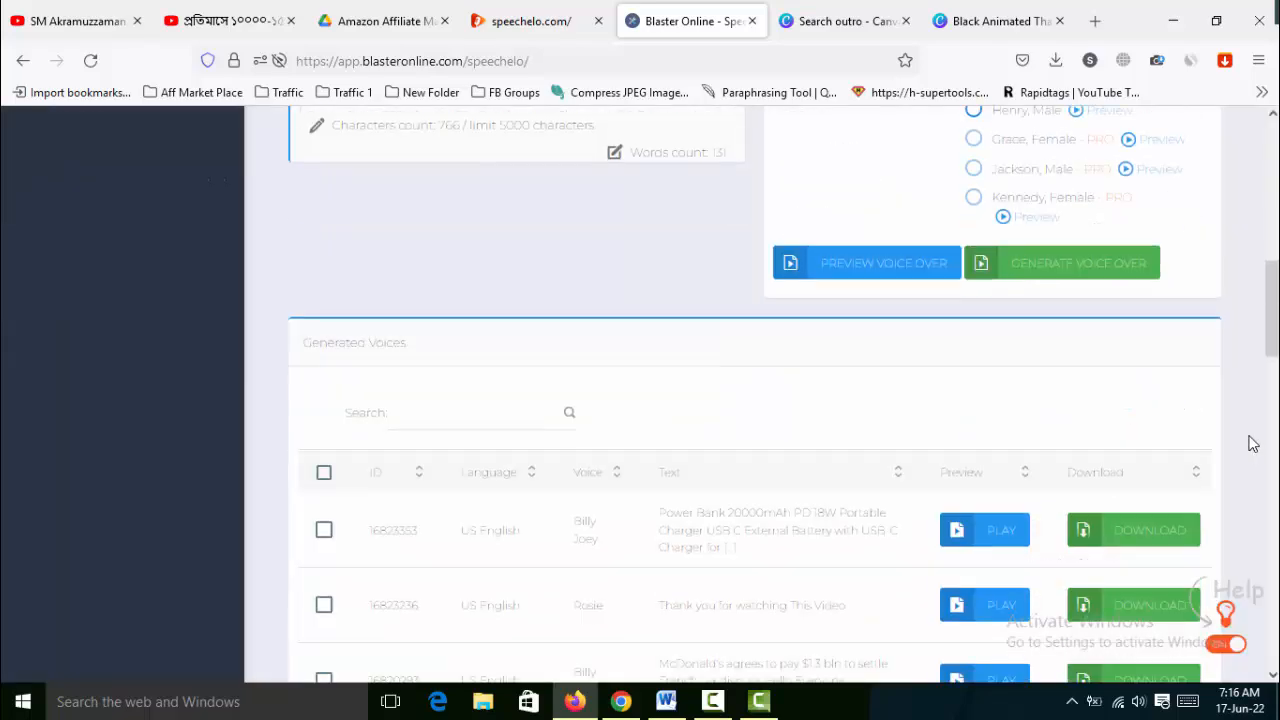
scroll(1250, 446, "down", 3)
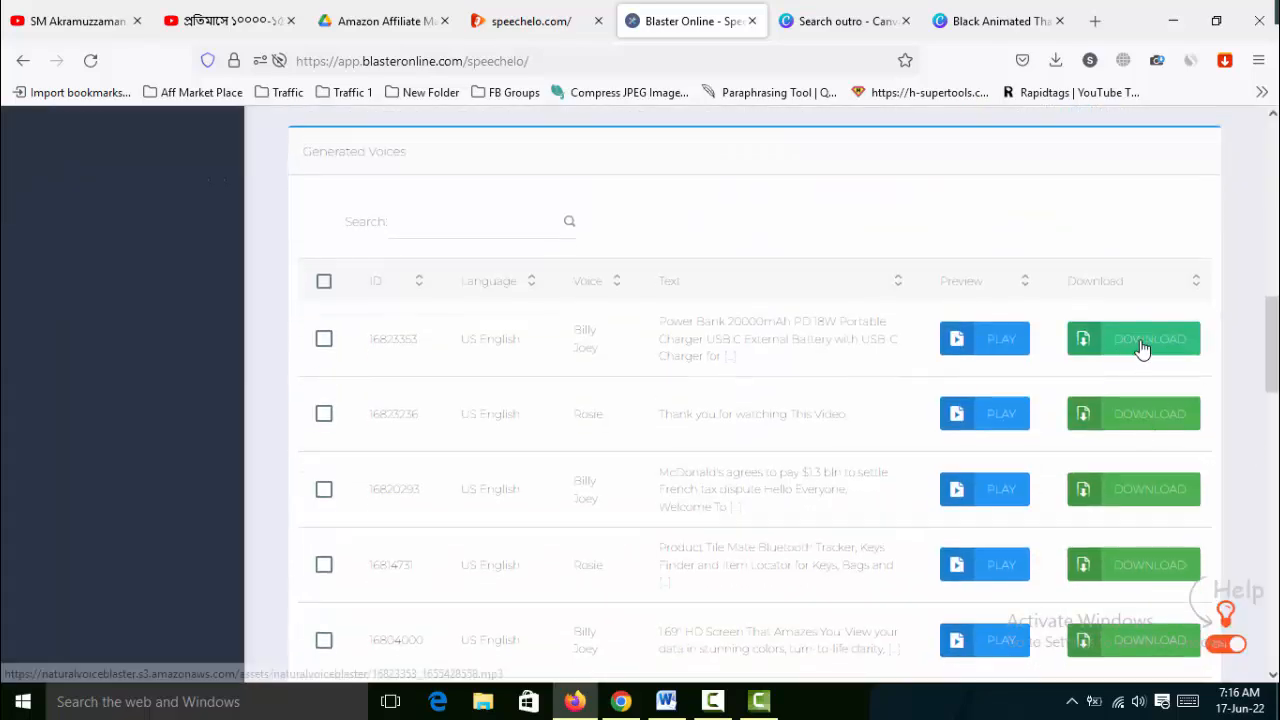
left_click(1162, 358)
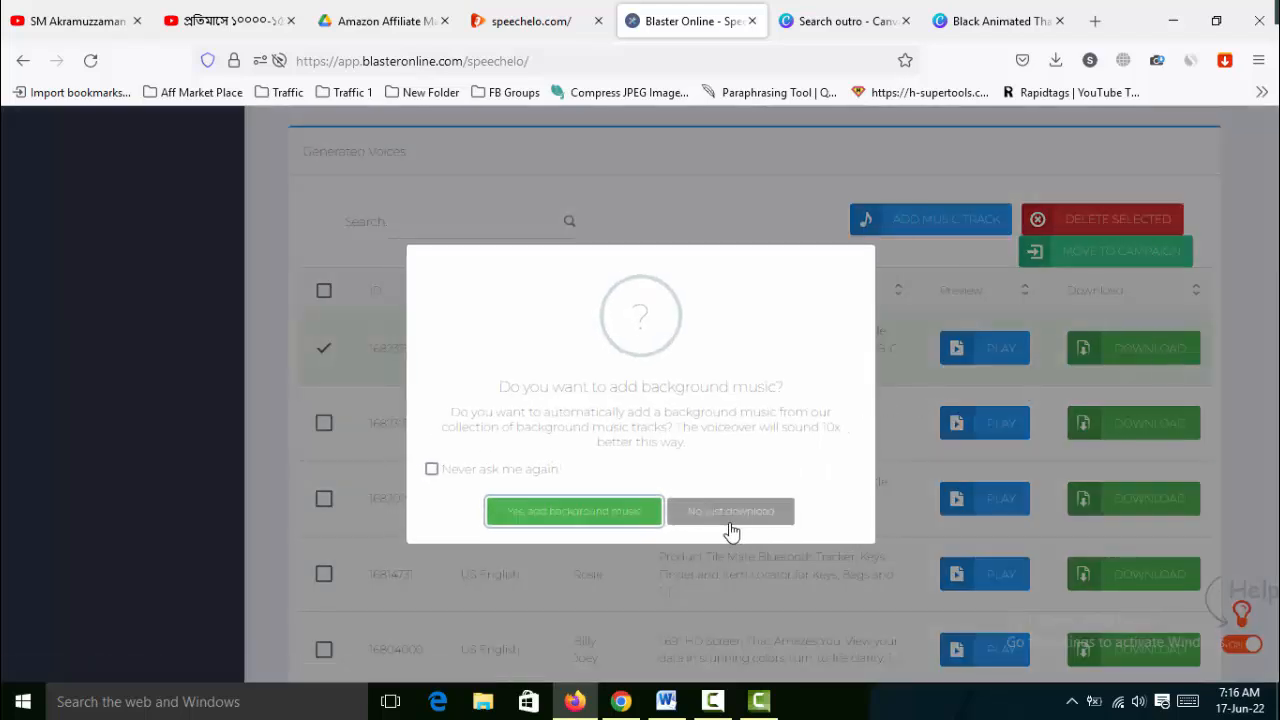
left_click(732, 515)
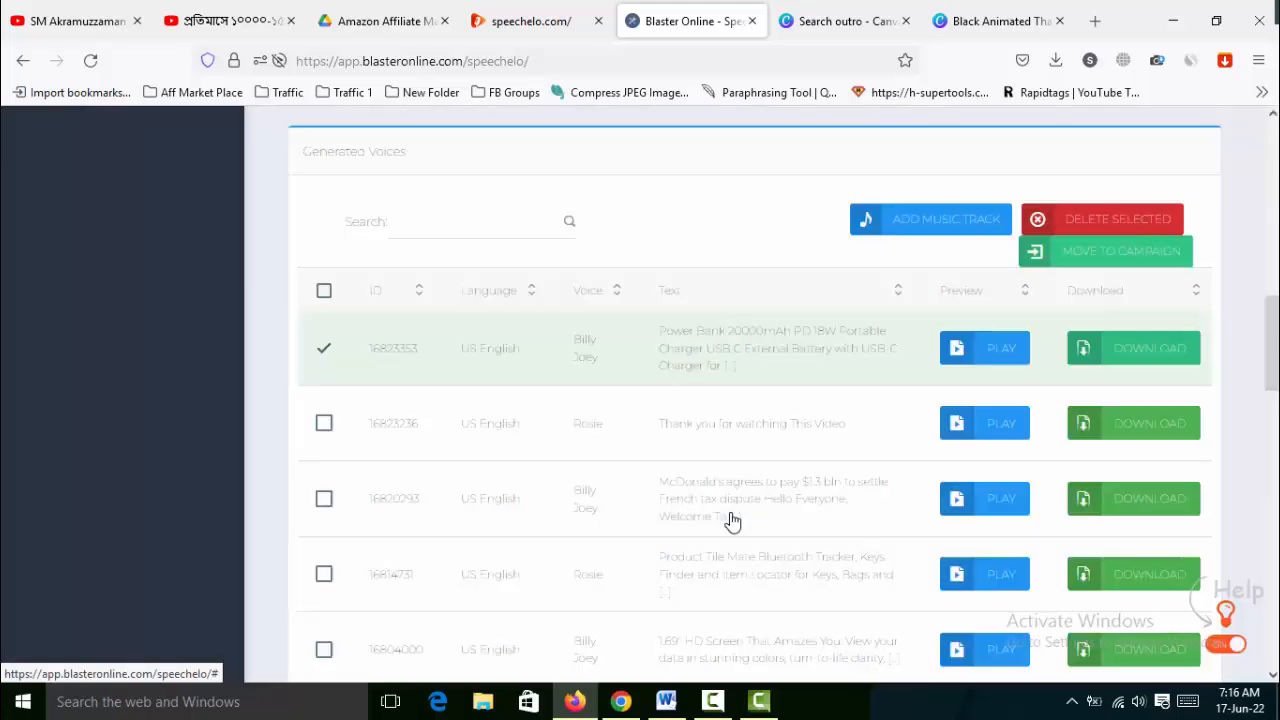
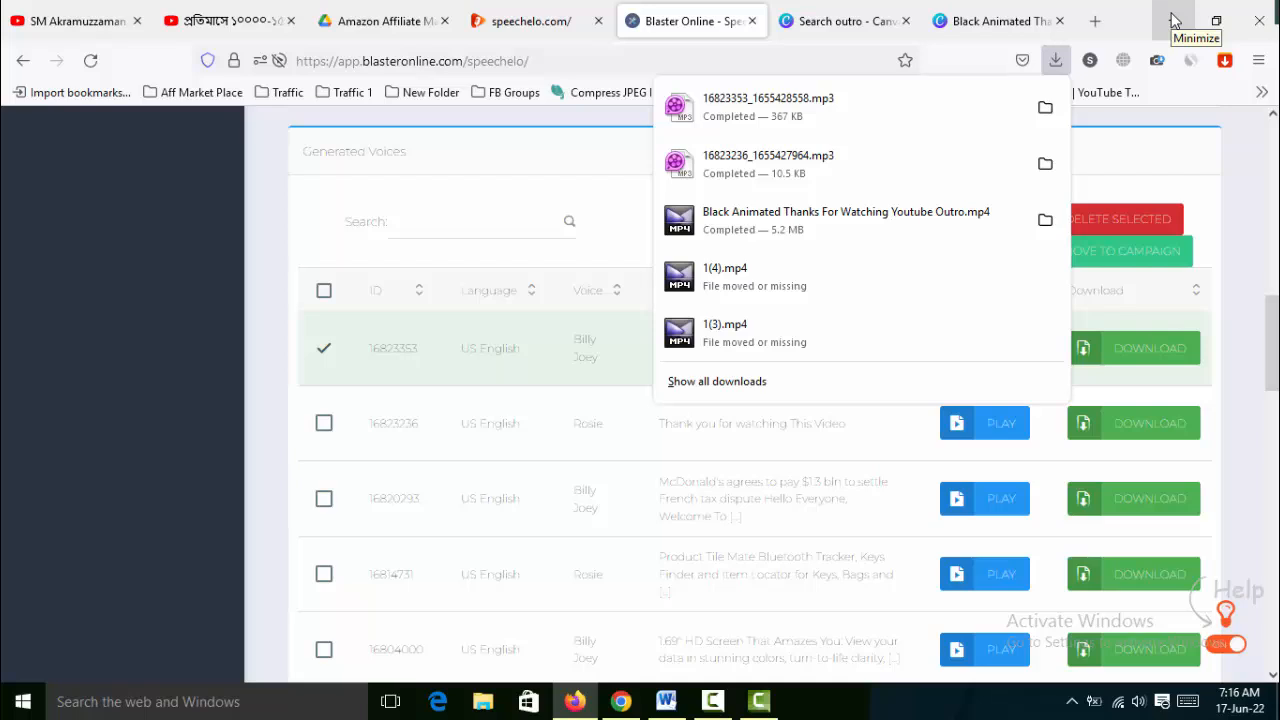
left_click(1043, 107)
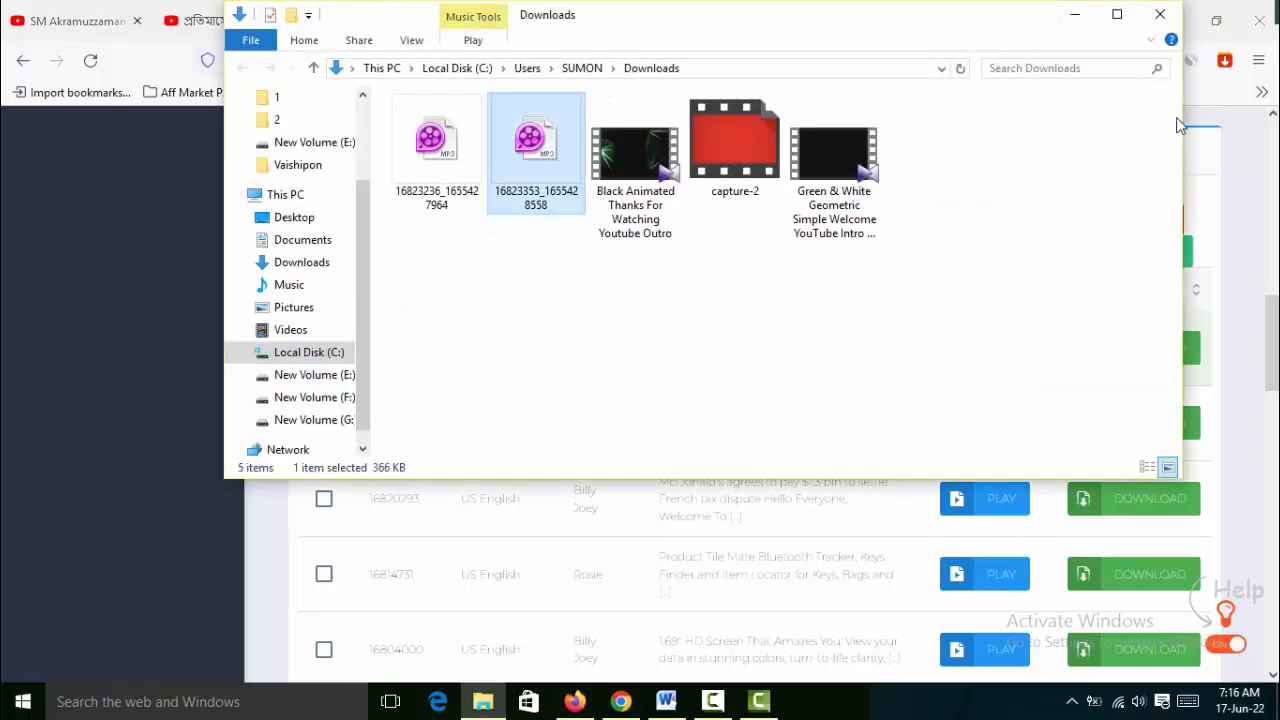
left_click(1160, 14)
Step: Minimize the browser and Word windows, switch to Camtasia Studio, and clear the outro video and its audio from the timeline
left_click(1172, 20)
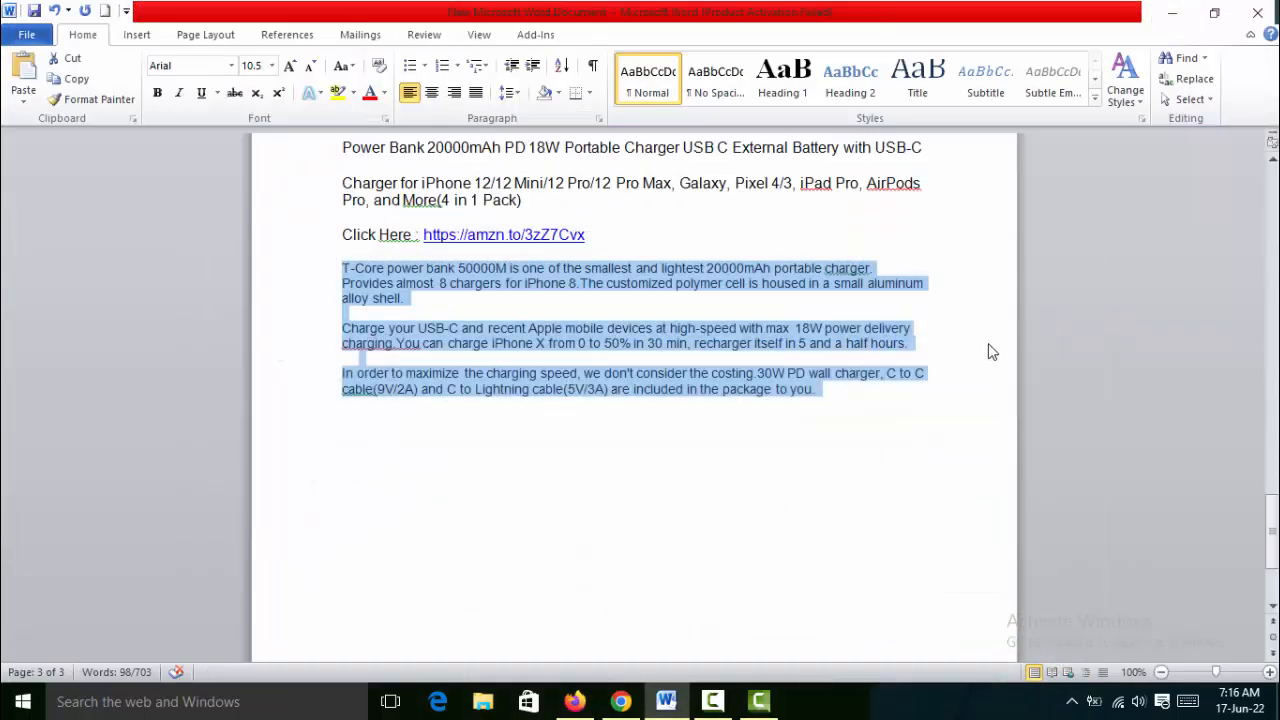
left_click(1170, 16)
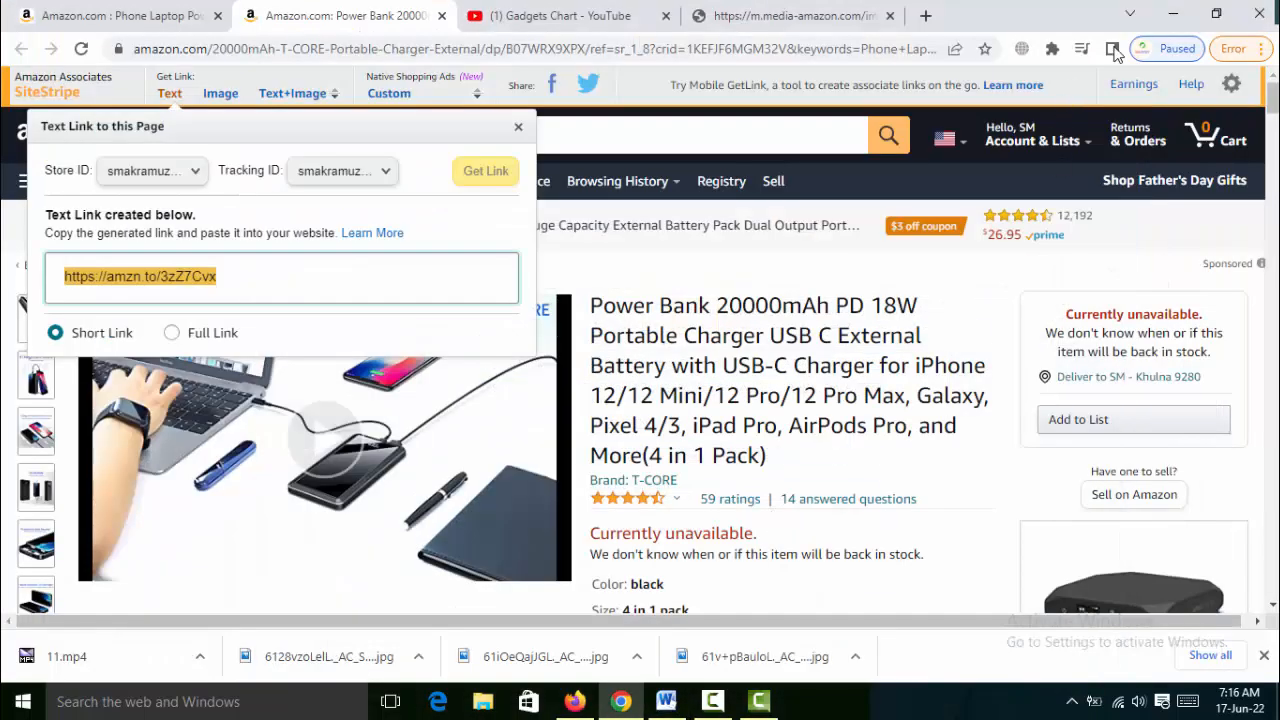
left_click(1172, 14)
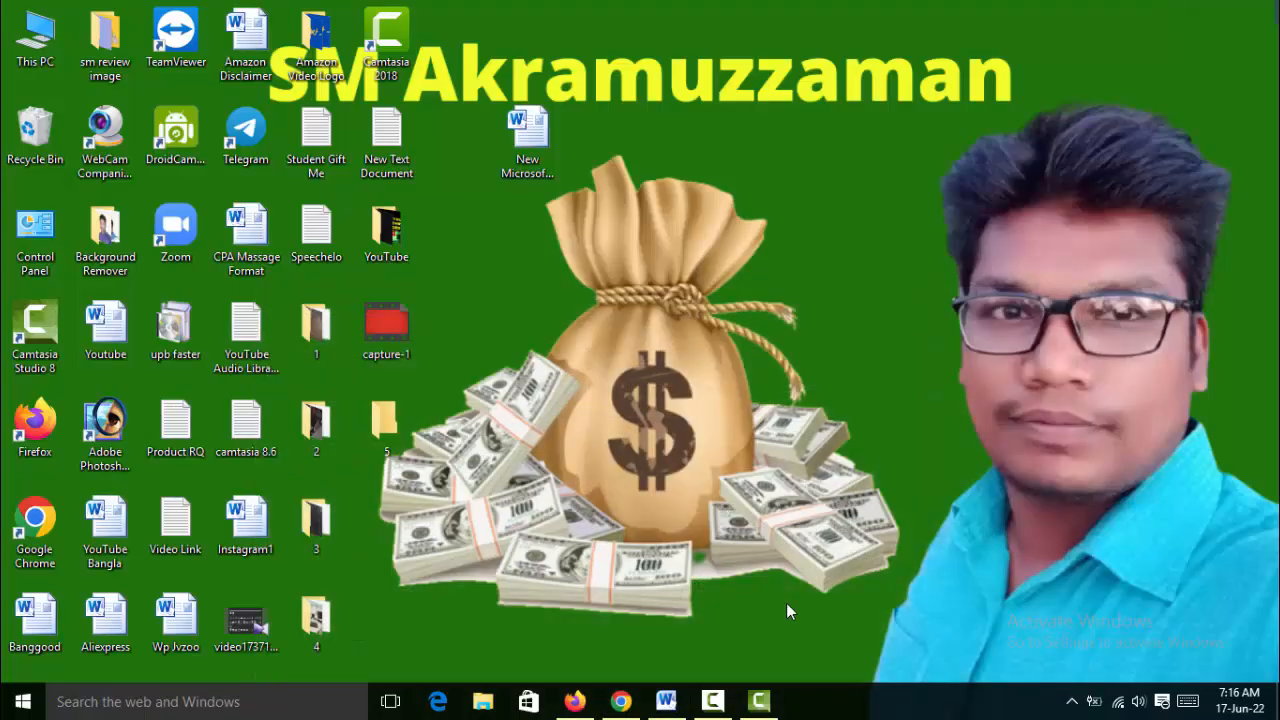
left_click(762, 700)
left_click(72, 287)
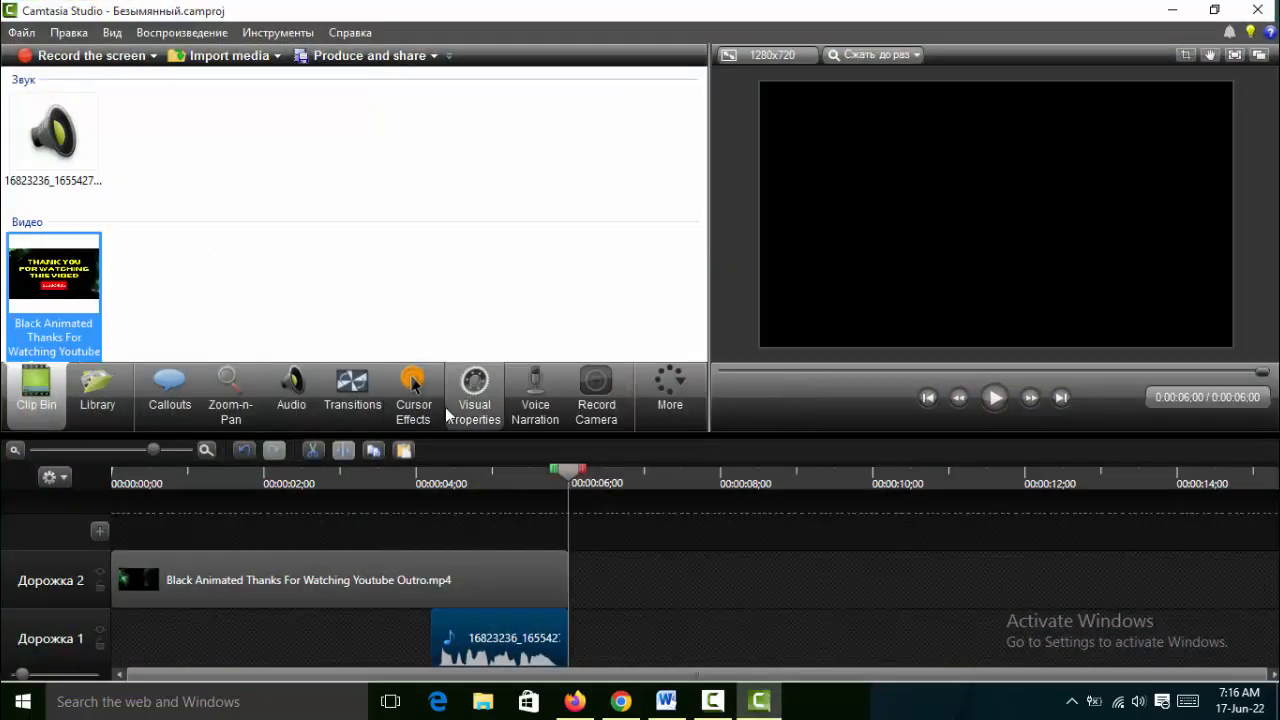
key("Delete")
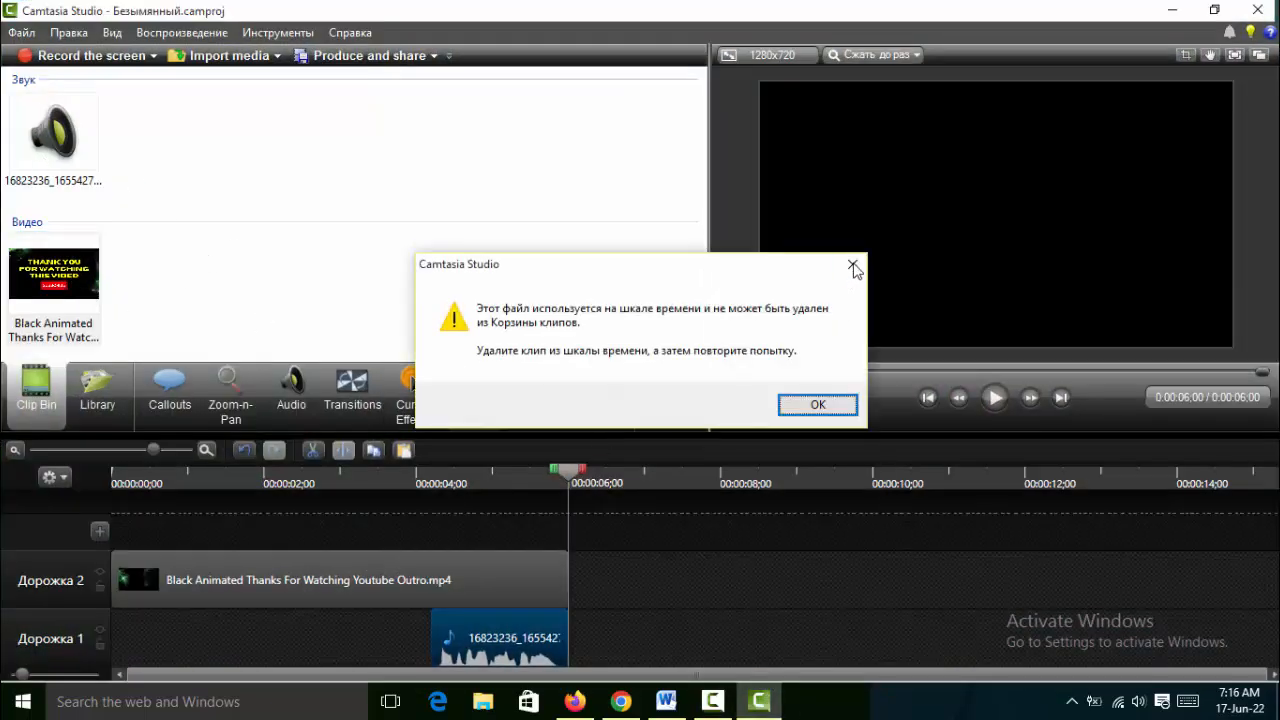
left_click(852, 264)
left_click(505, 630)
key("Delete")
left_click(487, 585)
key("Delete")
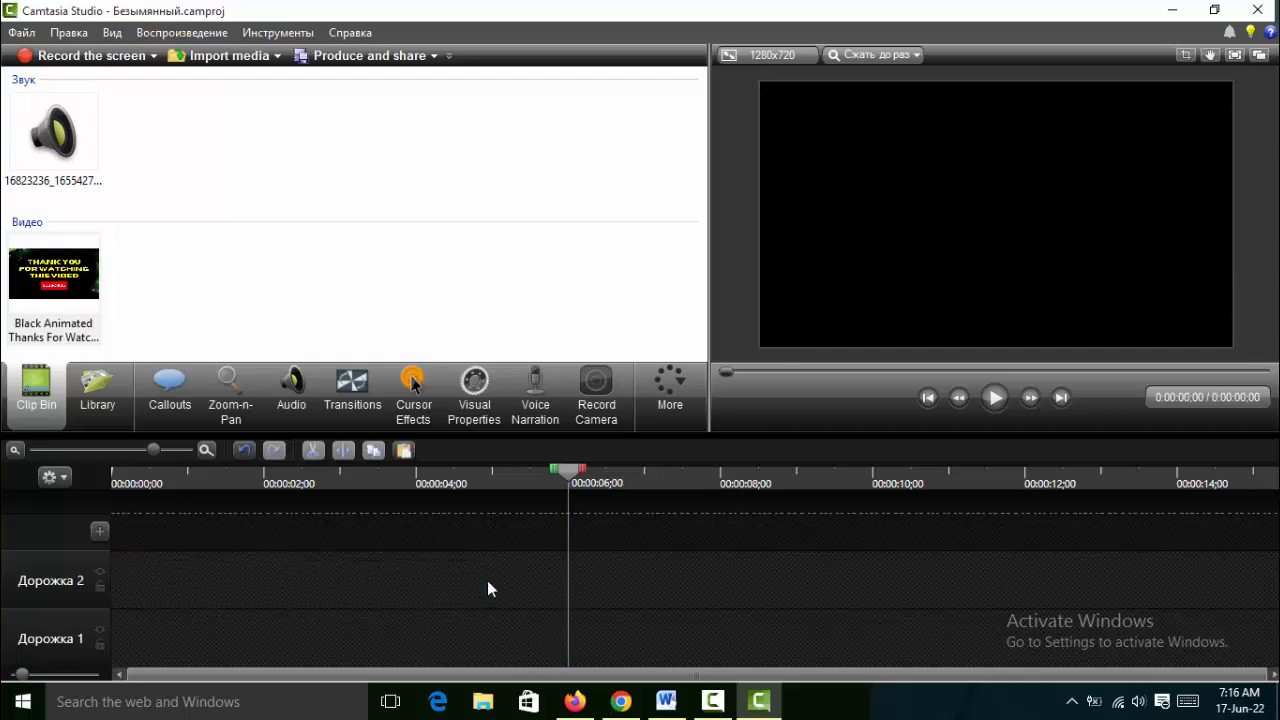
Step: Delete the outro video and the old MP3 from the clip bin
left_click(95, 283)
key("Delete")
left_click(72, 155)
key("Delete")
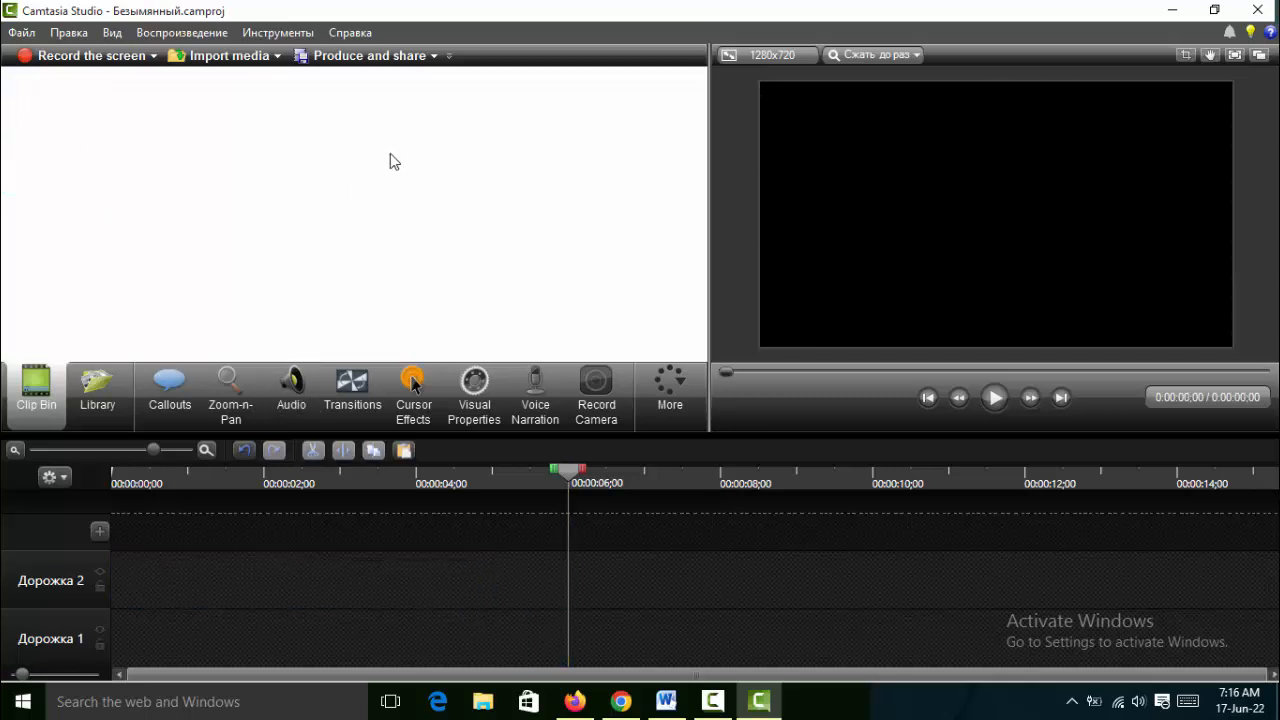
key("ctrl+i")
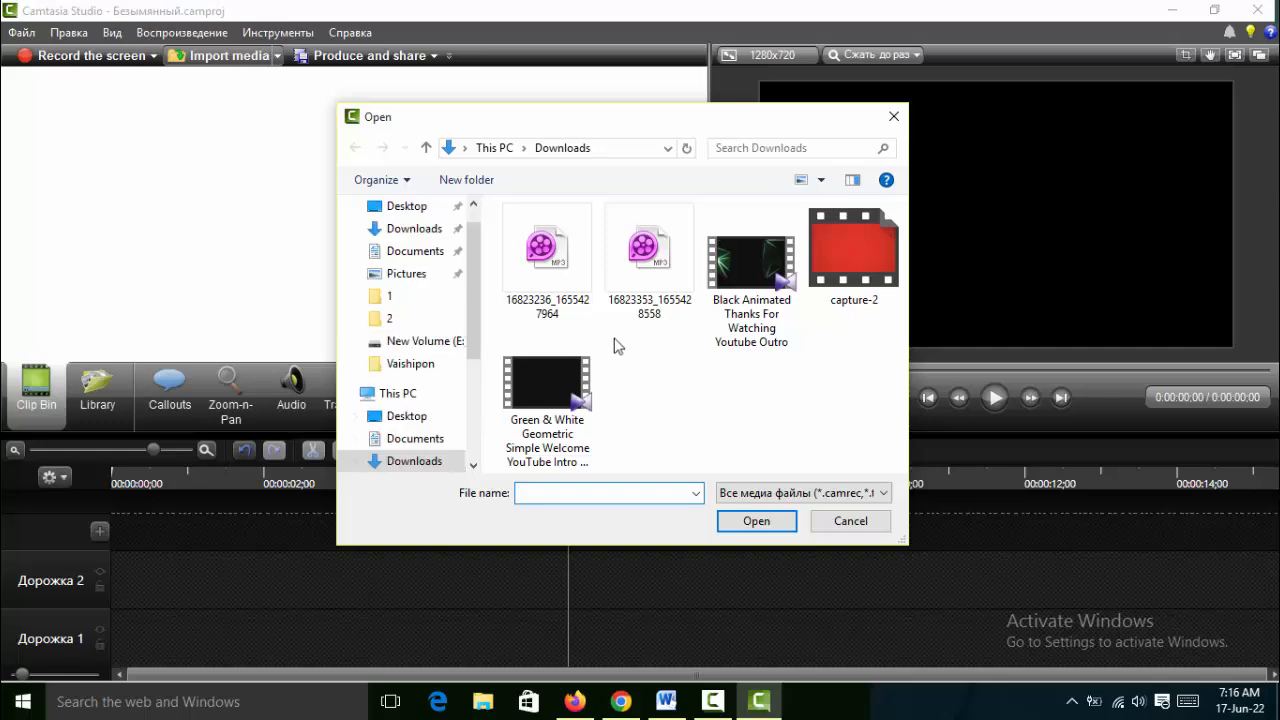
left_click(657, 262)
left_click(776, 530)
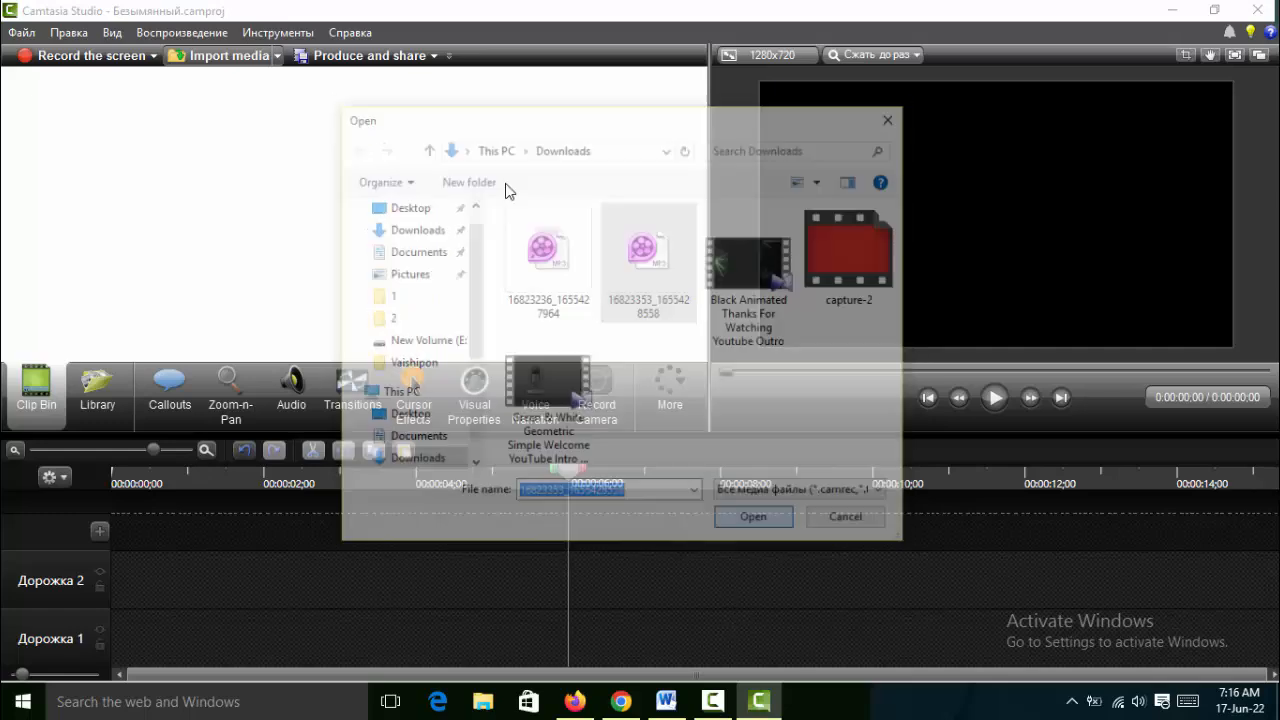
Step: Import the video 11.mp4 from folder 5 on the desktop into the clip bin
left_click(257, 62)
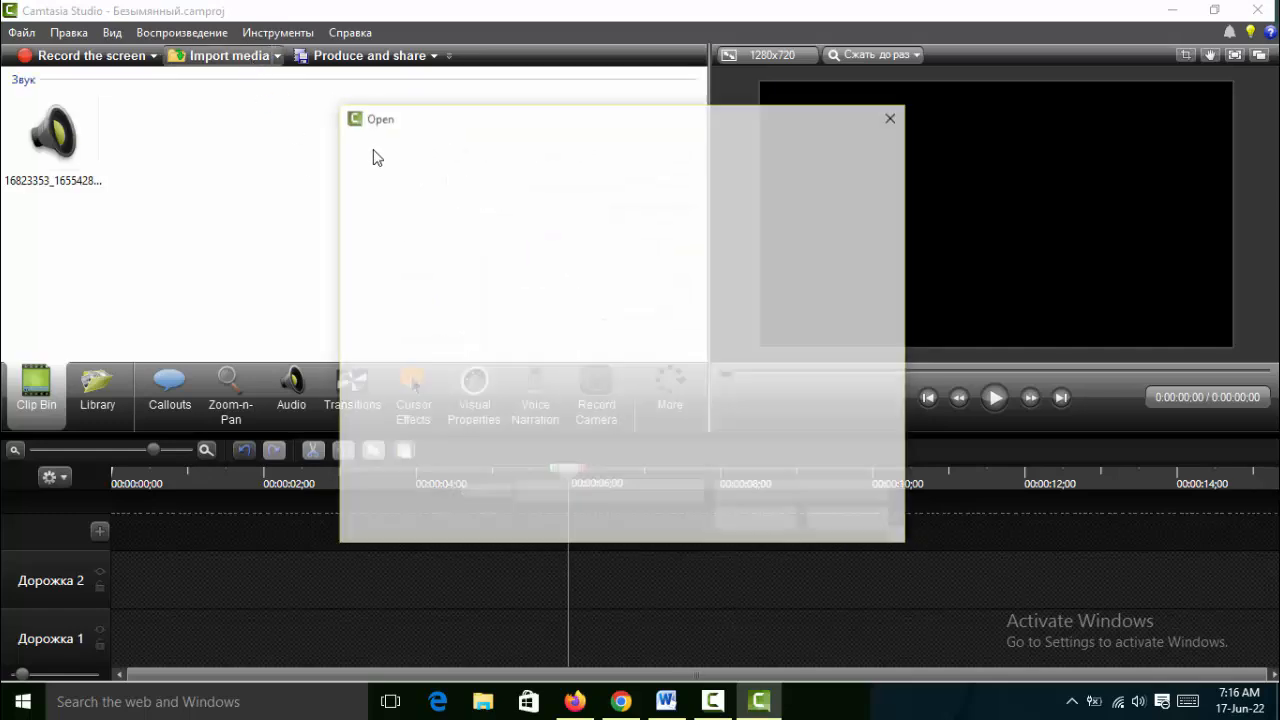
left_click(403, 206)
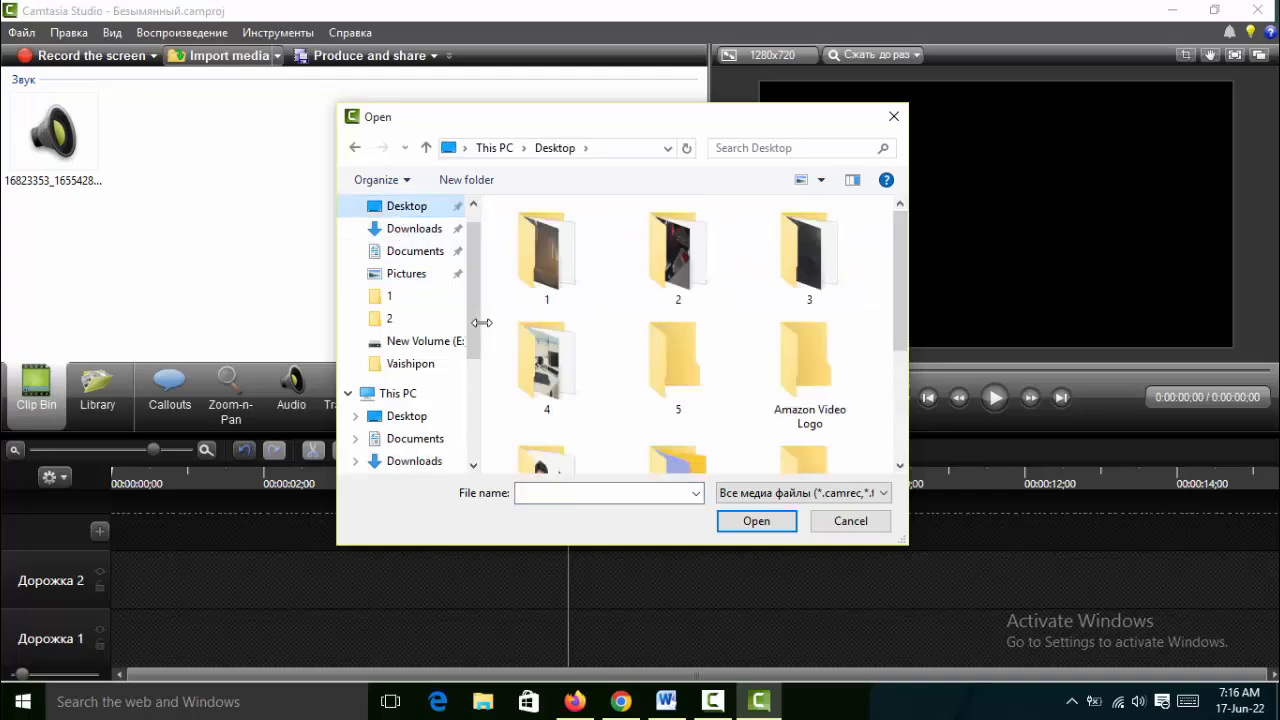
double_click(690, 380)
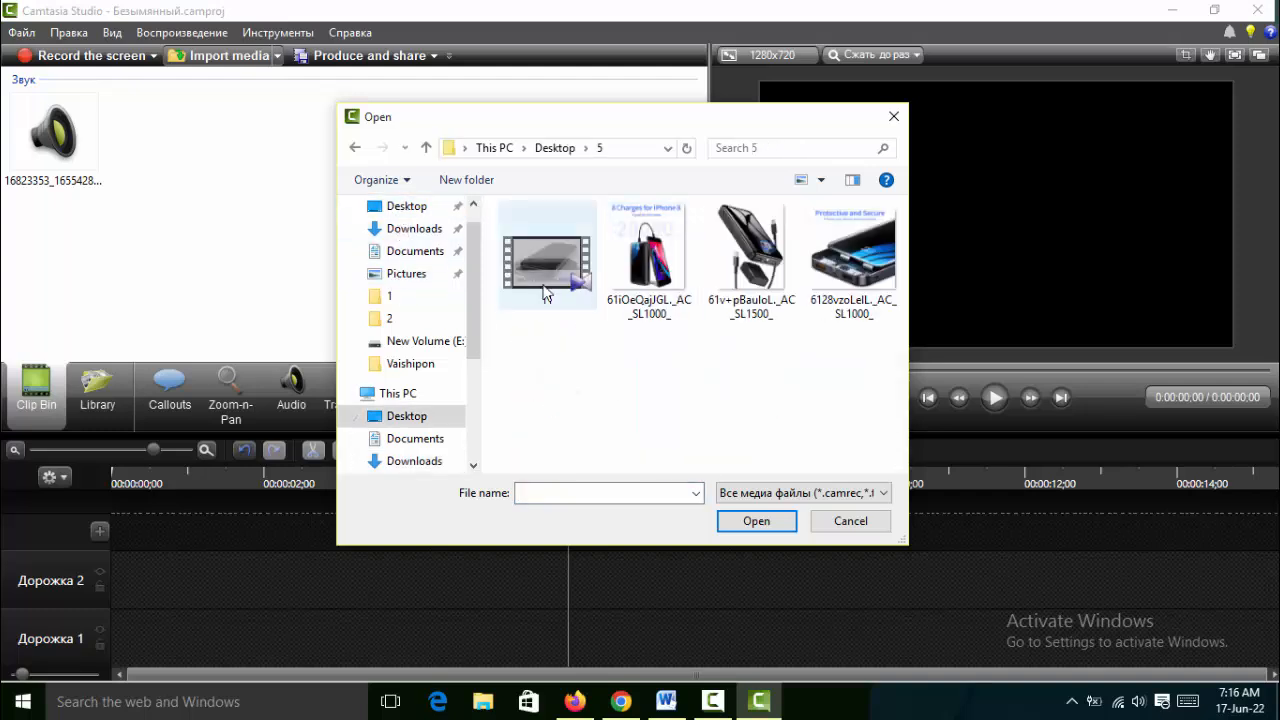
left_click(547, 255)
left_click(776, 527)
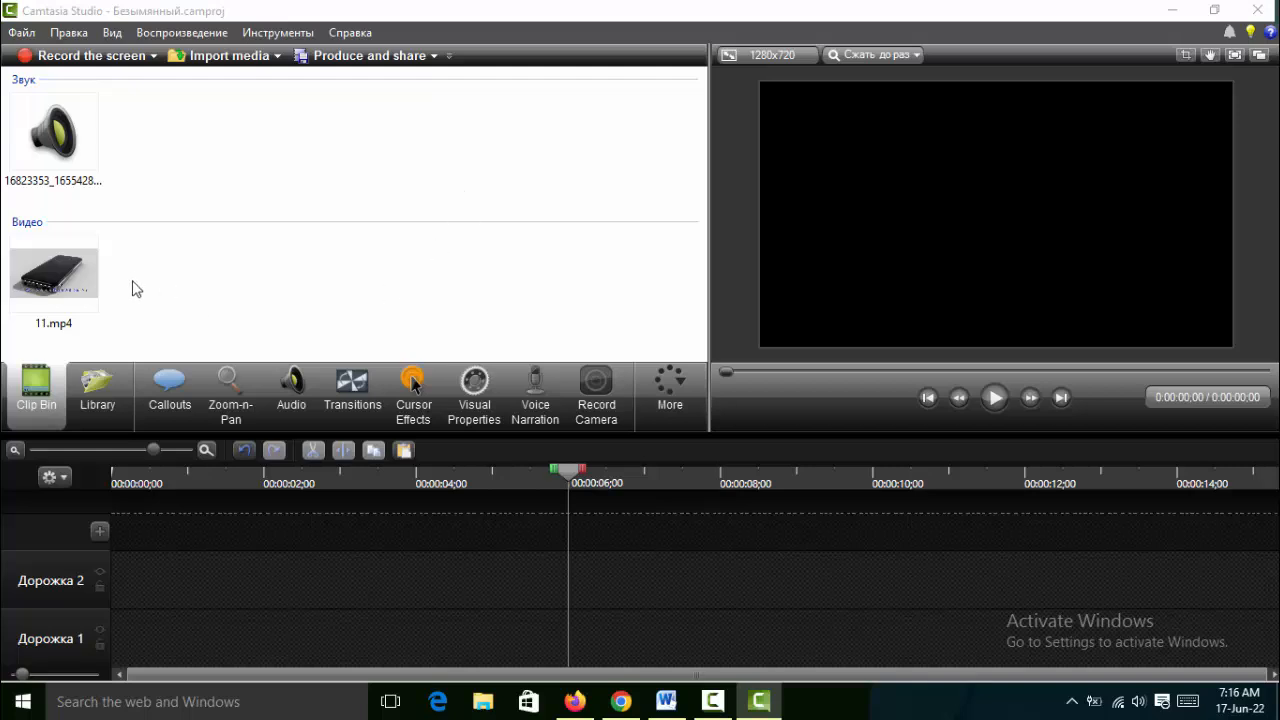
Step: Remove 11.mp4 and the imported voice-over from the clip bin and minimize Camtasia Studio
left_click(104, 282)
key("Delete")
left_click(57, 148)
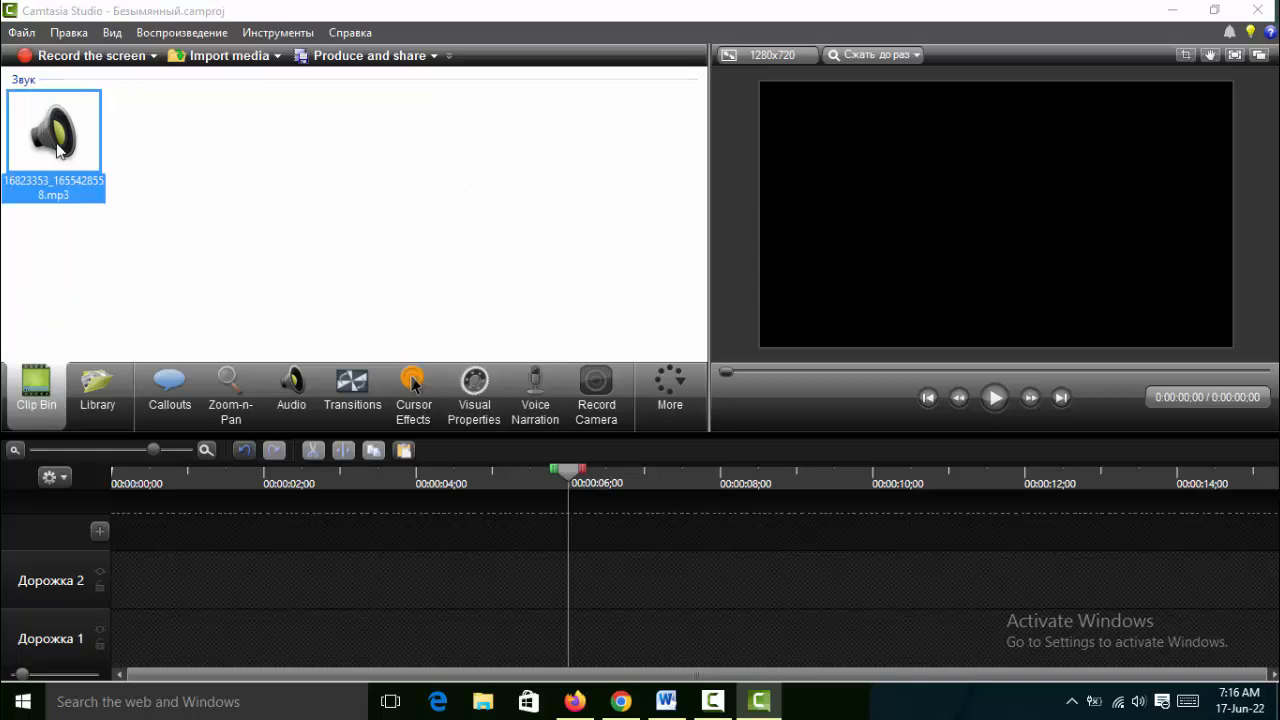
key("Delete")
left_click(1171, 9)
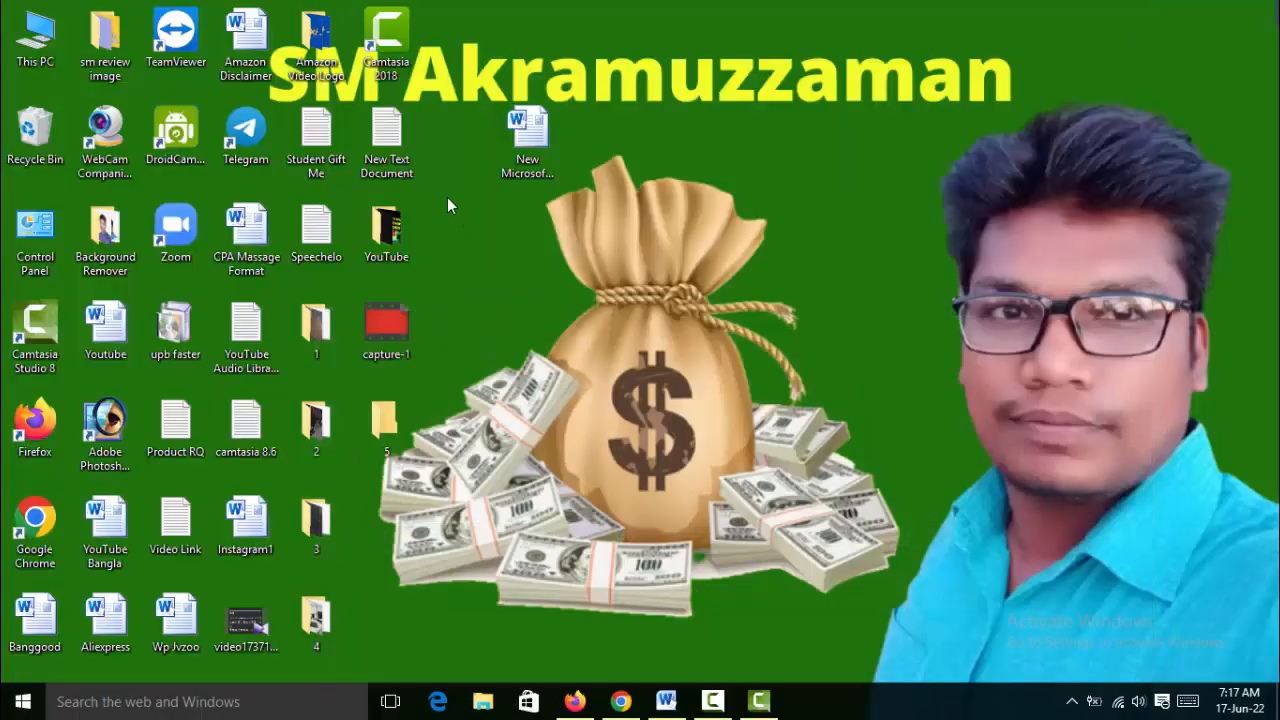
double_click(30, 38)
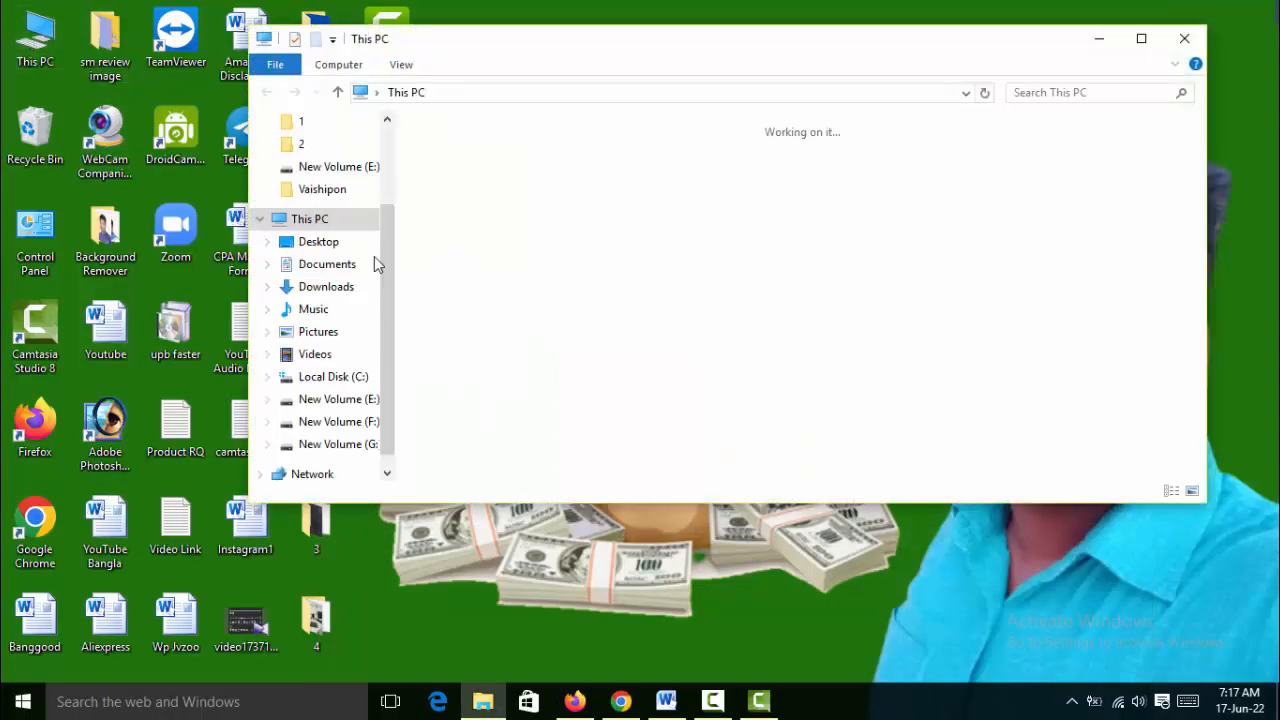
left_click(322, 287)
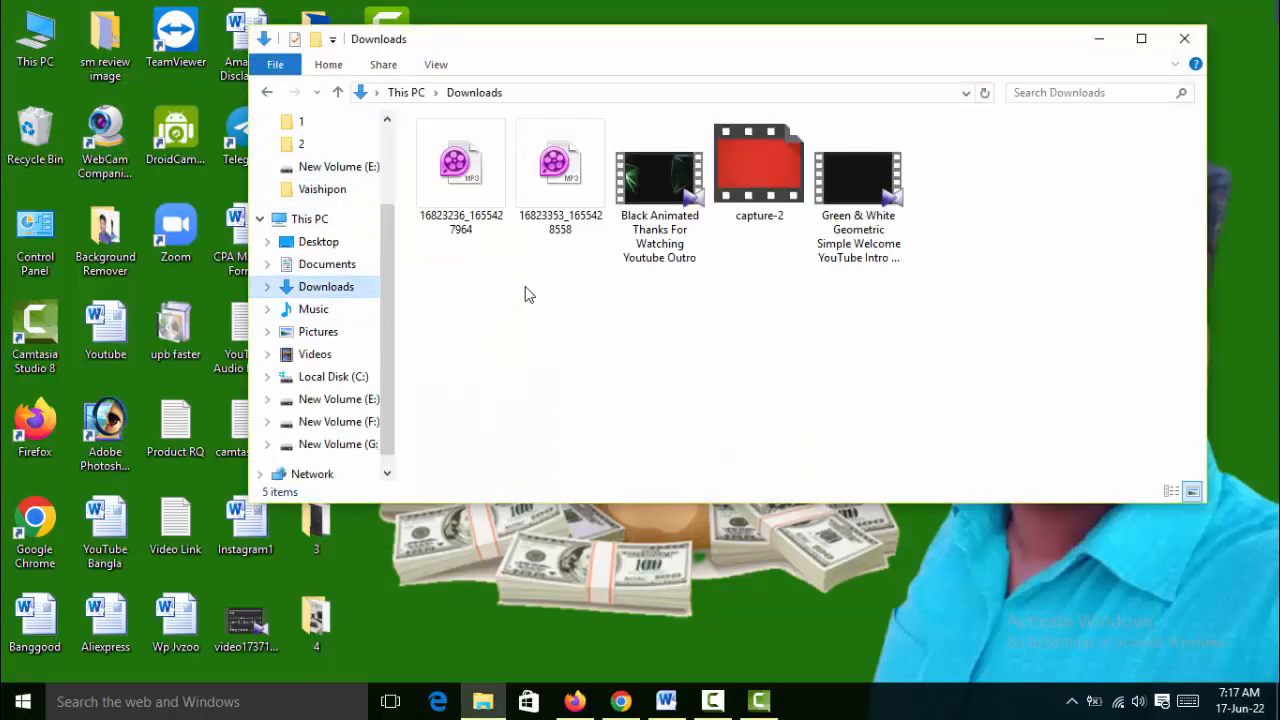
right_click(555, 177)
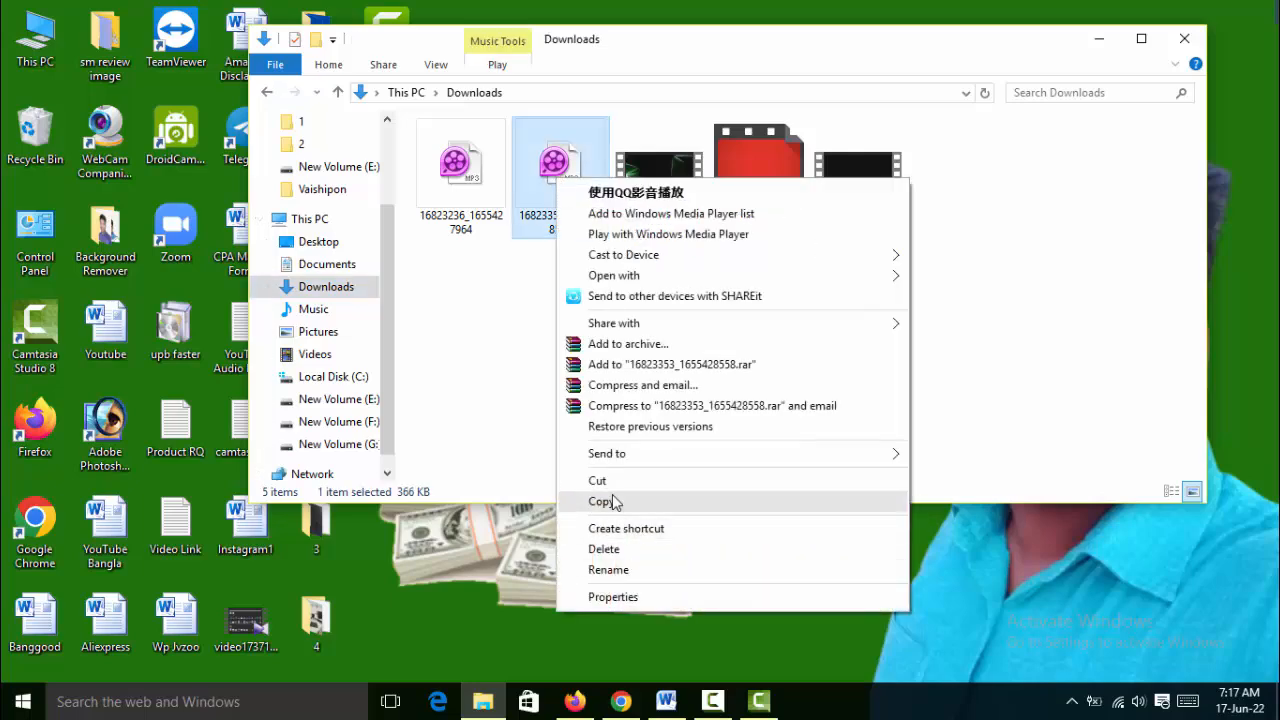
left_click(640, 480)
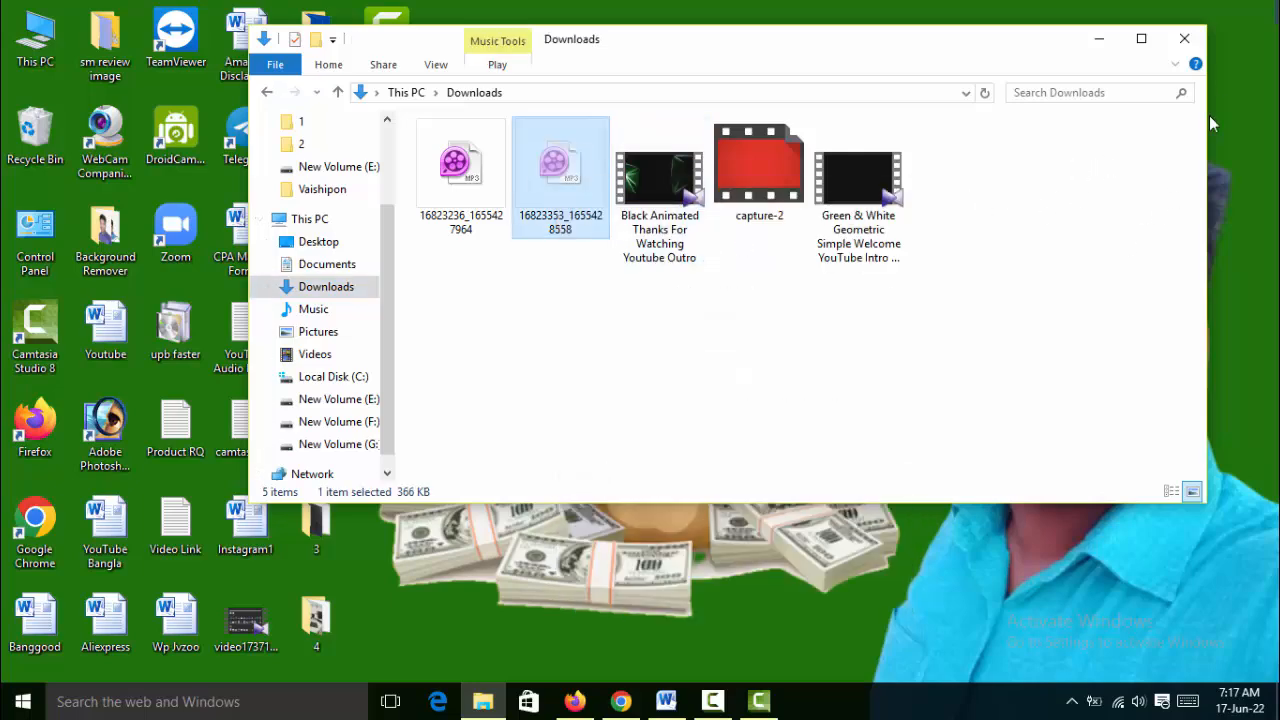
left_click(1184, 38)
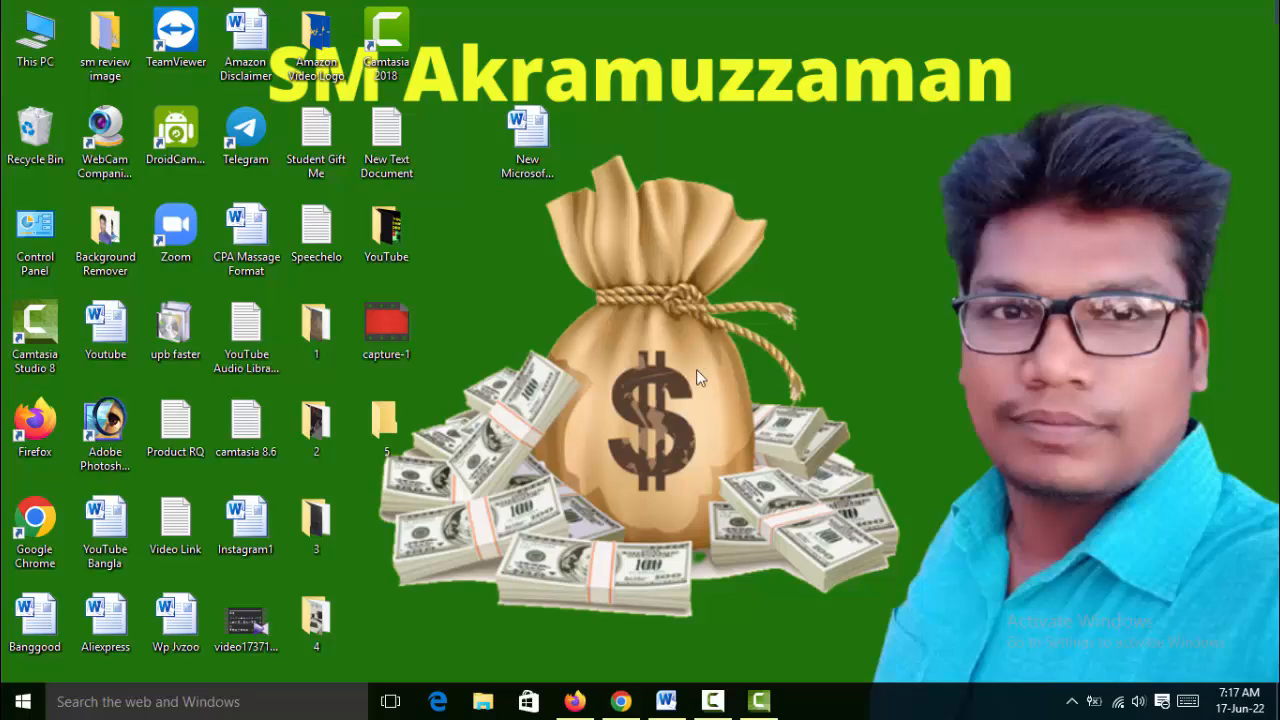
double_click(380, 418)
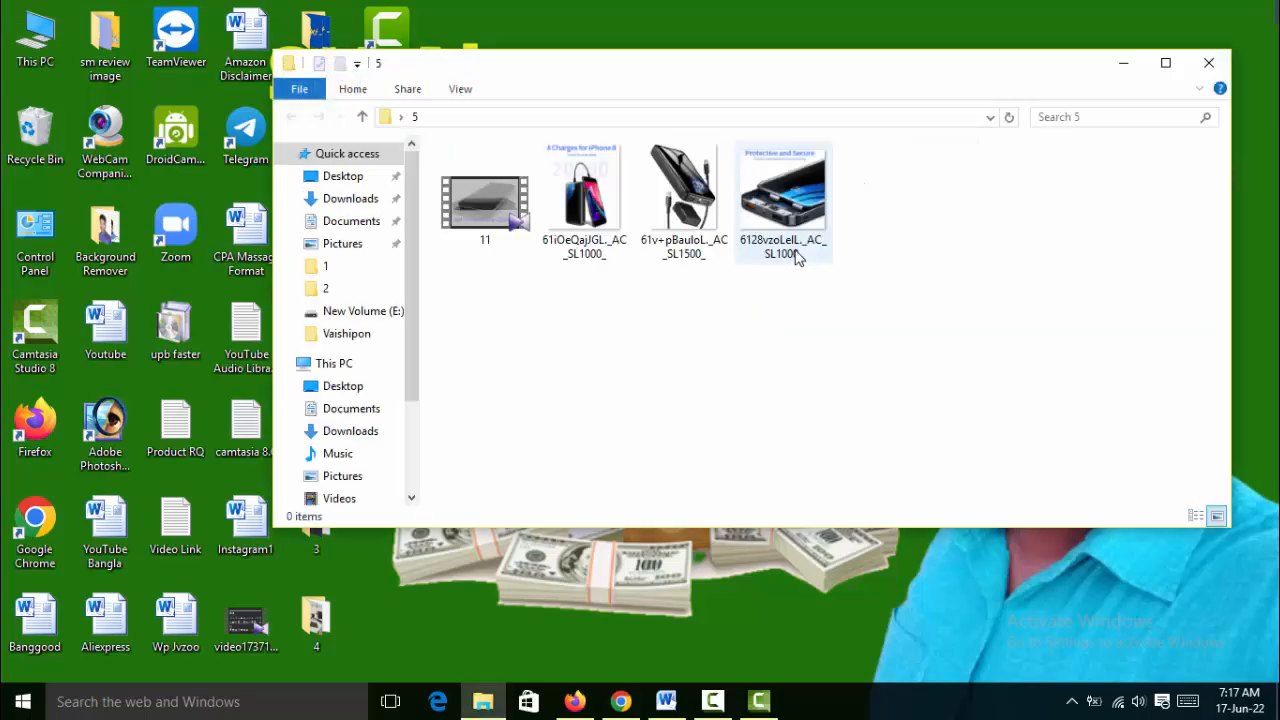
right_click(923, 249)
left_click(1040, 400)
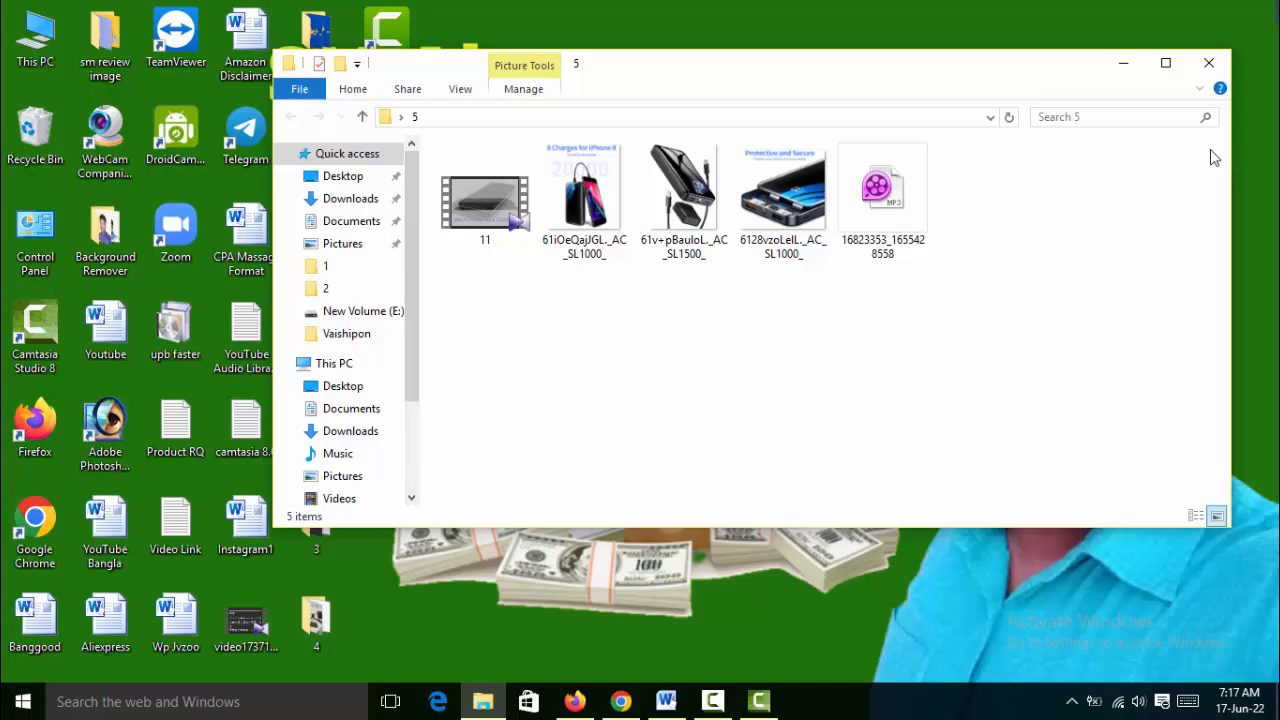
left_click(1209, 62)
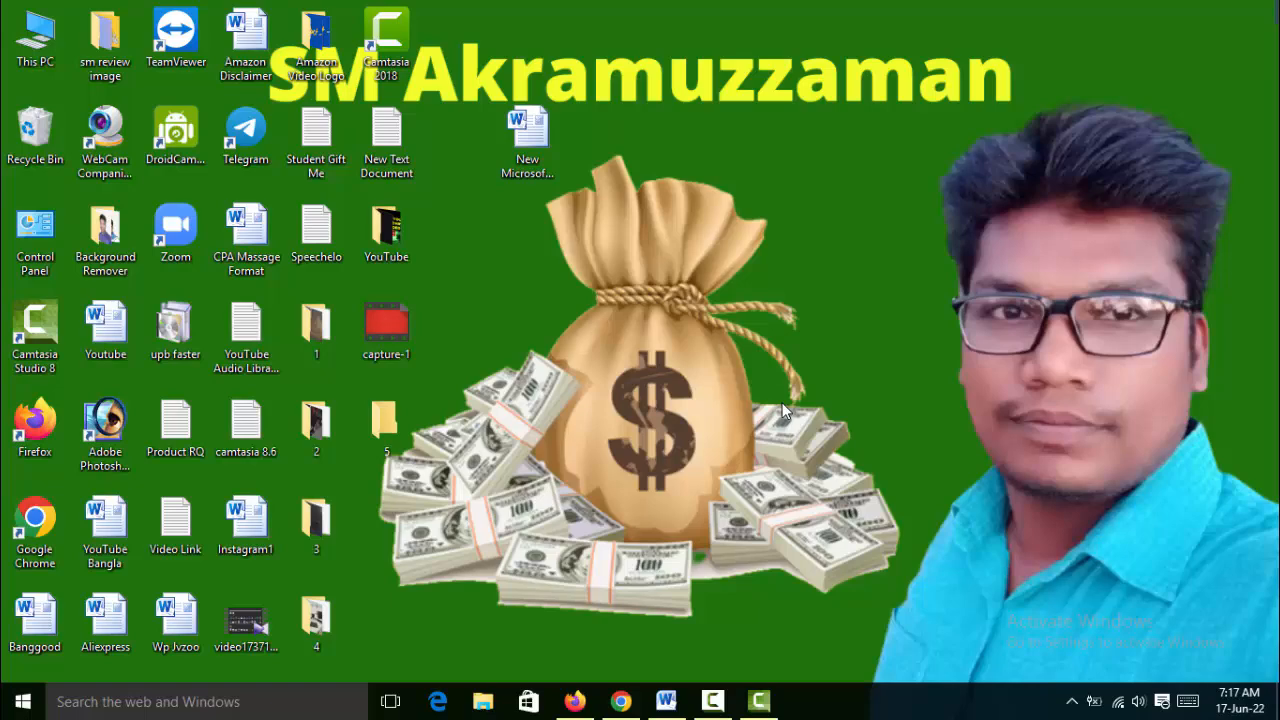
Step: Switch to Camtasia Studio and import all the files from the desktop's YouTube folder into the clip bin
left_click(756, 699)
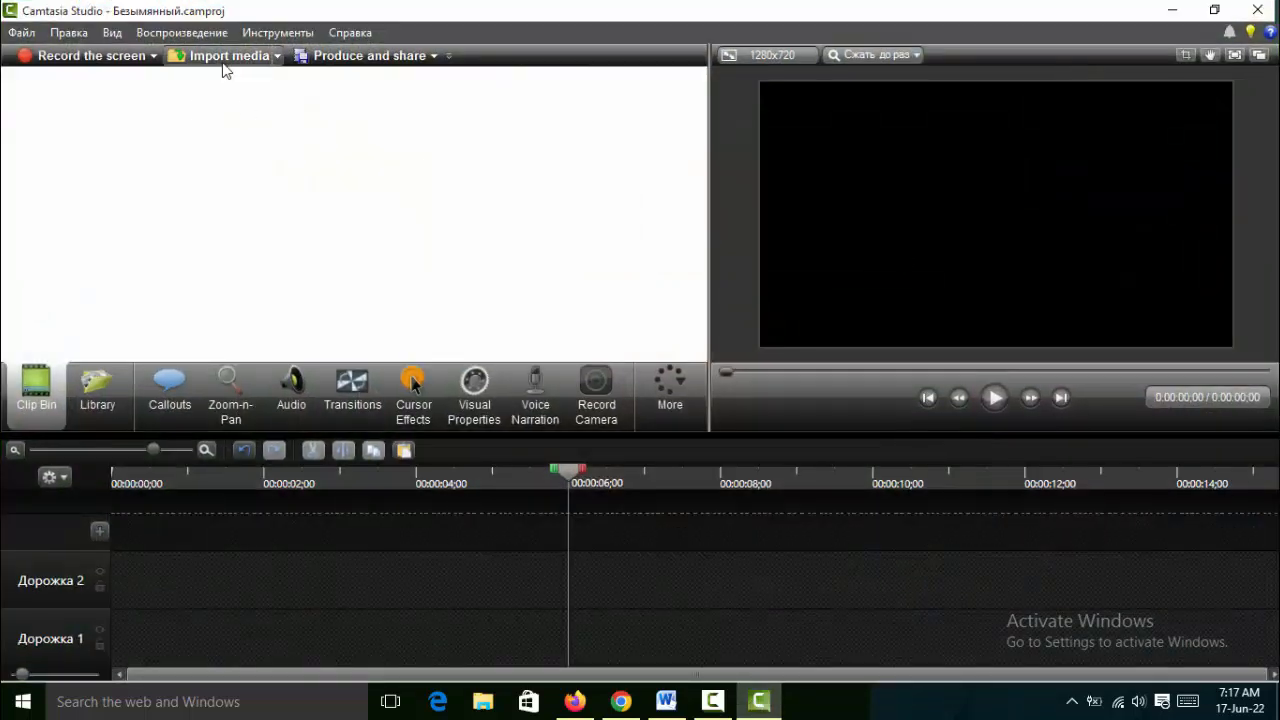
left_click(225, 56)
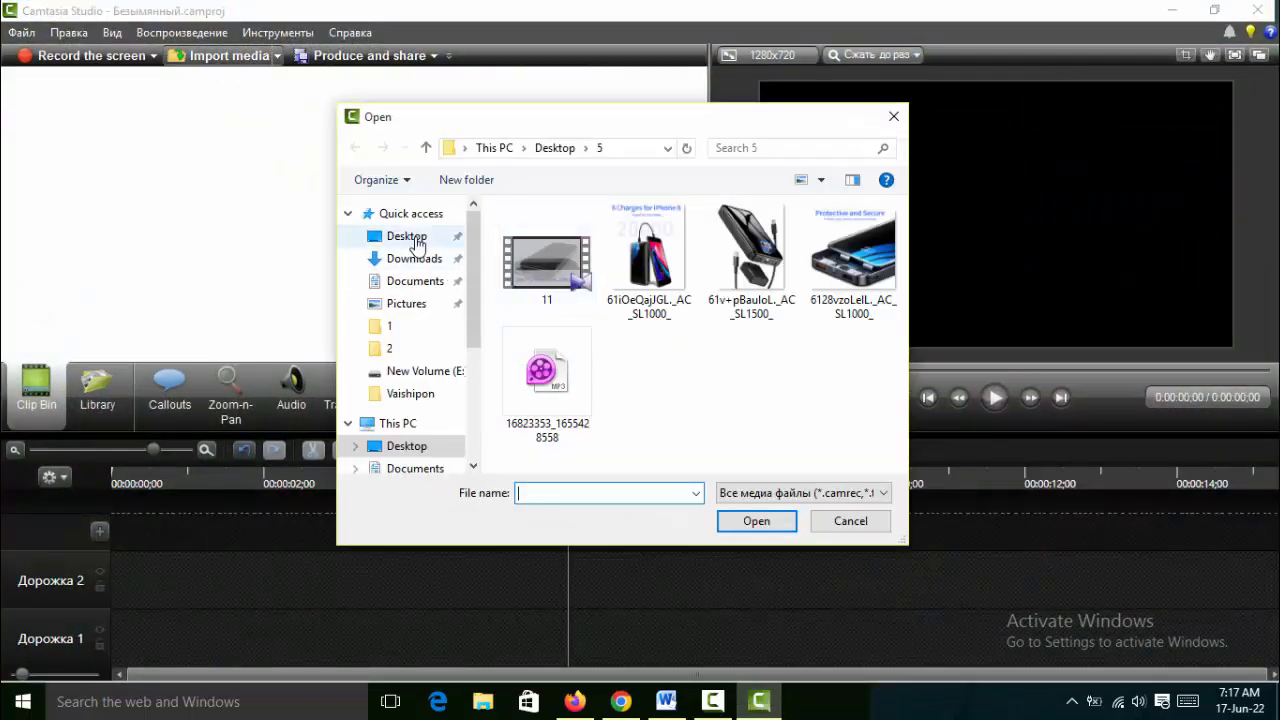
left_click(408, 237)
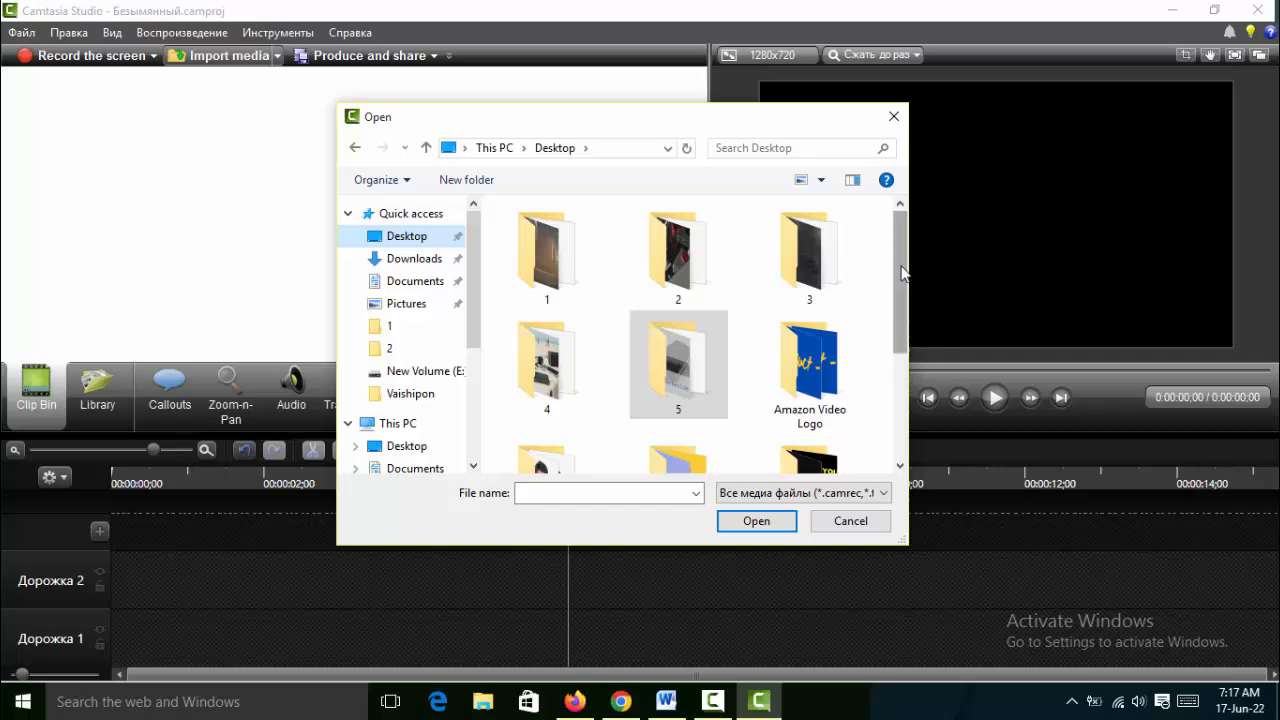
scroll(903, 272, "down", 2)
double_click(808, 386)
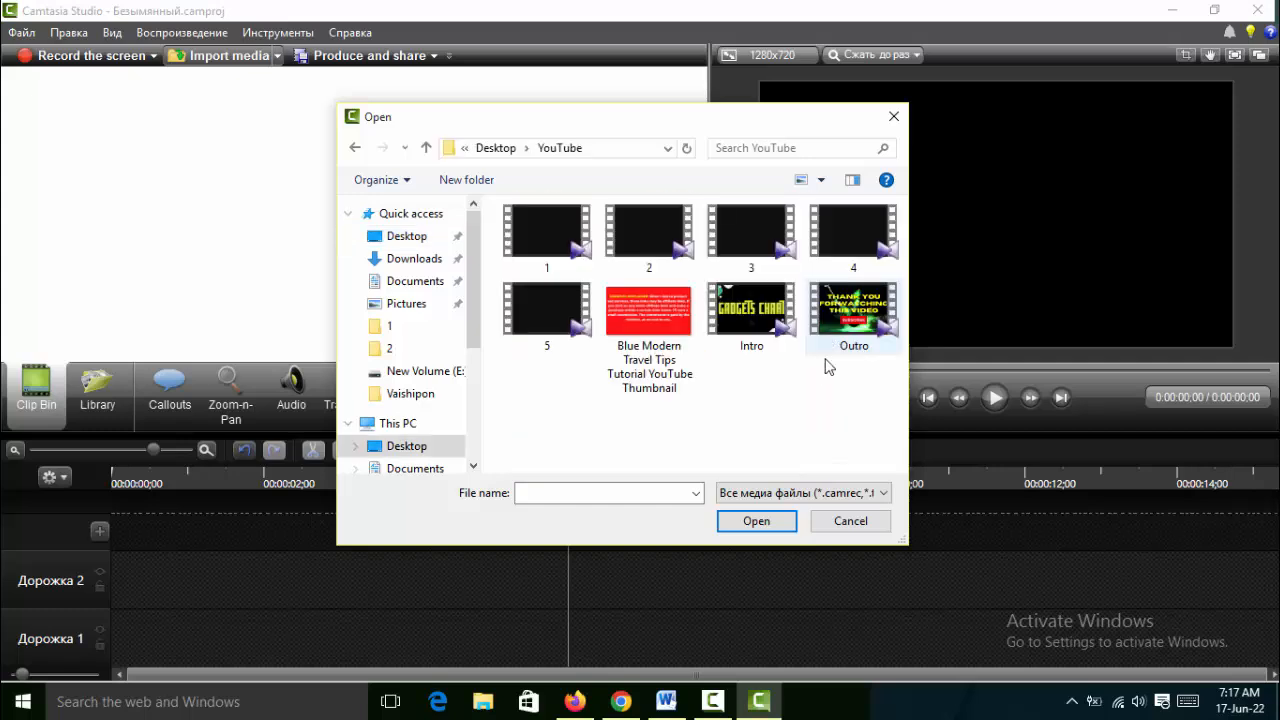
left_click_drag(500, 416, 902, 204)
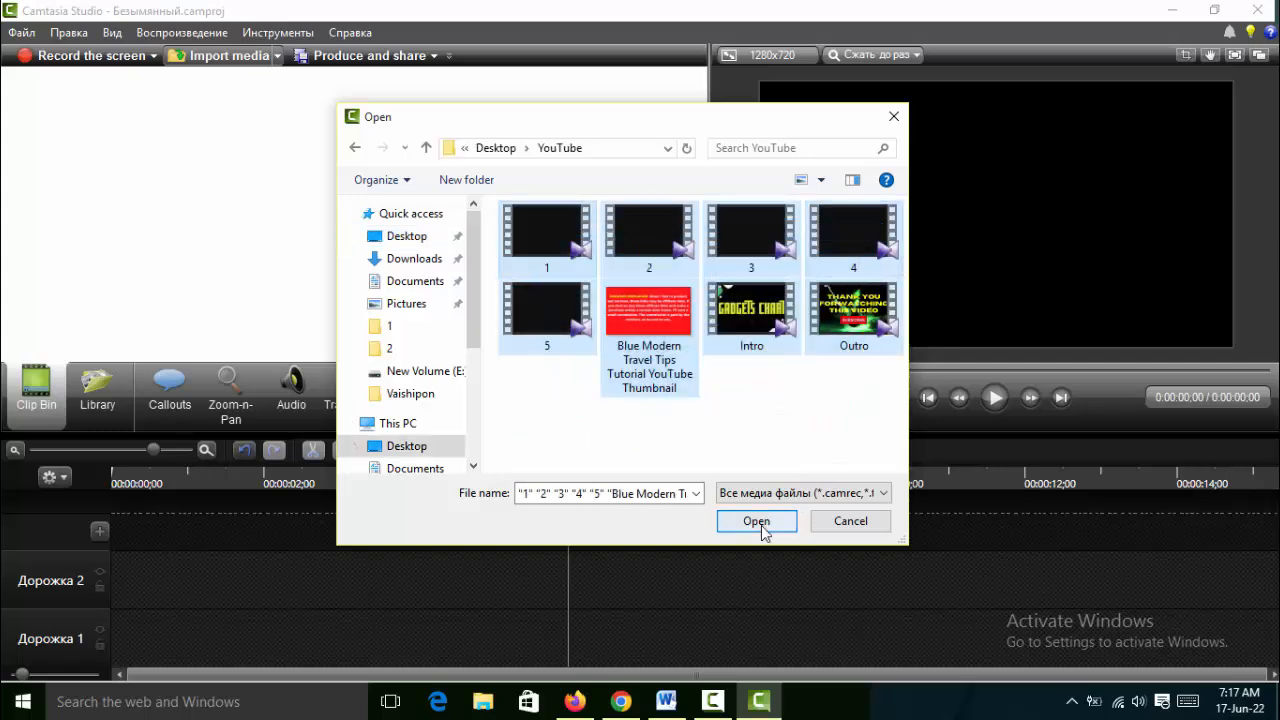
left_click(757, 522)
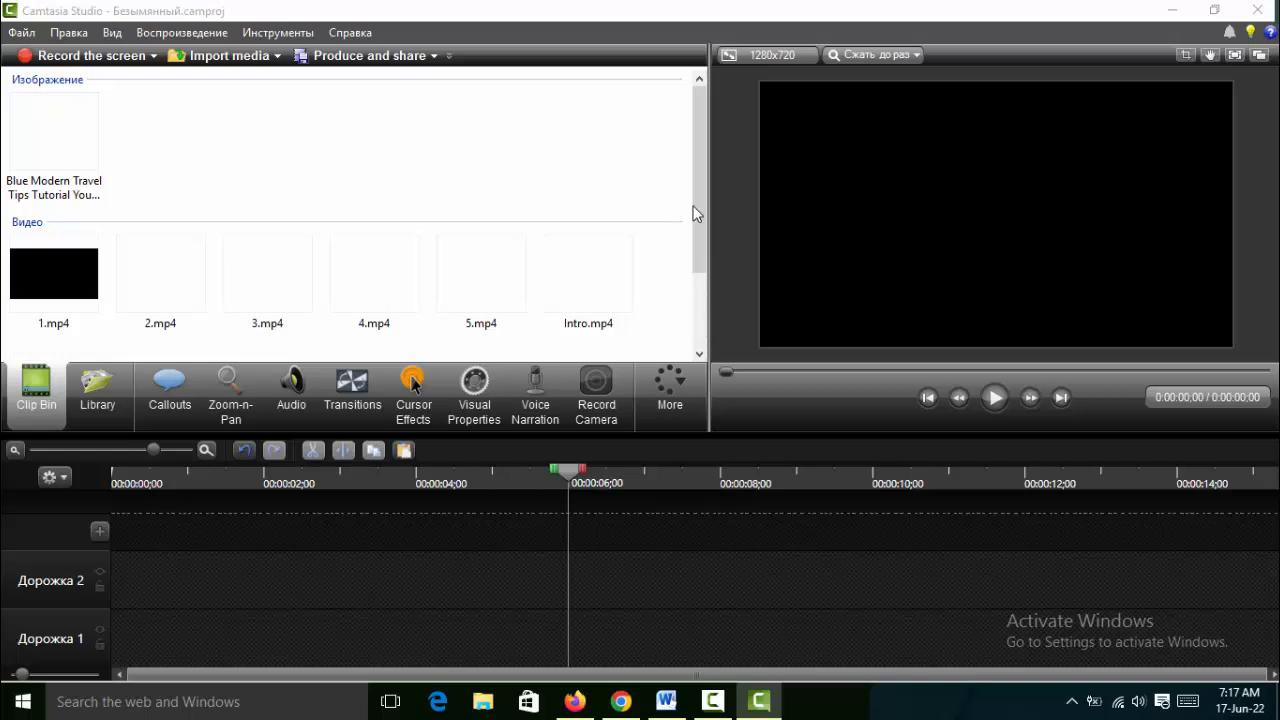
Step: Return the timeline playhead to the start and dismiss the recorder window
left_click_drag(697, 214, 711, 181)
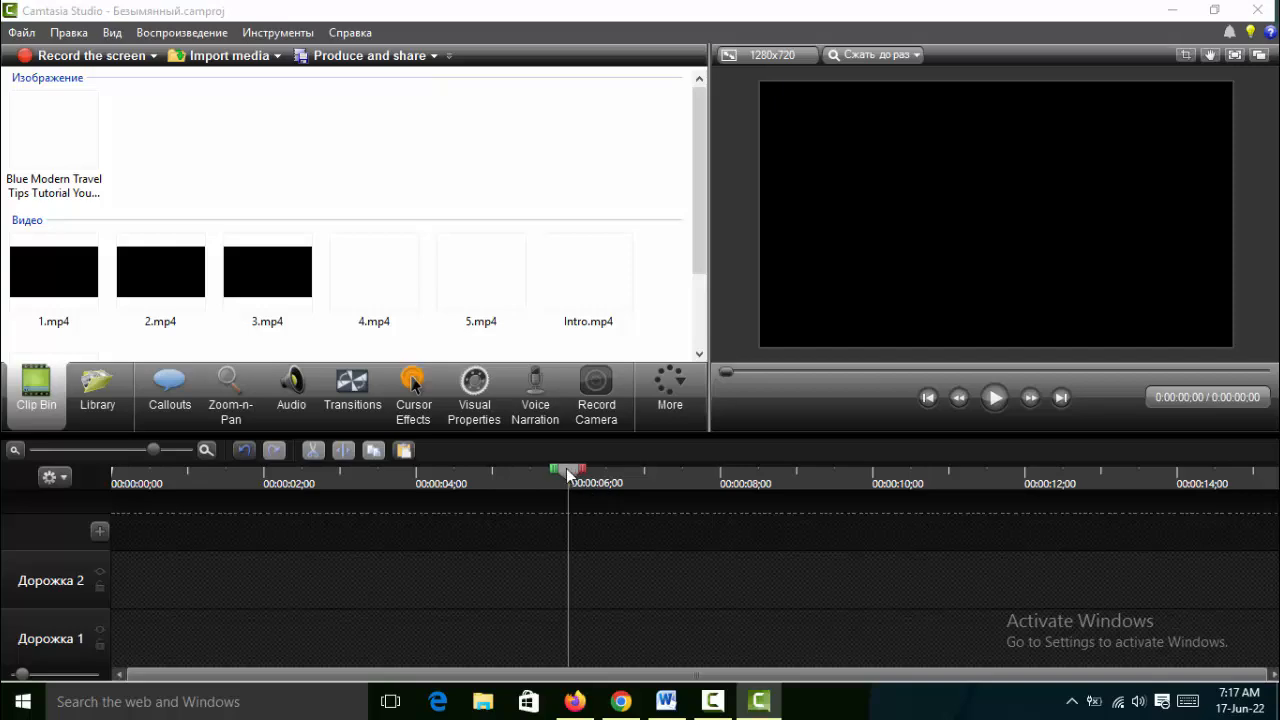
left_click_drag(568, 472, 113, 480)
left_click(760, 703)
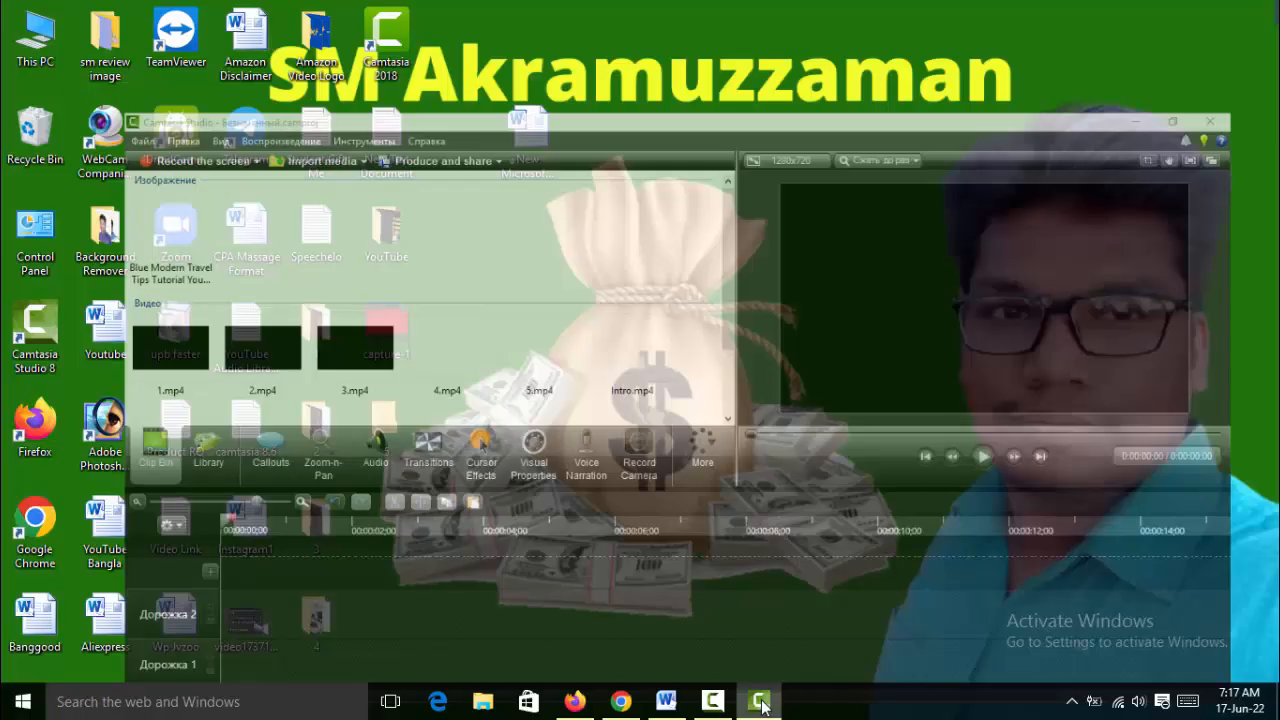
left_click(760, 703)
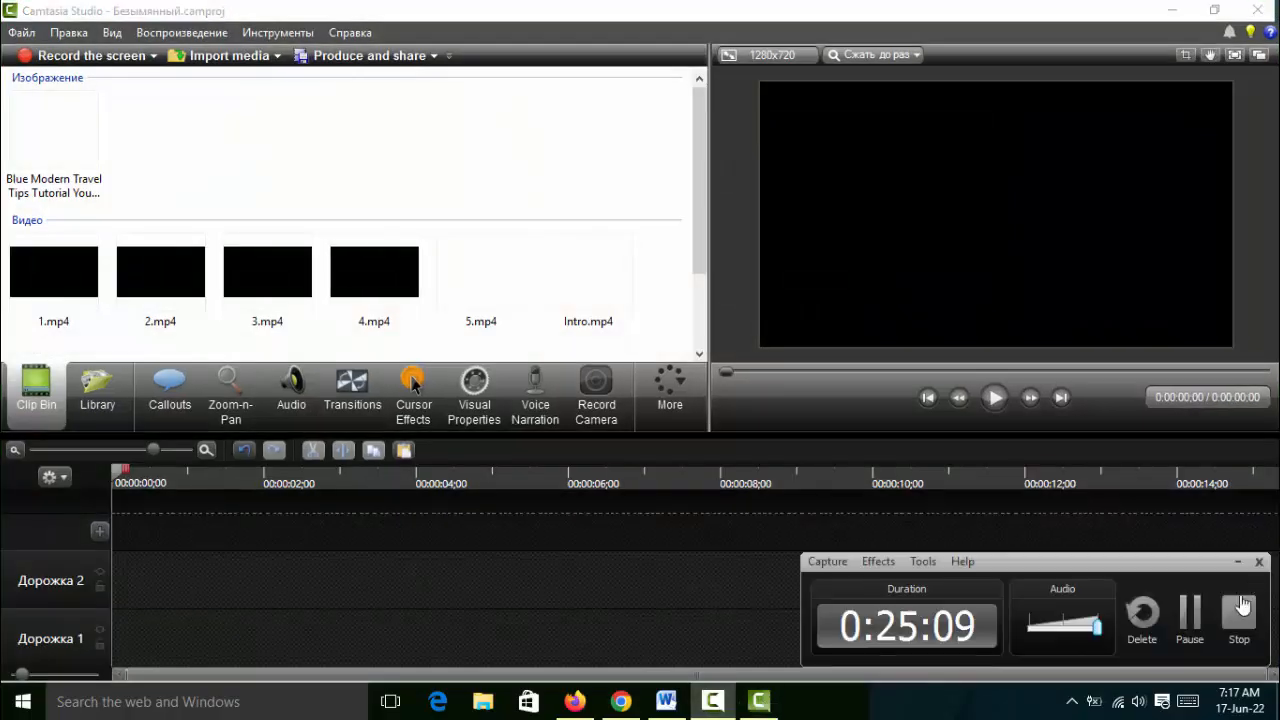
left_click(1259, 561)
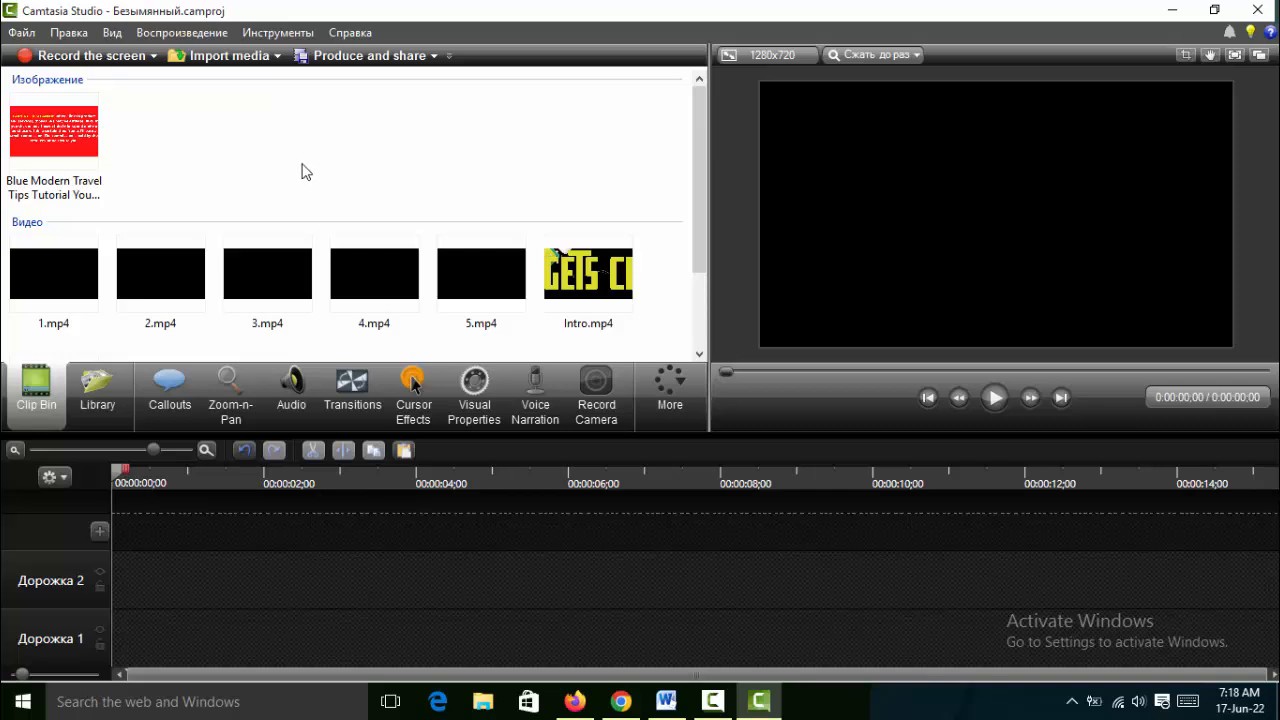
Step: Place the earnings disclaimer image, Intro.mp4 and 1.mp4 one after another on track 2 (Дорожка 2), starting at zero
left_click_drag(41, 132, 125, 578)
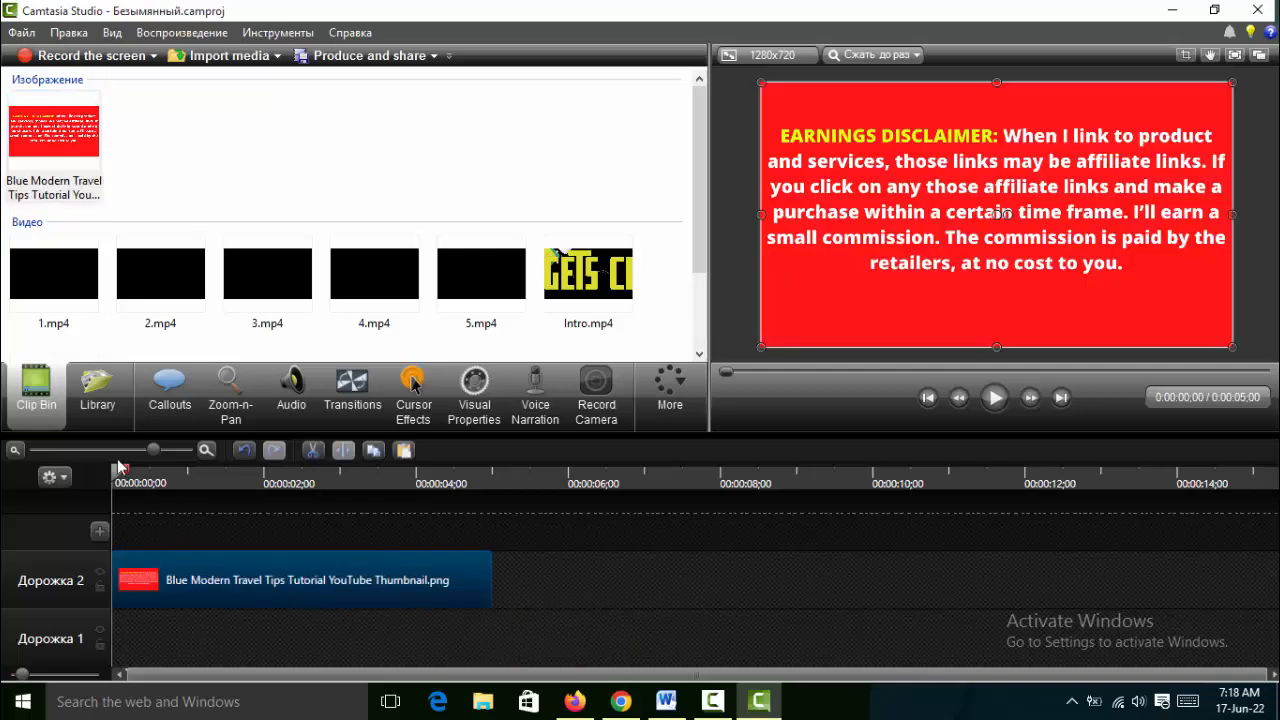
left_click_drag(155, 451, 108, 451)
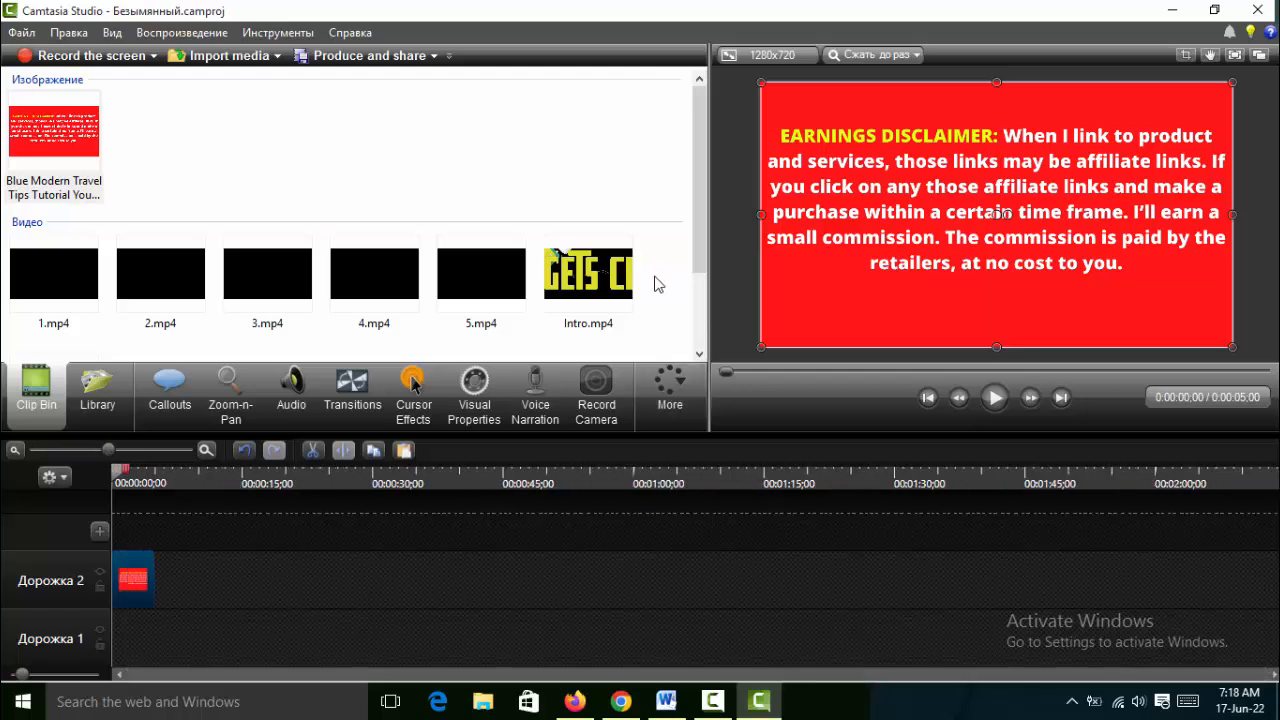
left_click_drag(594, 284, 195, 575)
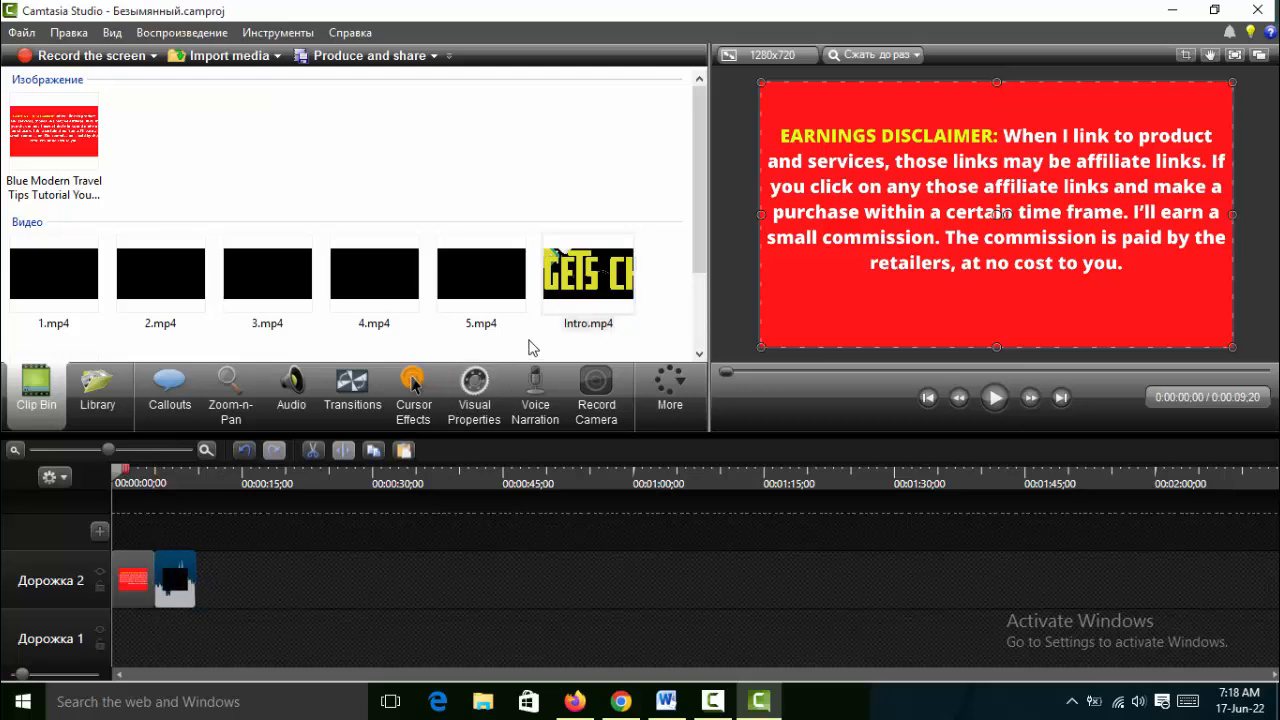
left_click_drag(697, 212, 674, 257)
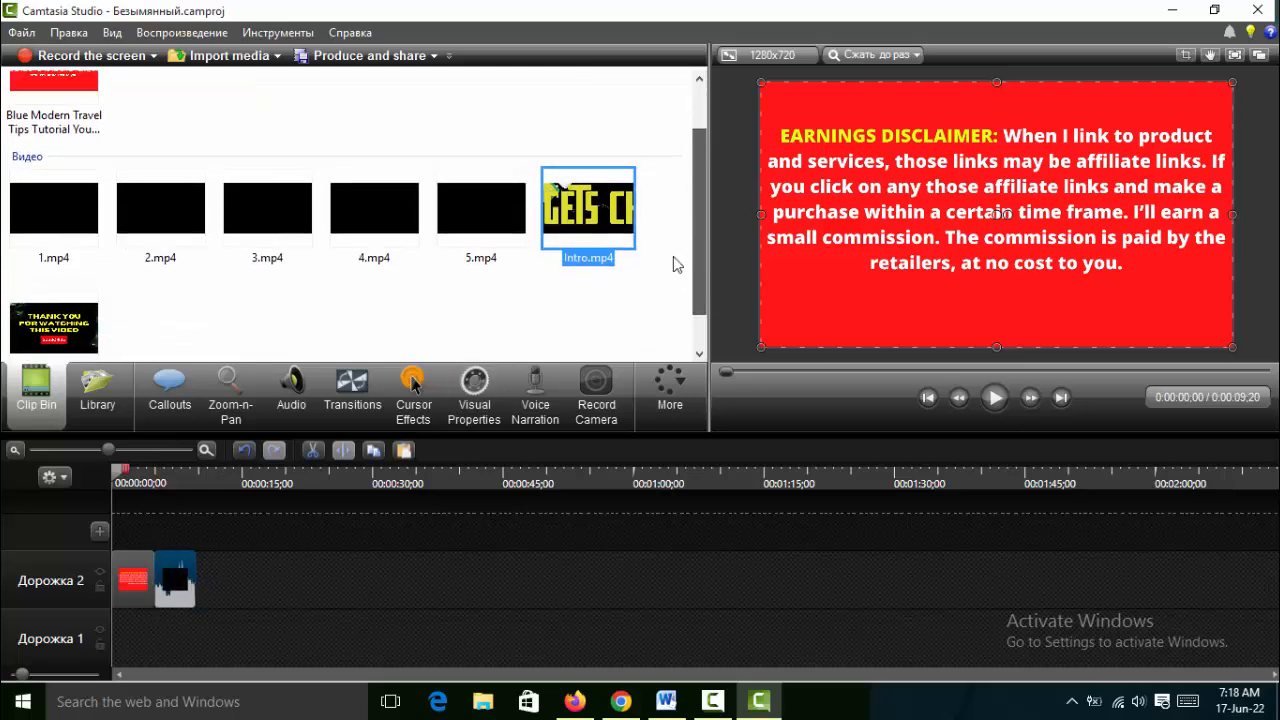
left_click_drag(50, 212, 214, 580)
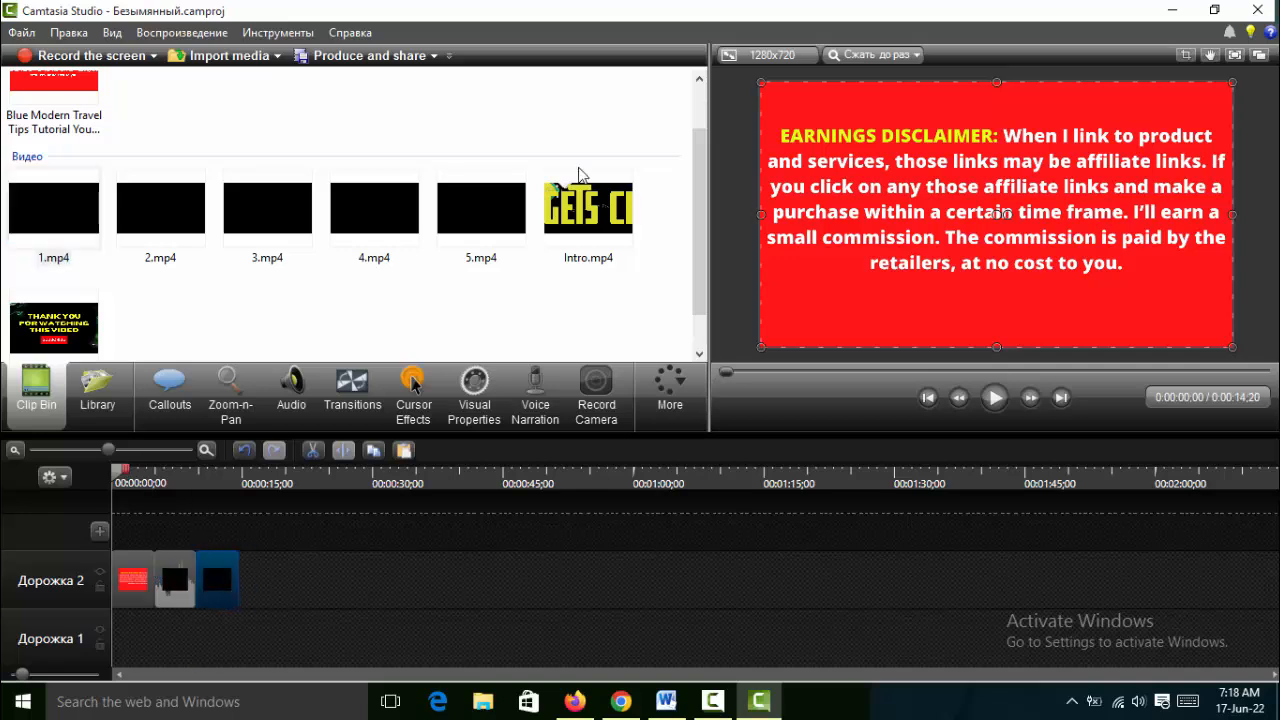
Step: Minimize Camtasia Studio and batch-rename all the files in desktop folder 1 with the base name "a"
left_click(1172, 10)
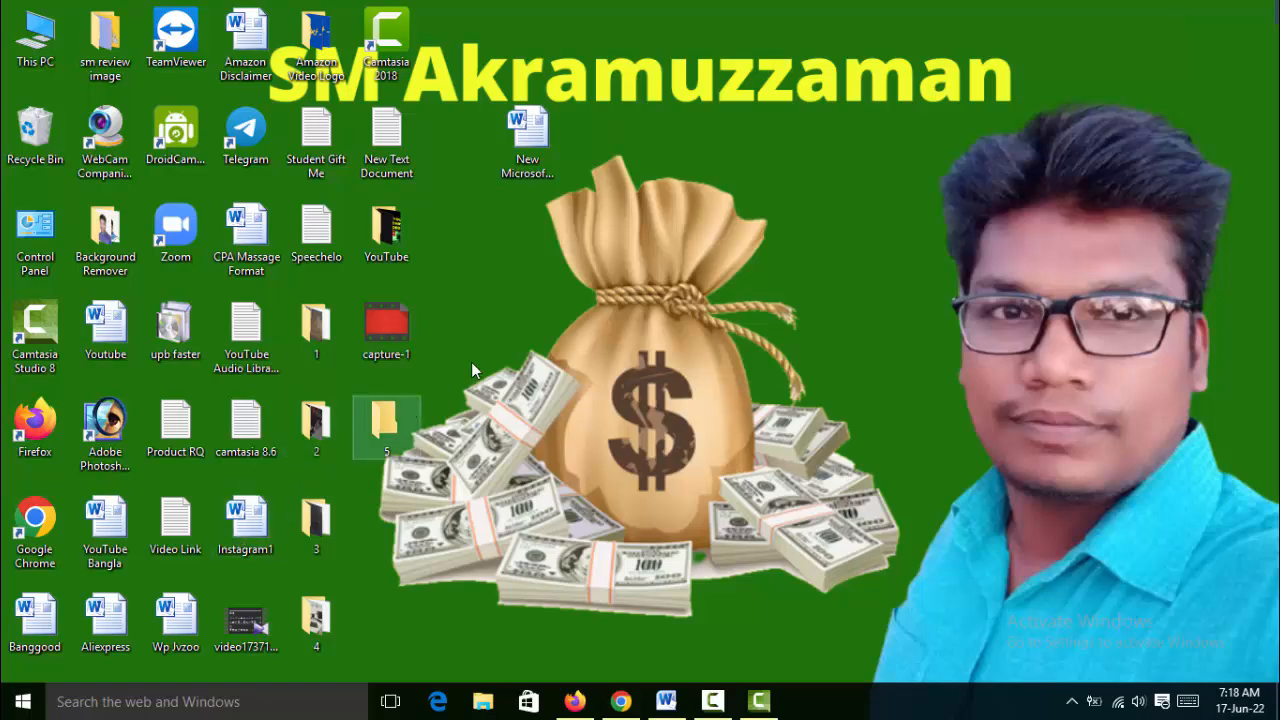
double_click(312, 330)
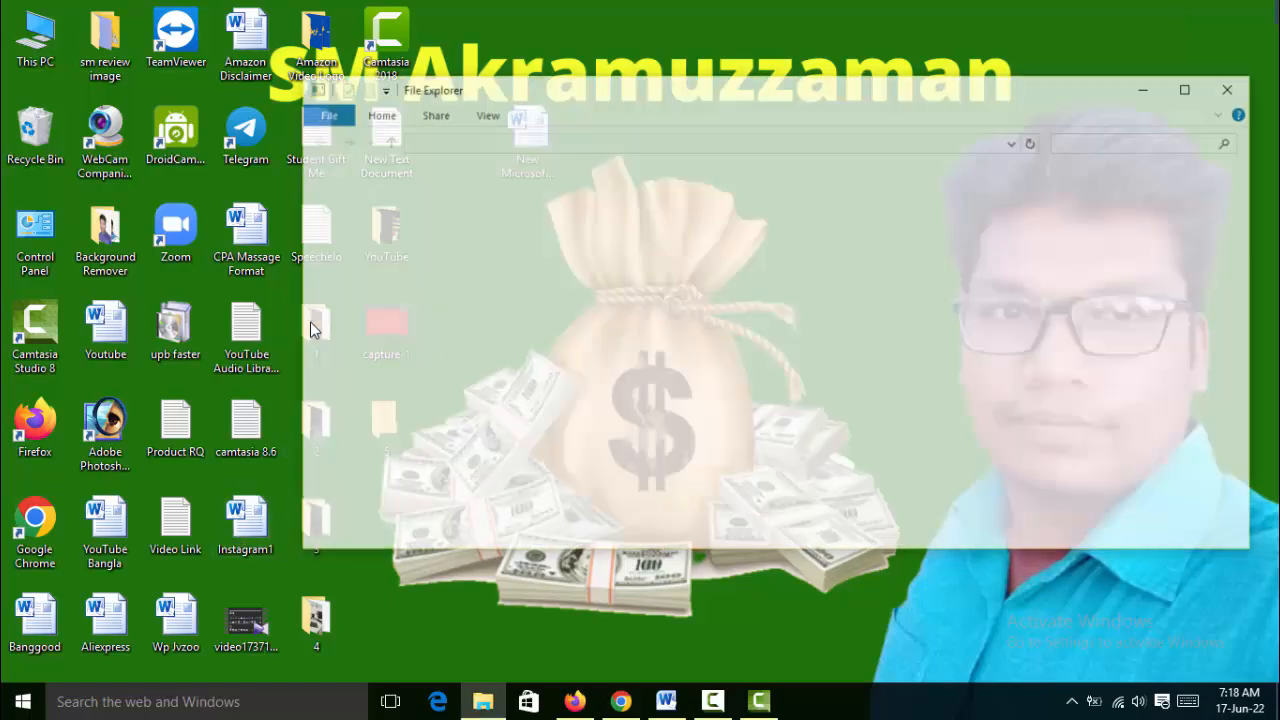
left_click_drag(504, 430, 1204, 230)
right_click(540, 243)
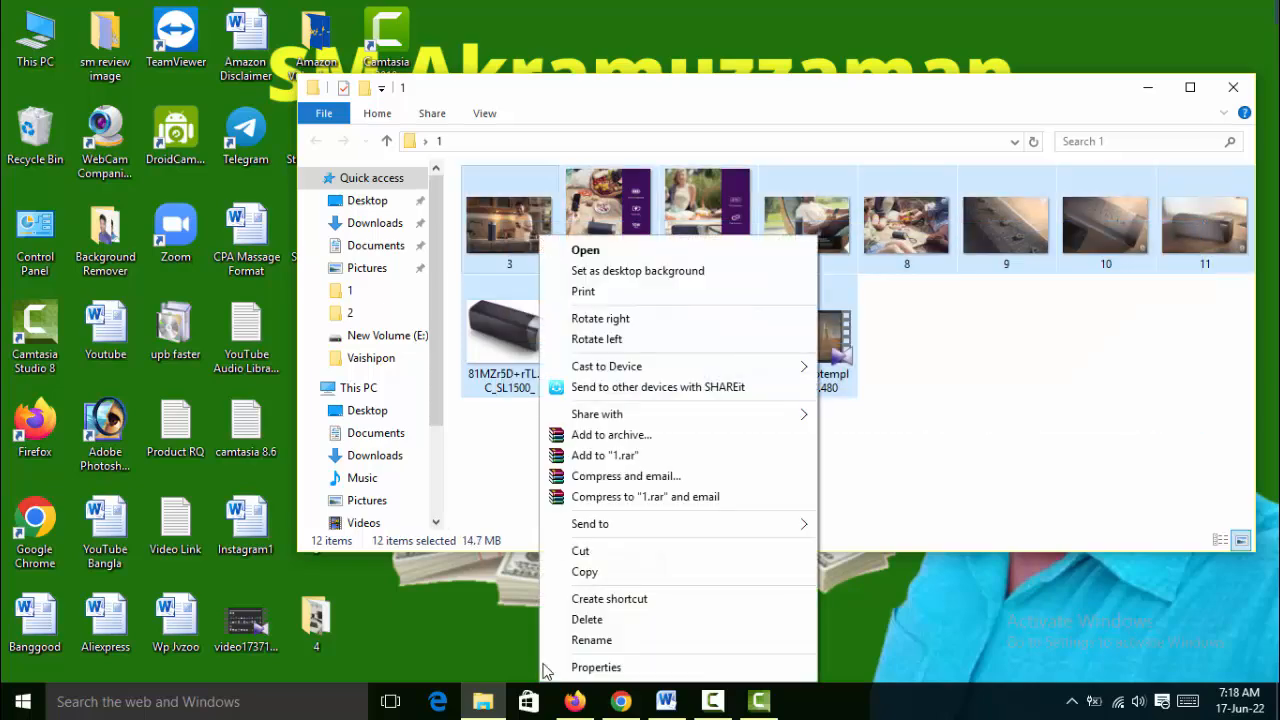
left_click(594, 642)
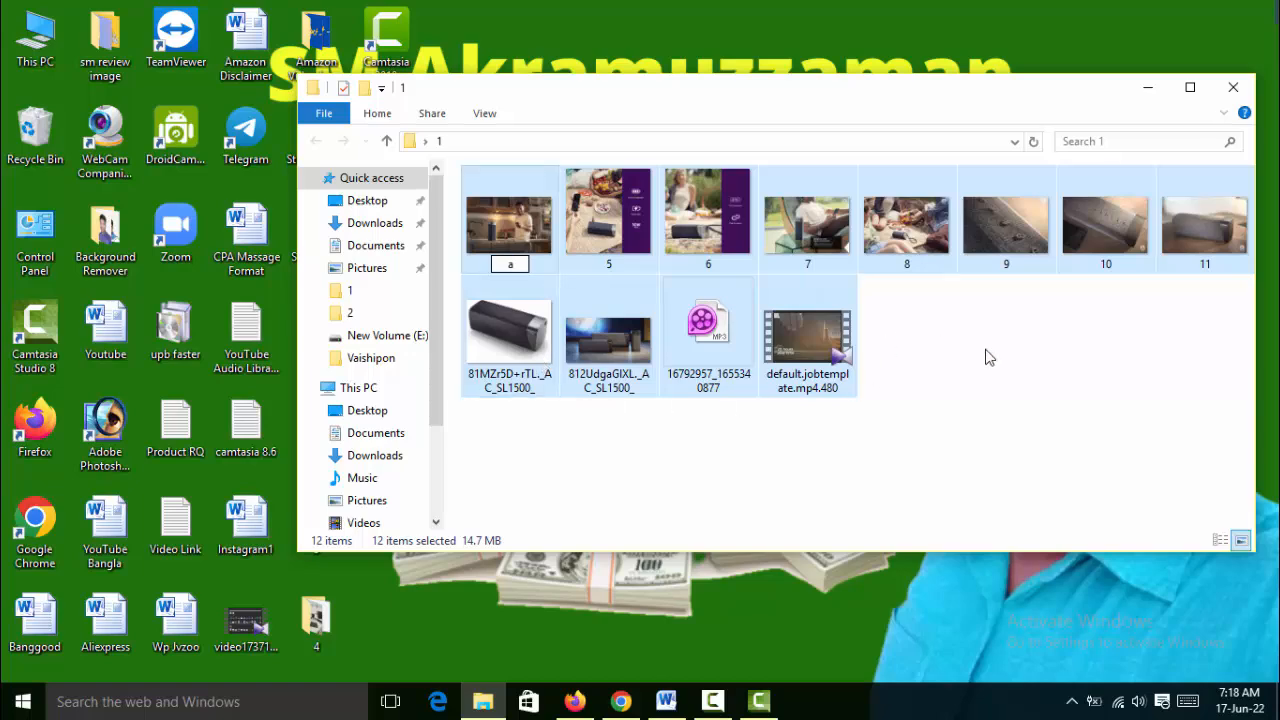
left_click(1015, 365)
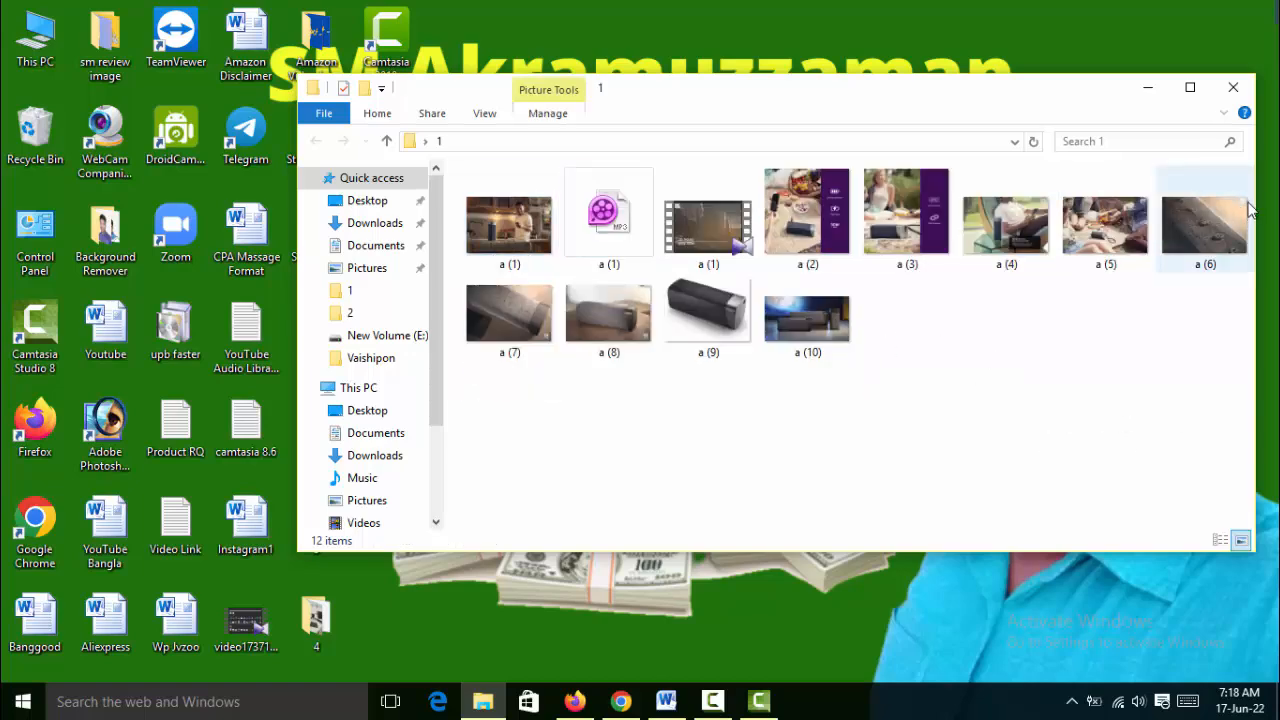
left_click(1232, 87)
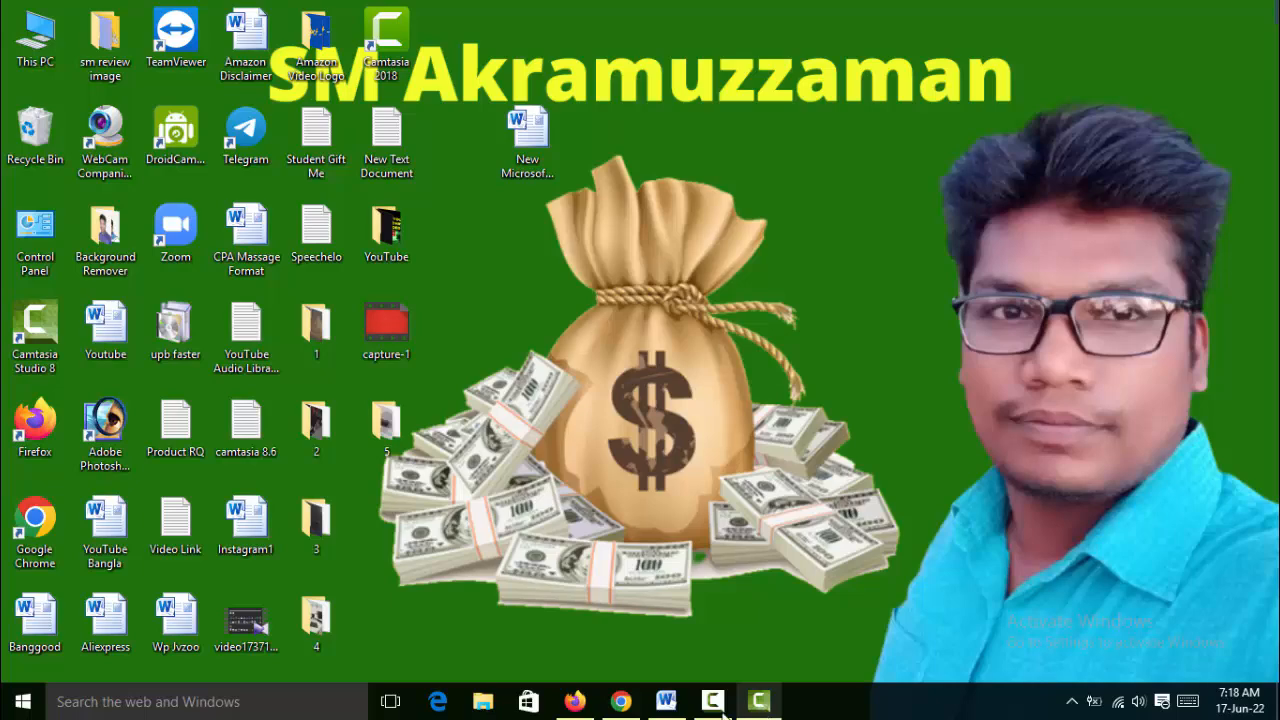
Step: Switch back to Camtasia Studio, minimize the recorder window and import all the files from desktop folder 1 into the clip bin
left_click(770, 704)
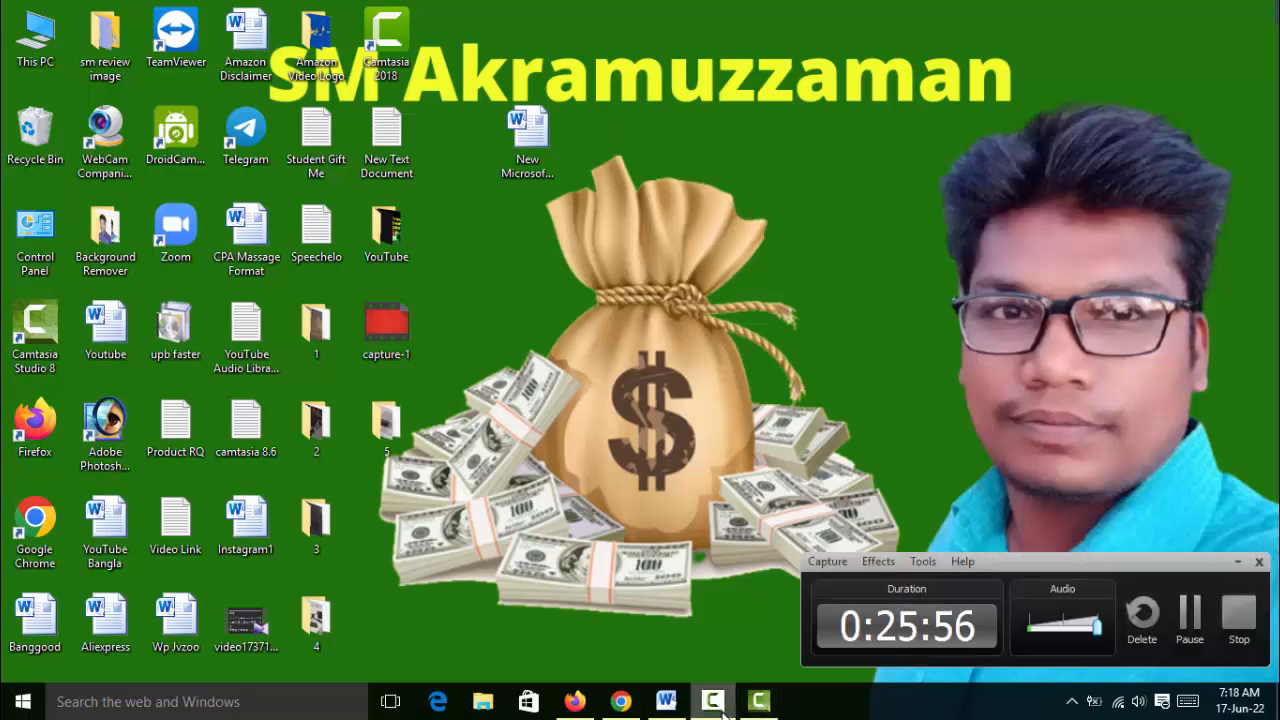
left_click(1238, 563)
left_click(760, 706)
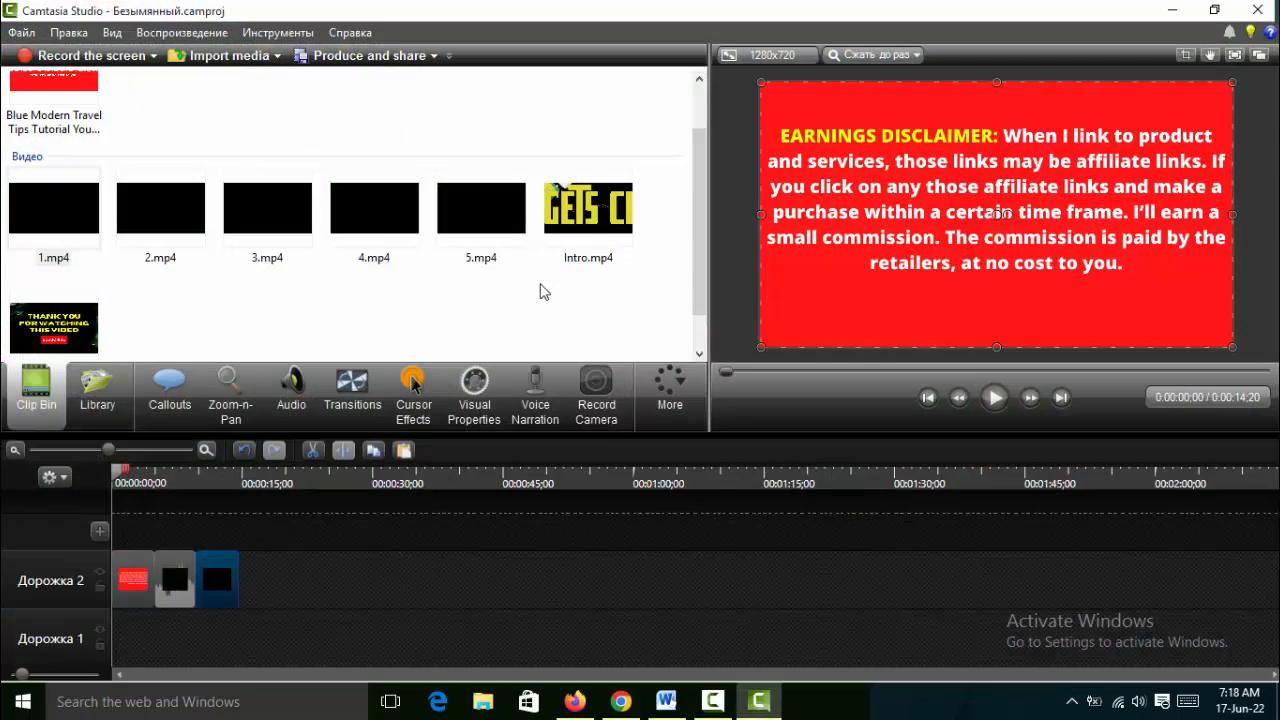
left_click(212, 58)
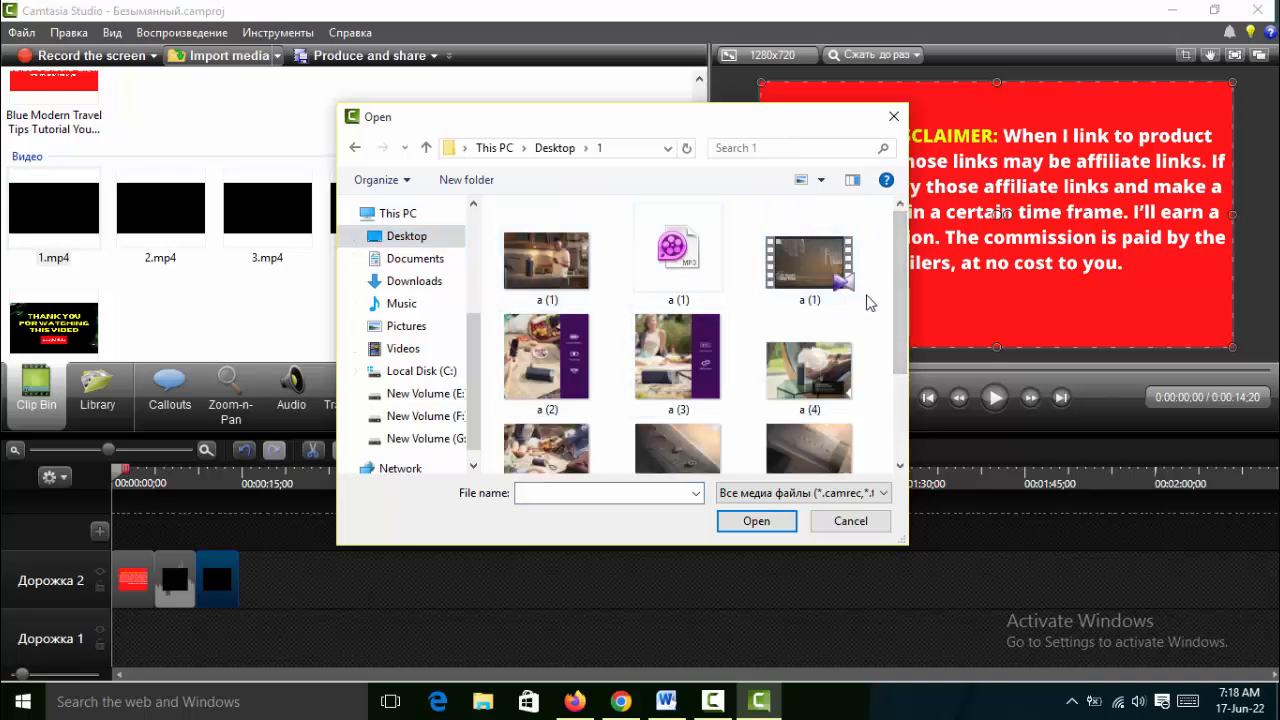
left_click(693, 262)
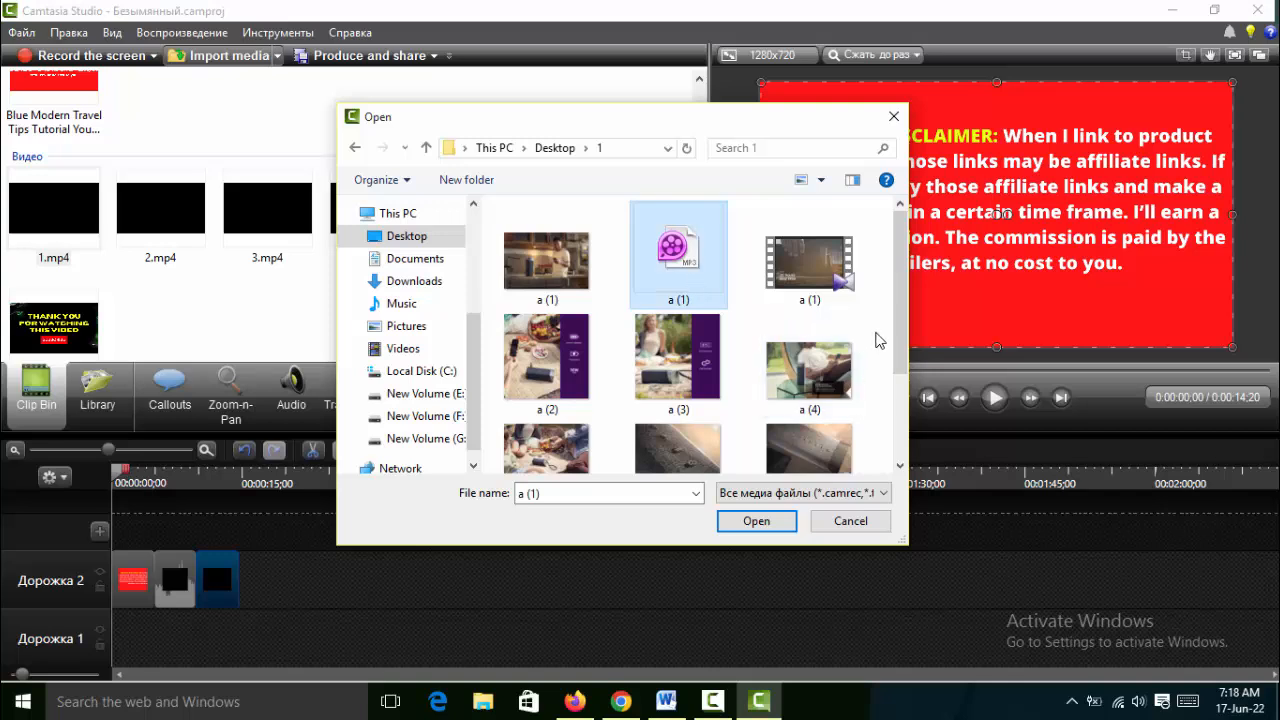
scroll(878, 340, "down", 2)
scroll(878, 340, "up", 2)
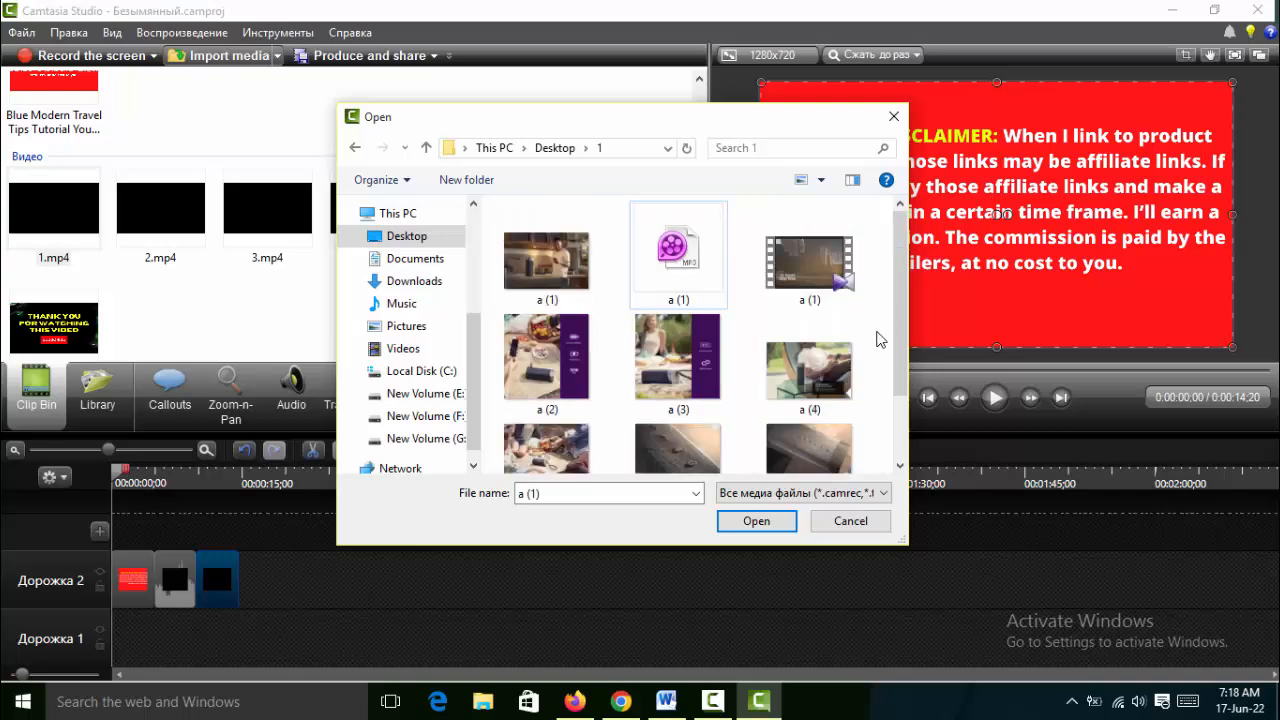
key("ctrl+a")
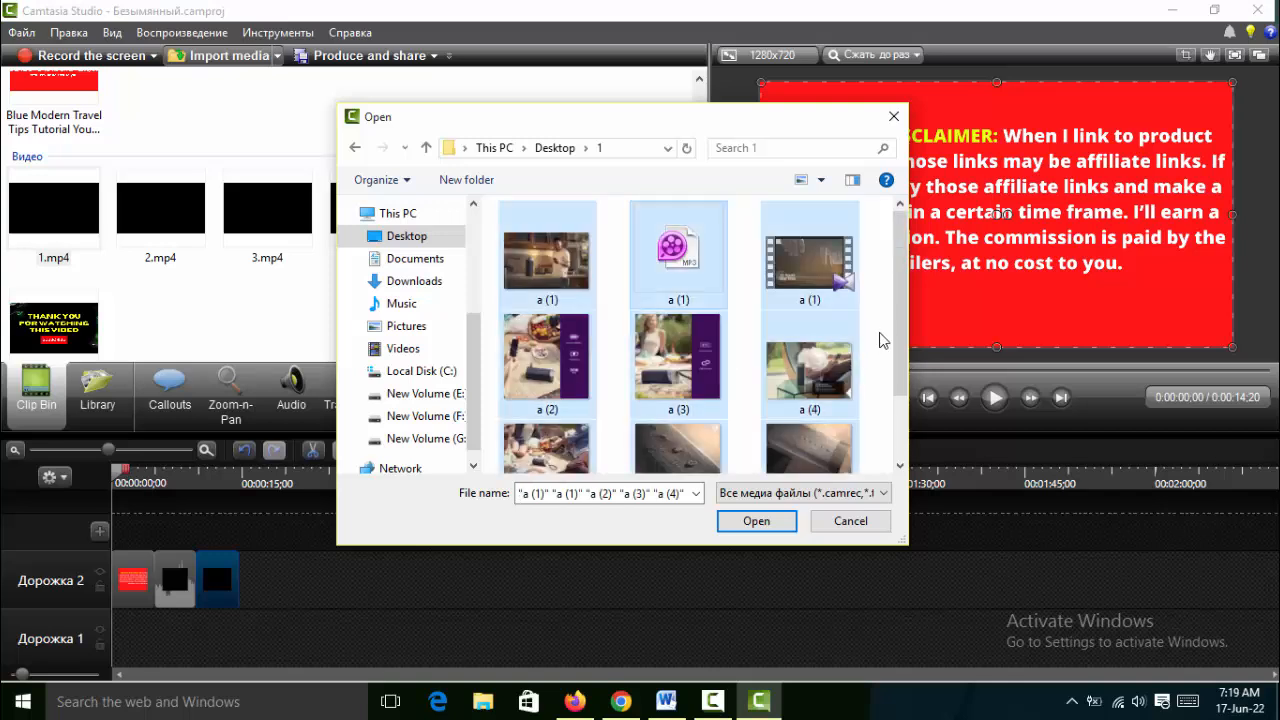
left_click(757, 521)
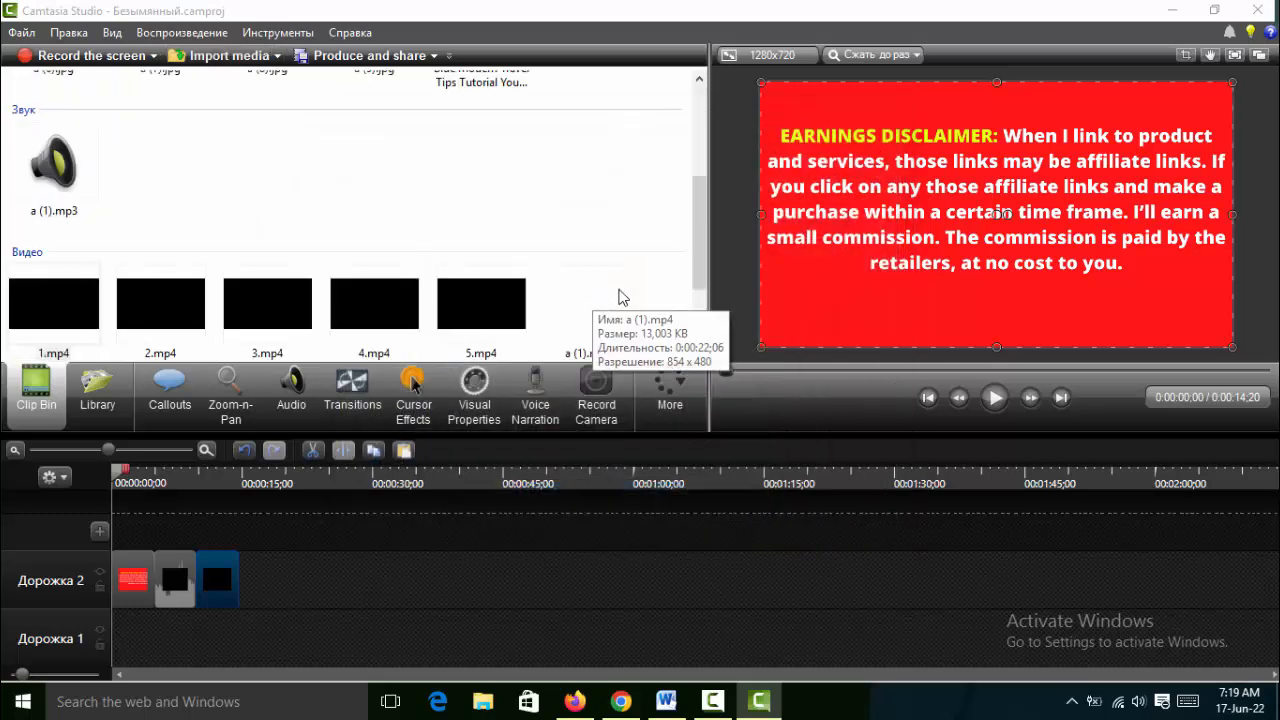
Step: Place the a (1).mp4 video on track 2 (Дорожка 2) directly after 1.mp4
scroll(630, 242, "up", 5)
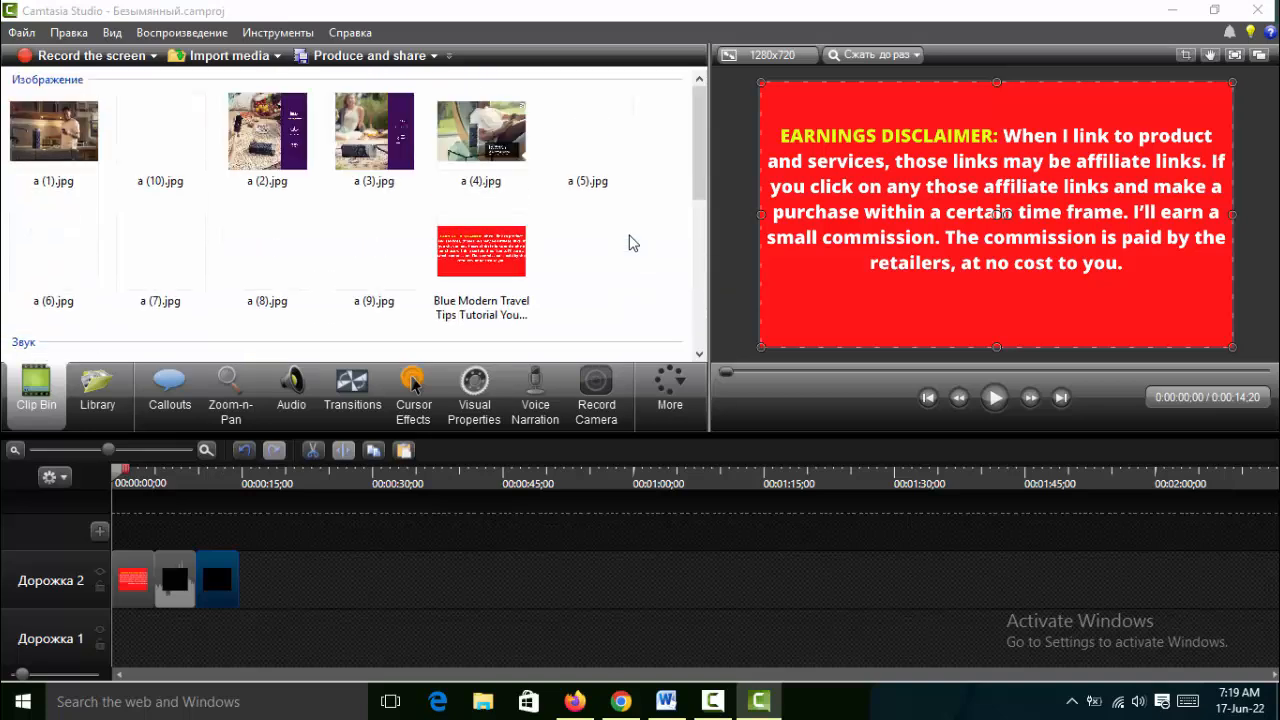
scroll(630, 242, "down", 3)
scroll(630, 242, "down", 3)
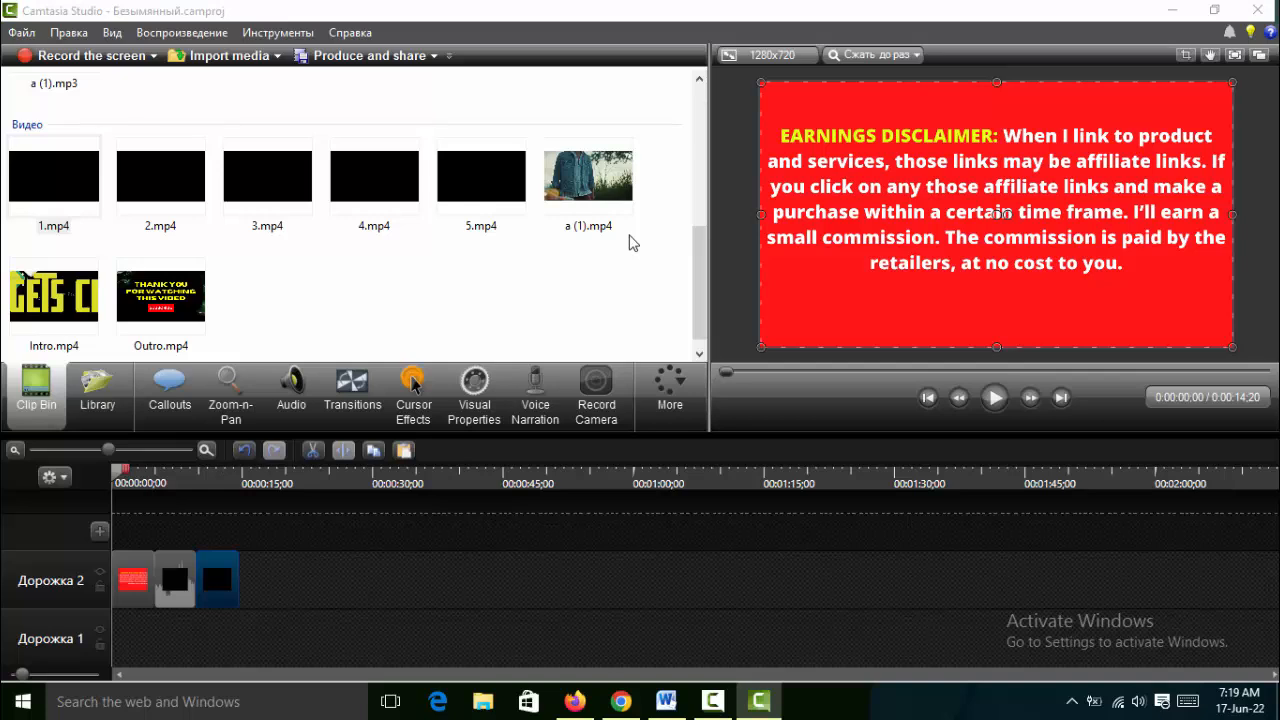
left_click_drag(615, 193, 601, 199)
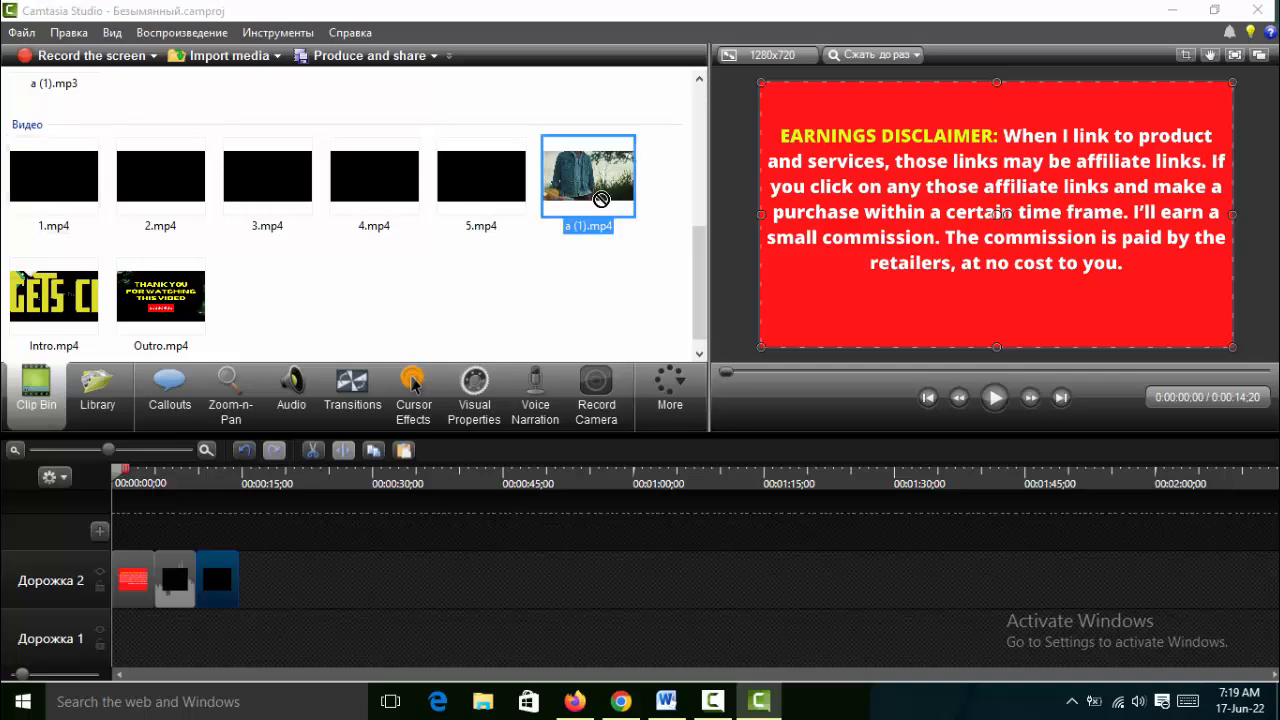
left_click_drag(253, 578, 398, 566)
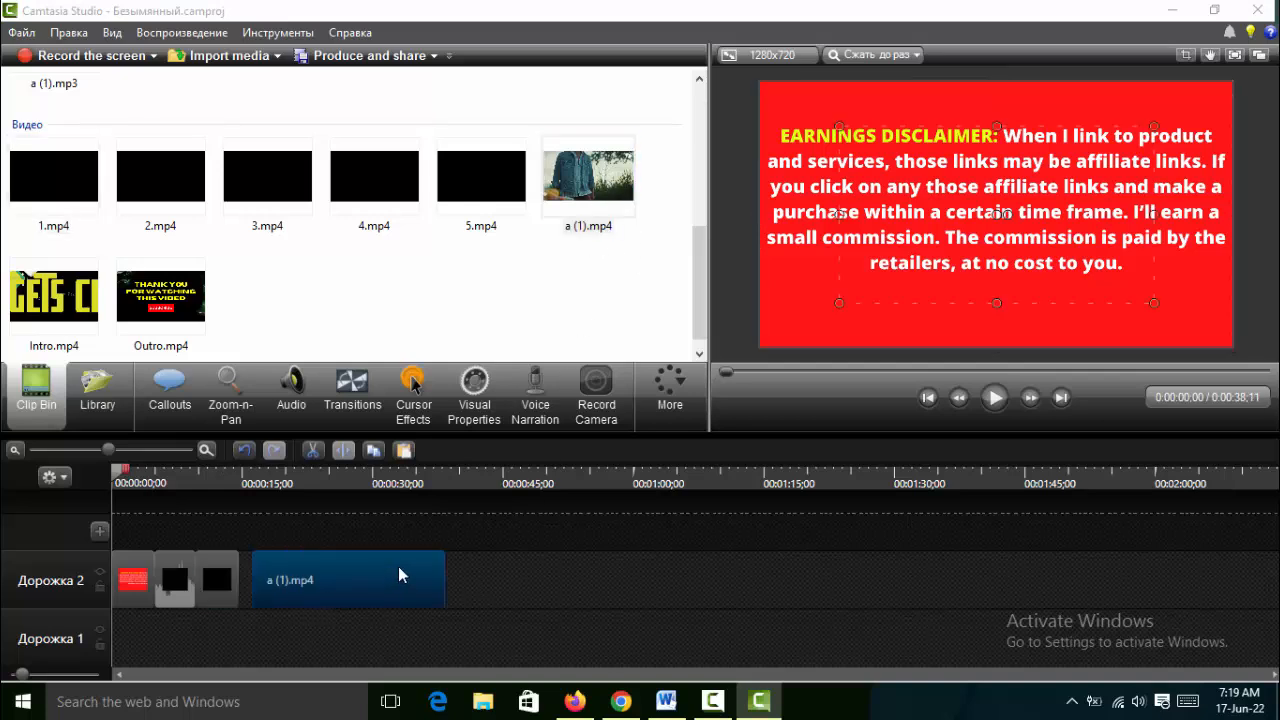
Step: Place the a (1).mp3 voice-over on track 1 (Дорожка 1), aligned with the start of a (1).mp4
scroll(678, 286, "up", 3)
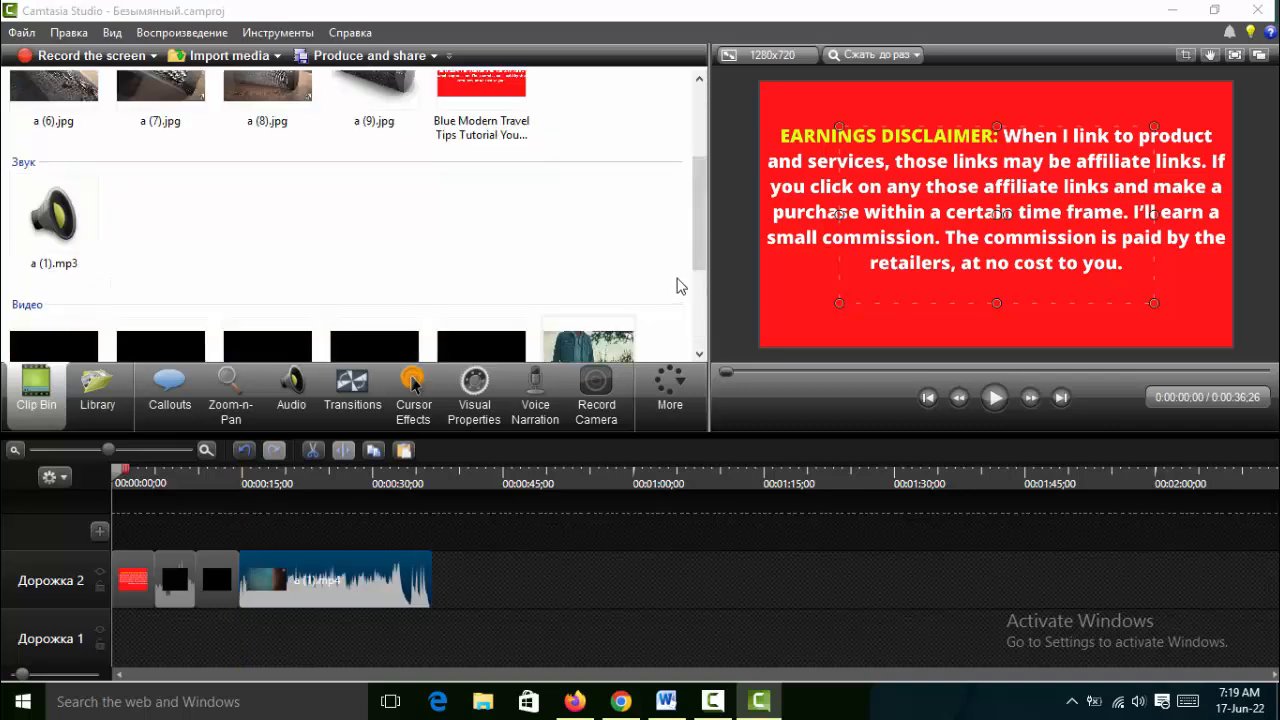
left_click_drag(76, 220, 141, 497)
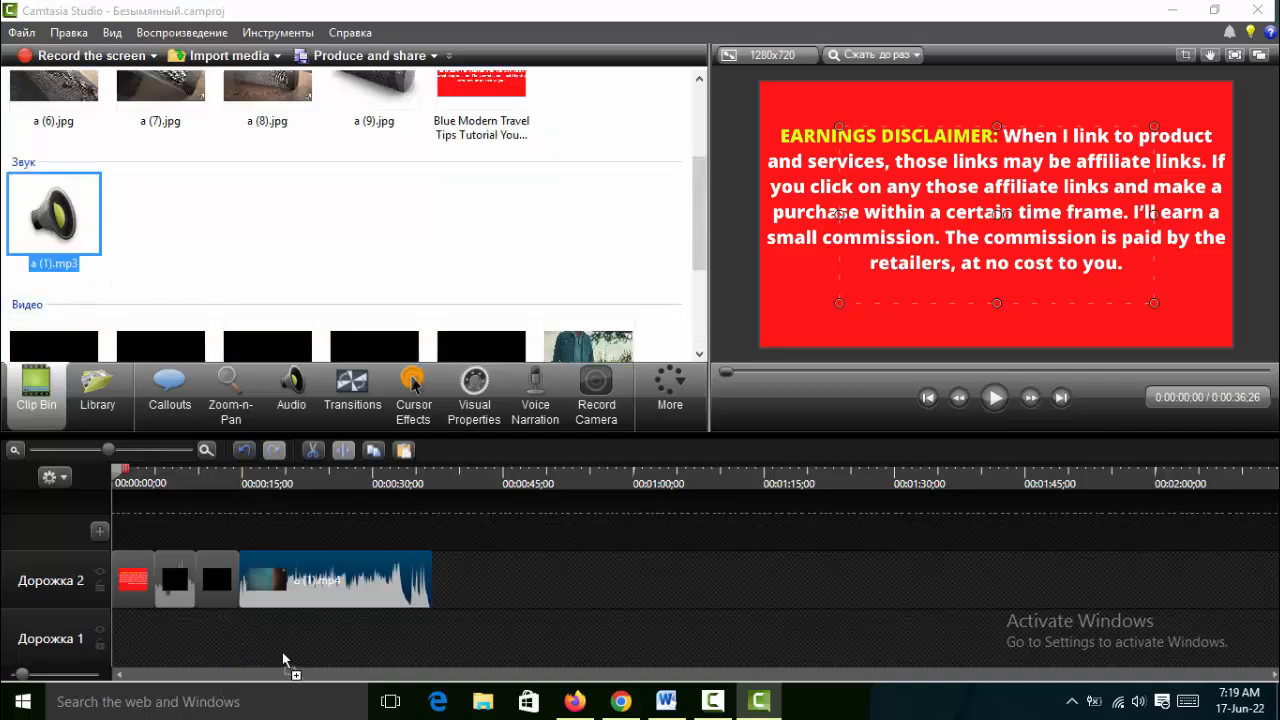
left_click_drag(294, 627, 531, 638)
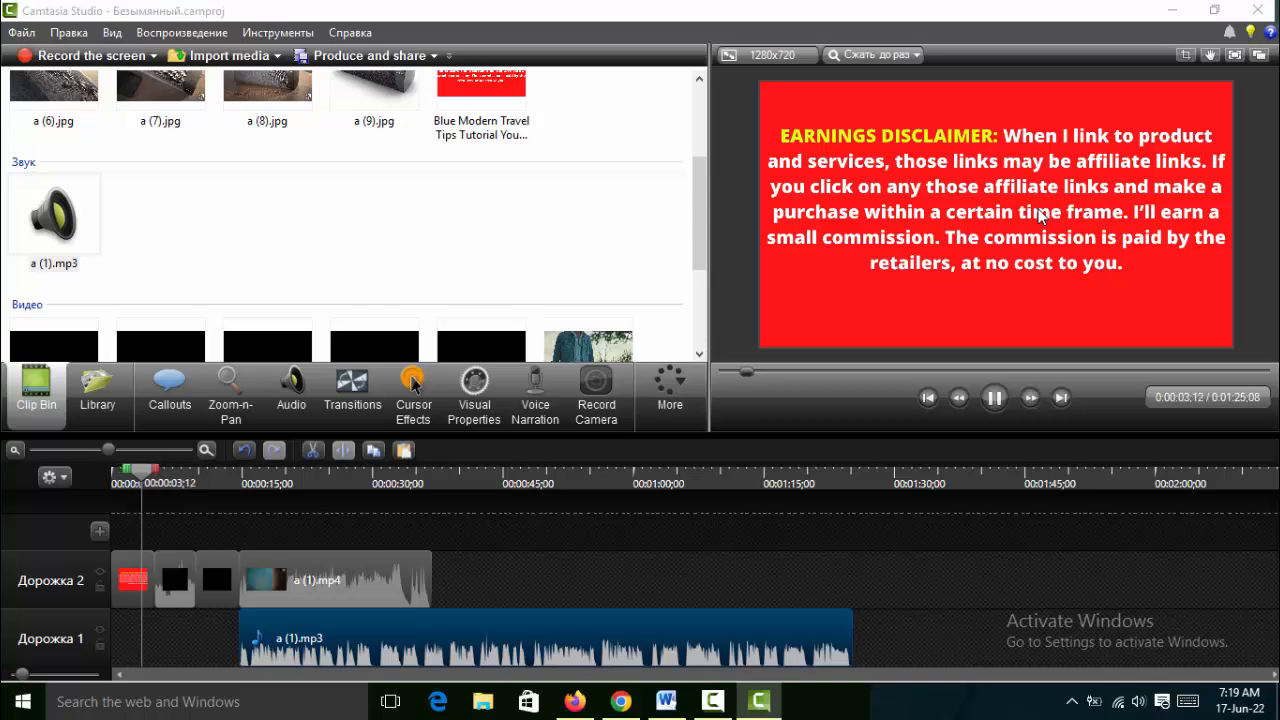
Step: Shorten the earnings disclaimer image to about 2 seconds and shift the following clips and the voice-over earlier to close the gap
left_click(994, 398)
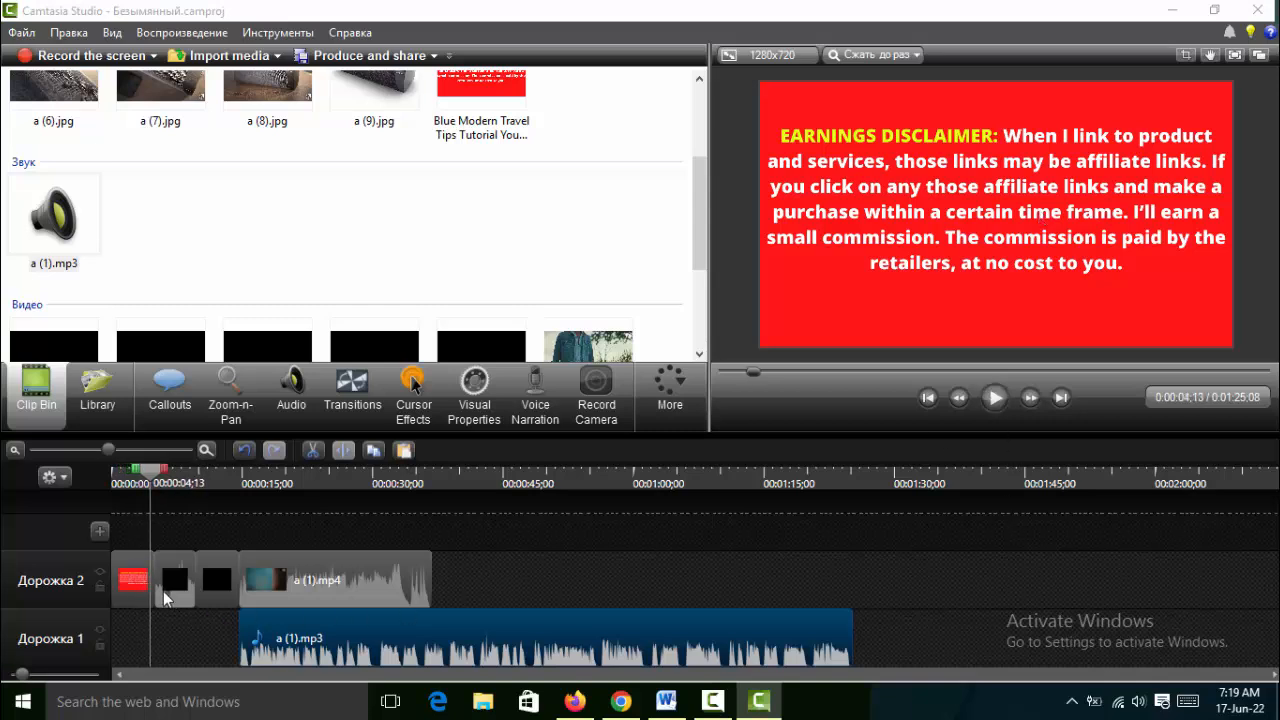
left_click(150, 583)
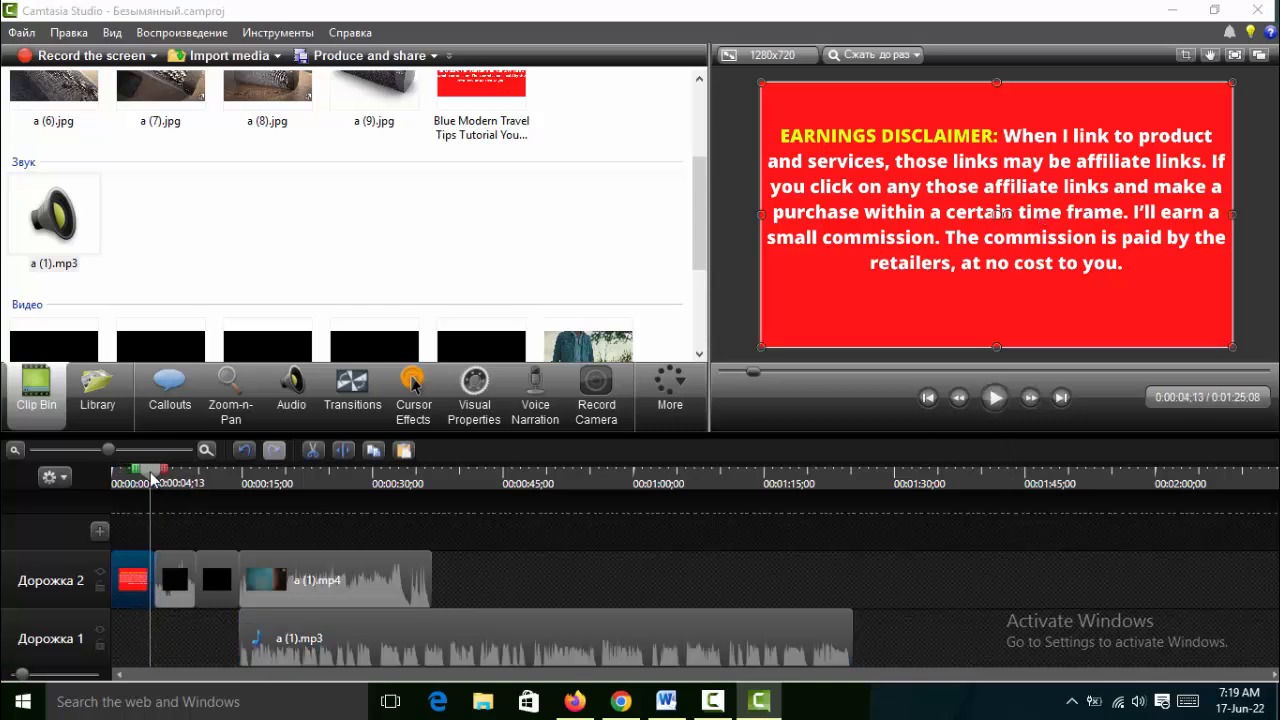
left_click_drag(156, 478, 92, 483)
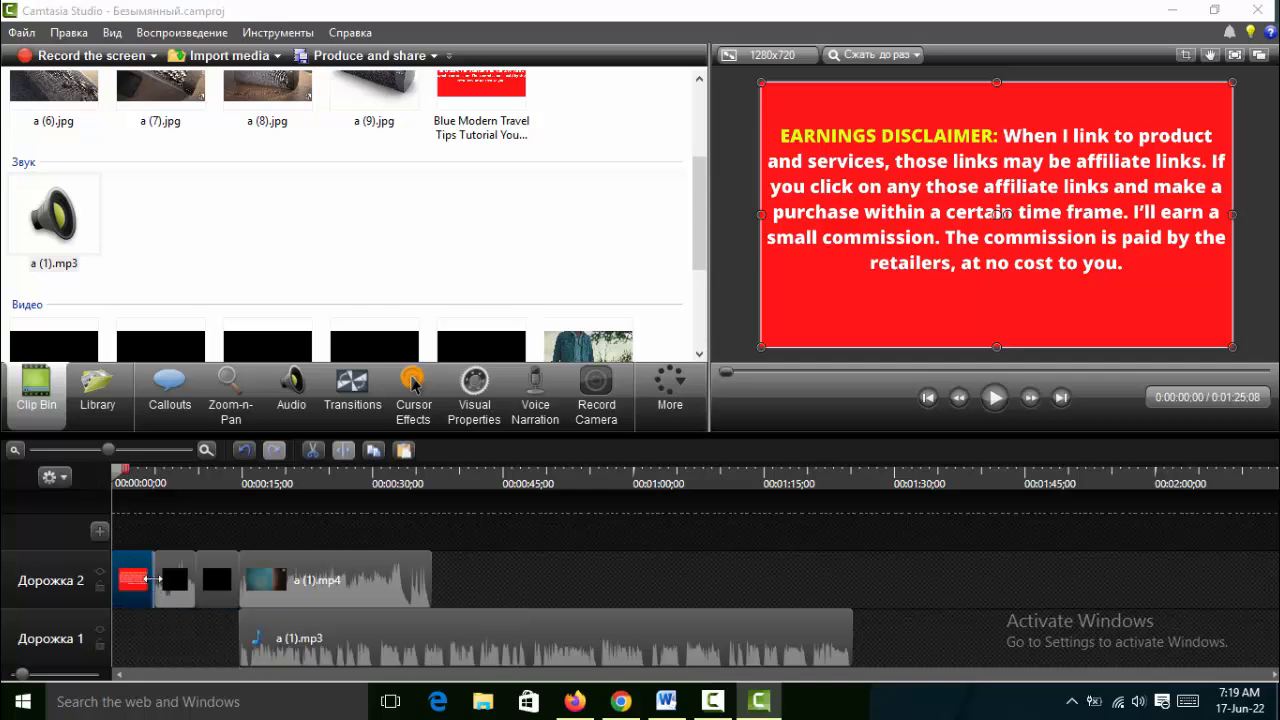
mouse_move(153, 578)
left_mouse_down()
mouse_move(128, 575)
mouse_move(142, 580)
left_mouse_up()
left_click_drag(228, 580, 185, 579)
left_click_drag(318, 585, 282, 585)
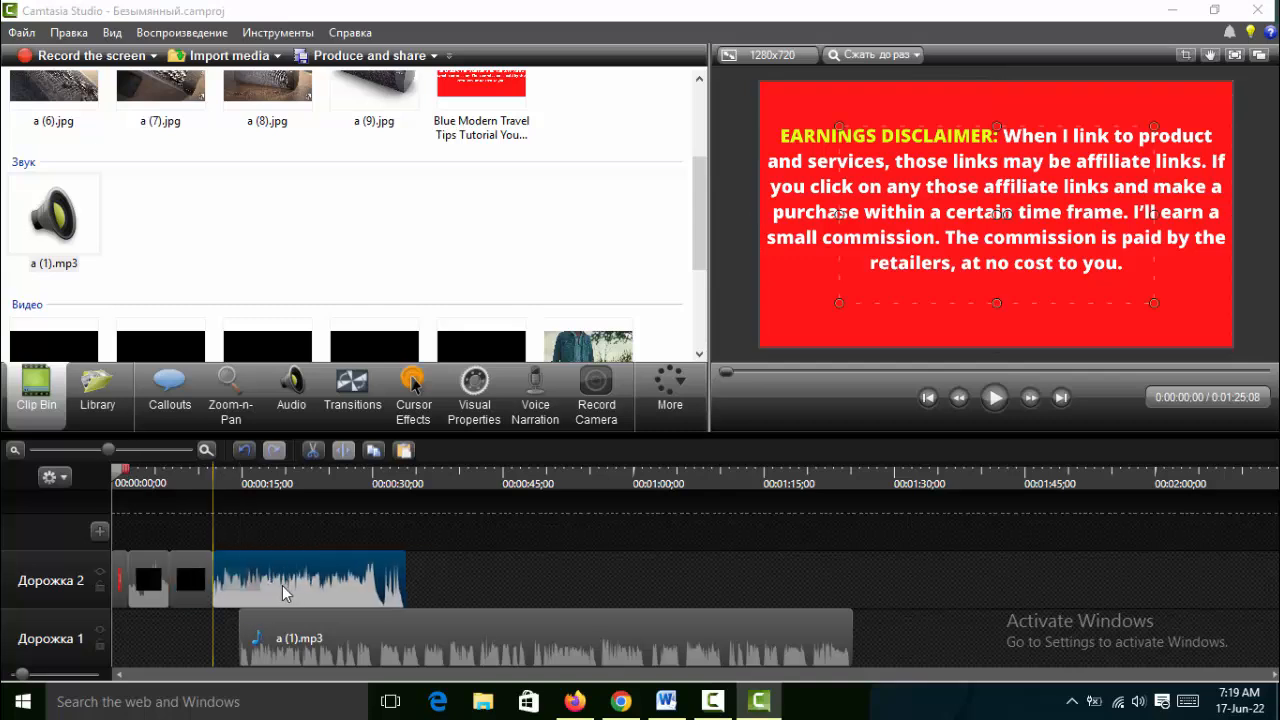
left_click_drag(344, 623, 309, 622)
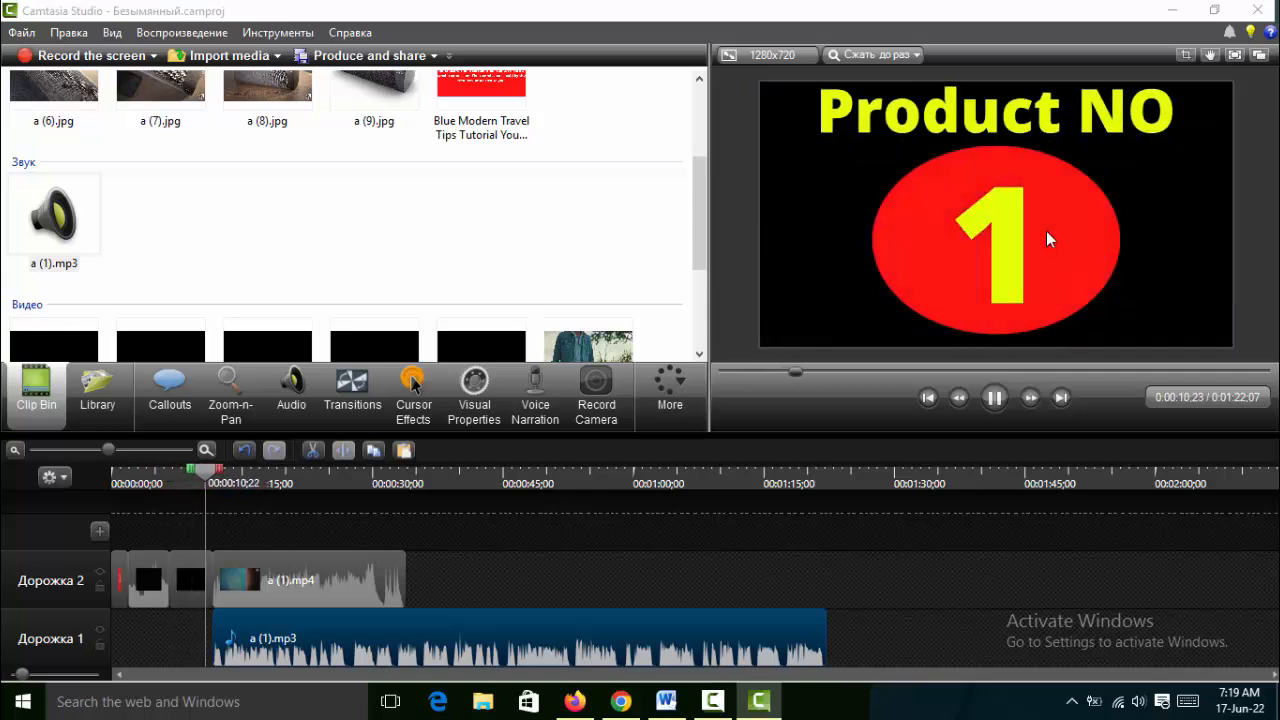
Step: Trim the 1.mp4 clip to about 2 seconds, then move a (1).mp4 and its voice-over earlier to start right after it
left_click(994, 397)
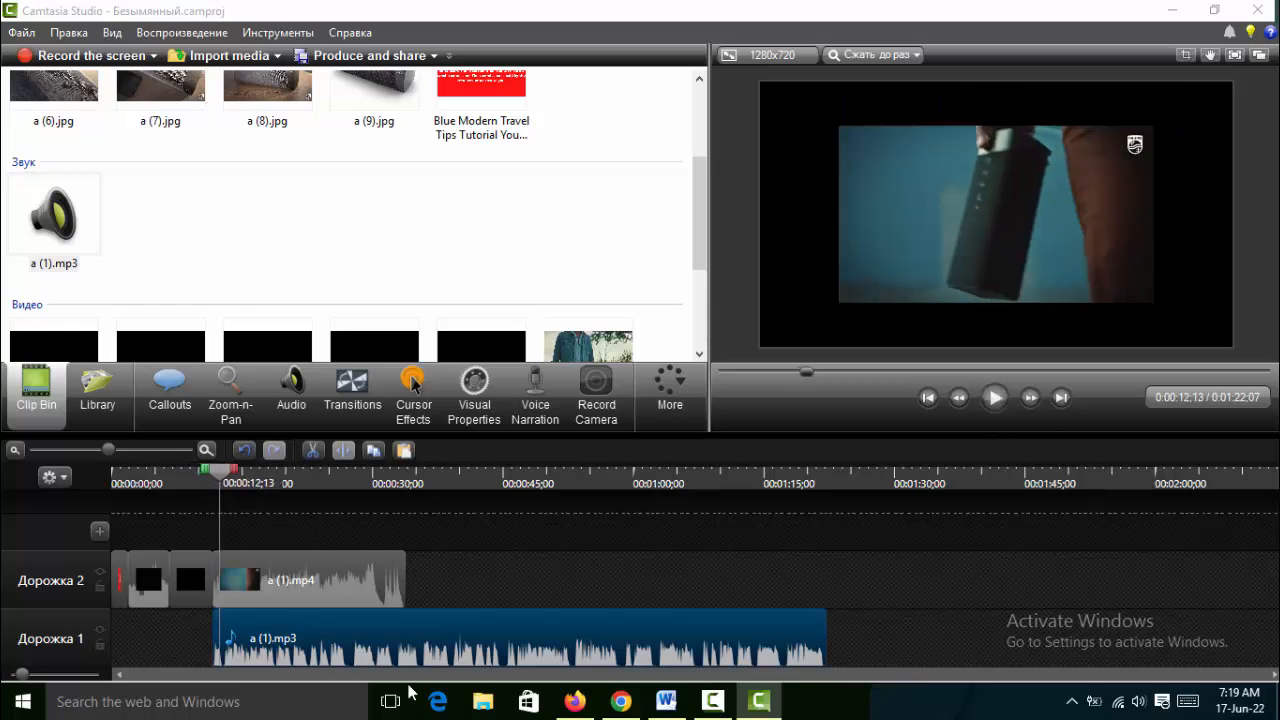
left_click(192, 588)
left_click_drag(213, 582, 323, 591)
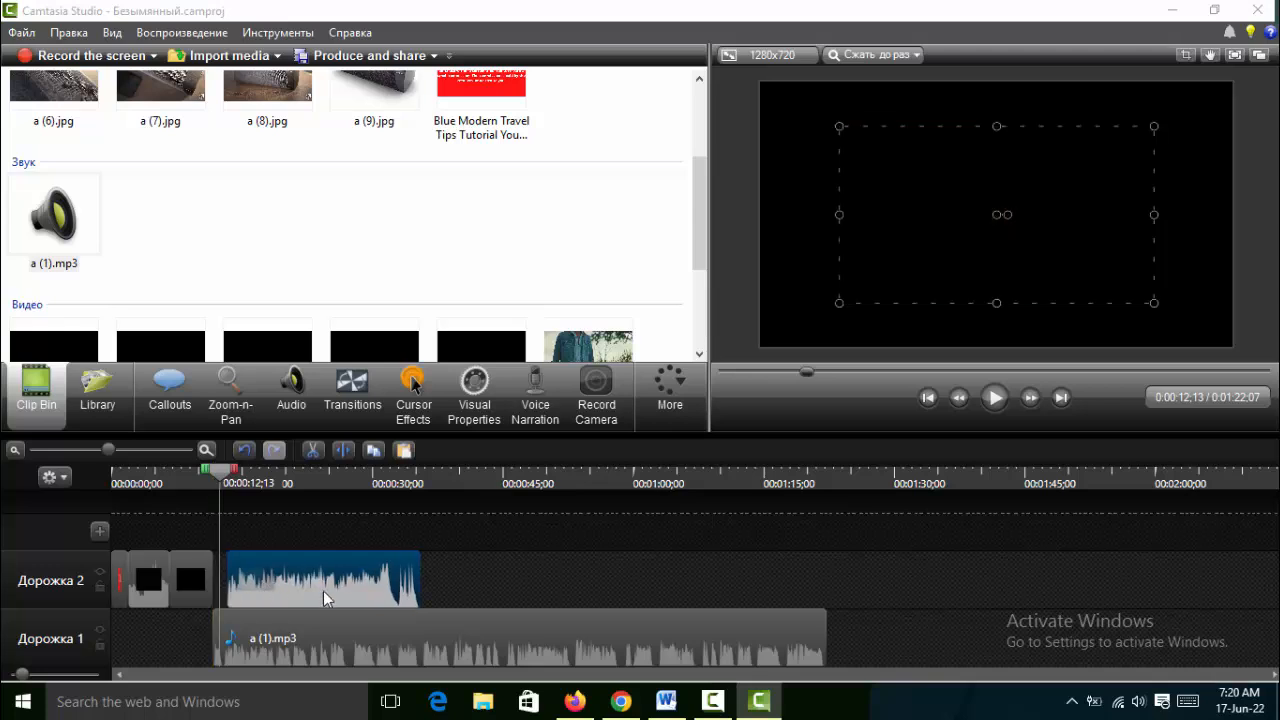
left_click(208, 584)
left_click_drag(208, 580, 186, 580)
left_click_drag(335, 581, 239, 580)
left_click_drag(292, 631, 266, 631)
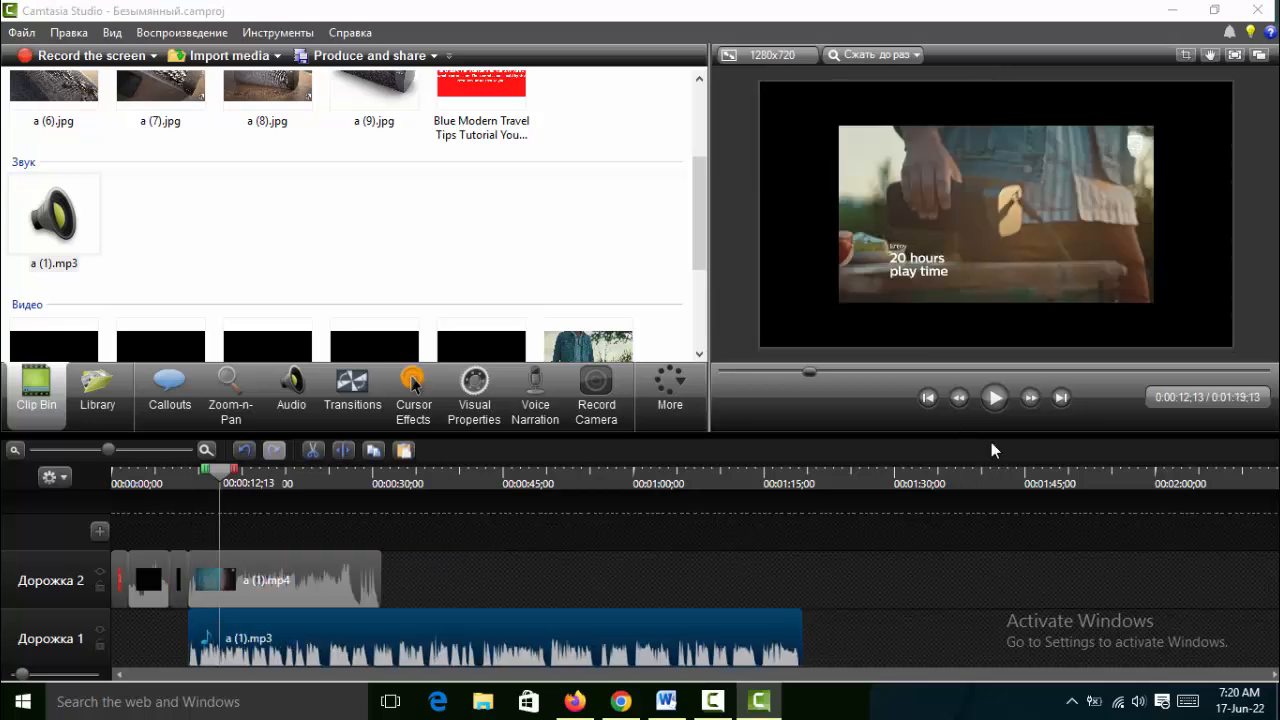
Step: Enlarge a (1).mp4 to fill the entire preview canvas and play a short section to check it
left_click(938, 159)
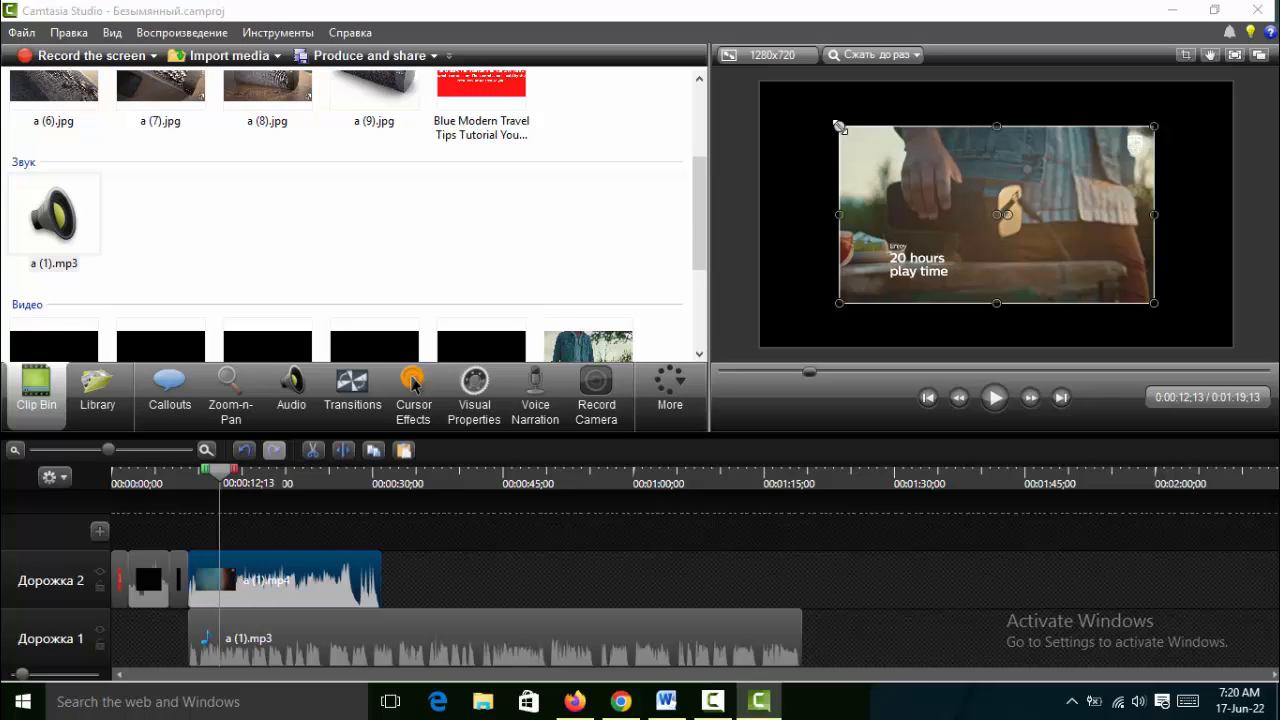
left_click_drag(838, 126, 761, 82)
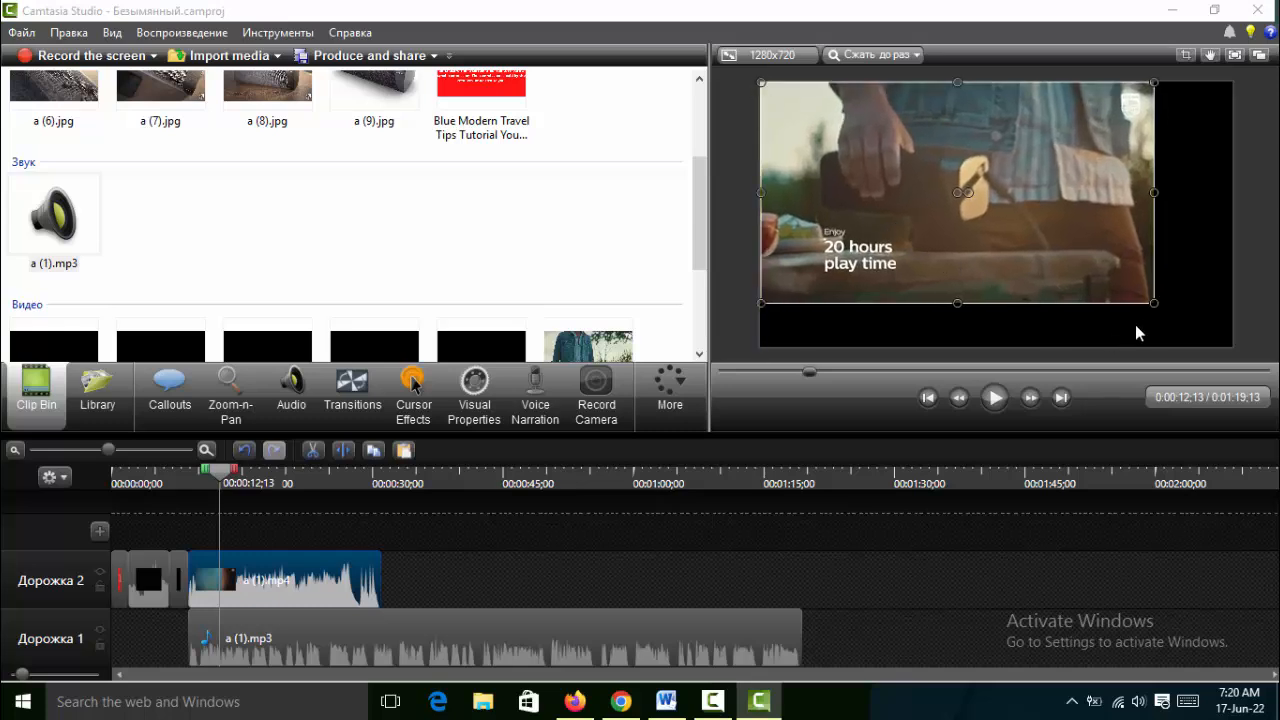
left_click_drag(1153, 303, 1210, 346)
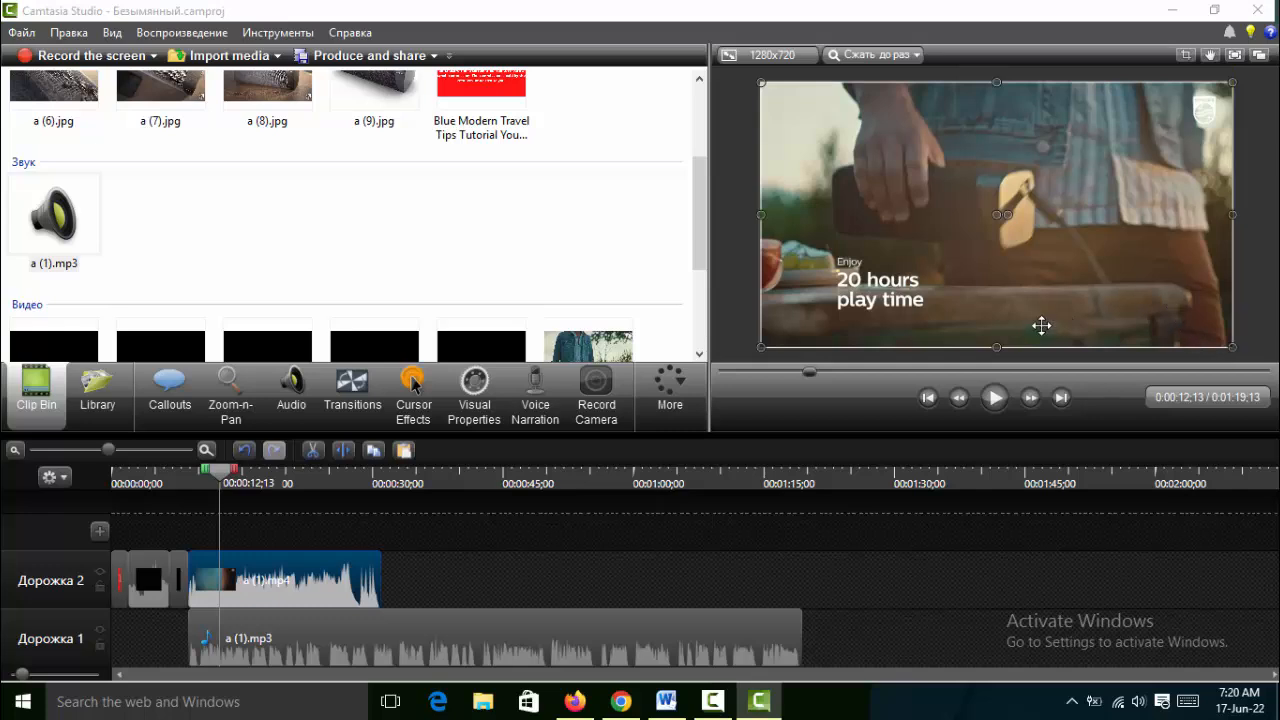
left_click(993, 398)
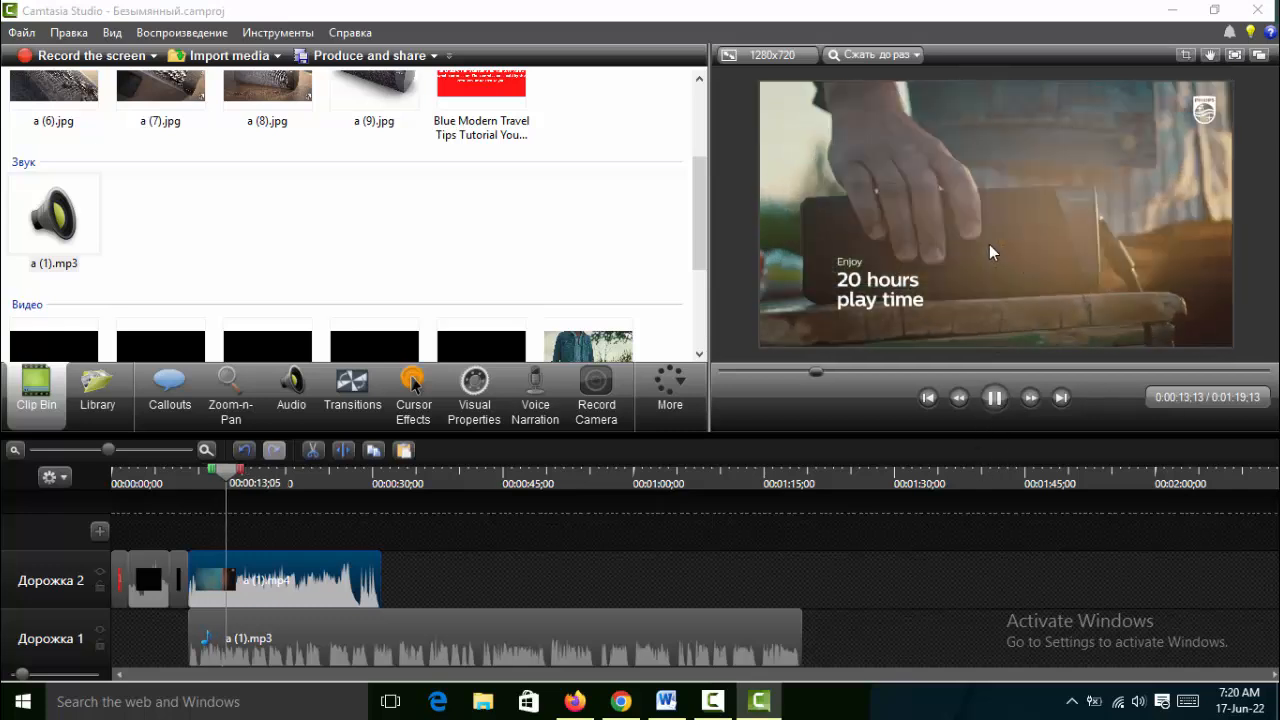
left_click(994, 398)
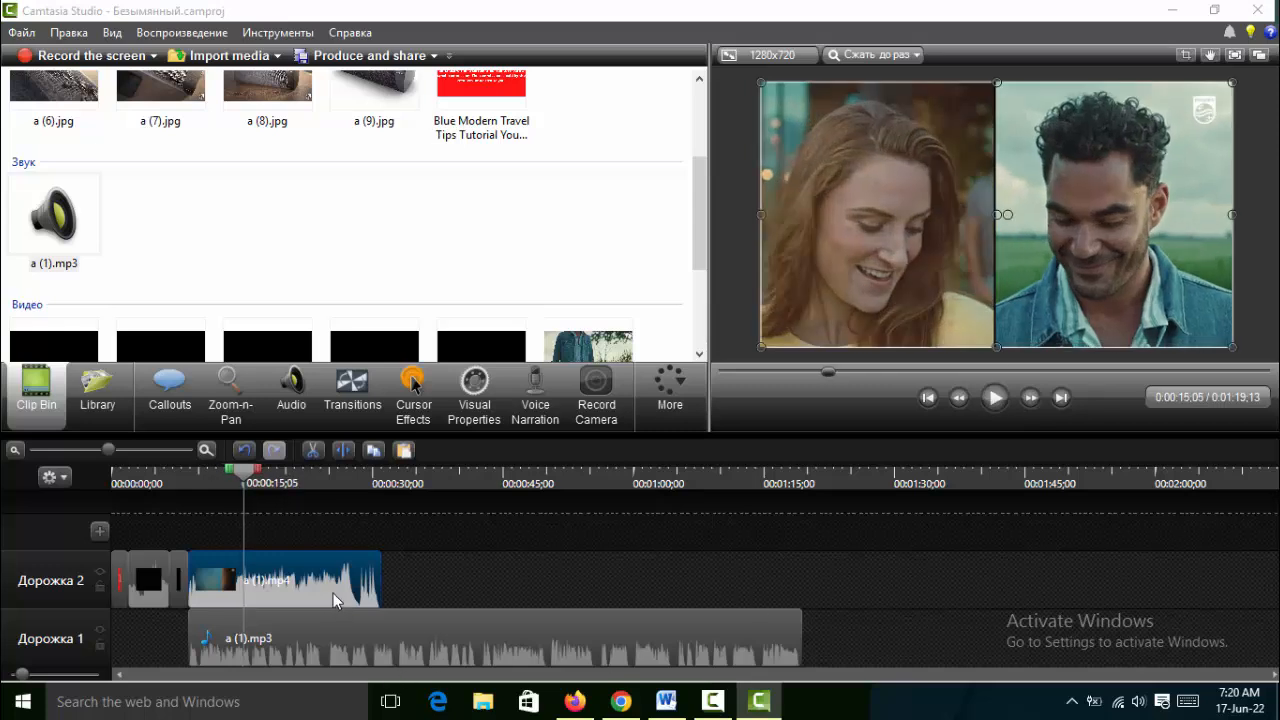
Step: Silence the a (1).mp4 clip's own audio and play the timeline to the clip's closing logo to check it
left_click(289, 385)
left_click(333, 334)
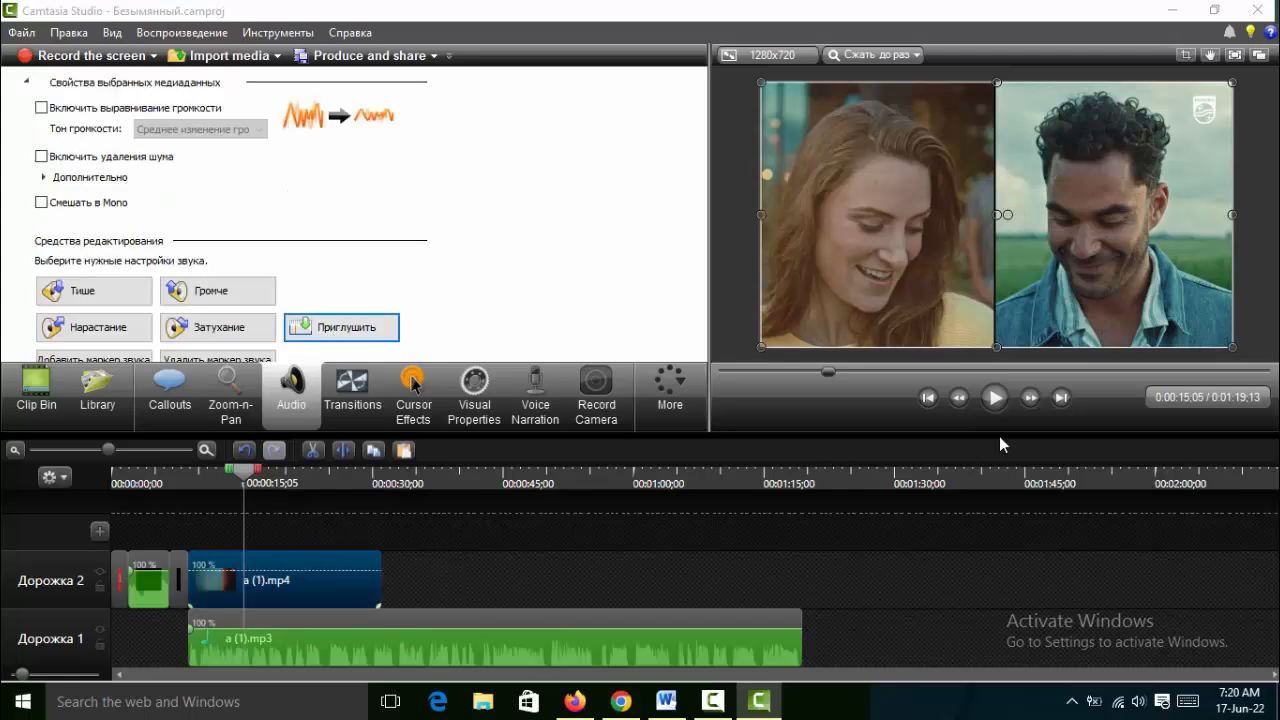
left_click(998, 402)
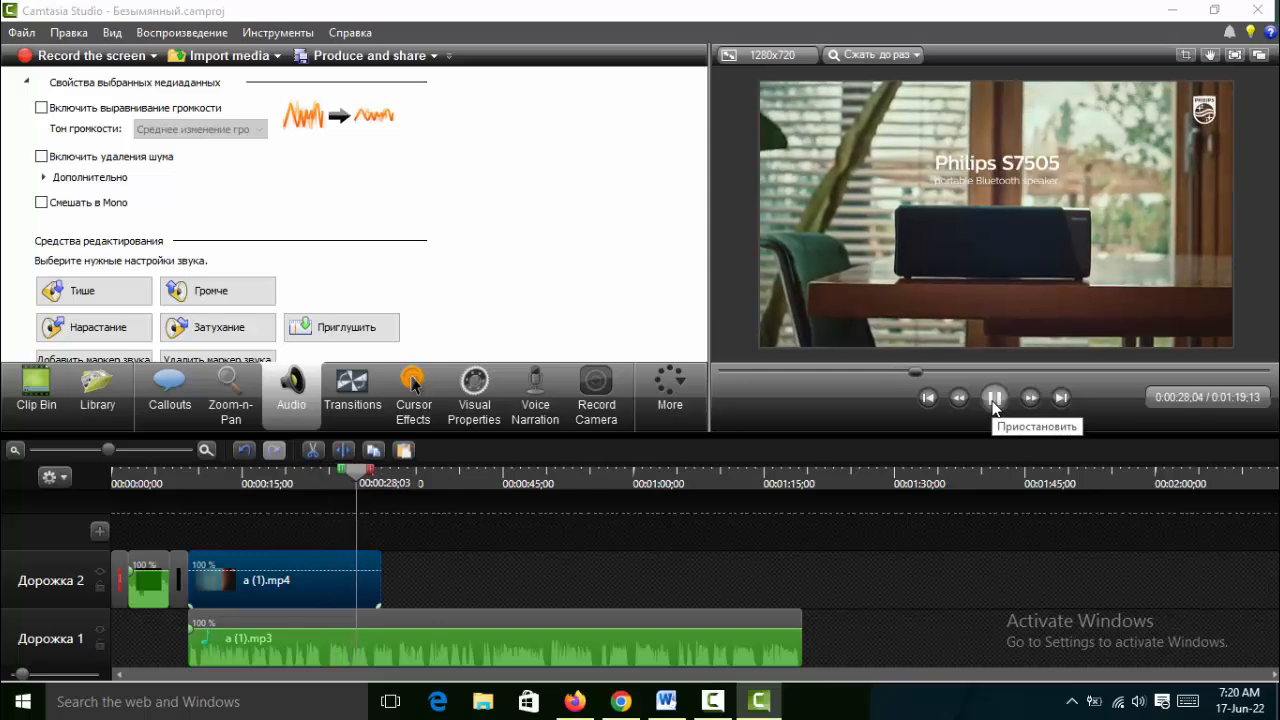
left_click(994, 399)
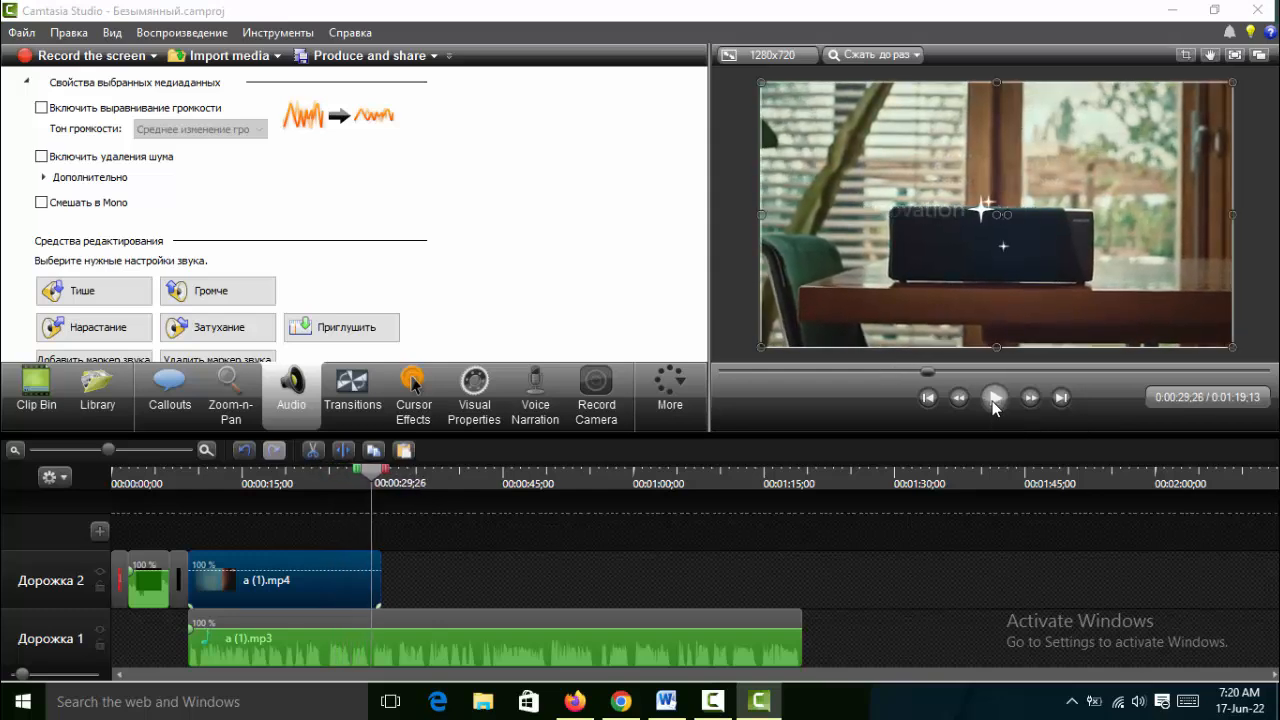
left_click(994, 399)
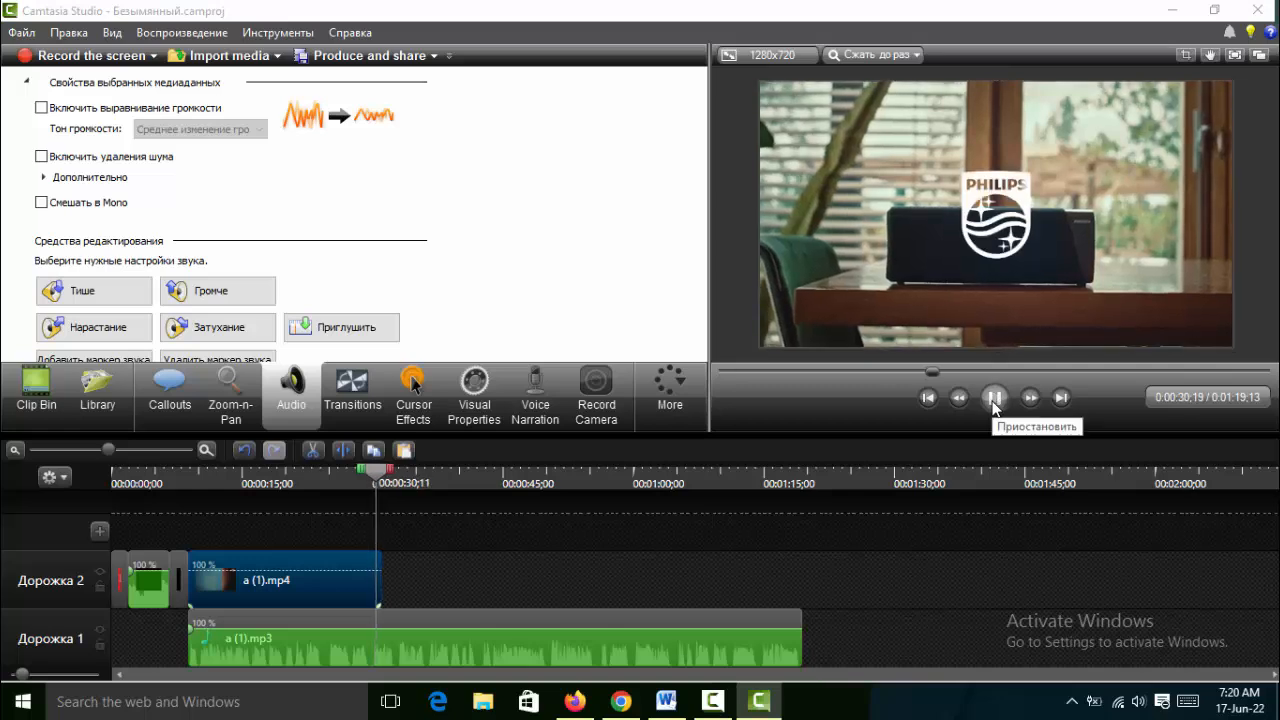
left_click(994, 399)
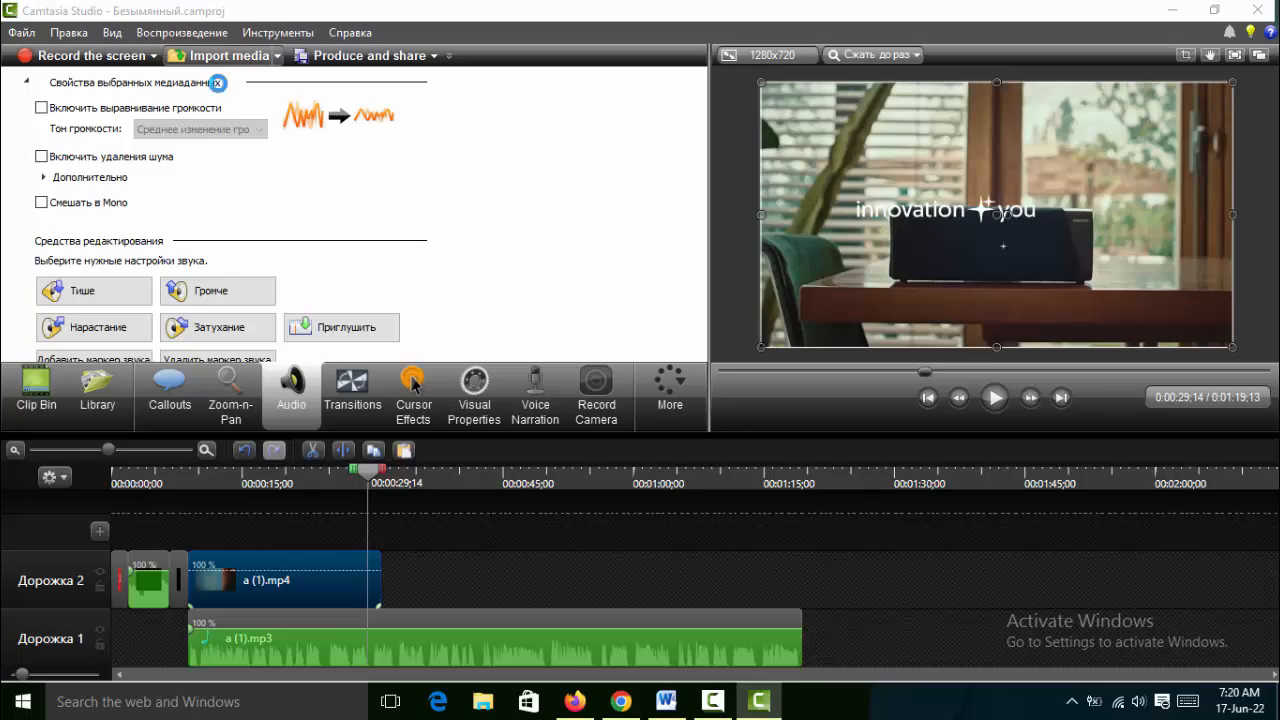
Step: Dismiss the media import dialog and add a second copy of a (1).mp4 to track 2 after the first one
left_click(214, 56)
left_click(900, 121)
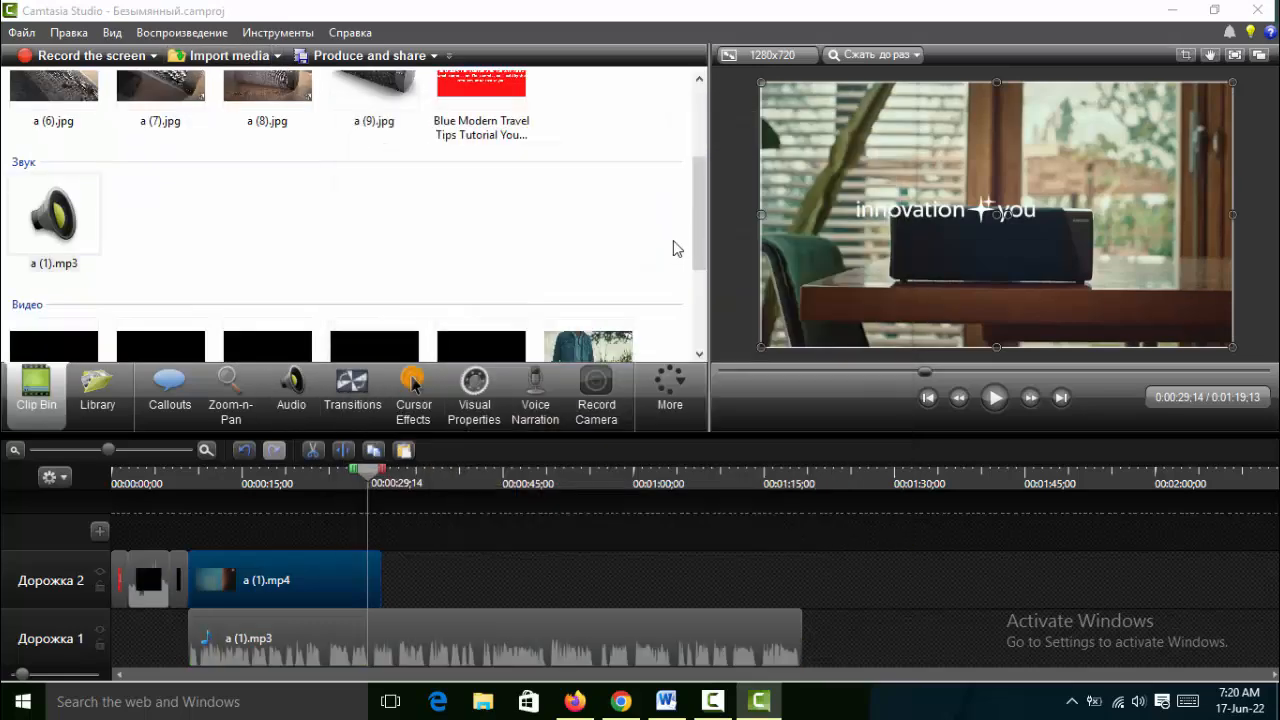
scroll(700, 221, "down", 1)
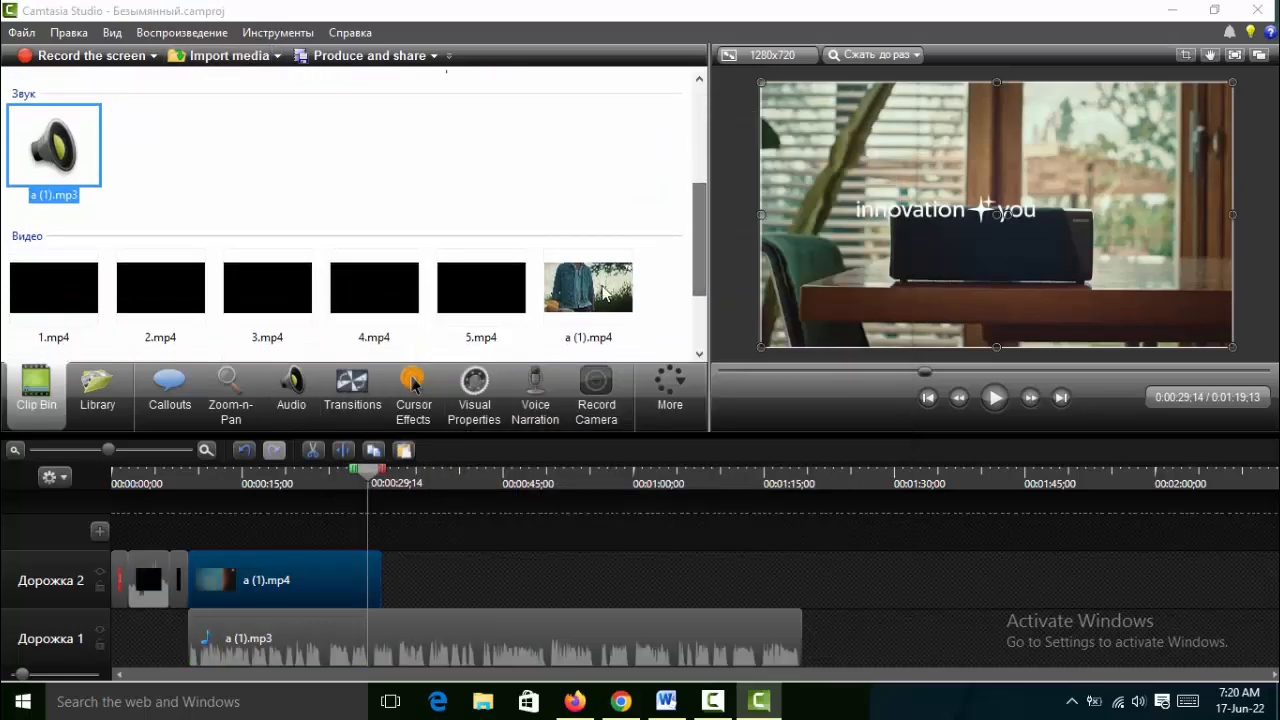
left_click_drag(588, 290, 453, 591)
left_click(506, 577)
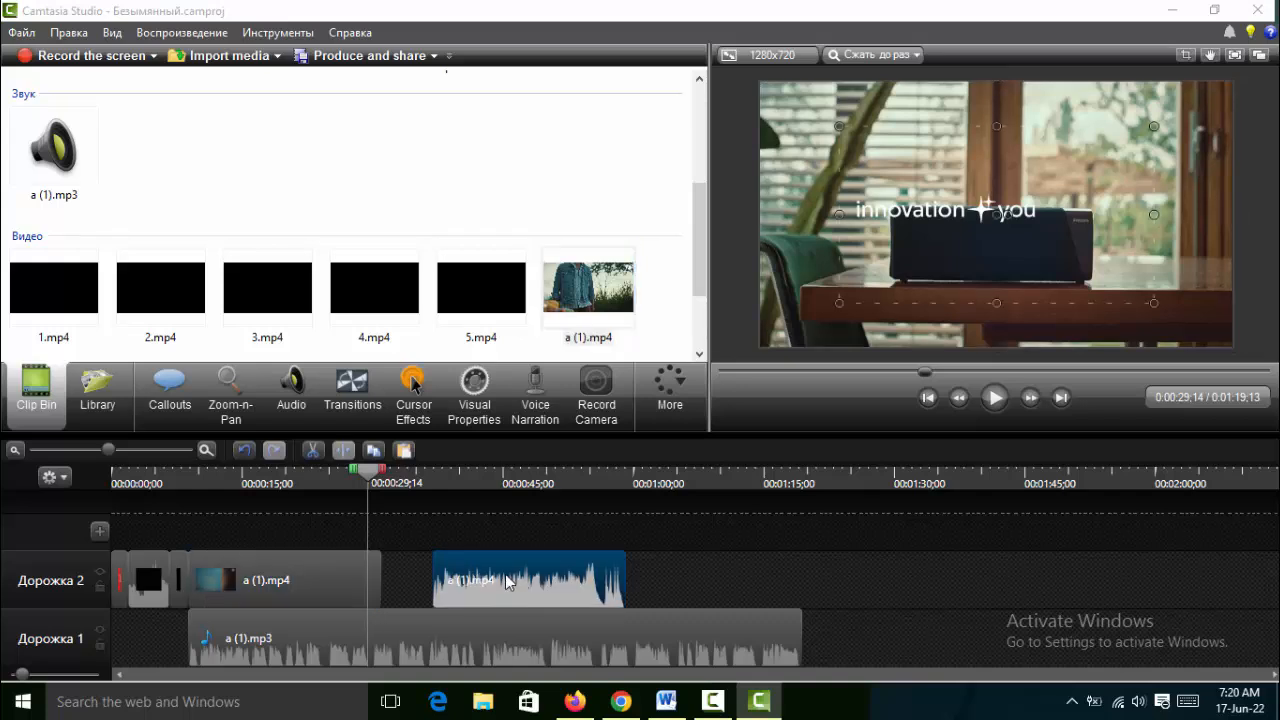
Step: Insert a (1).jpg on track 2 right after the first a (1).mp4, then move the second a (1).mp4 against the image
scroll(705, 250, "up", 2)
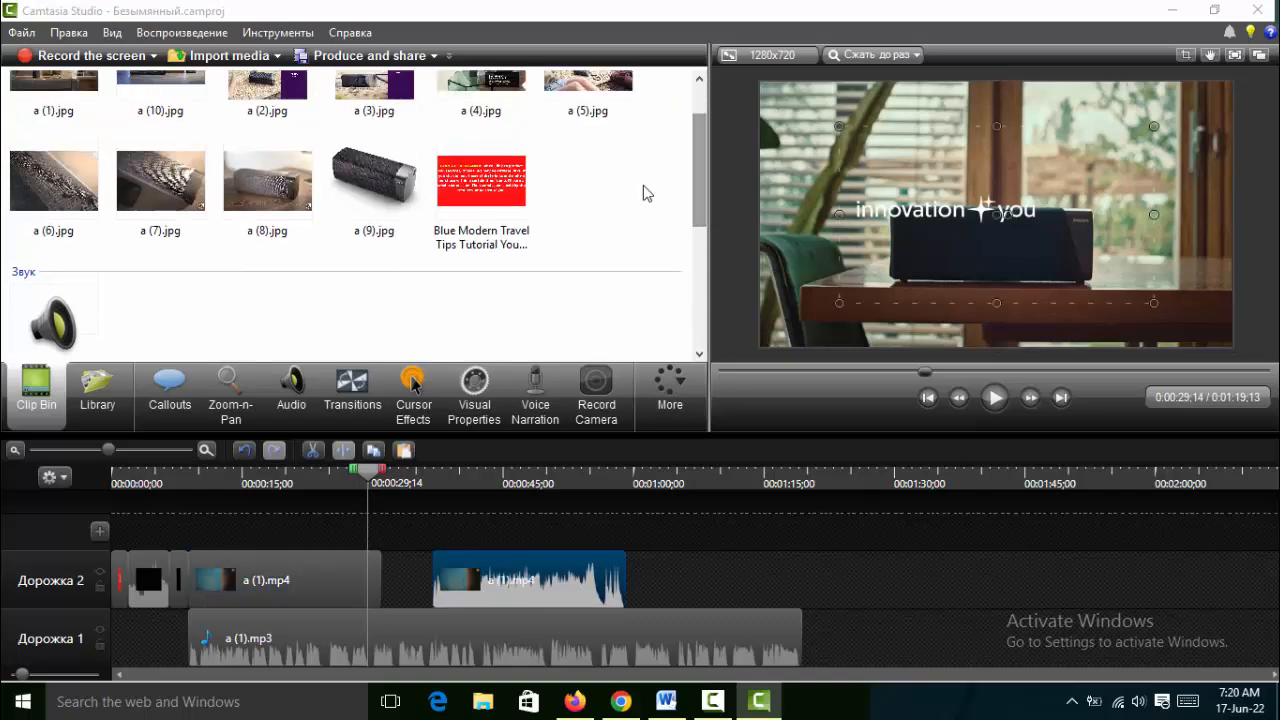
scroll(300, 240, "up", 1)
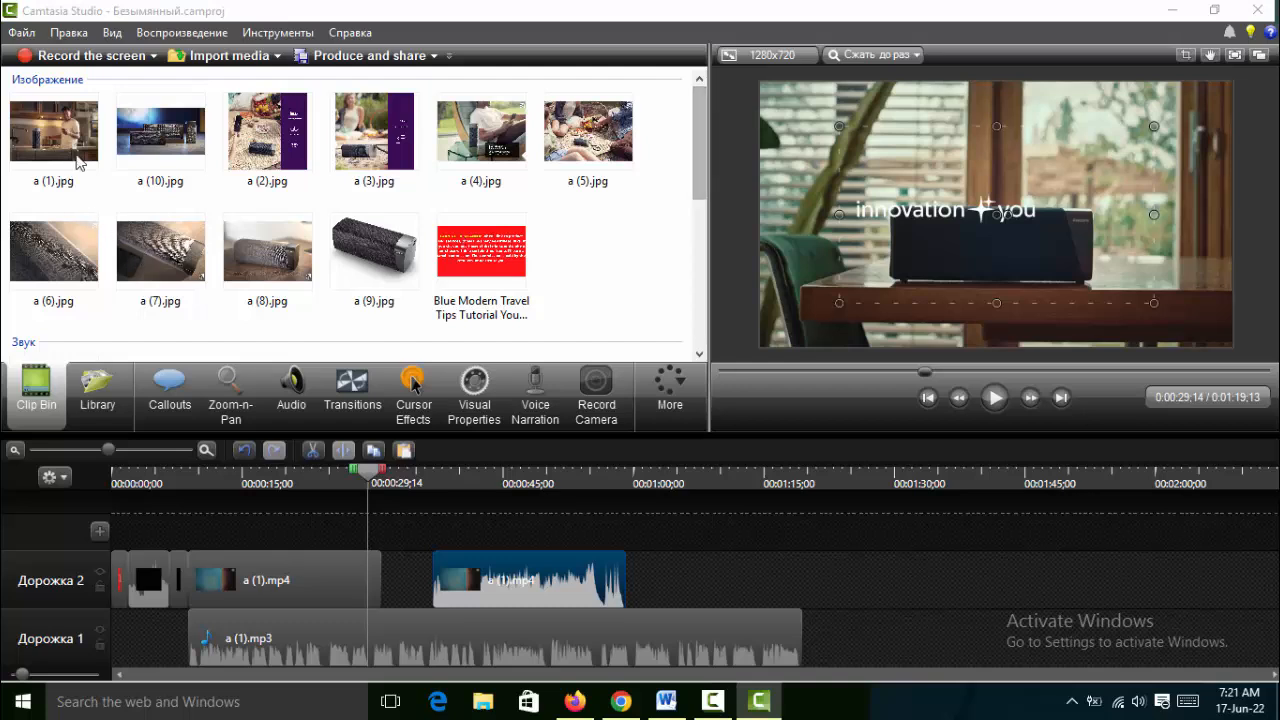
left_click_drag(80, 163, 296, 594)
mouse_move(407, 592)
left_mouse_down()
mouse_move(414, 580)
mouse_move(393, 583)
mouse_move(415, 581)
mouse_move(402, 581)
left_mouse_up()
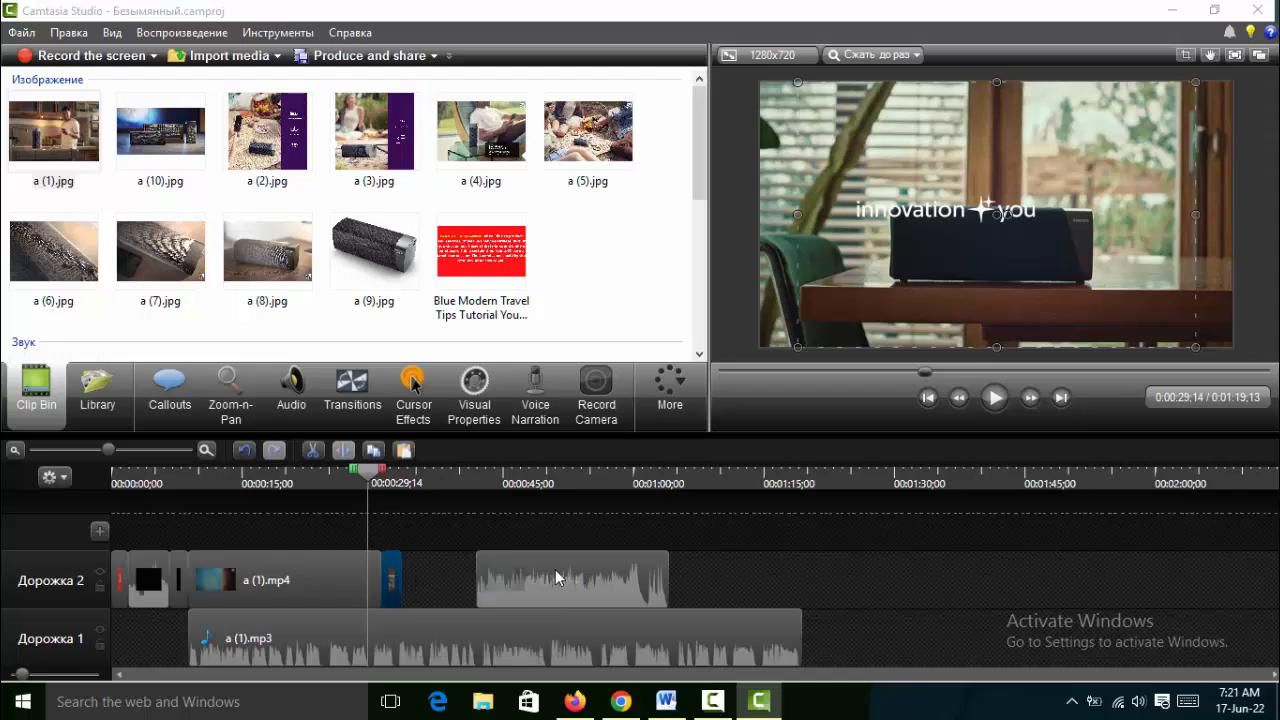
left_click_drag(556, 578, 482, 580)
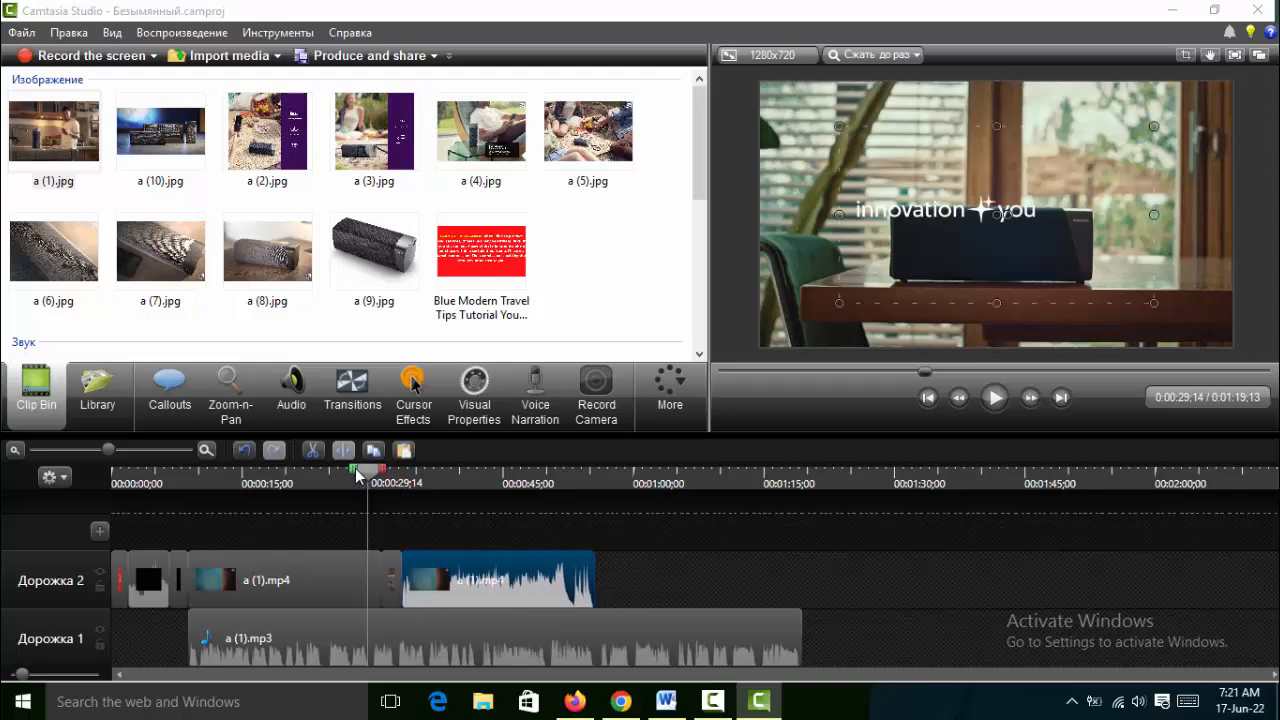
Step: Play the first a (1).mp4 from its start to the embossed buttons scene and split the clip there at 0:00:18;18
left_click_drag(358, 476, 189, 481)
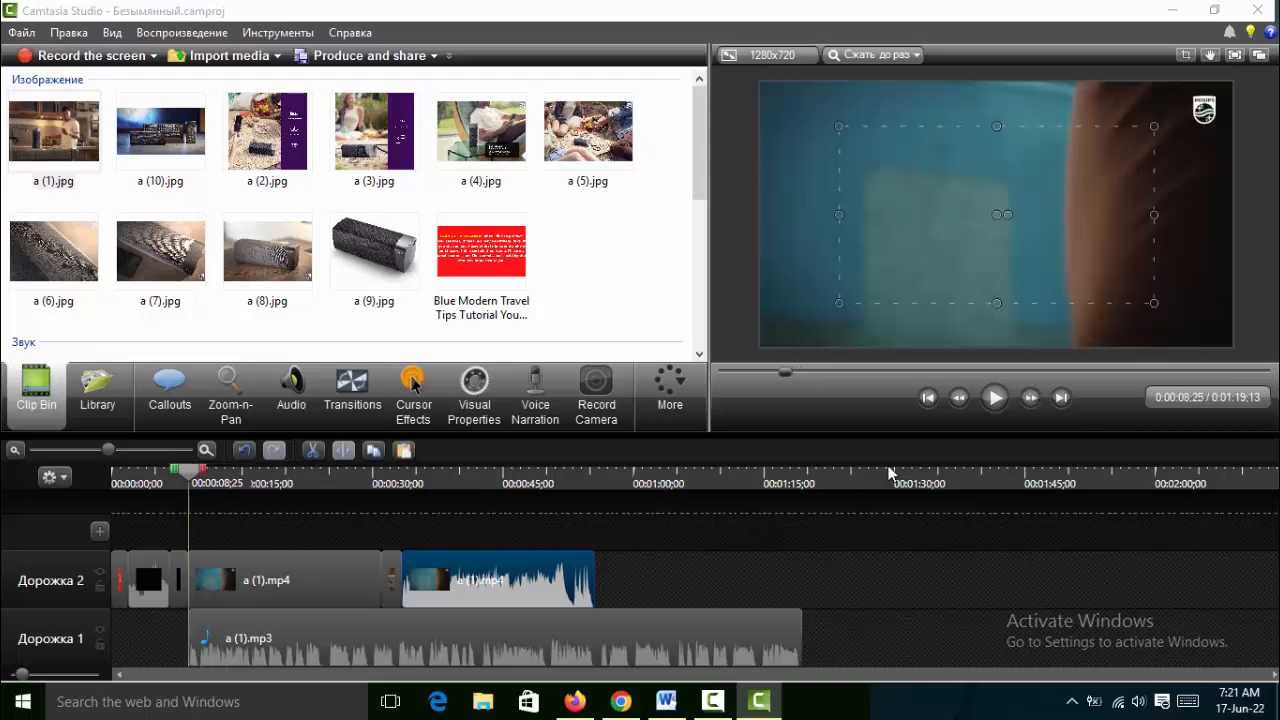
left_click(988, 401)
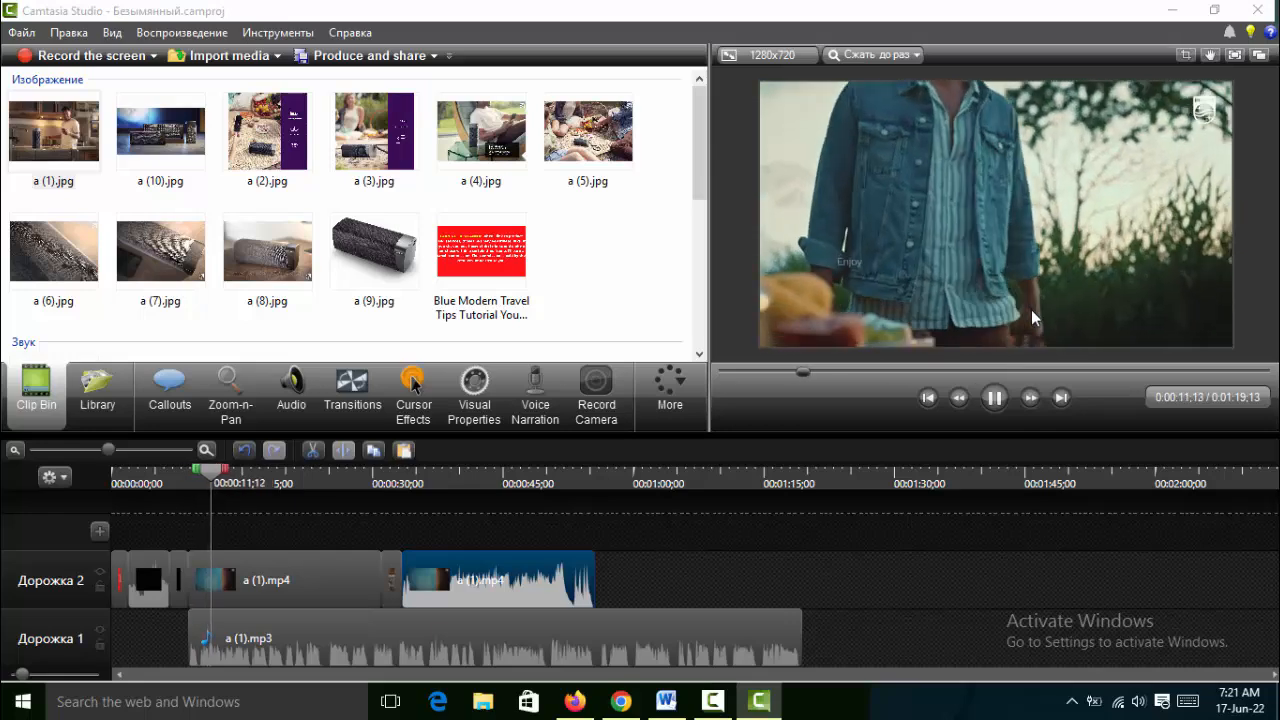
left_click(992, 402)
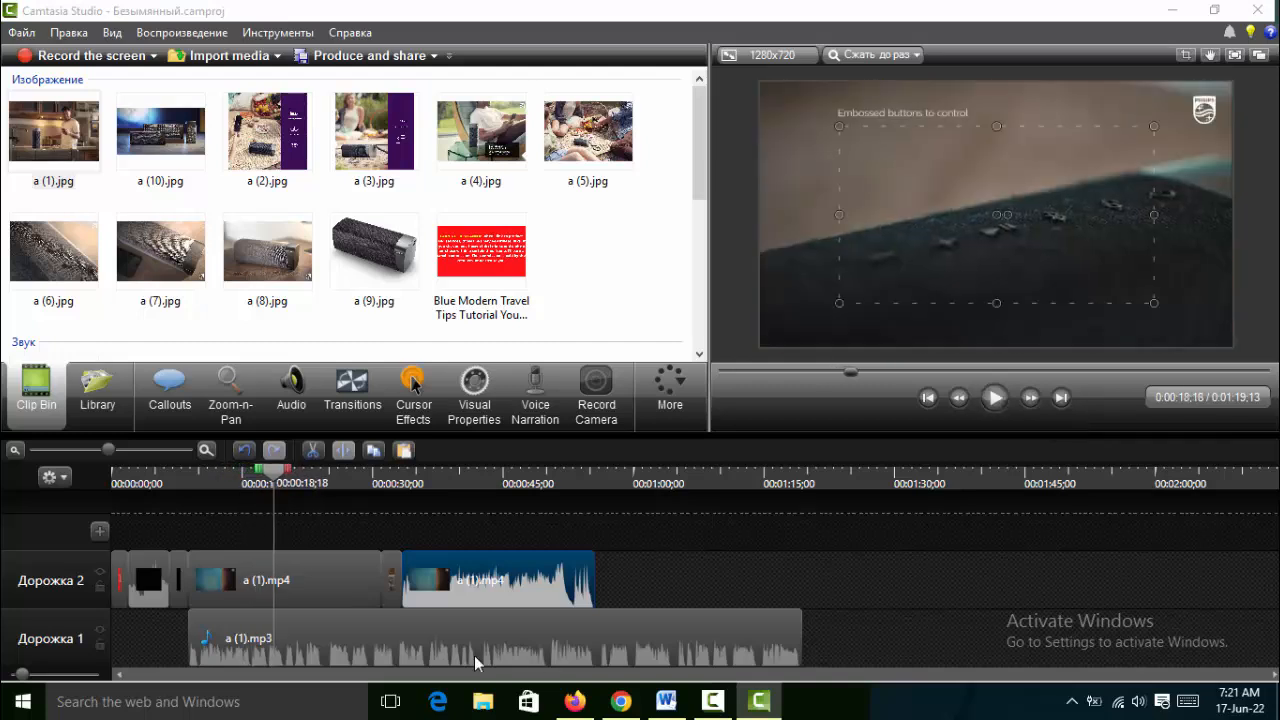
left_click(272, 576)
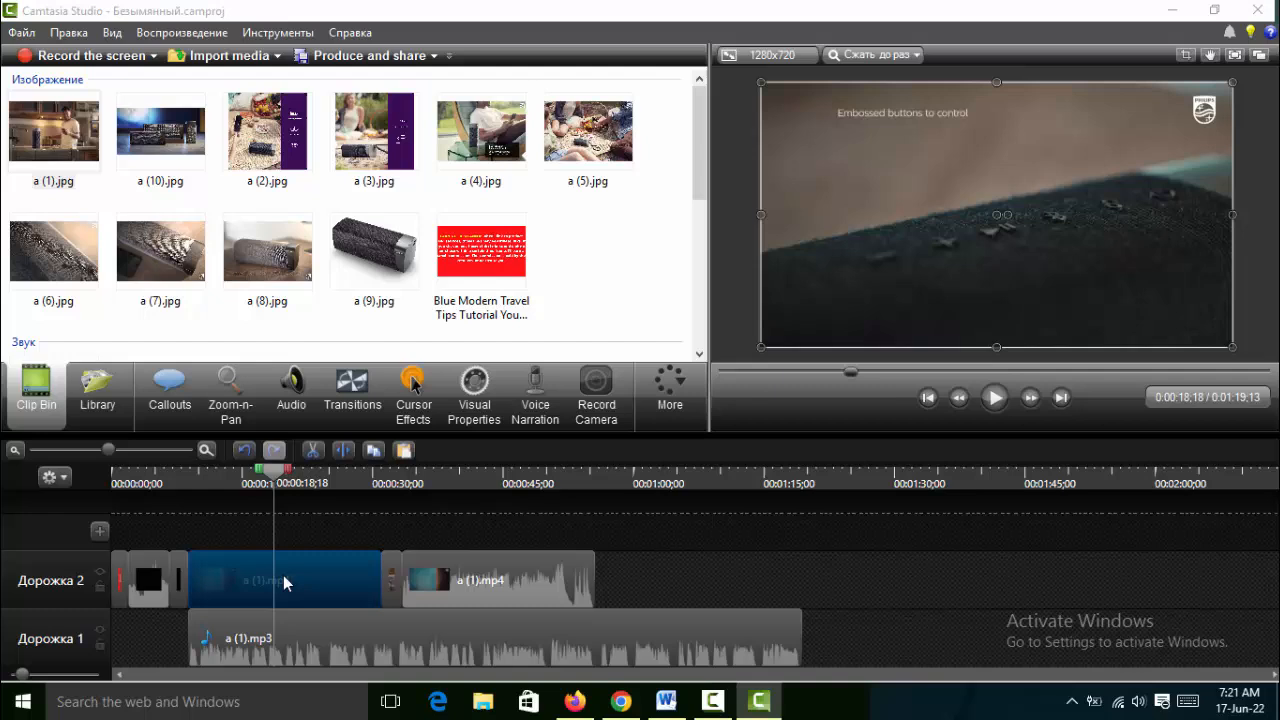
left_click(343, 451)
Step: Insert a (9).jpg at the split in the first a (1).mp4, shifting the following clips so that track 2 has no gaps
left_click_drag(398, 260, 350, 586)
left_click_drag(462, 577, 486, 577)
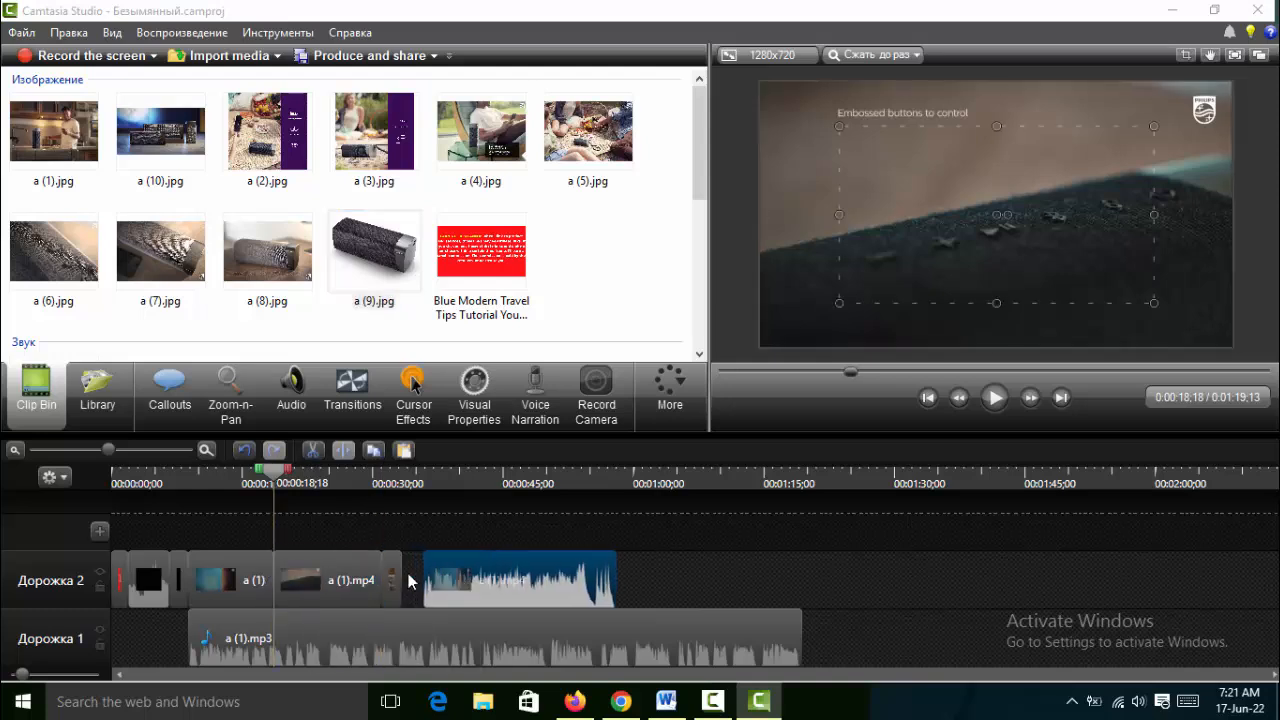
left_click_drag(387, 576, 409, 577)
left_click_drag(332, 578, 352, 578)
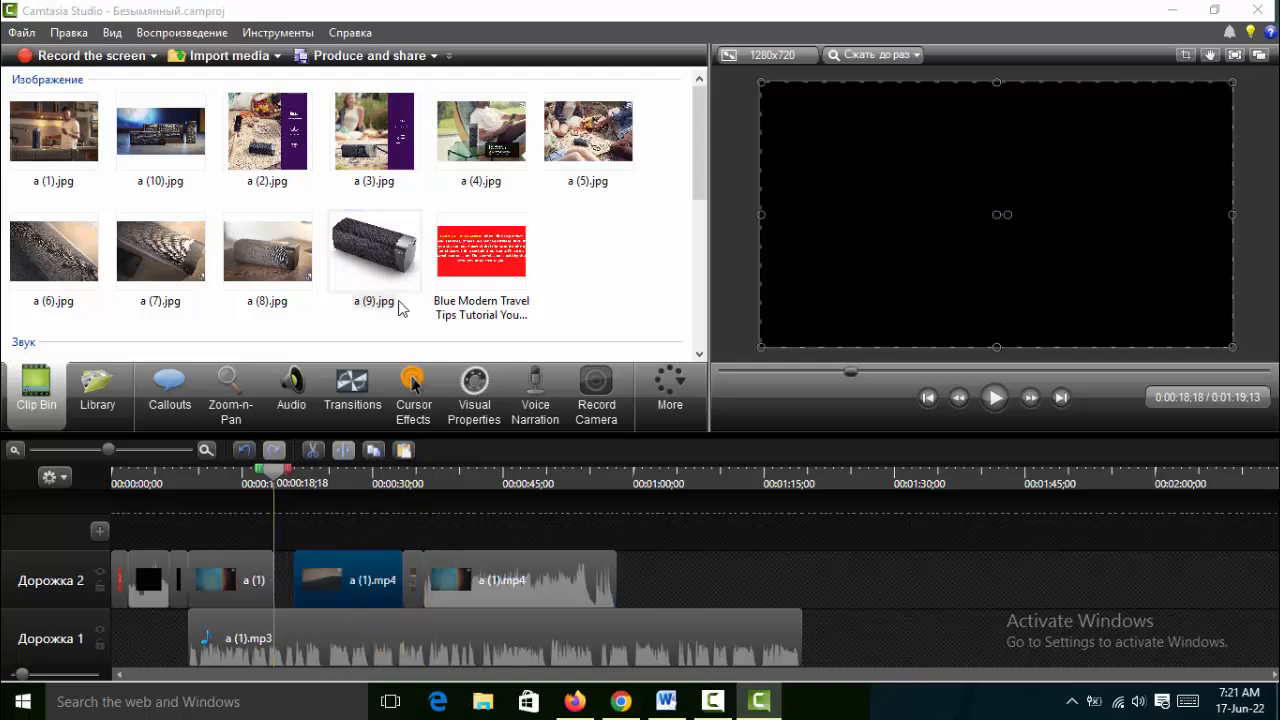
left_click_drag(400, 308, 302, 578)
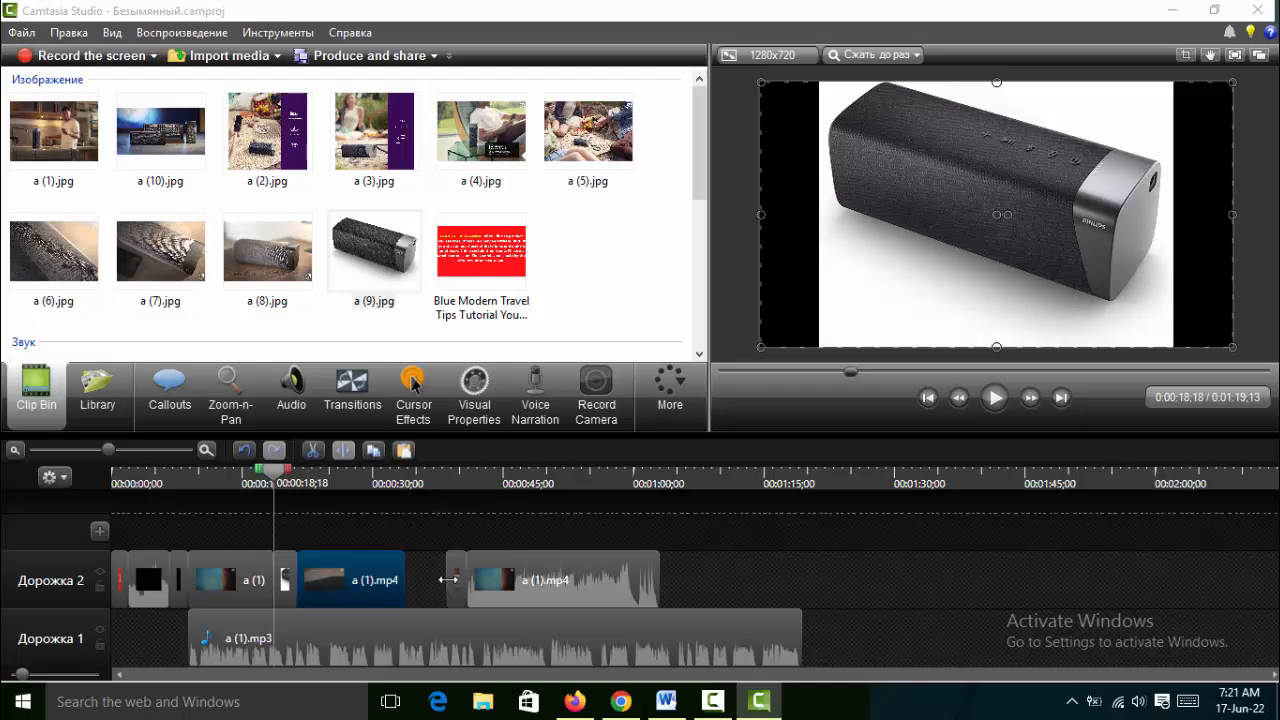
left_click_drag(455, 586, 407, 583)
left_click_drag(511, 583, 470, 582)
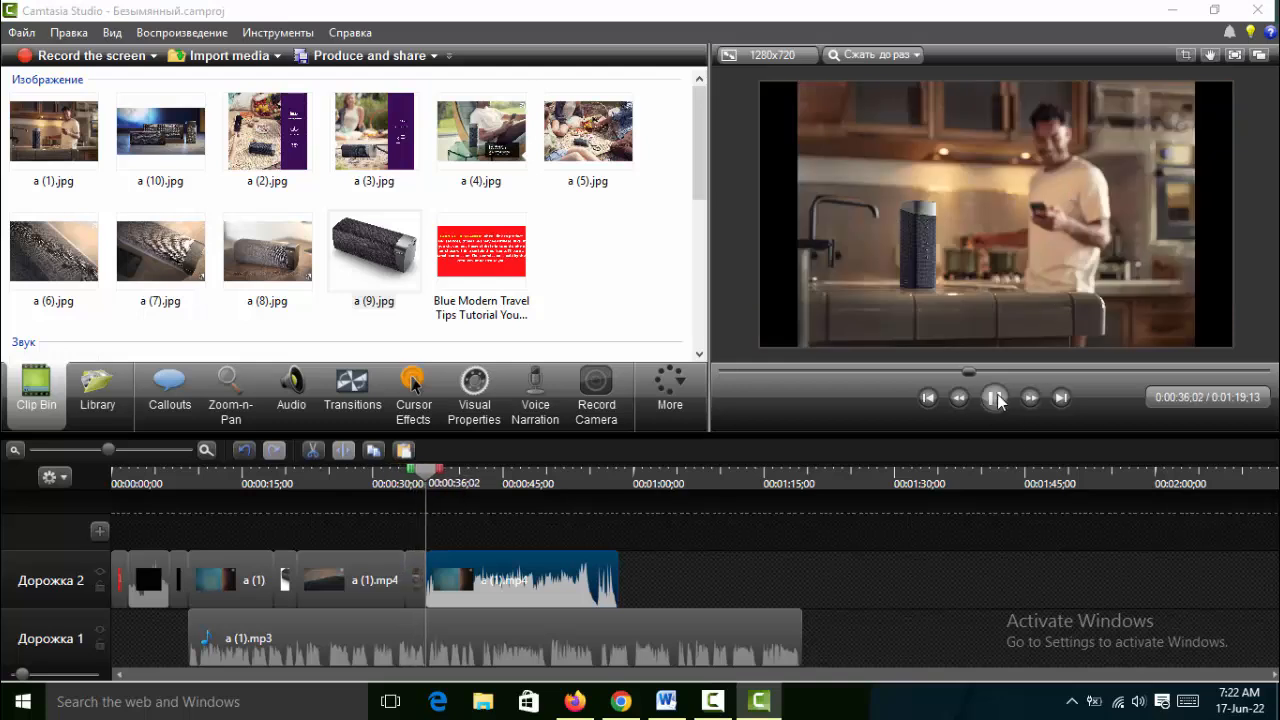
Step: Silence the second a (1).mp4 copy's own audio and enlarge the clip to fill the entire preview canvas
key("space")
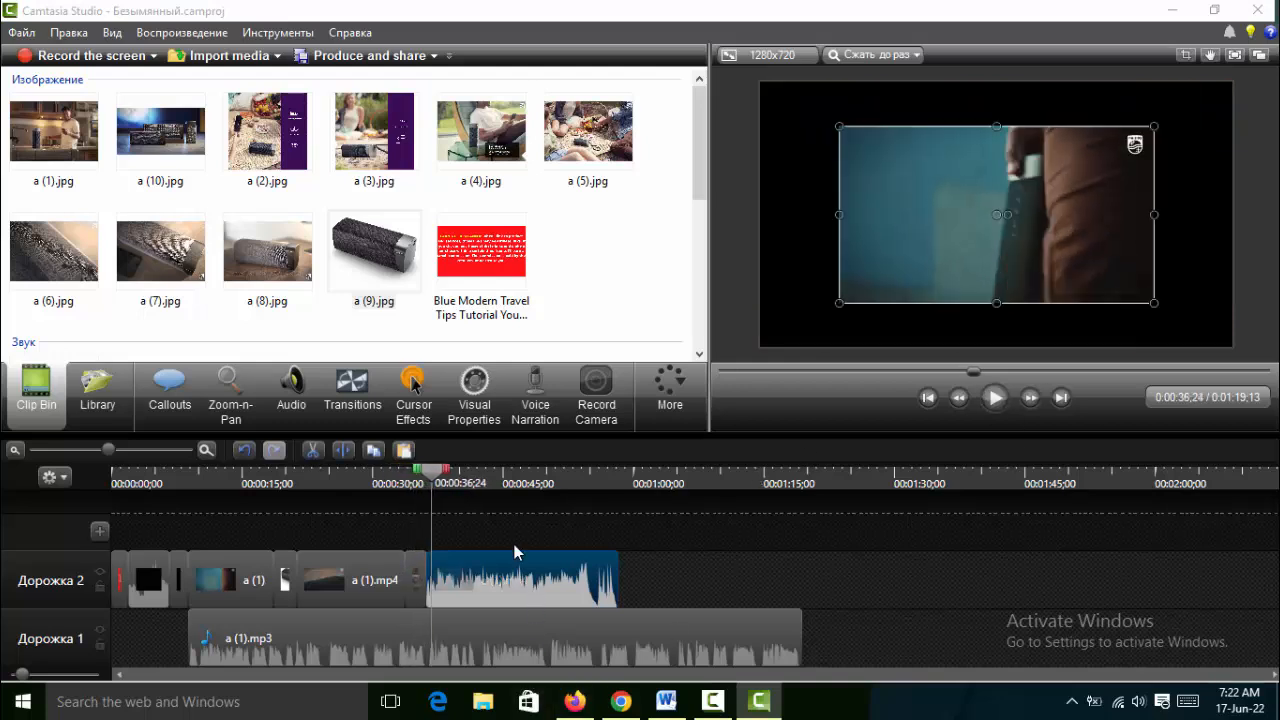
left_click(291, 390)
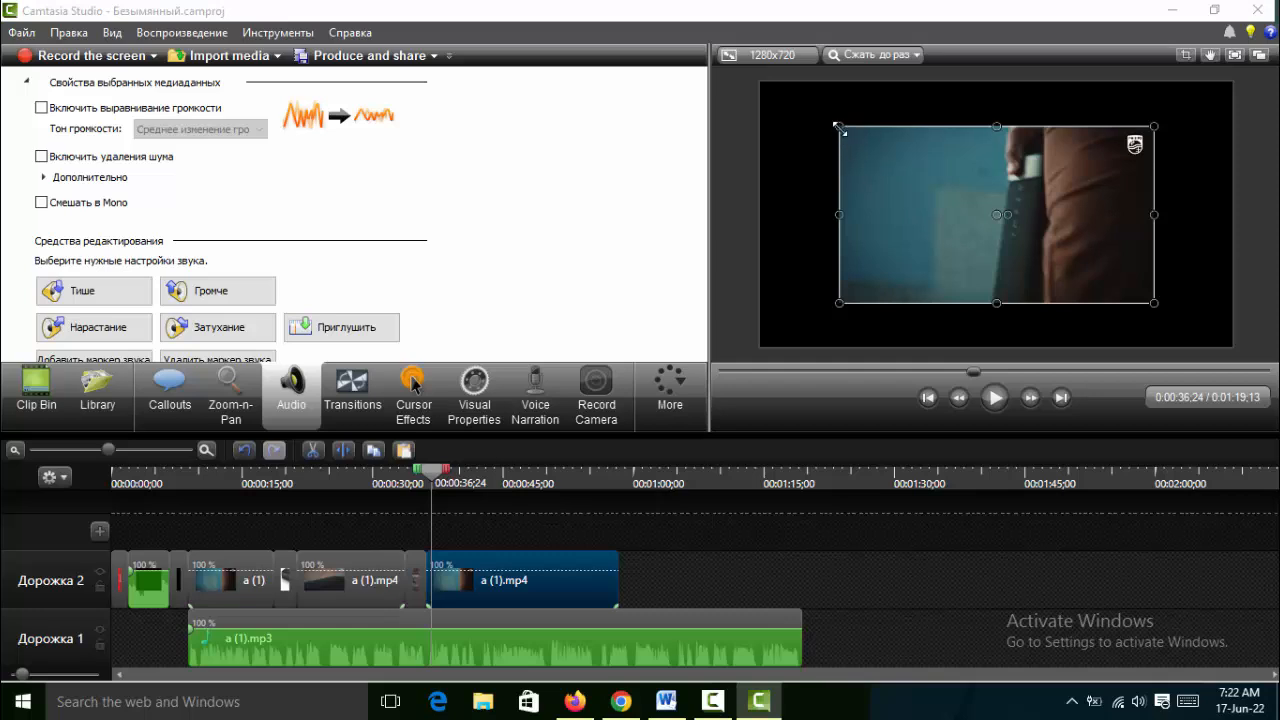
left_click_drag(838, 126, 760, 82)
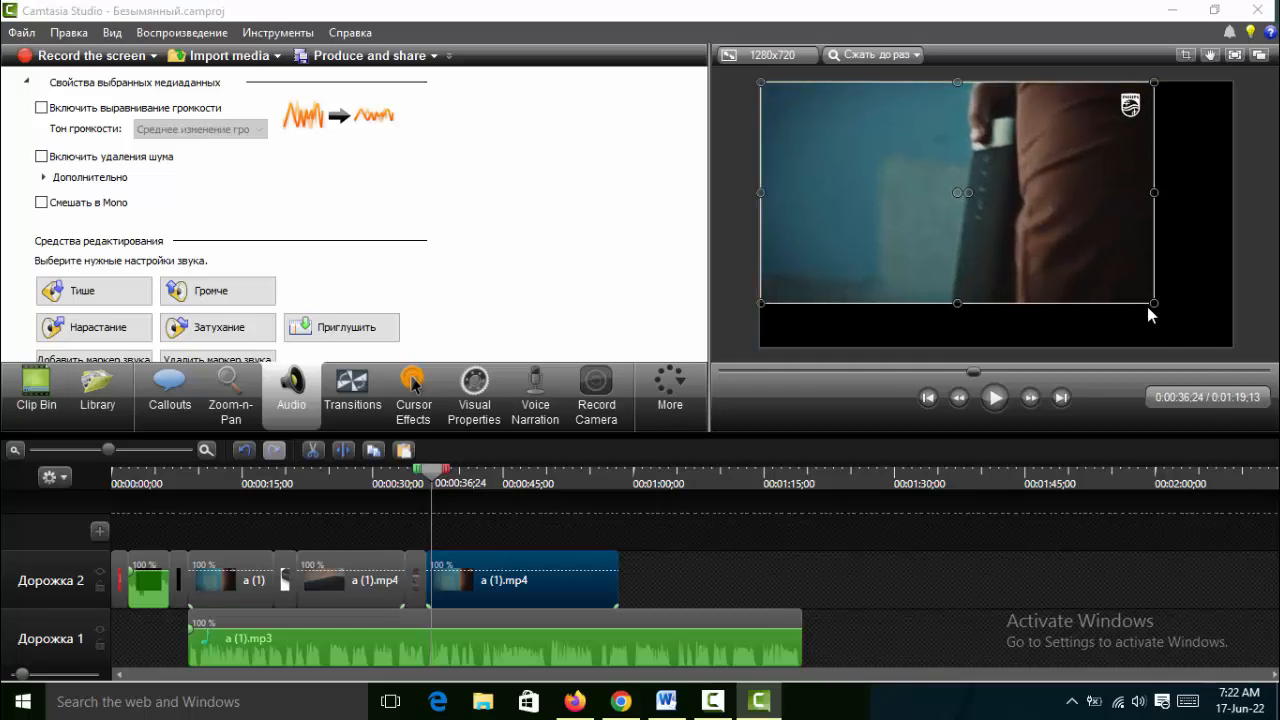
left_click_drag(1155, 304, 1236, 349)
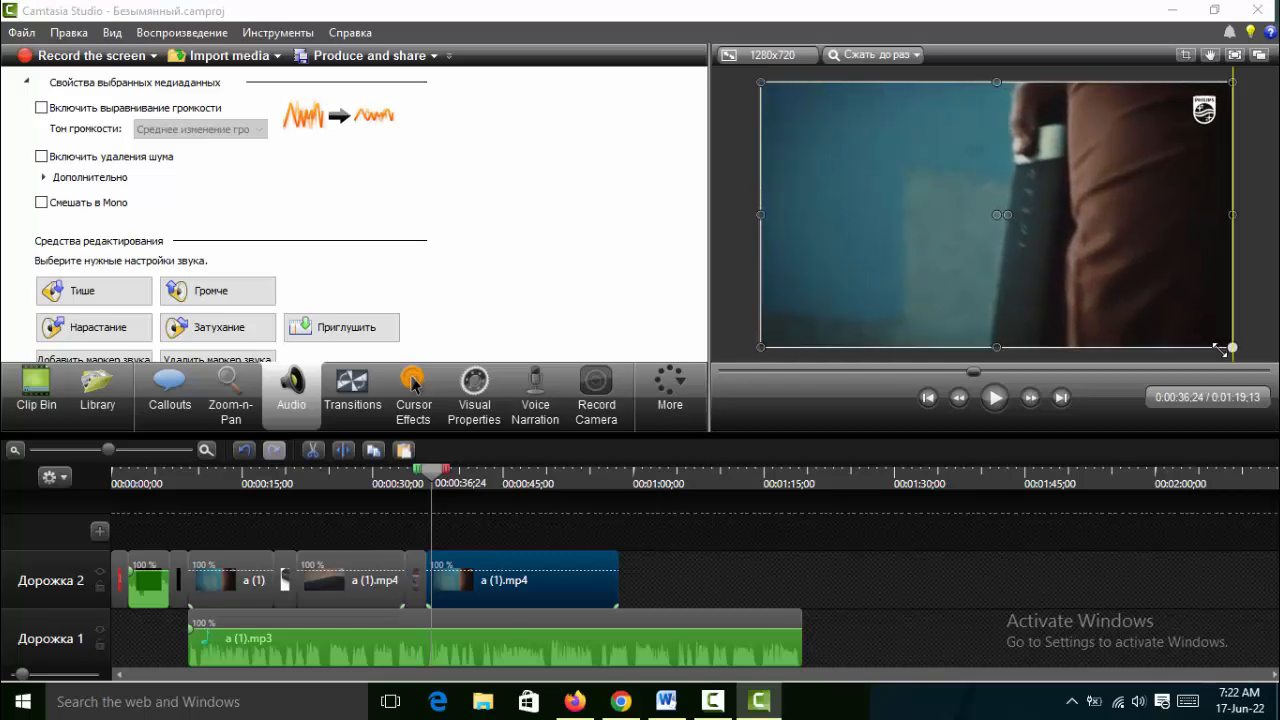
Step: Play the second a (1).mp4 copy to its closing product shot and cut everything after 0:00:55;22 on both tracks
left_click(996, 398)
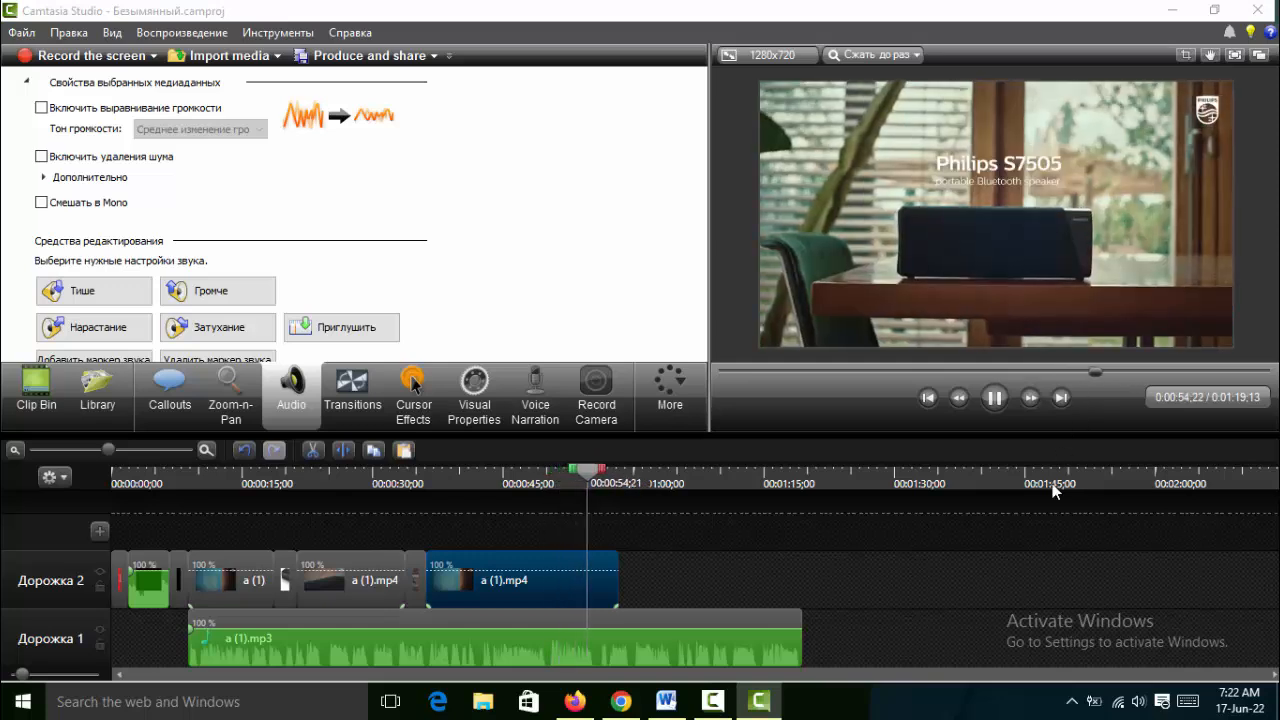
left_click(993, 399)
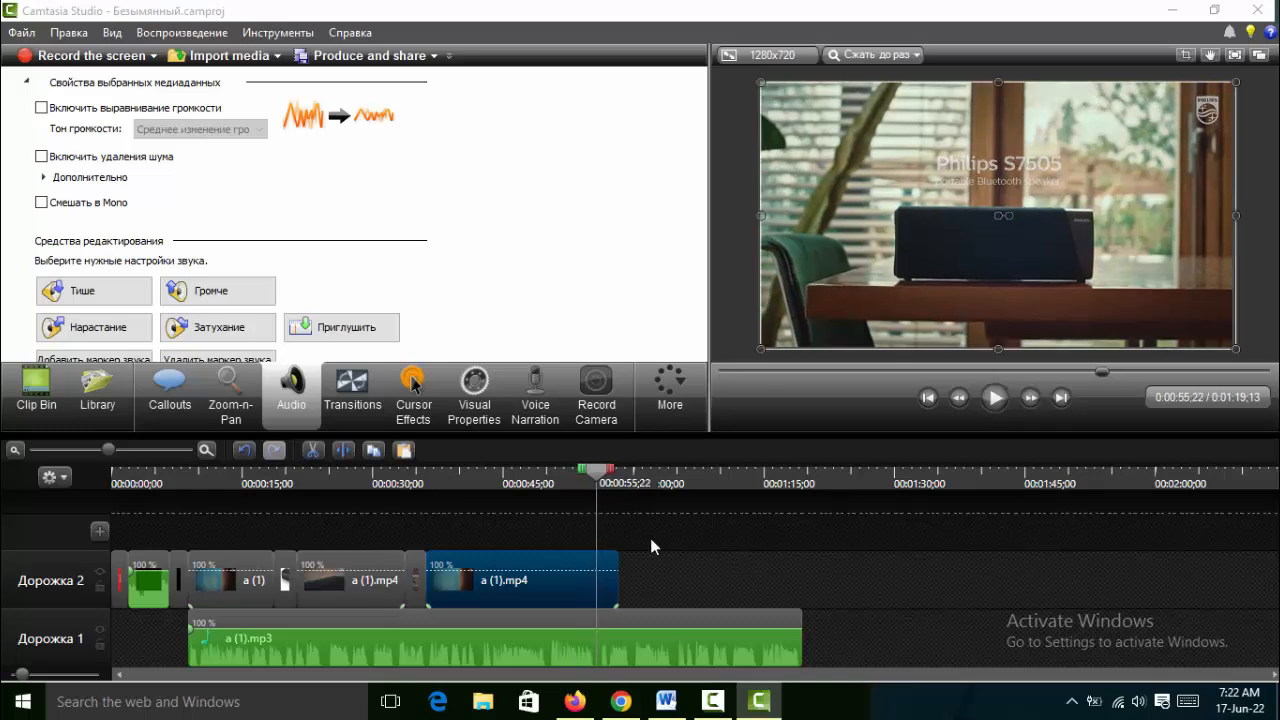
mouse_move(610, 480)
left_mouse_down()
mouse_move(853, 486)
mouse_move(840, 484)
left_mouse_up()
left_click(315, 452)
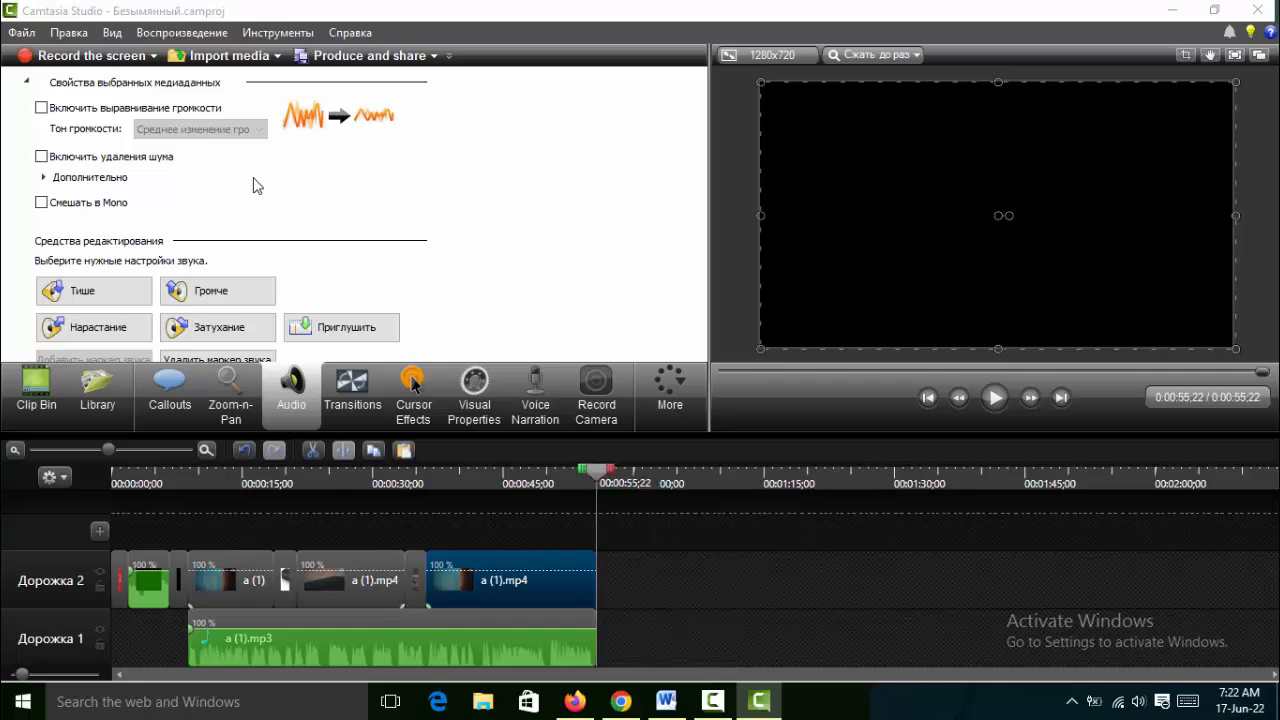
Step: Dismiss the media import dialog and add 2.mp4 to track 2 after the last a (1).mp4 clip
left_click(221, 60)
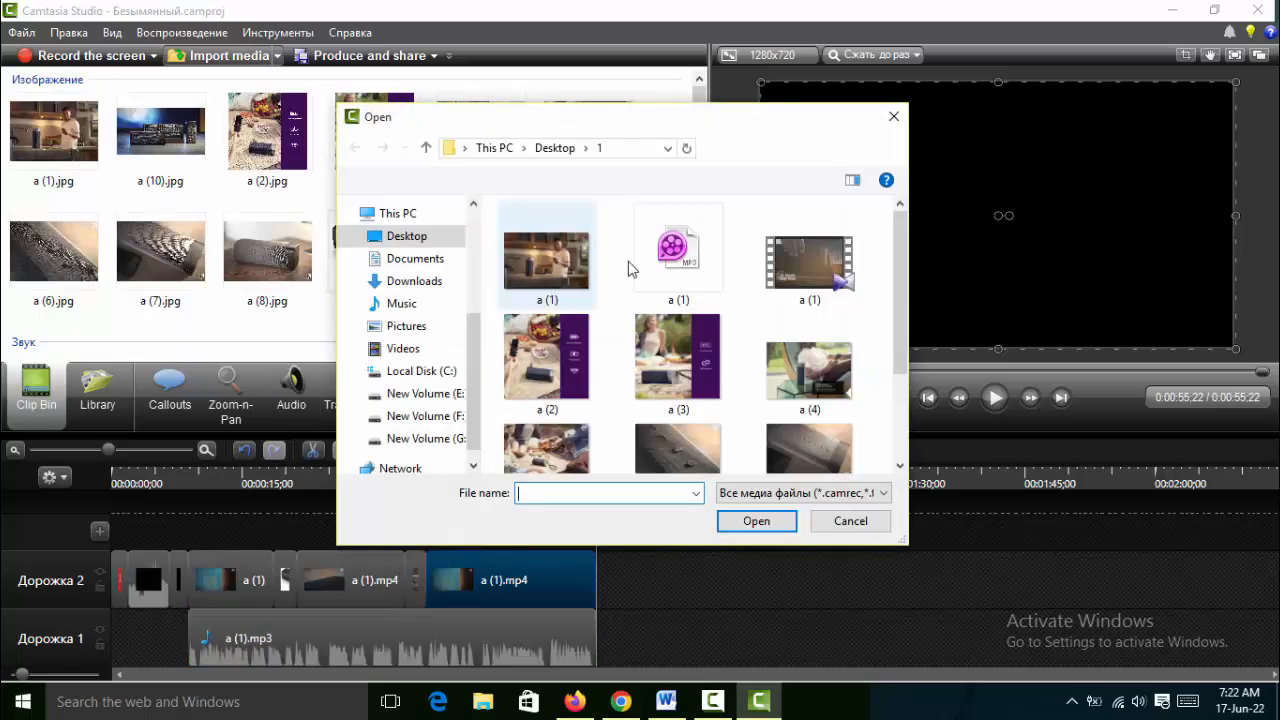
left_click(894, 114)
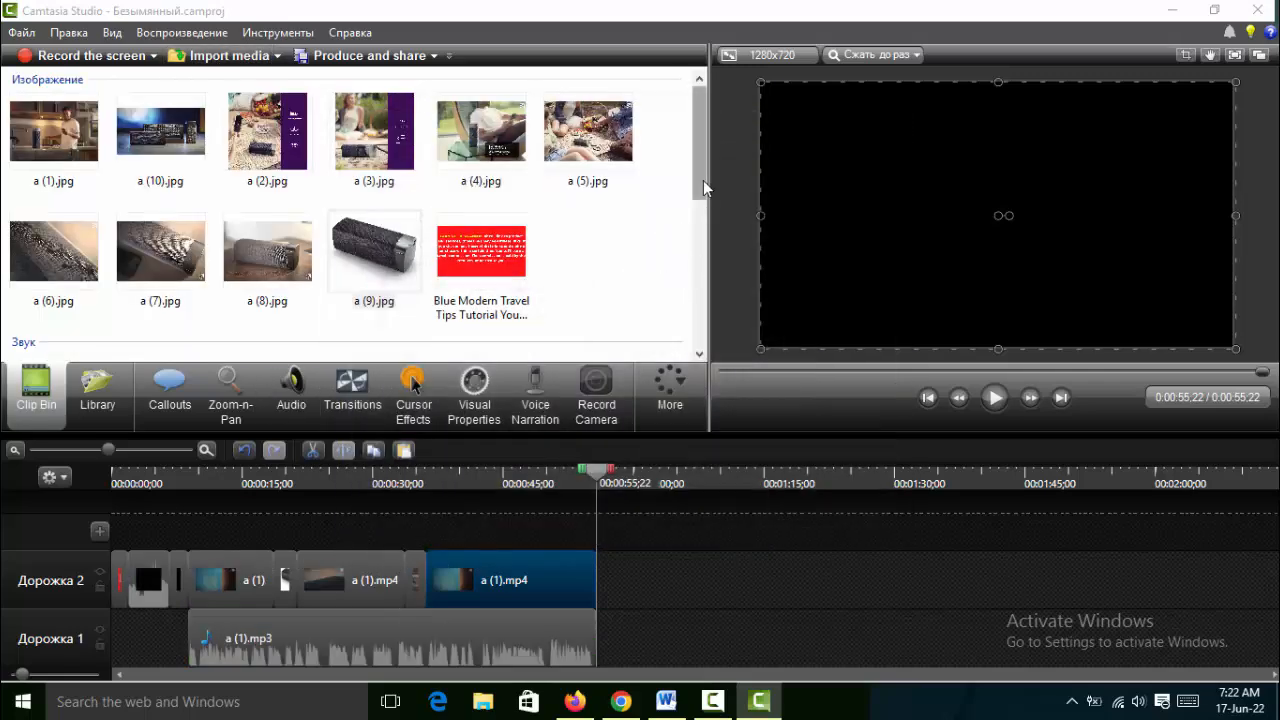
scroll(688, 272, "down", 4)
scroll(688, 271, "down", 2)
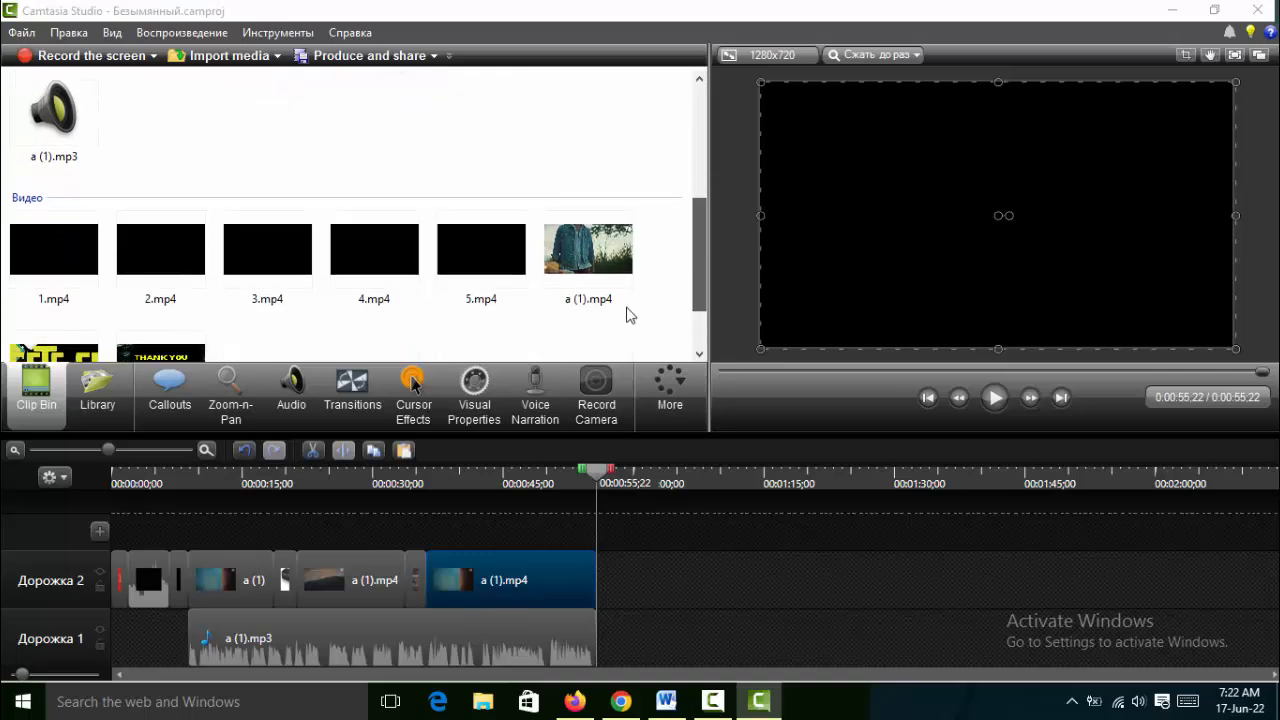
left_click_drag(160, 250, 611, 582)
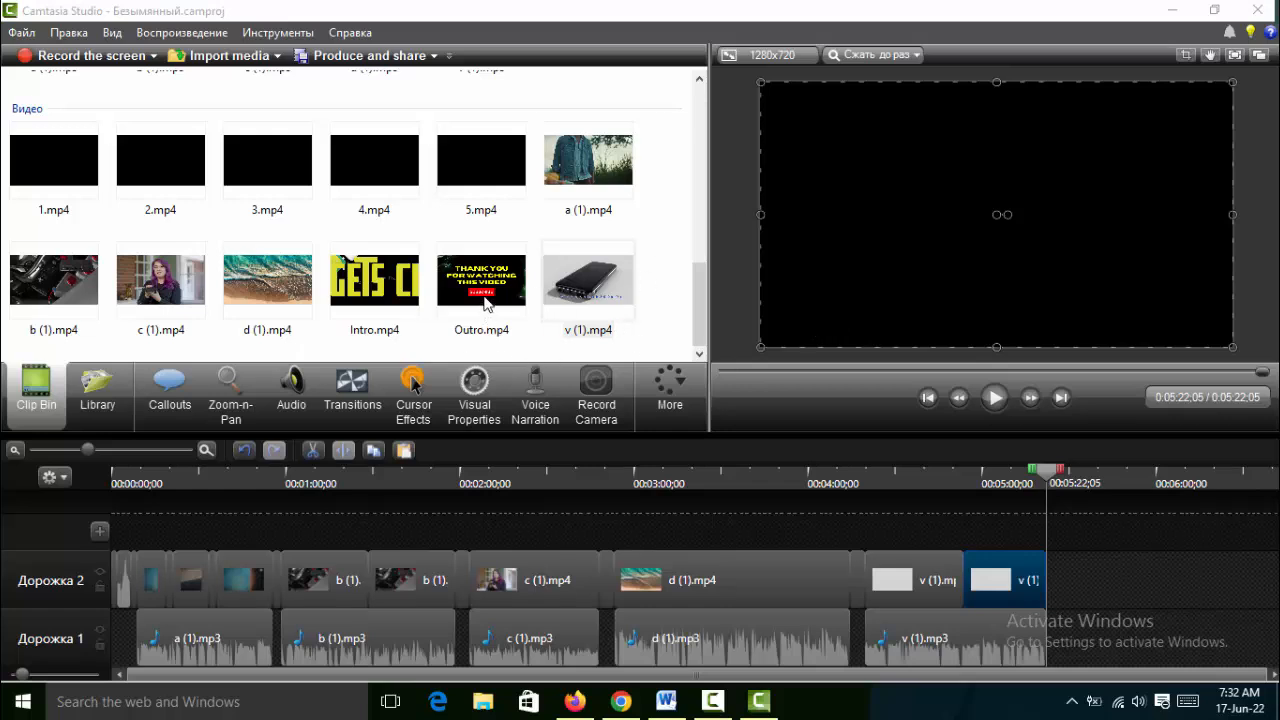
Step: Add Outro.mp4 to track 2 right after the last v (1).mp4 clip and play the ending to check it
left_click_drag(486, 293, 1090, 585)
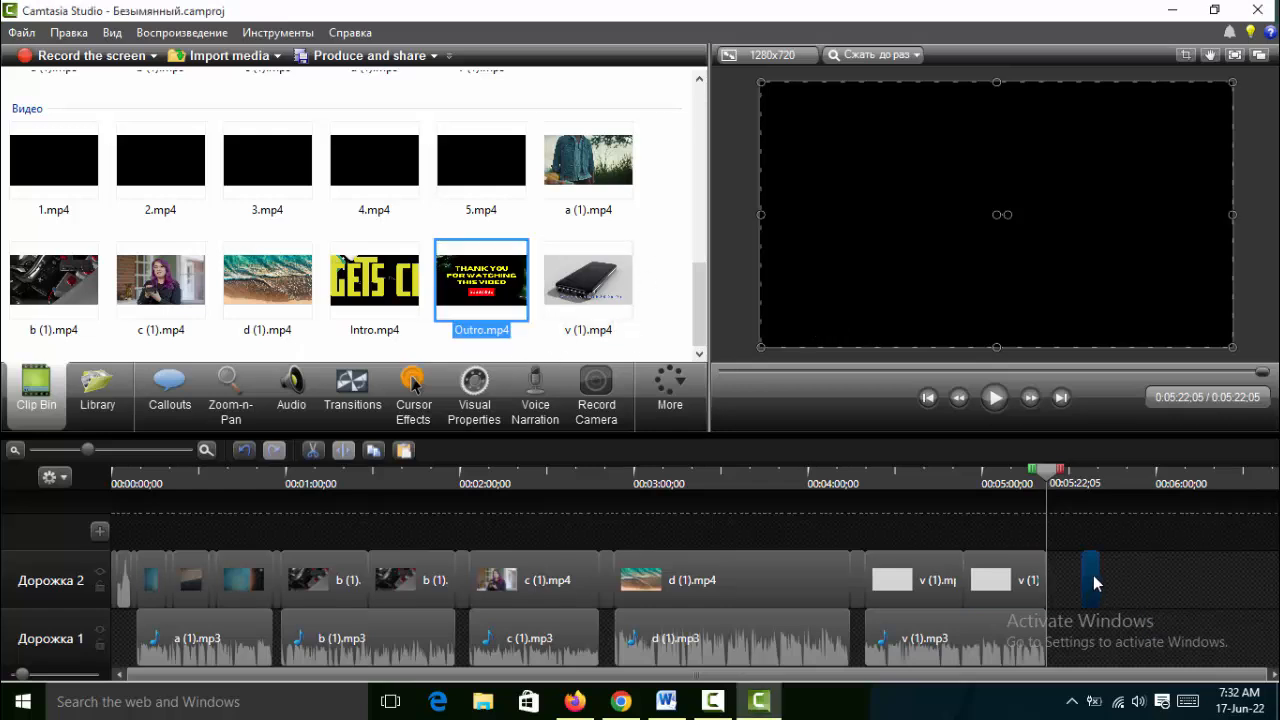
left_click(995, 397)
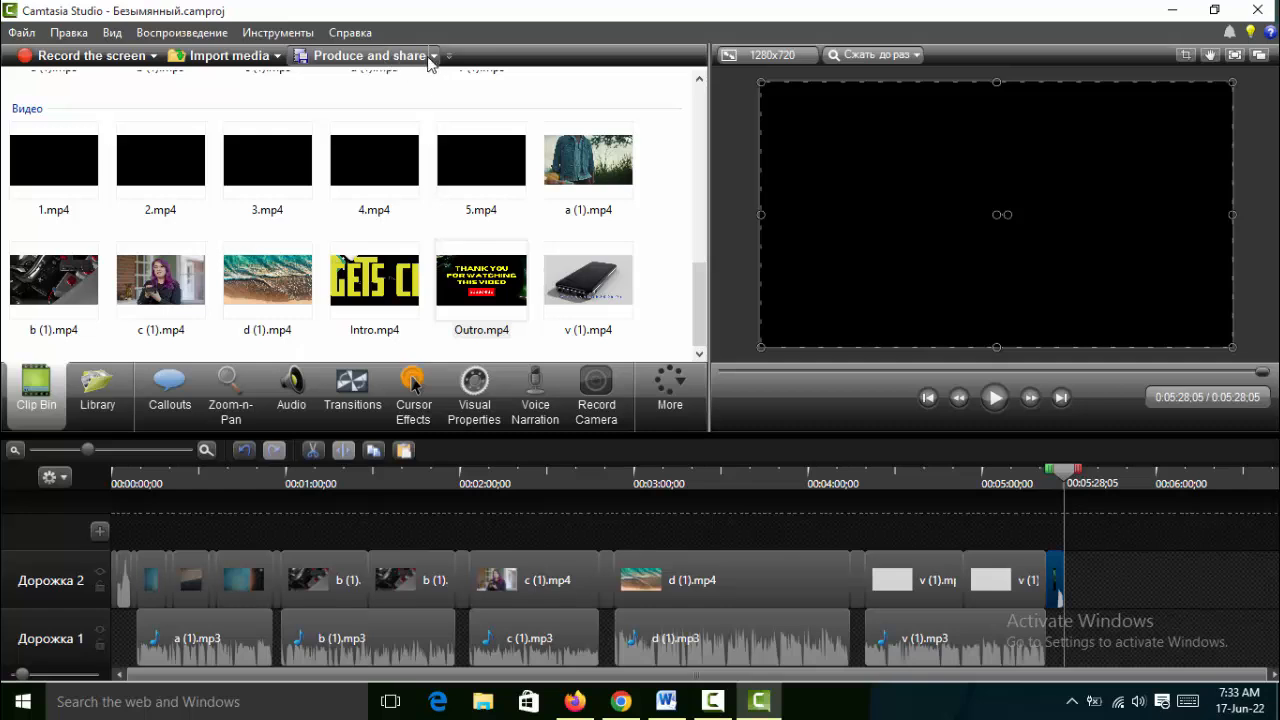
Step: Start producing the video with the MP4 only (up to 1080p) preset and continue to the output file settings
left_click(434, 56)
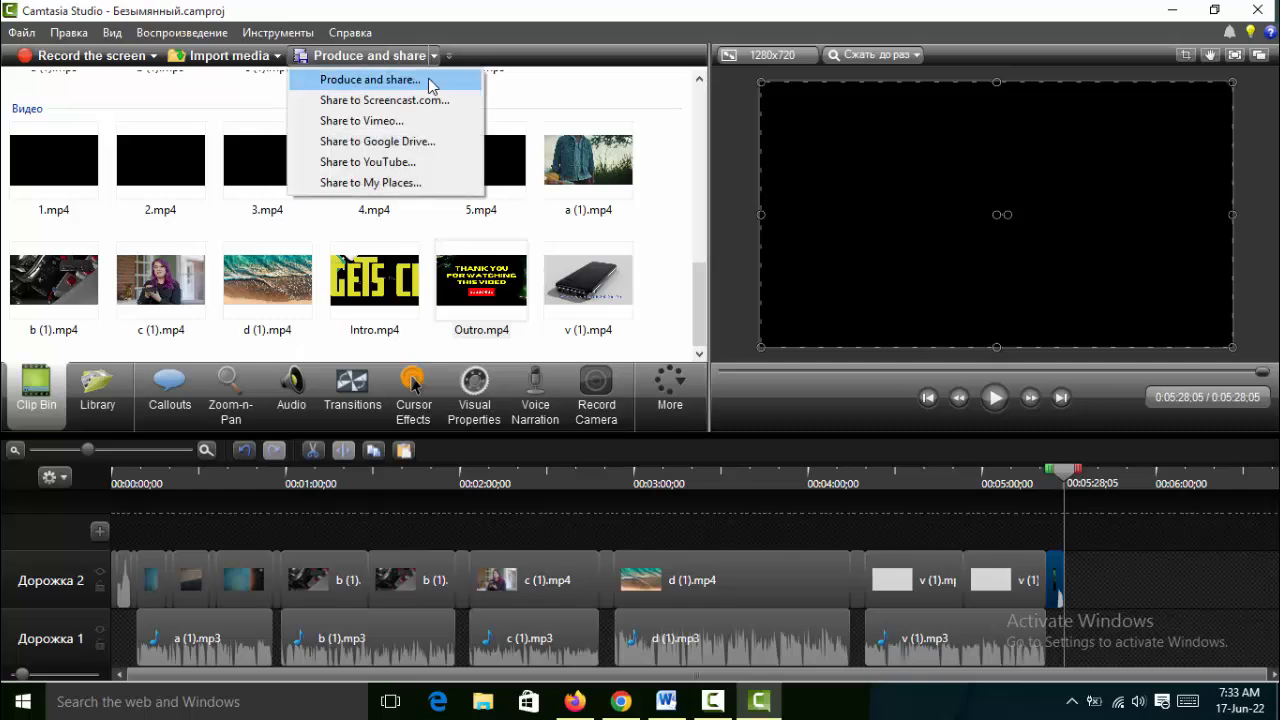
left_click(395, 89)
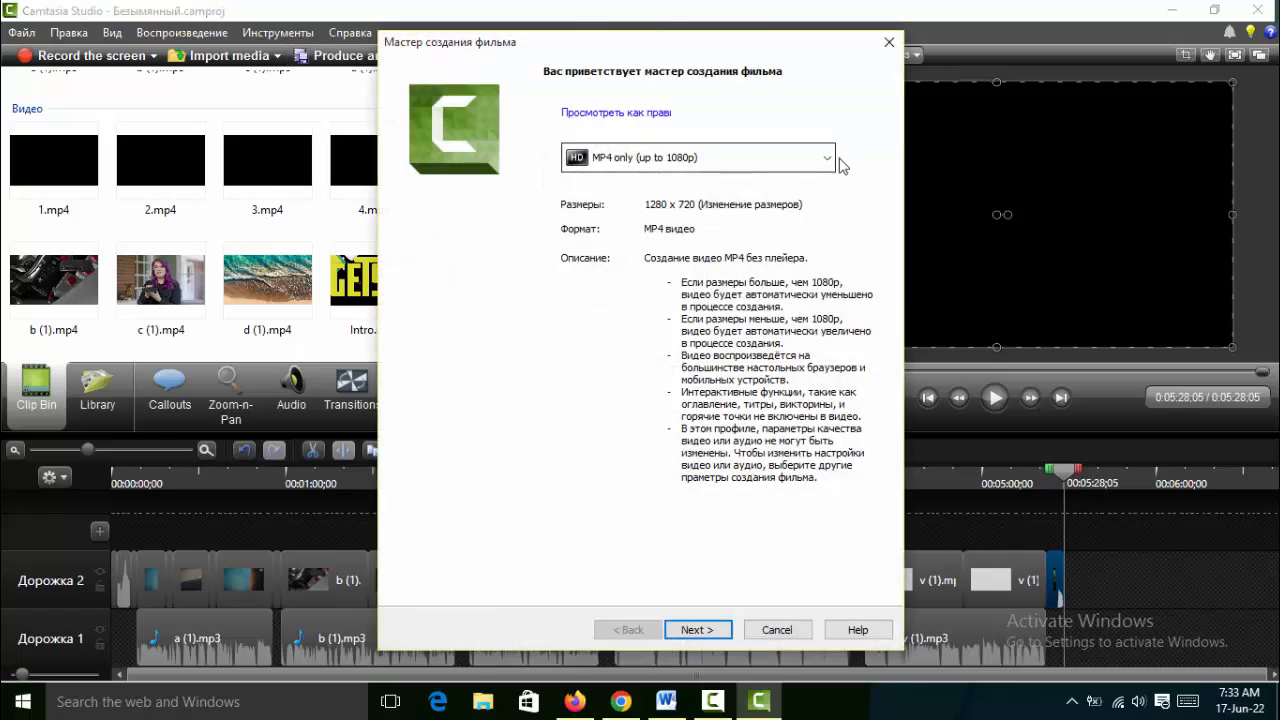
left_click(828, 160)
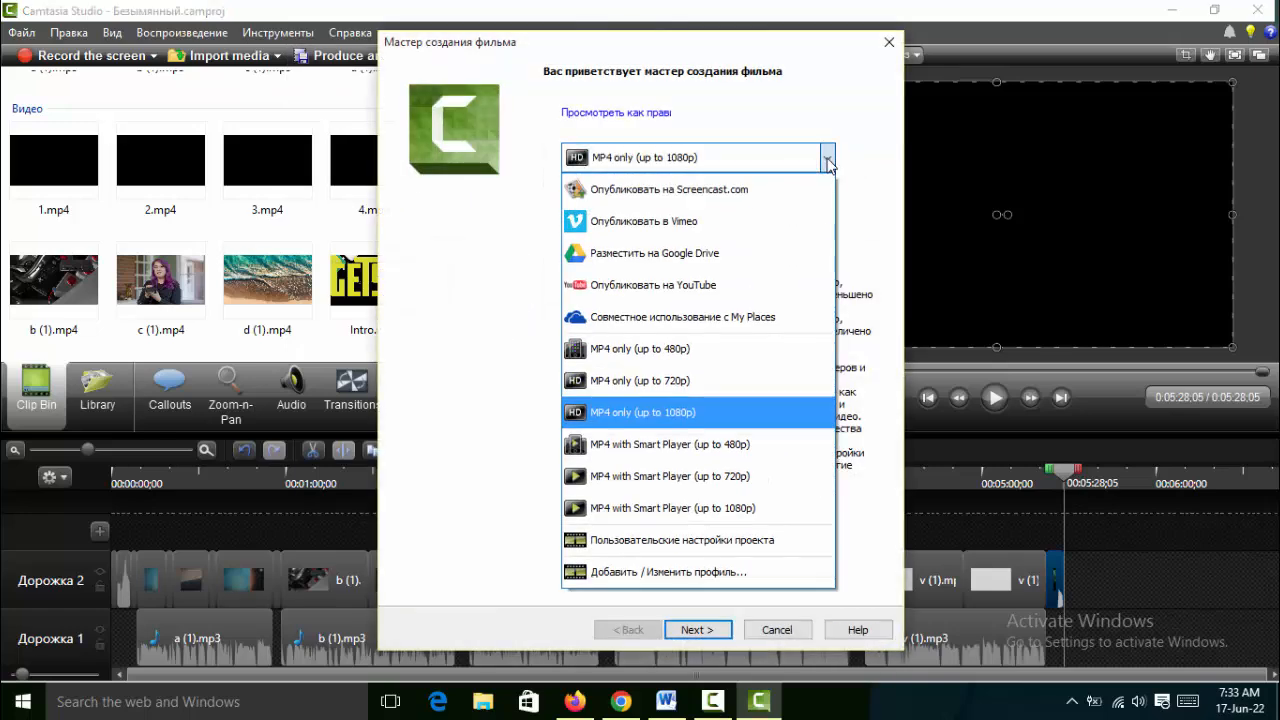
left_click(662, 414)
left_click(699, 631)
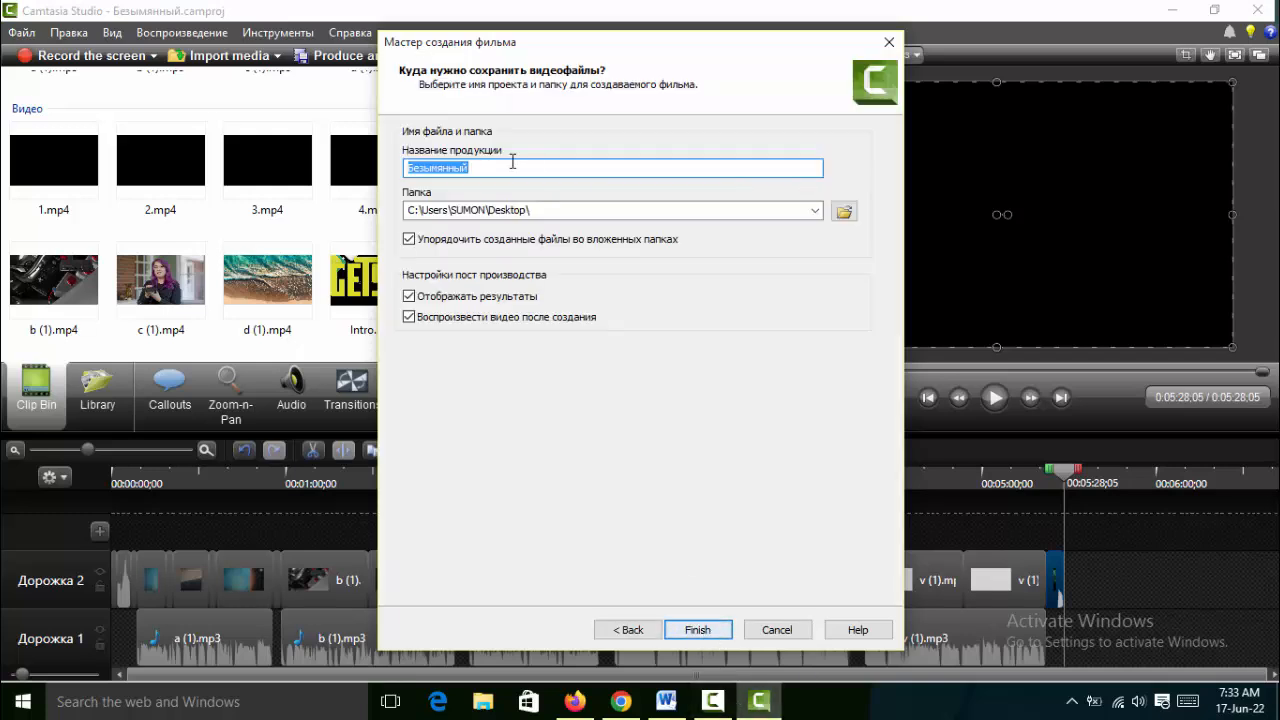
Step: Name the production Powerbank, keep the Desktop as its folder, and start rendering
left_click_drag(494, 167, 385, 166)
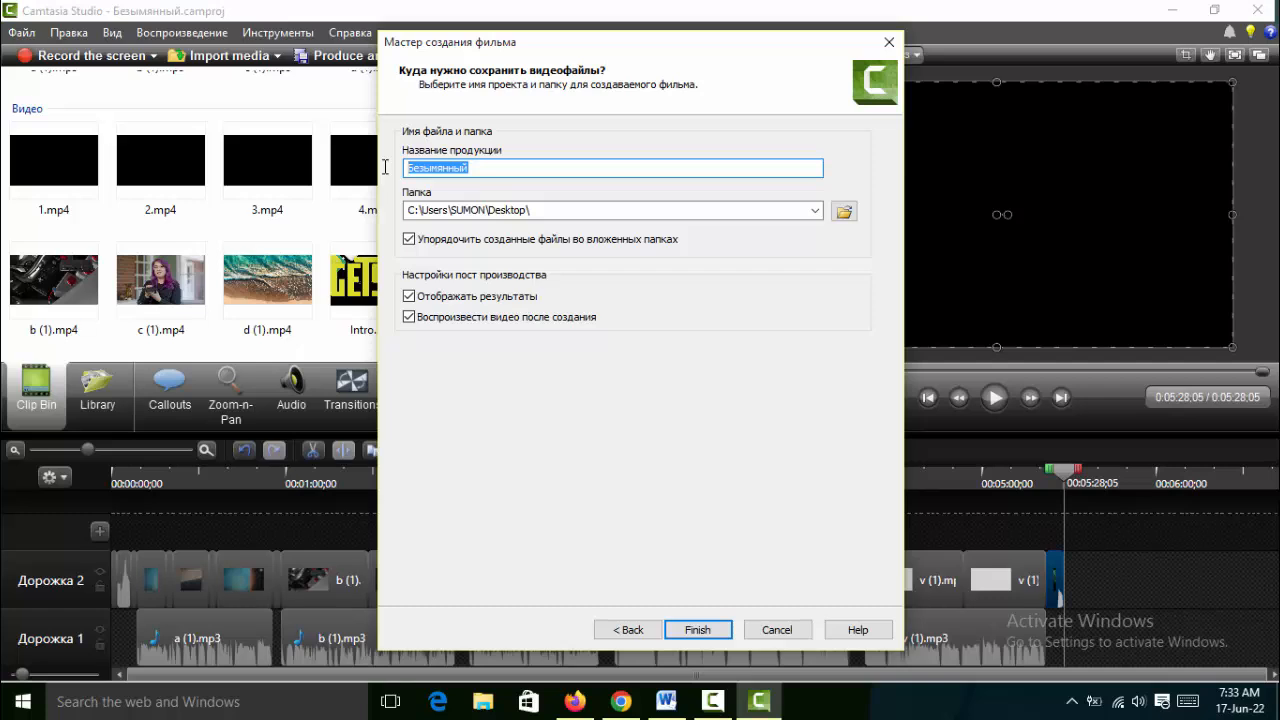
type("Powe")
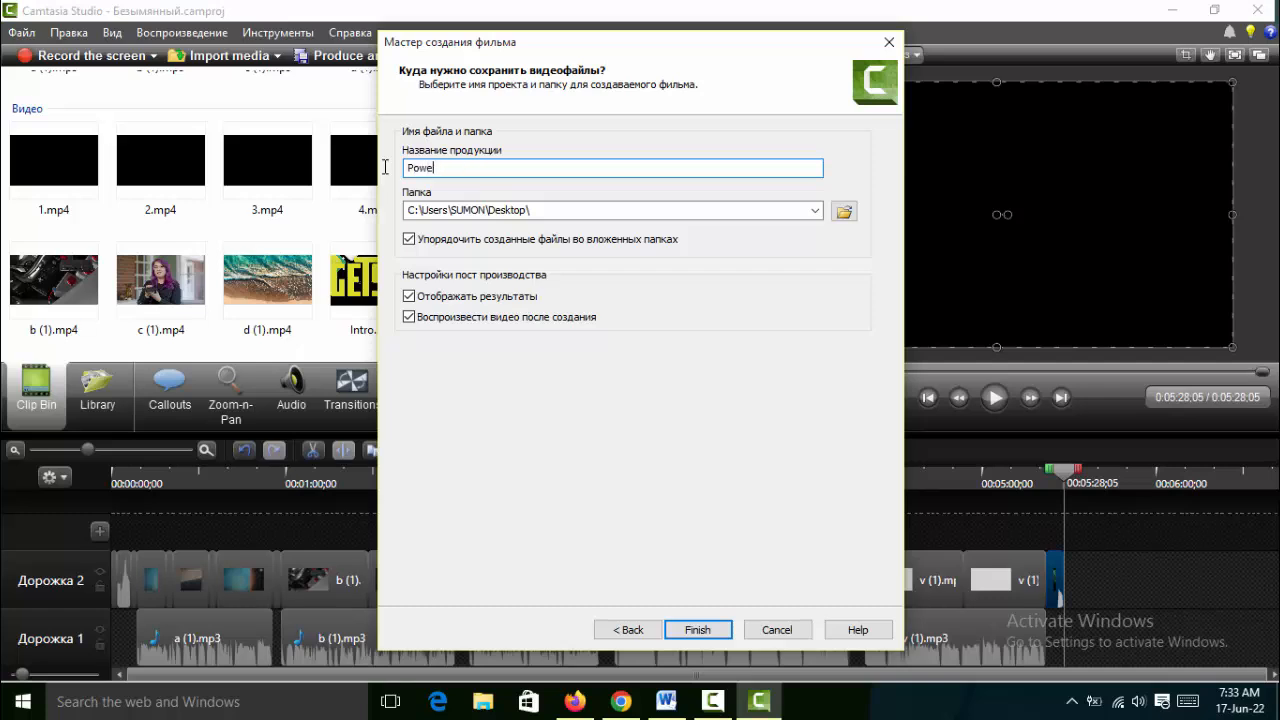
type("rbank")
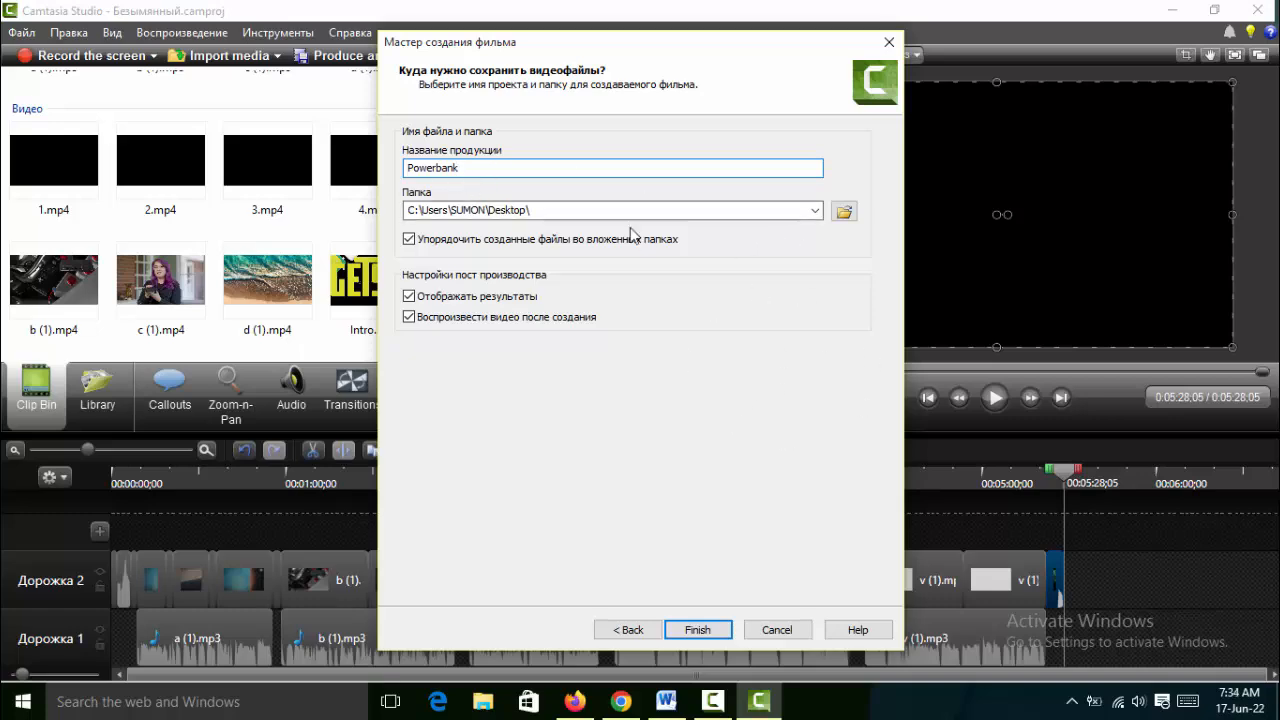
left_click(709, 630)
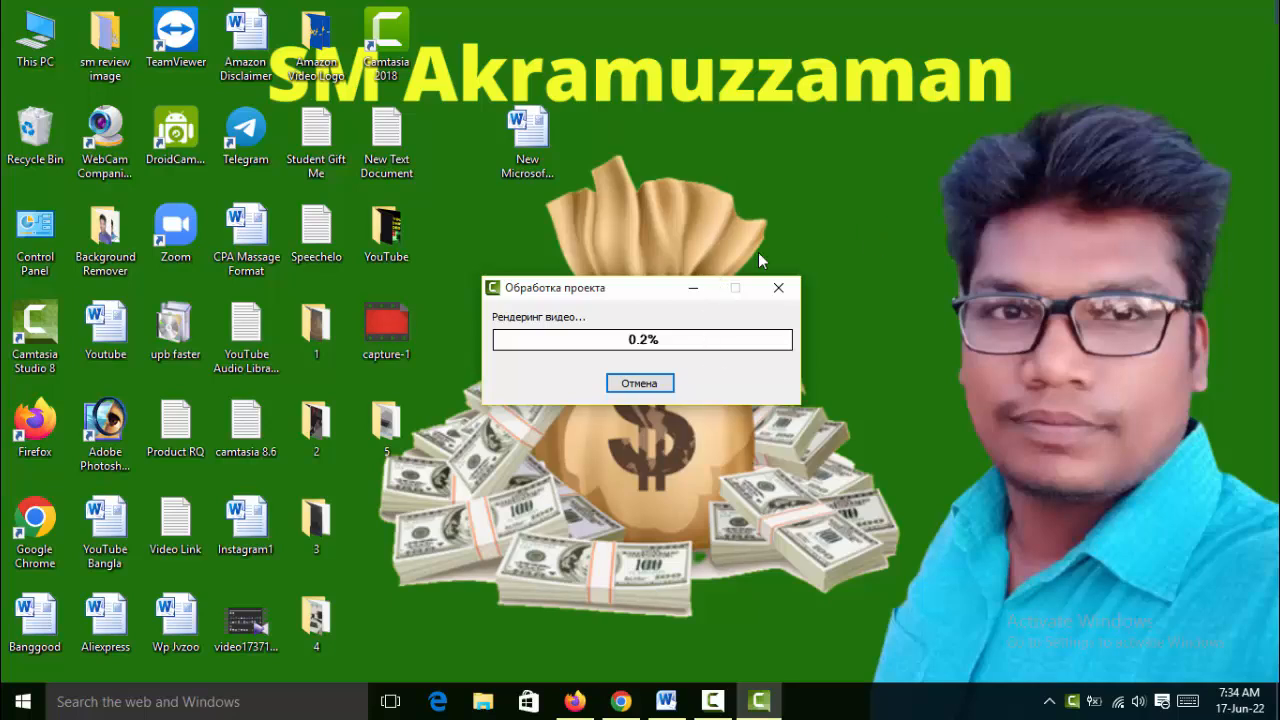
Step: Switch to Firefox and review the YouTube channel's videos page, the Amazon Affiliate Marketing 2022 PDF and the Speechelo pages
left_click(576, 702)
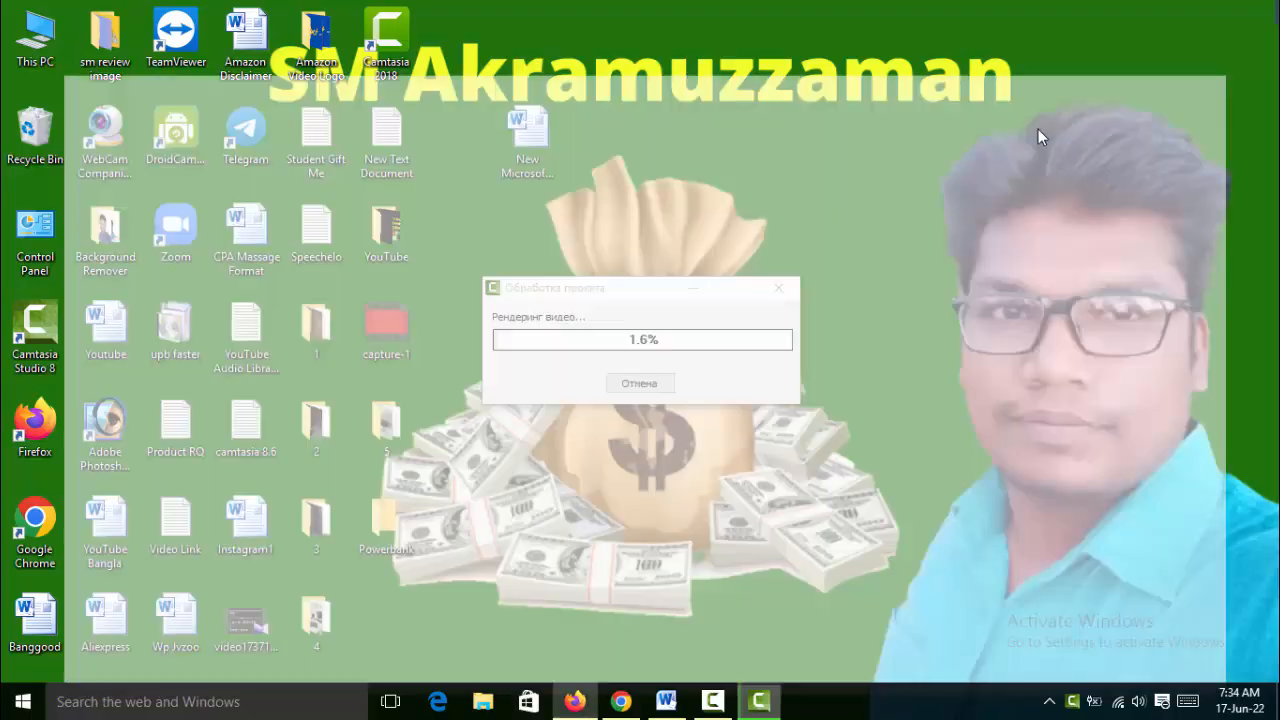
key("ctrl+1")
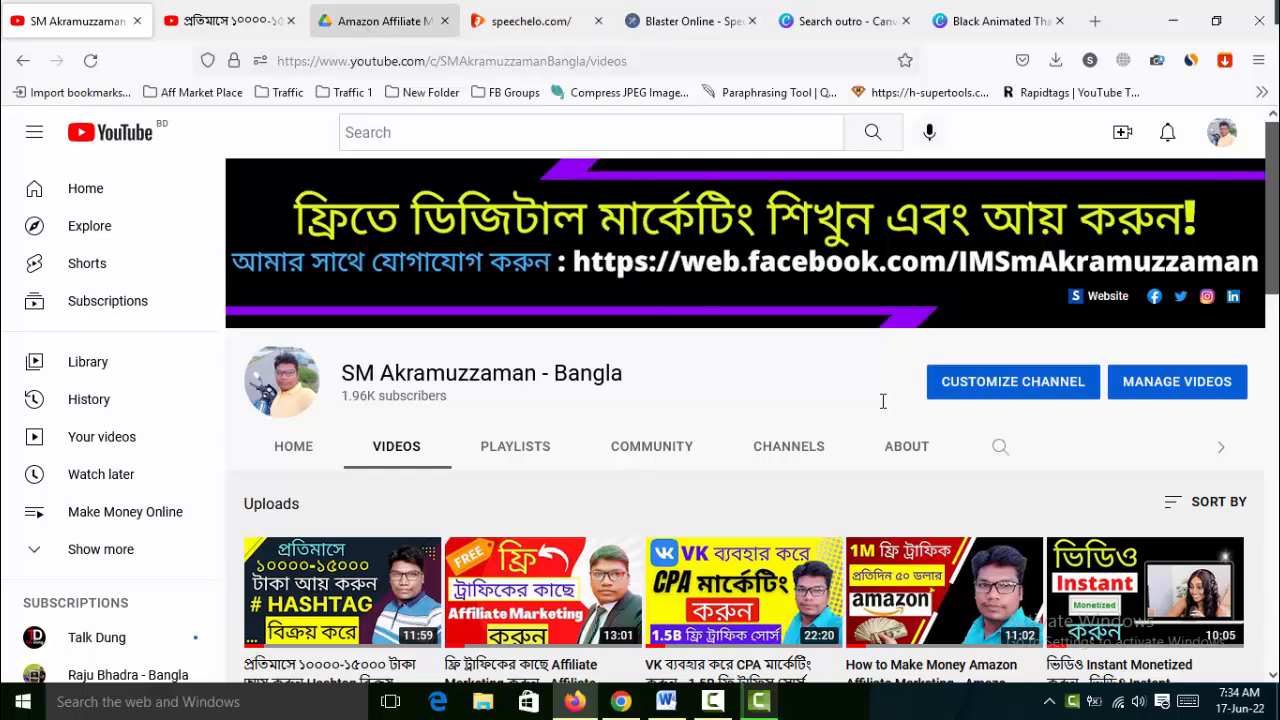
left_click(375, 21)
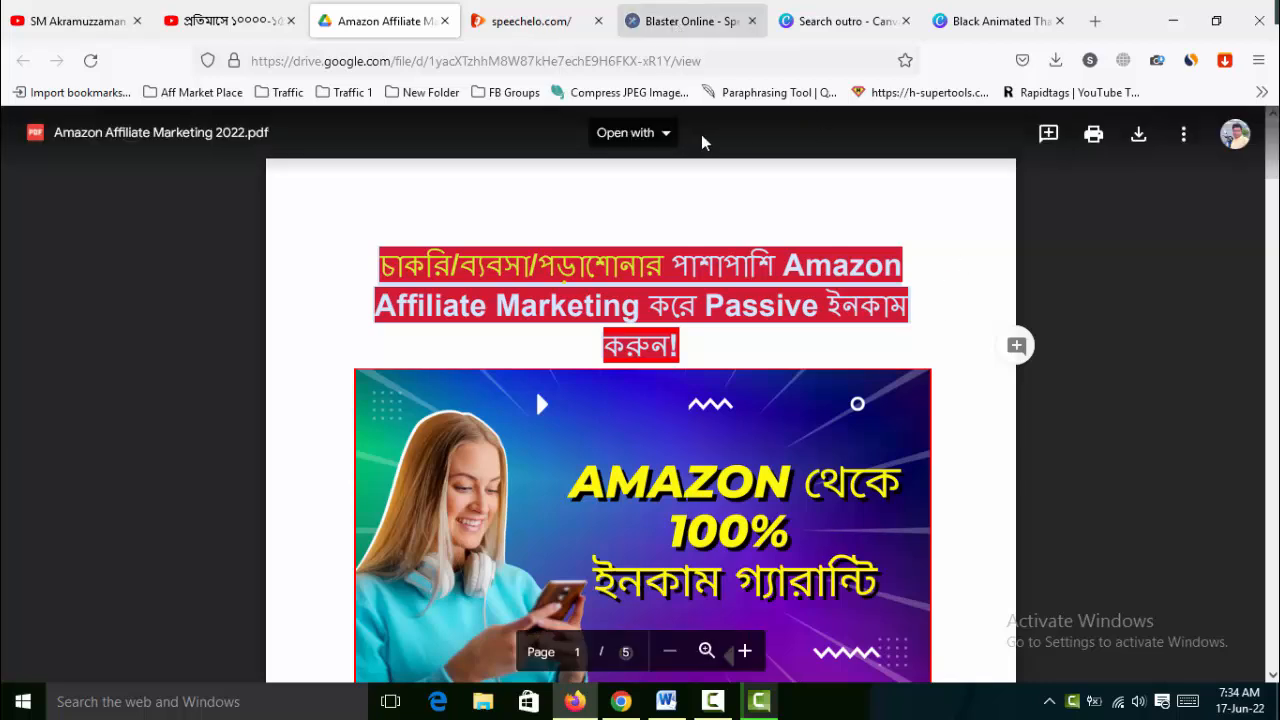
left_click(690, 21)
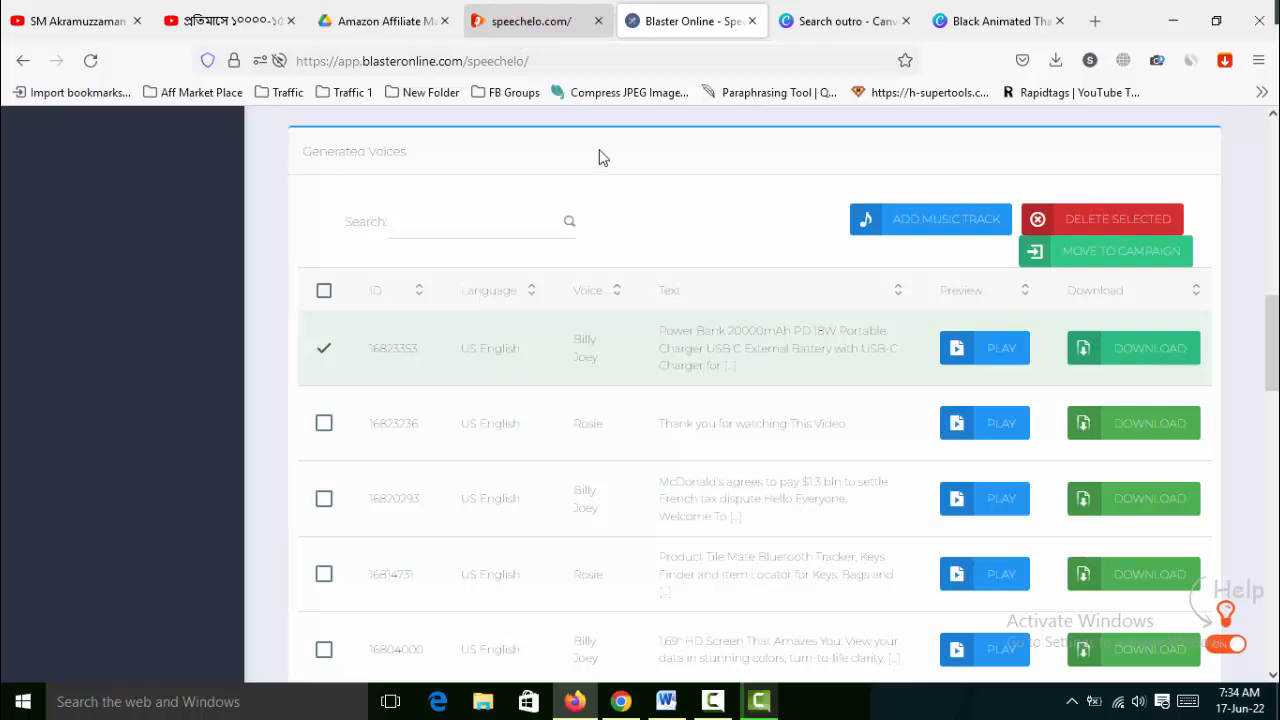
key("ctrl+shift+Tab")
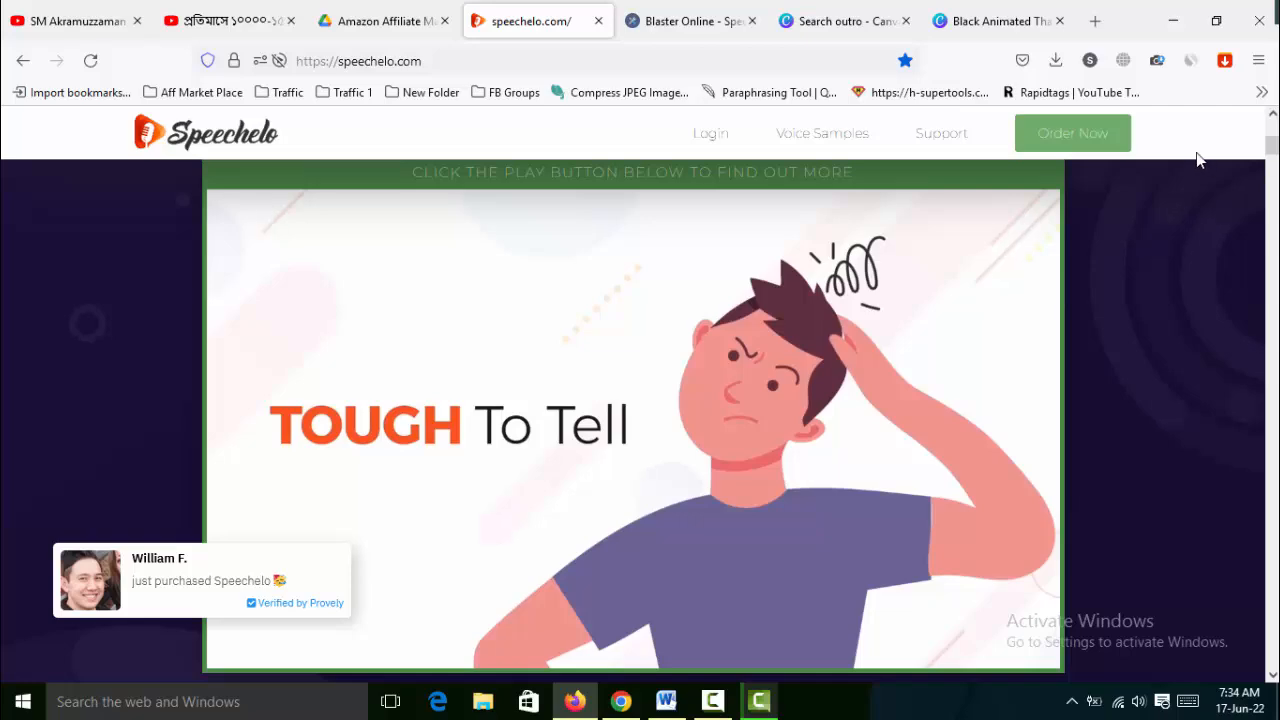
left_click(100, 28)
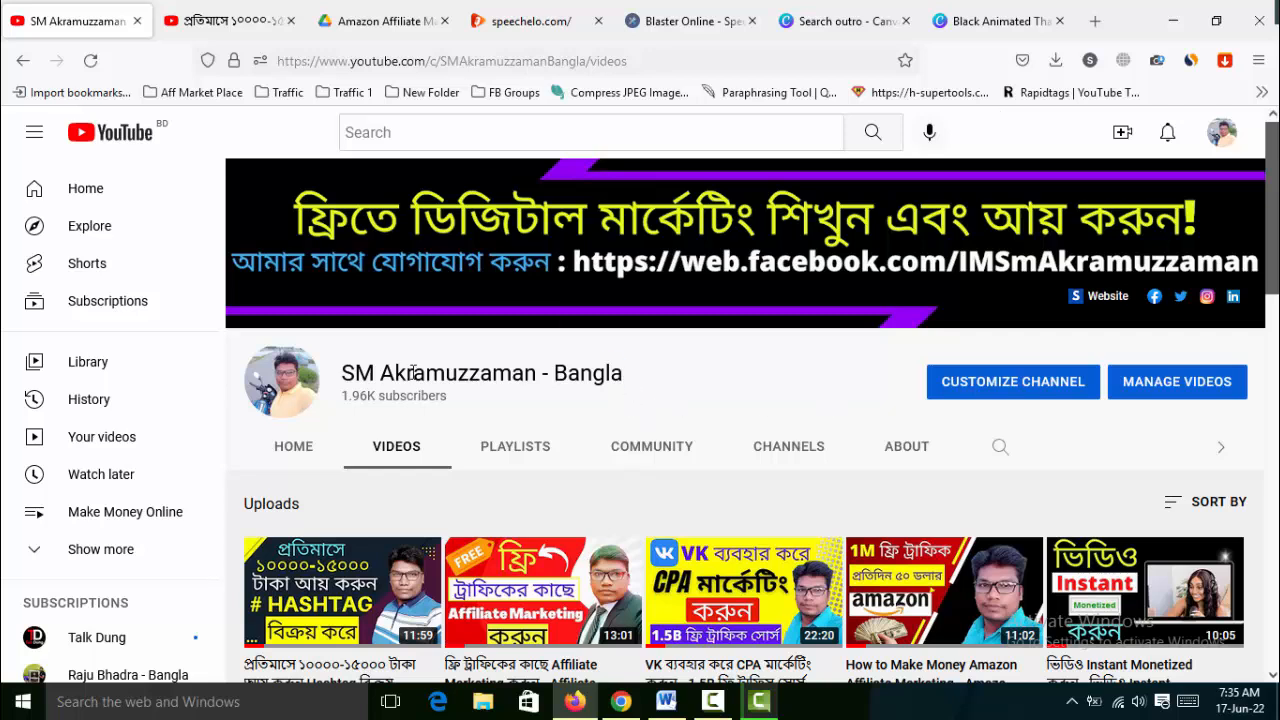
left_click_drag(624, 380, 341, 380)
left_click(691, 352)
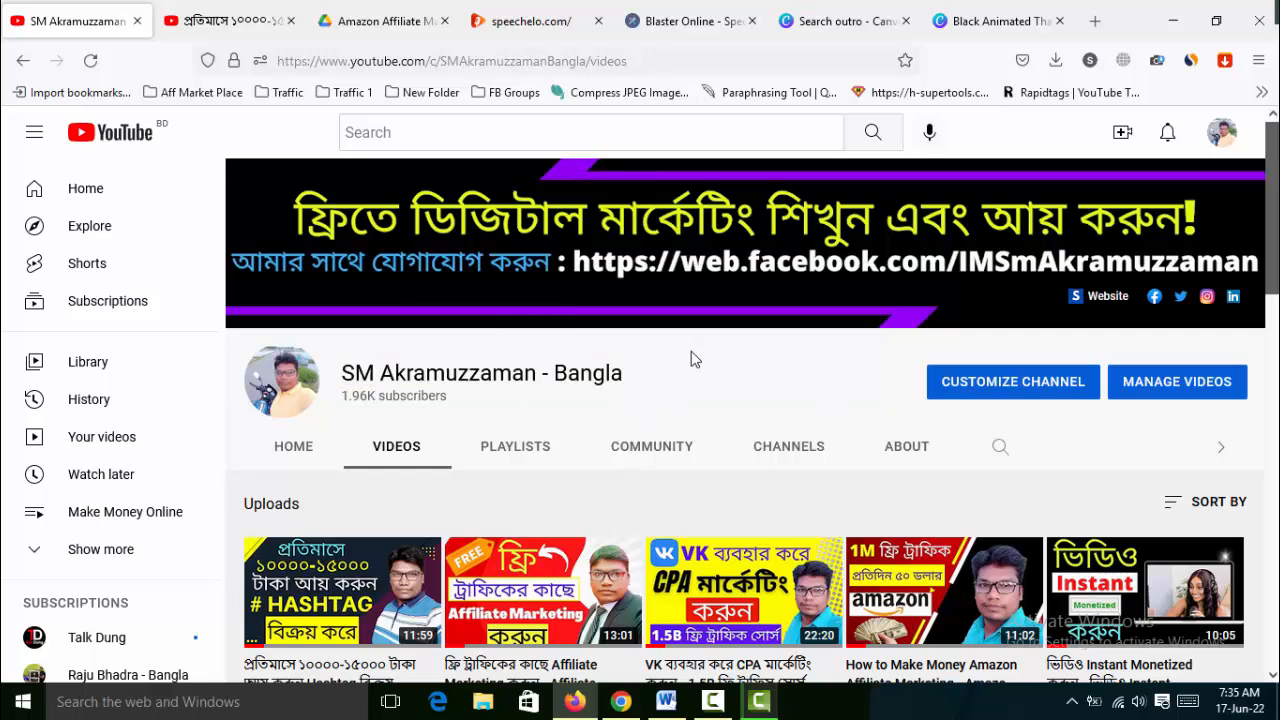